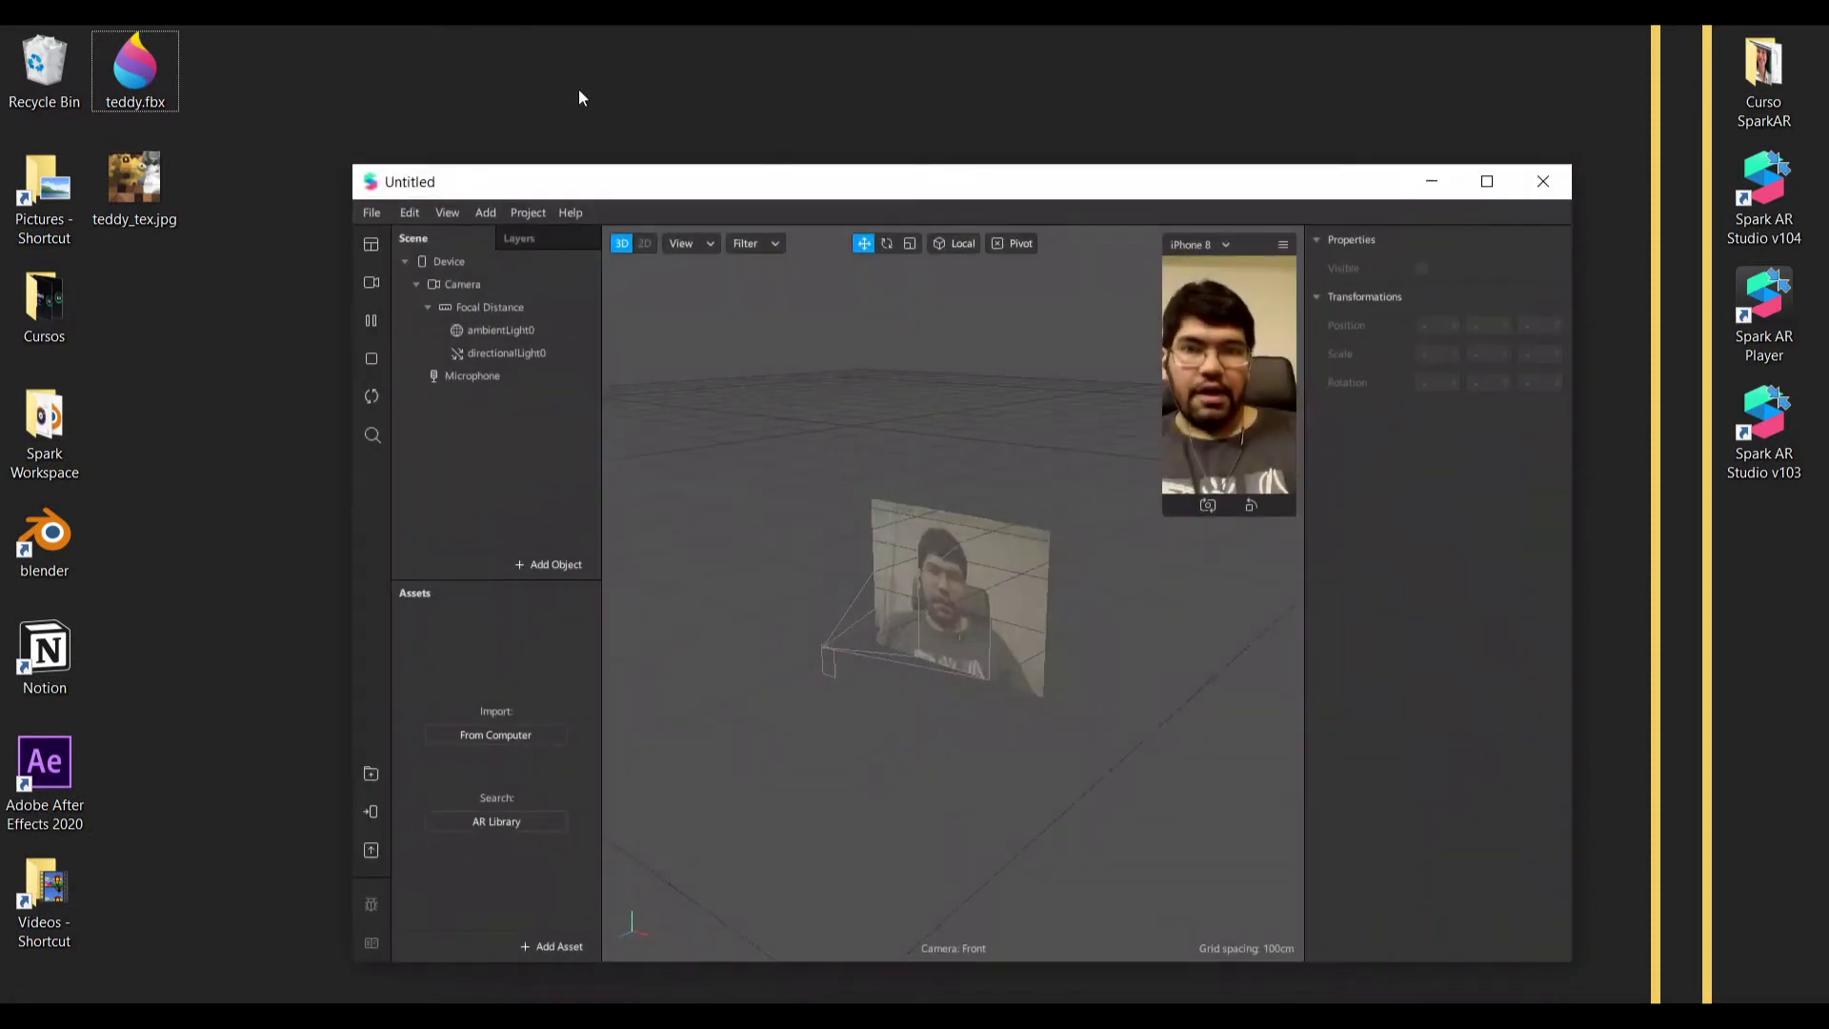
Maximize the project window and enlarge the device preview.
click(1487, 181)
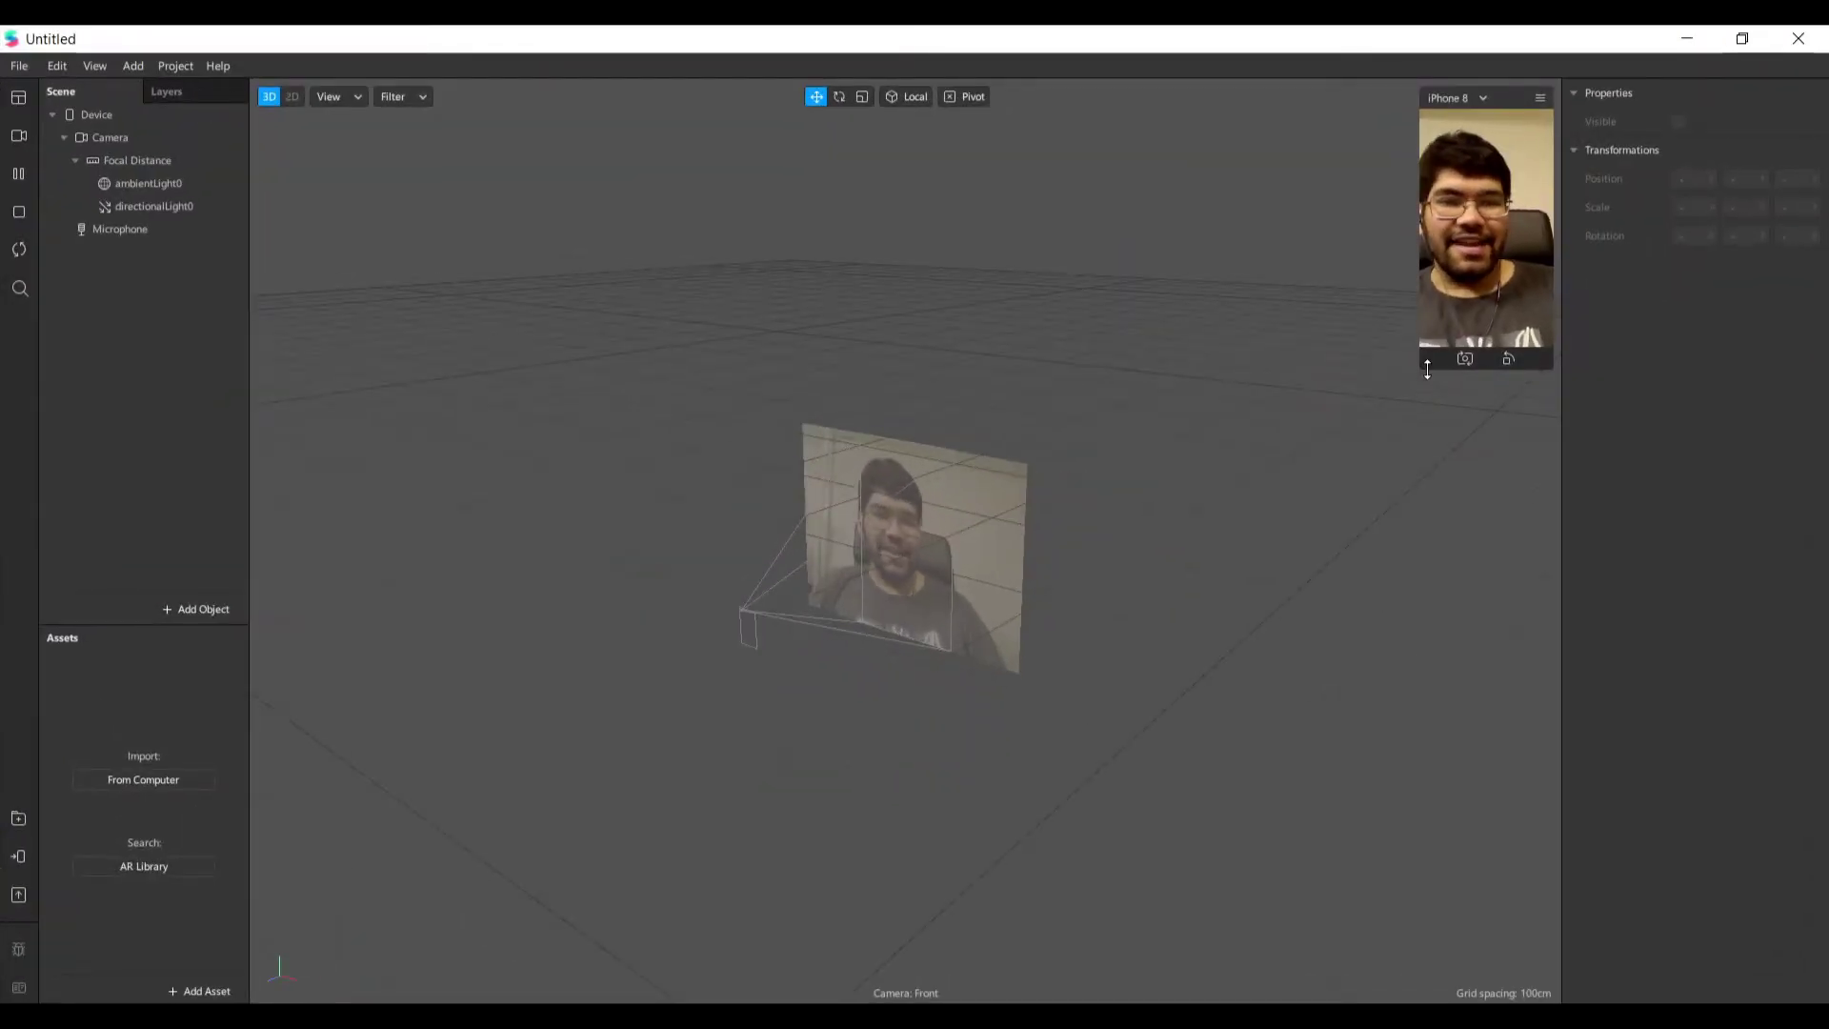
drag(1428, 370, 1214, 769)
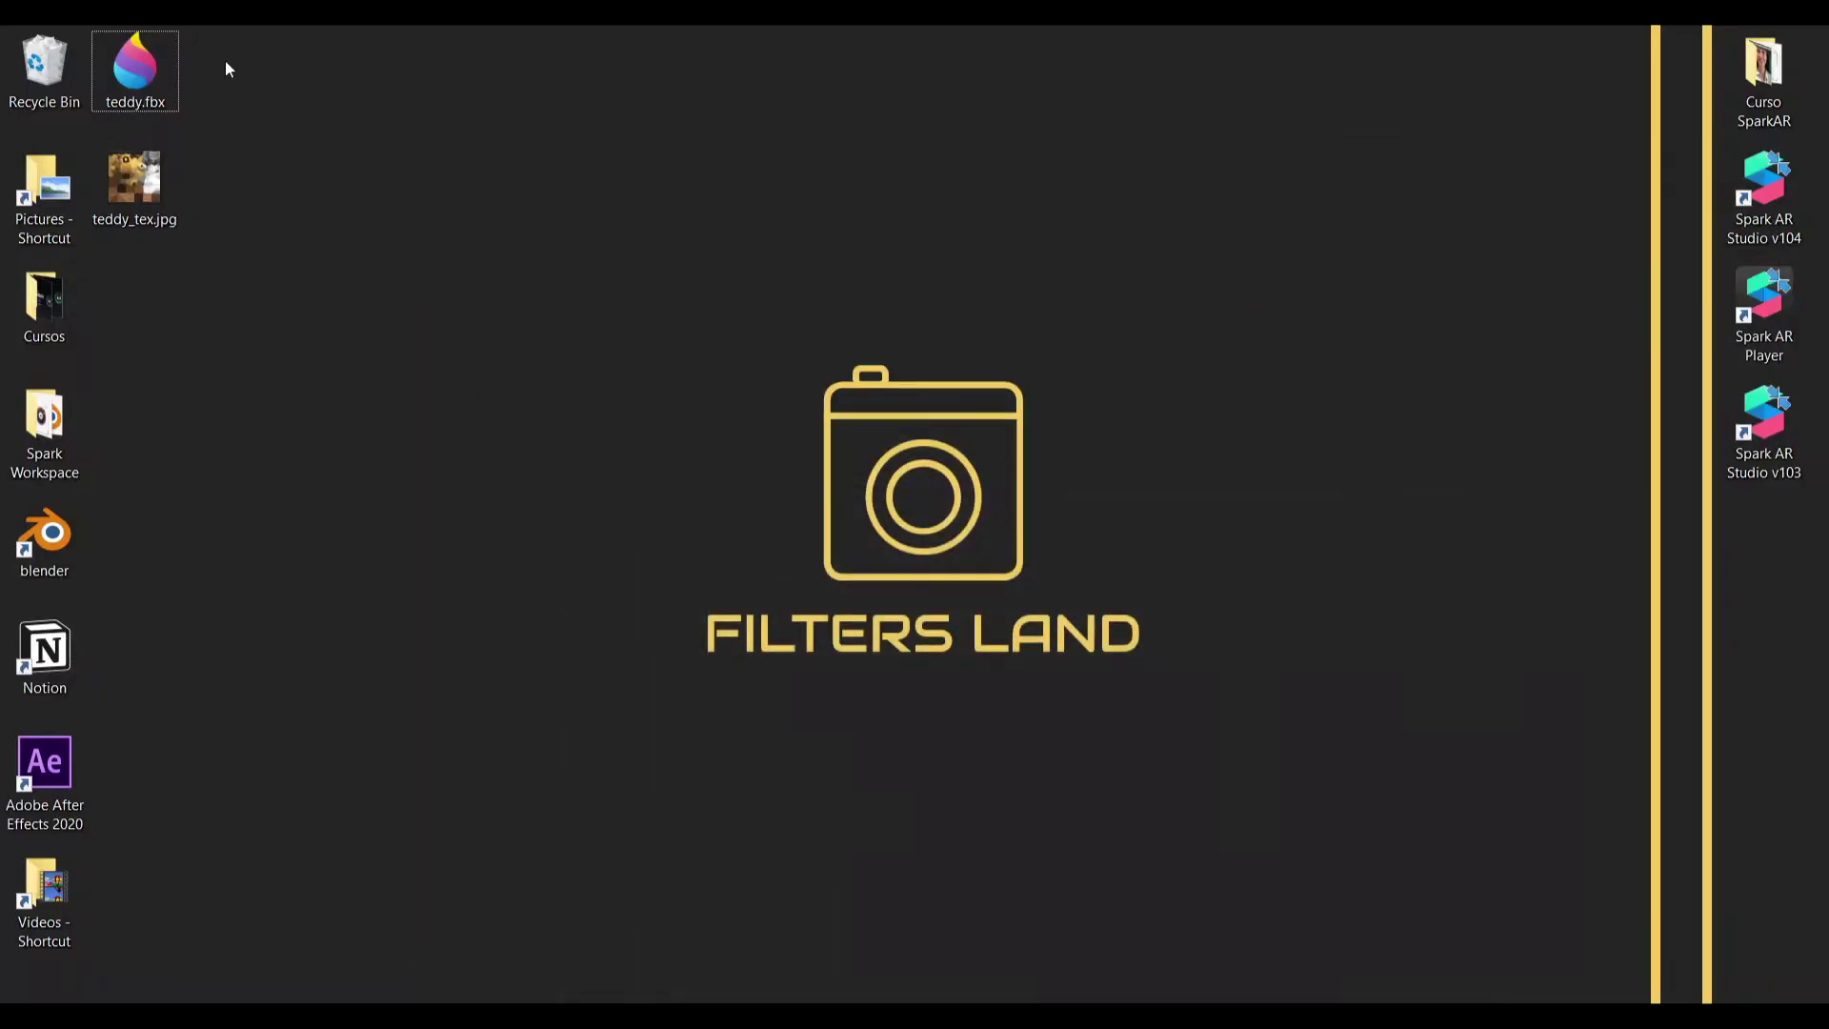
drag(227, 68, 155, 283)
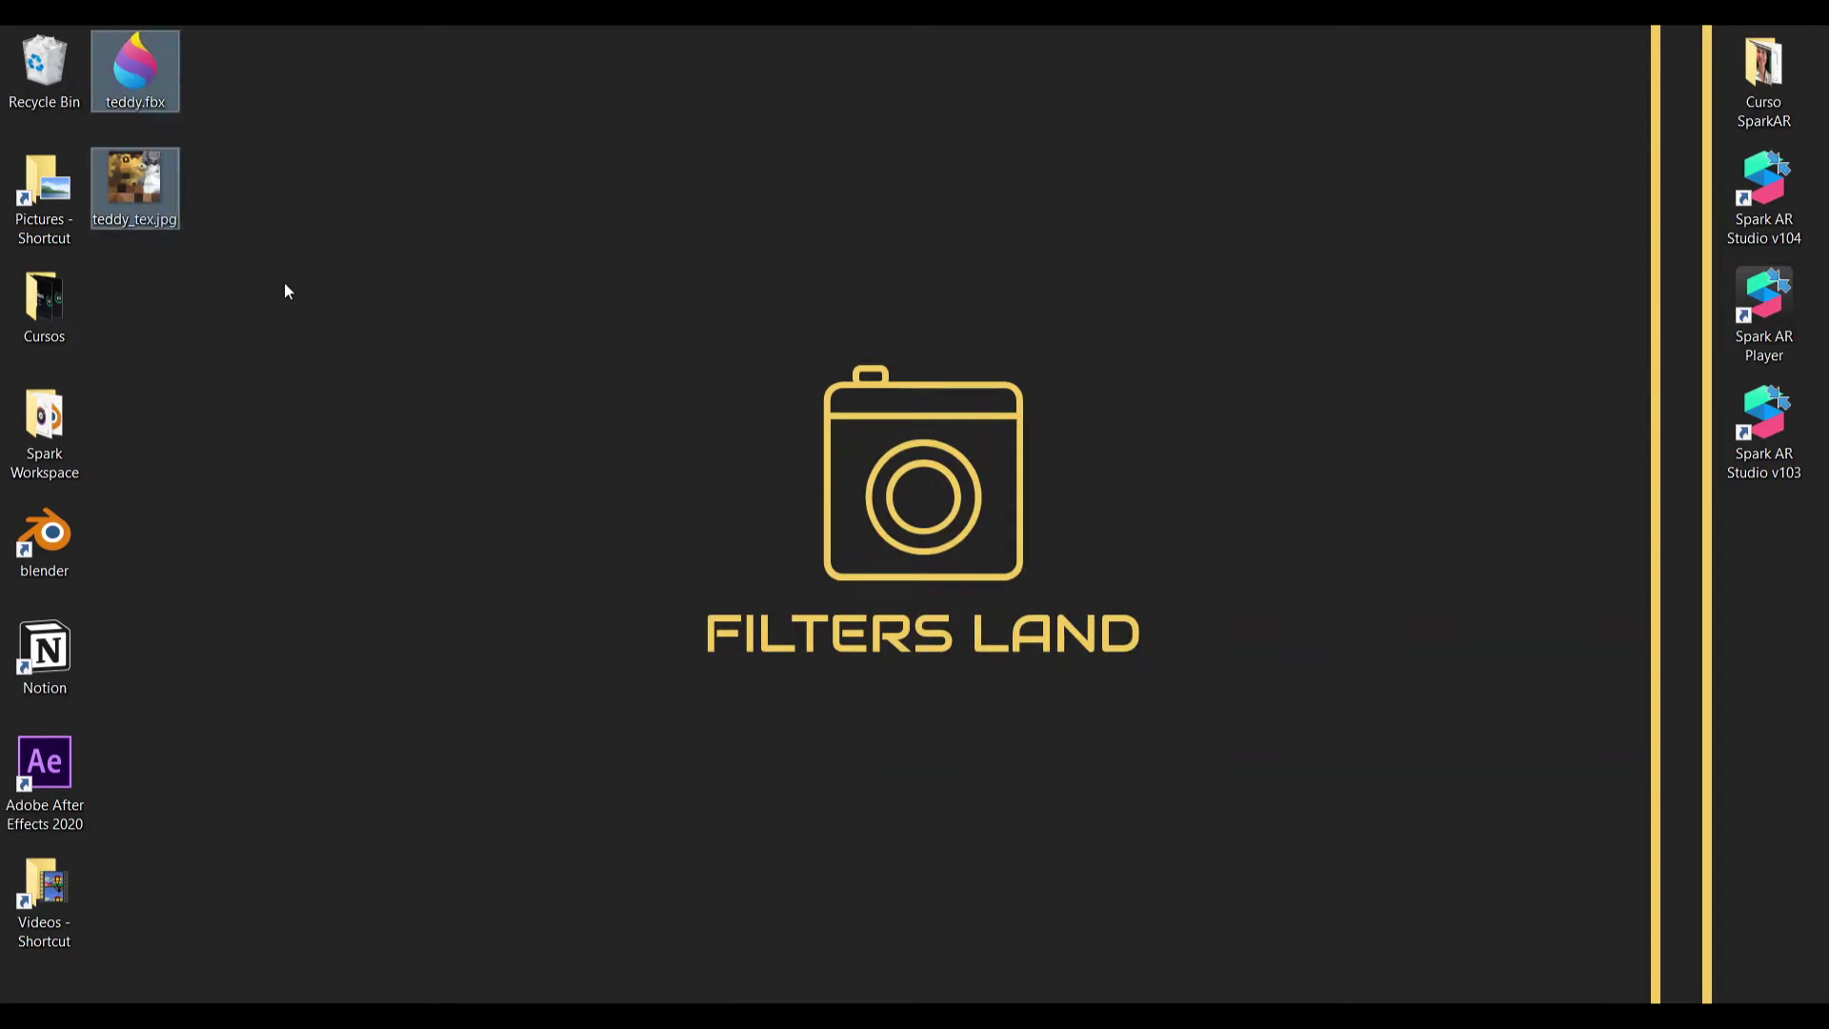
click(313, 247)
drag(274, 38, 143, 331)
click(198, 36)
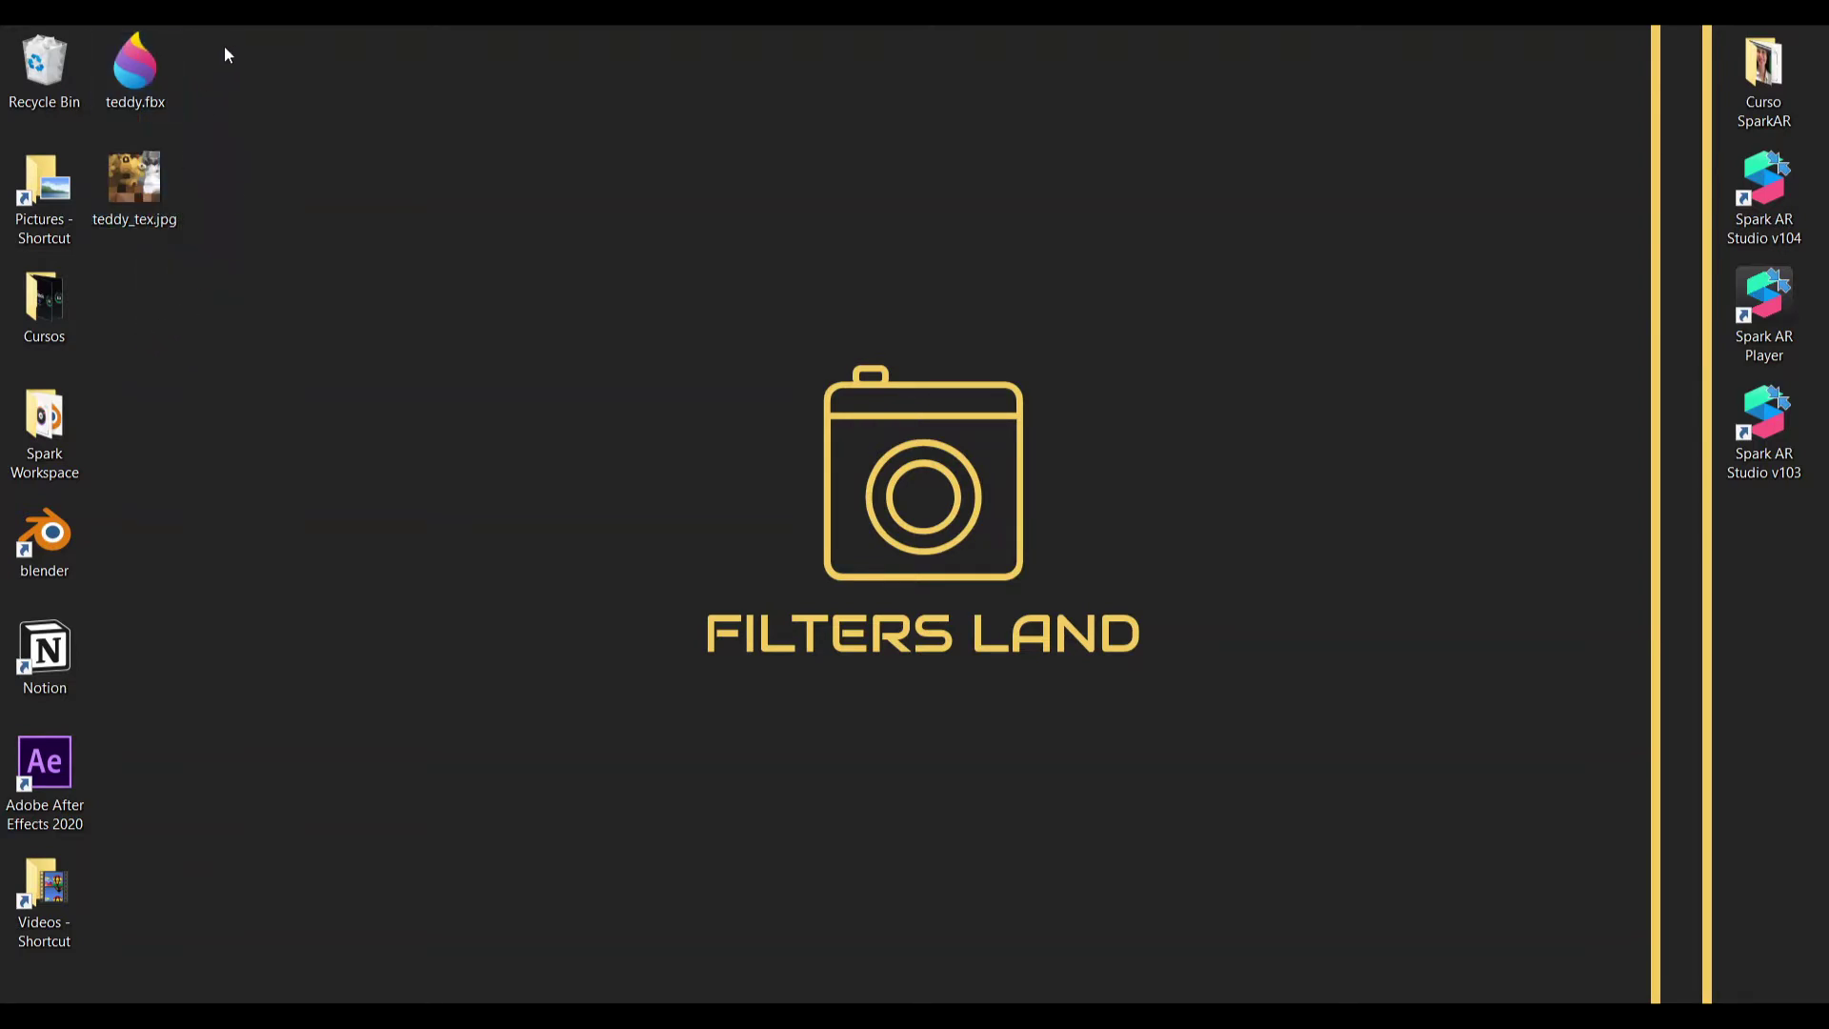
drag(225, 50, 94, 227)
Import teddy.fbx from the desktop into the project's assets and expand it to show its contents.
drag(147, 72, 141, 700)
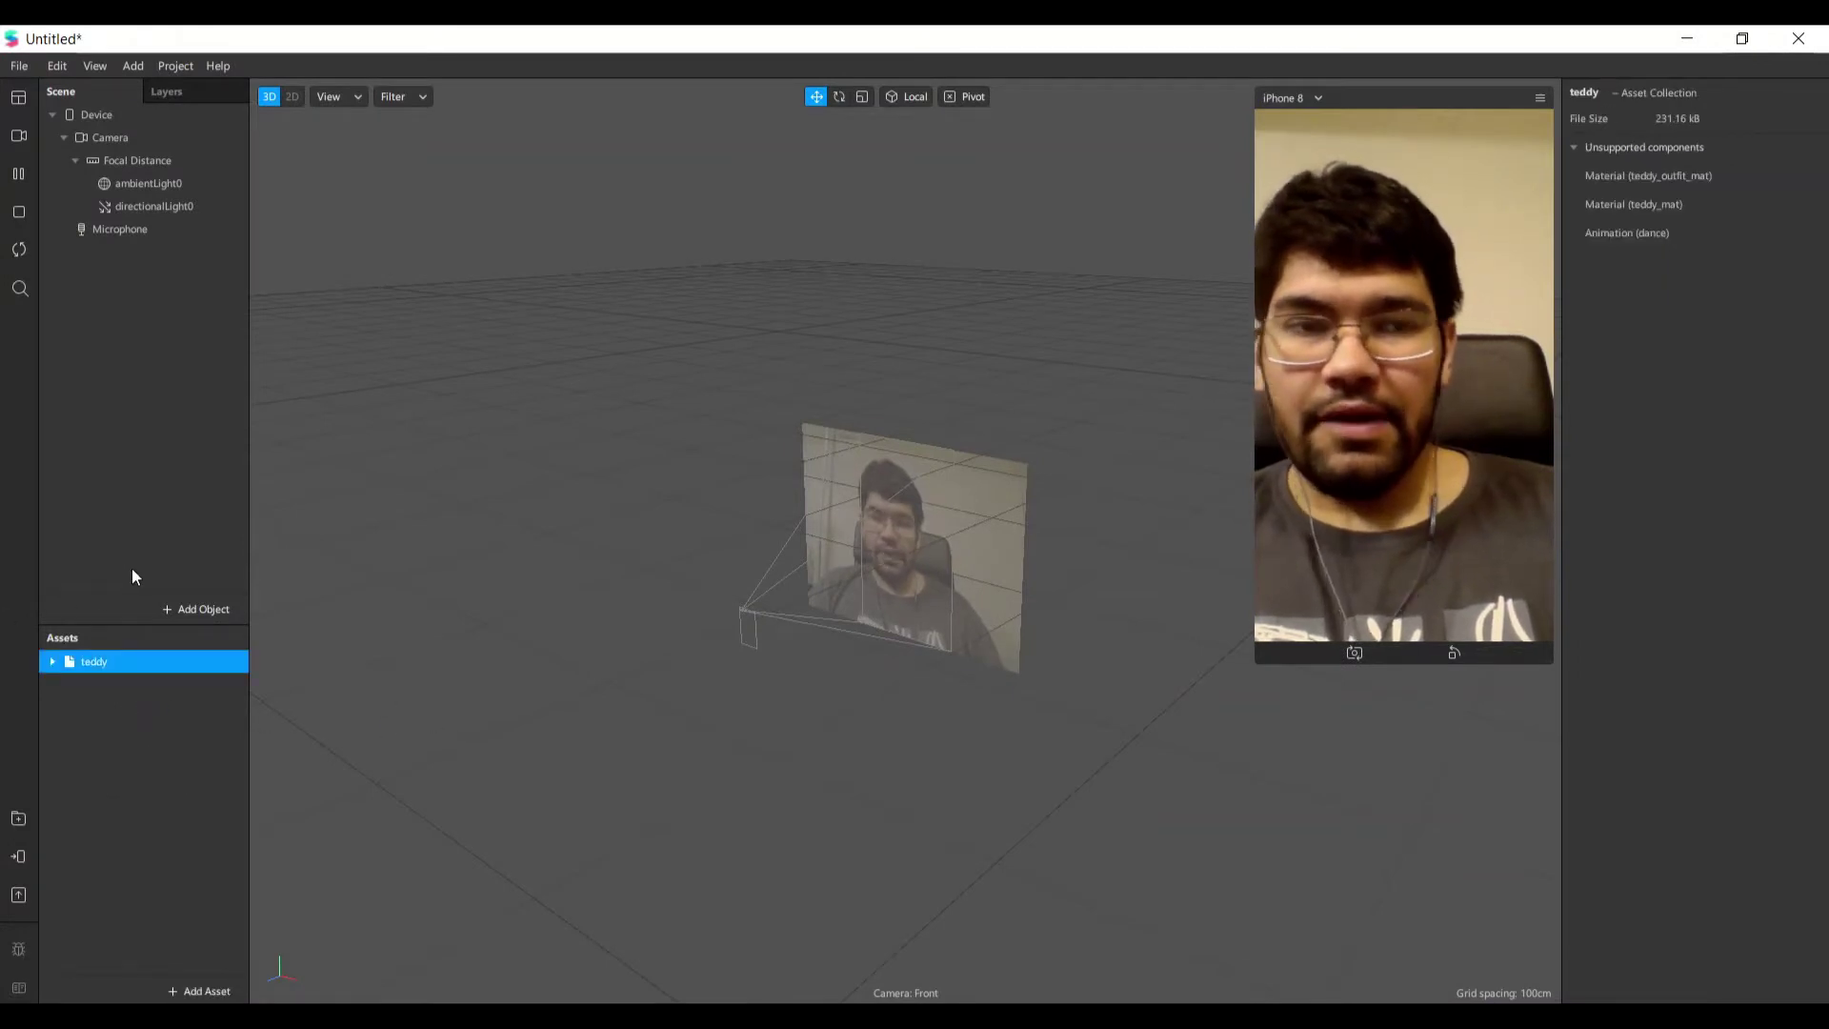
click(52, 661)
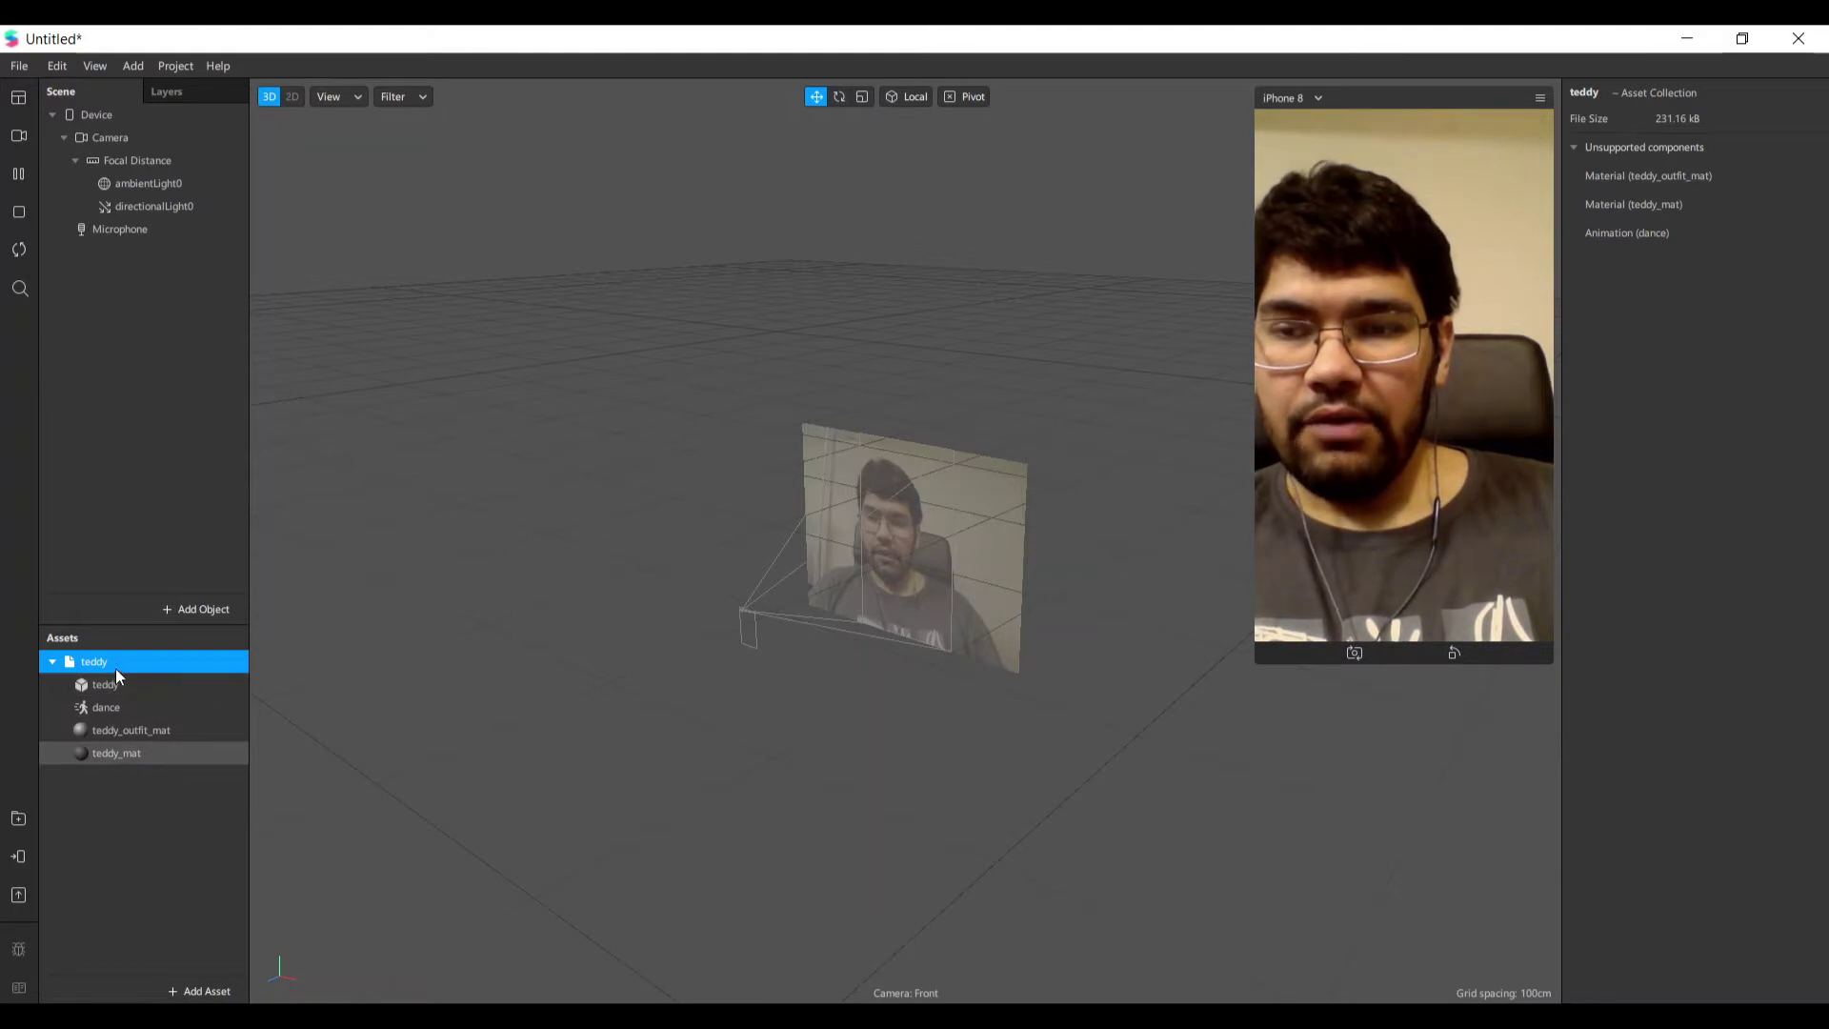
click(122, 810)
click(44, 660)
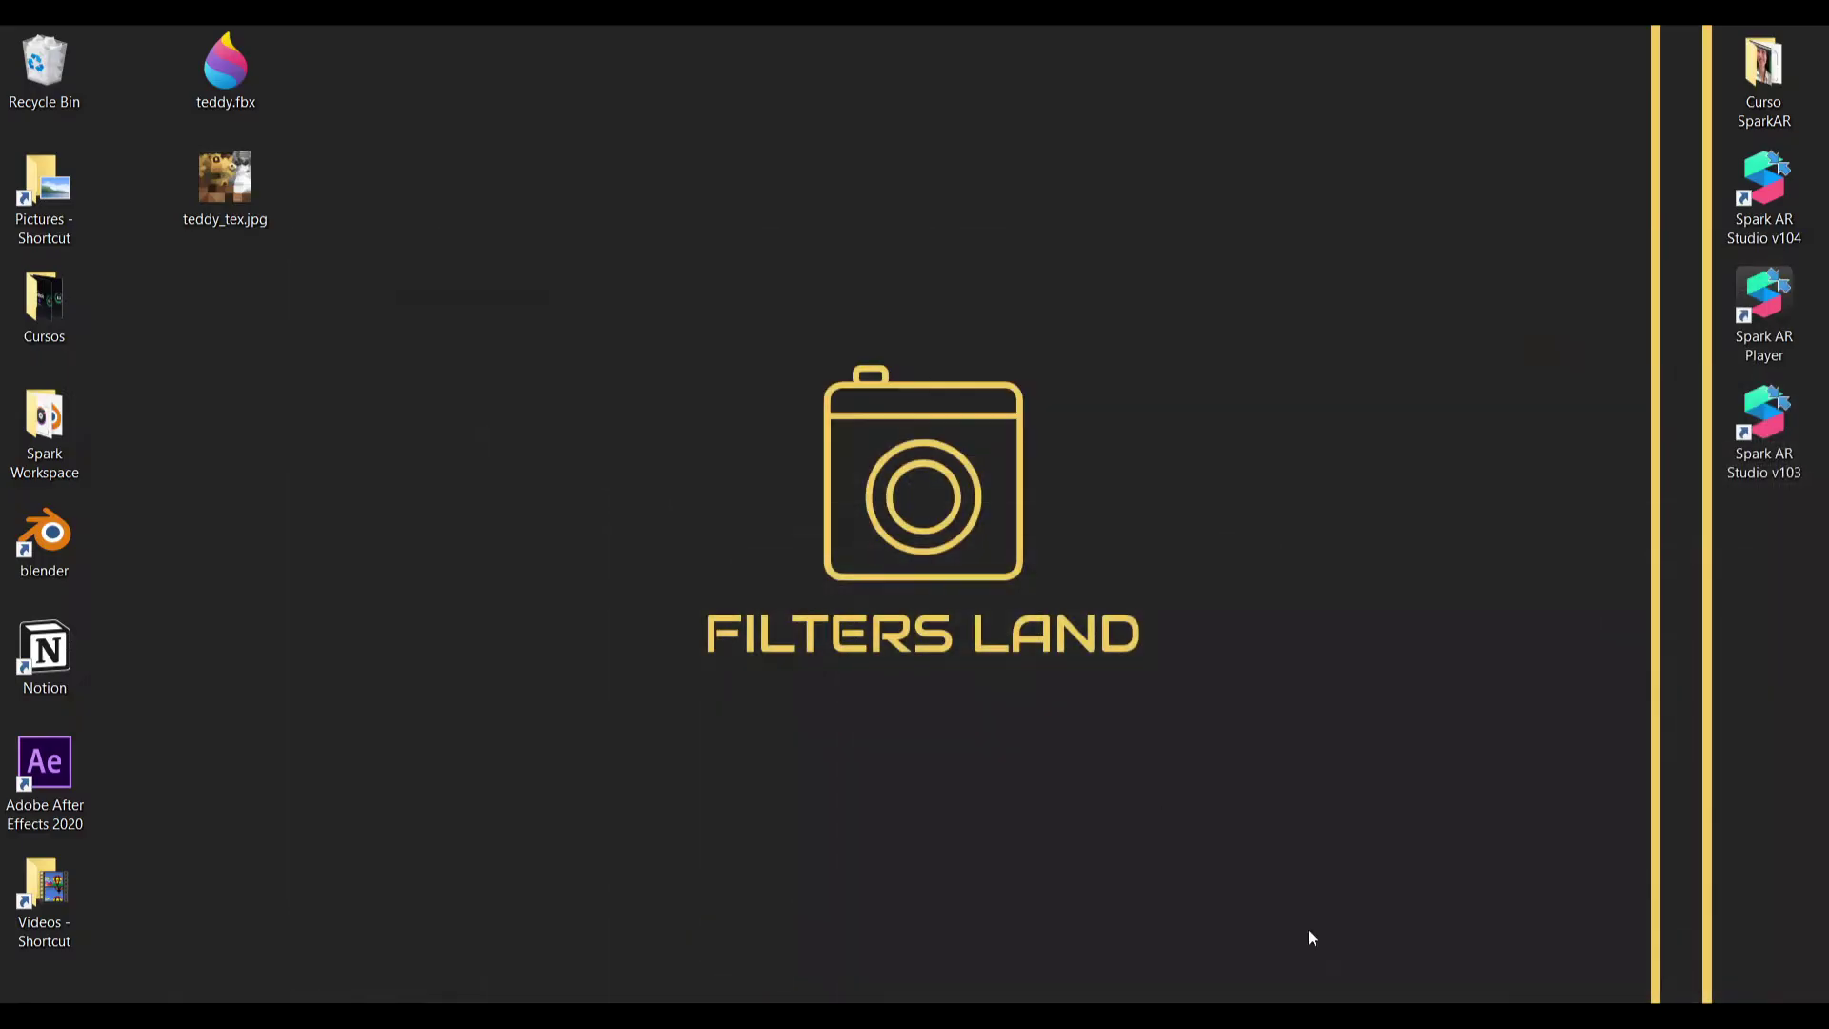
Import the teddy_tex.jpg texture from the desktop into the assets and collapse the asset groups.
click(242, 203)
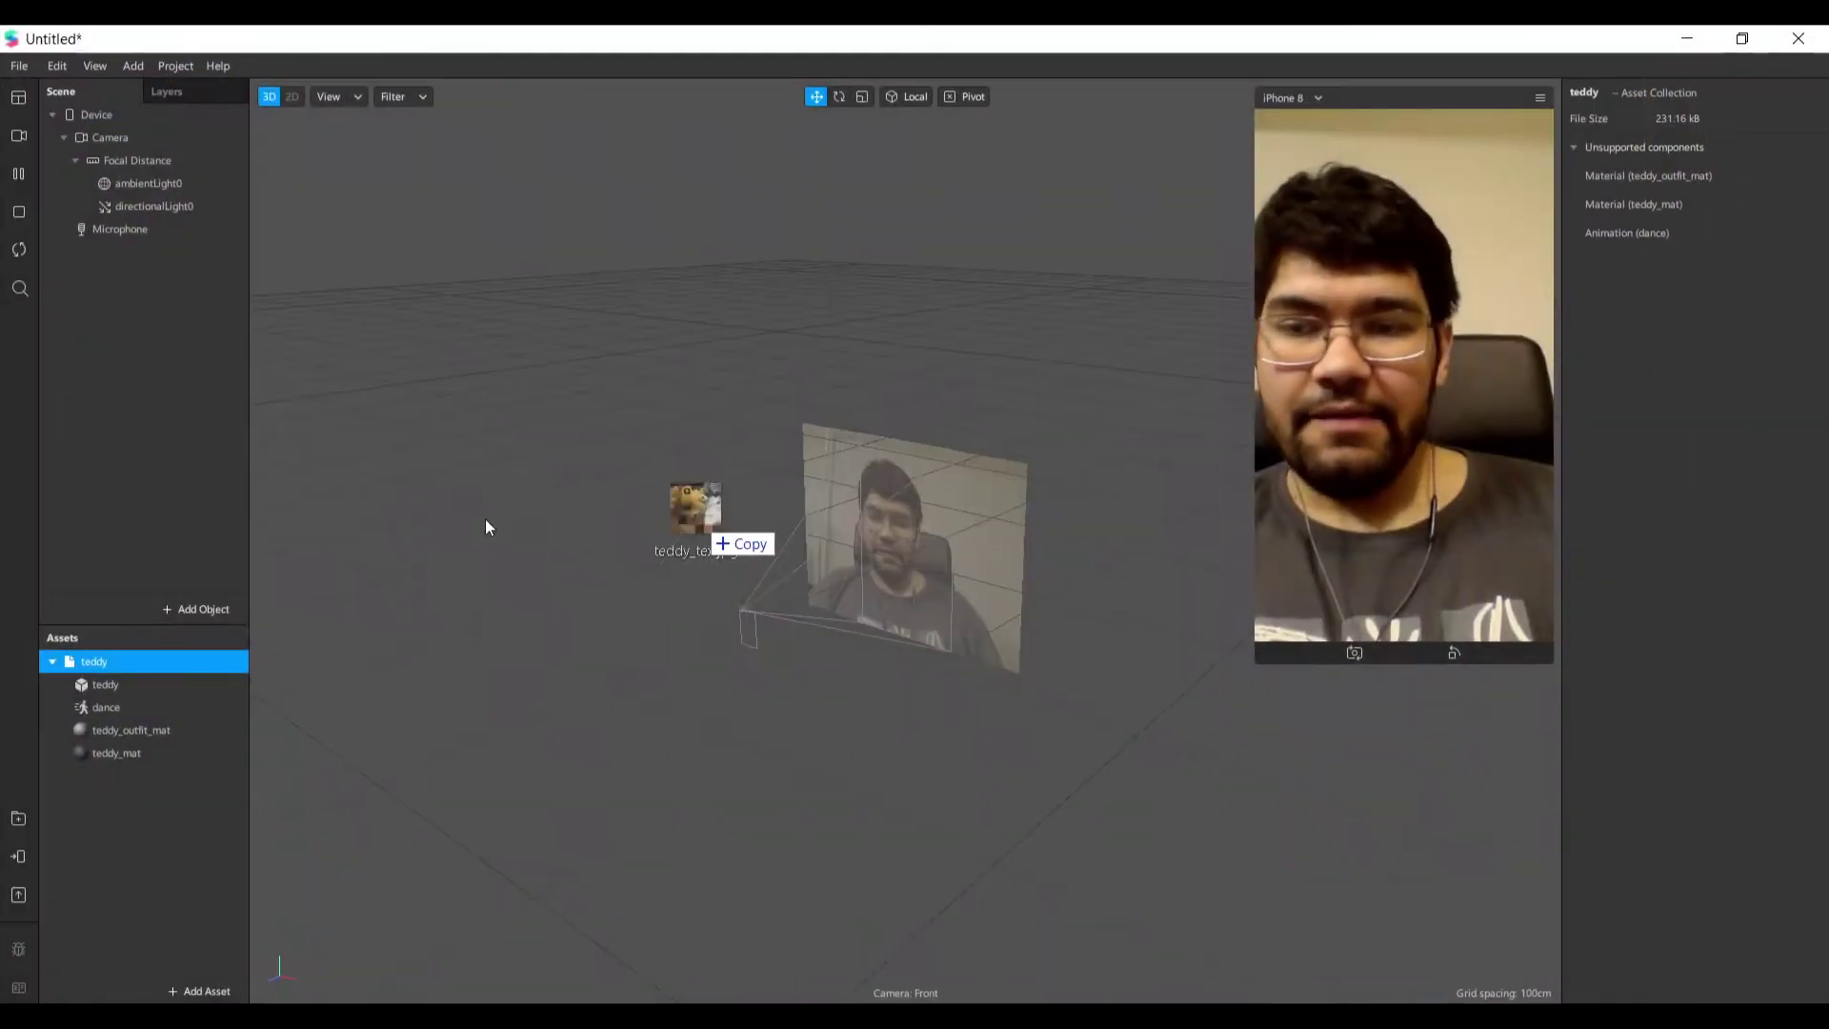
drag(484, 519, 111, 850)
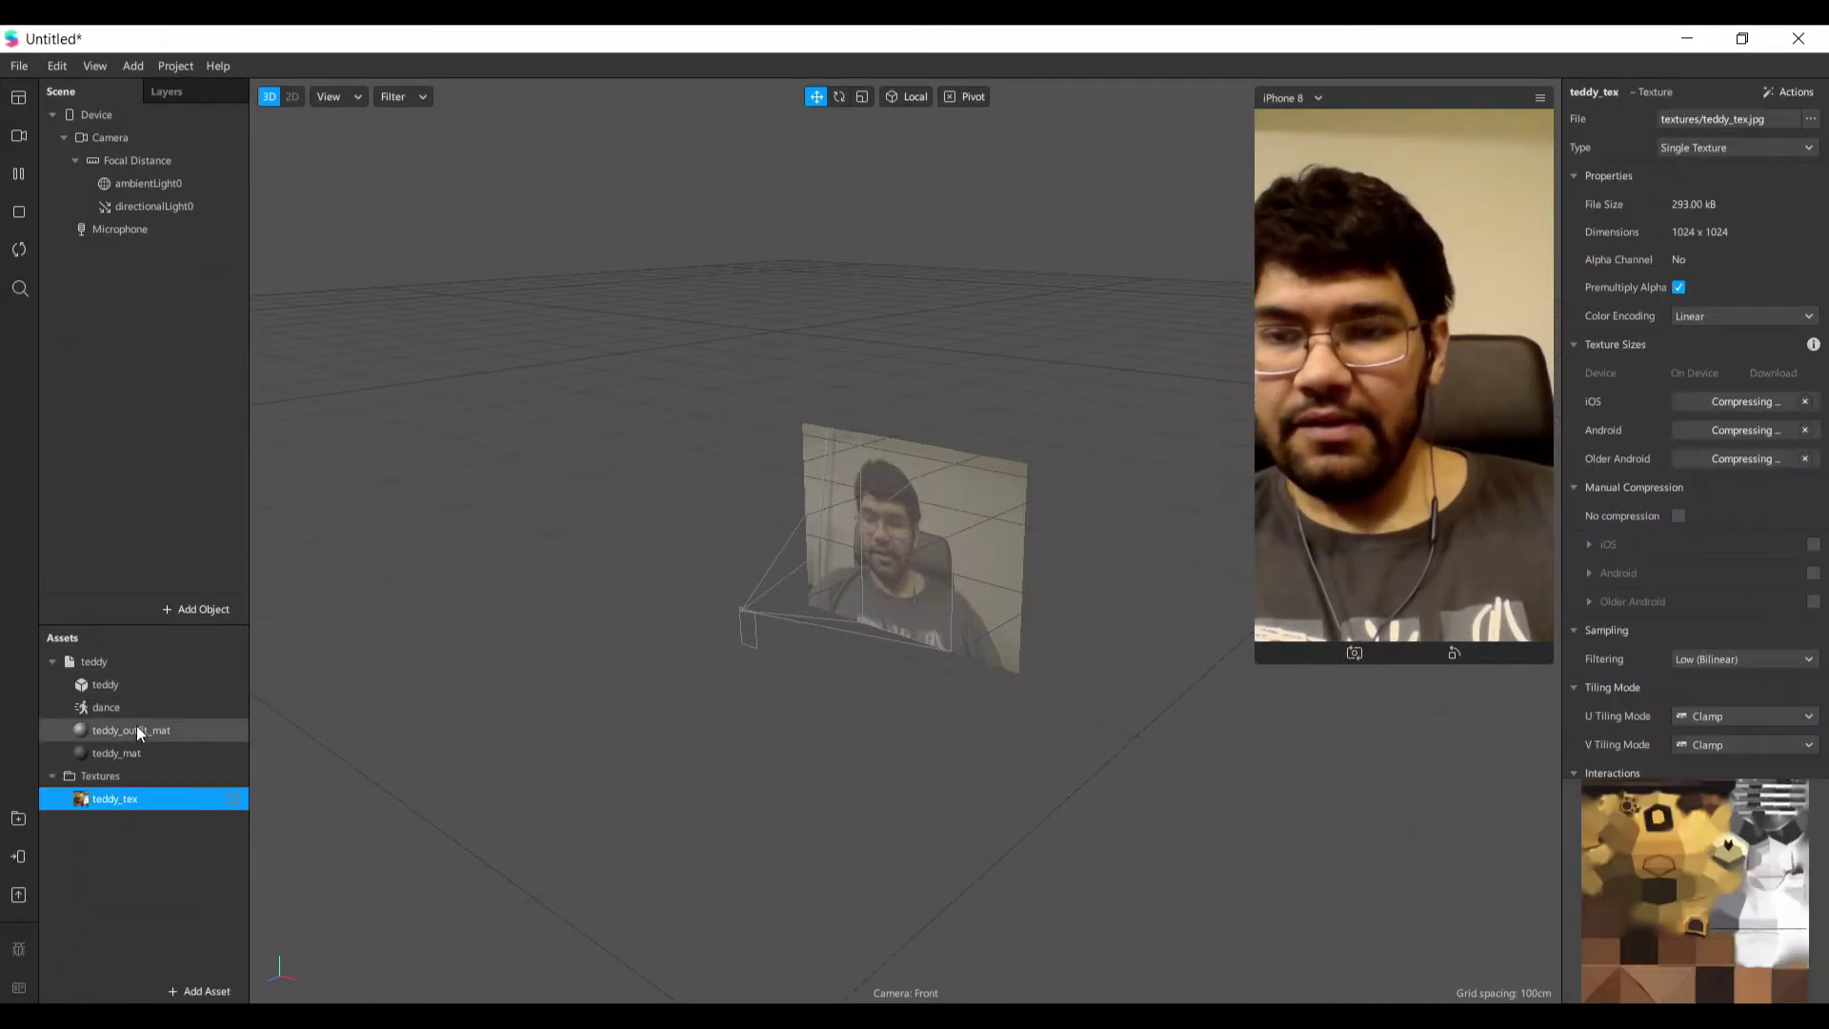
click(50, 776)
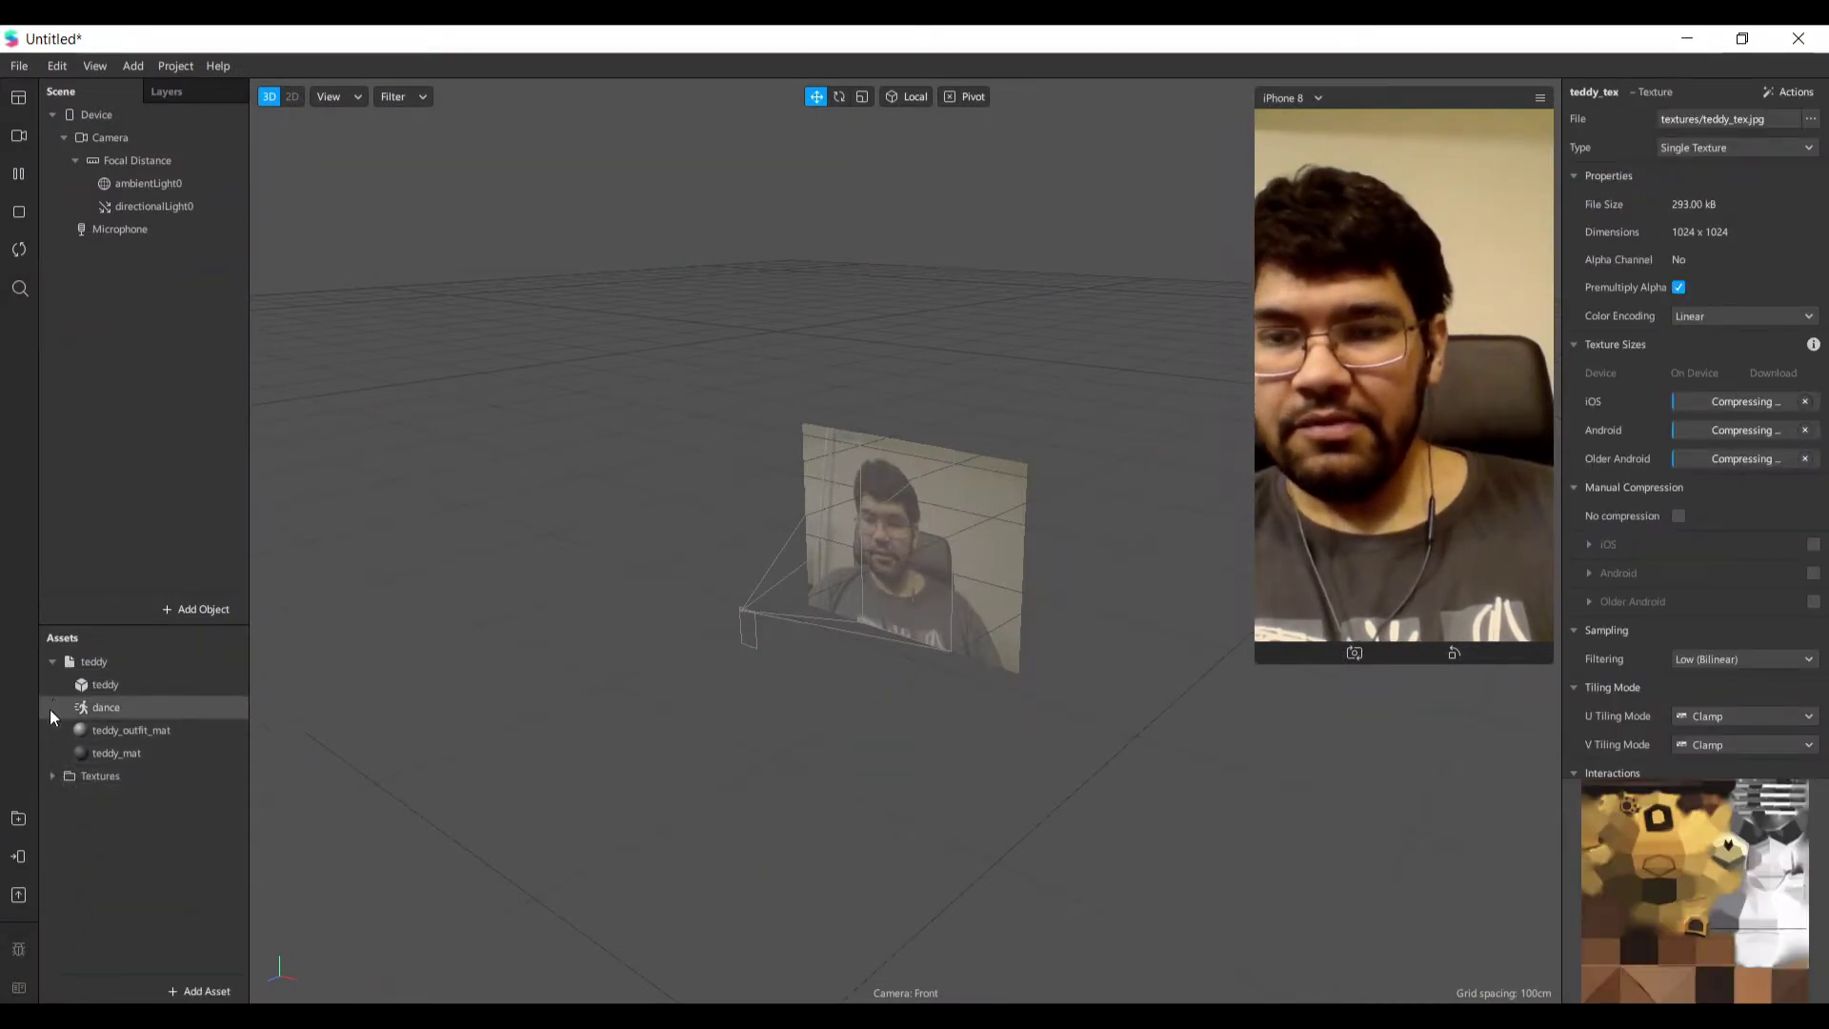
click(53, 662)
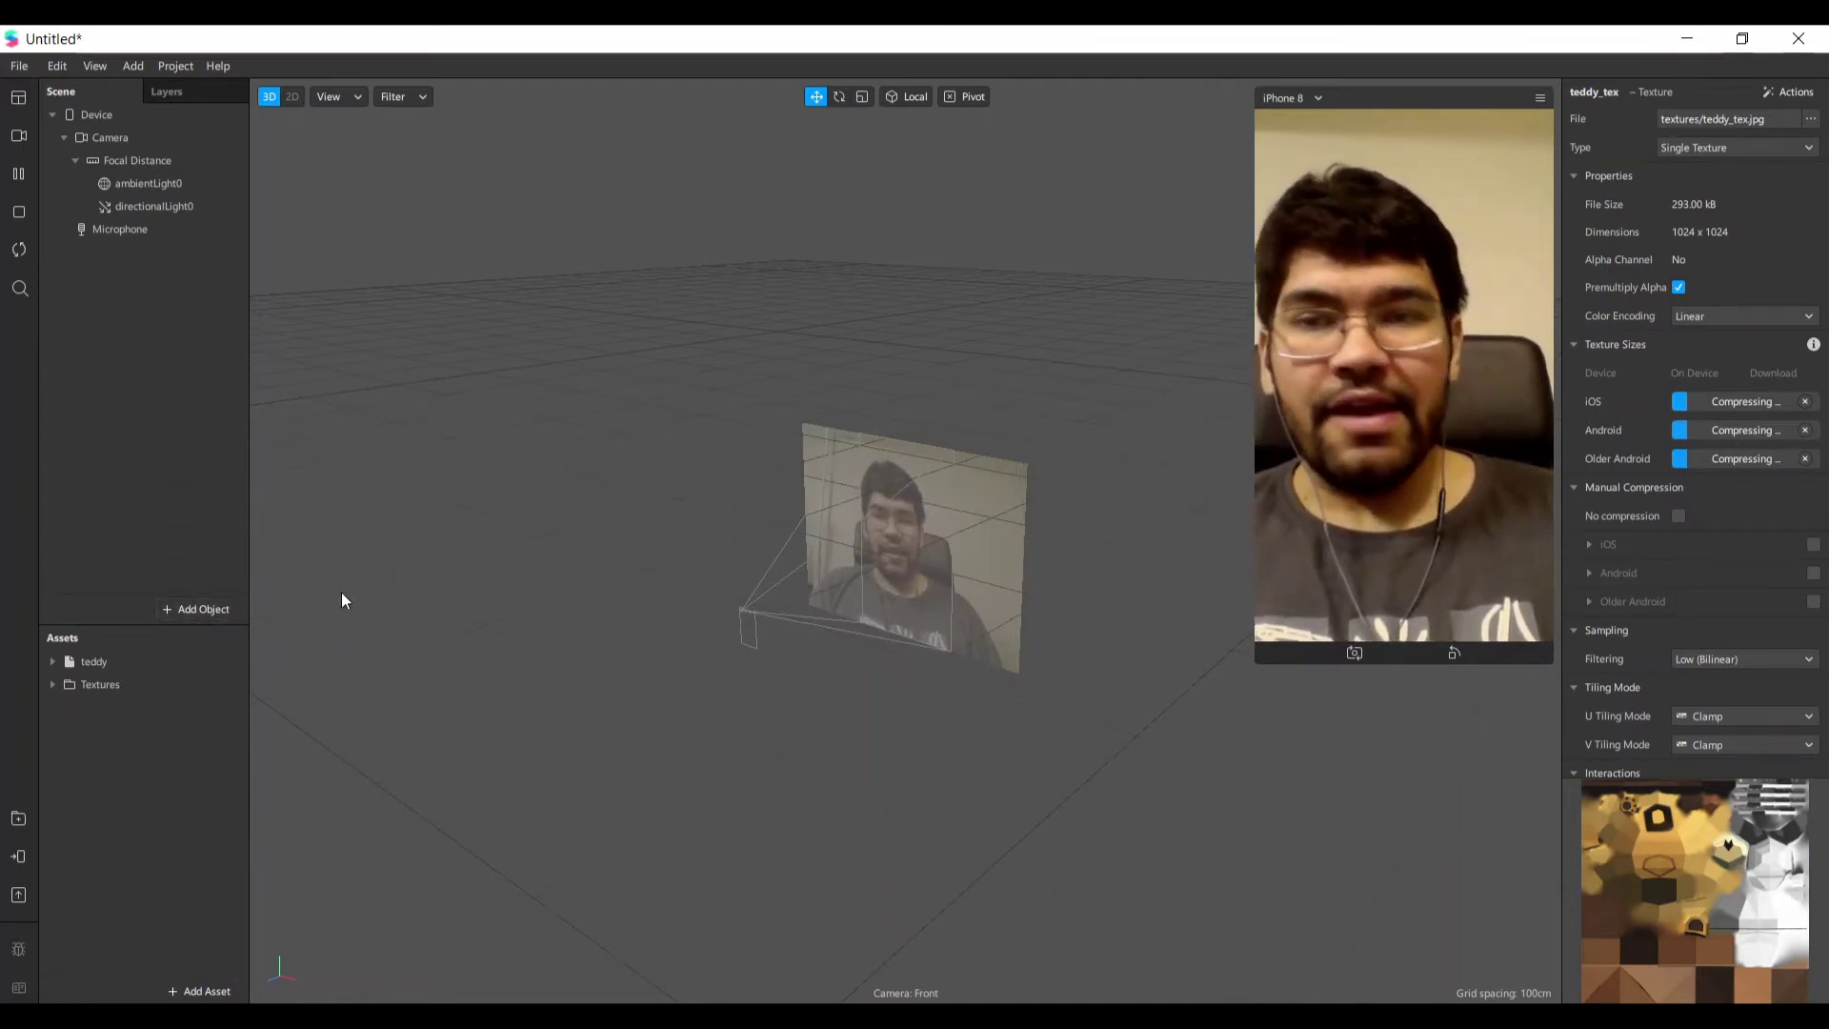
Add a Plane Tracker object to the scene.
click(203, 609)
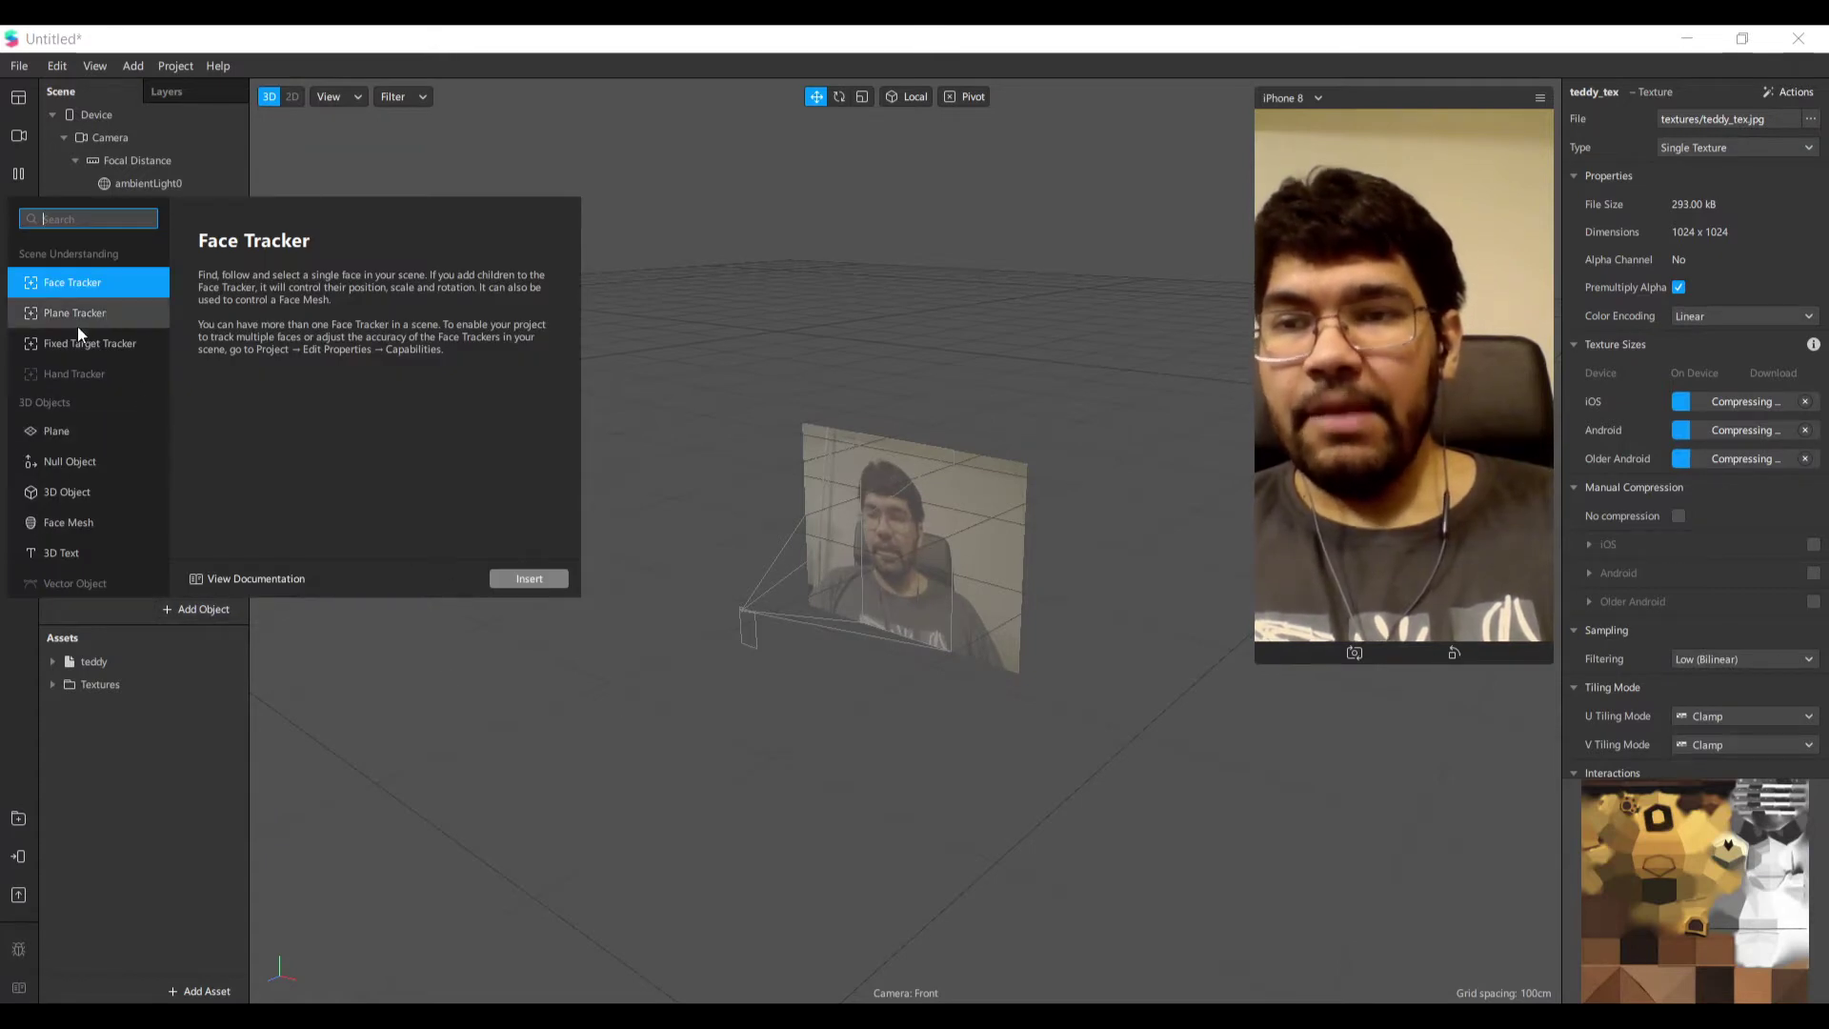
click(224, 682)
click(190, 608)
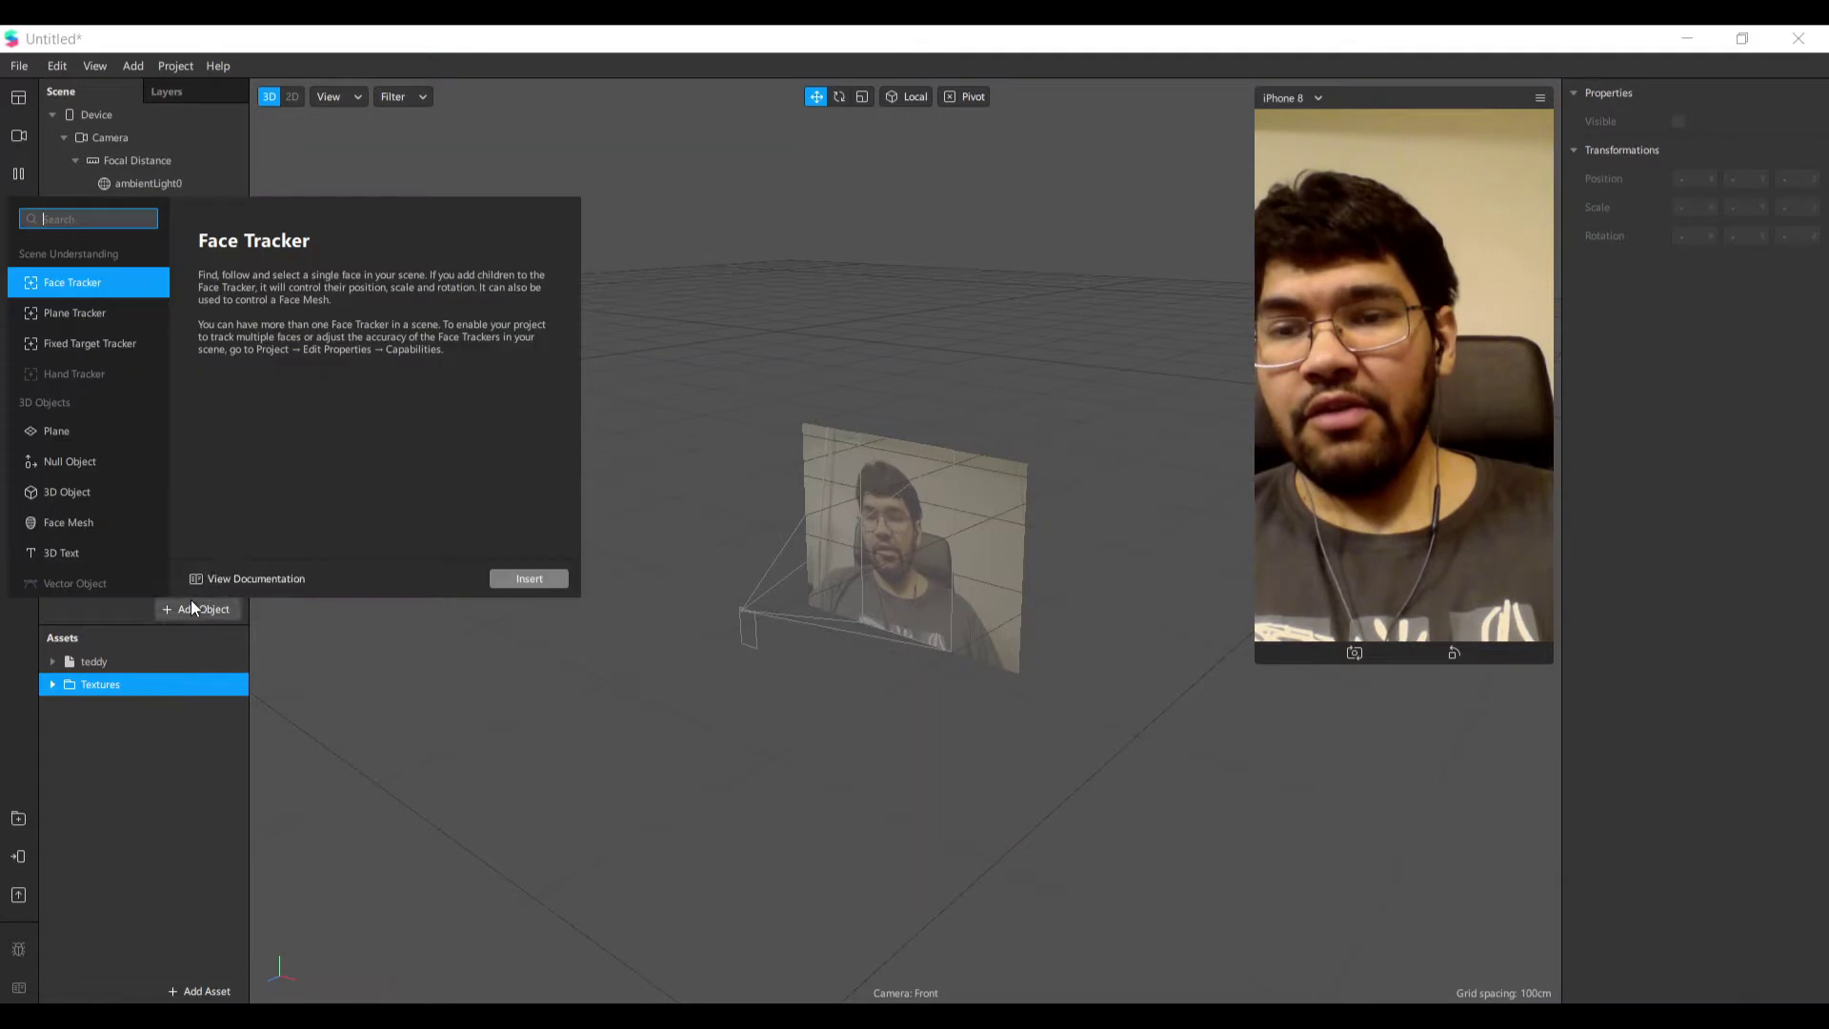
click(67, 316)
click(553, 581)
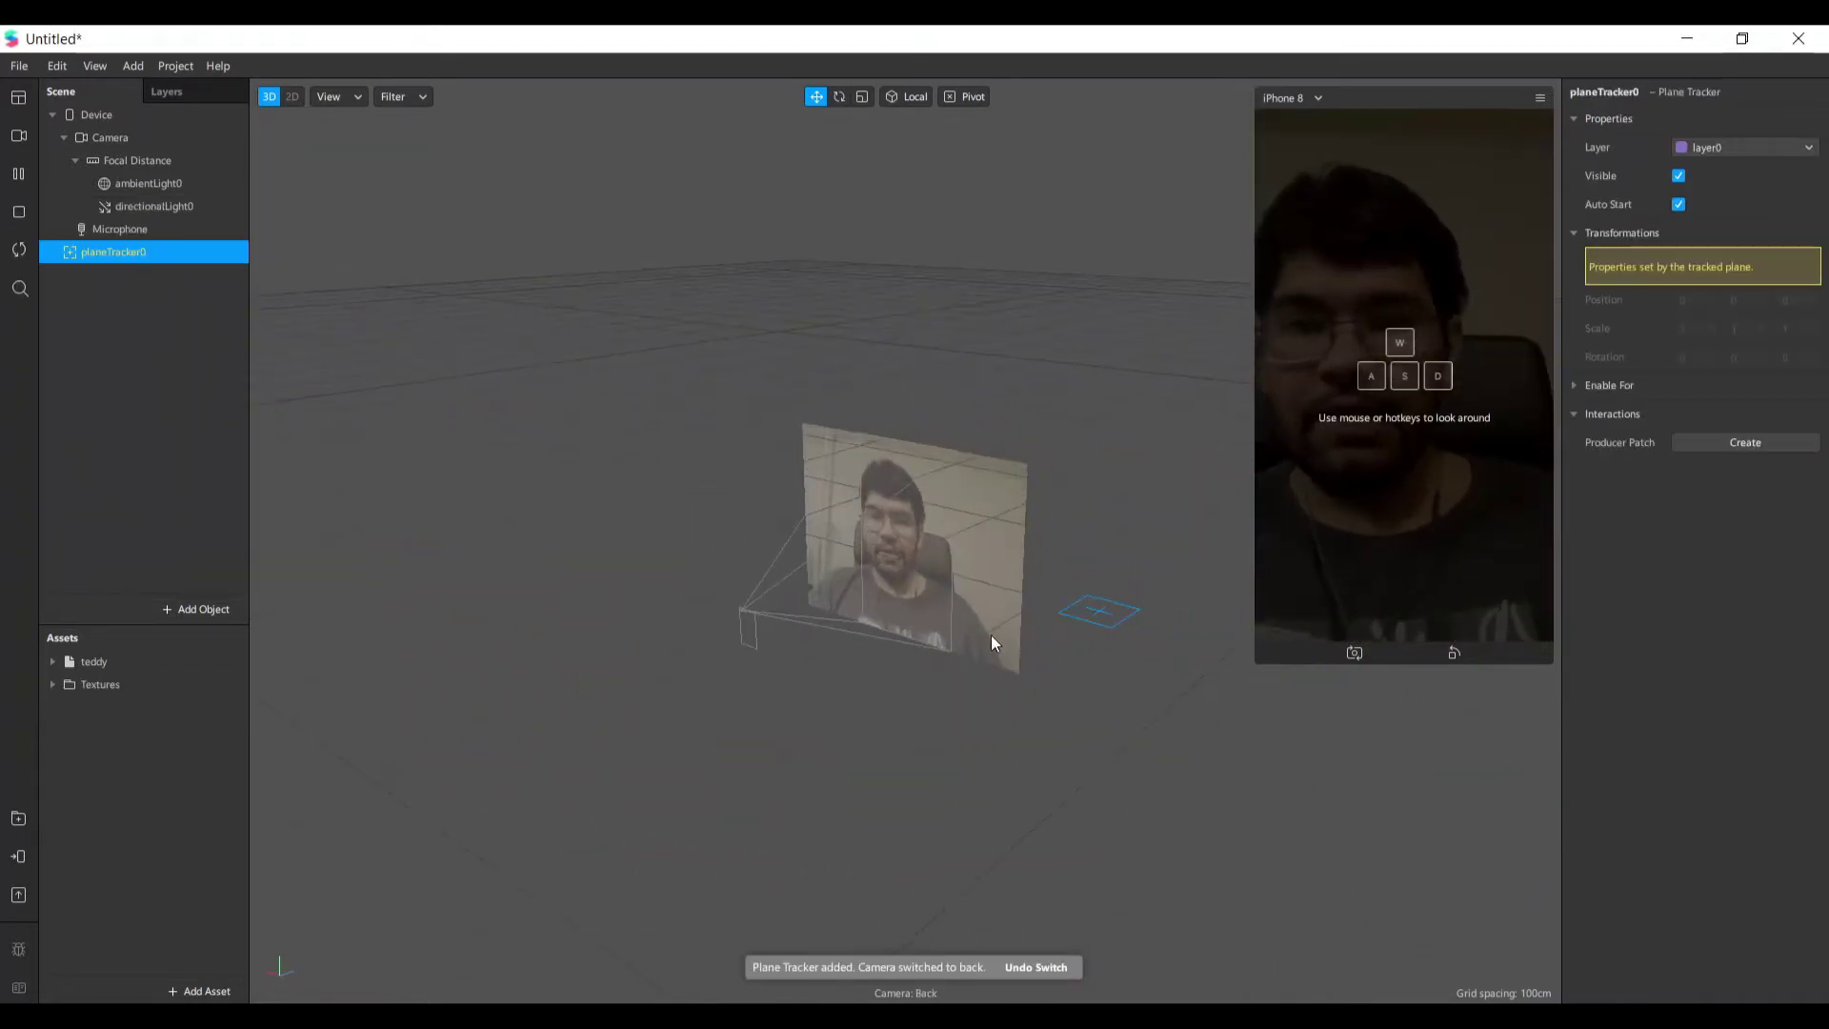
Place the teddy asset in the scene as a child of planeTracker0.
scroll(1027, 675, down, 3)
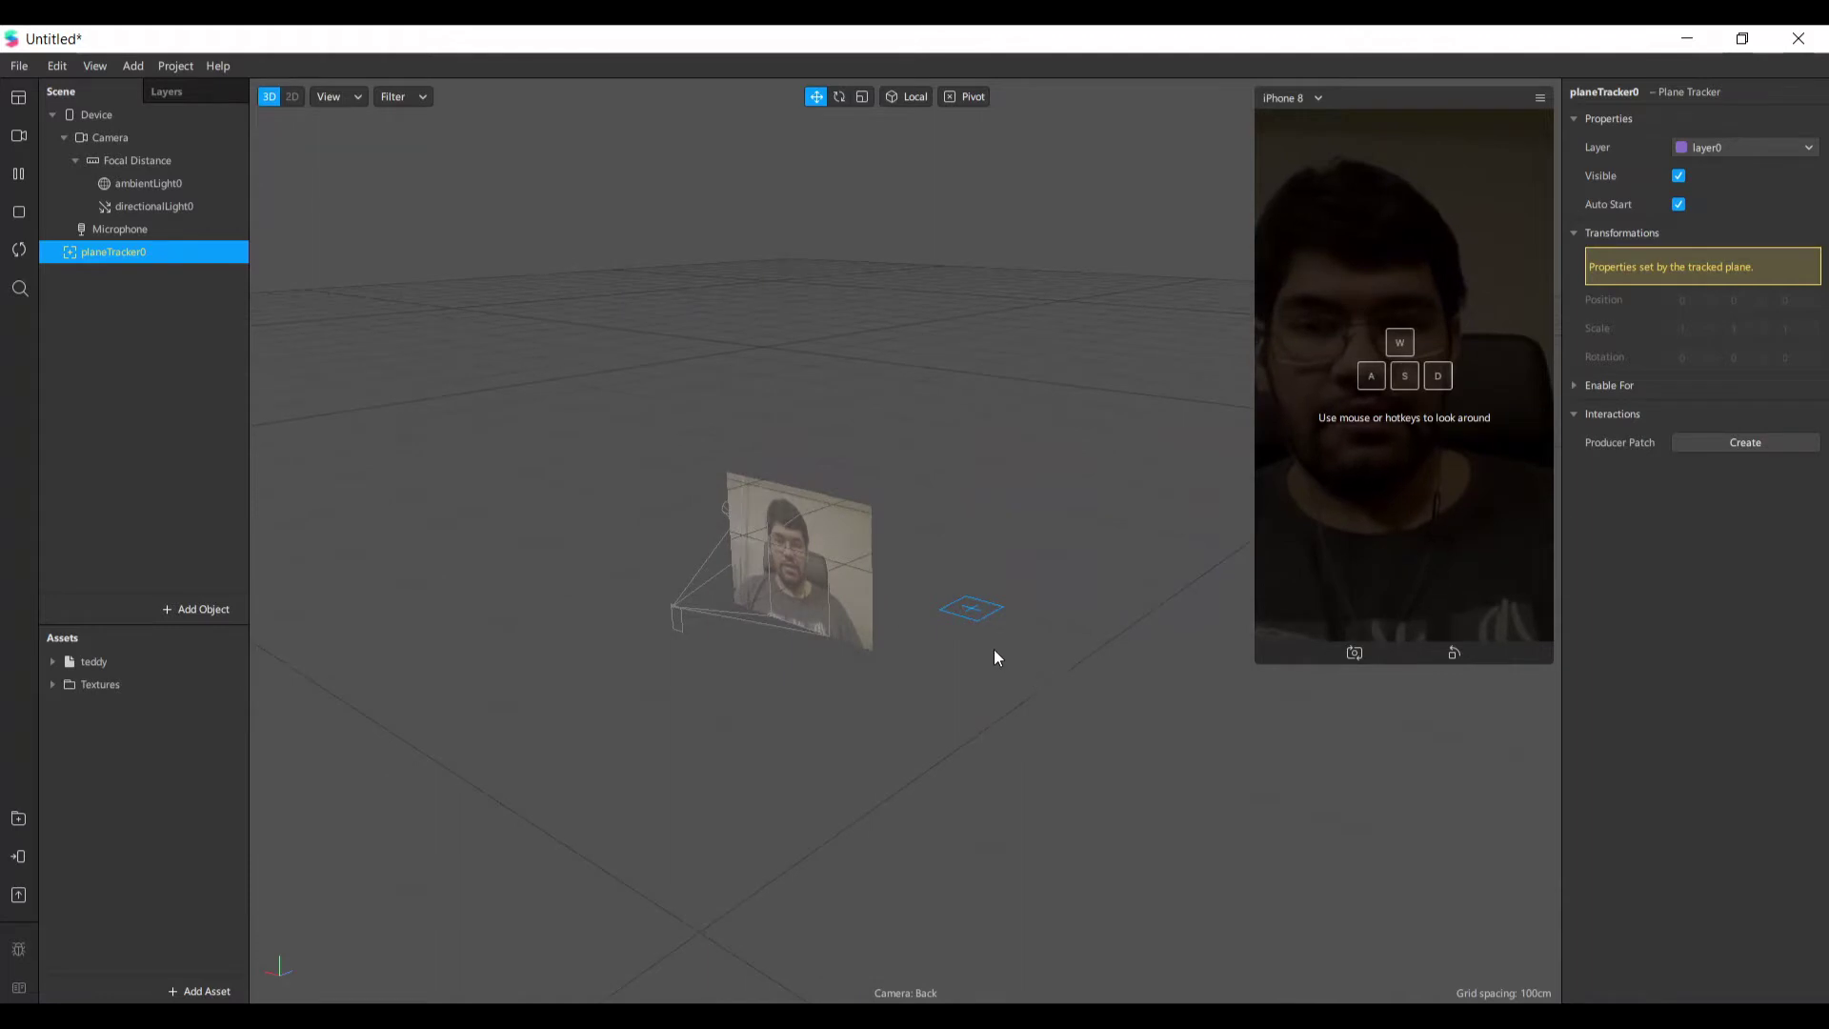
scroll(993, 649, up, 3)
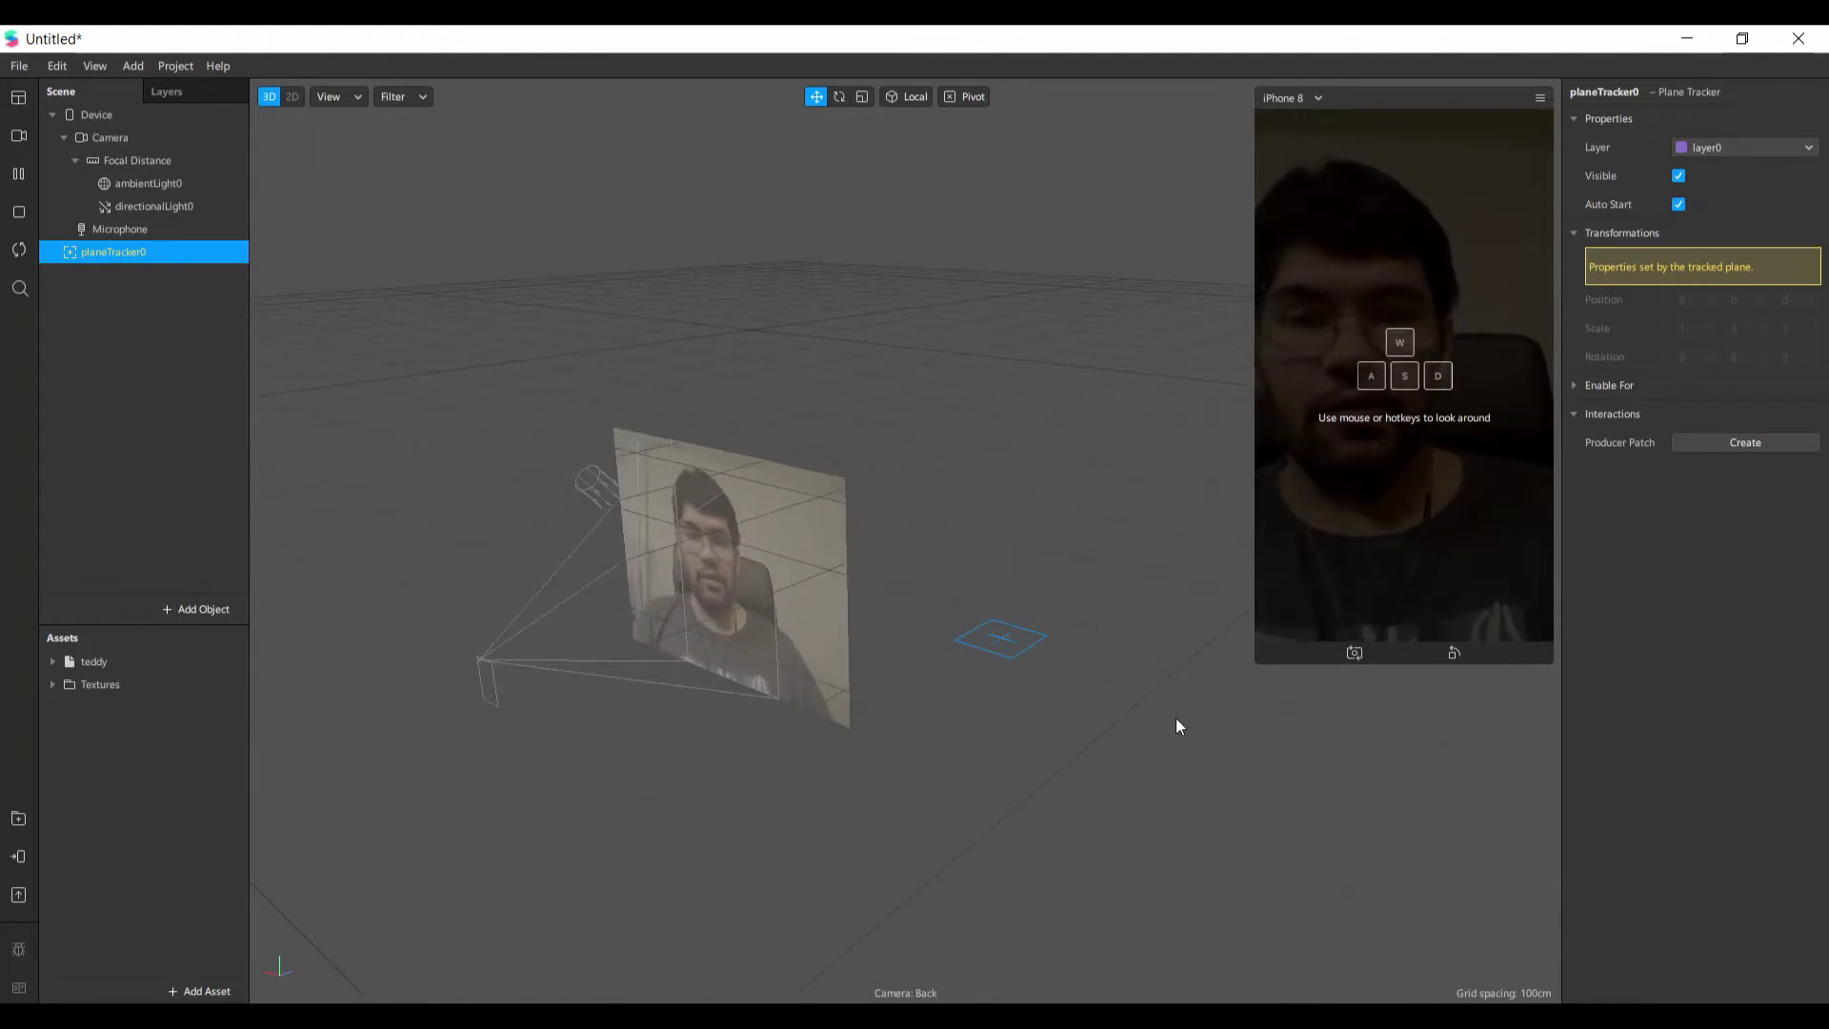
scroll(1055, 643, up, 5)
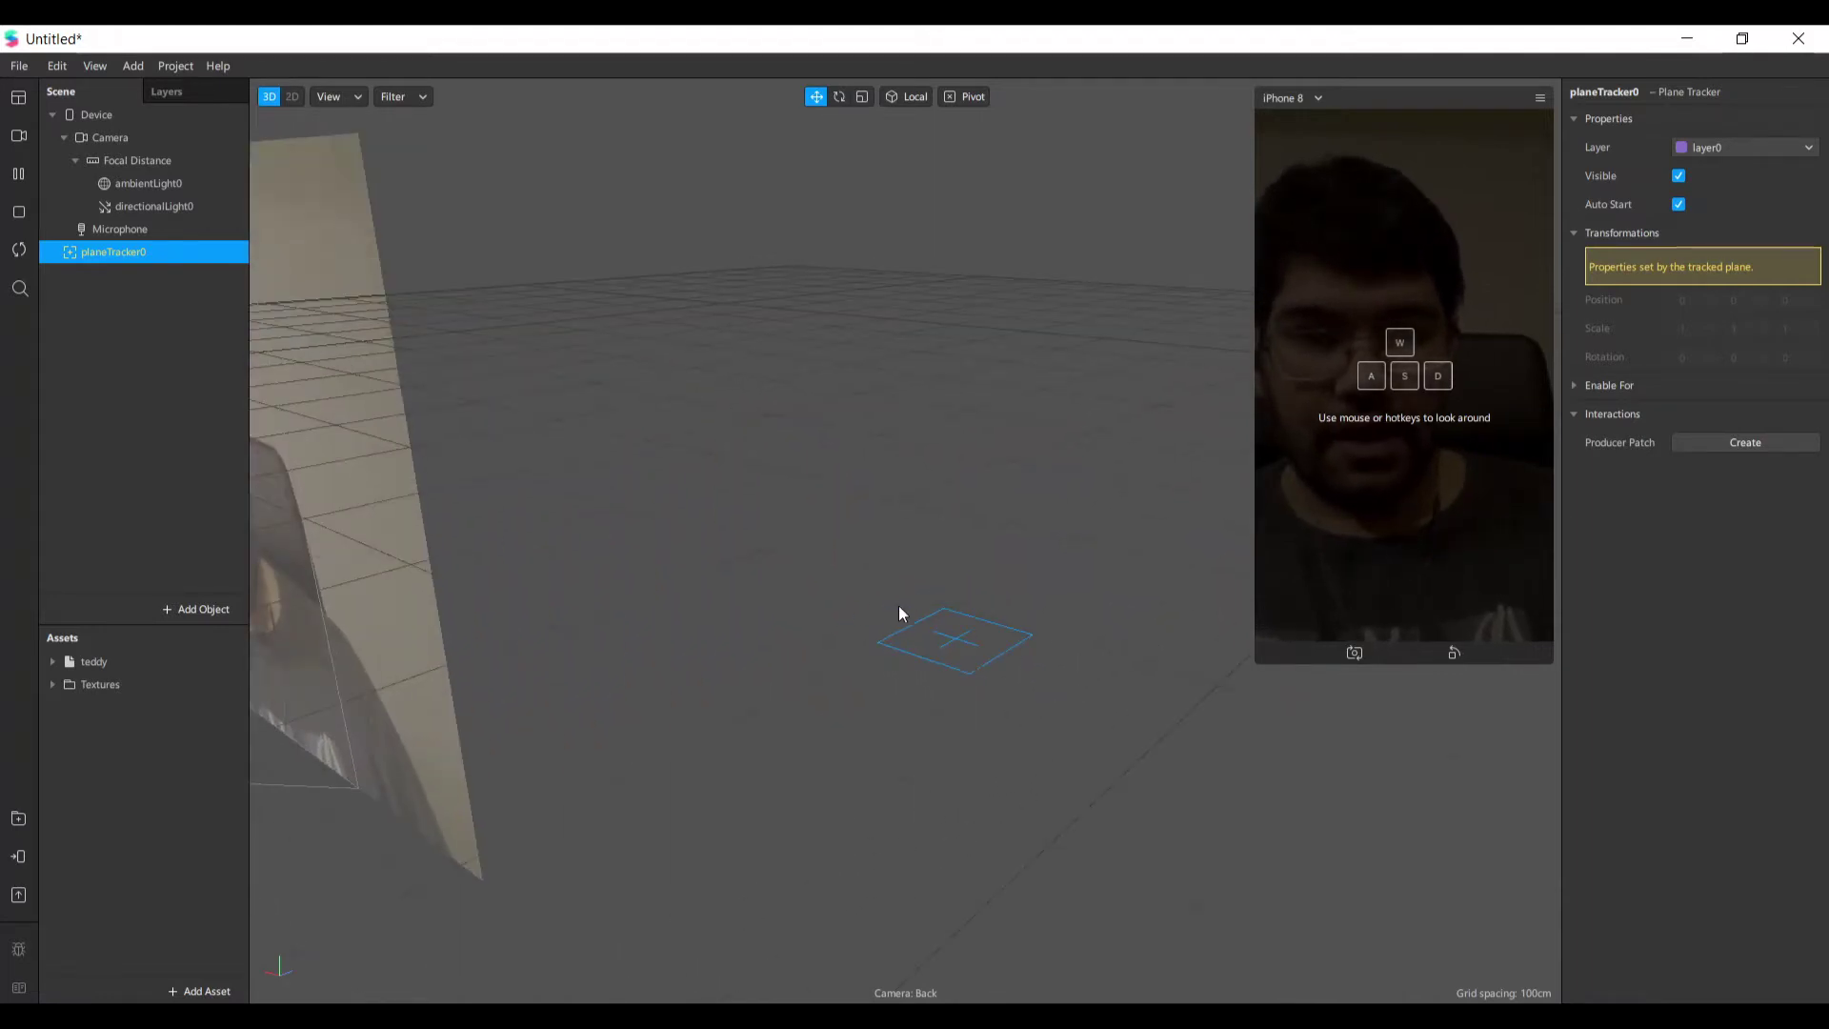
scroll(893, 671, down, 5)
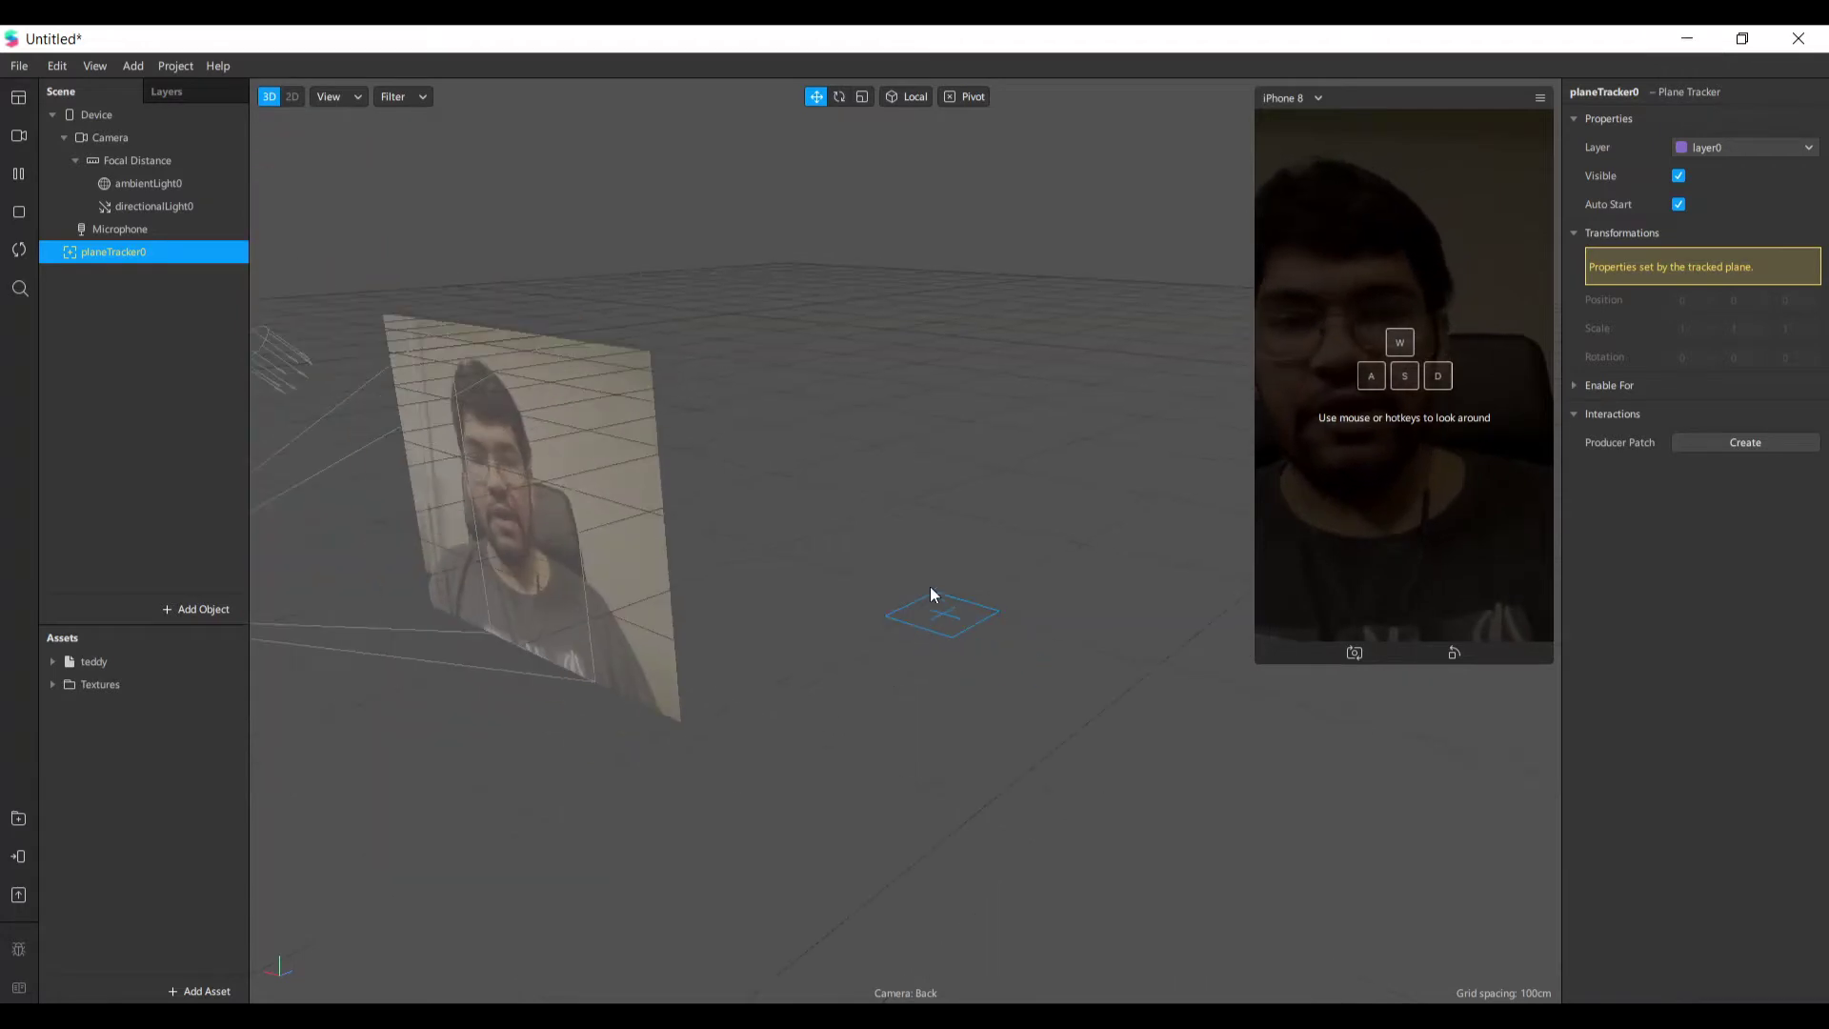
click(877, 740)
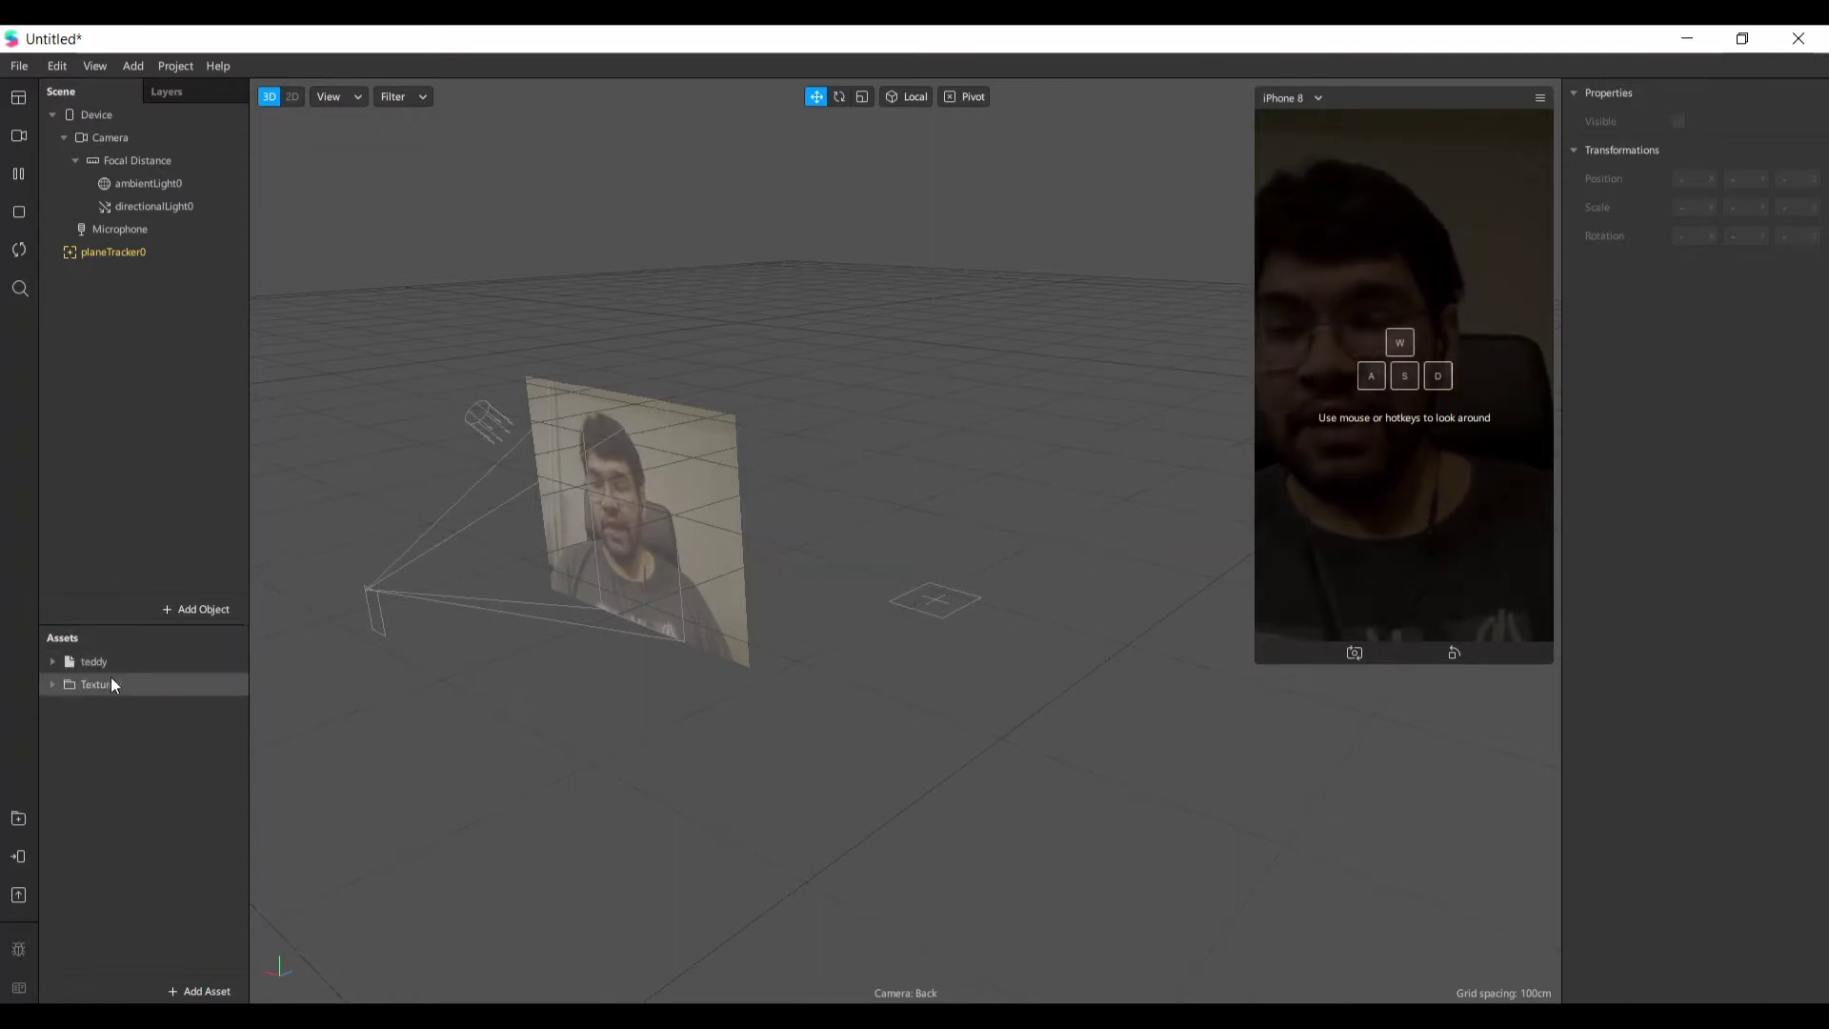
click(58, 660)
double_click(84, 667)
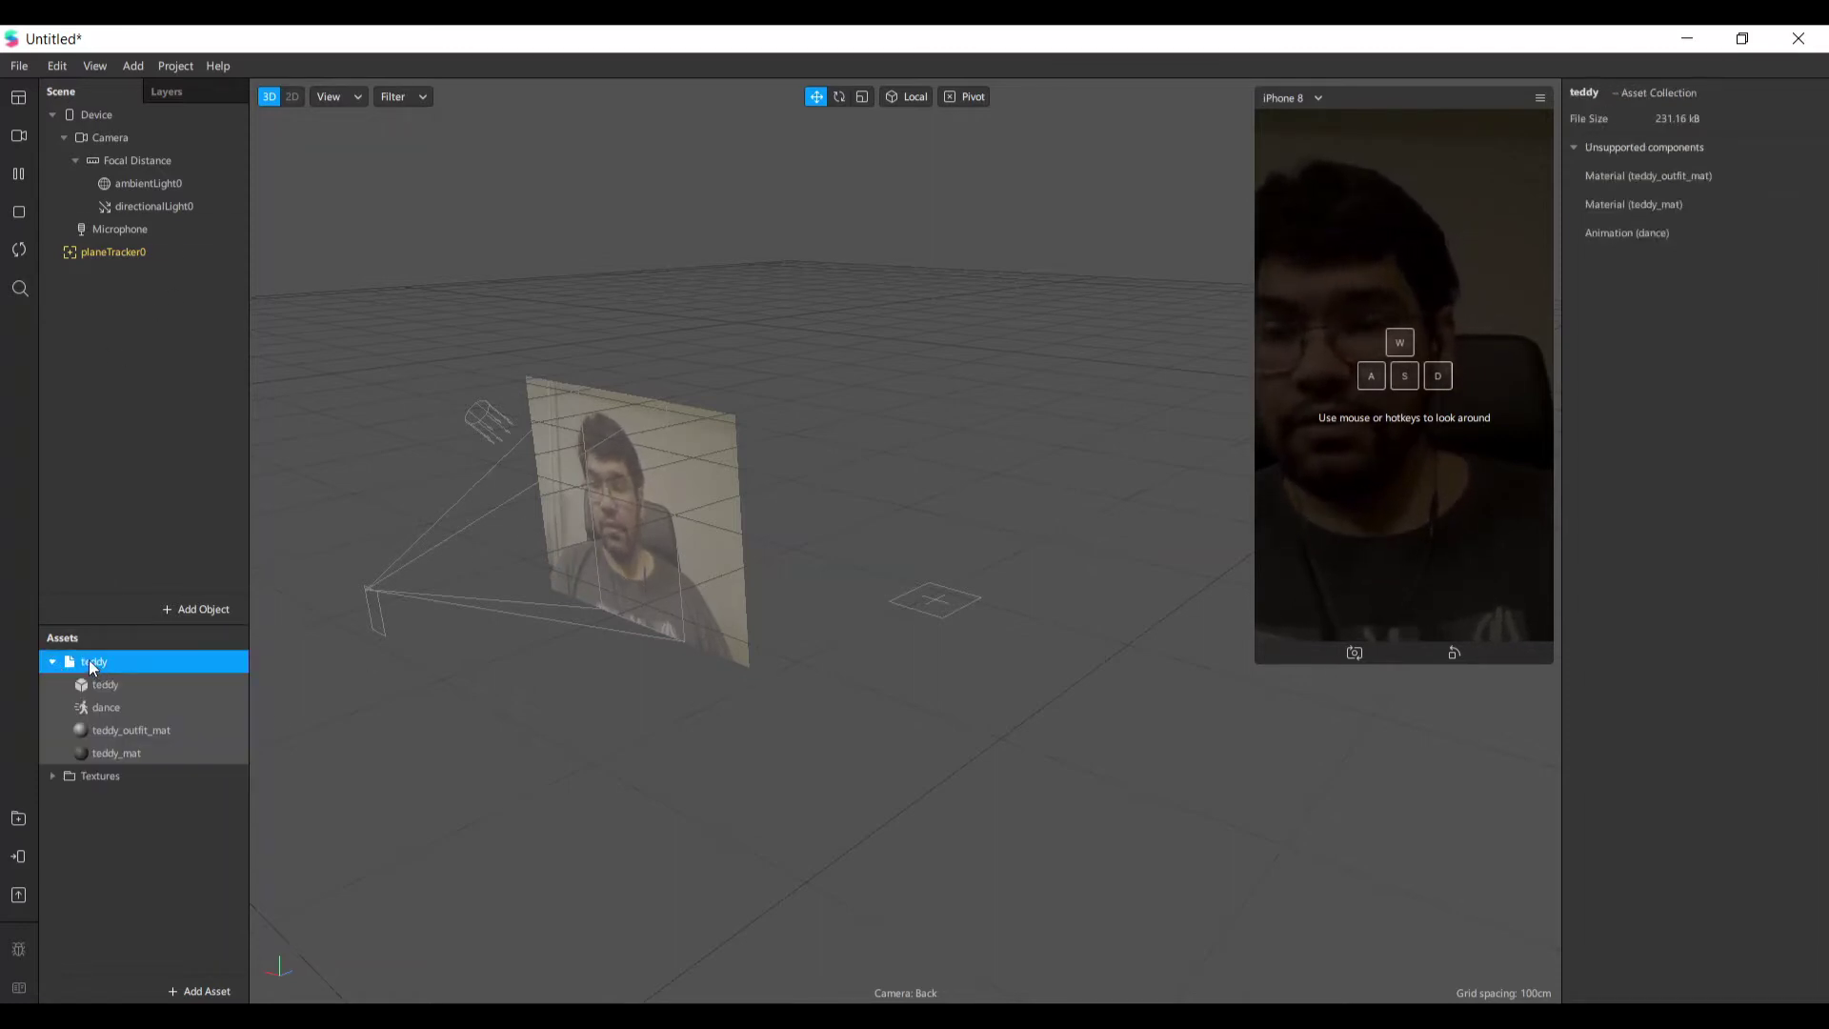
drag(87, 661, 478, 569)
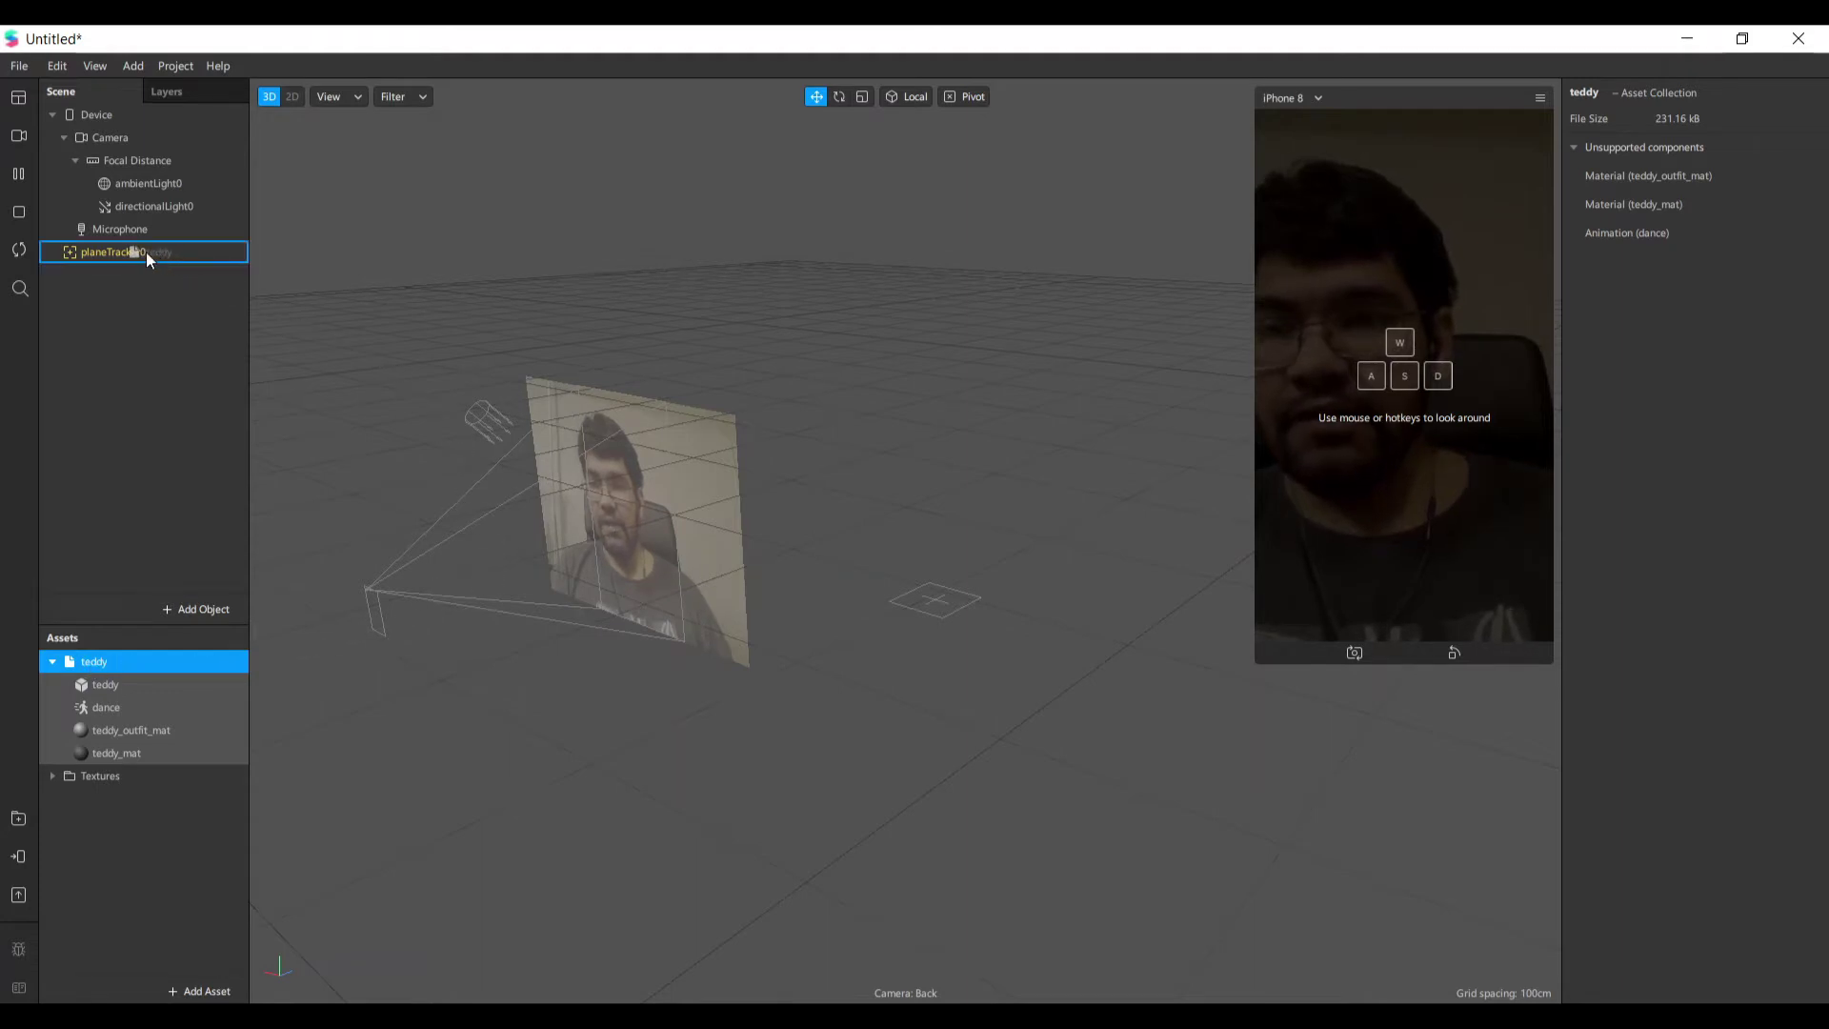
drag(134, 260, 135, 255)
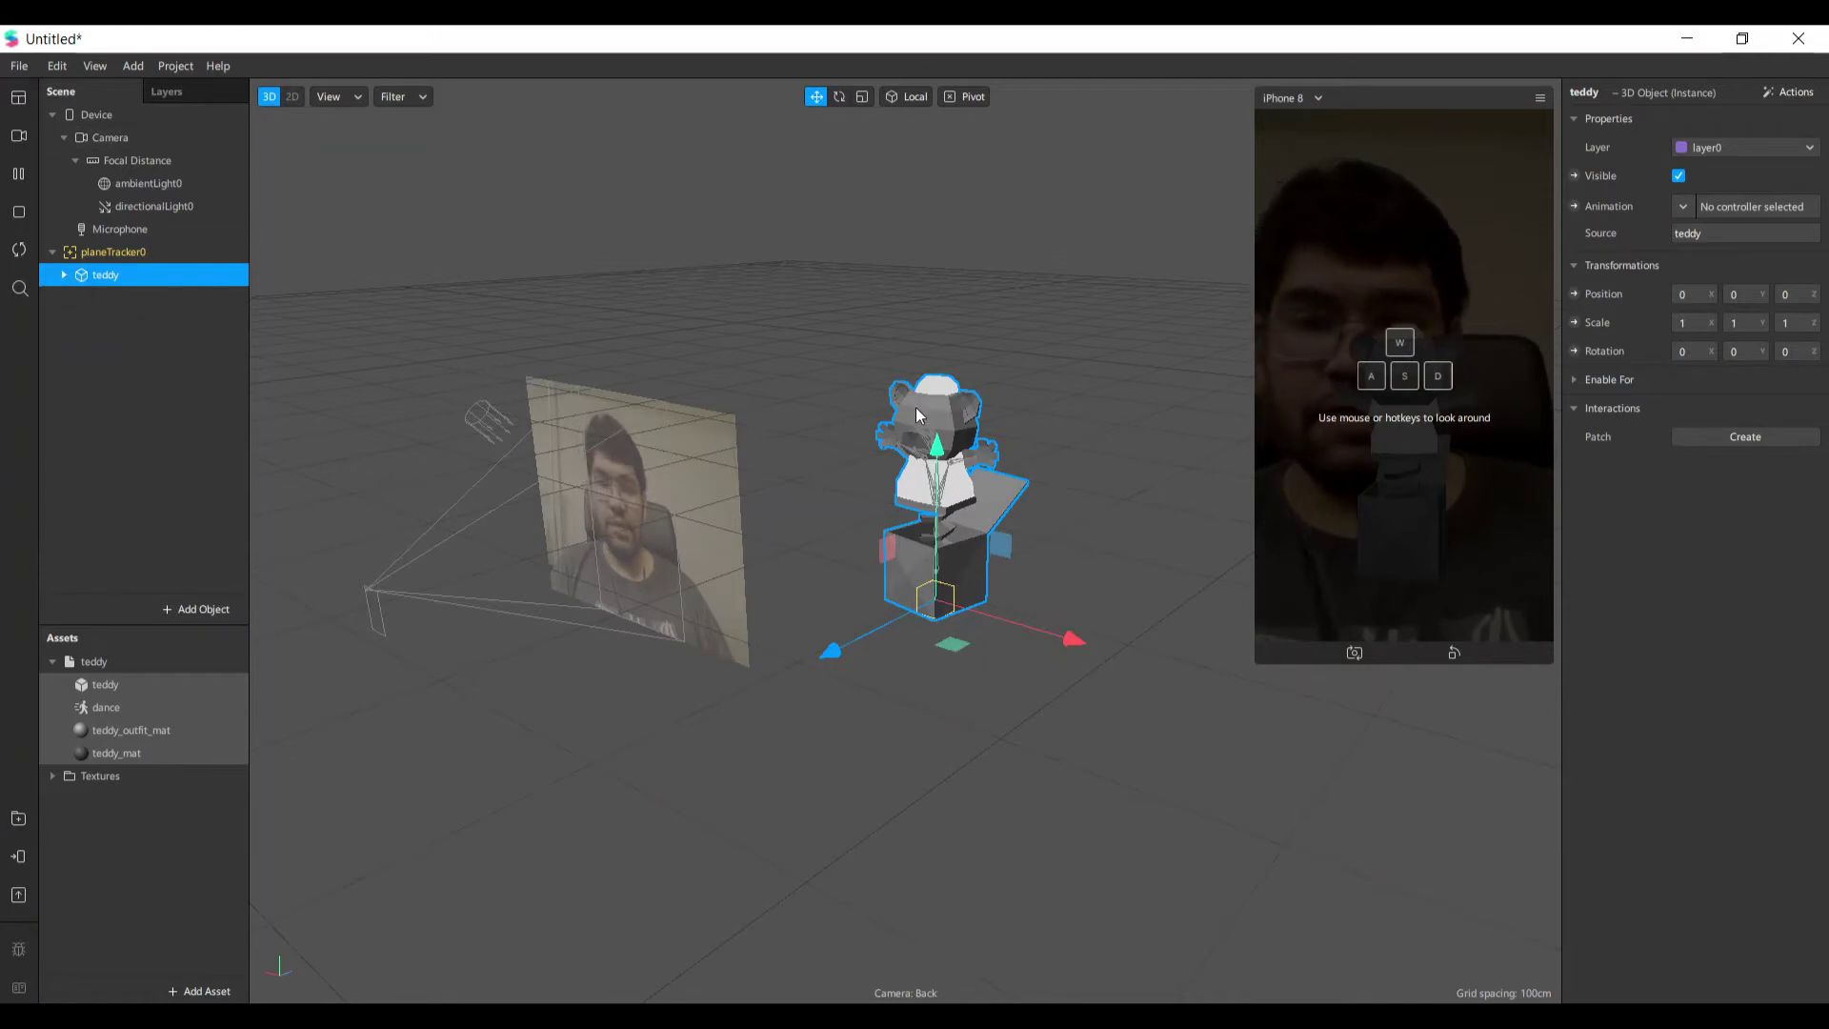
Examine the teddy model on the plane tracker from different distances and angles.
scroll(1005, 581, up, 3)
scroll(1004, 576, down, 3)
right_drag(961, 633, 722, 737)
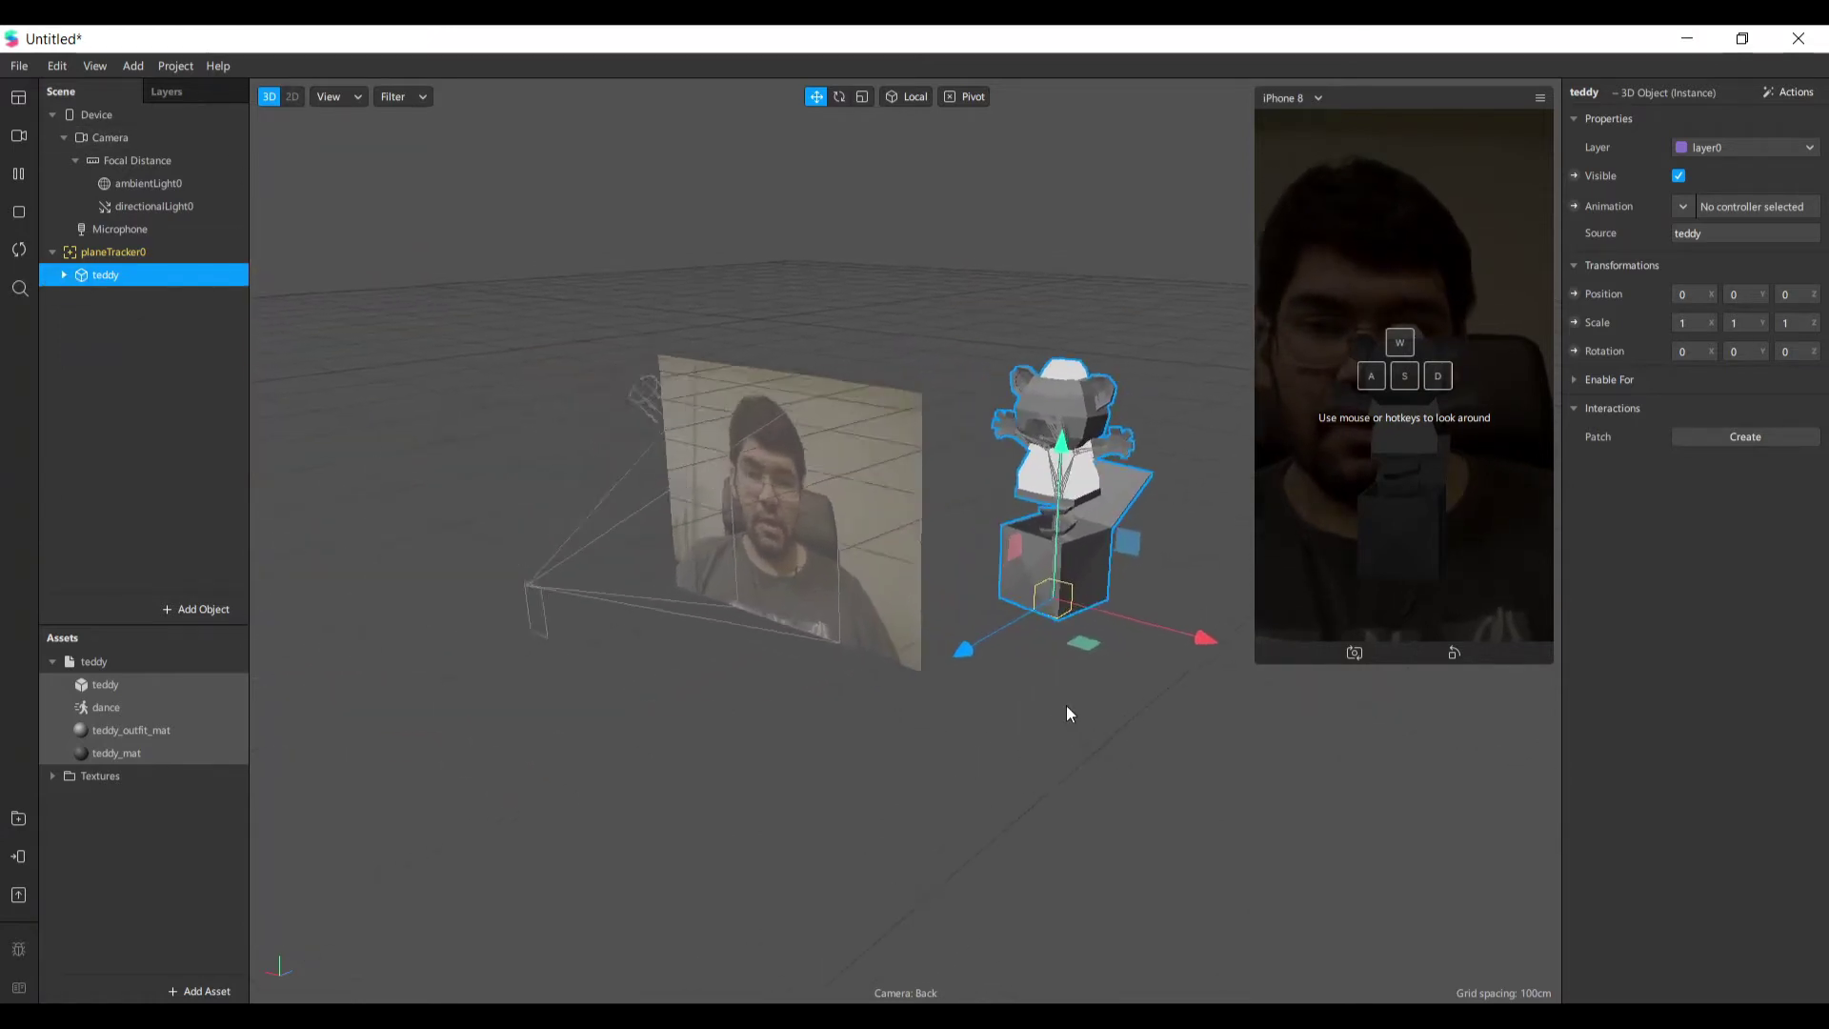
right_drag(803, 808, 715, 505)
scroll(711, 502, up, 2)
scroll(656, 681, down, 3)
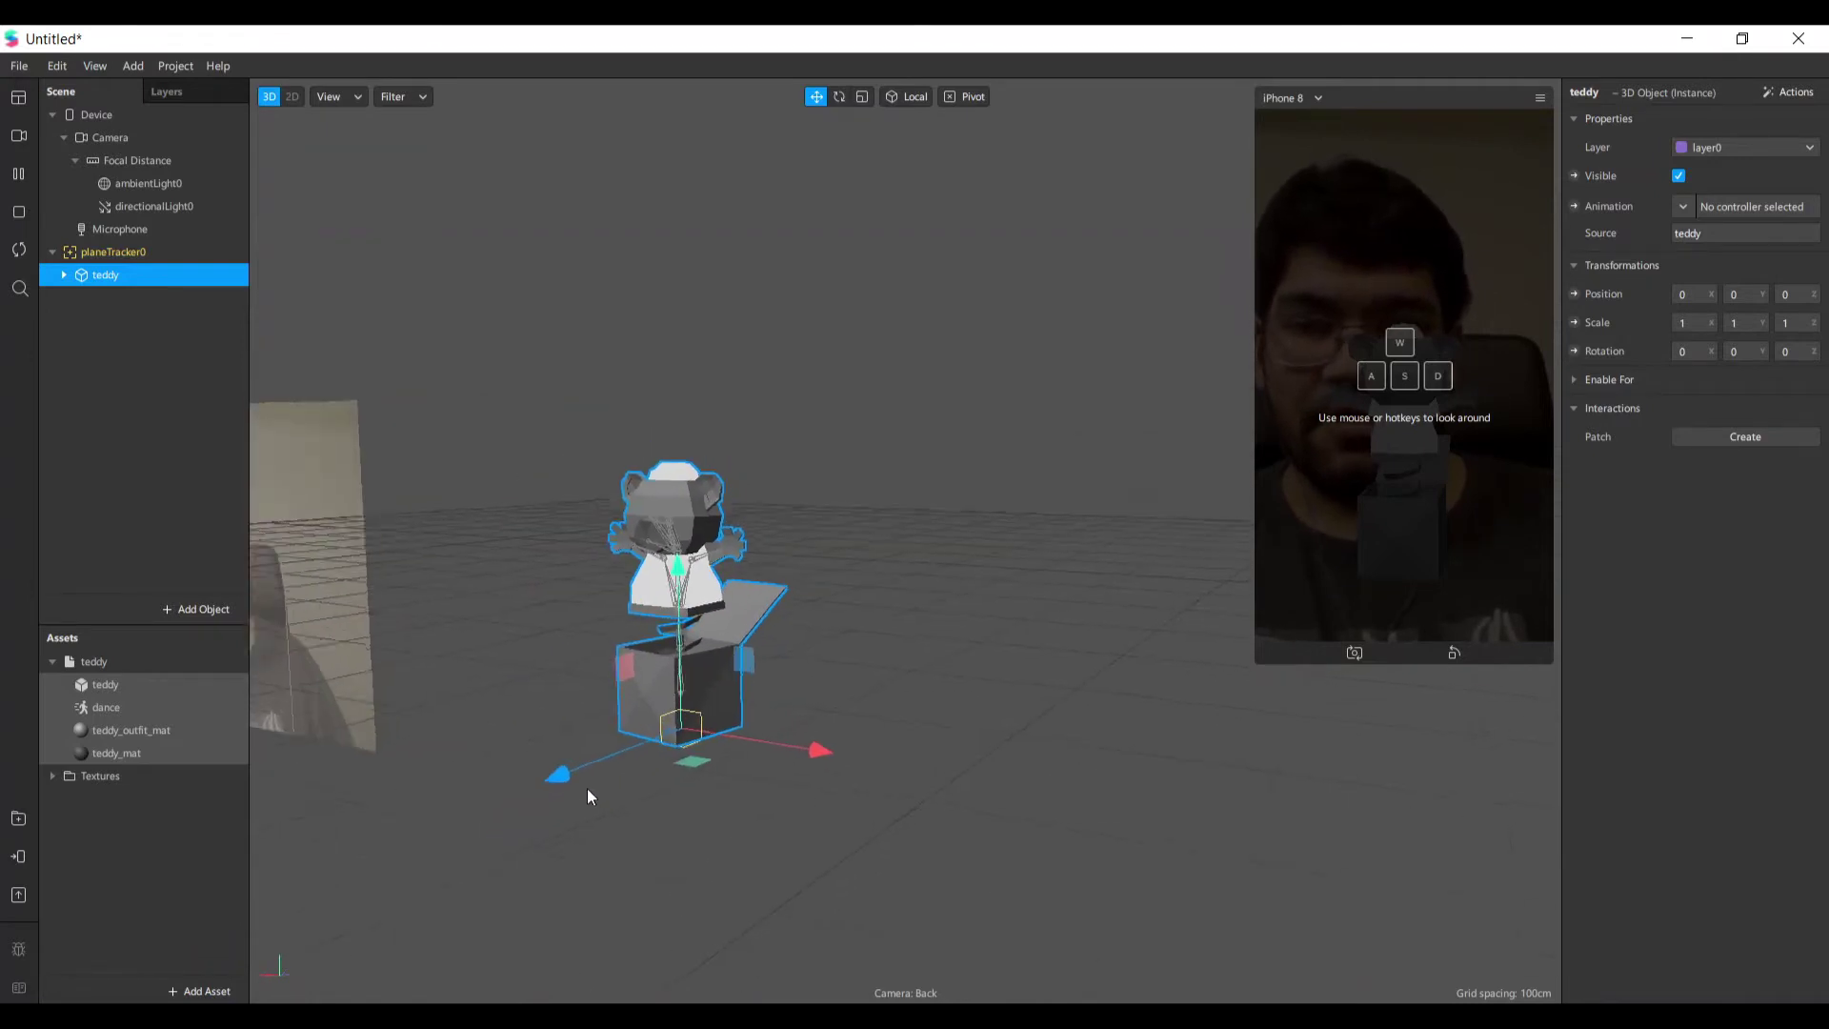
right_drag(587, 787, 793, 738)
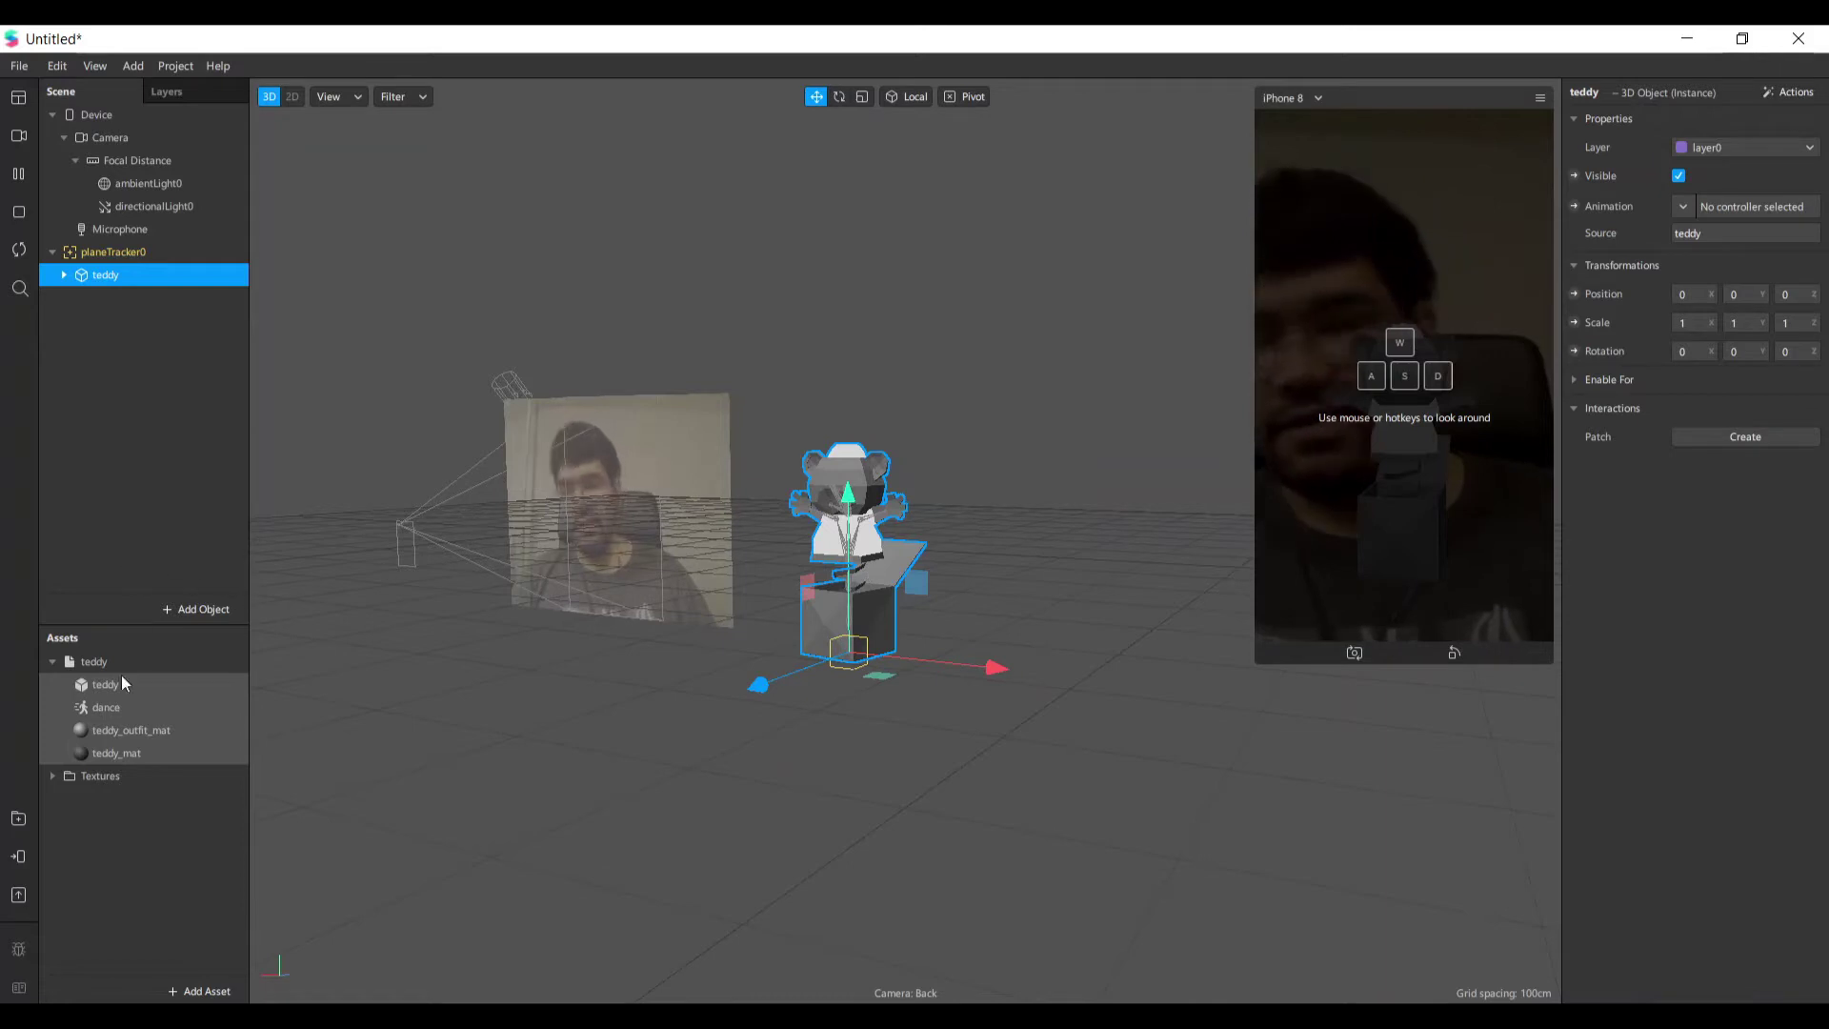
Review the teddy_outfit_mat and teddy_mat materials and the teddy_tex texture among the expanded assets.
click(53, 660)
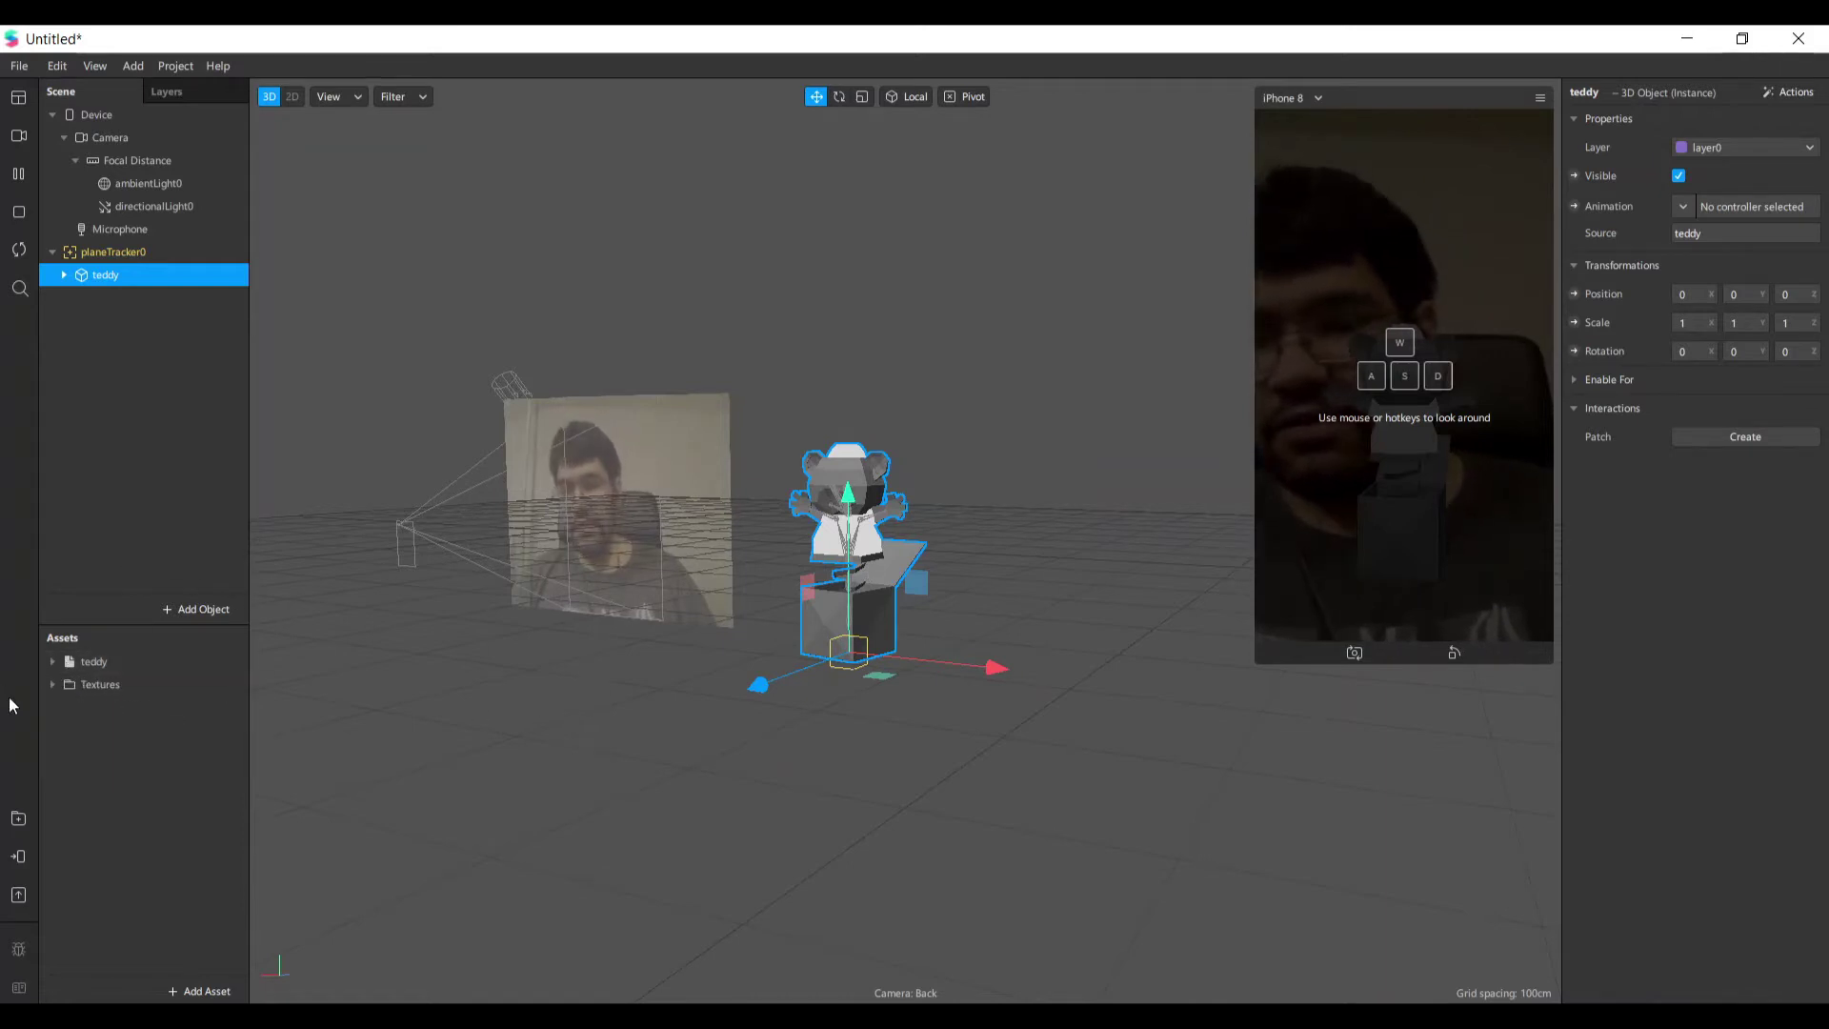
click(54, 684)
click(53, 661)
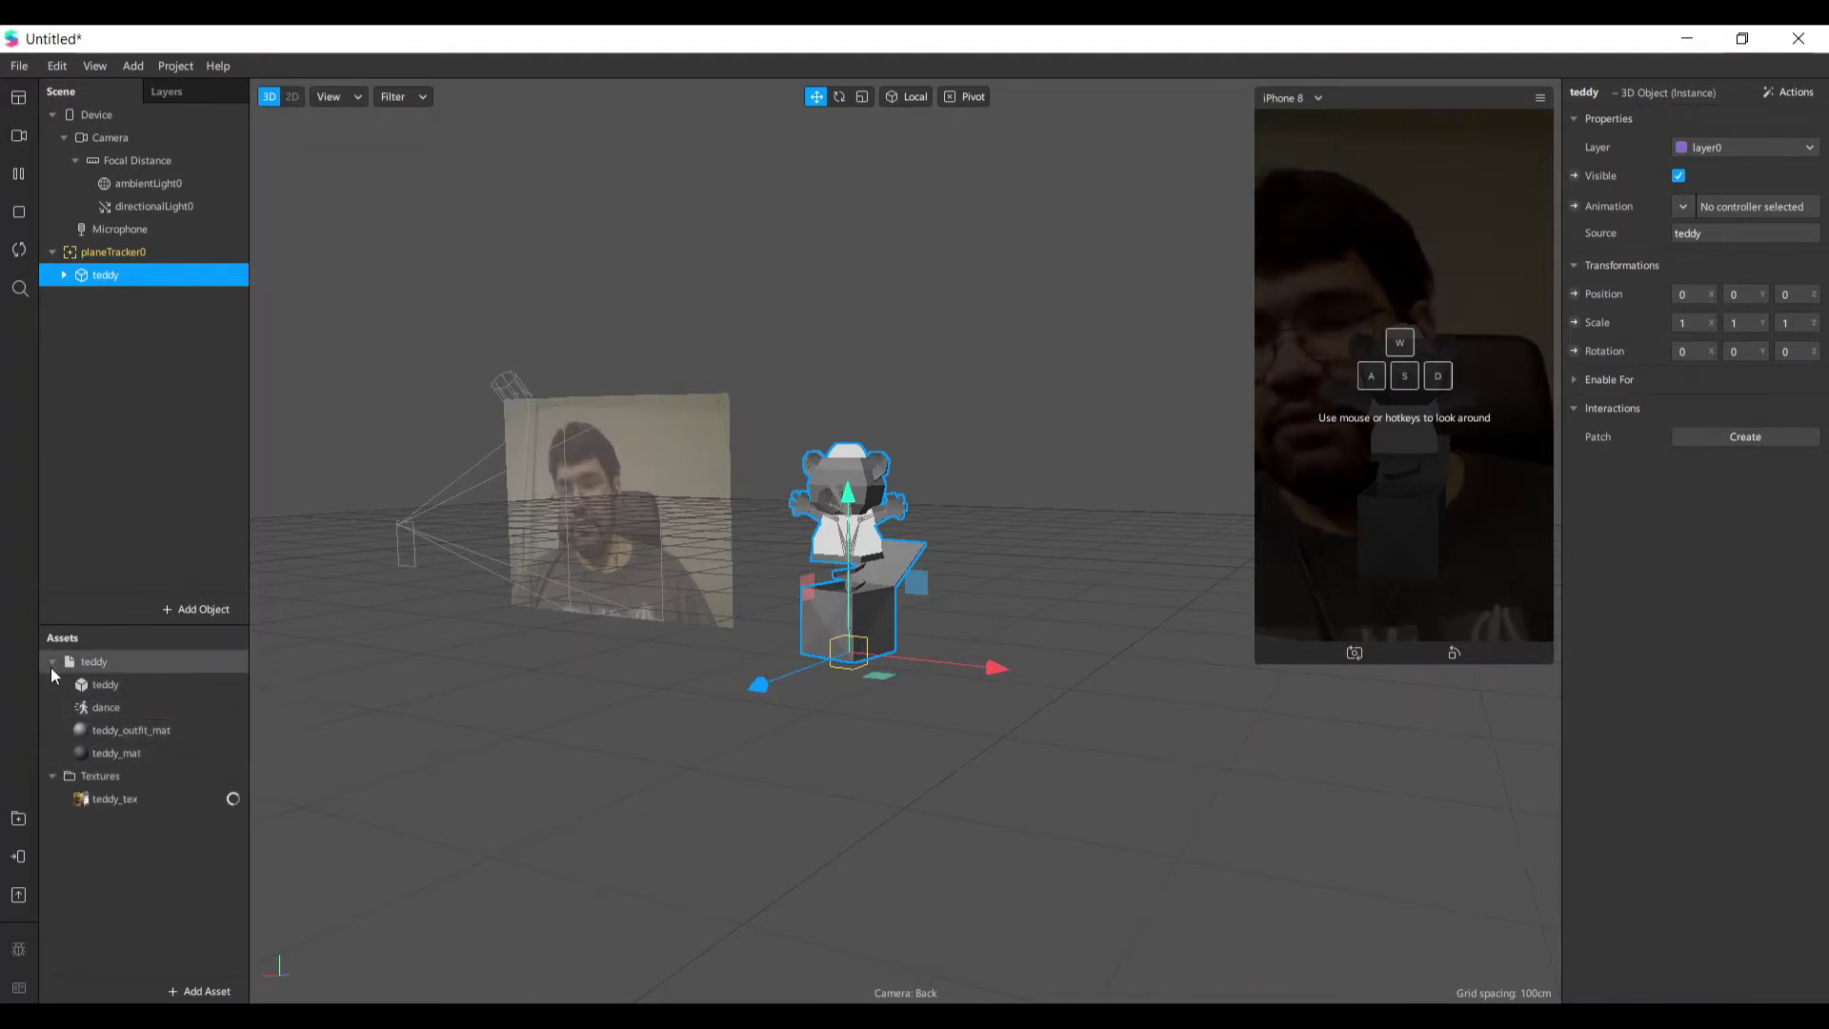
click(193, 734)
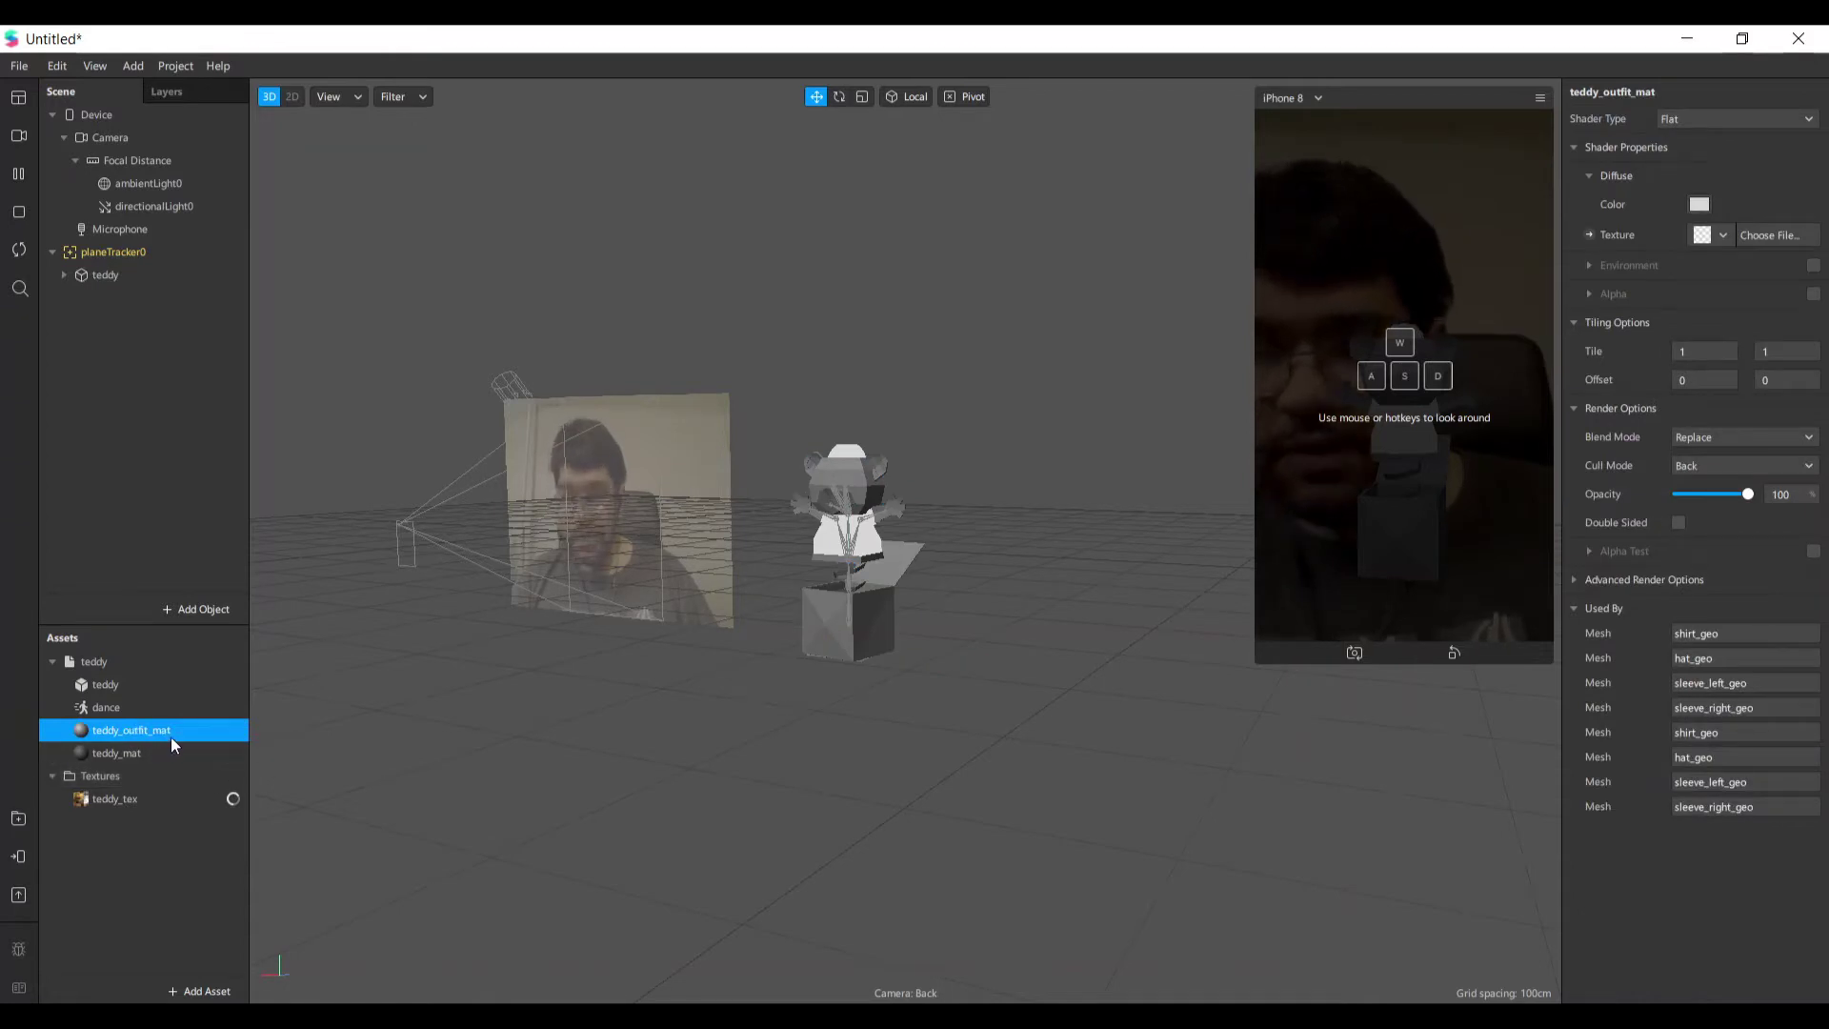
click(134, 754)
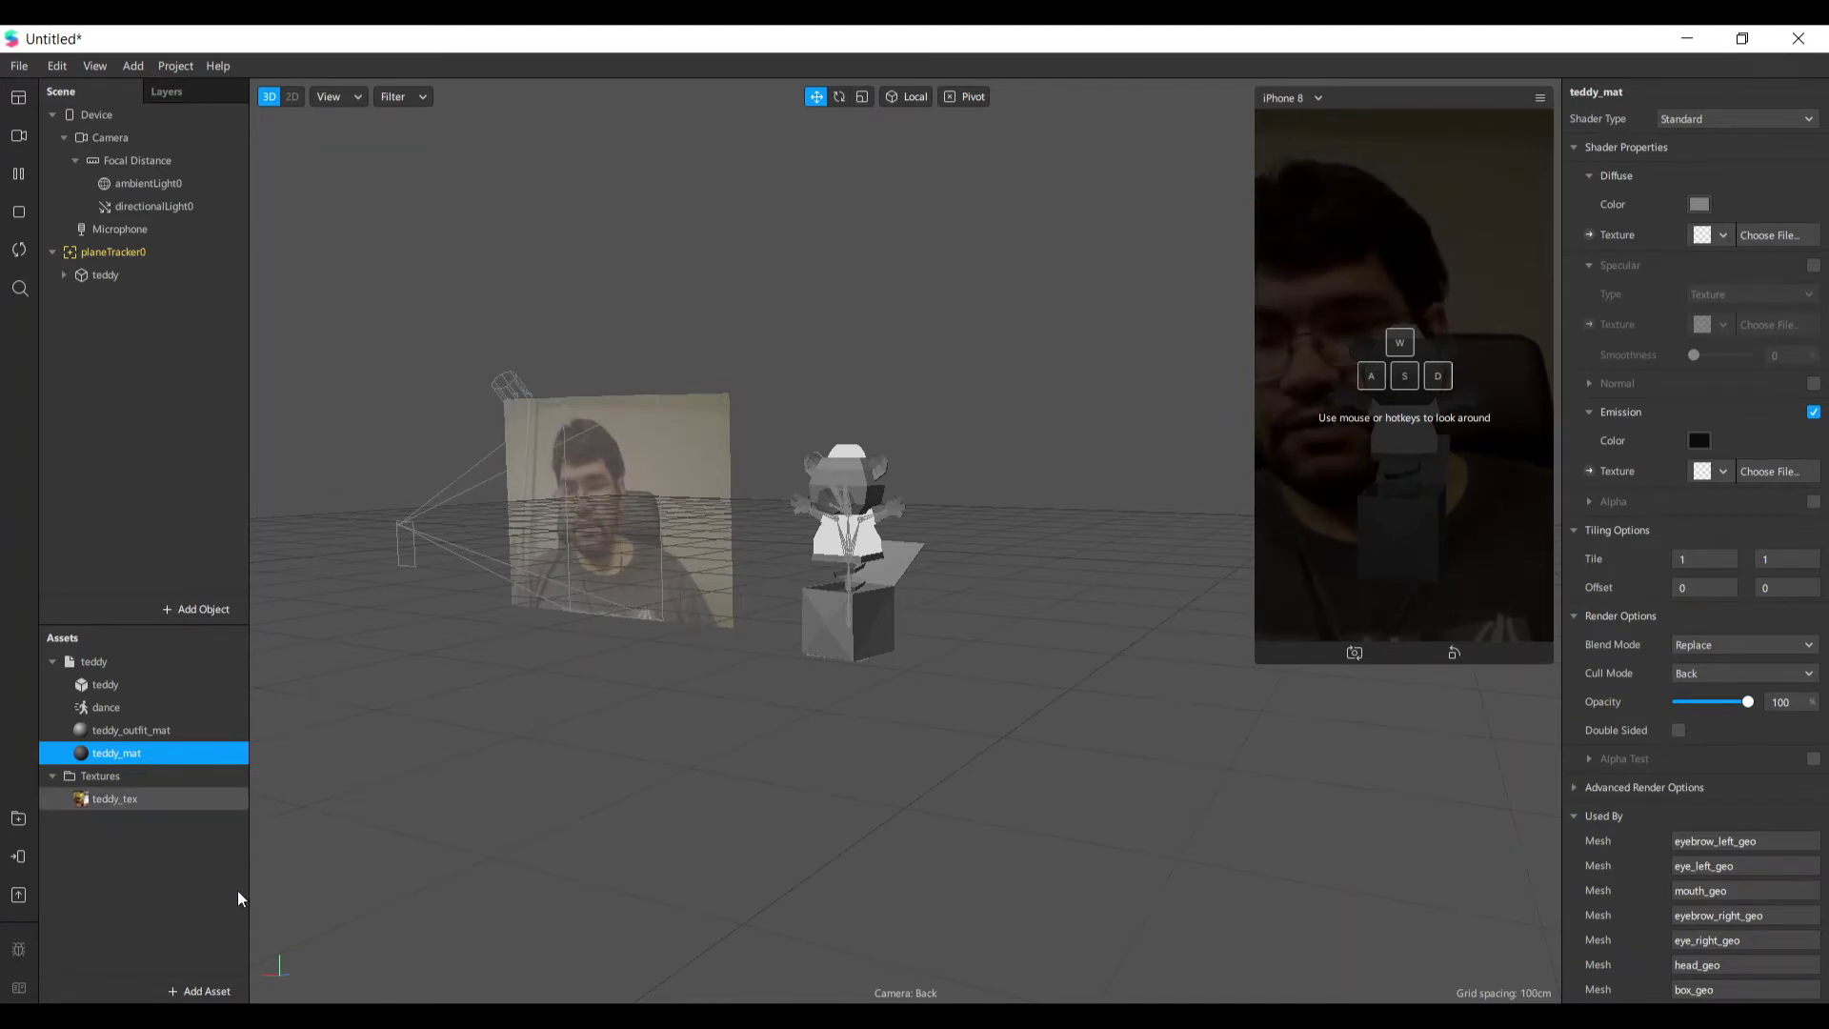
click(167, 801)
Change the teddy_mat material's shader type to Flat and assign teddy_tex as its diffuse texture.
click(130, 757)
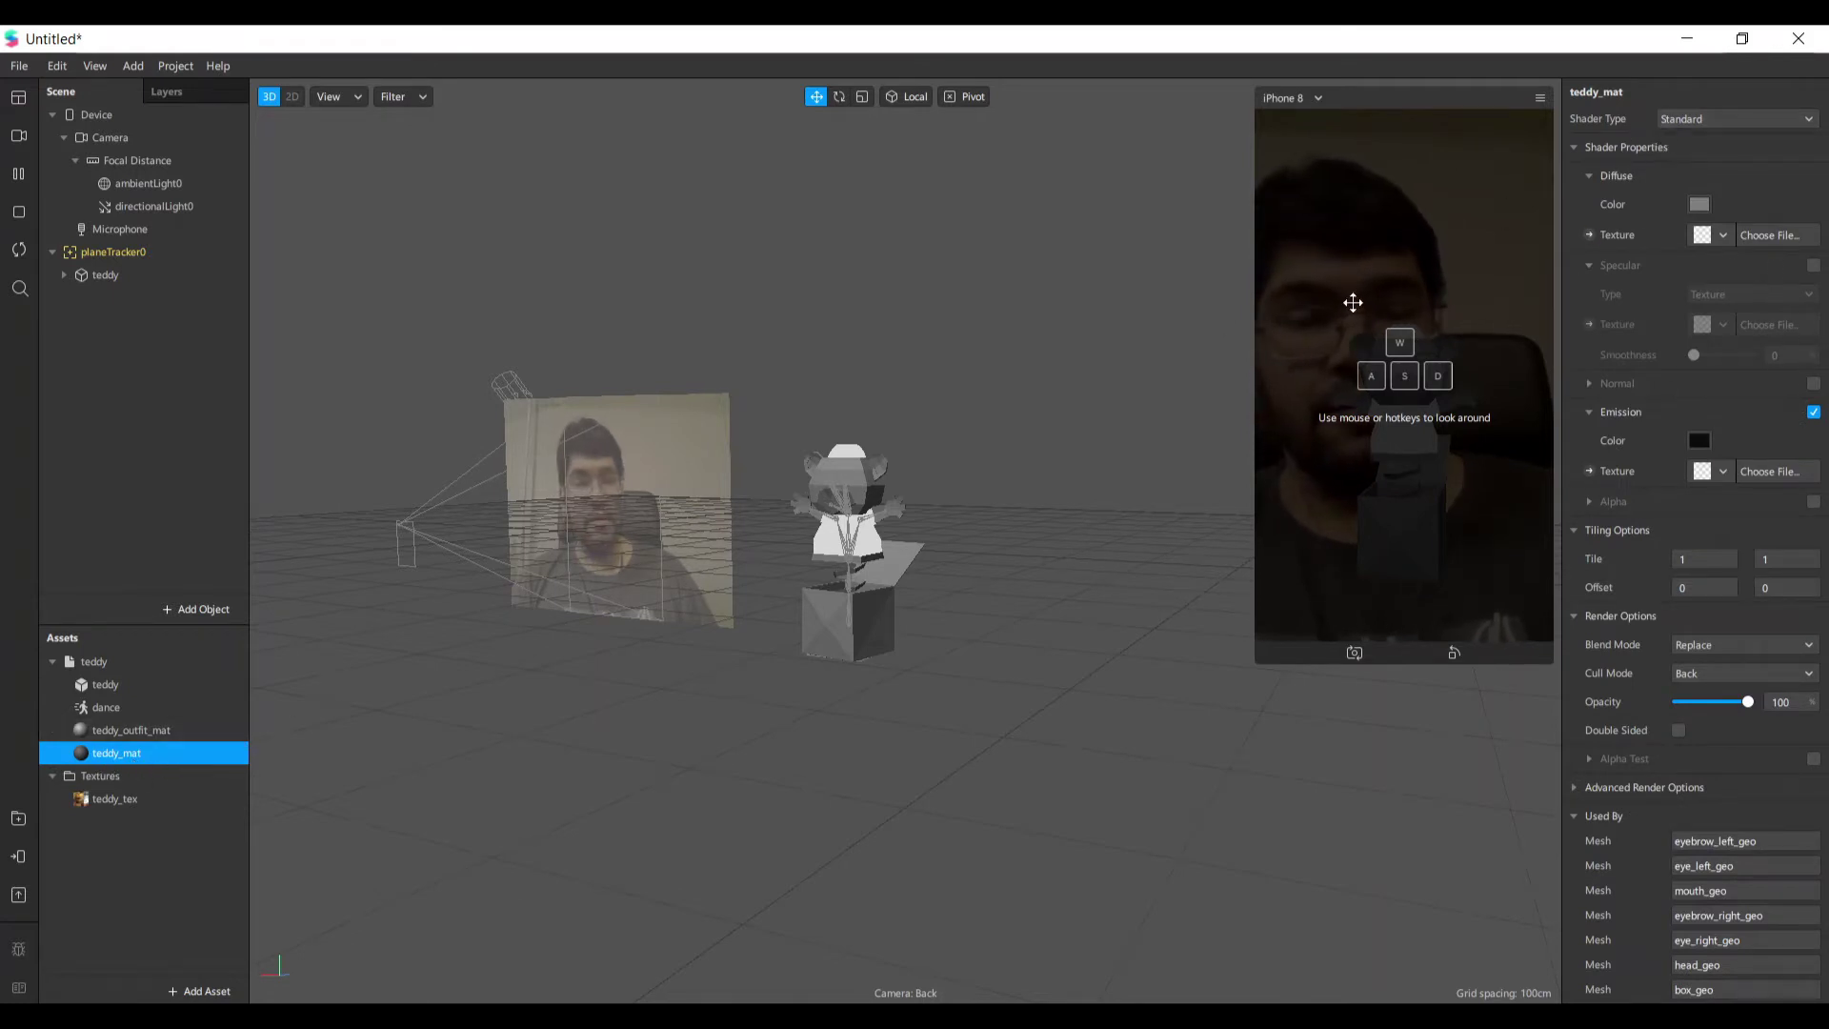
click(1723, 118)
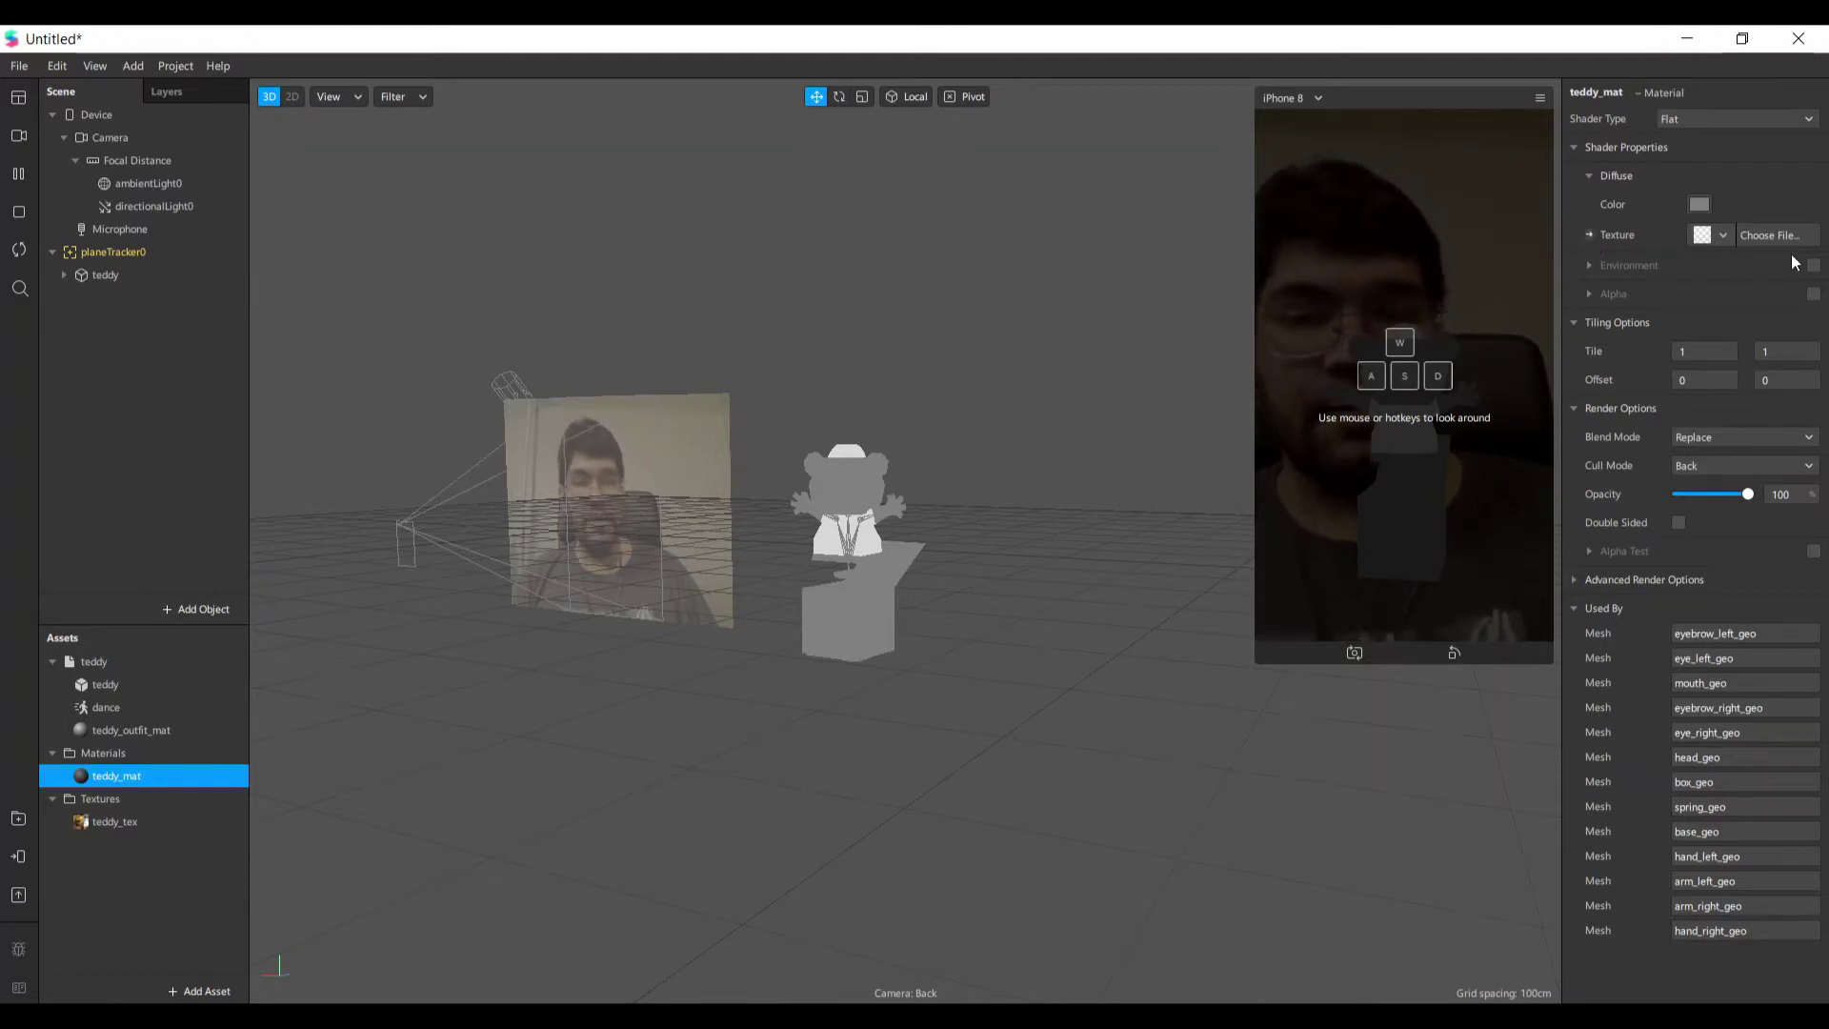
click(1725, 237)
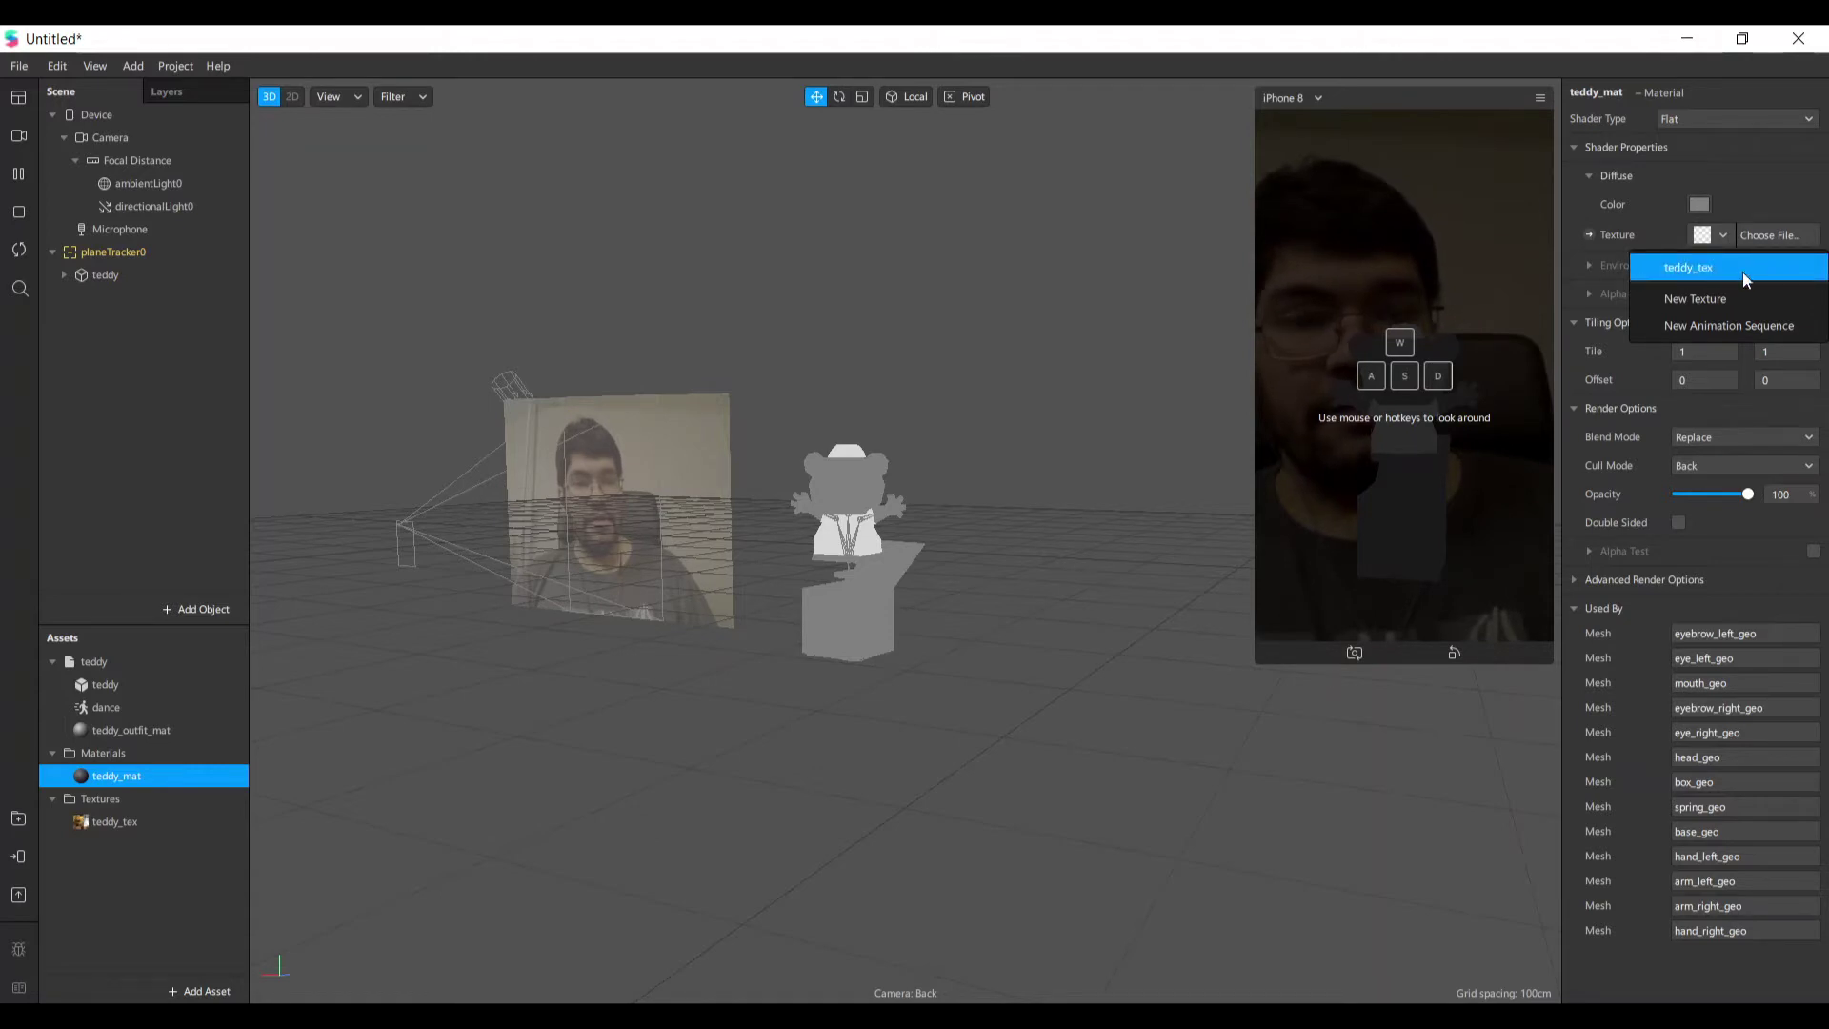
click(1681, 267)
scroll(962, 542, up, 10)
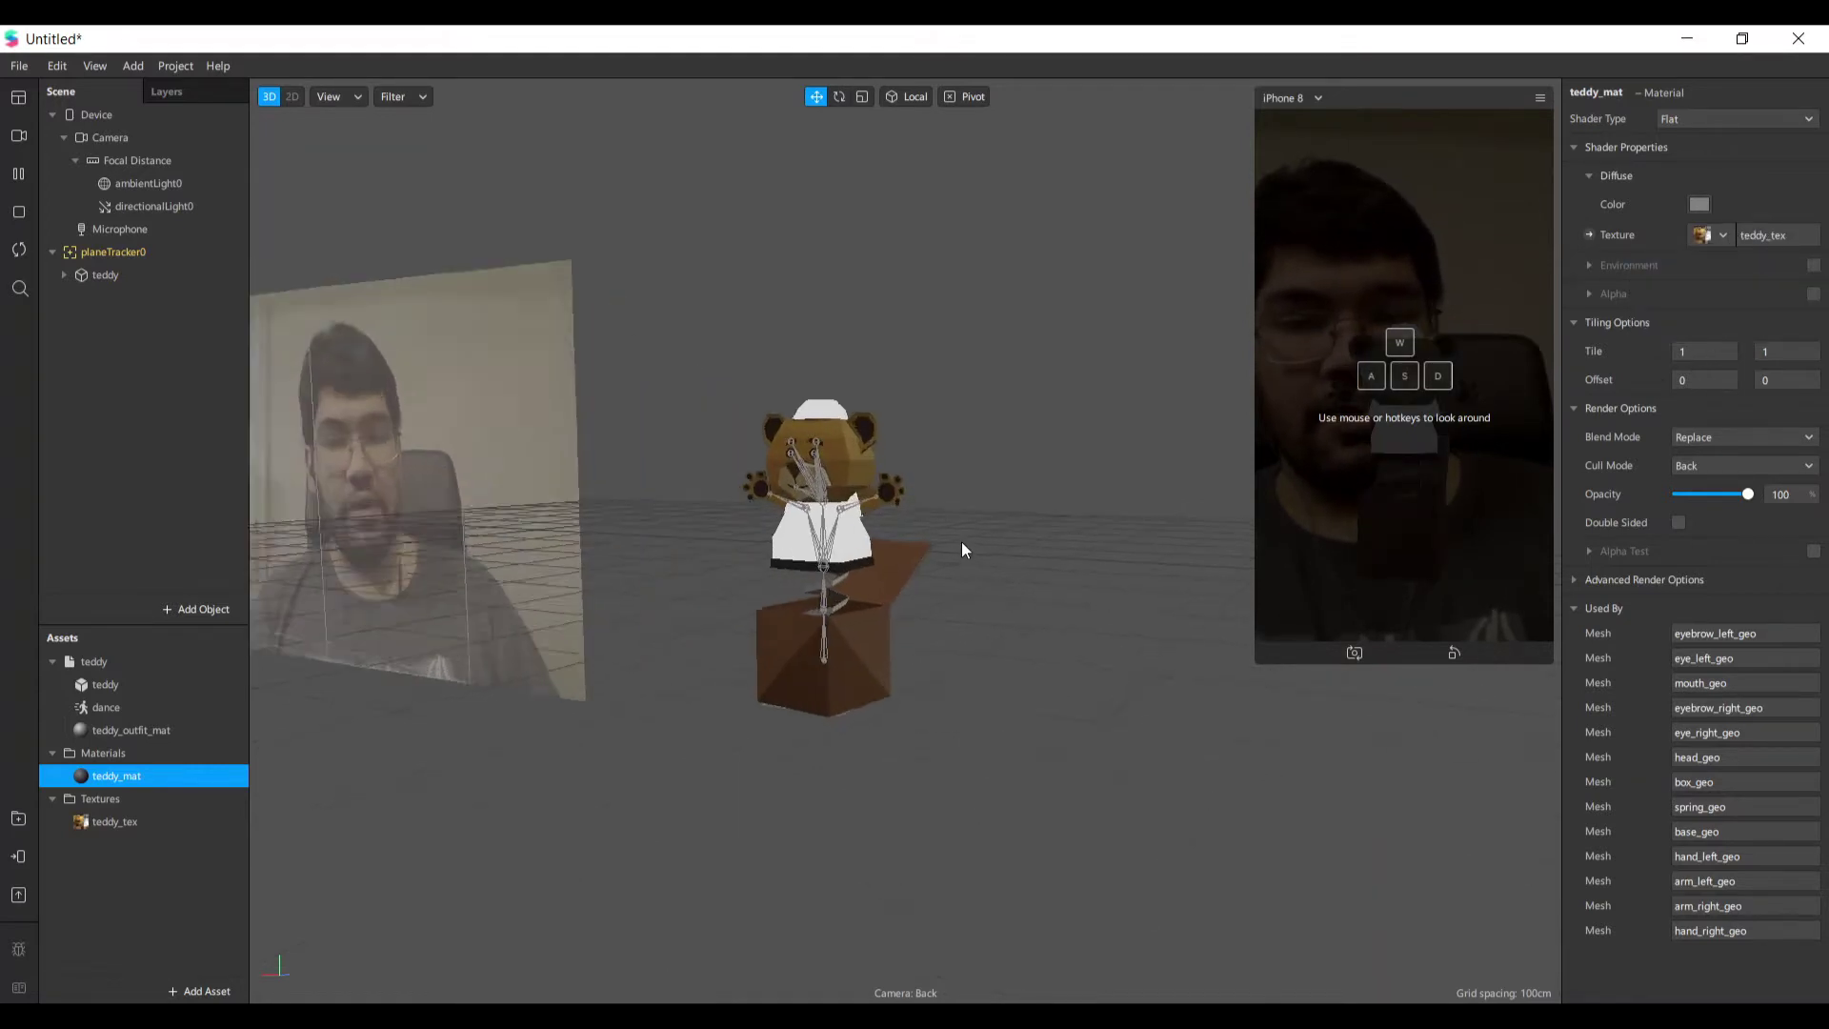
scroll(1154, 699, down, 6)
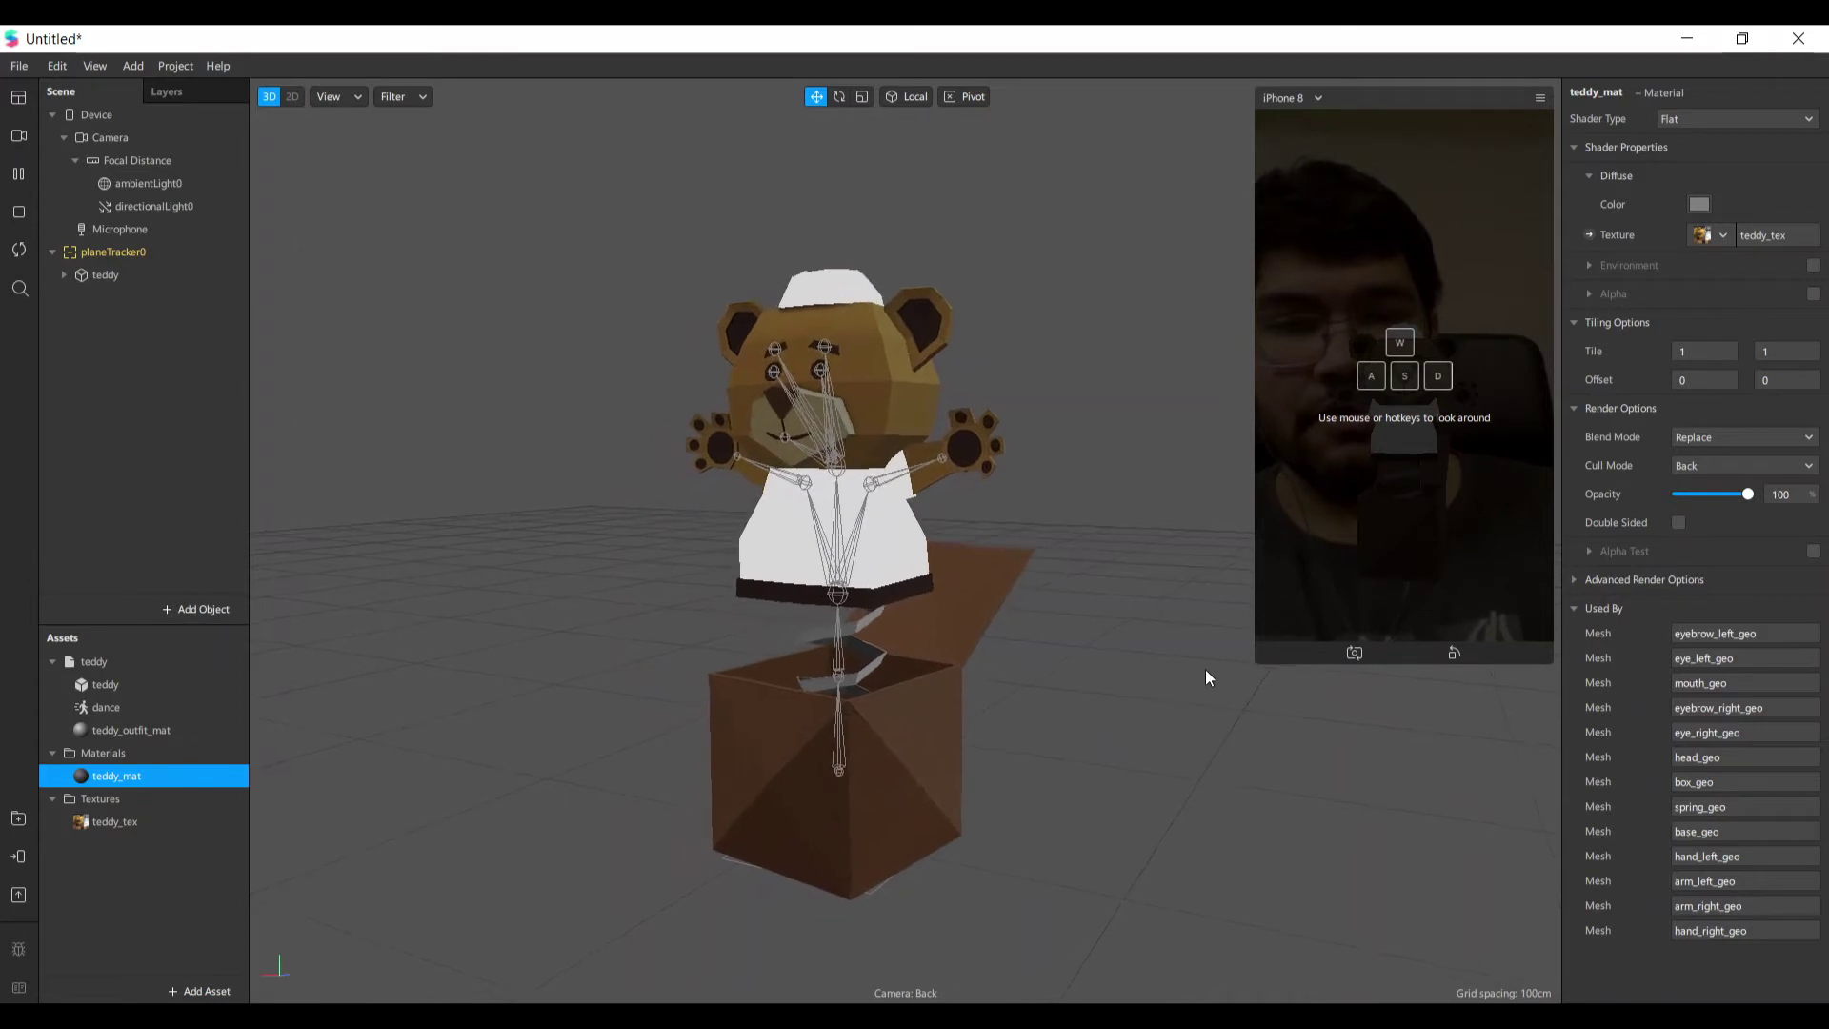
scroll(1064, 648, down, 1)
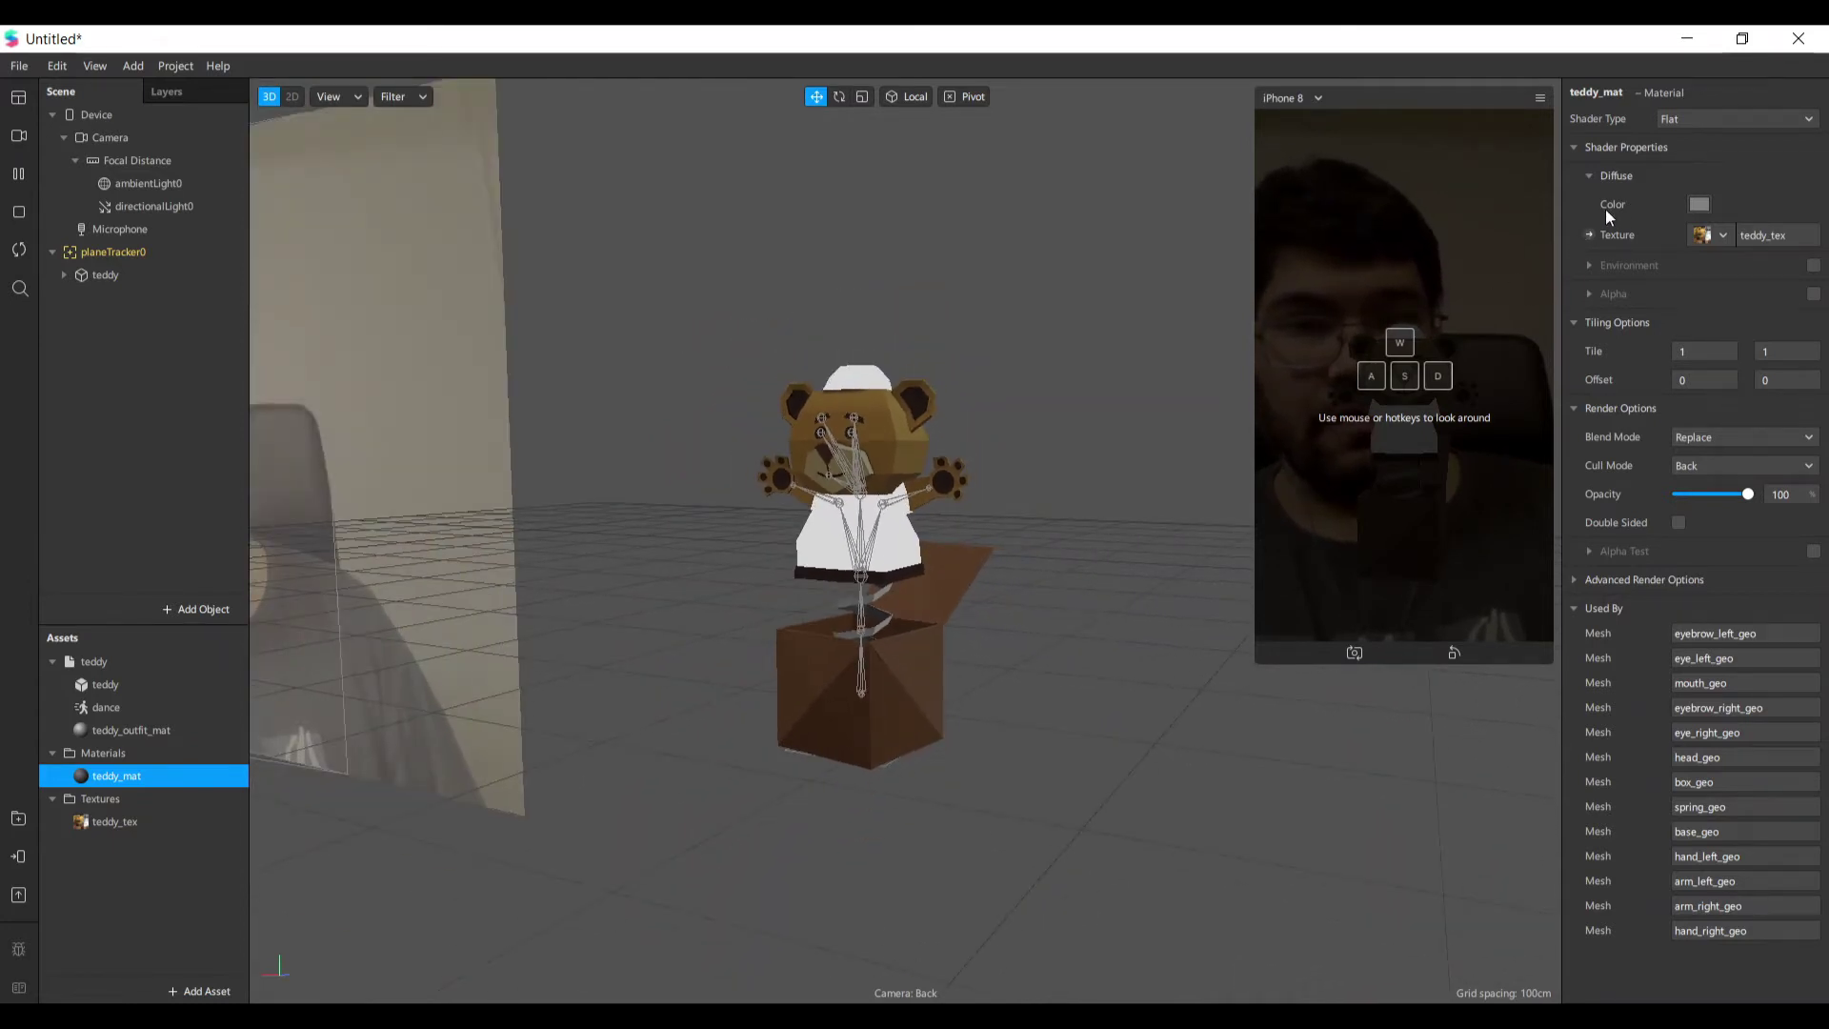
Try several basic colours, including yellow, red, orange-brown, green and cyan, as the teddy_mat diffuse colour.
click(1701, 205)
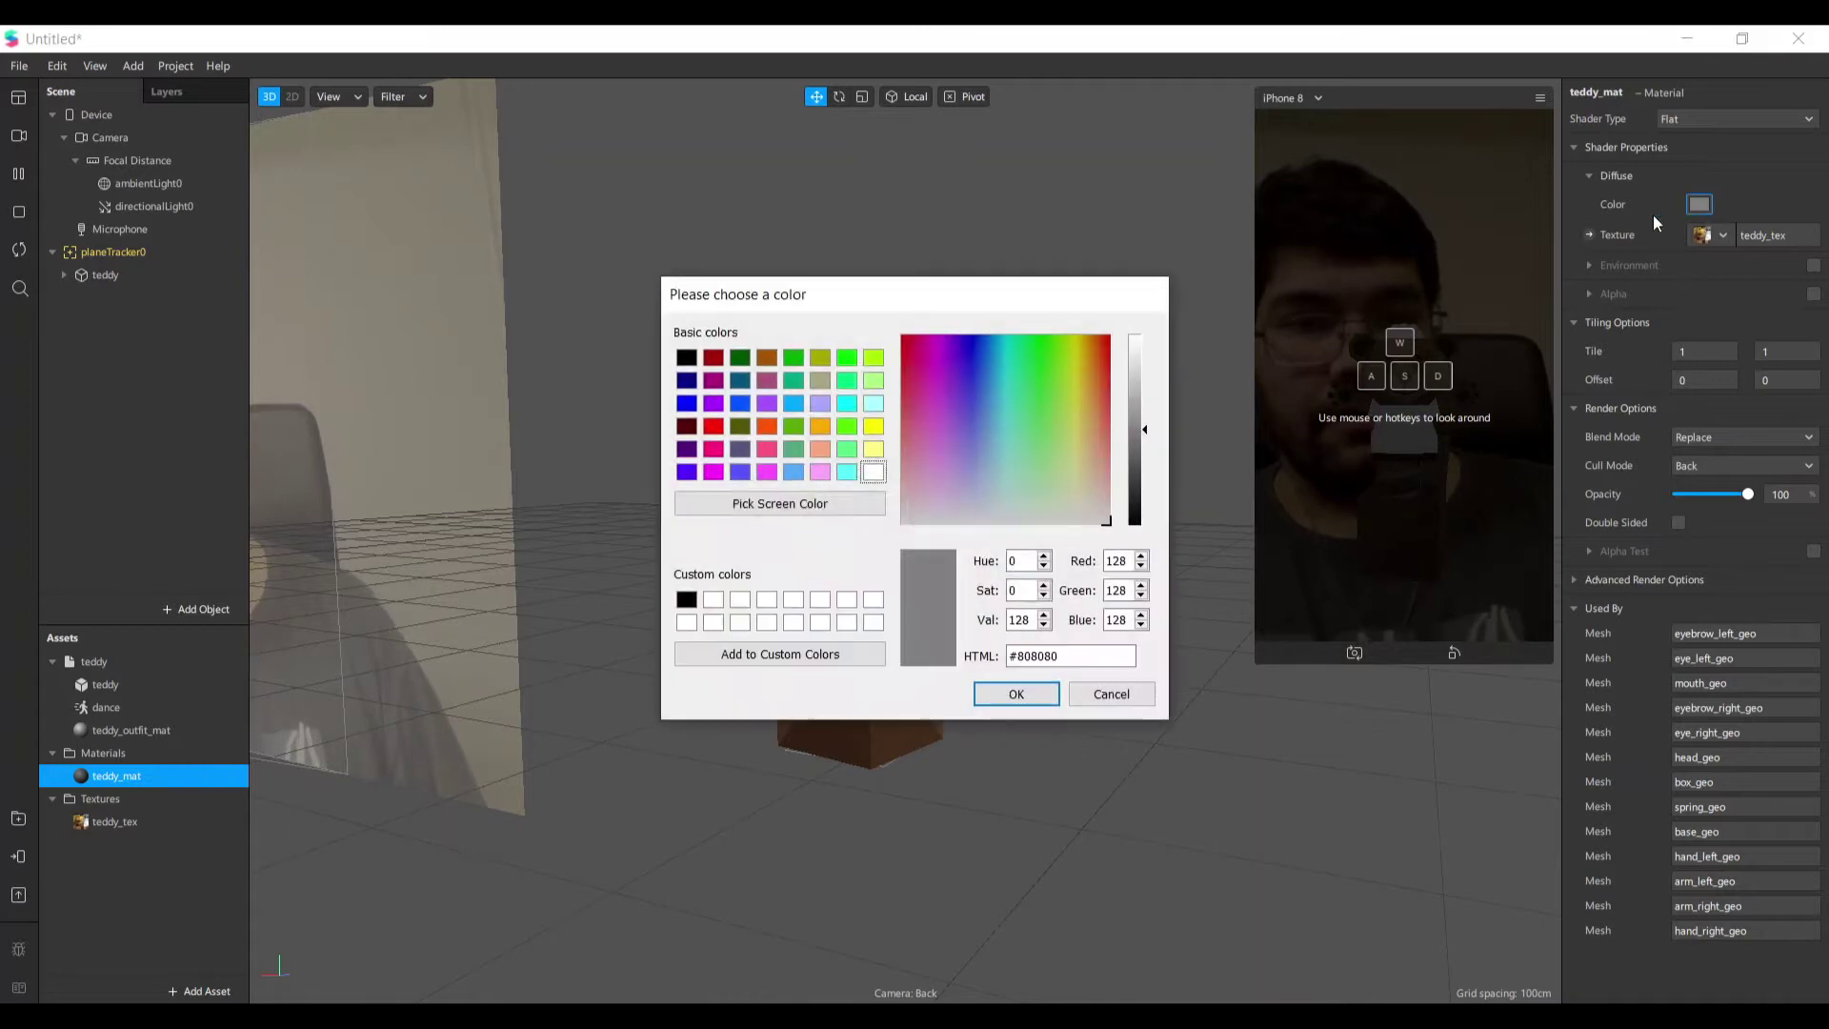
click(874, 426)
drag(931, 305, 1419, 430)
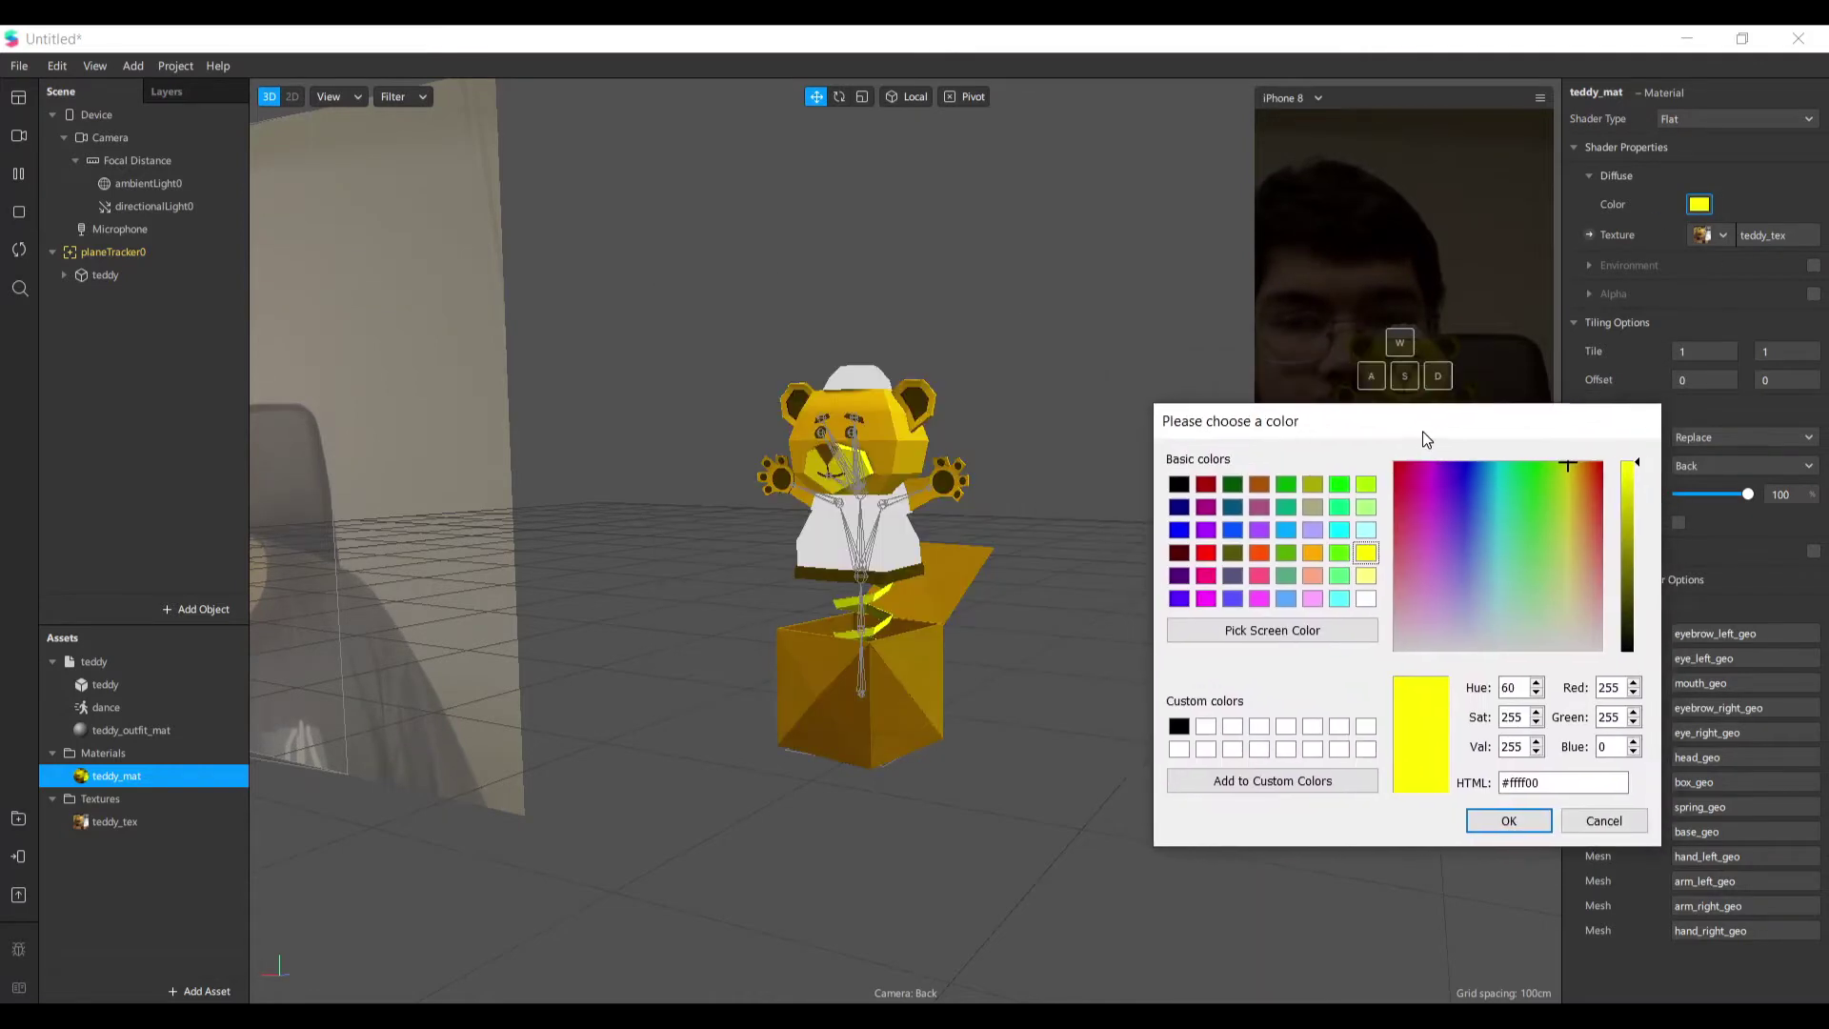
click(1200, 553)
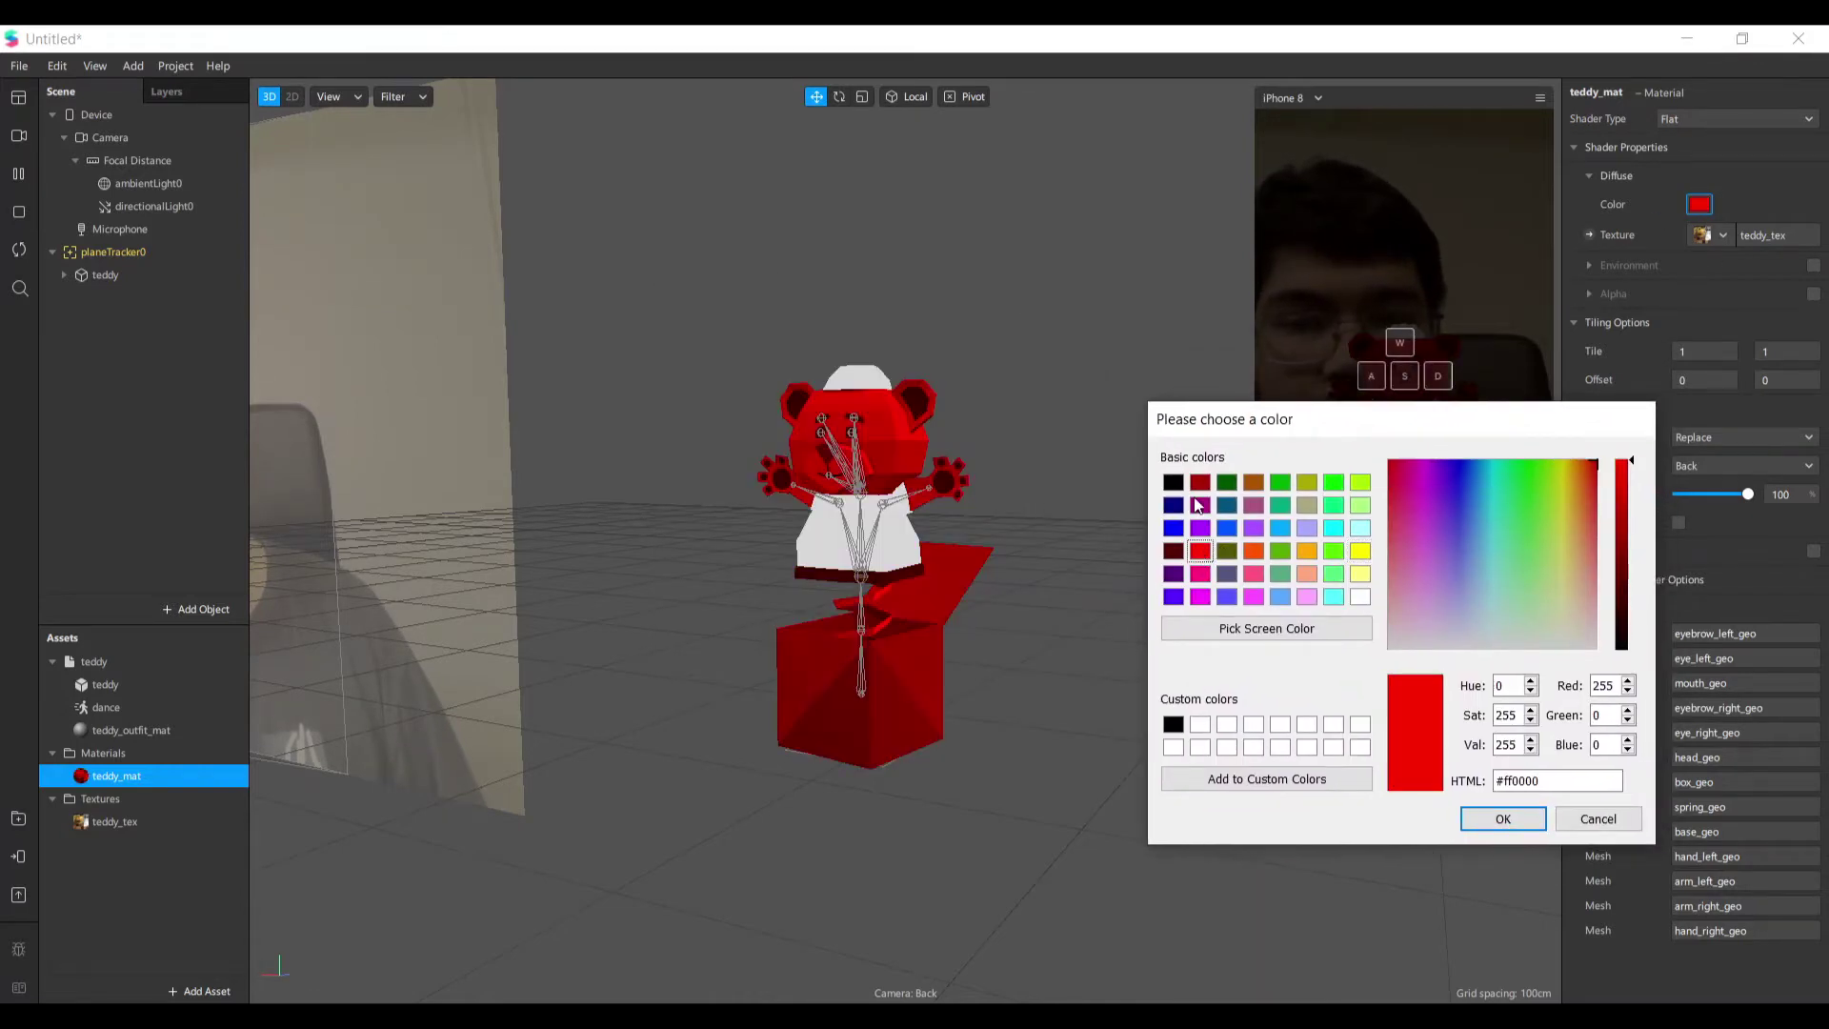
click(1200, 505)
click(1200, 483)
click(1255, 484)
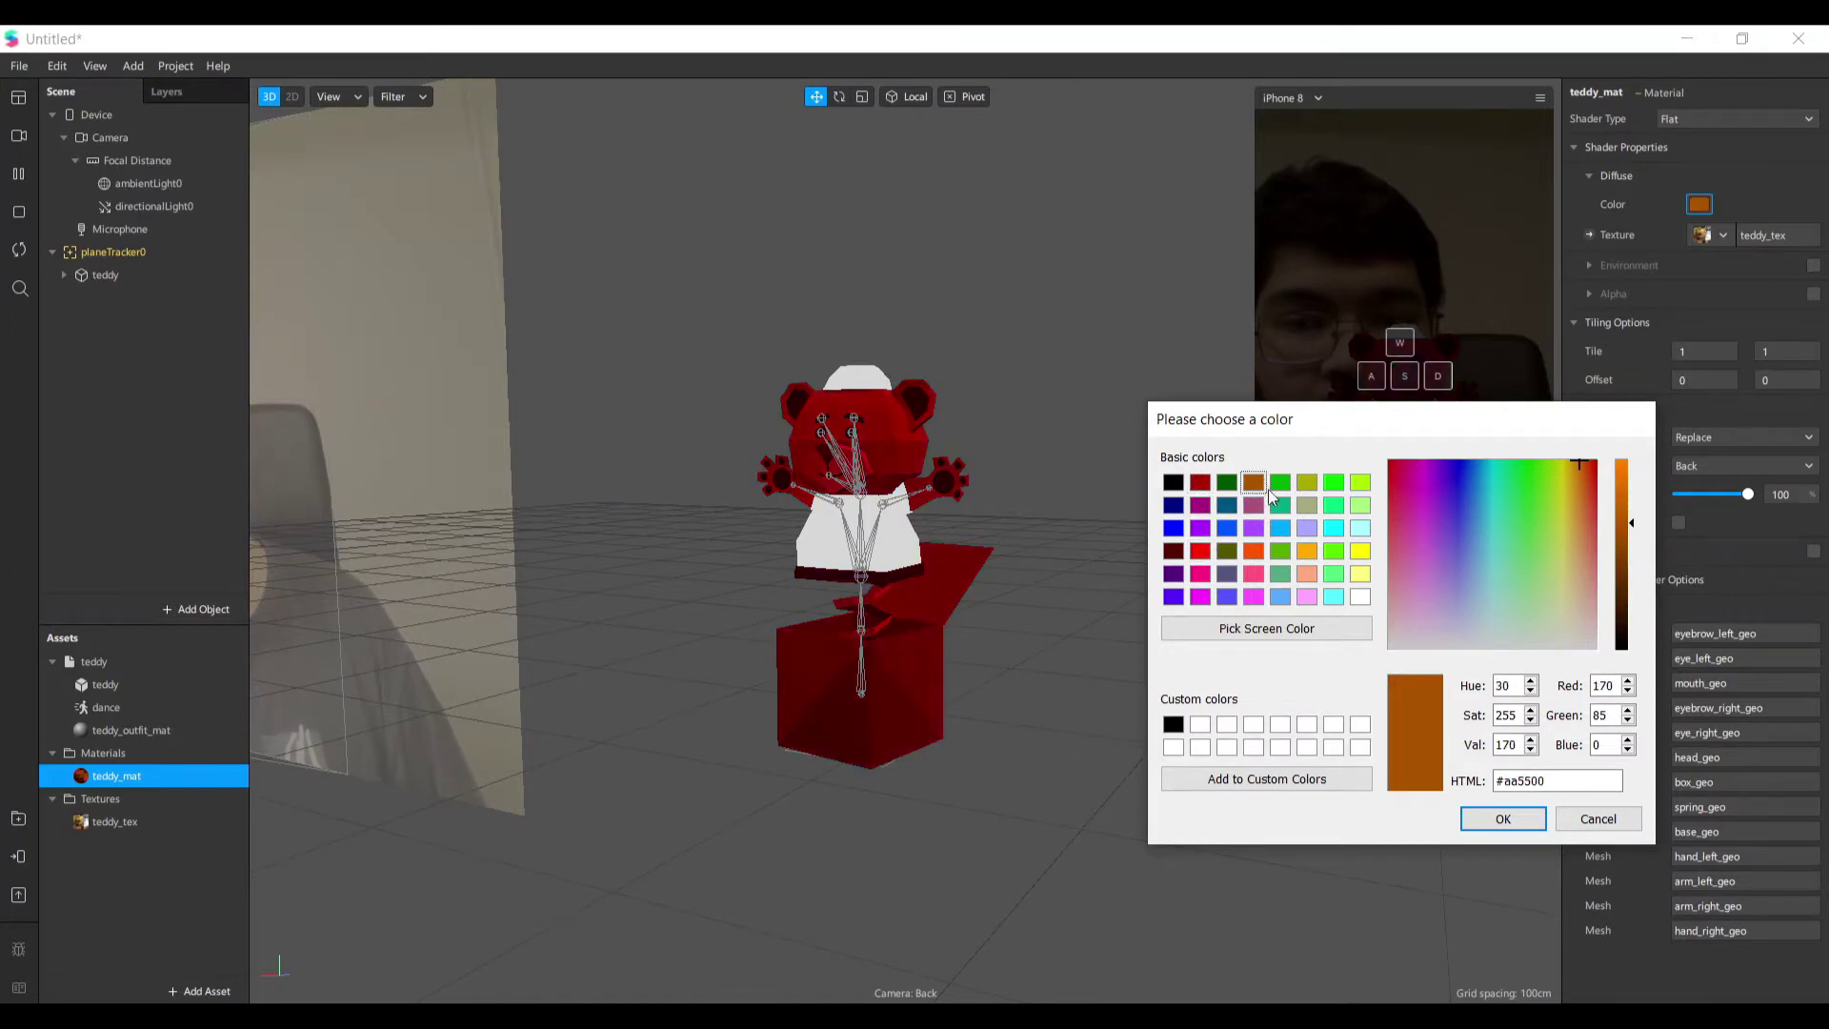
click(1280, 483)
click(1307, 528)
click(1333, 527)
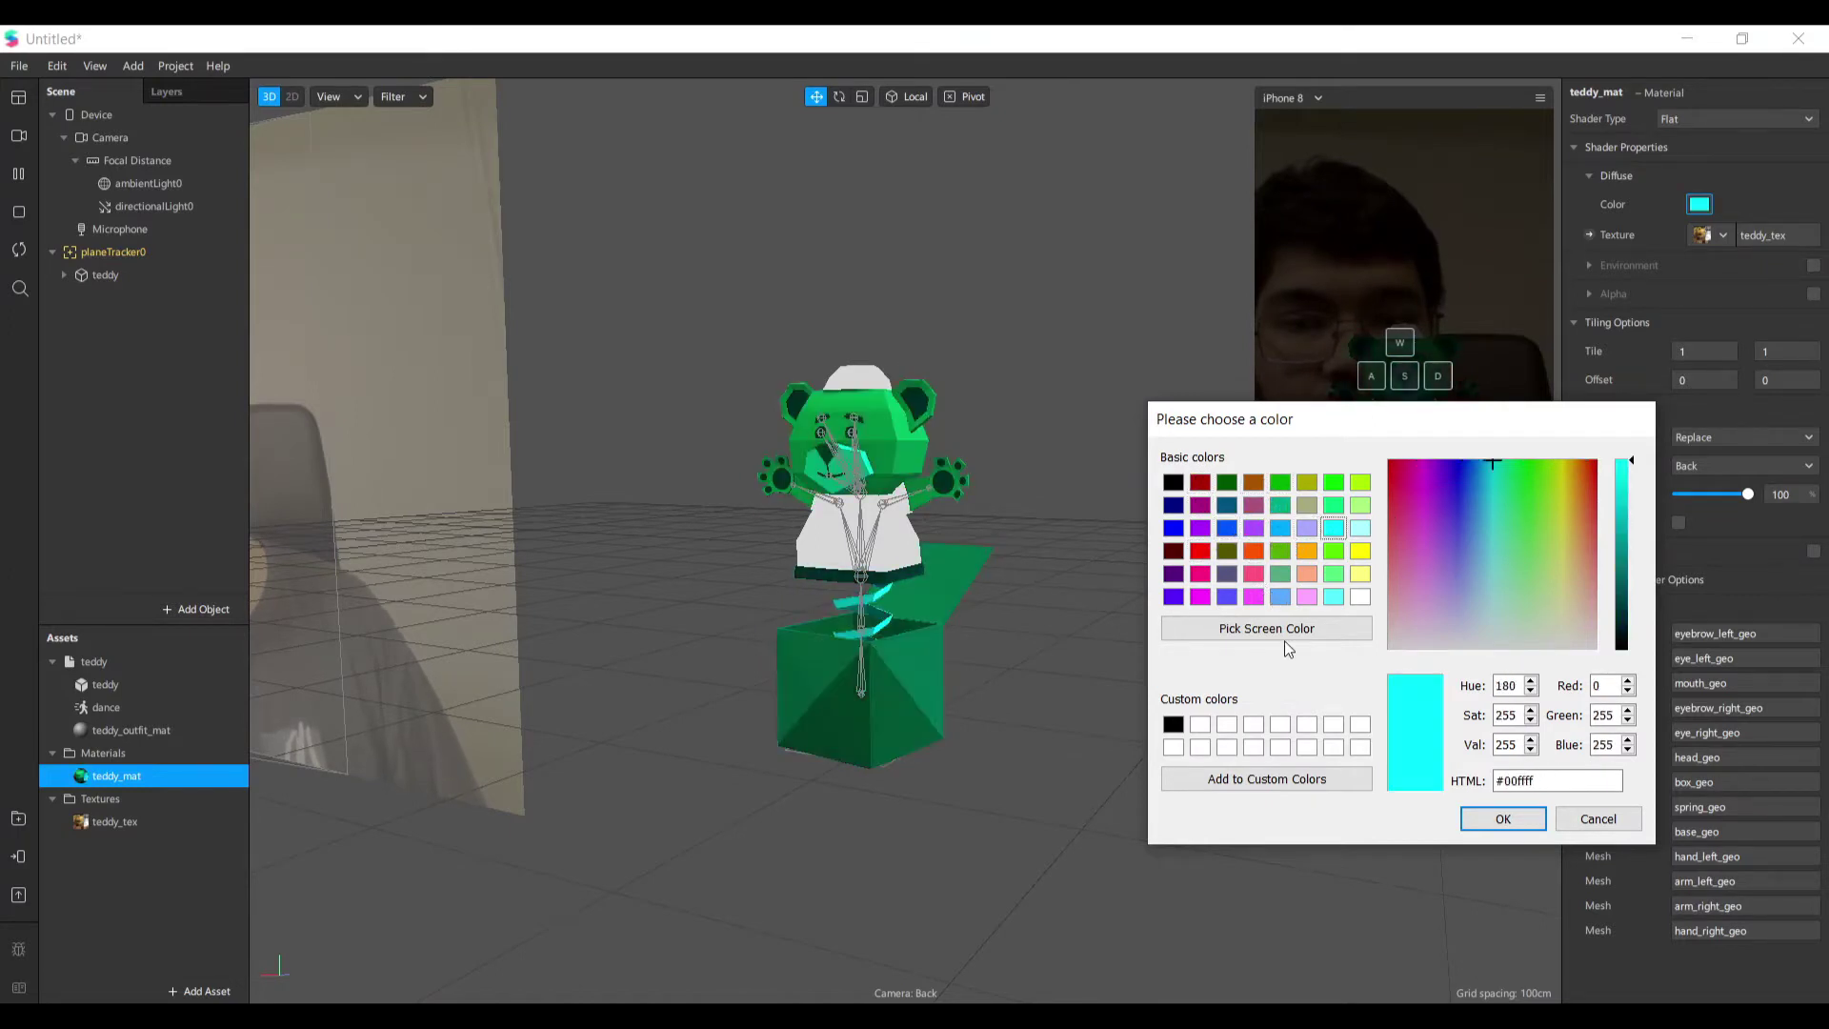
click(1307, 573)
Set the teddy_mat material's diffuse colour to white (#ffffff).
click(1360, 598)
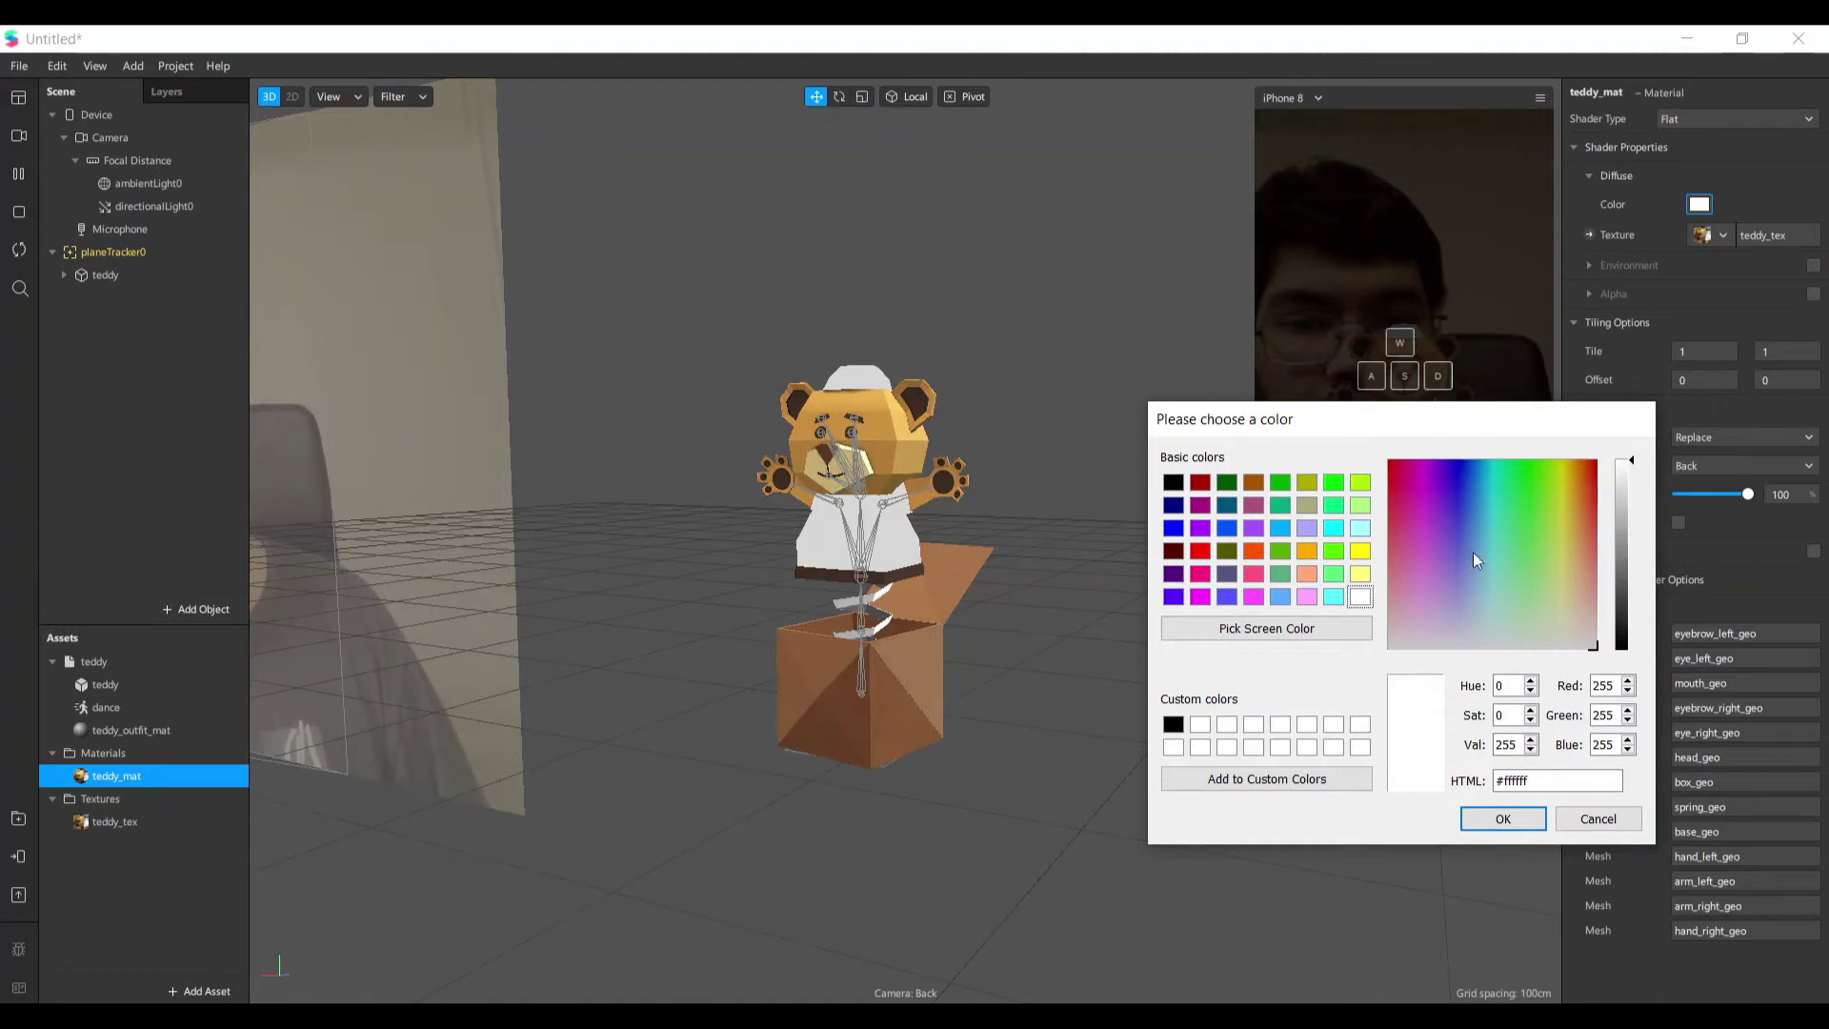
drag(1632, 476, 1637, 458)
click(1503, 819)
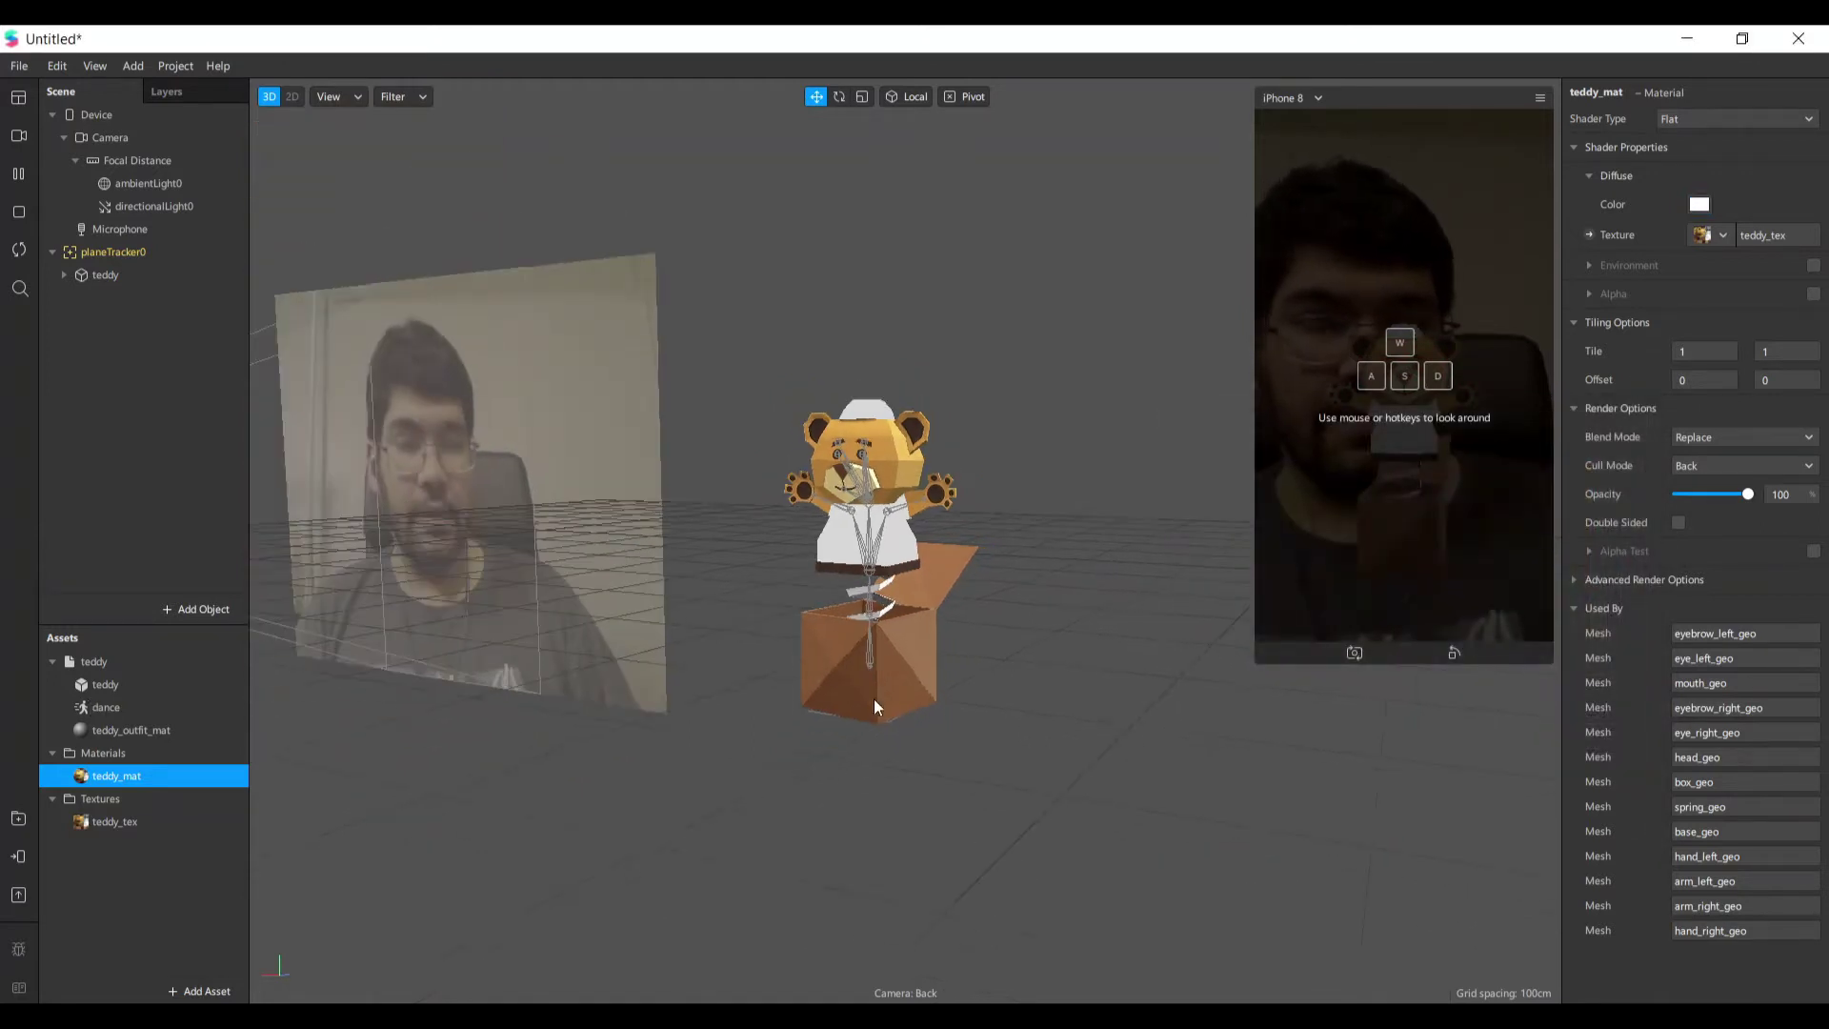
Set the teddy_outfit_mat material's diffuse colour to yellow (#ffff00).
middle_drag(875, 706, 916, 705)
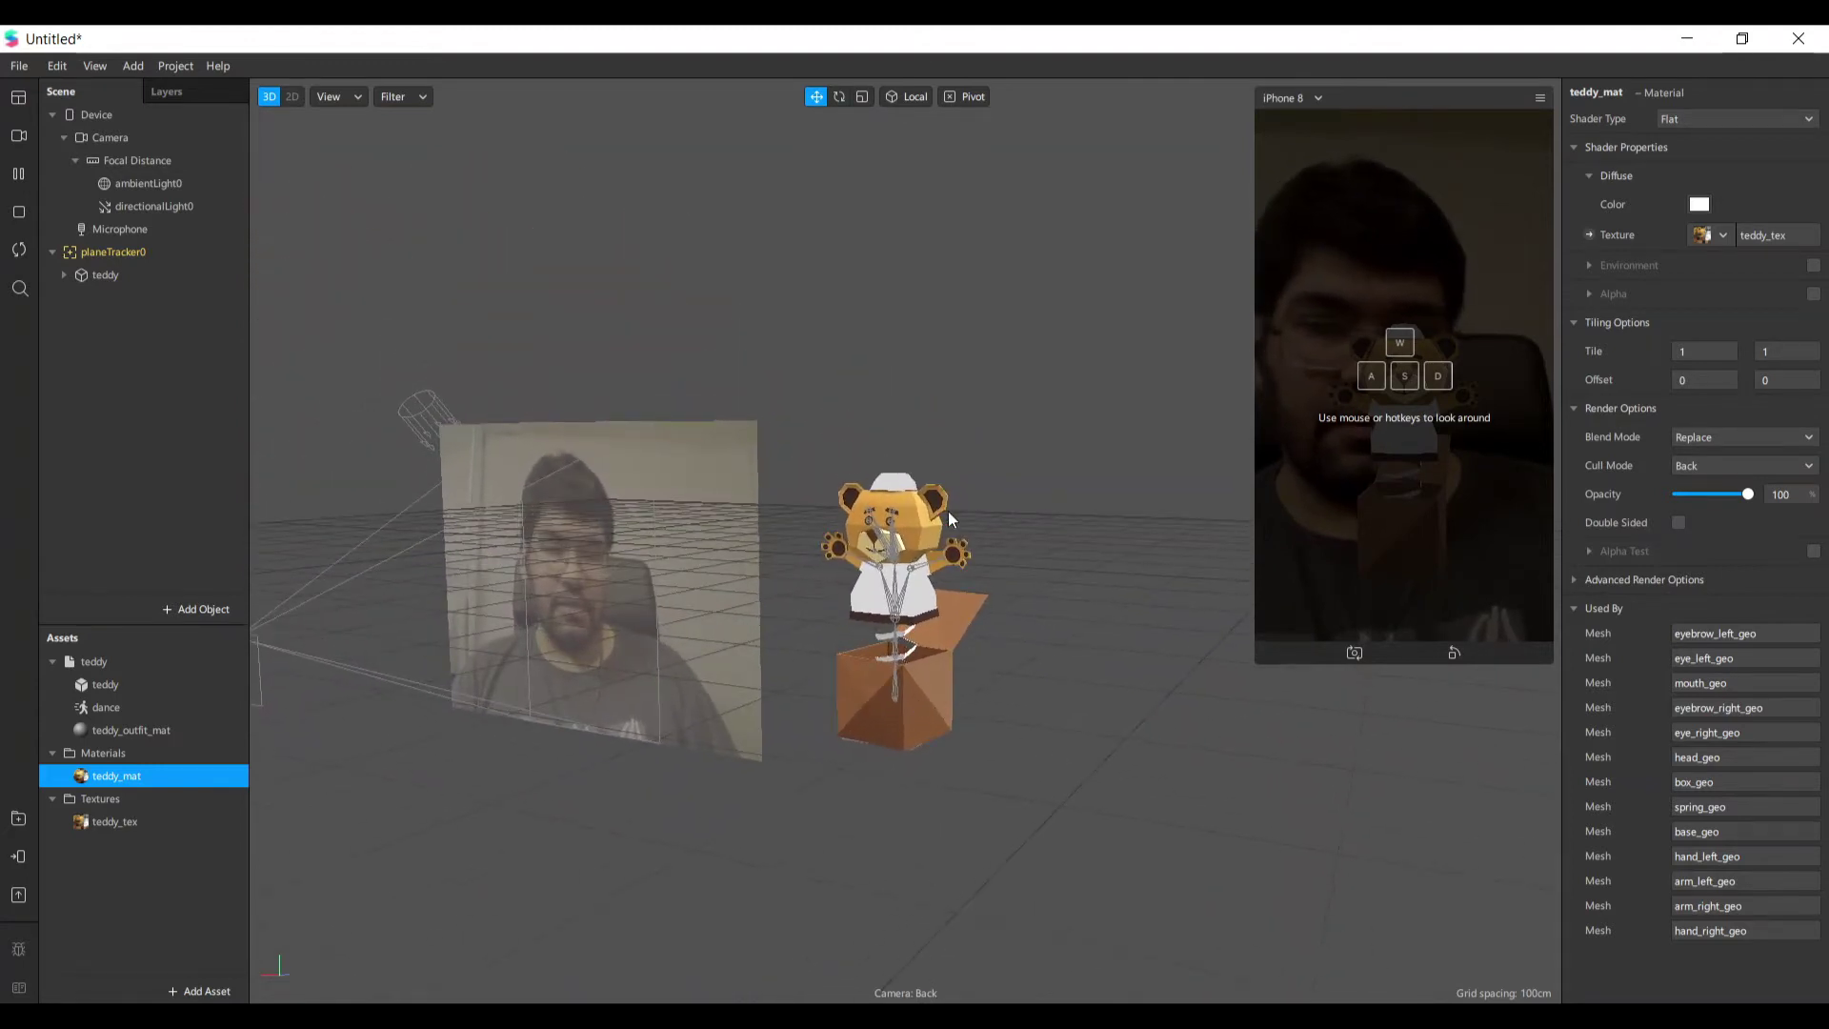
scroll(962, 682, up, 2)
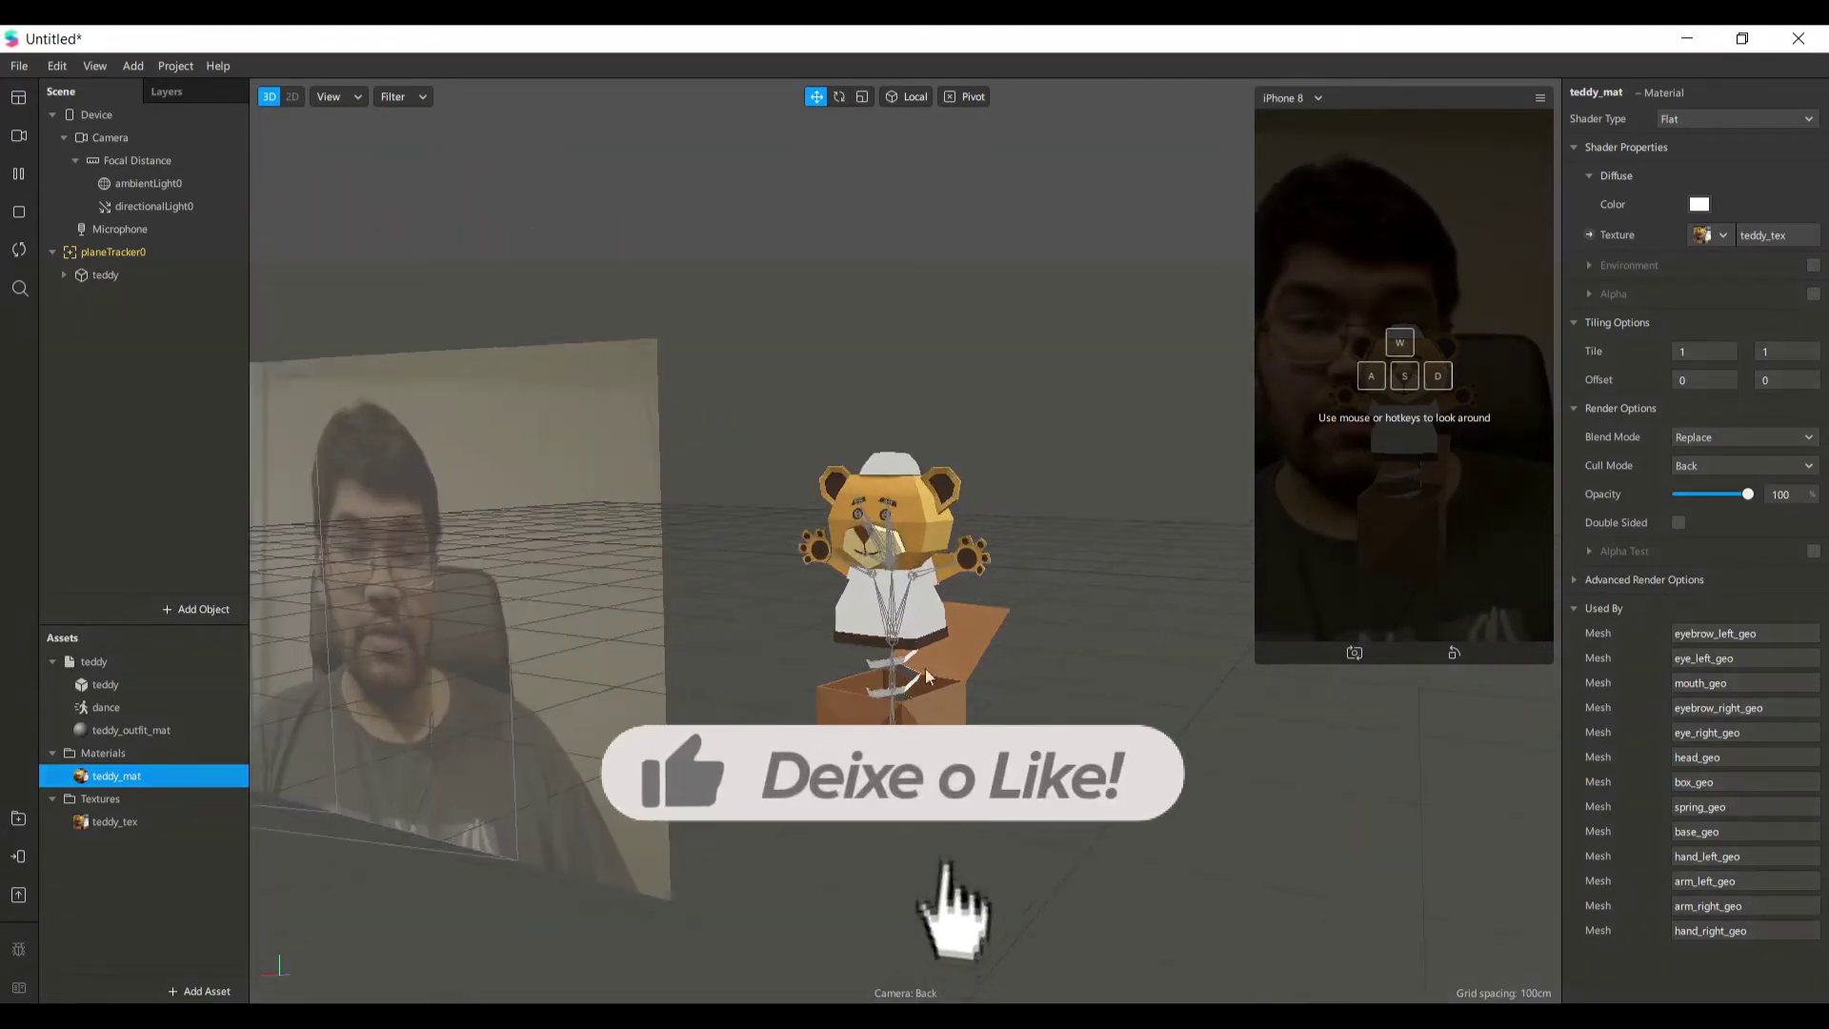
click(149, 730)
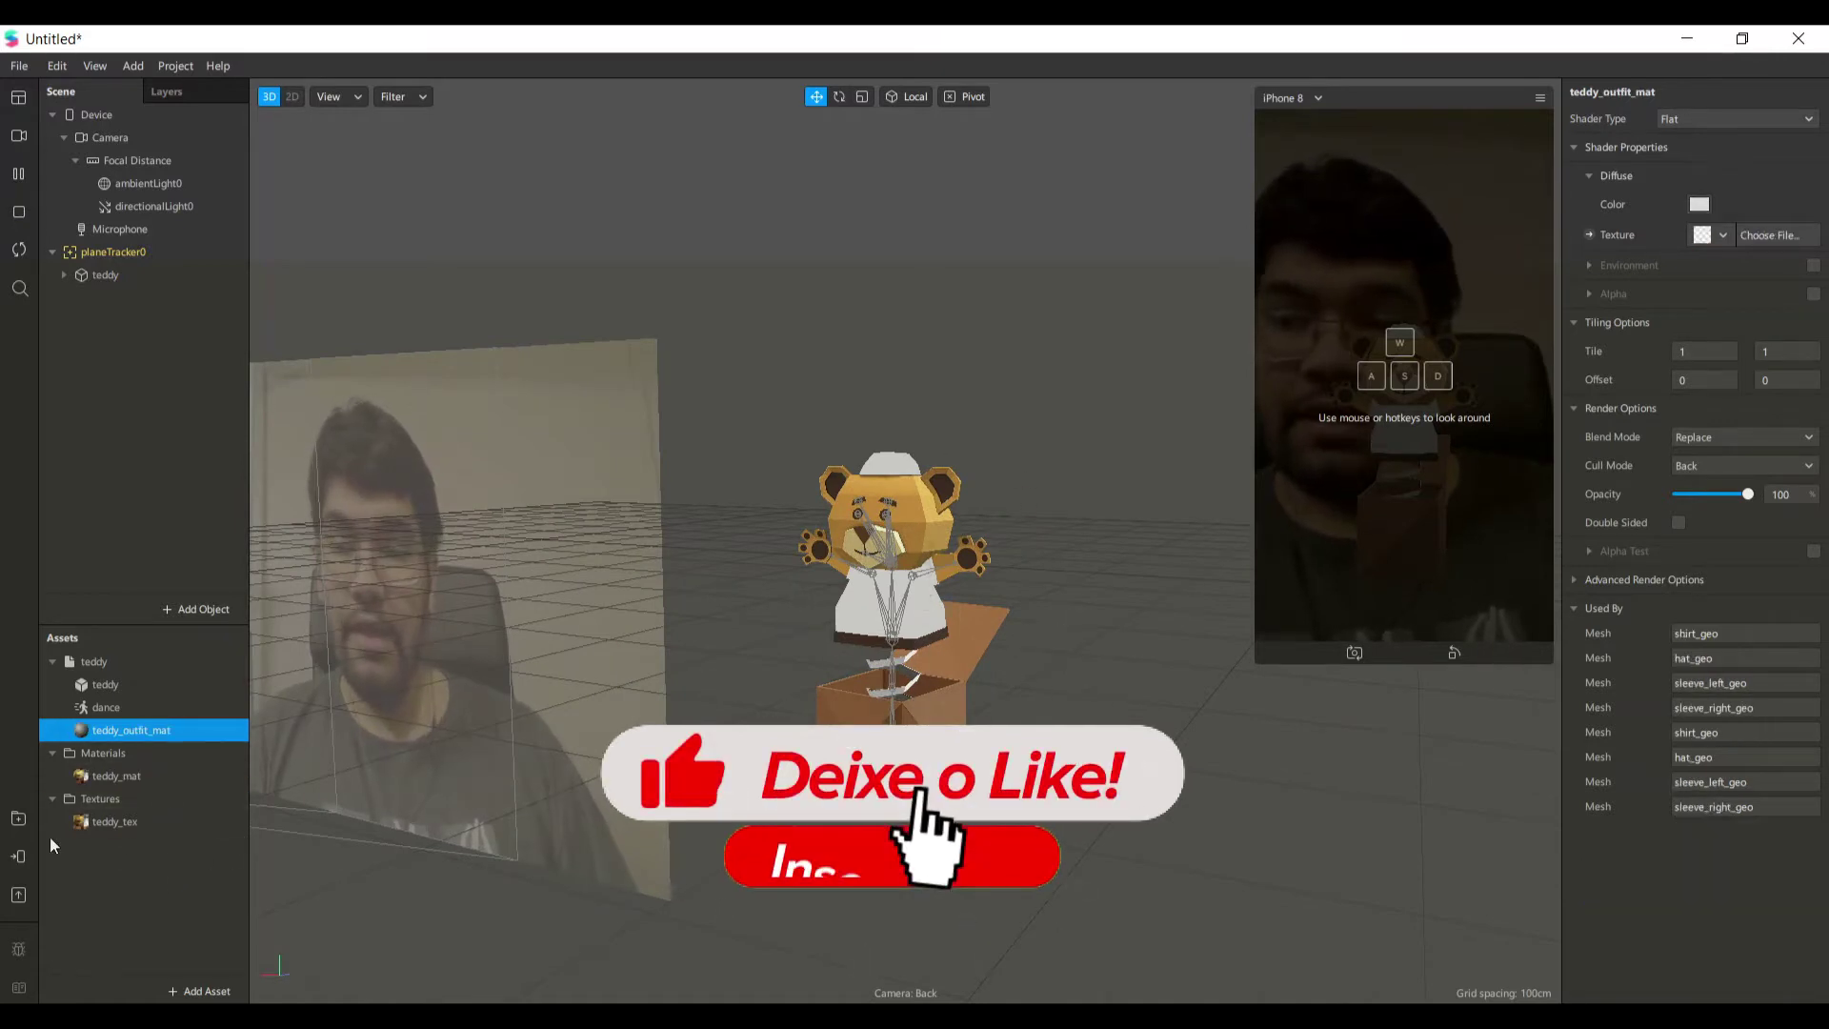
click(1699, 204)
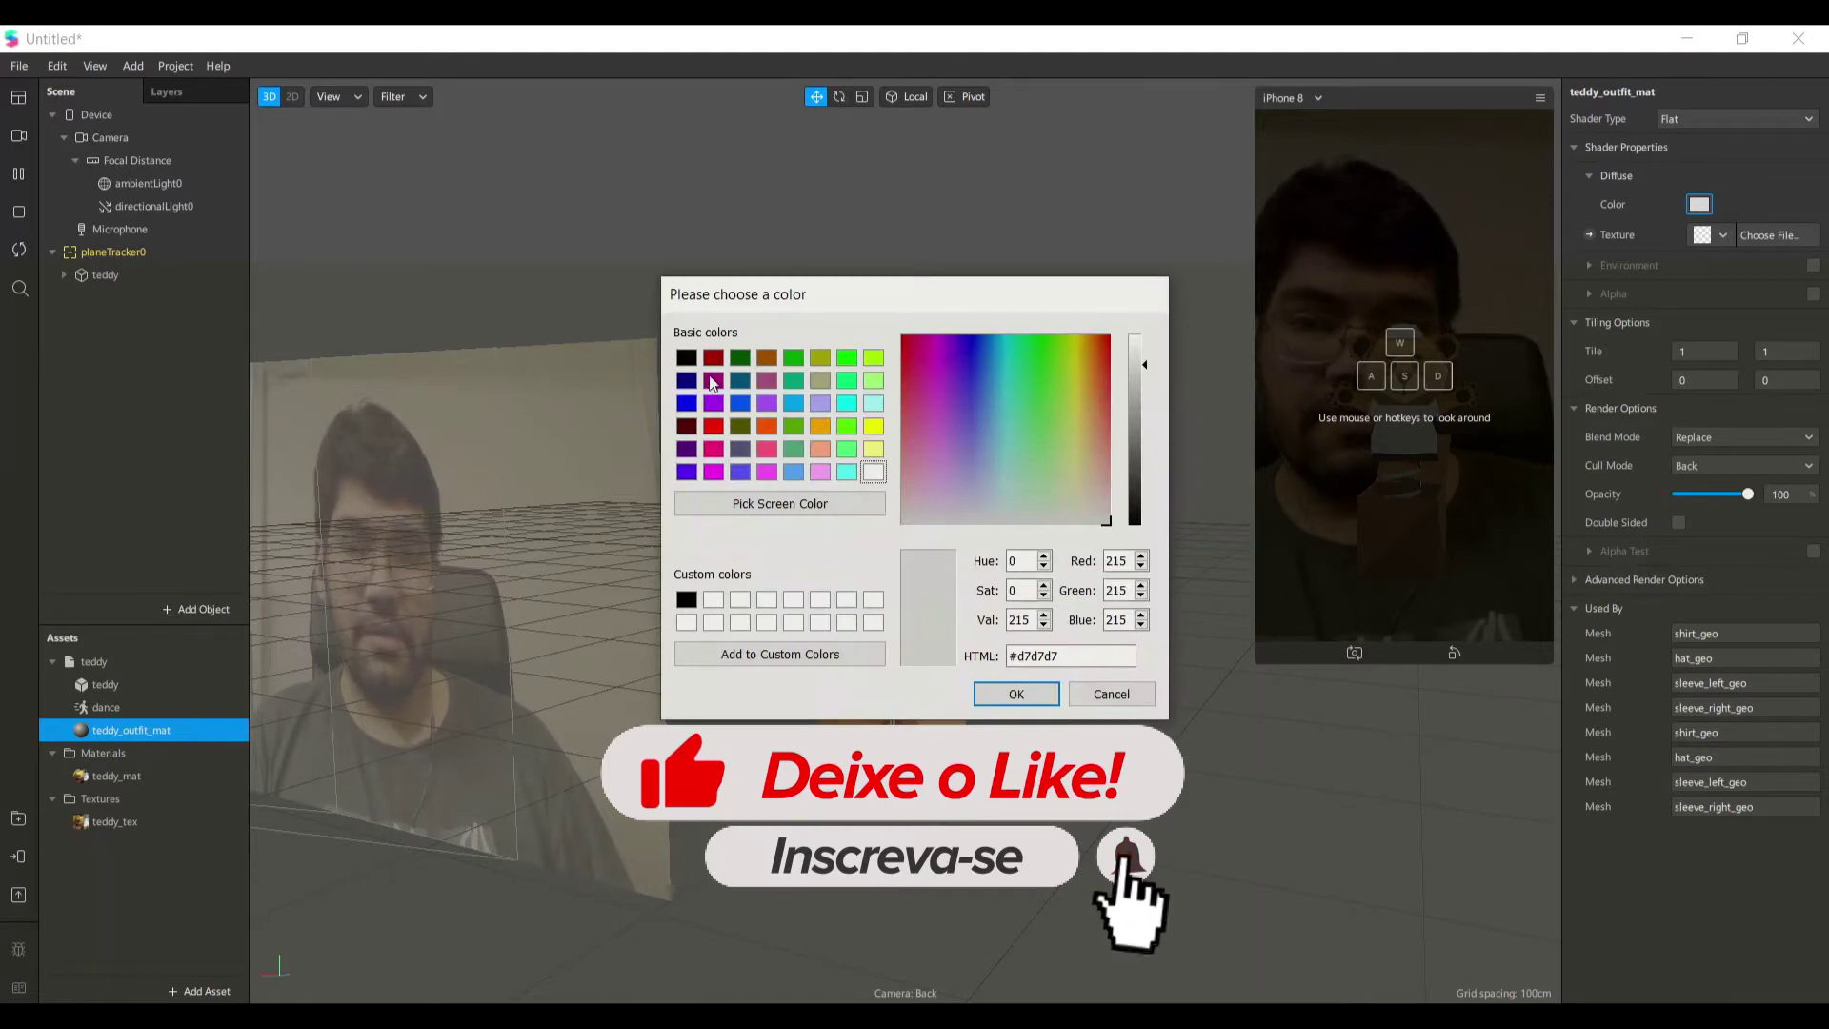
click(874, 426)
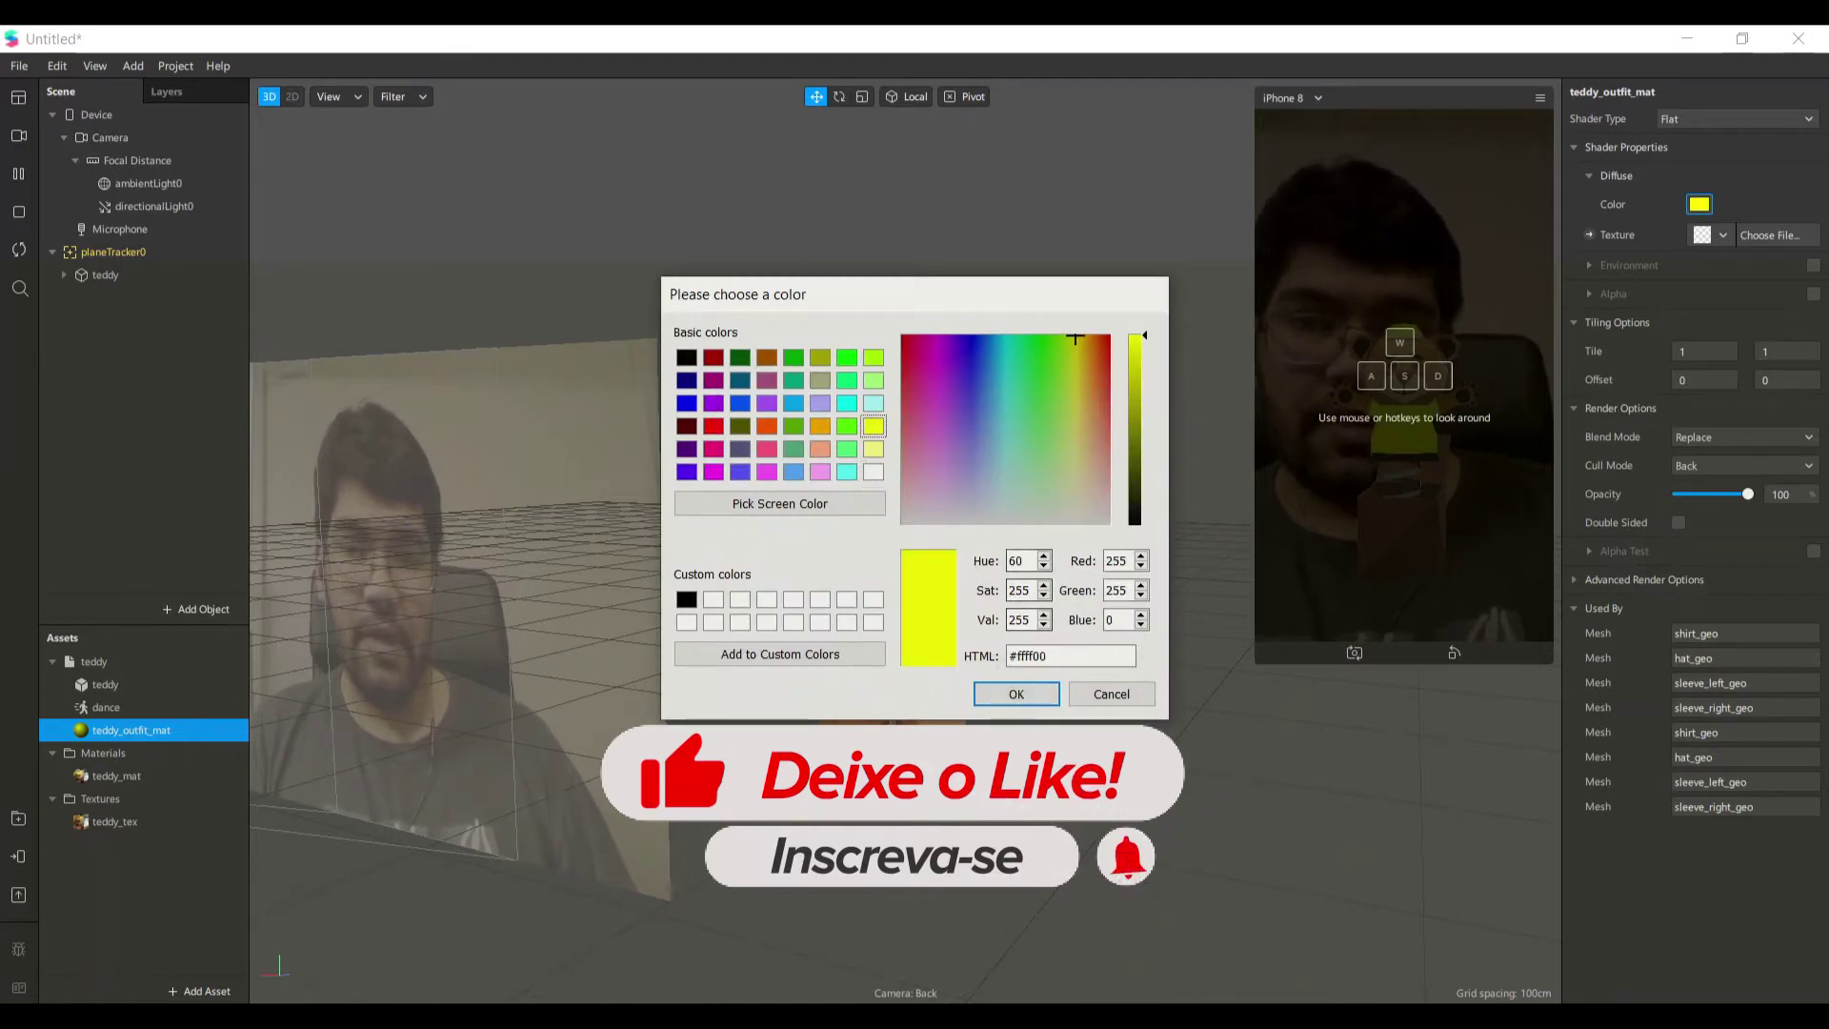
click(1014, 698)
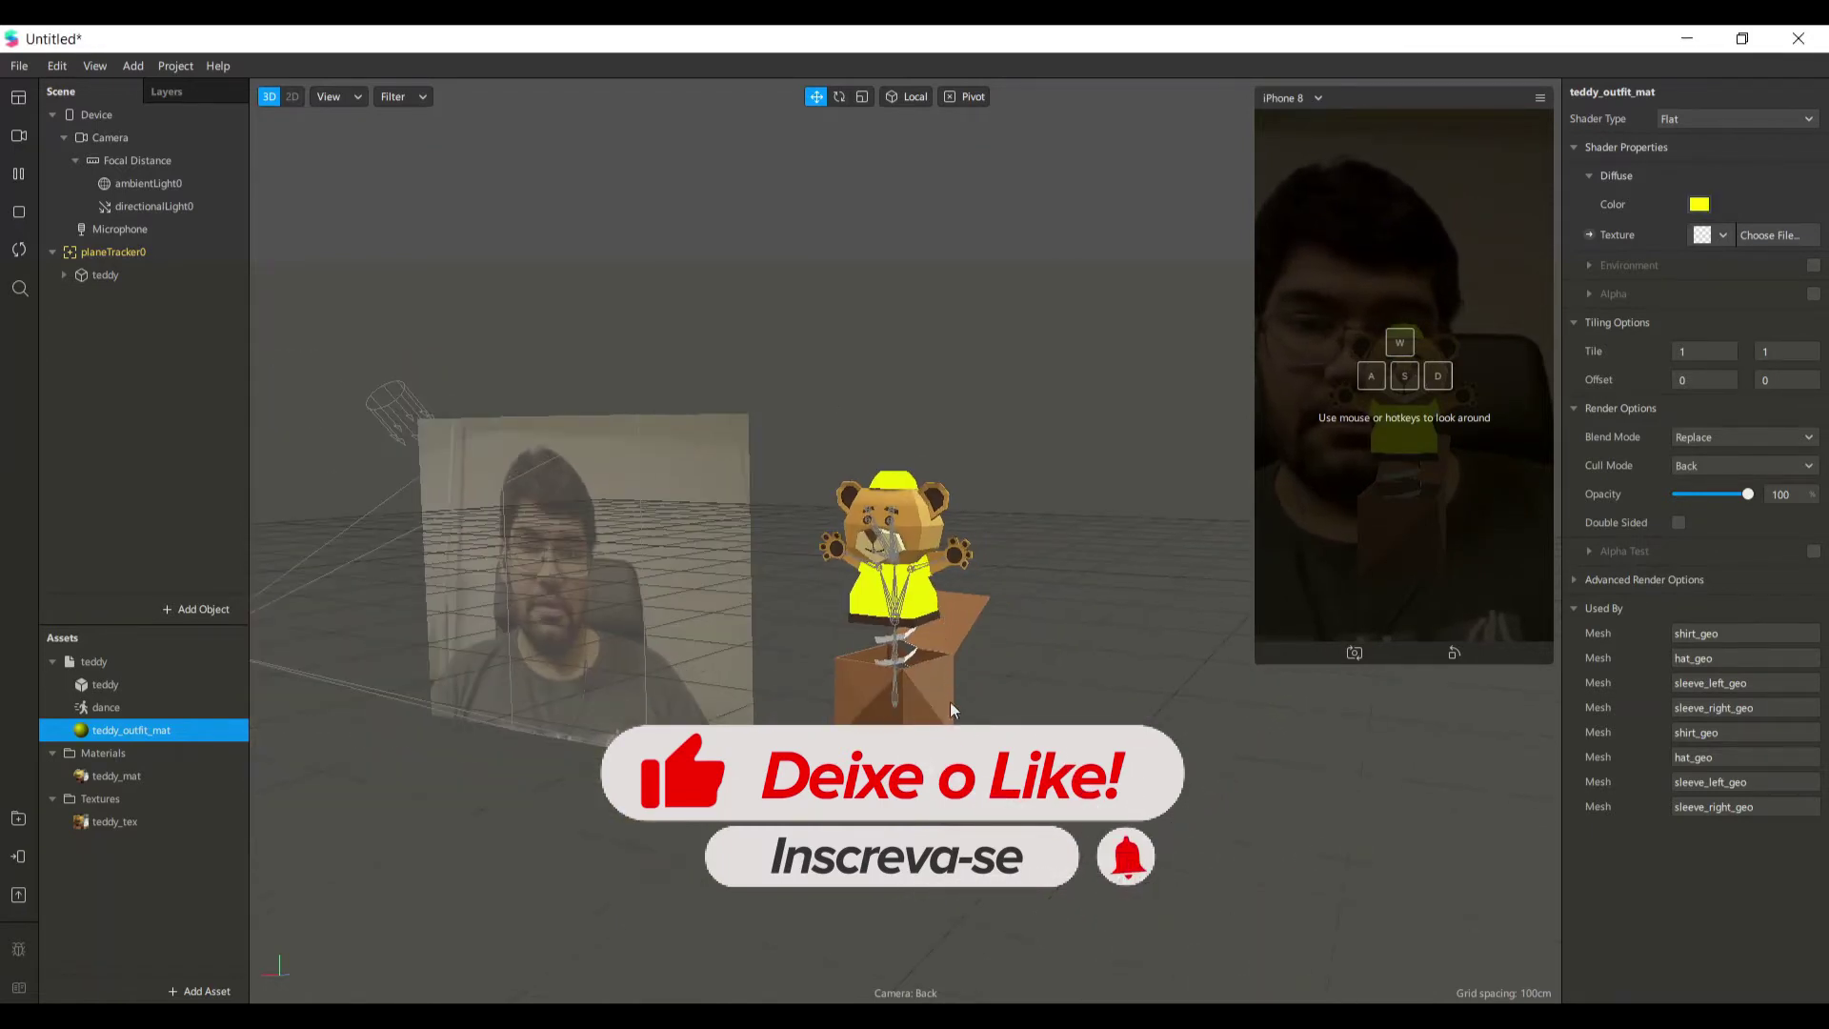
Examine the teddy's recoloured outfit and review the properties of the dance animation and teddy_outfit_mat assets.
drag(951, 701, 1111, 620)
scroll(805, 564, up, 3)
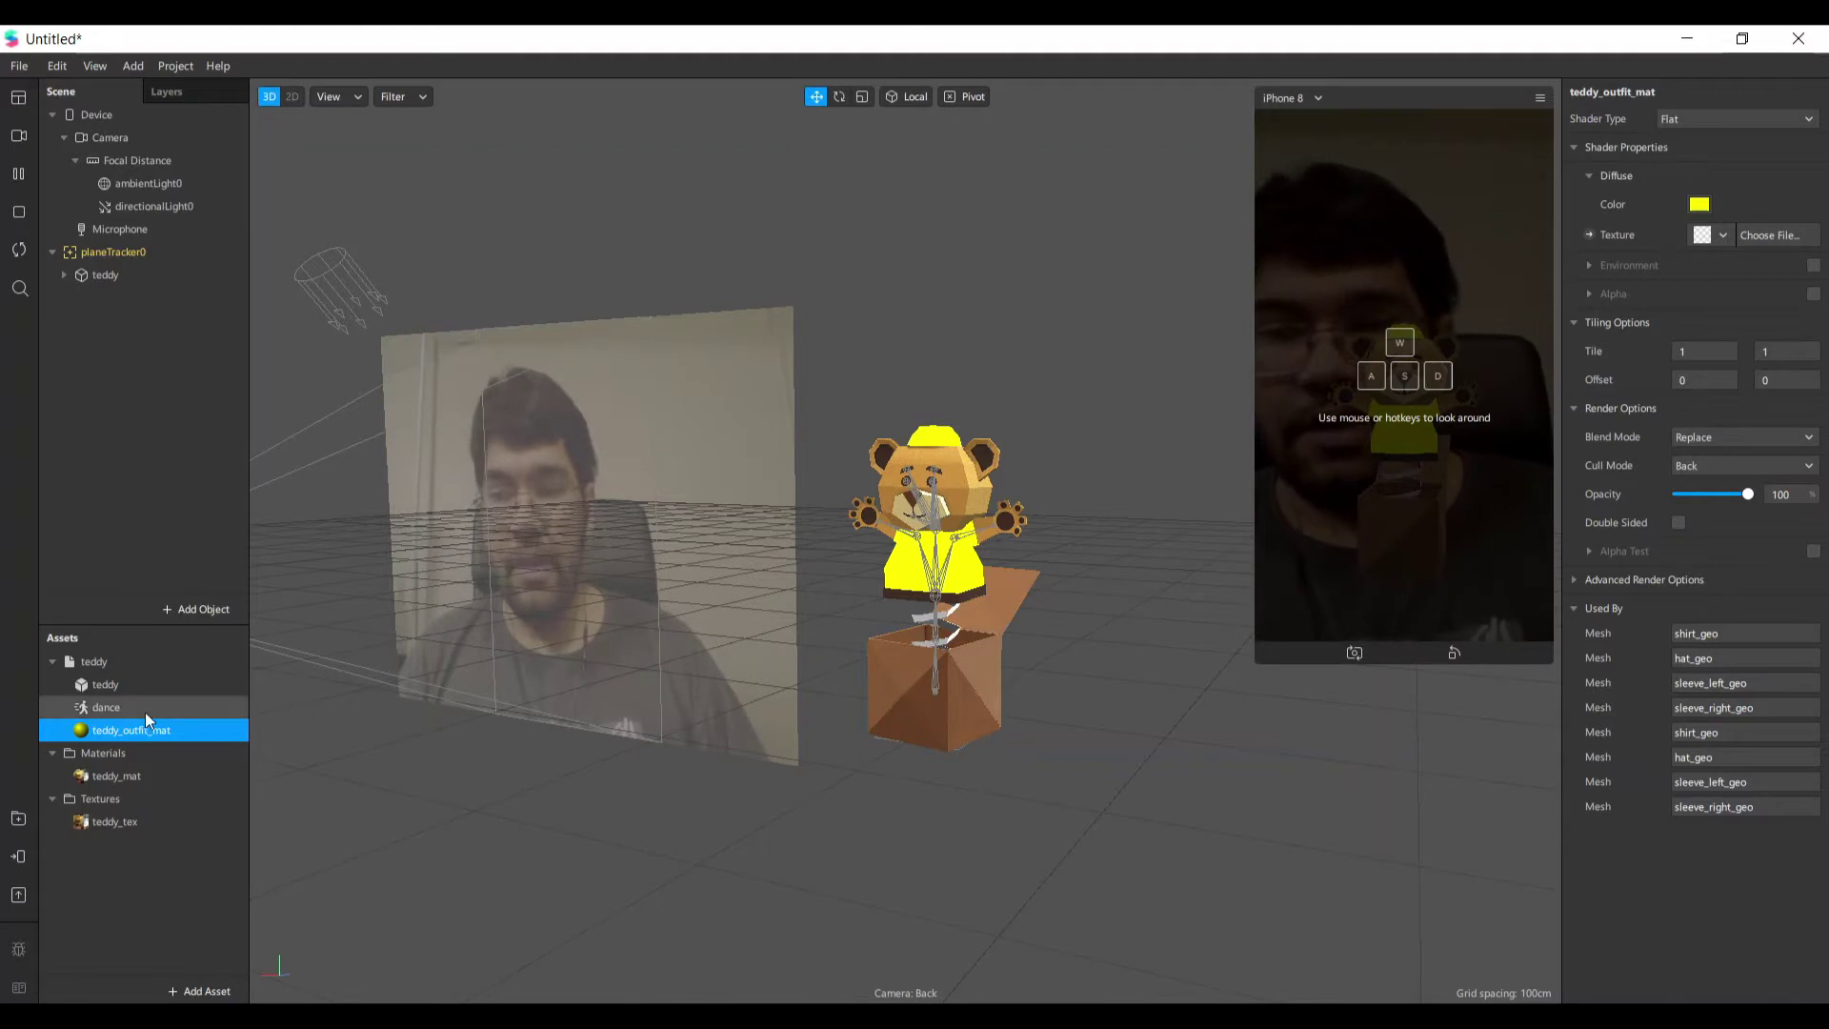
click(113, 713)
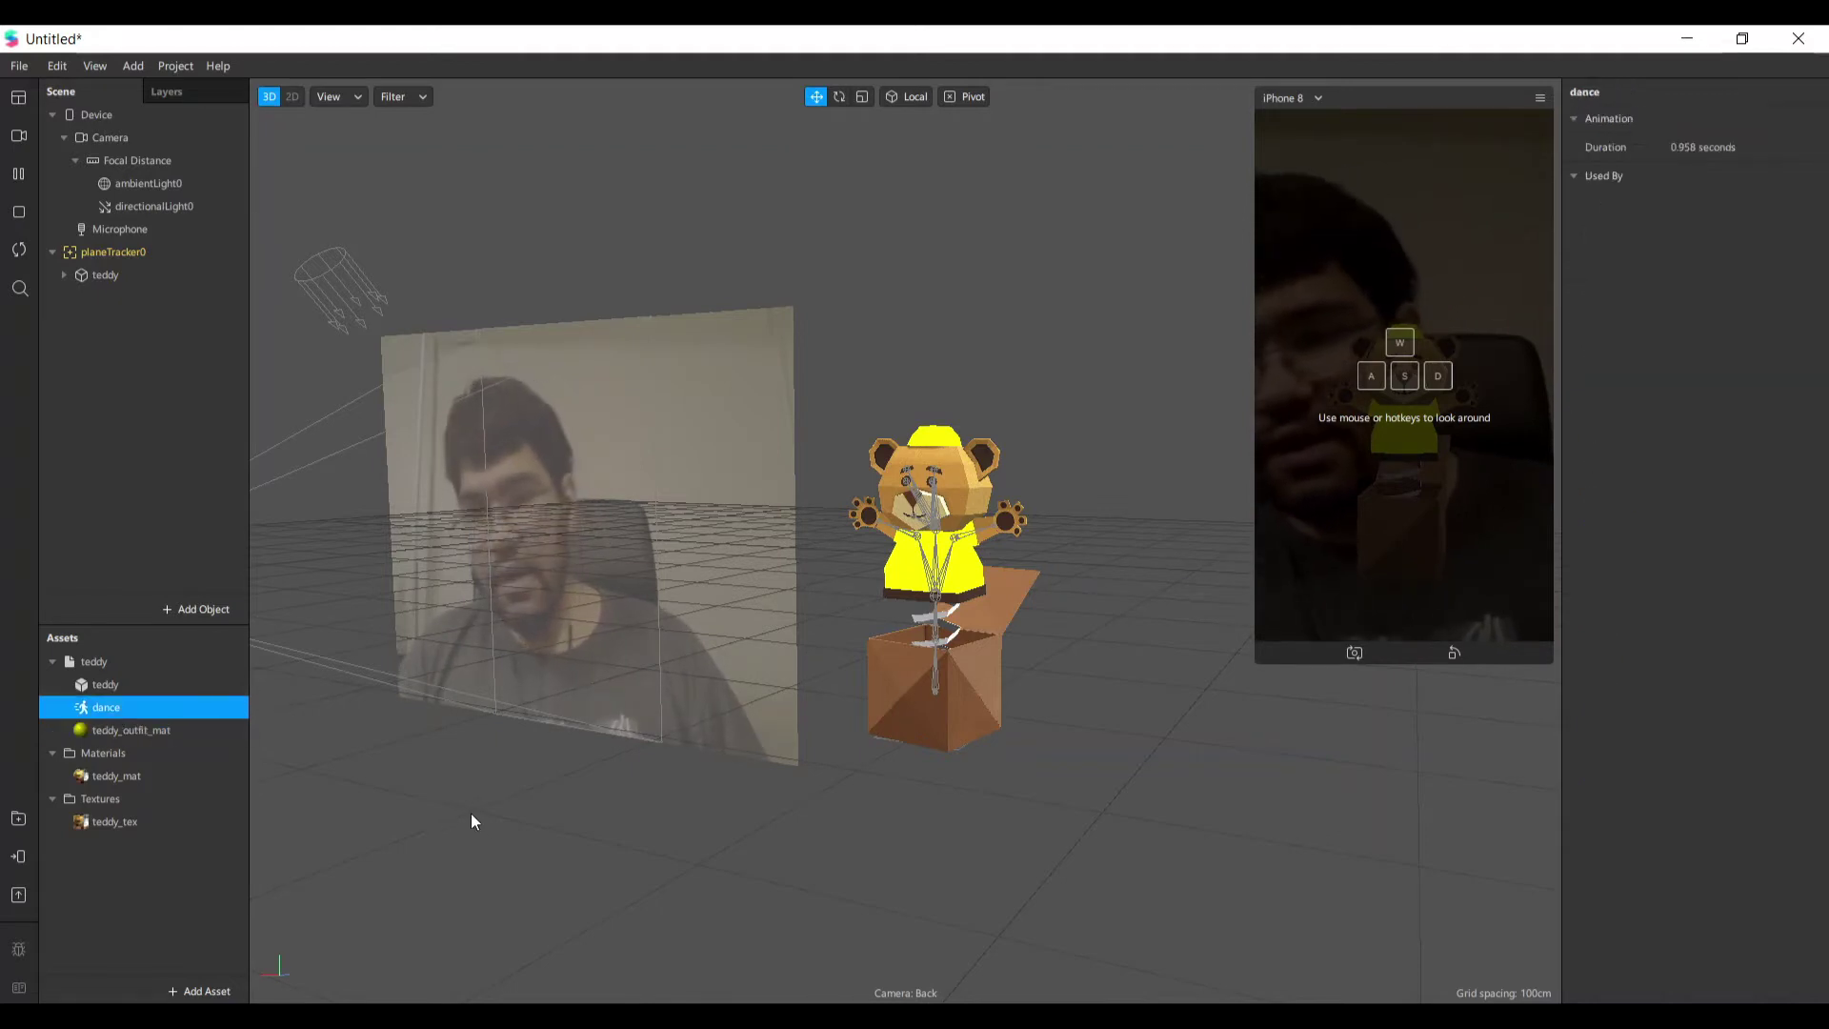
click(114, 728)
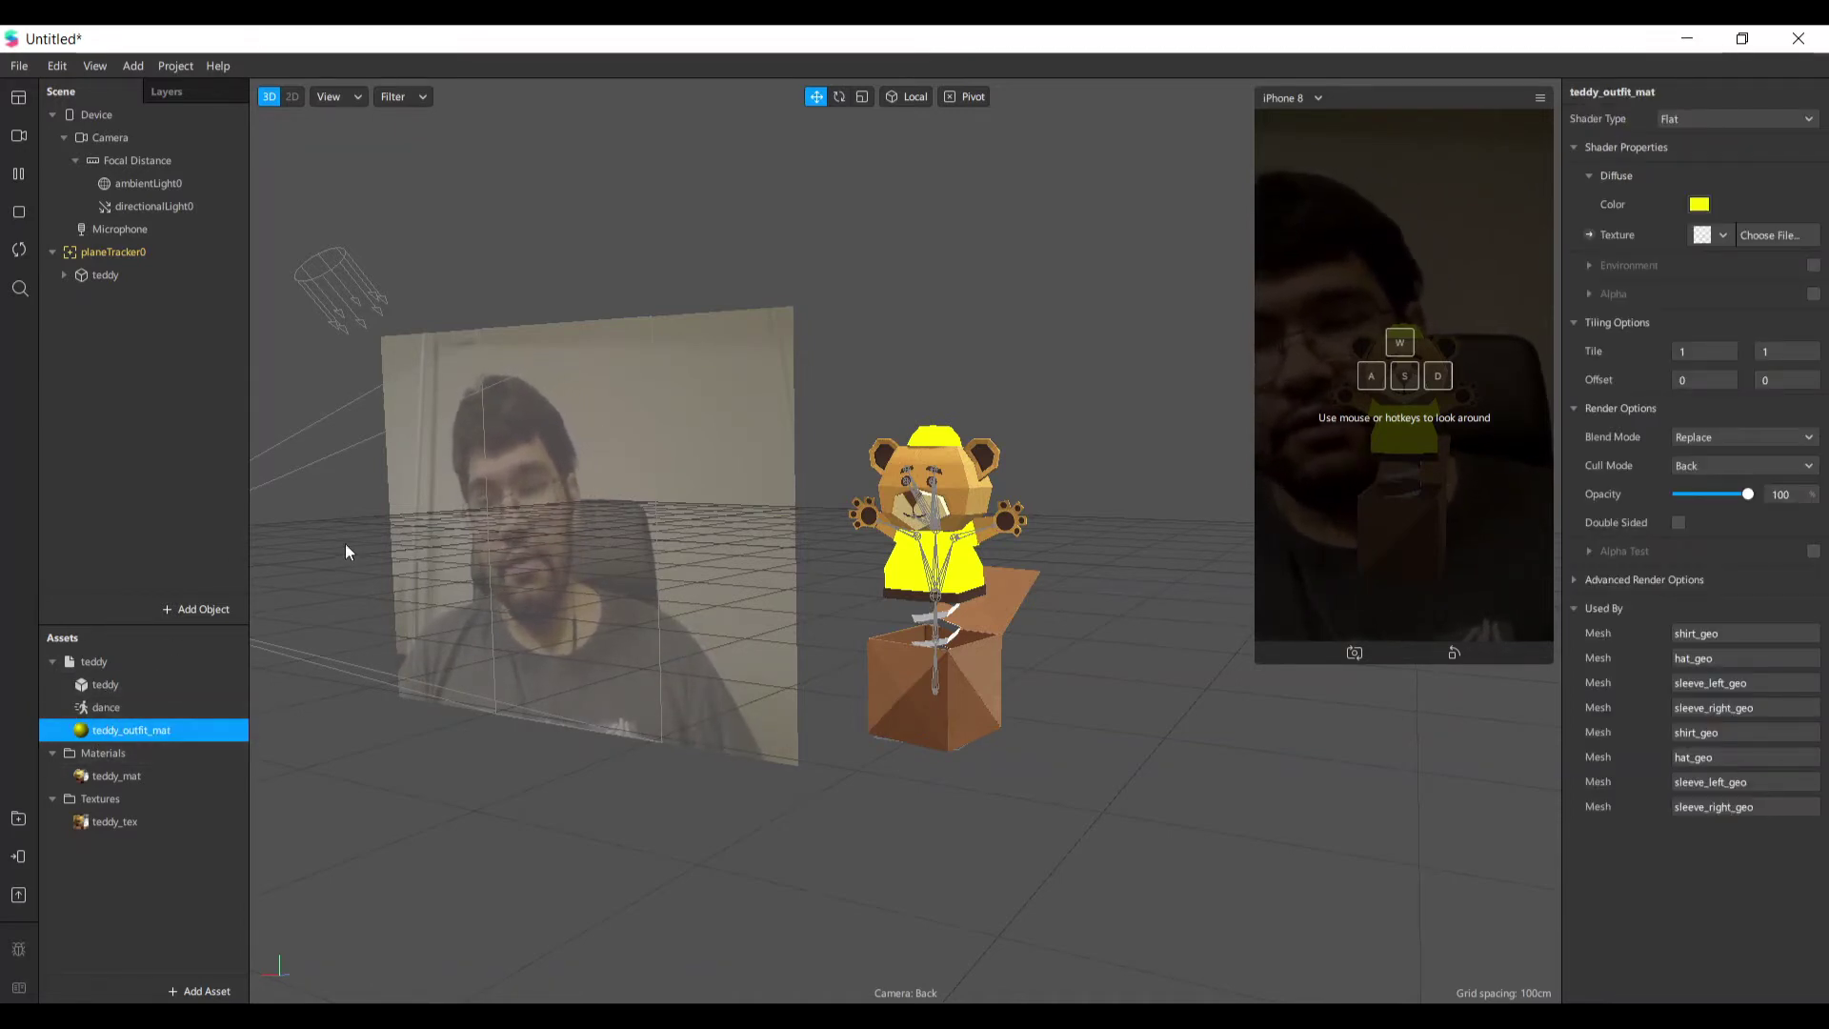
click(91, 707)
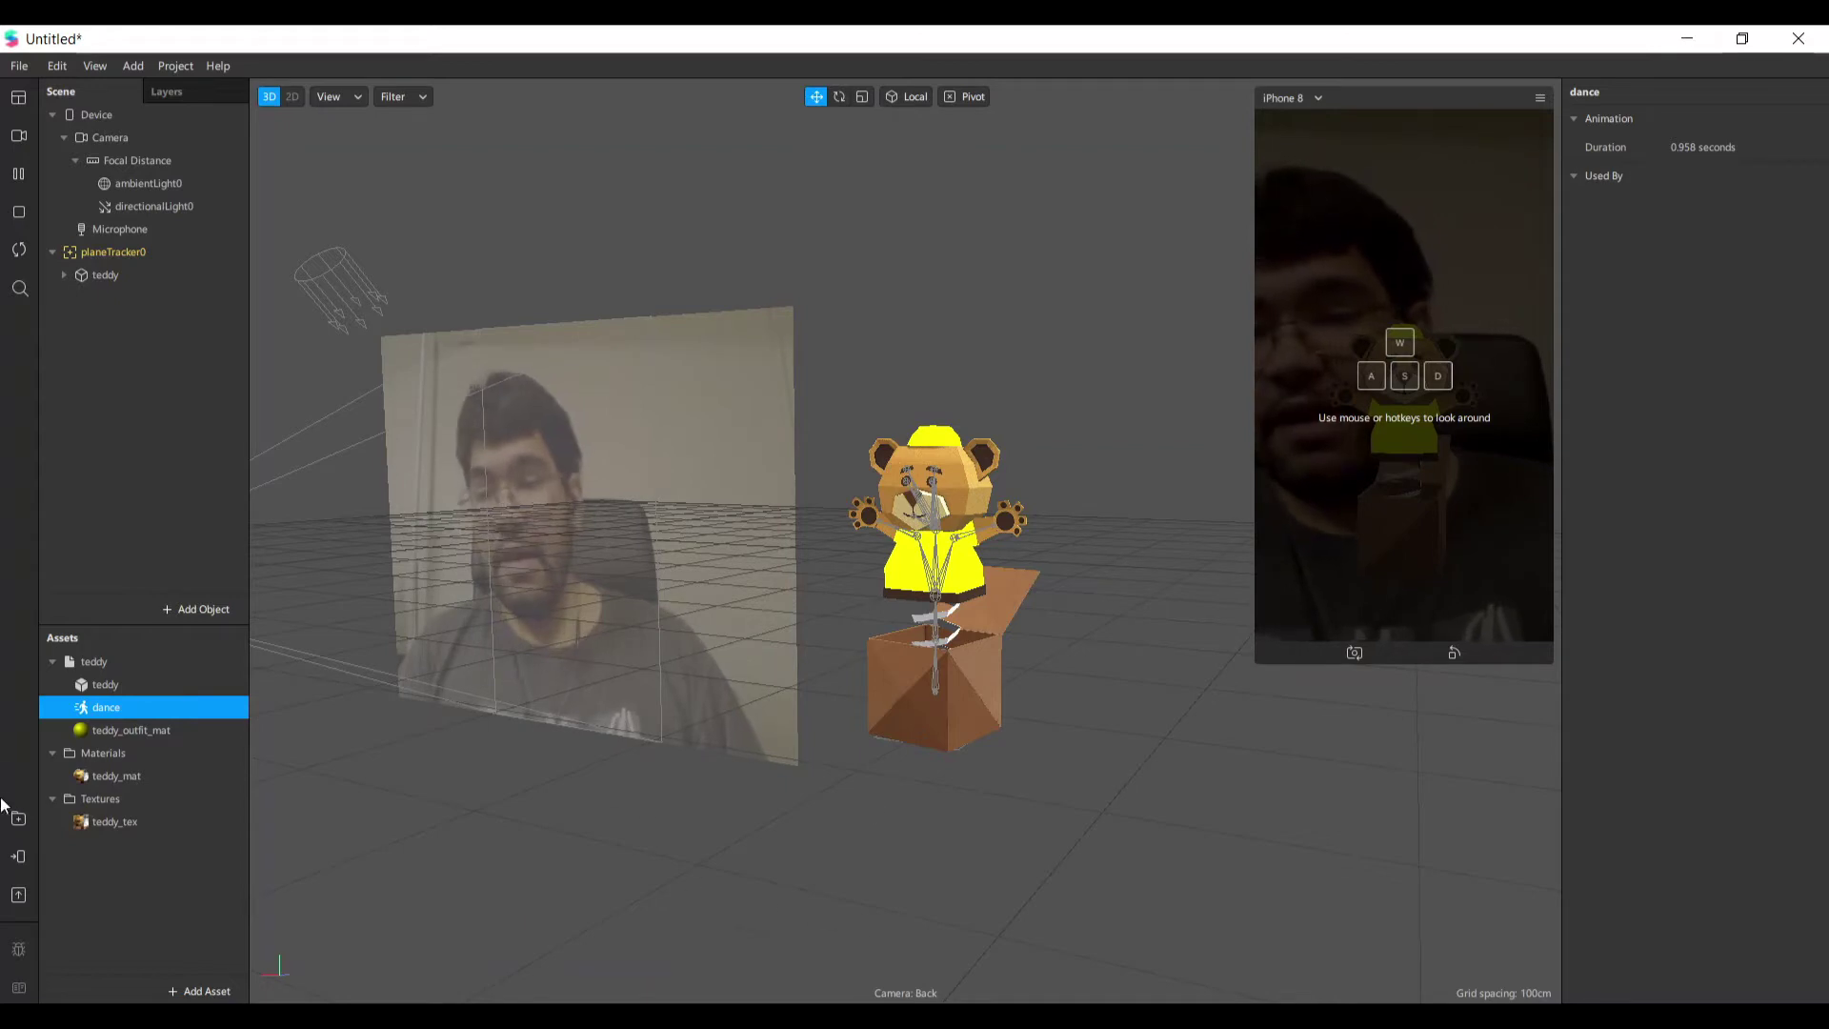
click(202, 996)
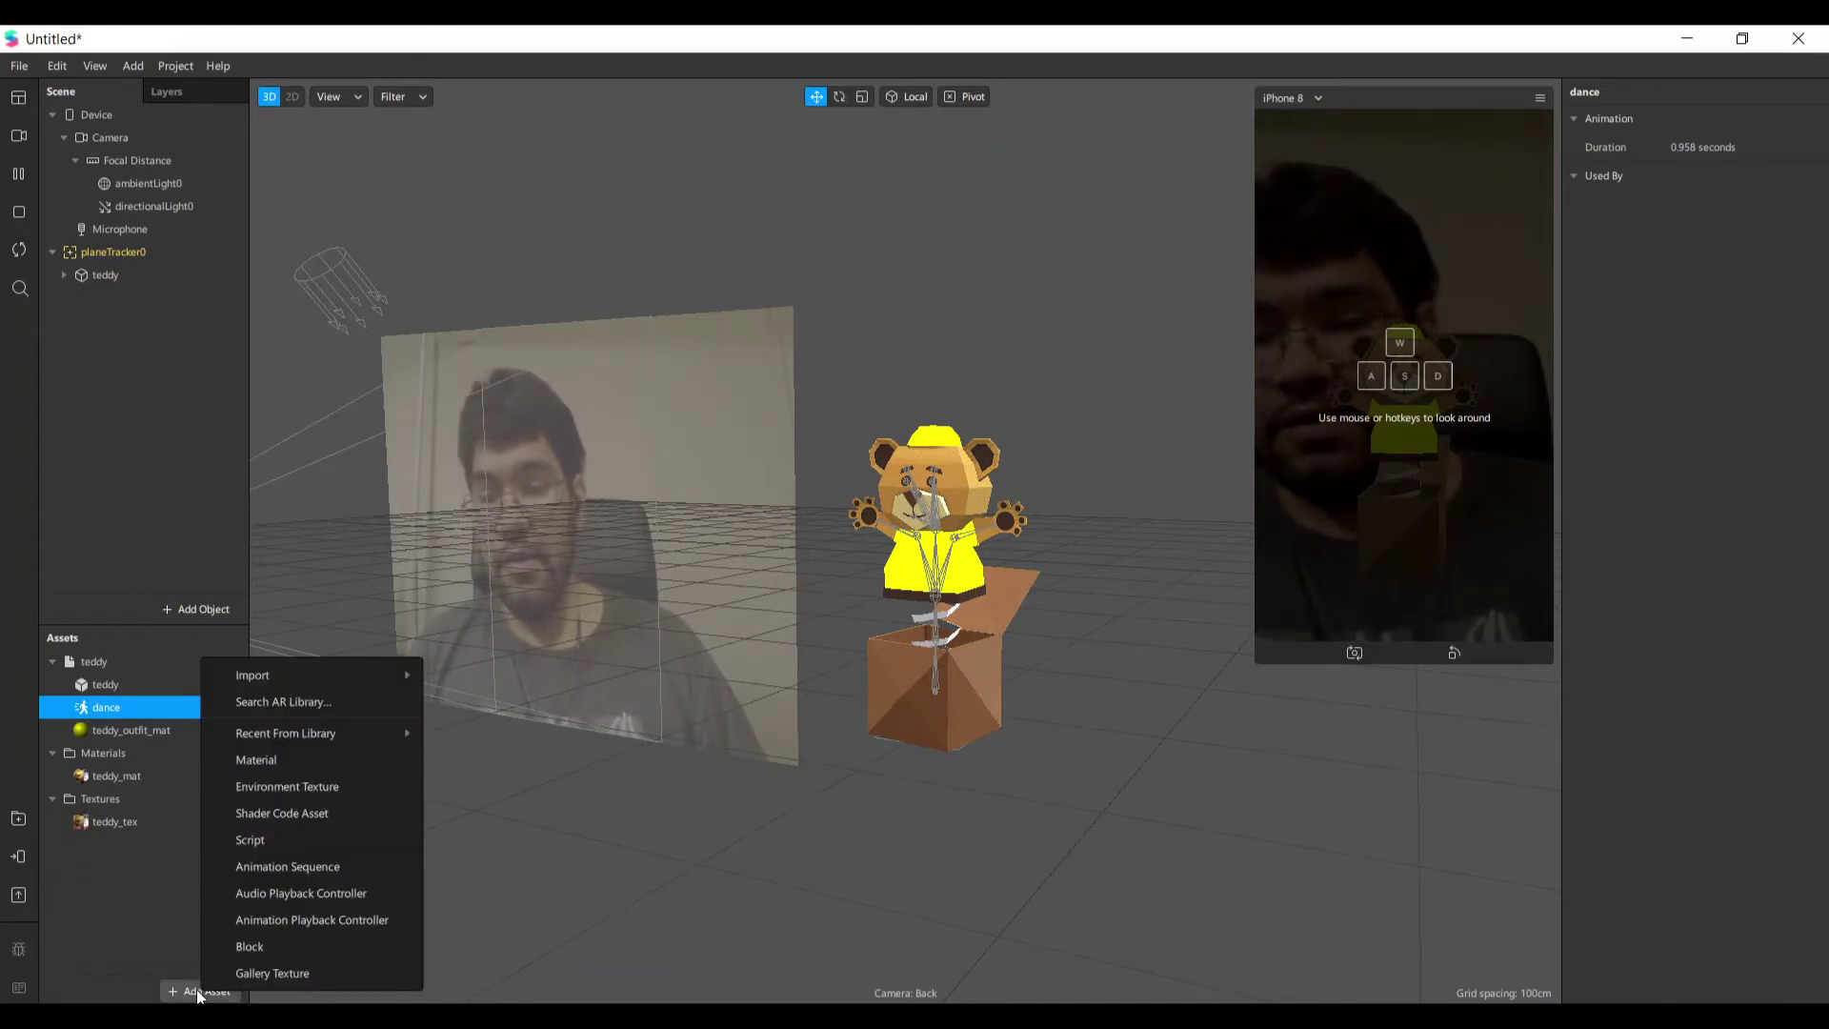
click(122, 894)
click(122, 894)
Add an Animation Playback Controller asset and set its animation clip to dance.
click(198, 992)
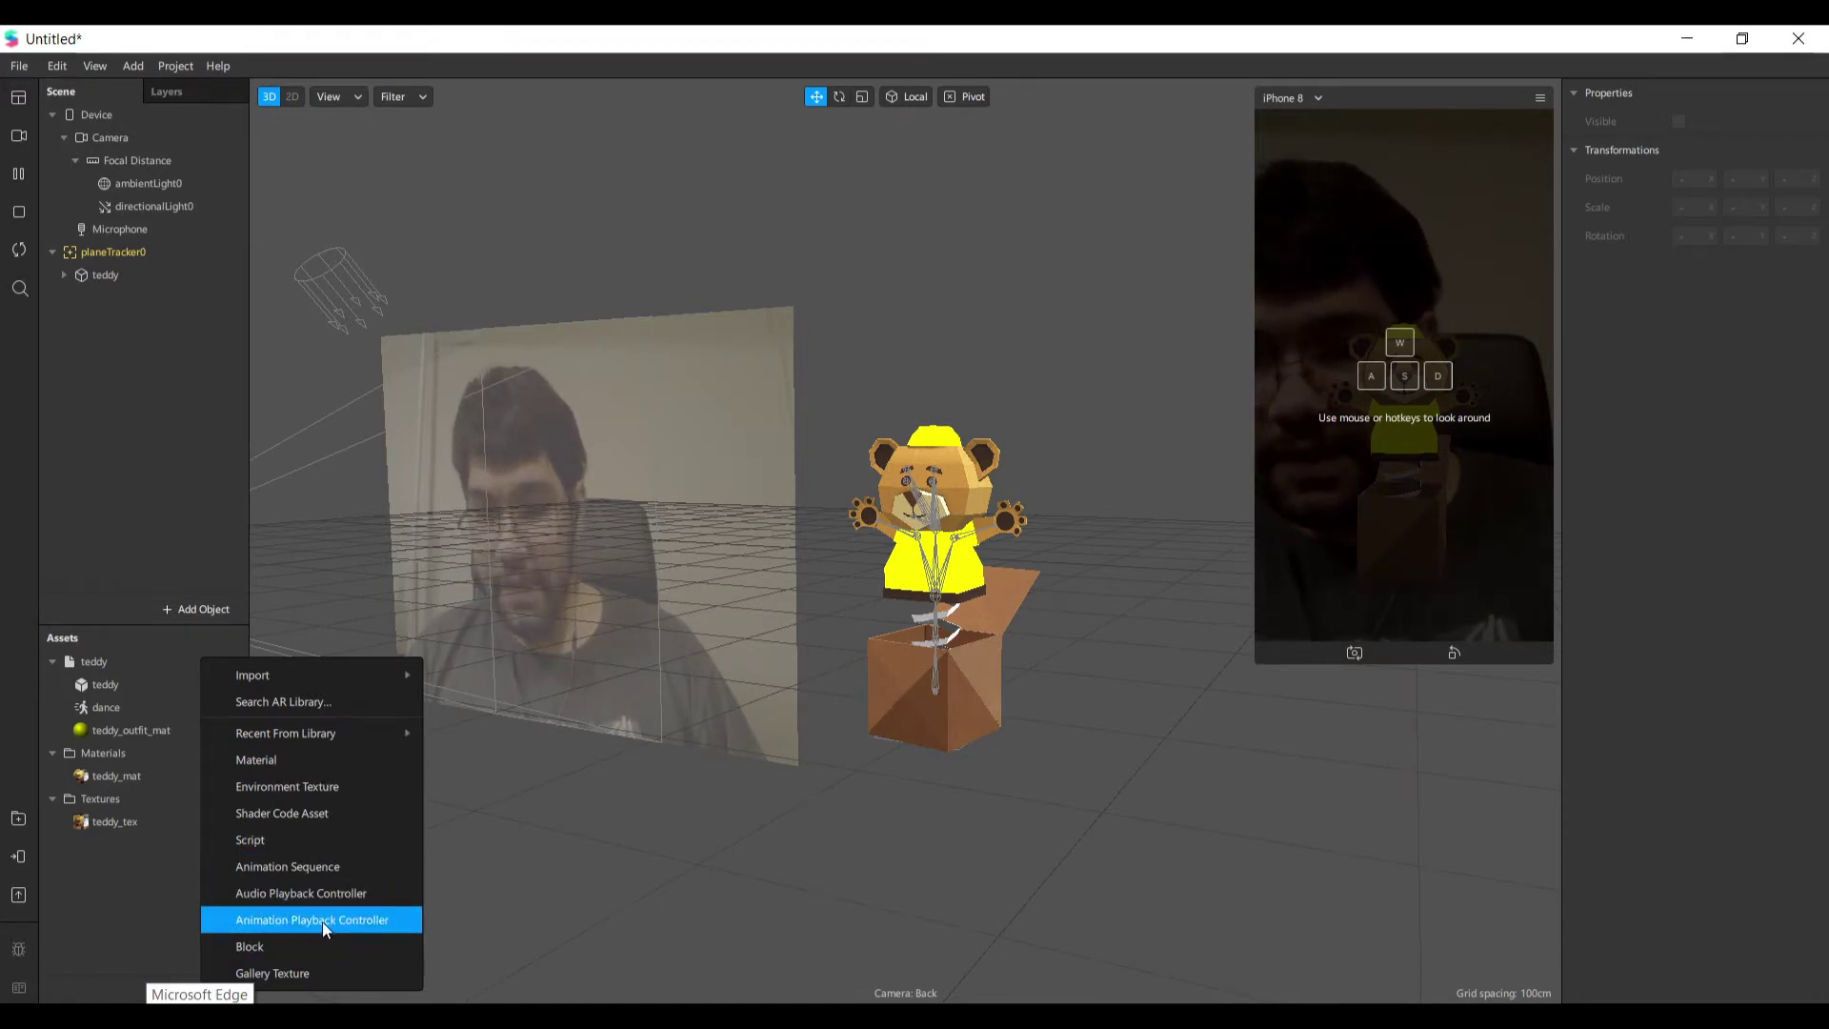
click(363, 922)
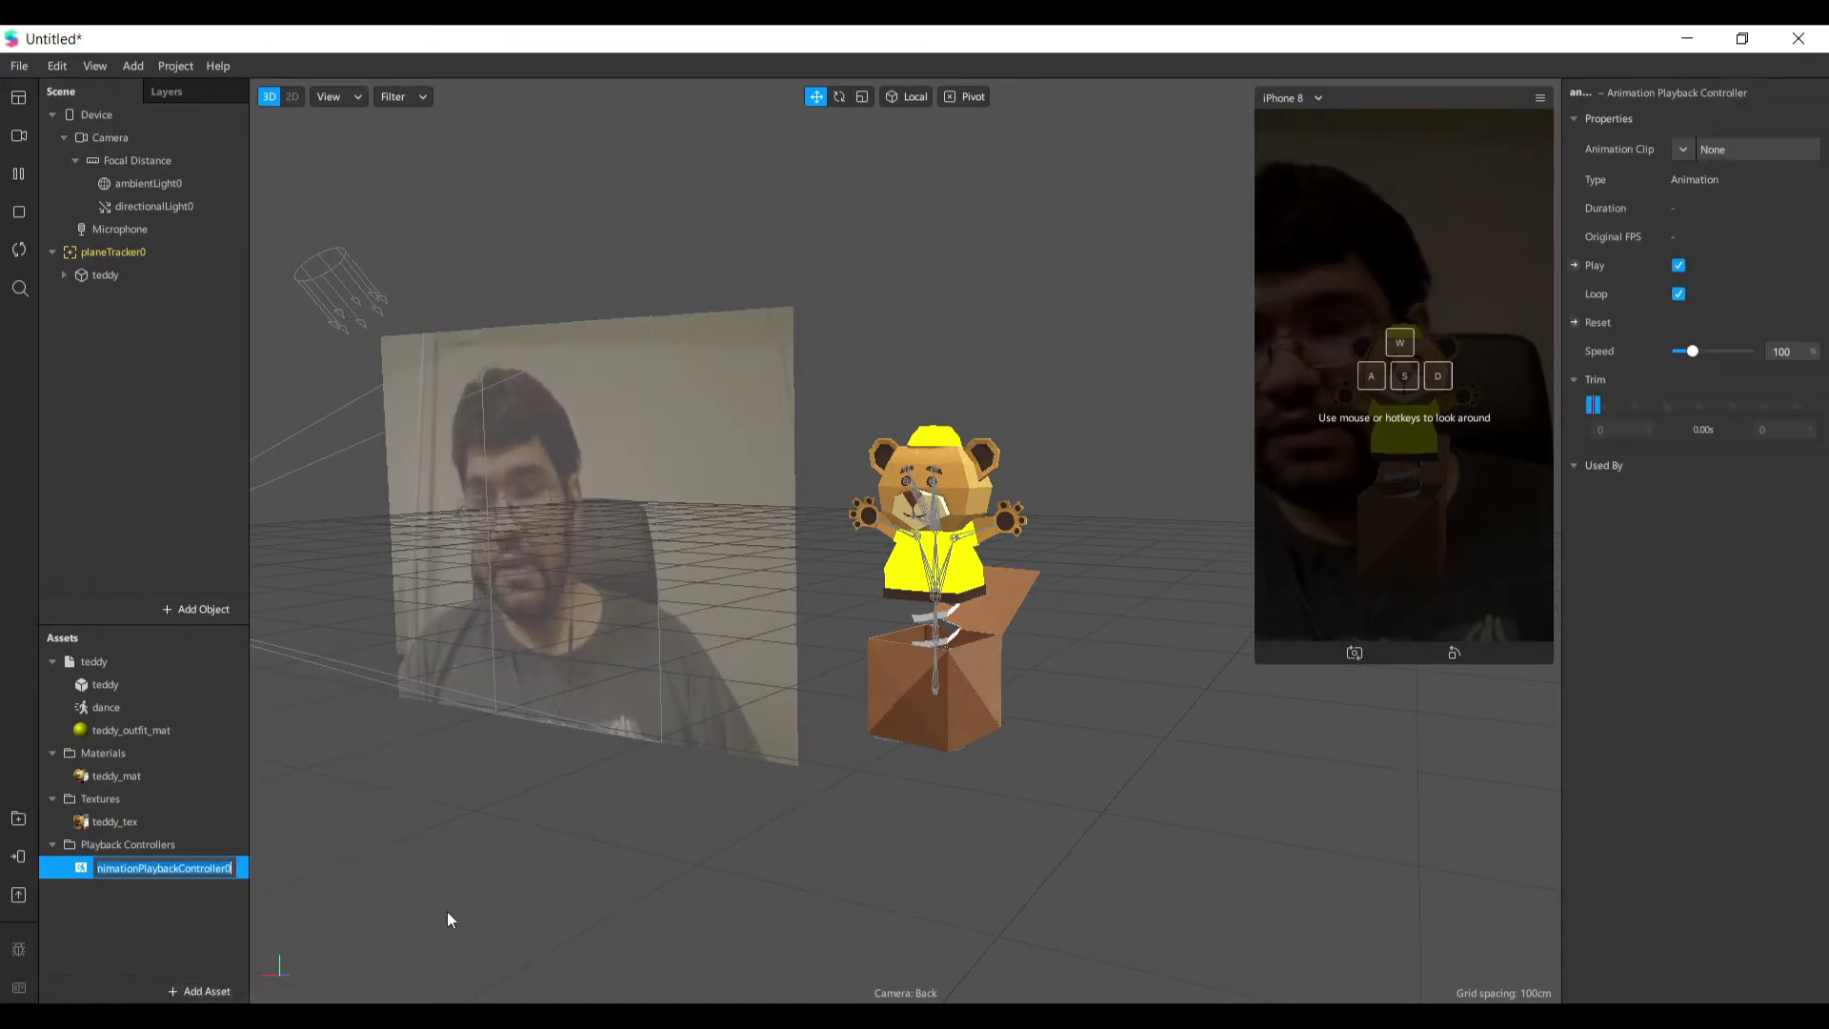
click(152, 913)
click(159, 868)
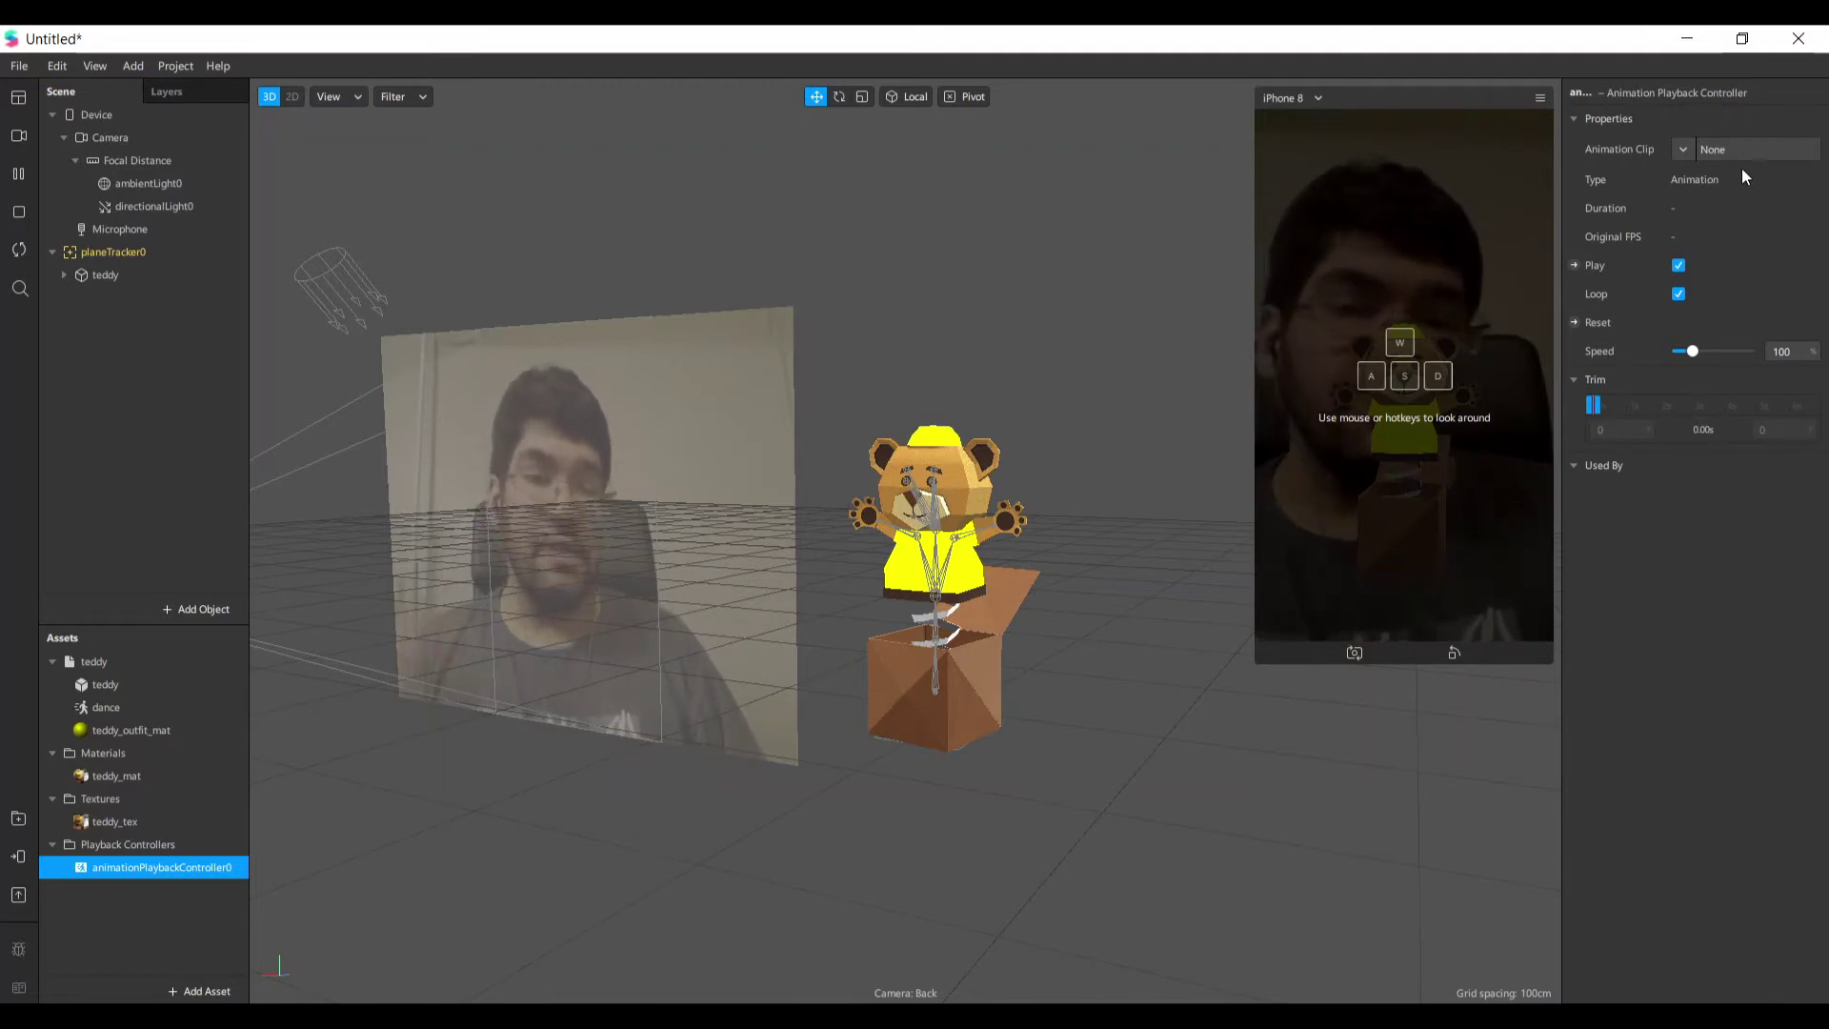
click(1685, 150)
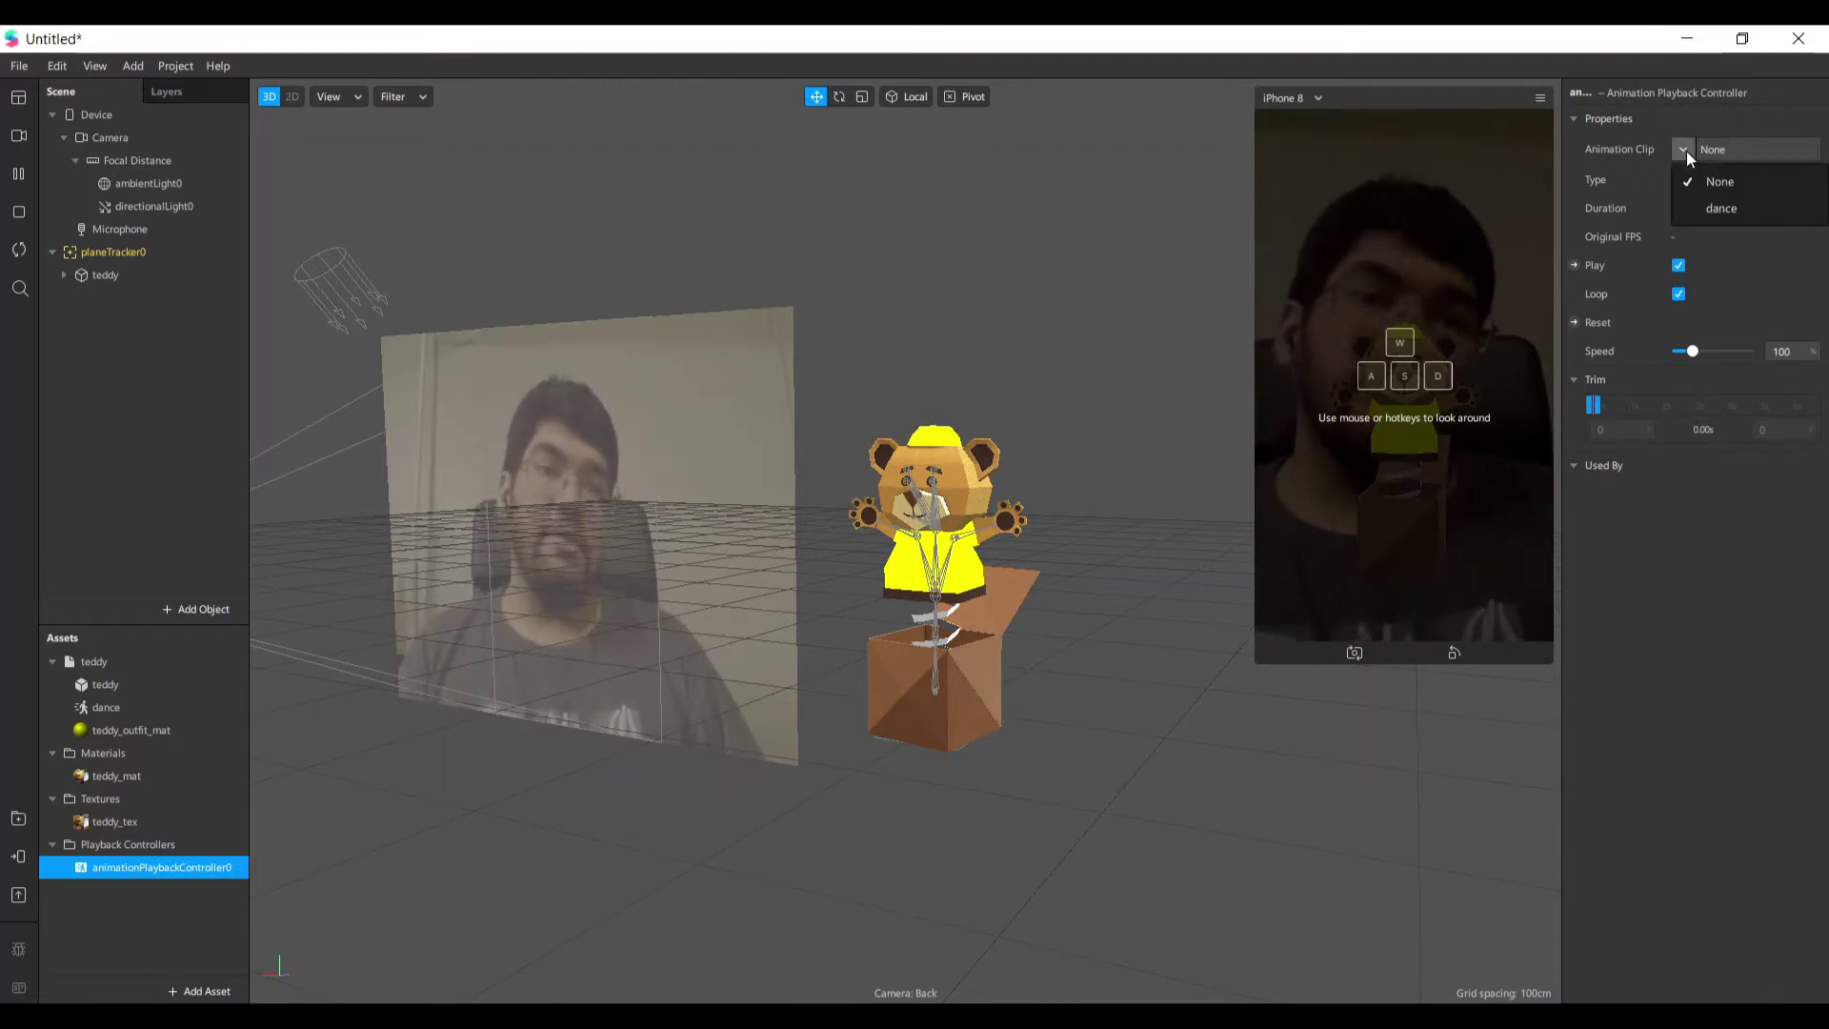
click(1730, 212)
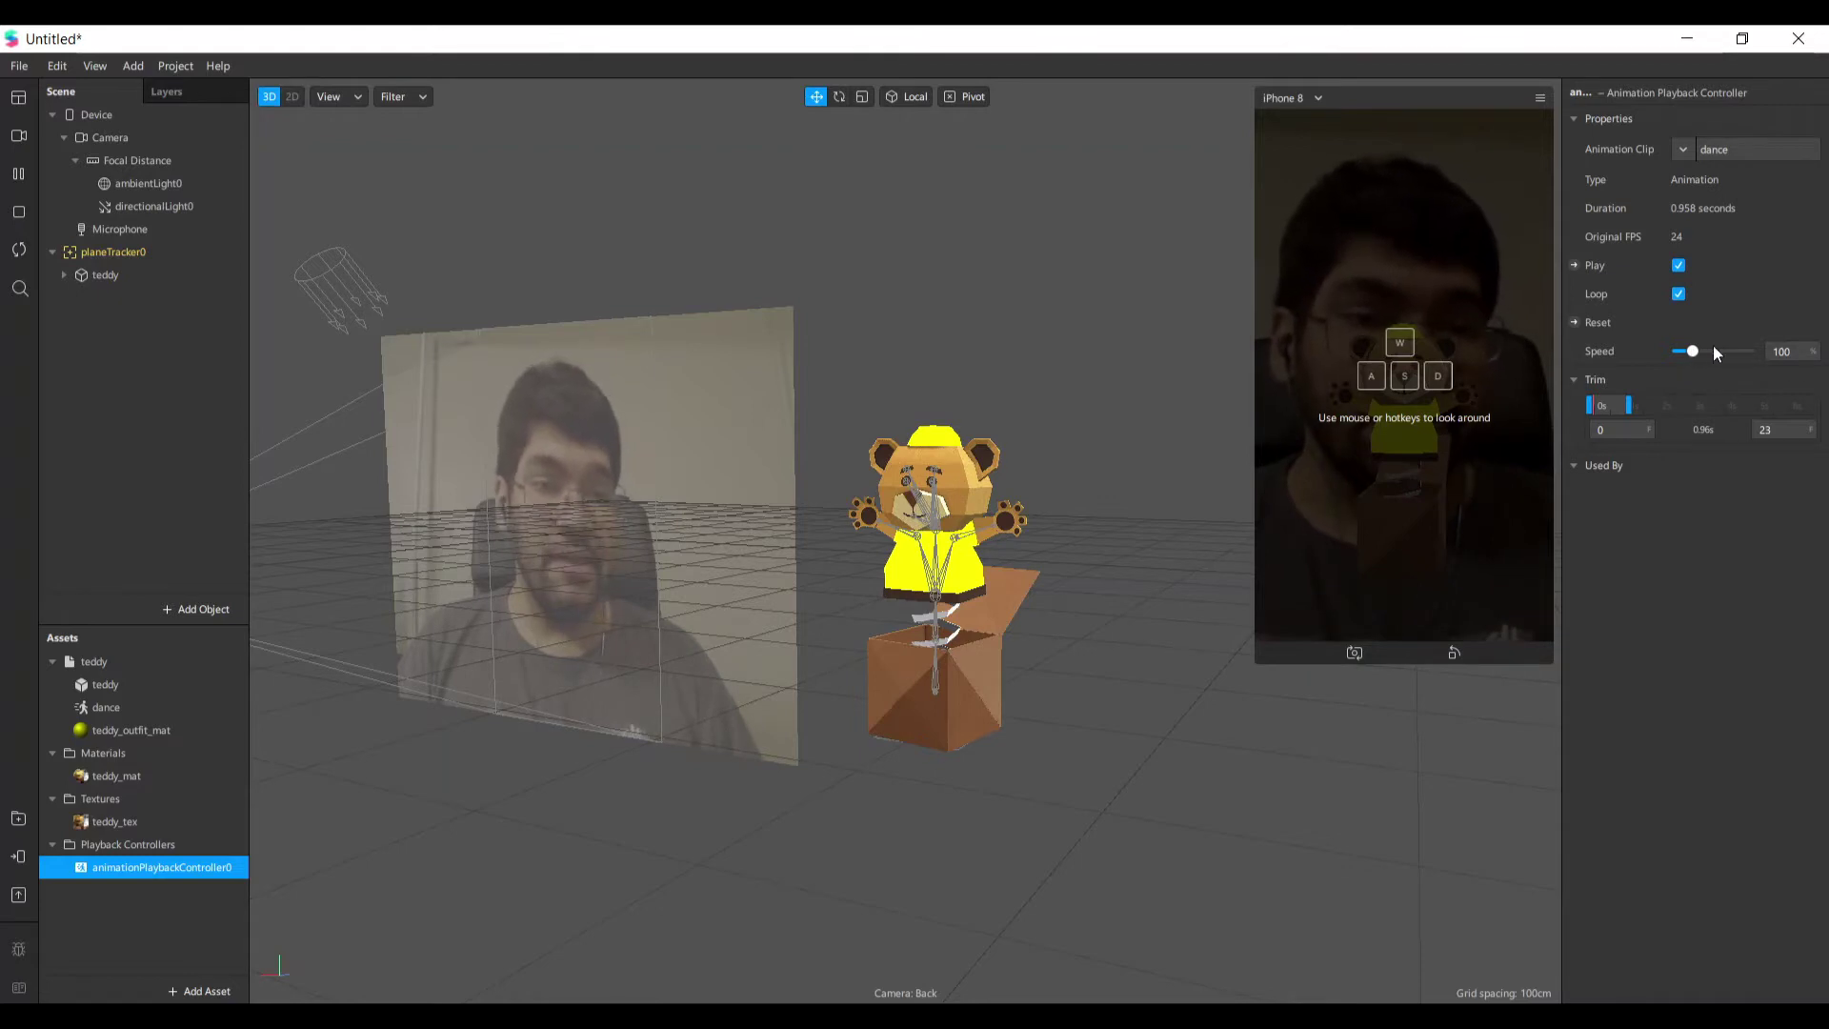
Assign animationPlaybackController0 as the animation of the teddy object under planeTracker0.
drag(665, 626, 970, 615)
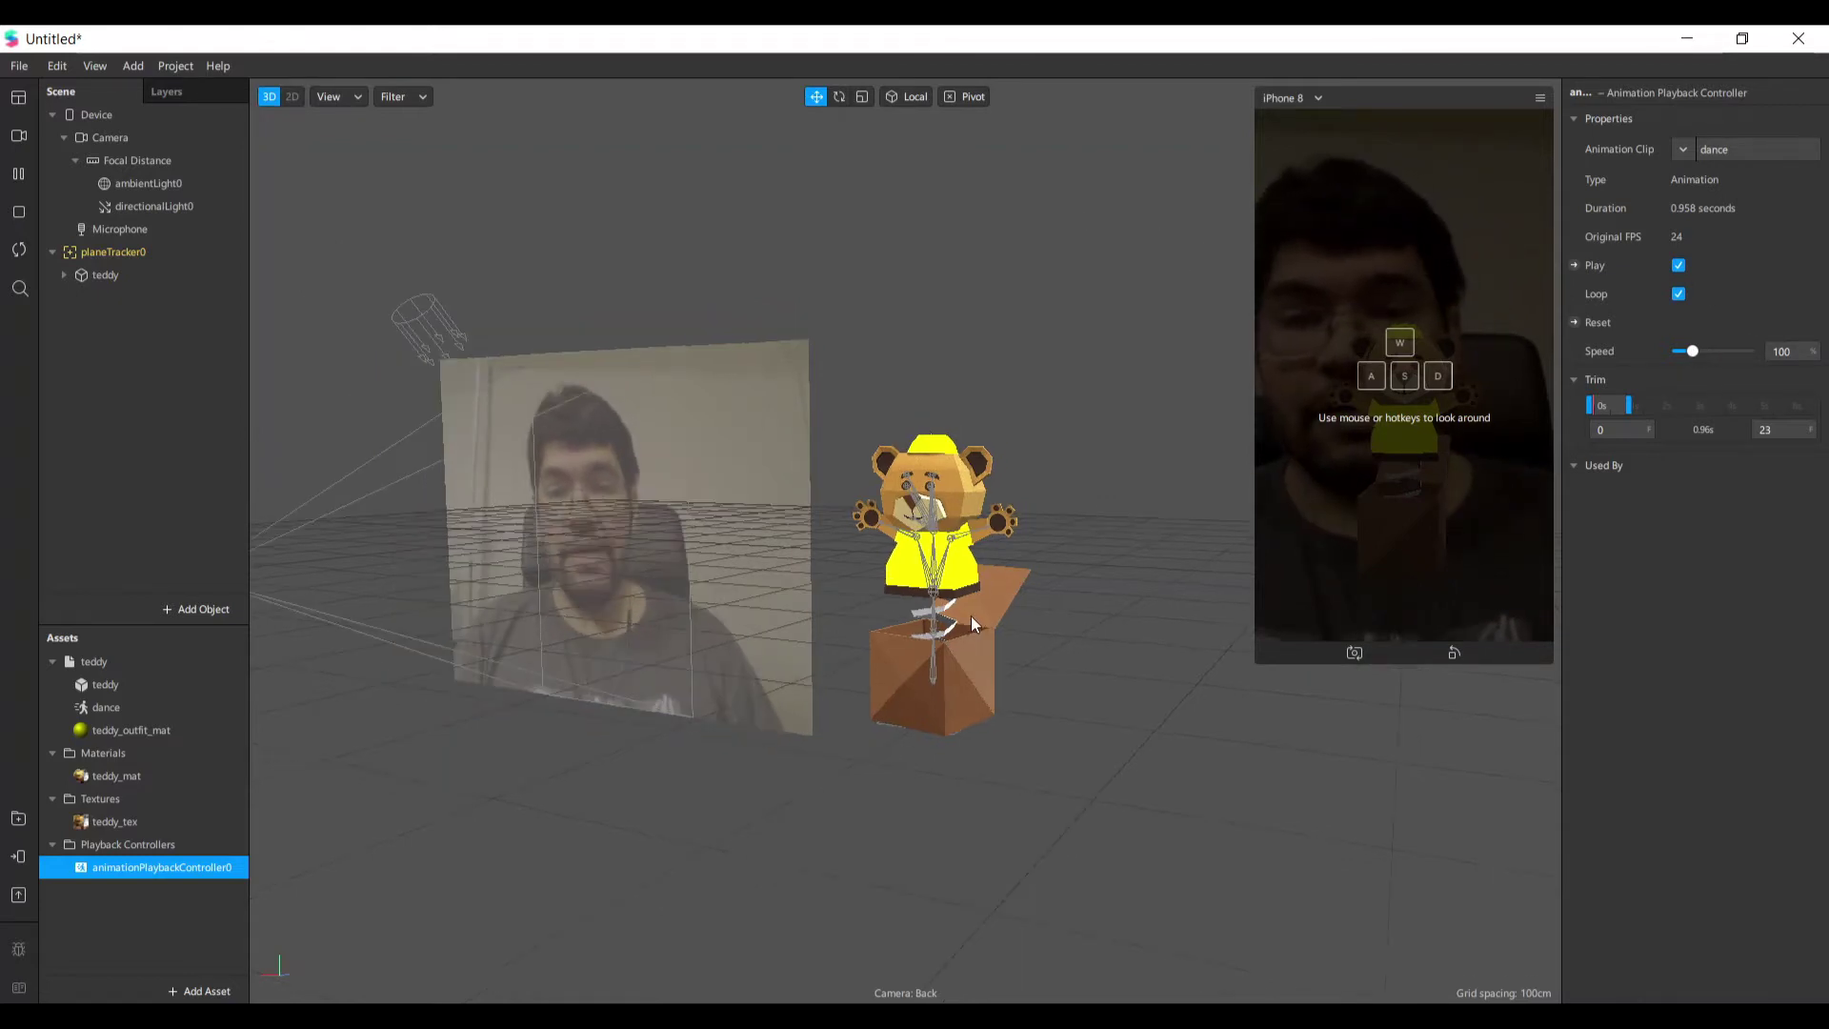
scroll(974, 606, up, 3)
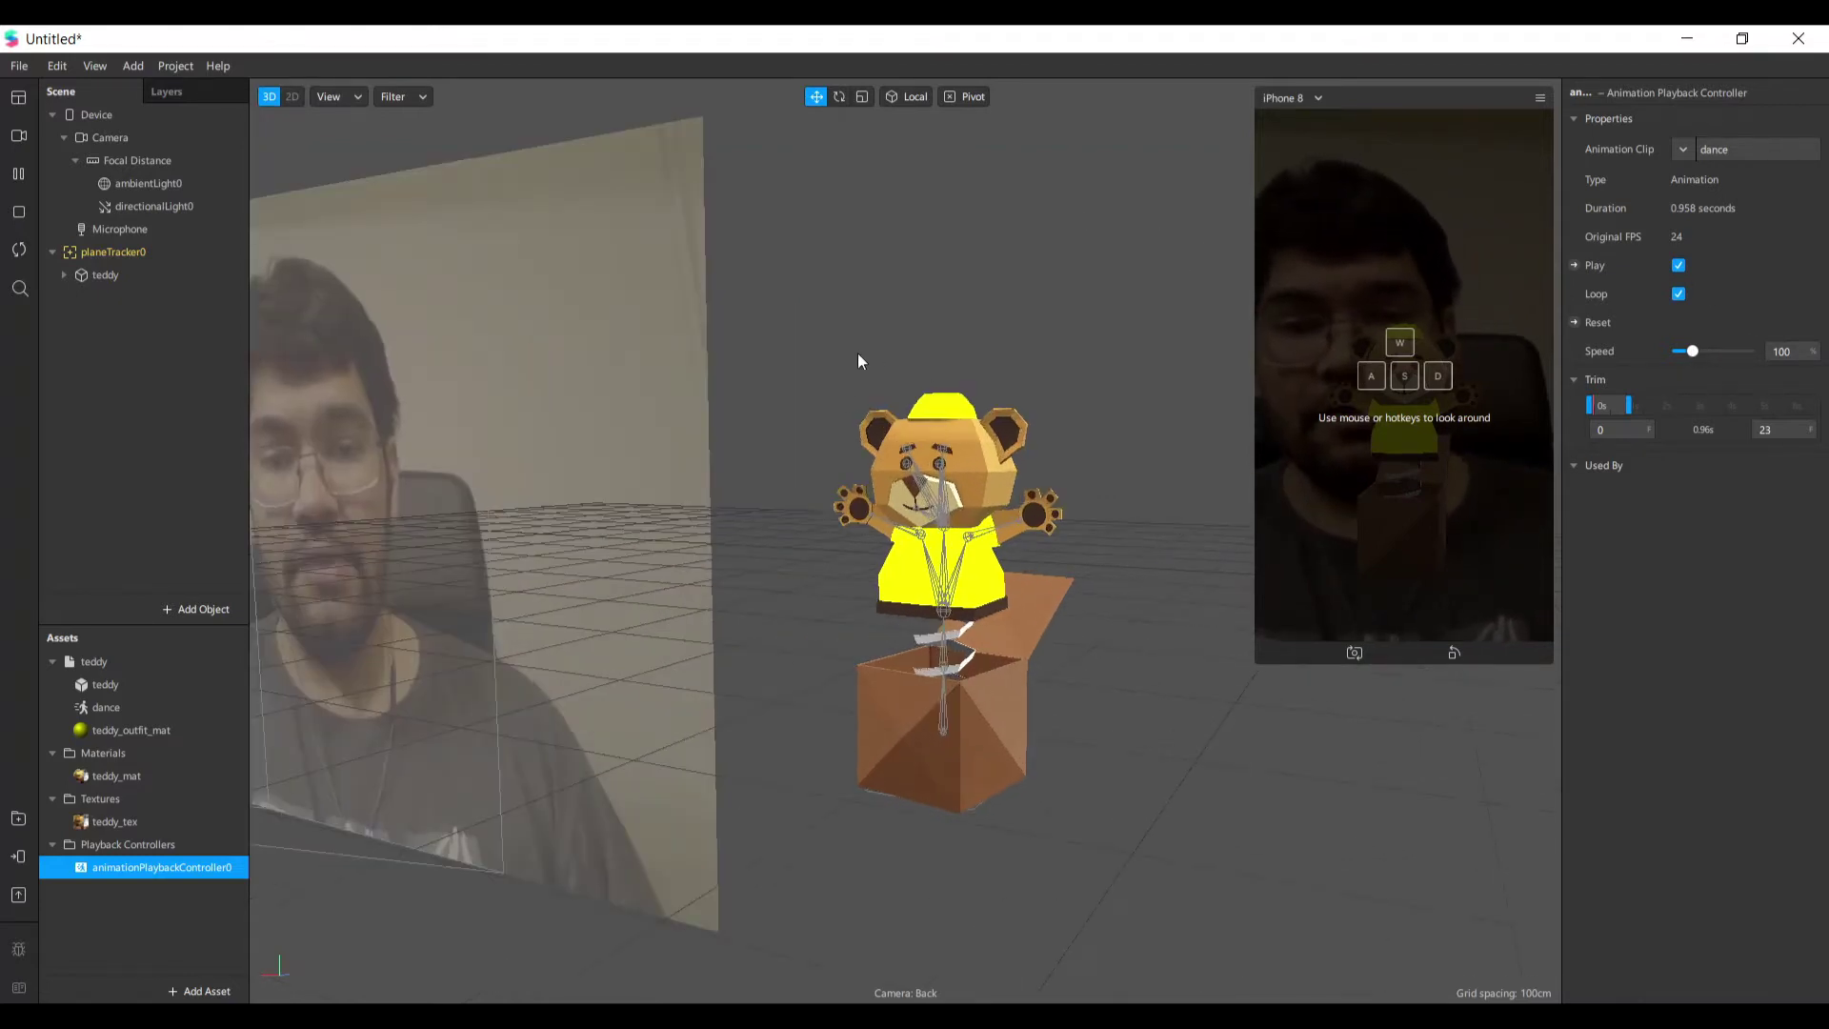
drag(963, 457, 915, 825)
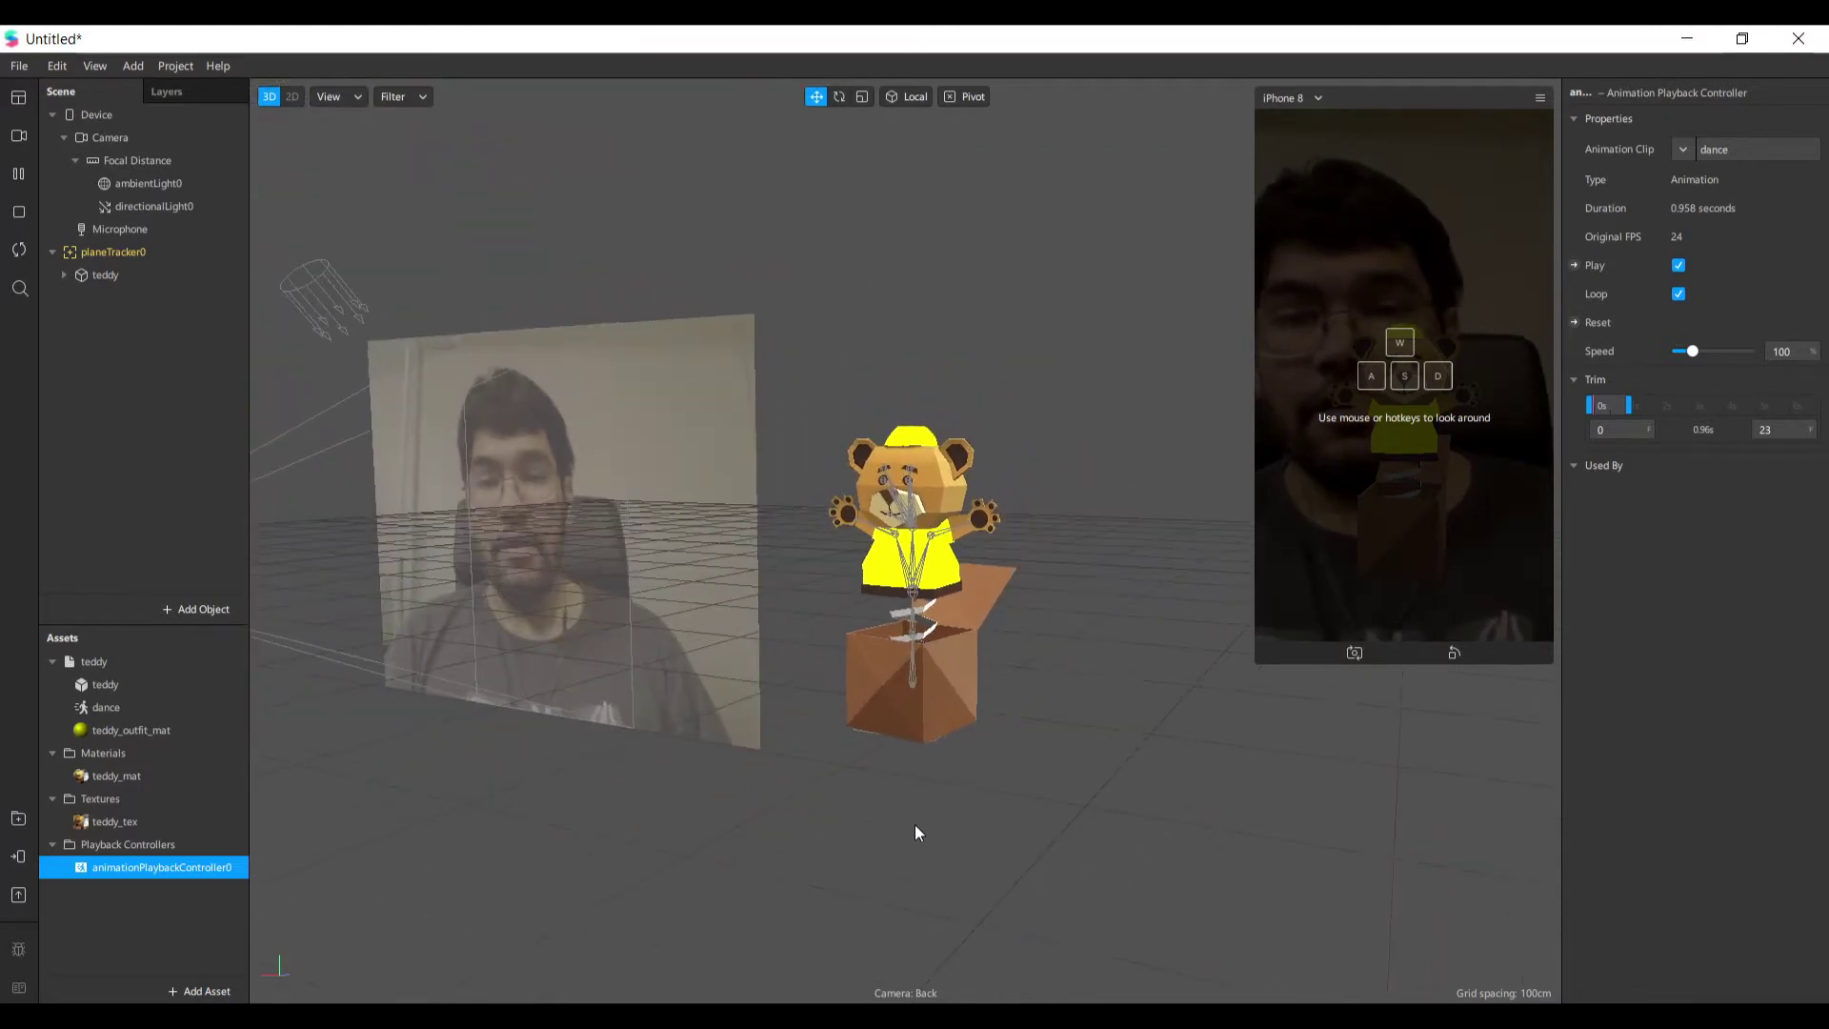
click(96, 278)
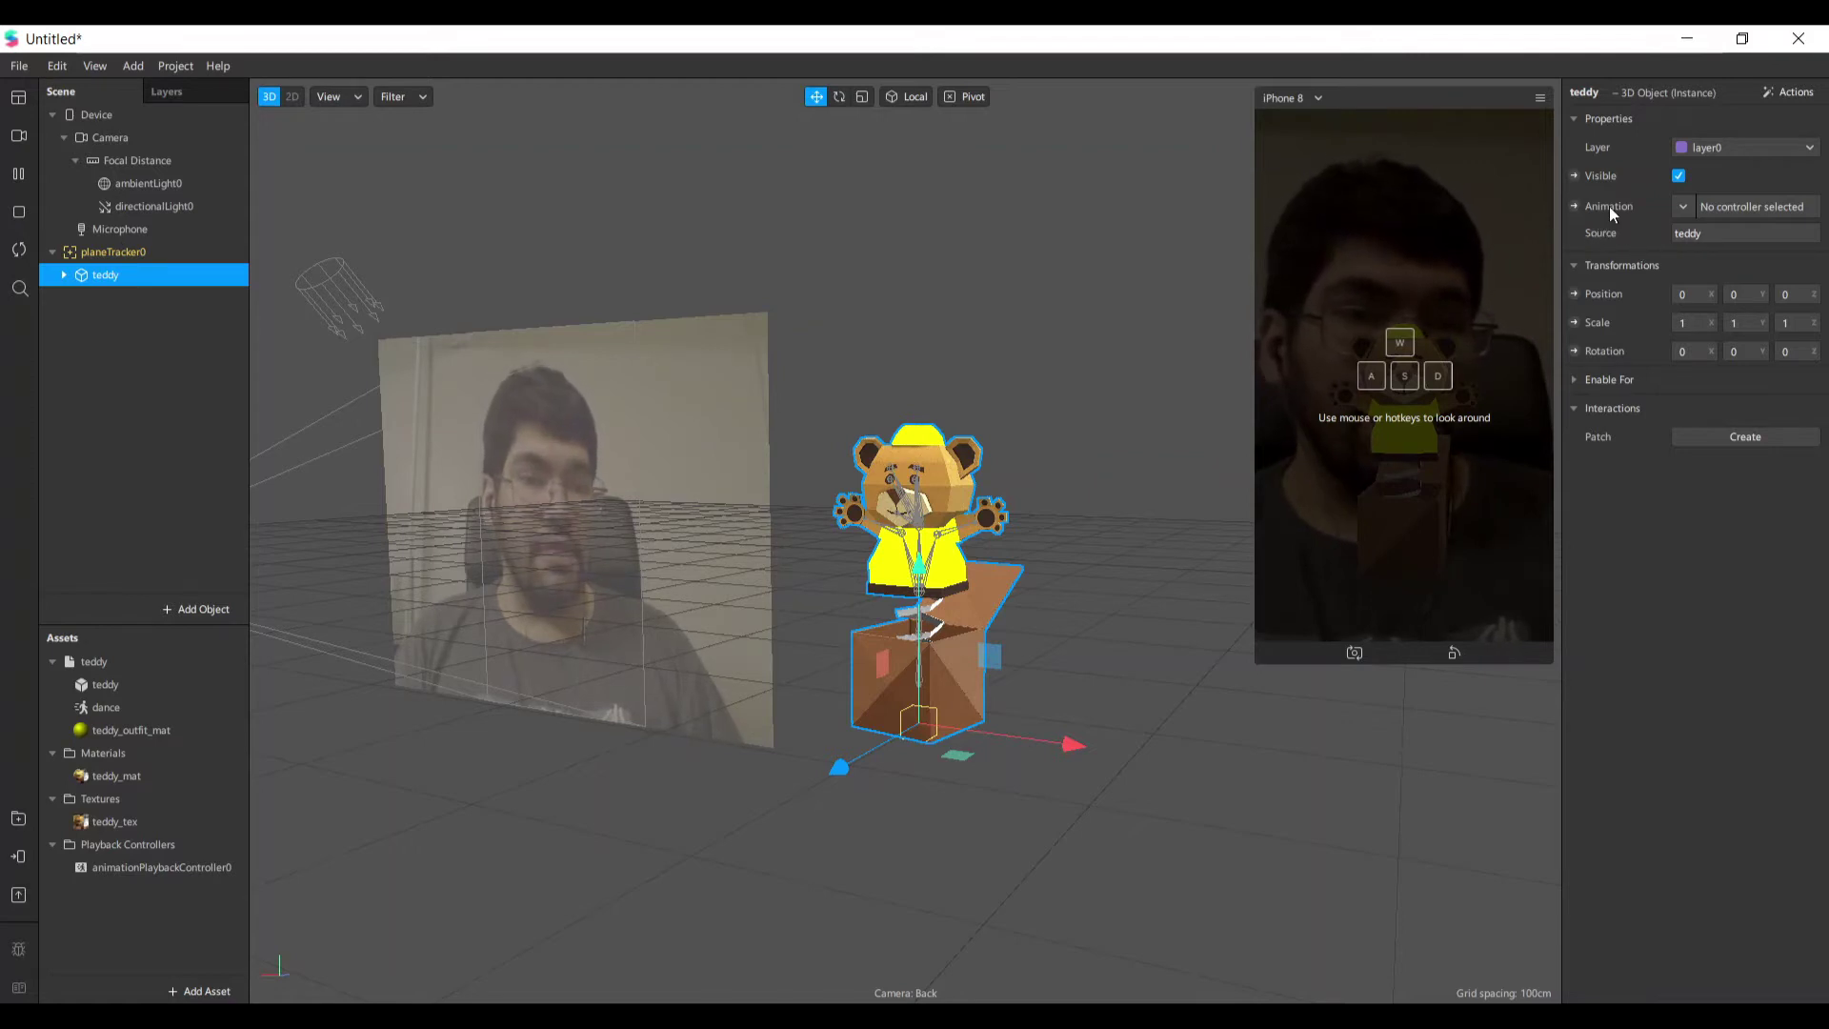
click(1685, 209)
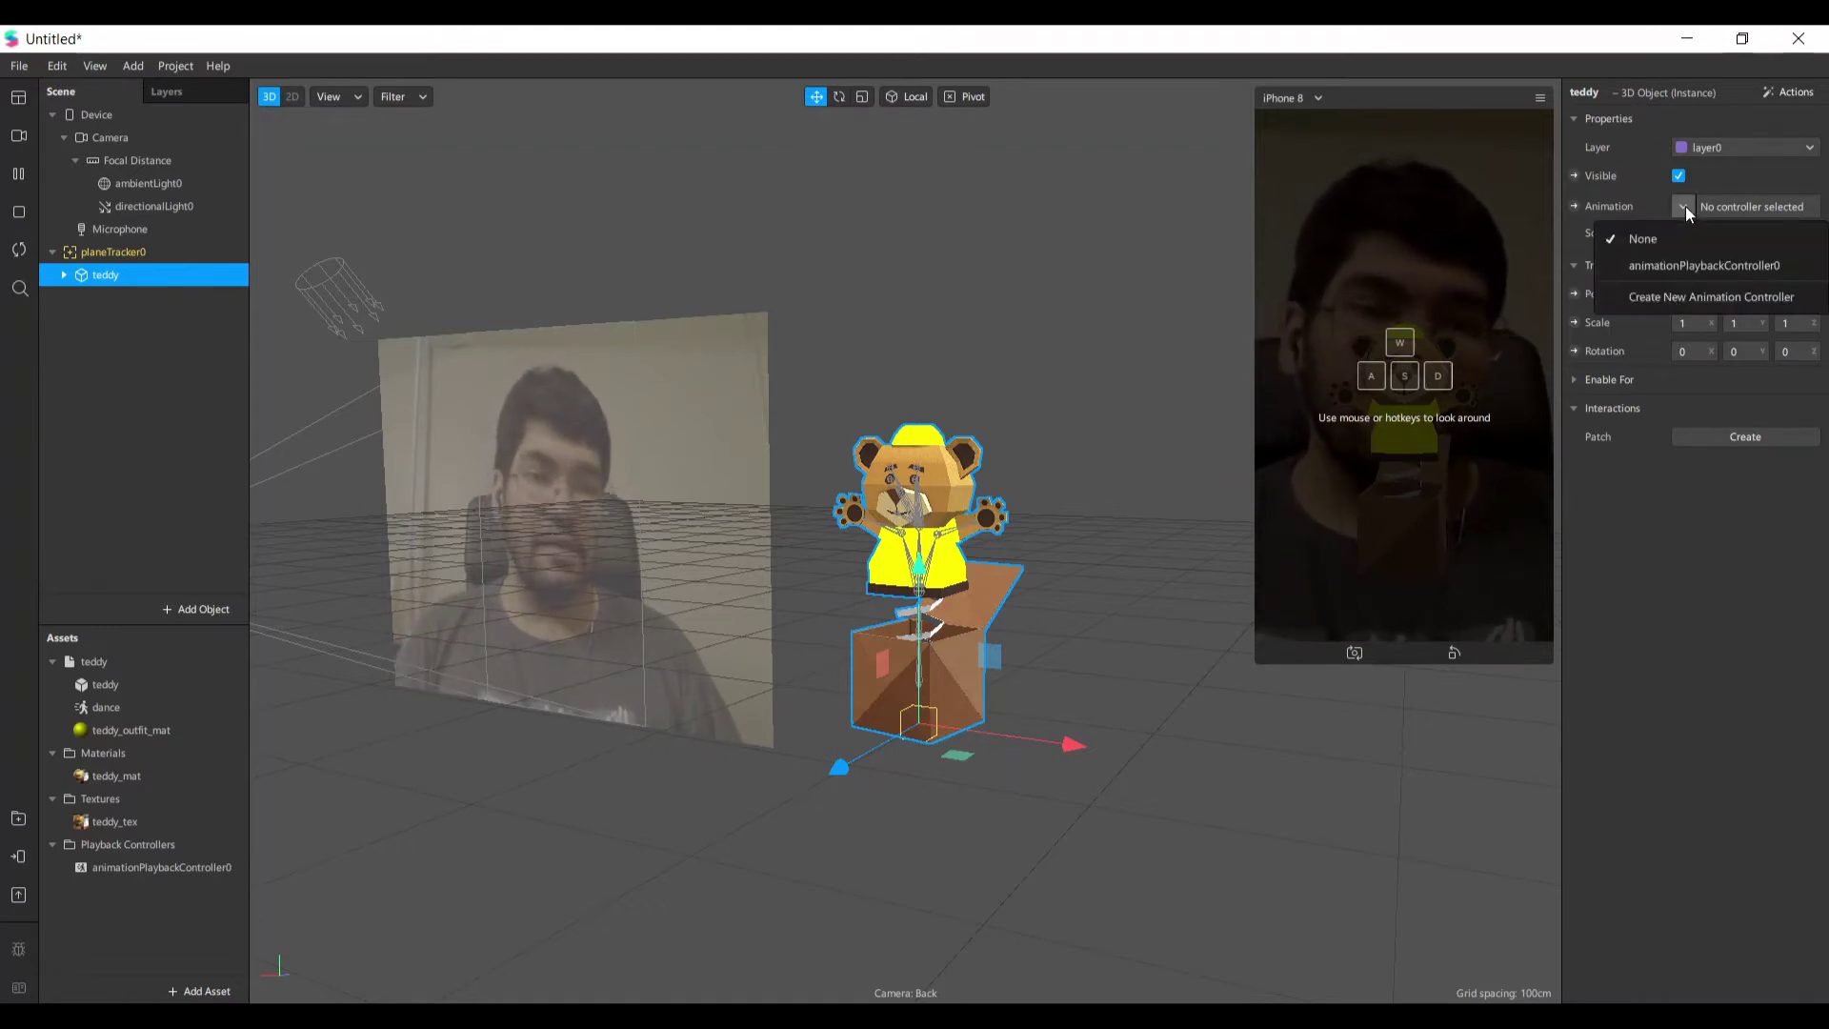
click(1761, 272)
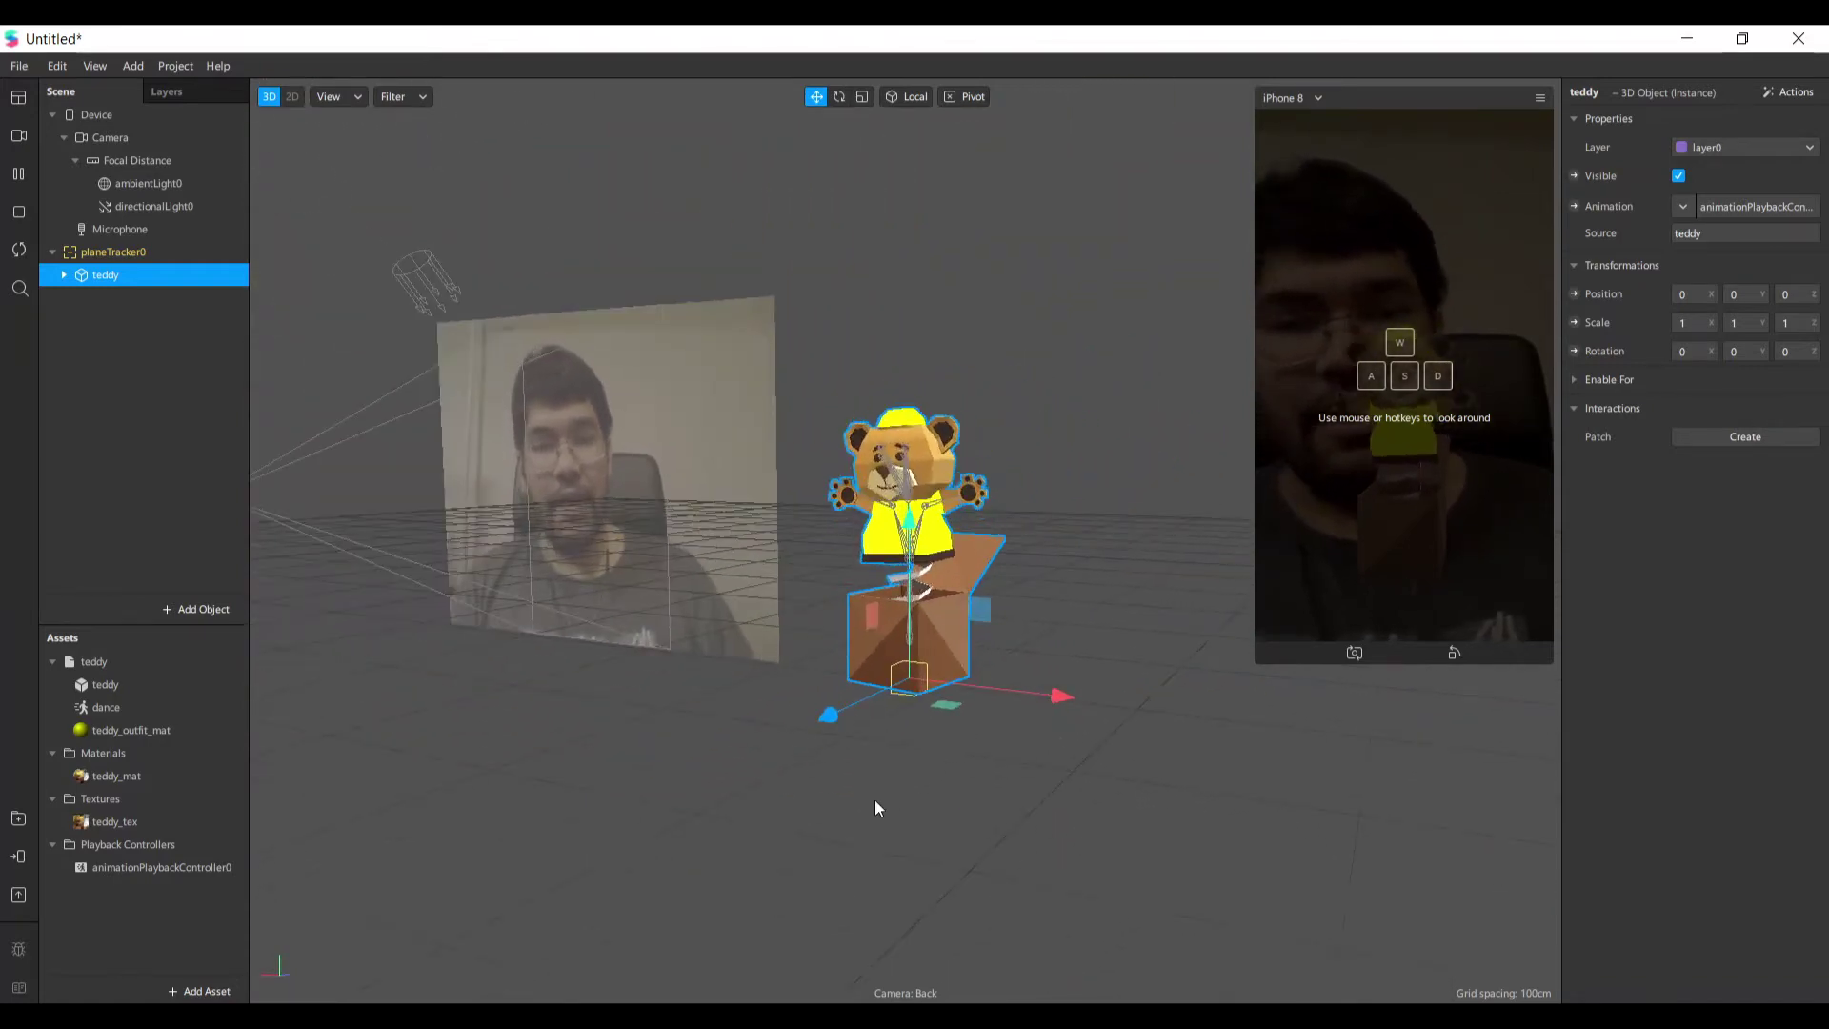
Examine the animated teddy from several angles and distances, and inspect the dance clip and the shirt mesh.
mouse_move(875, 799)
right_down()
mouse_move(688, 837)
mouse_move(863, 832)
right_up()
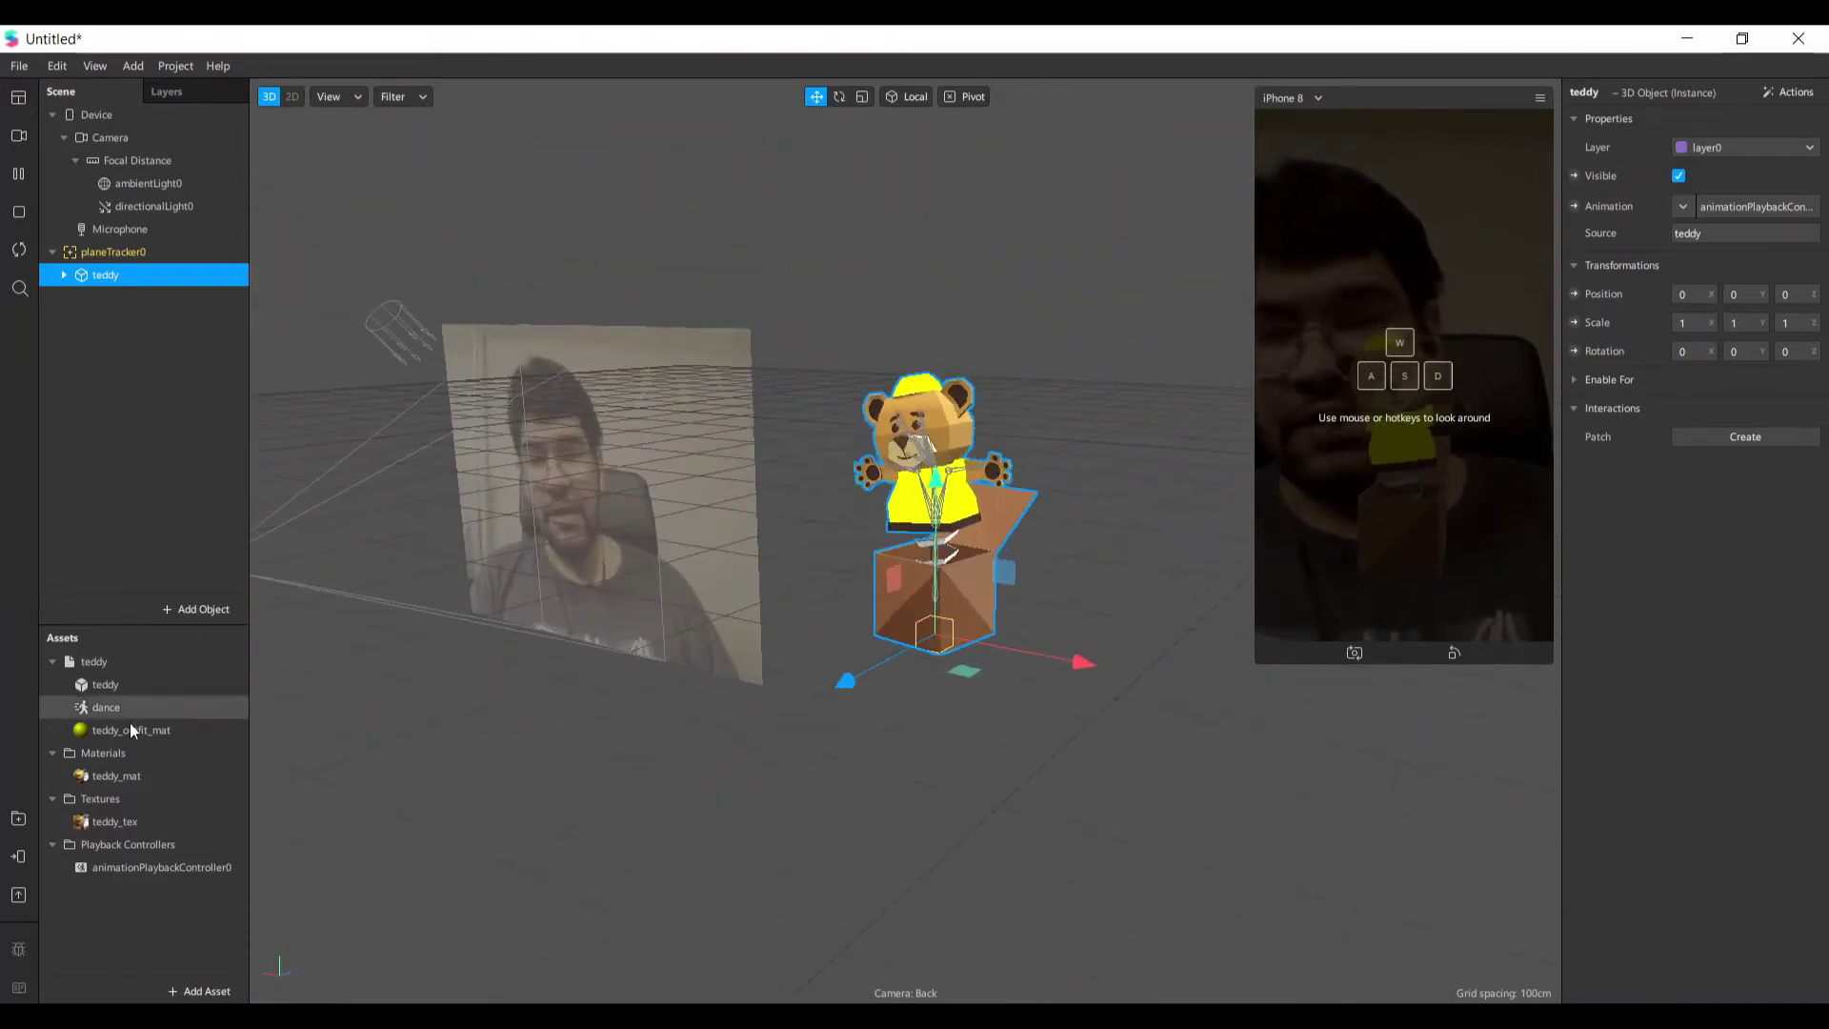
click(105, 710)
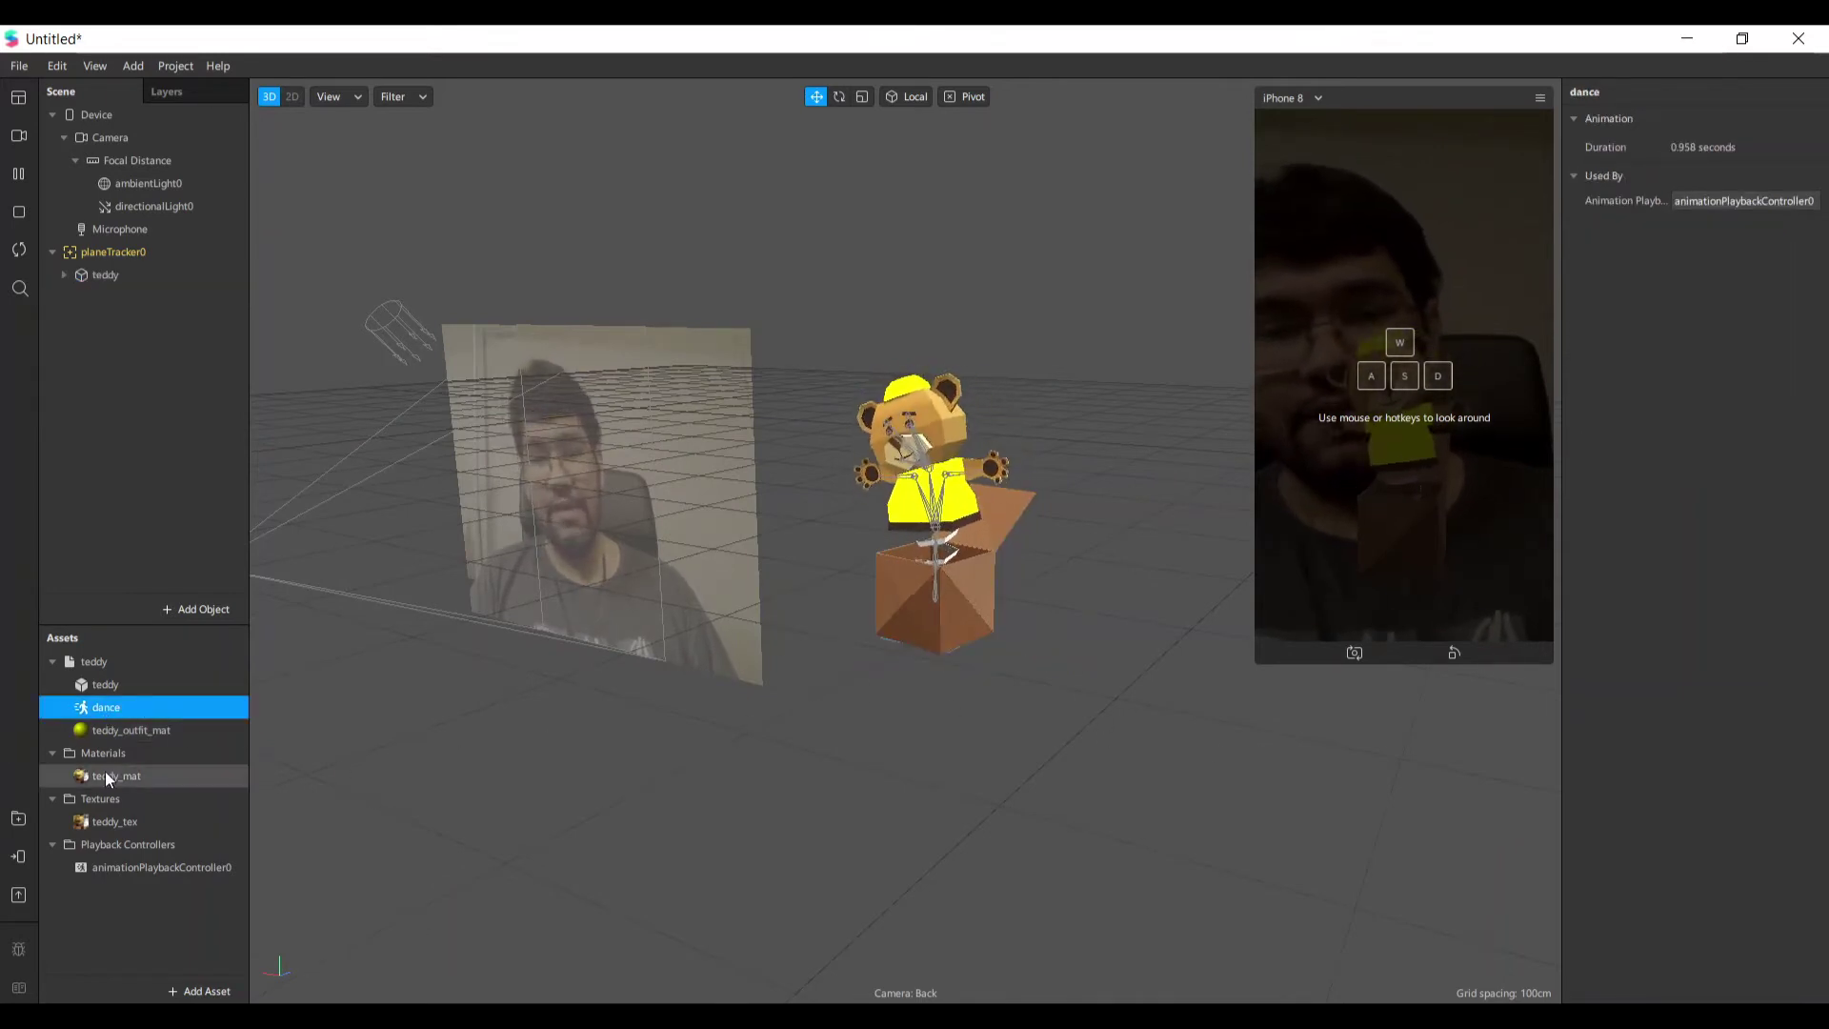
scroll(667, 658, up, 5)
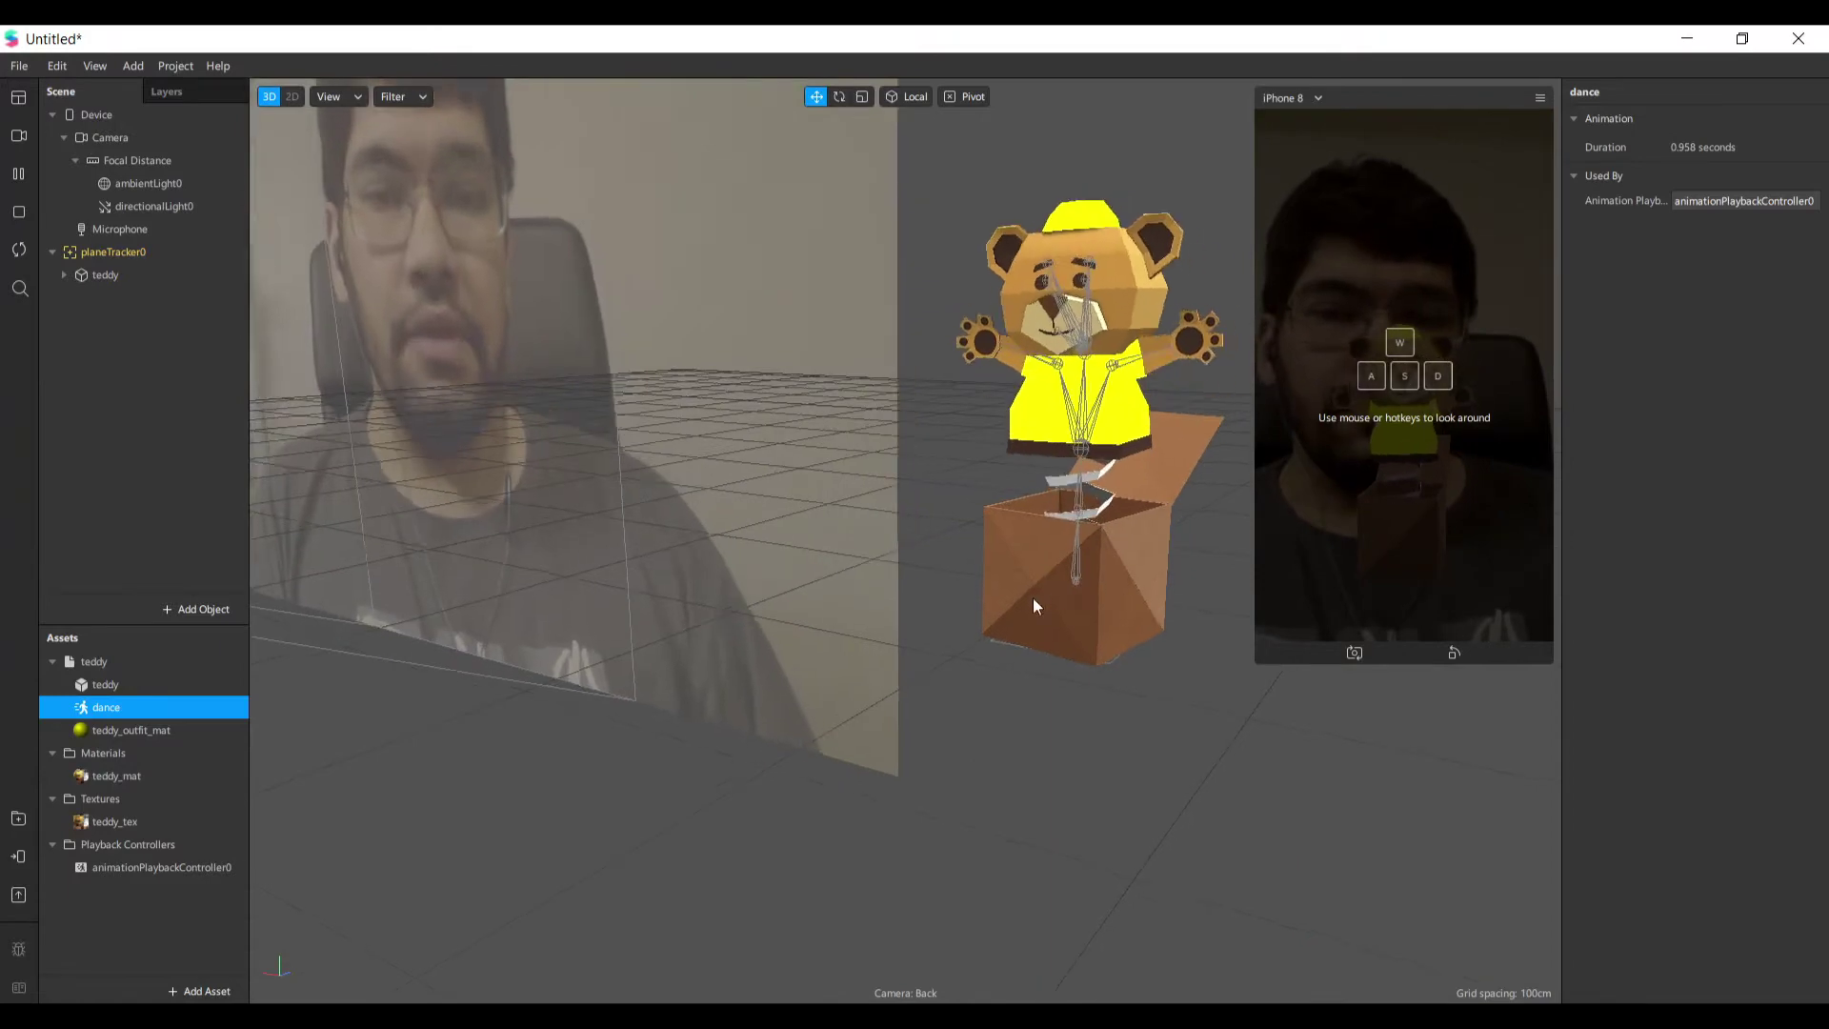
scroll(854, 617, up, 5)
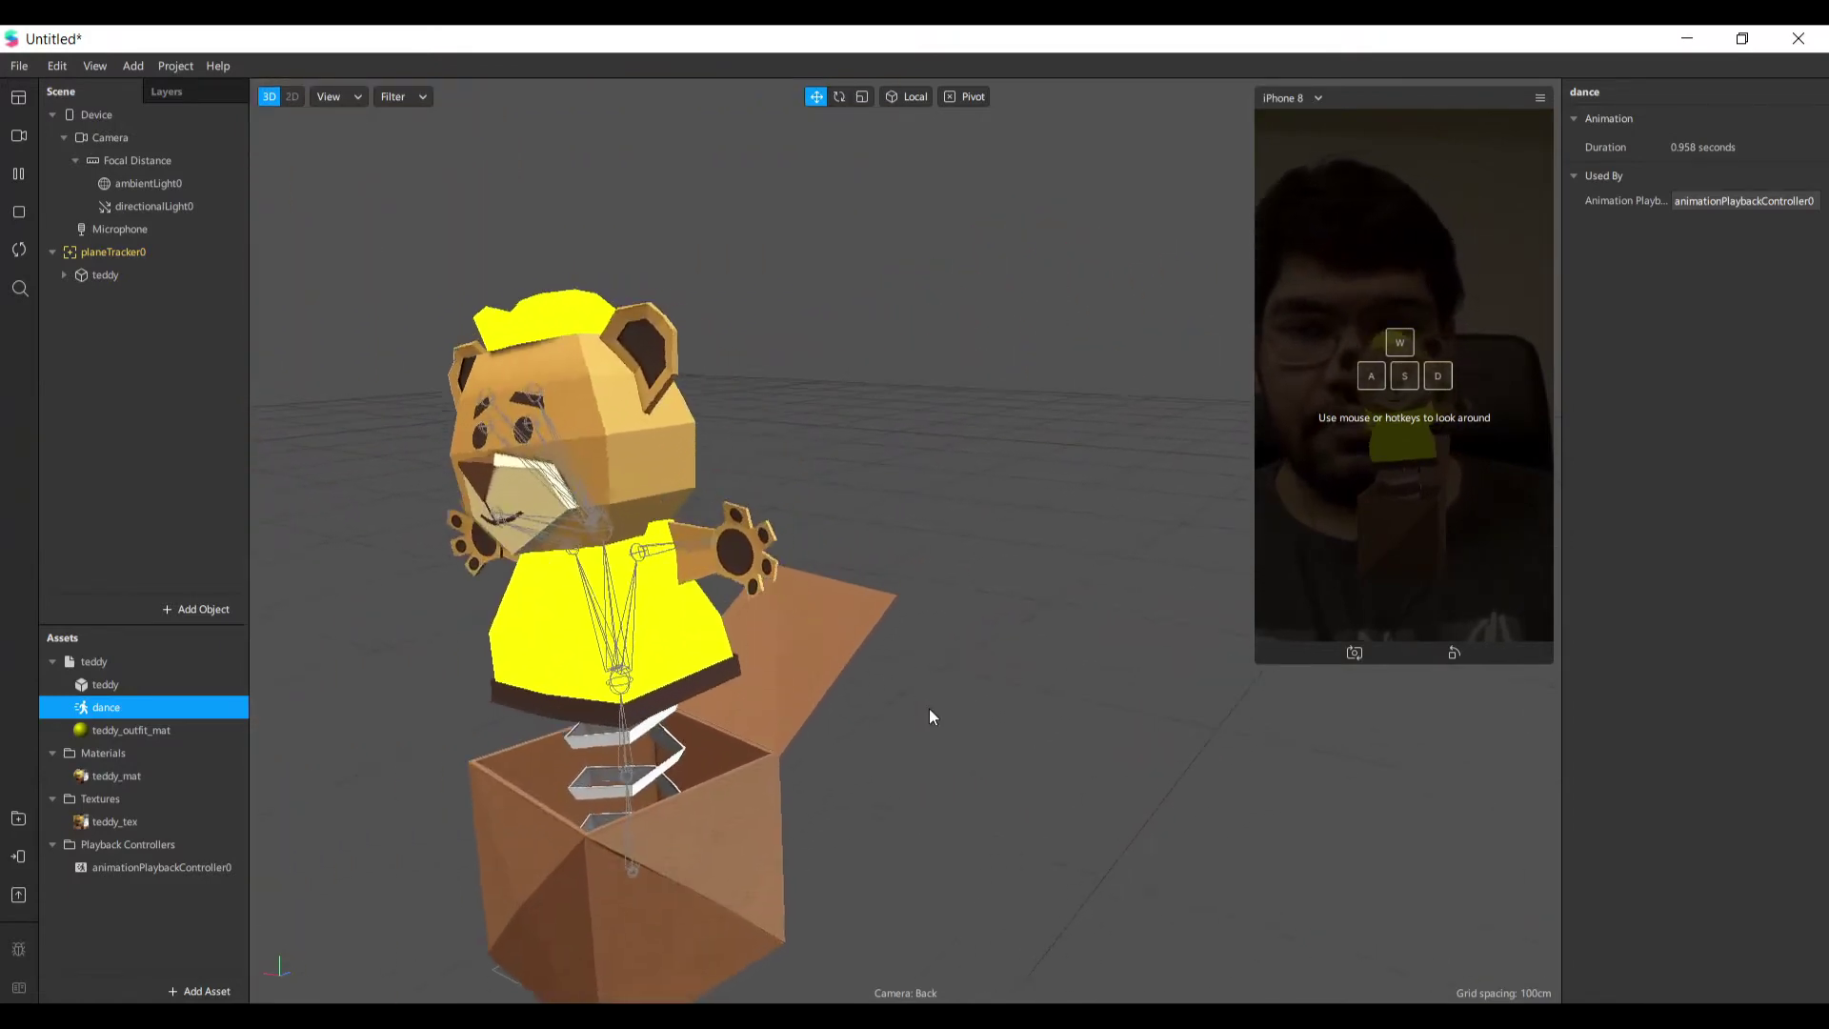
scroll(1007, 740, up, 2)
scroll(1010, 728, down, 3)
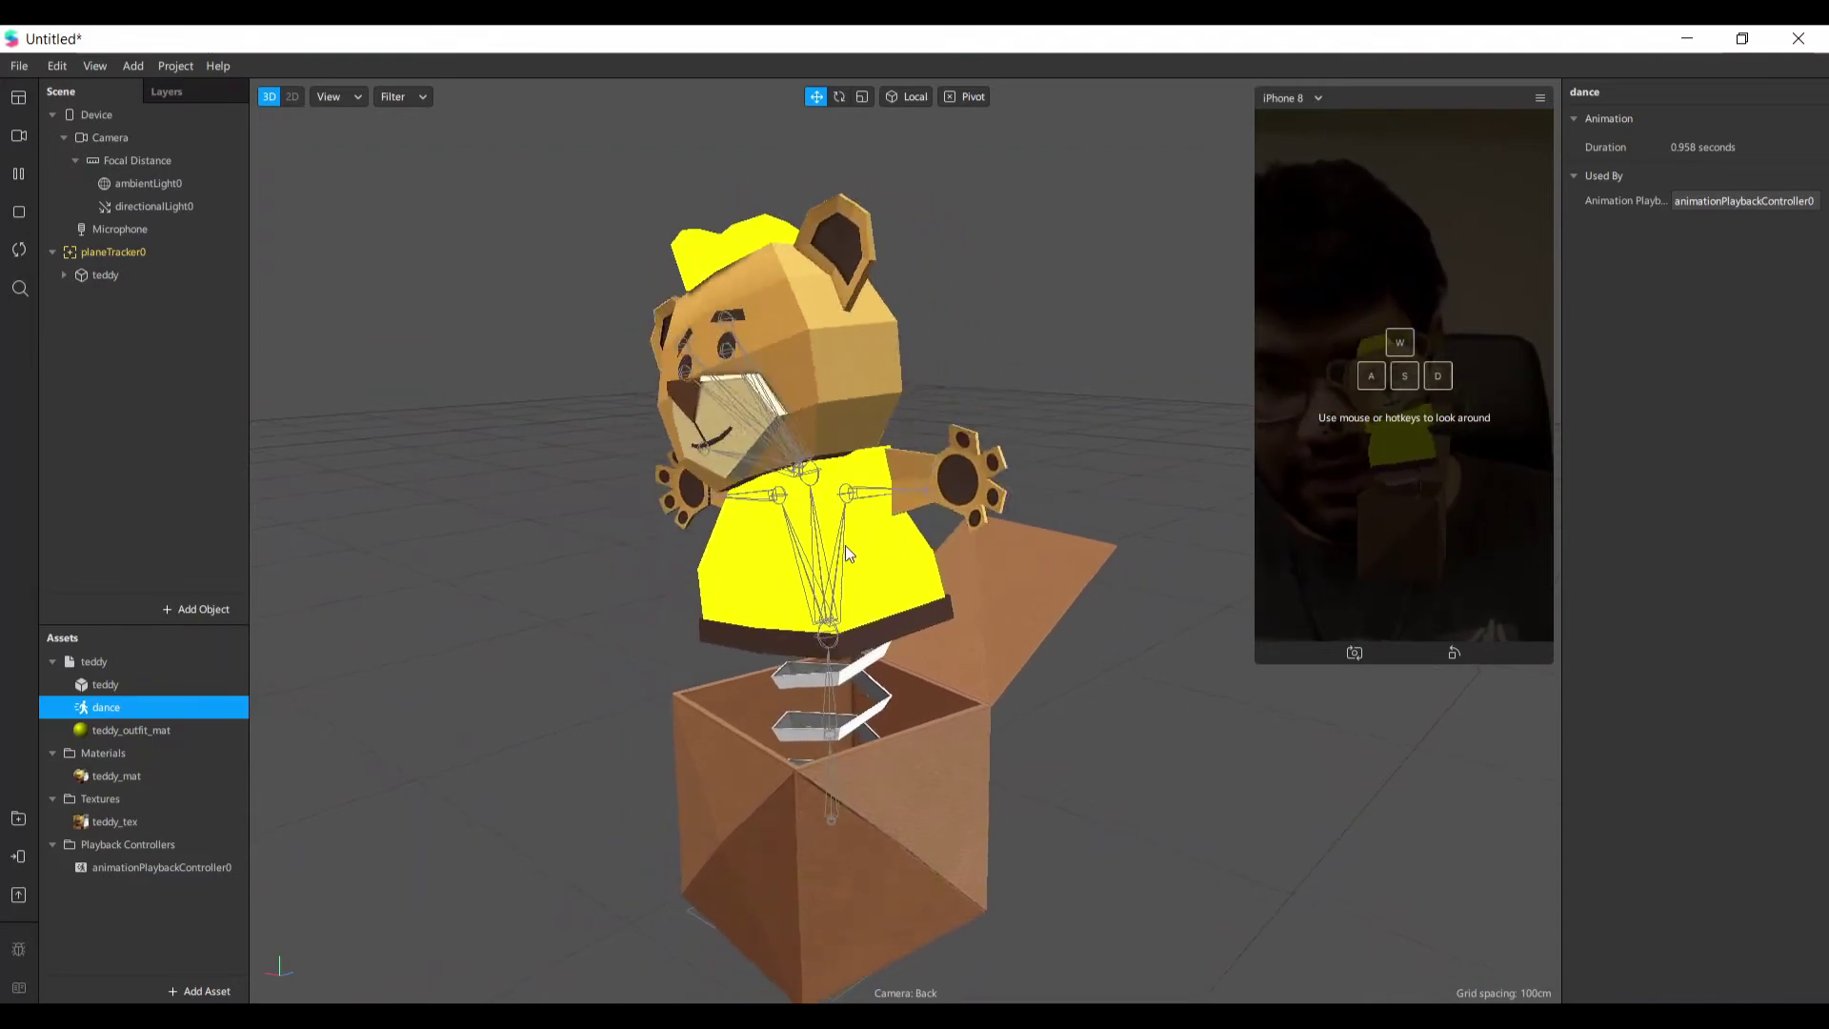
click(831, 602)
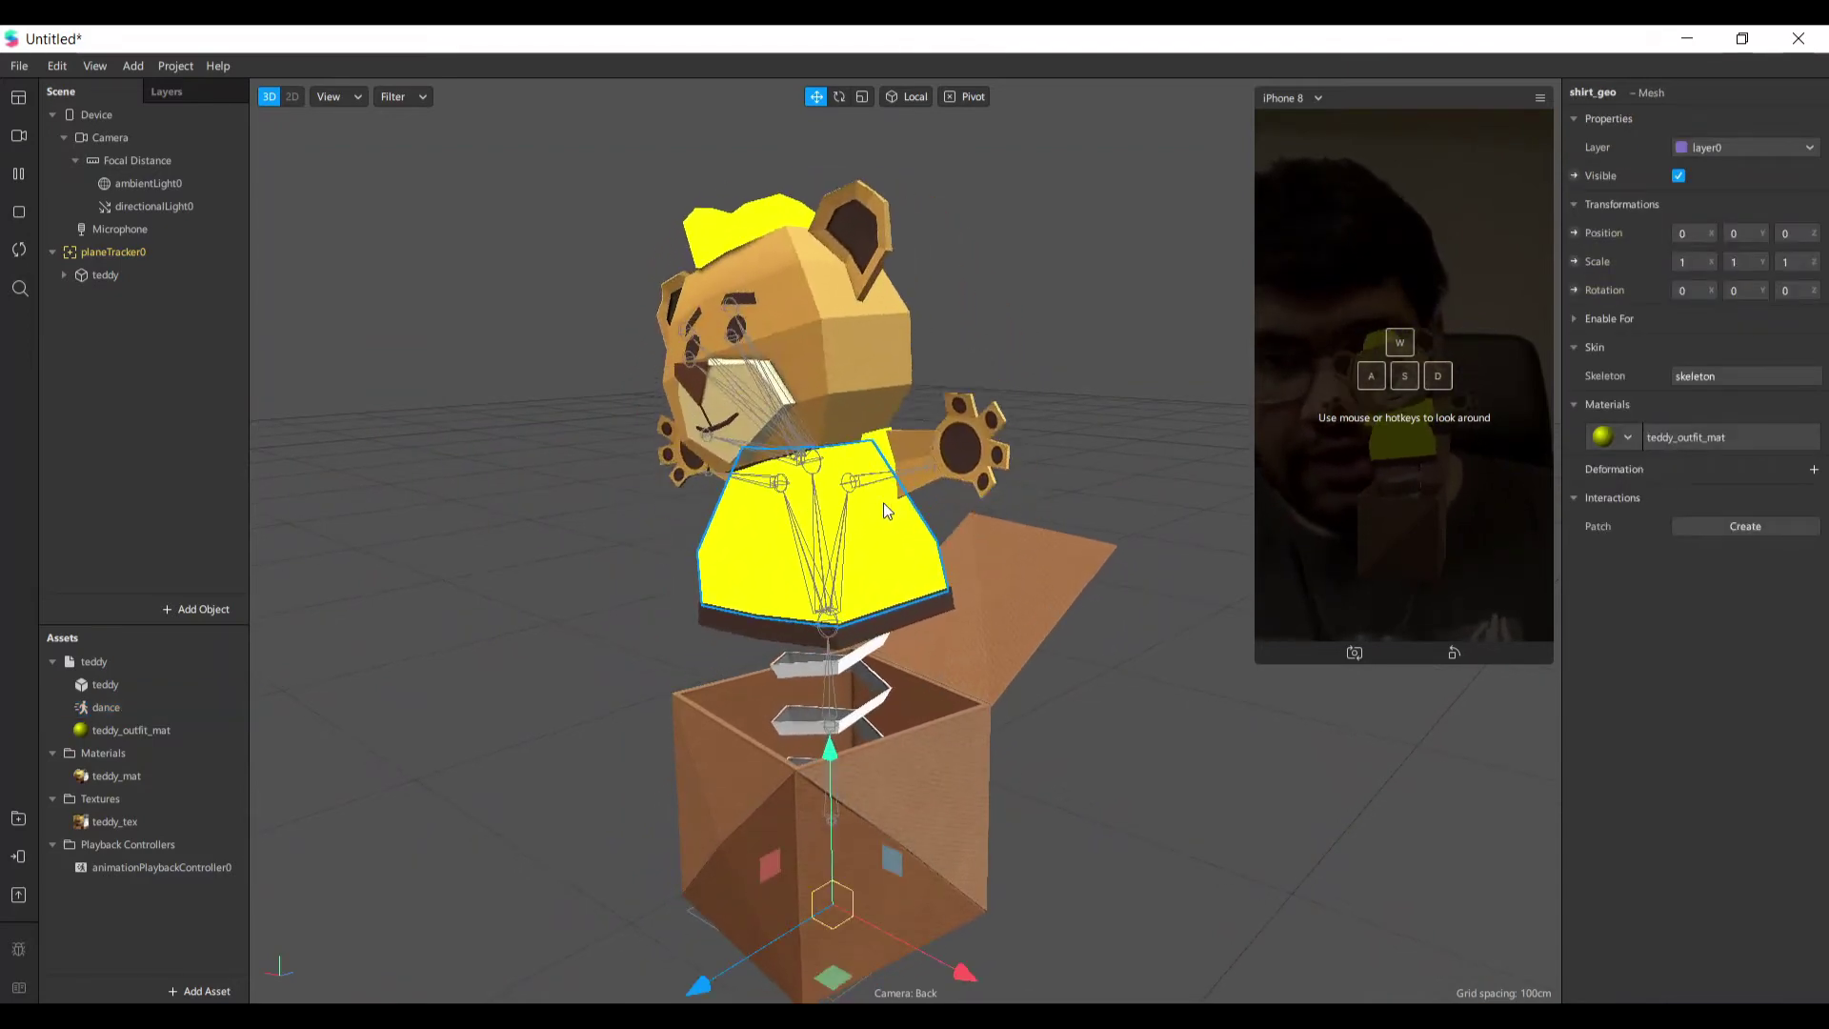
Review the dancing teddy up close and from afar, and check the properties of the dance clip.
scroll(824, 527, down, 2)
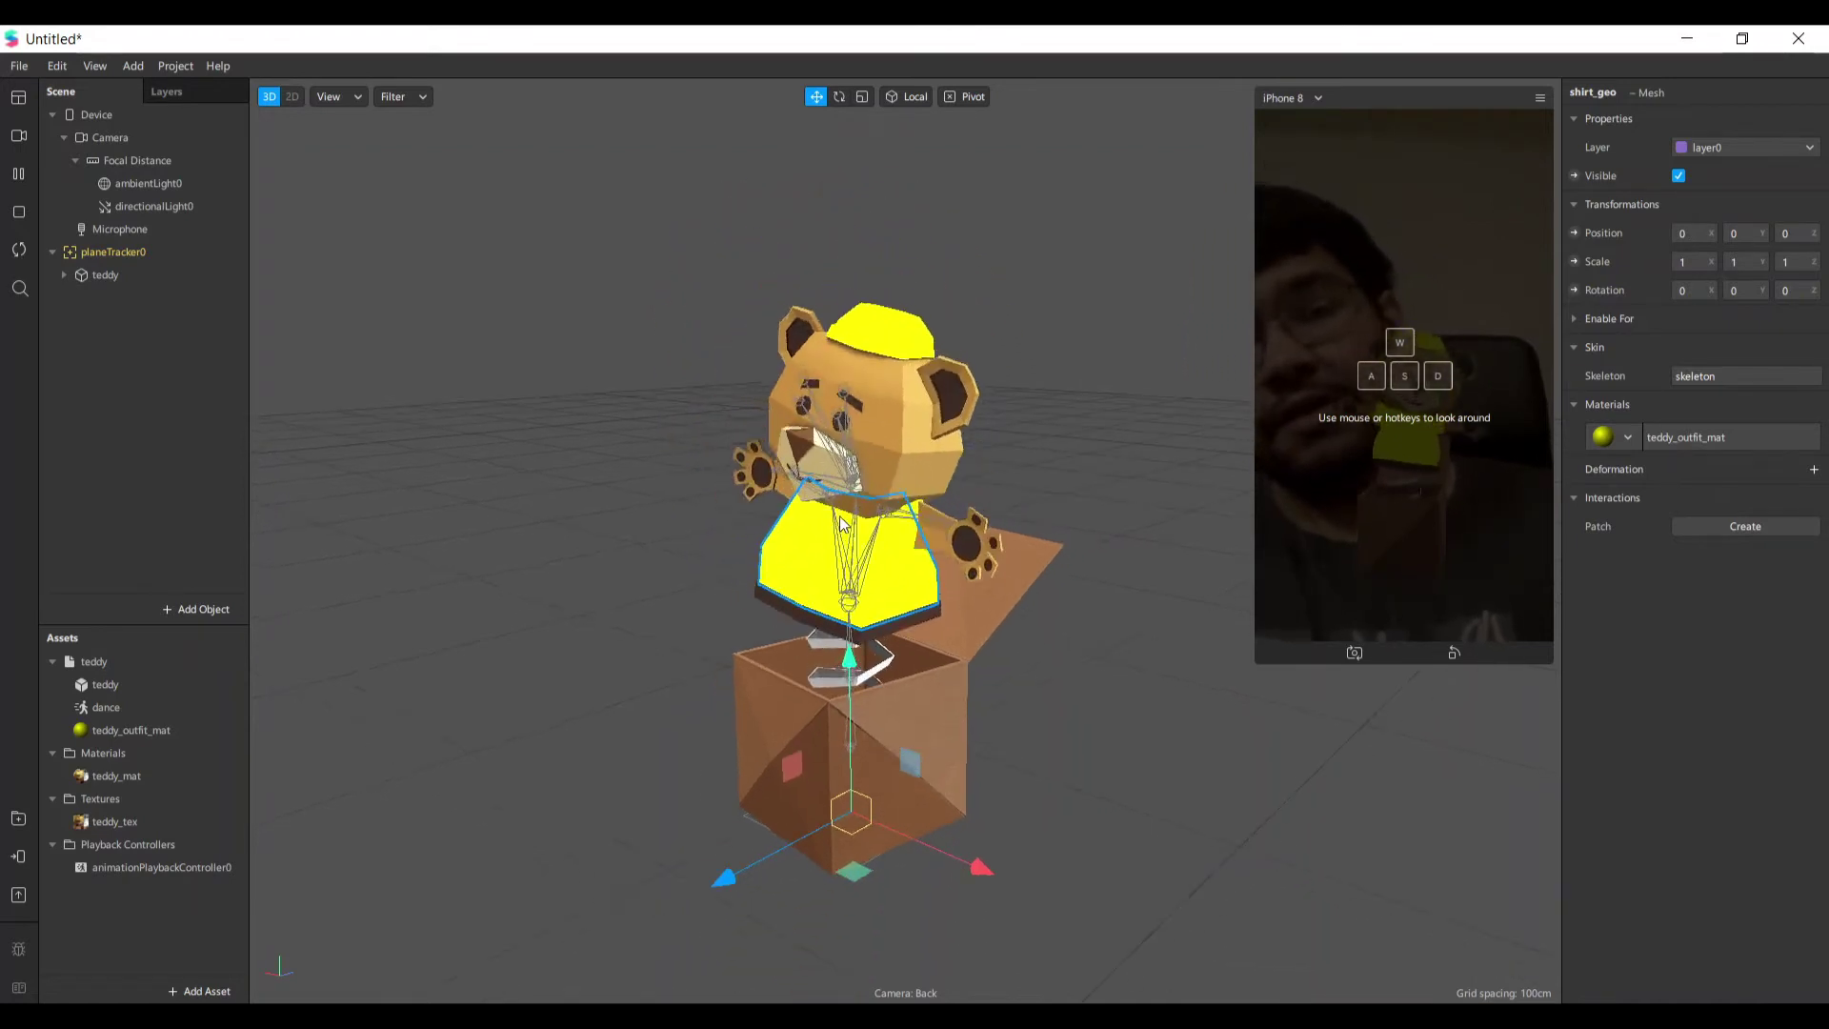
scroll(915, 540, up, 1)
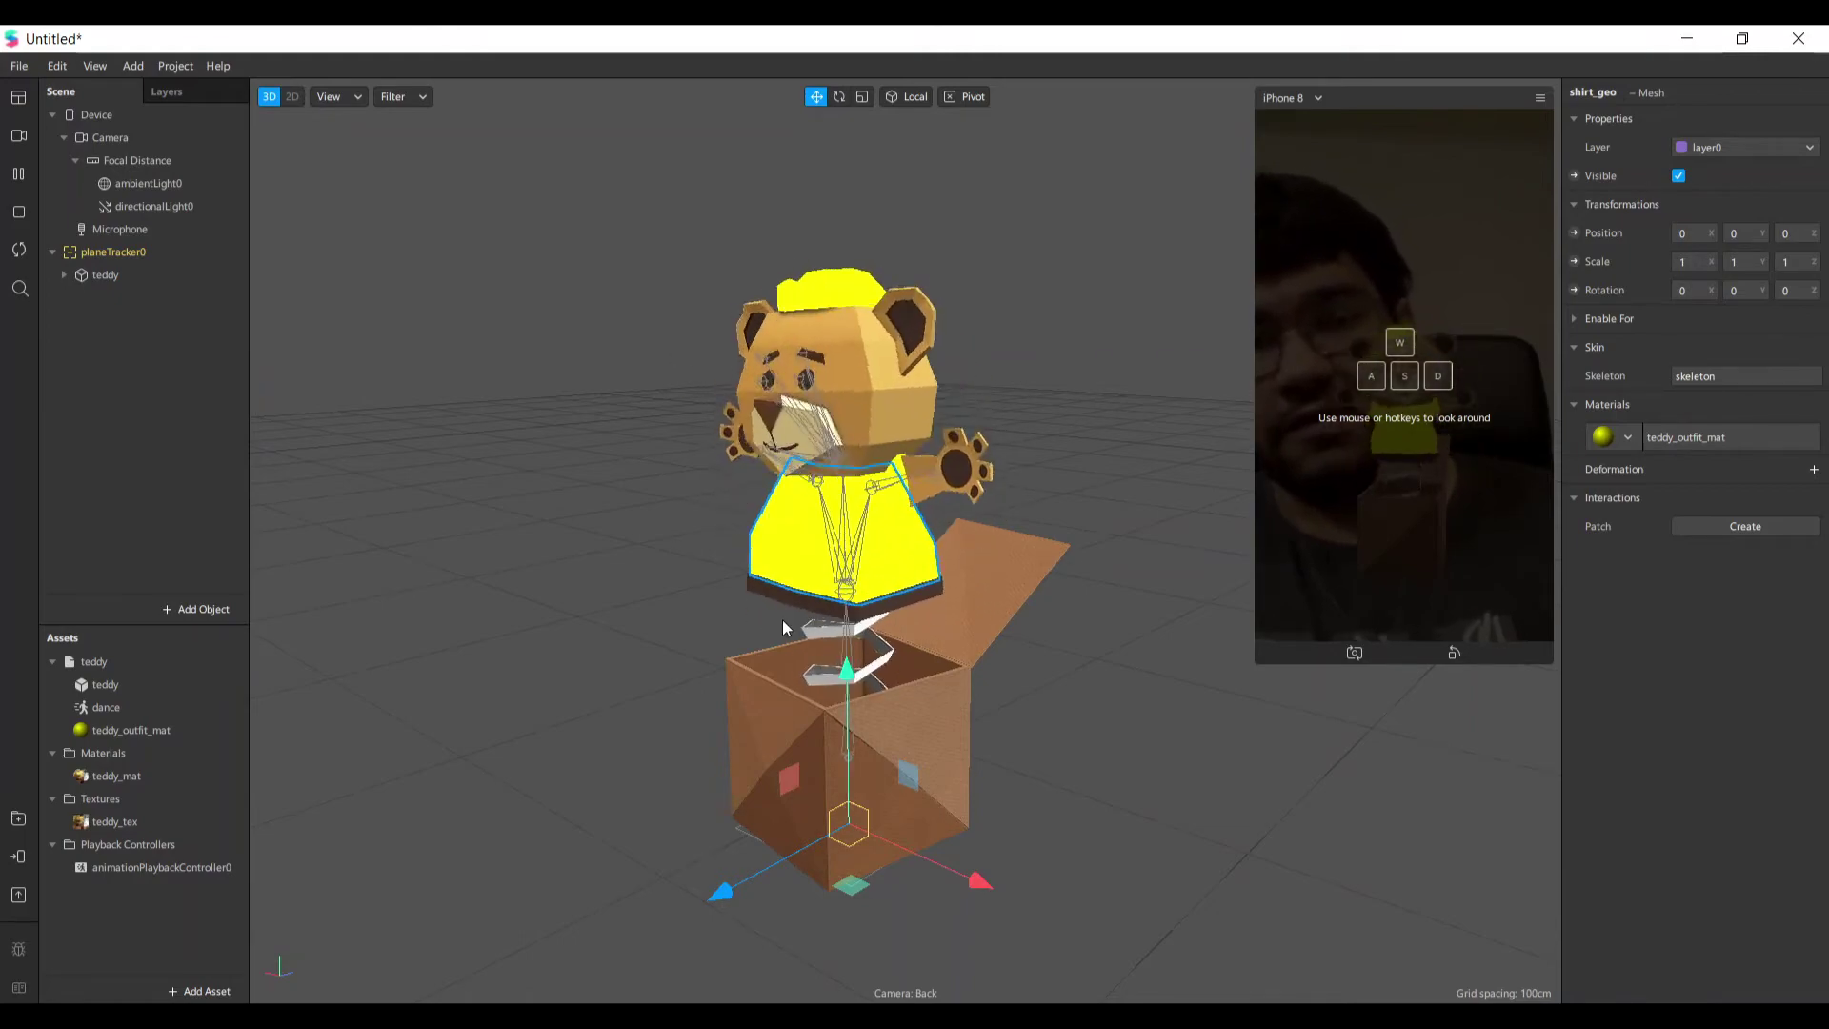
scroll(863, 776, down, 5)
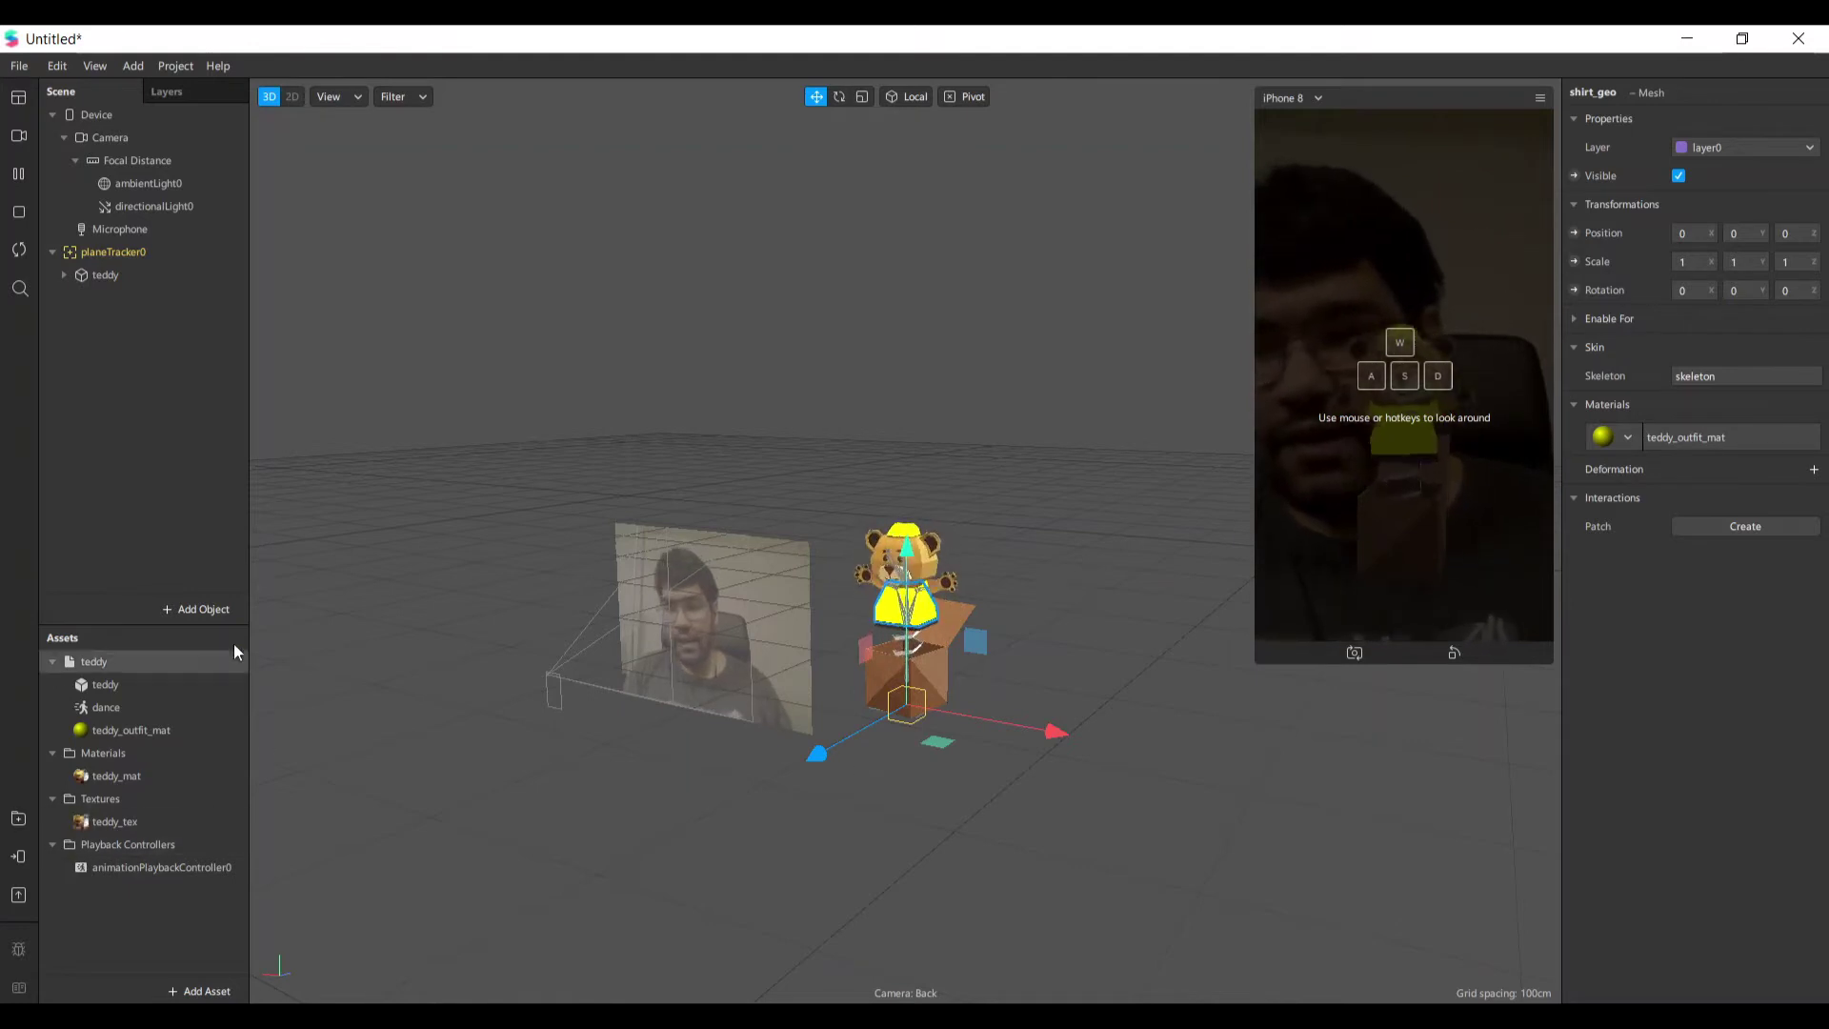
click(124, 706)
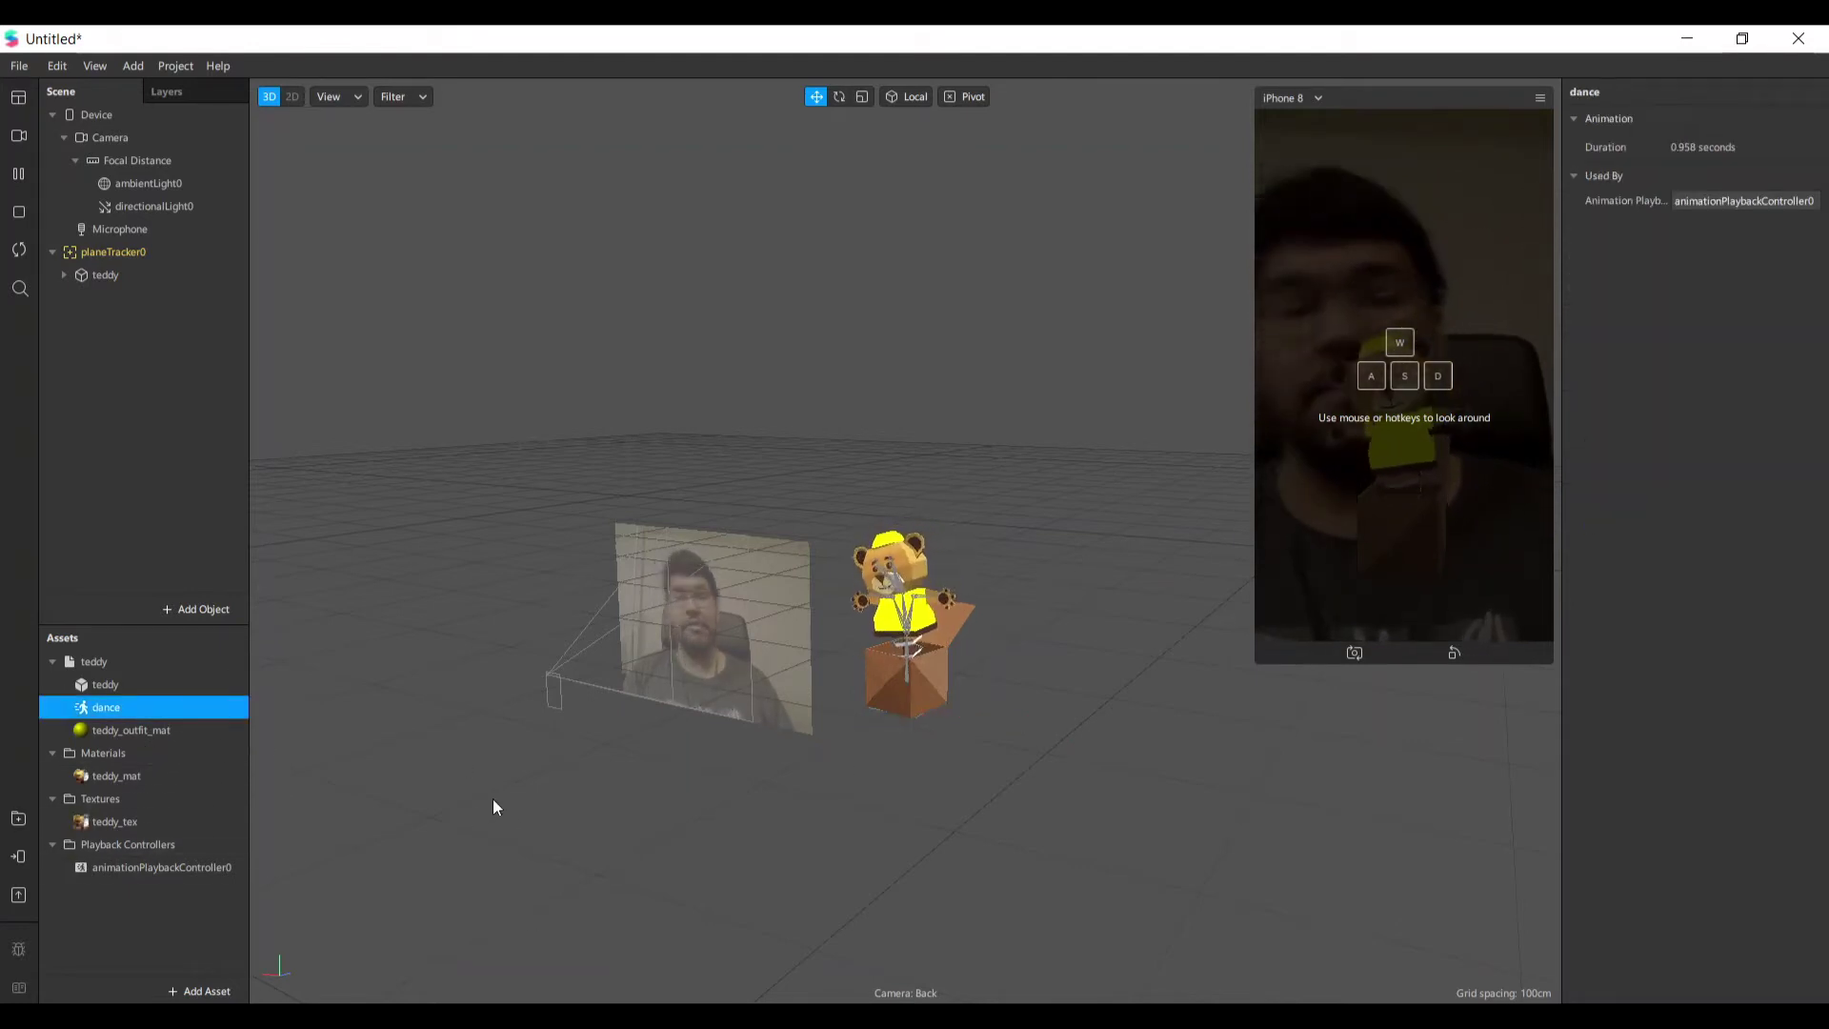
scroll(827, 778, up, 6)
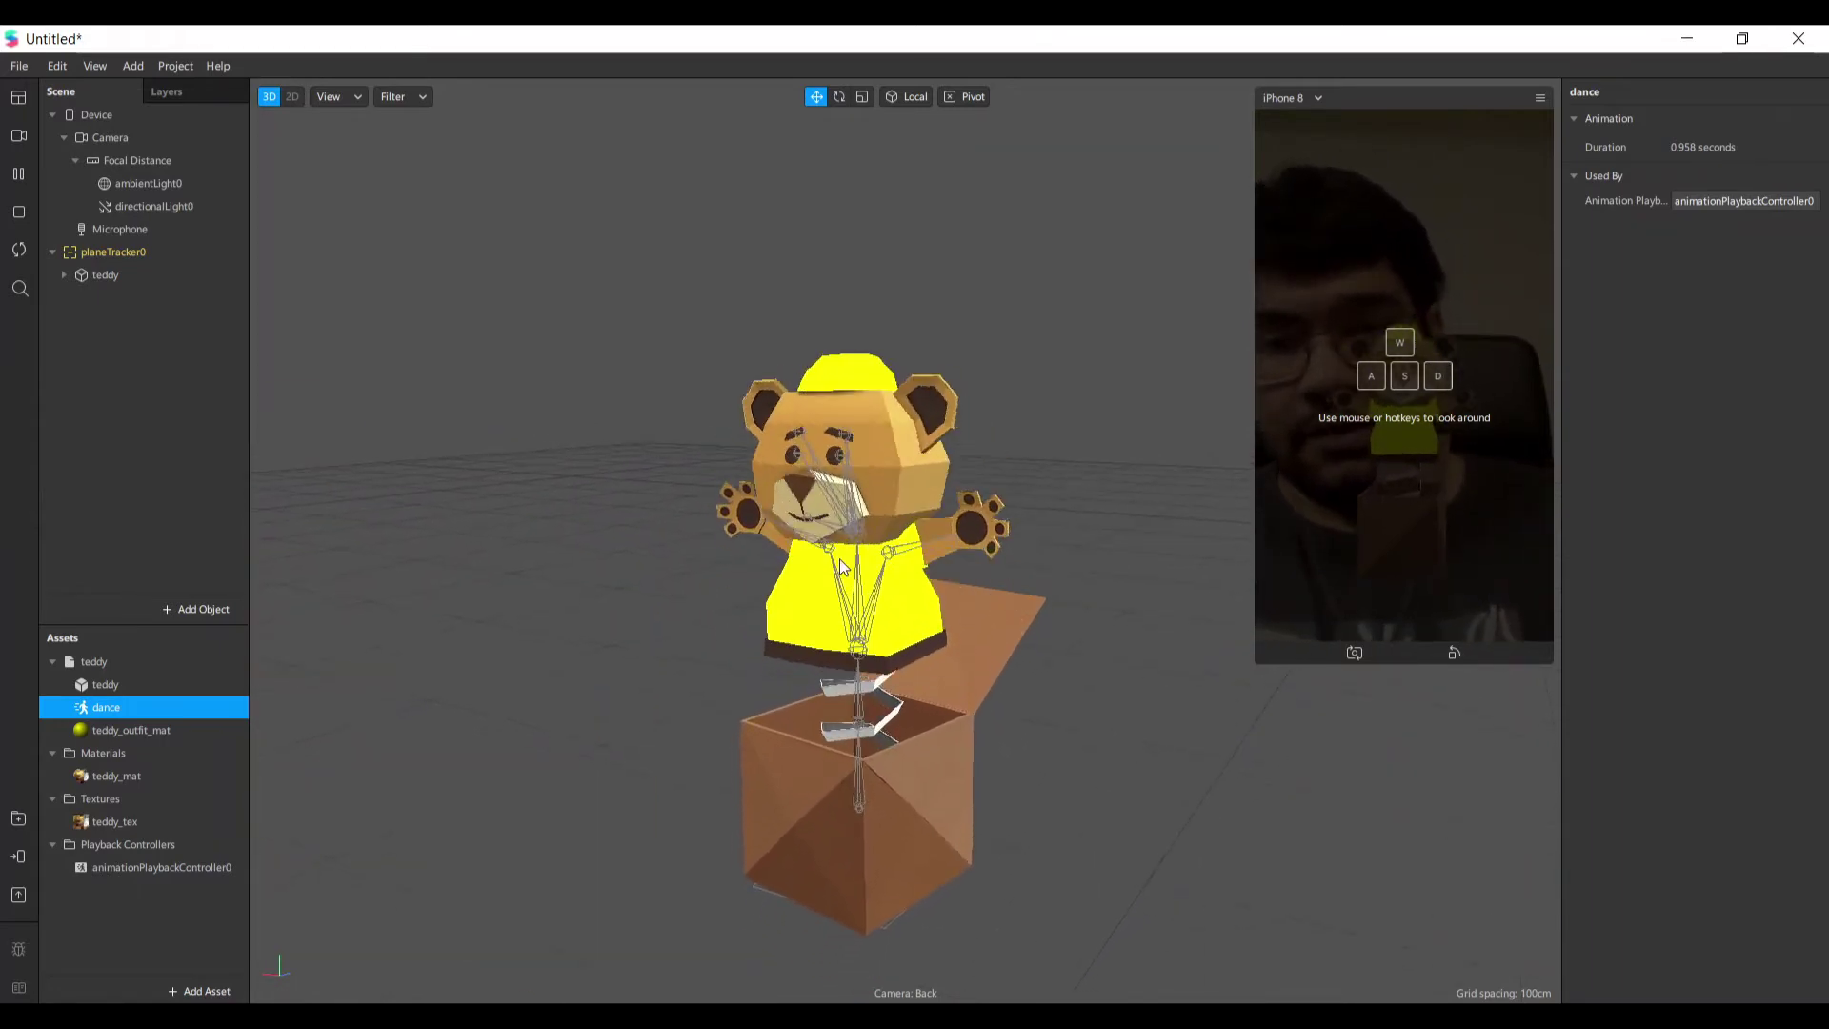
scroll(548, 927, down, 5)
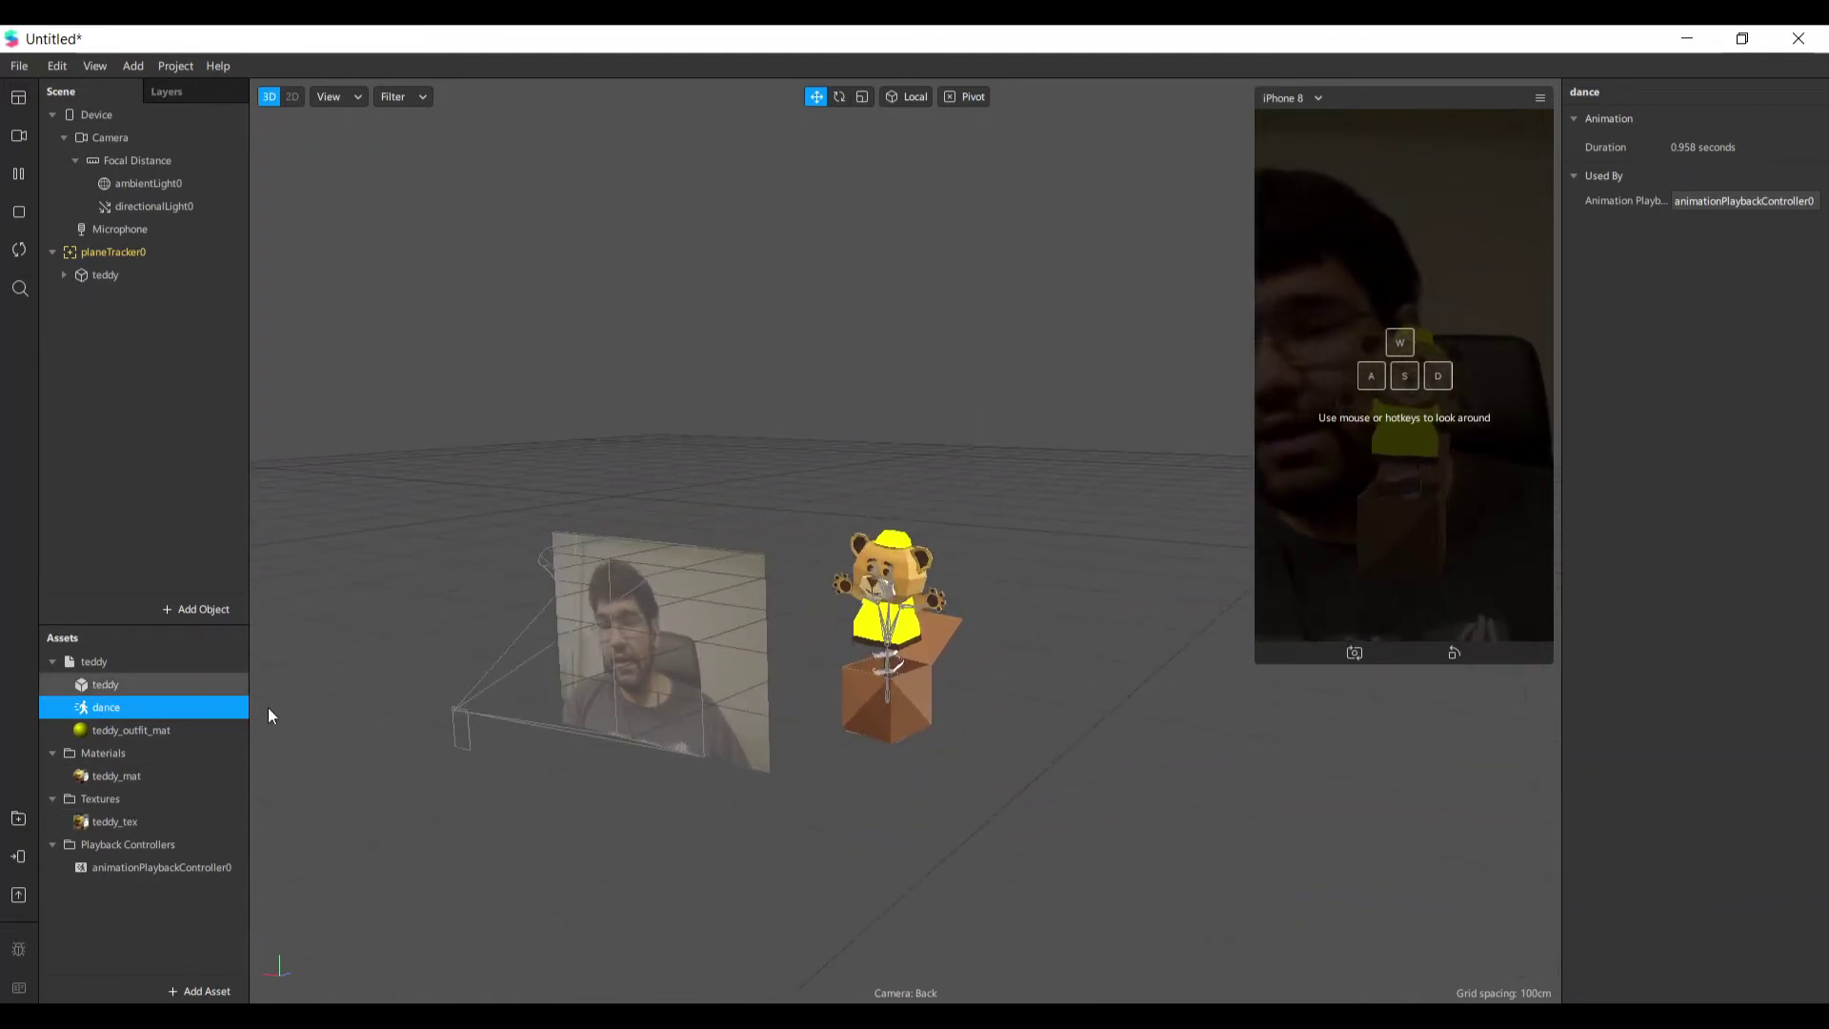
Delete animationPlaybackController0 from the Playback Controllers assets.
click(158, 867)
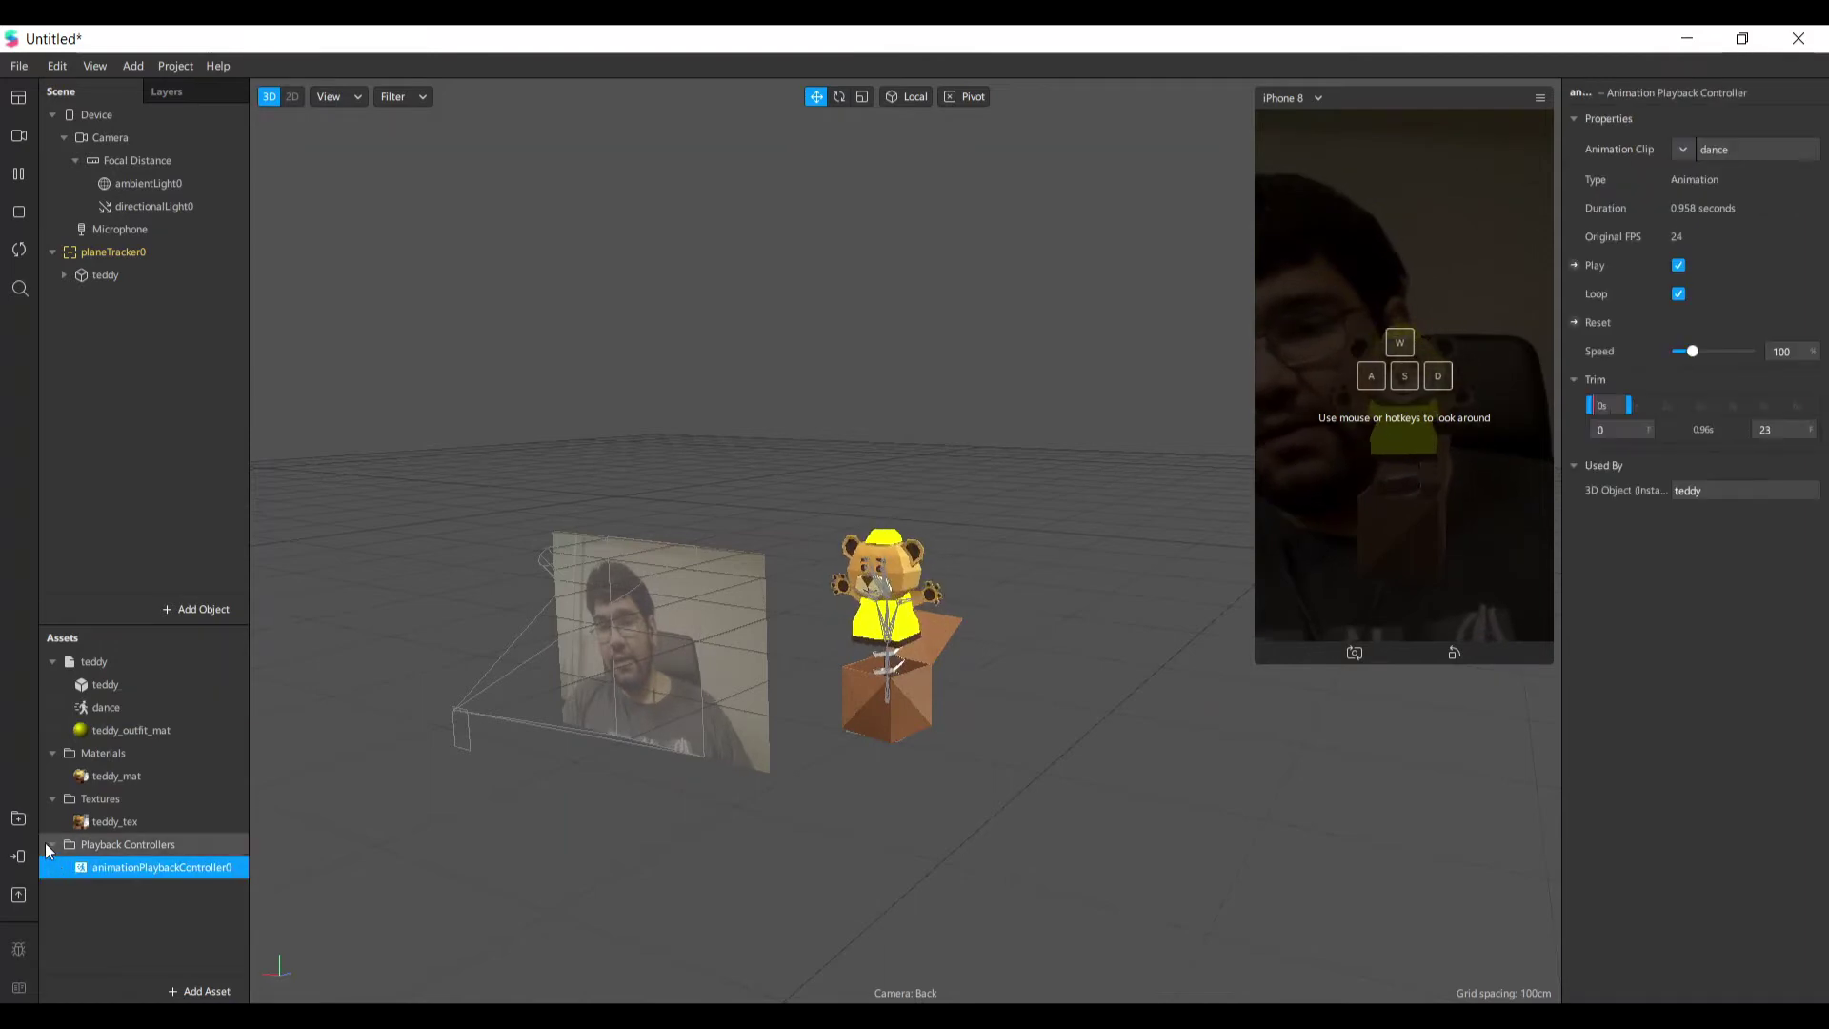
click(44, 843)
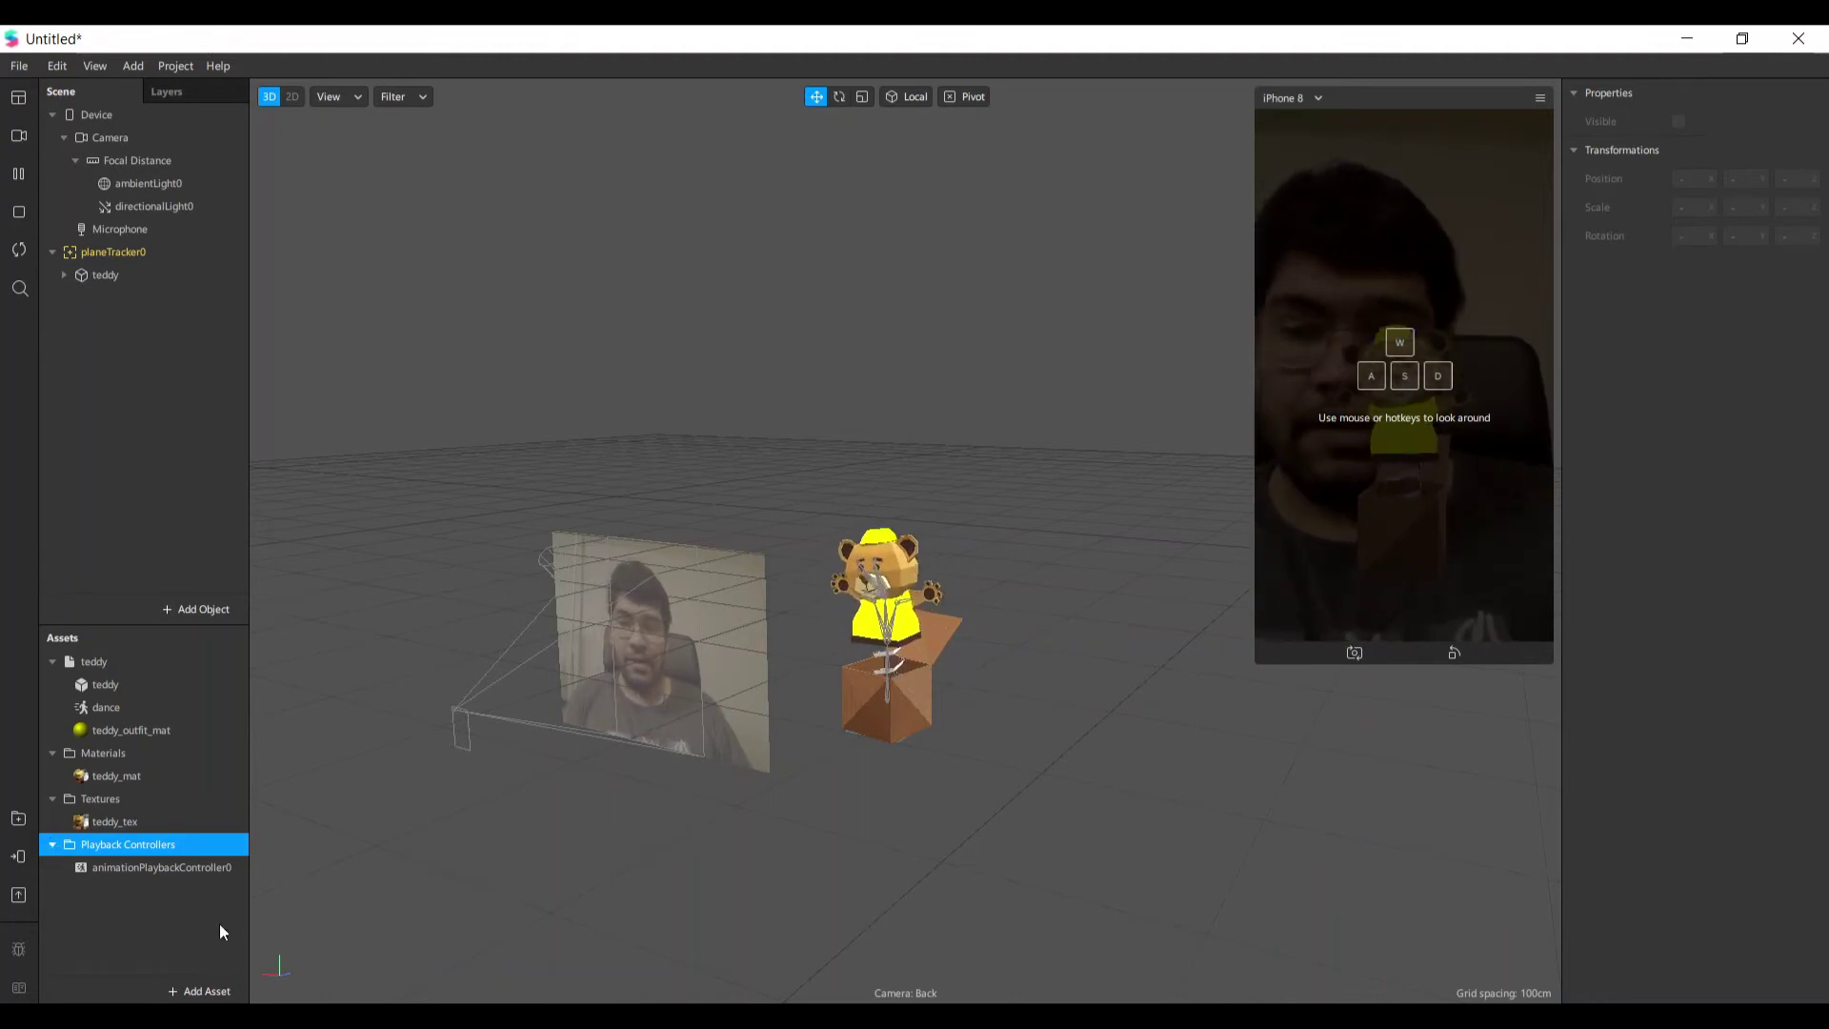
click(170, 869)
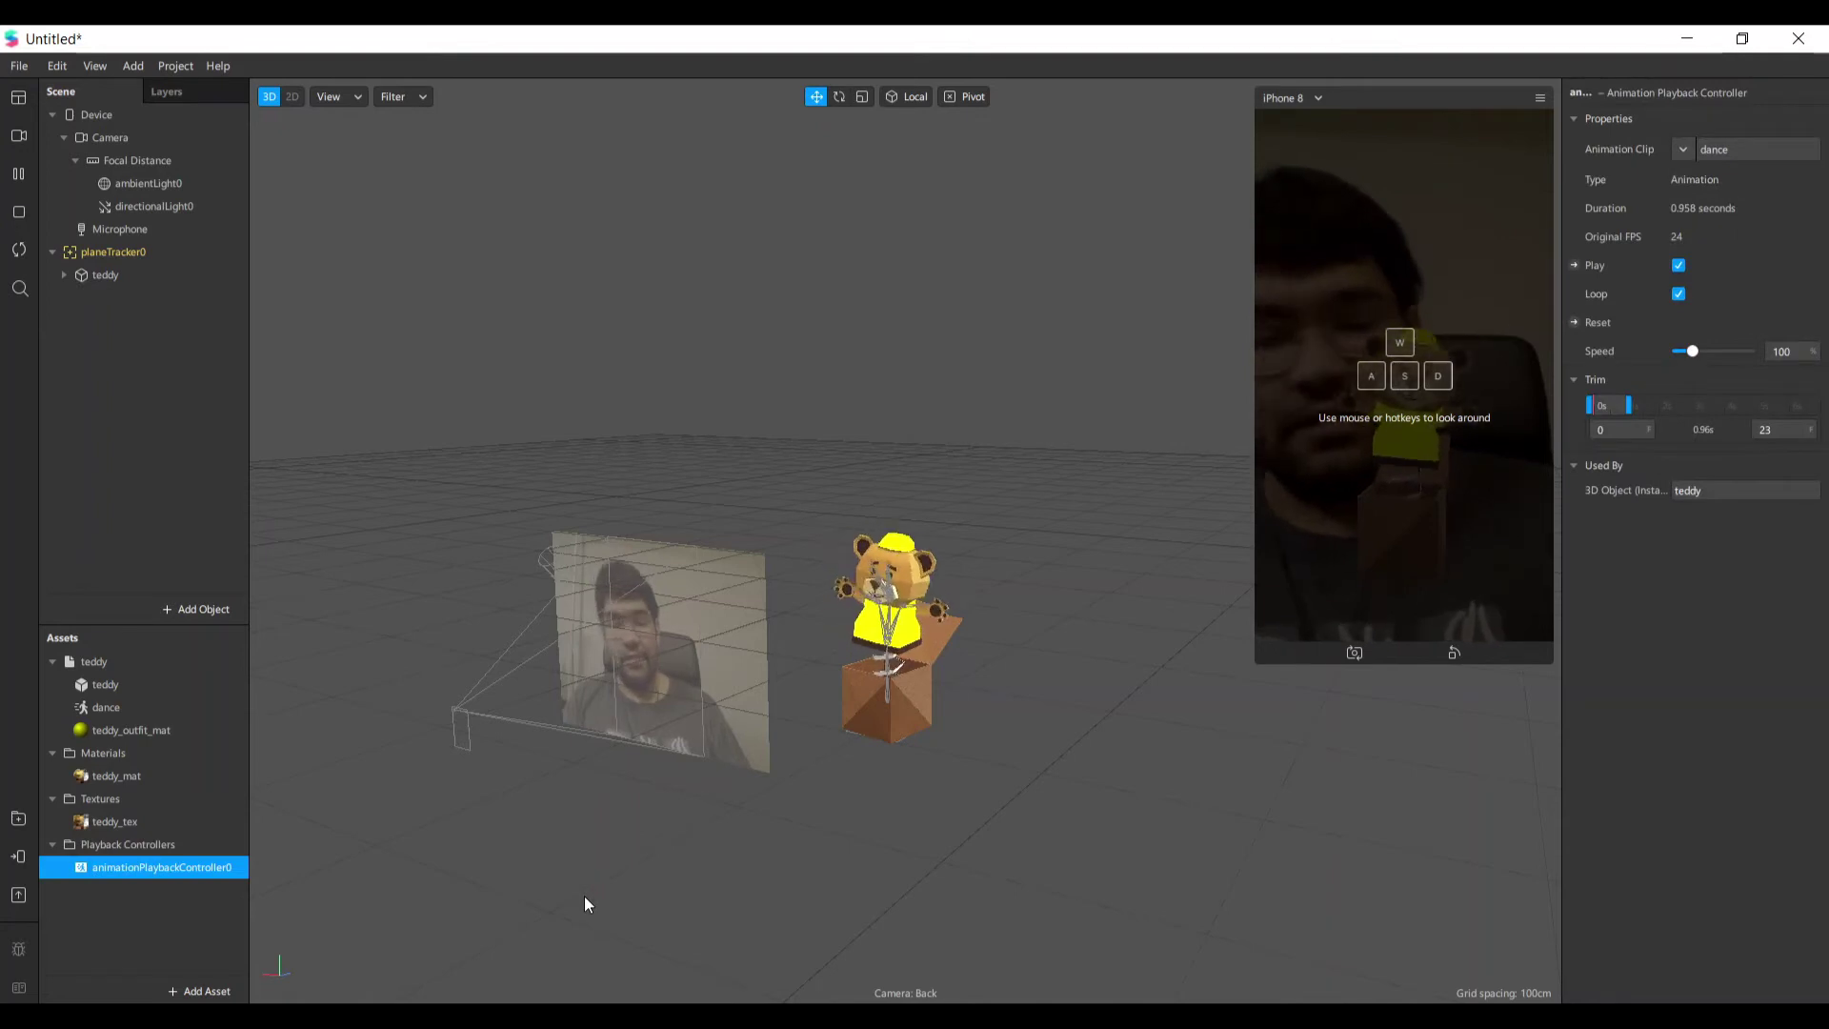
key(Delete)
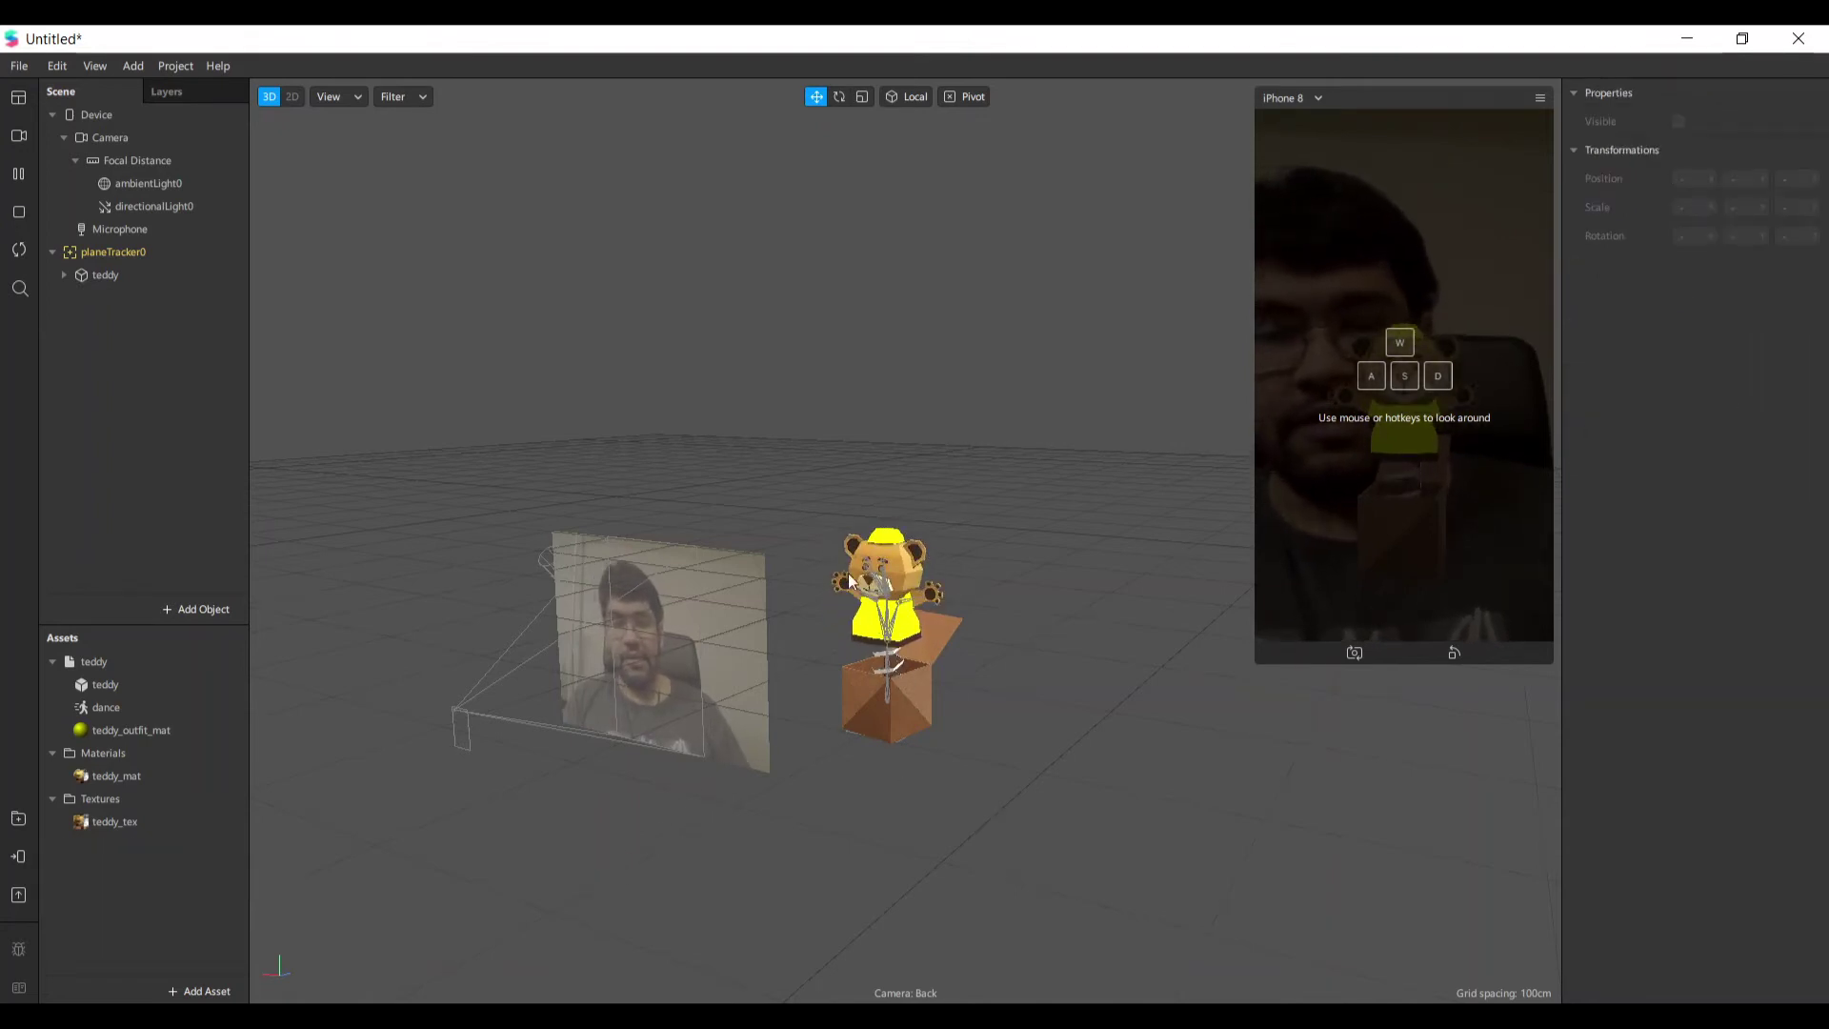
drag(893, 767, 583, 855)
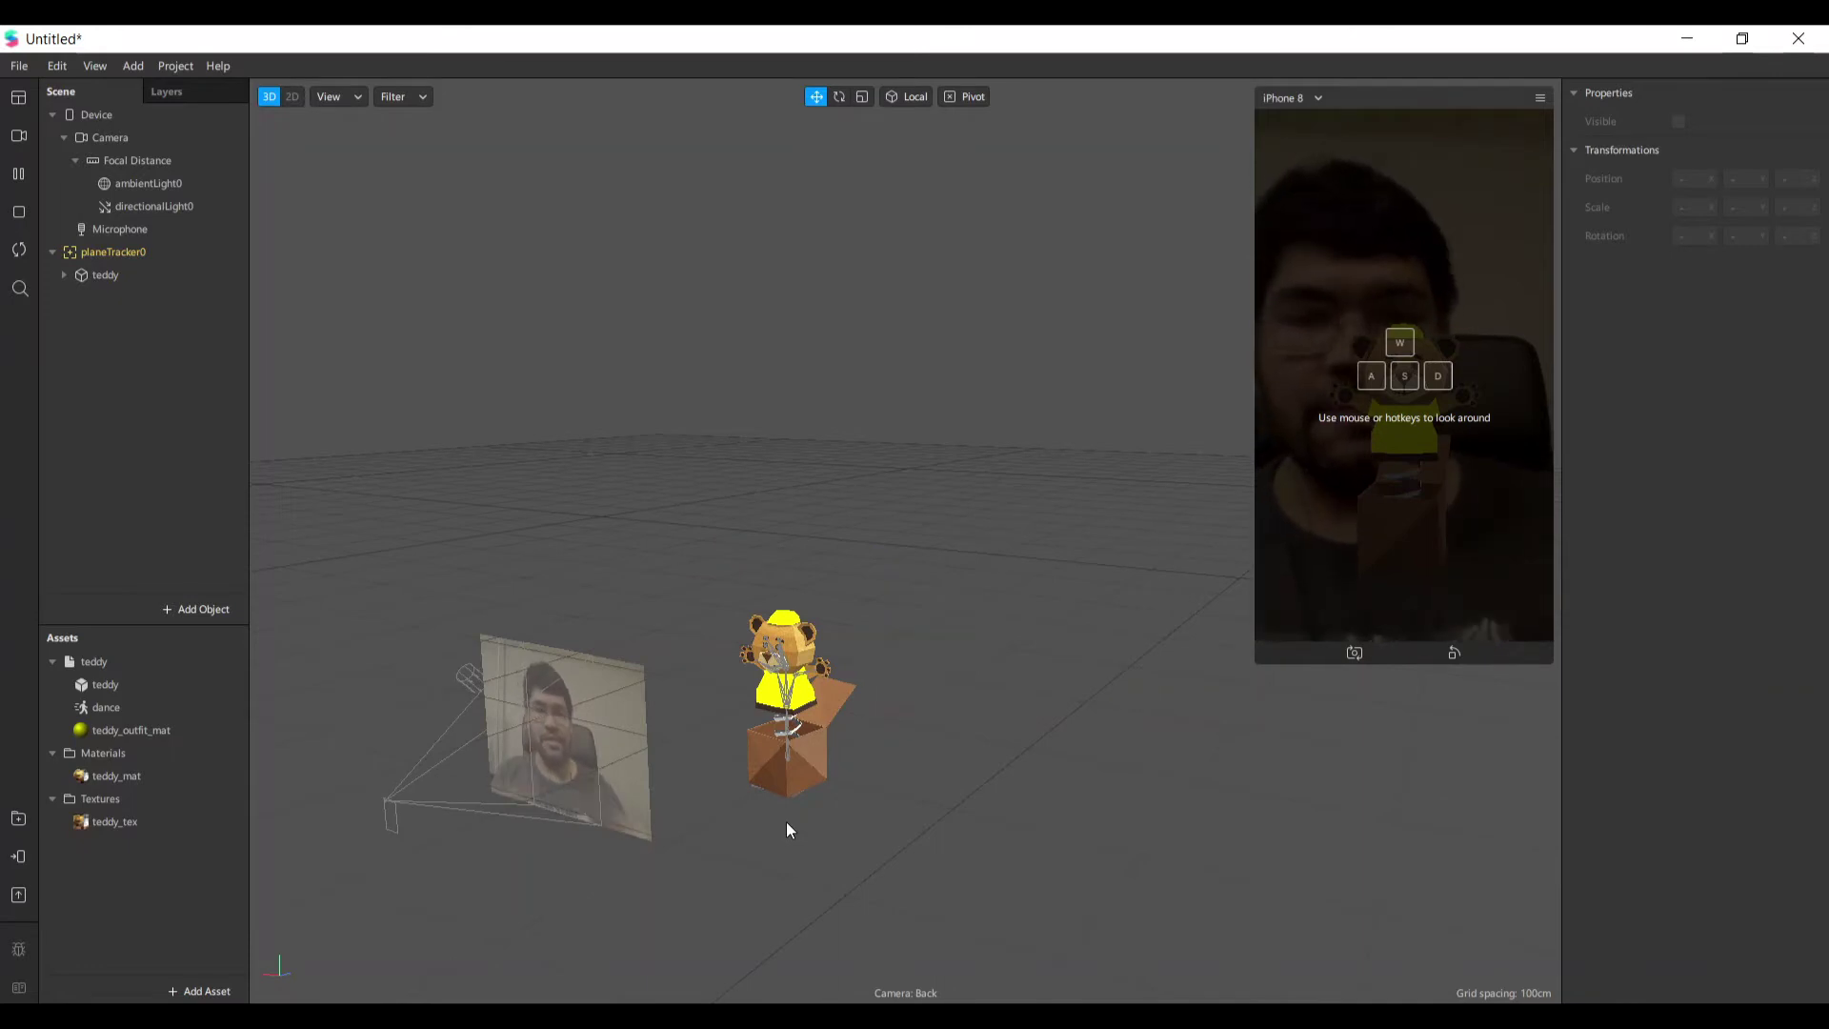
scroll(786, 822, up, 3)
scroll(971, 634, down, 3)
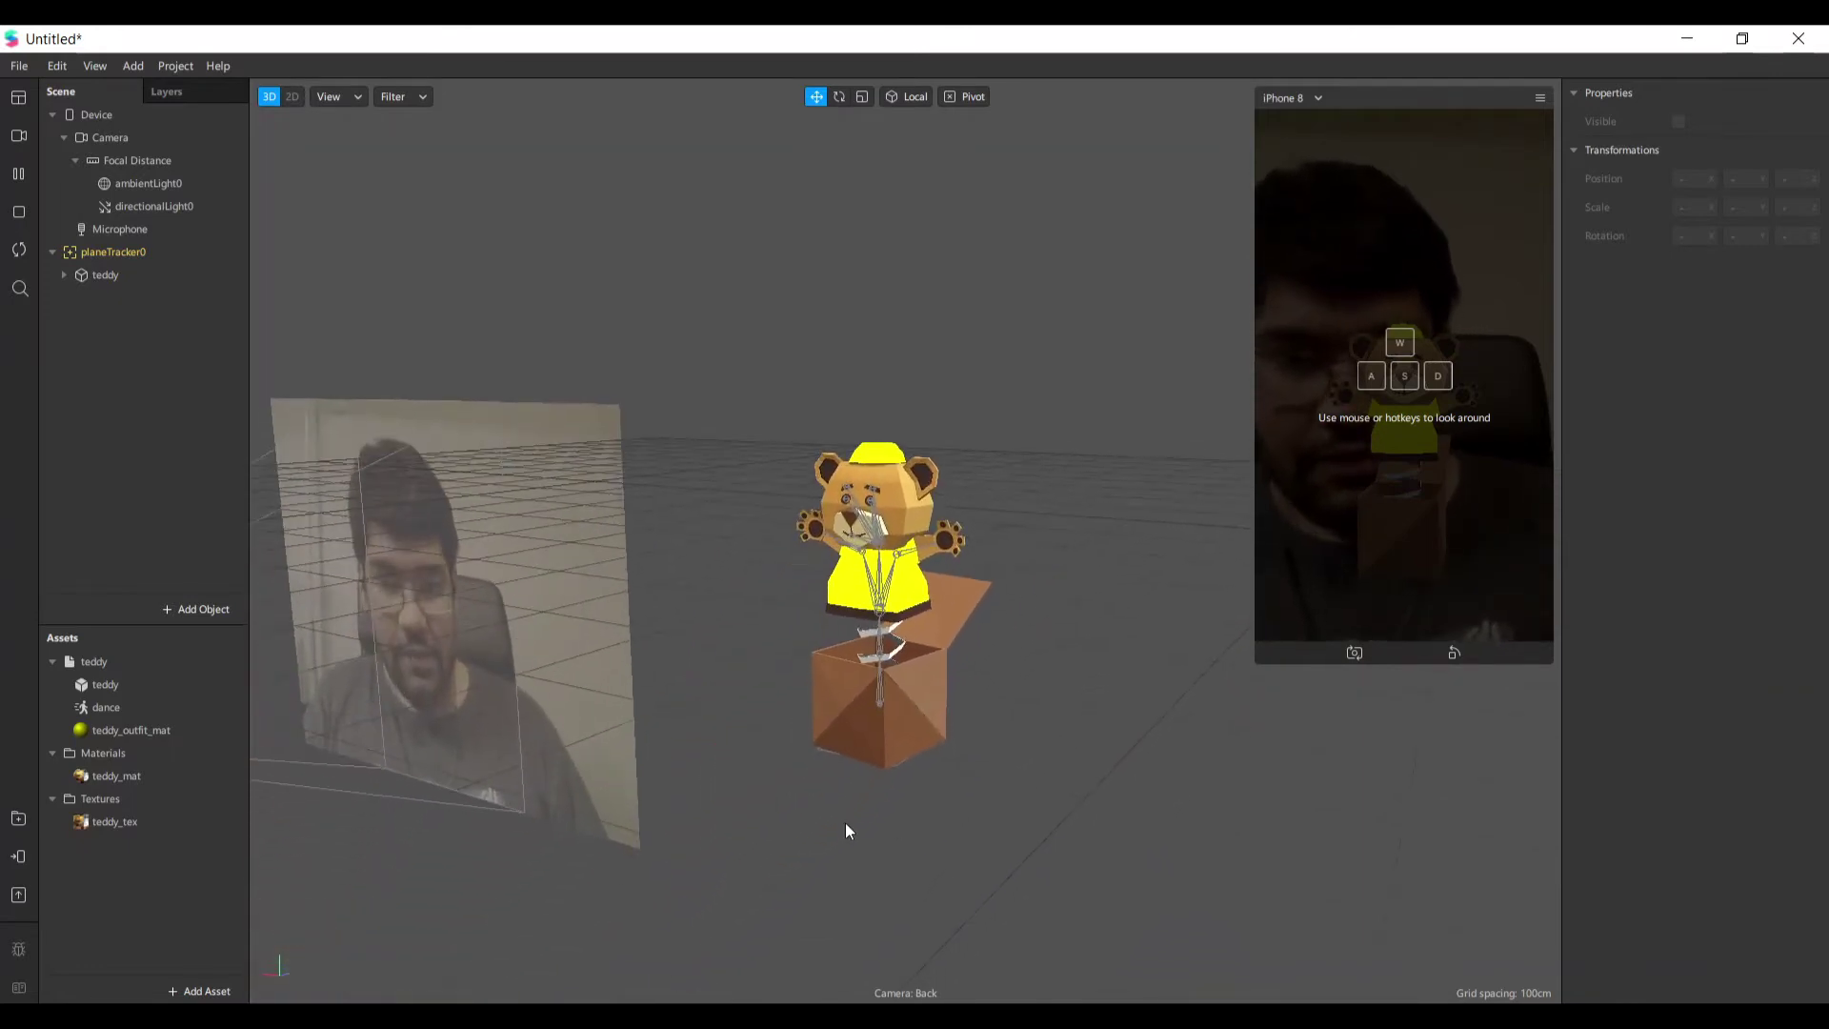
scroll(848, 833, up, 5)
scroll(901, 888, up, 2)
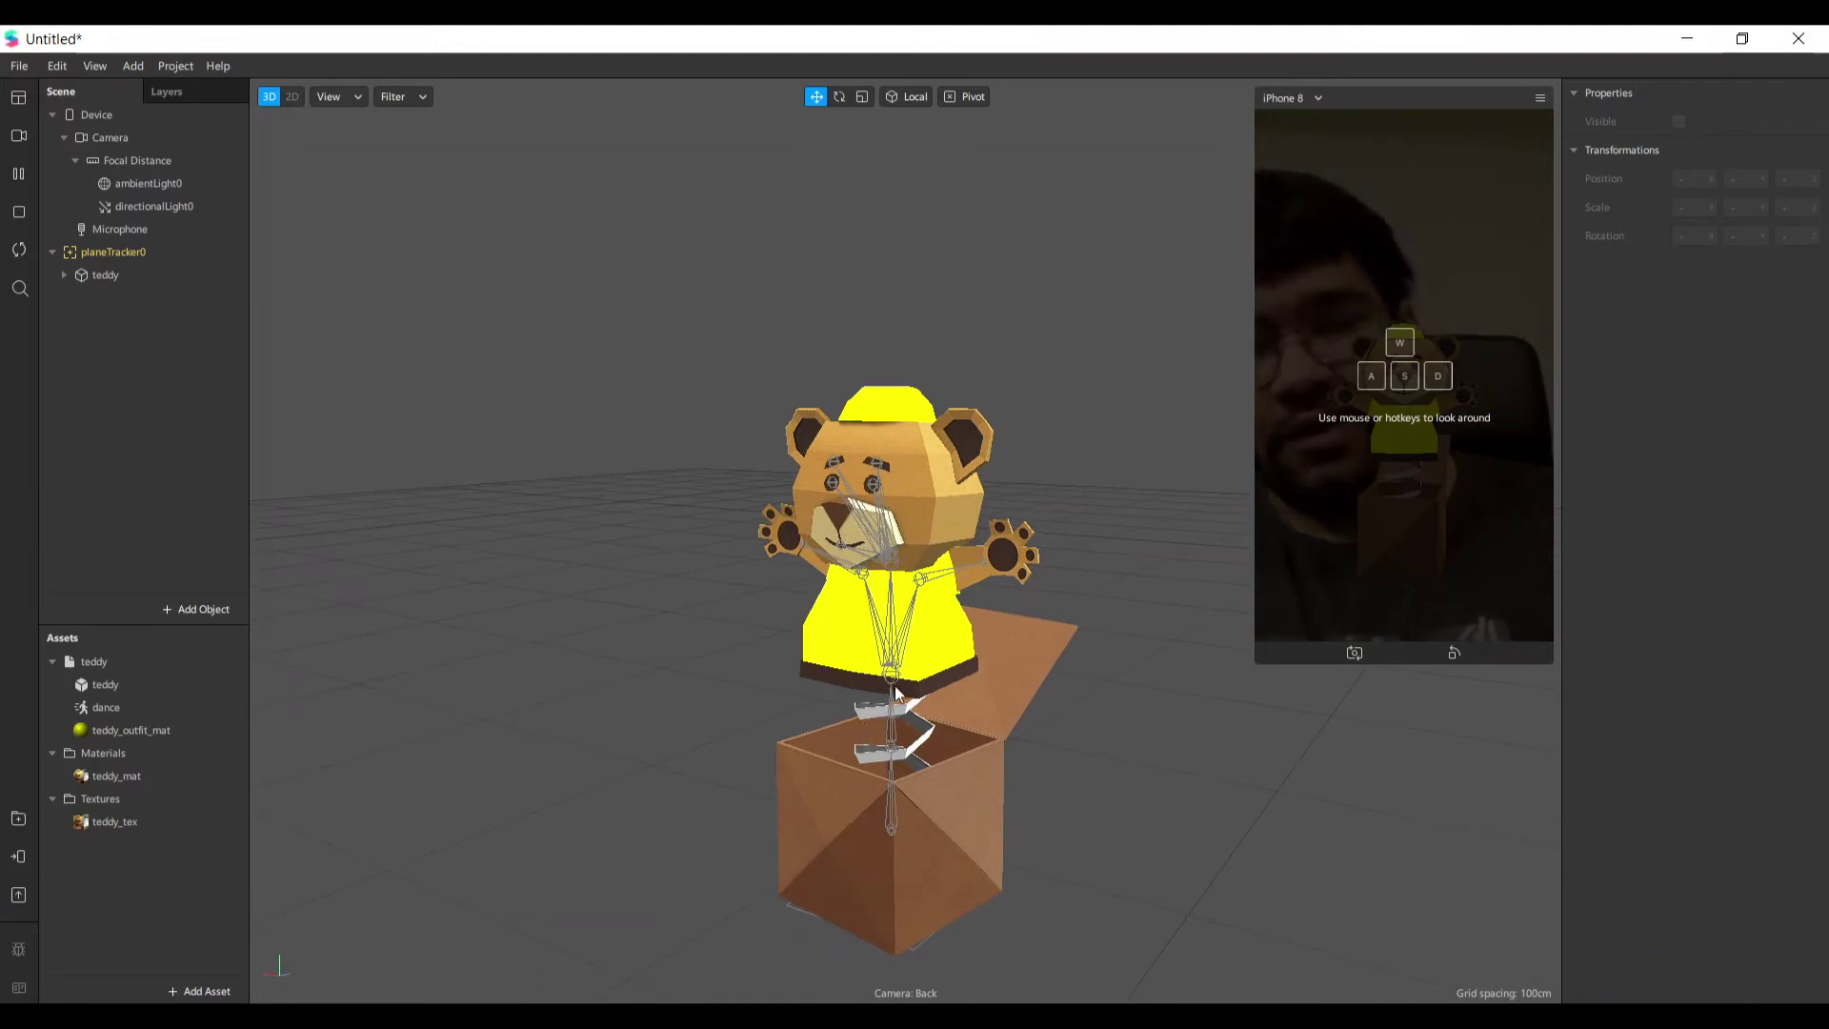
scroll(764, 850, down, 5)
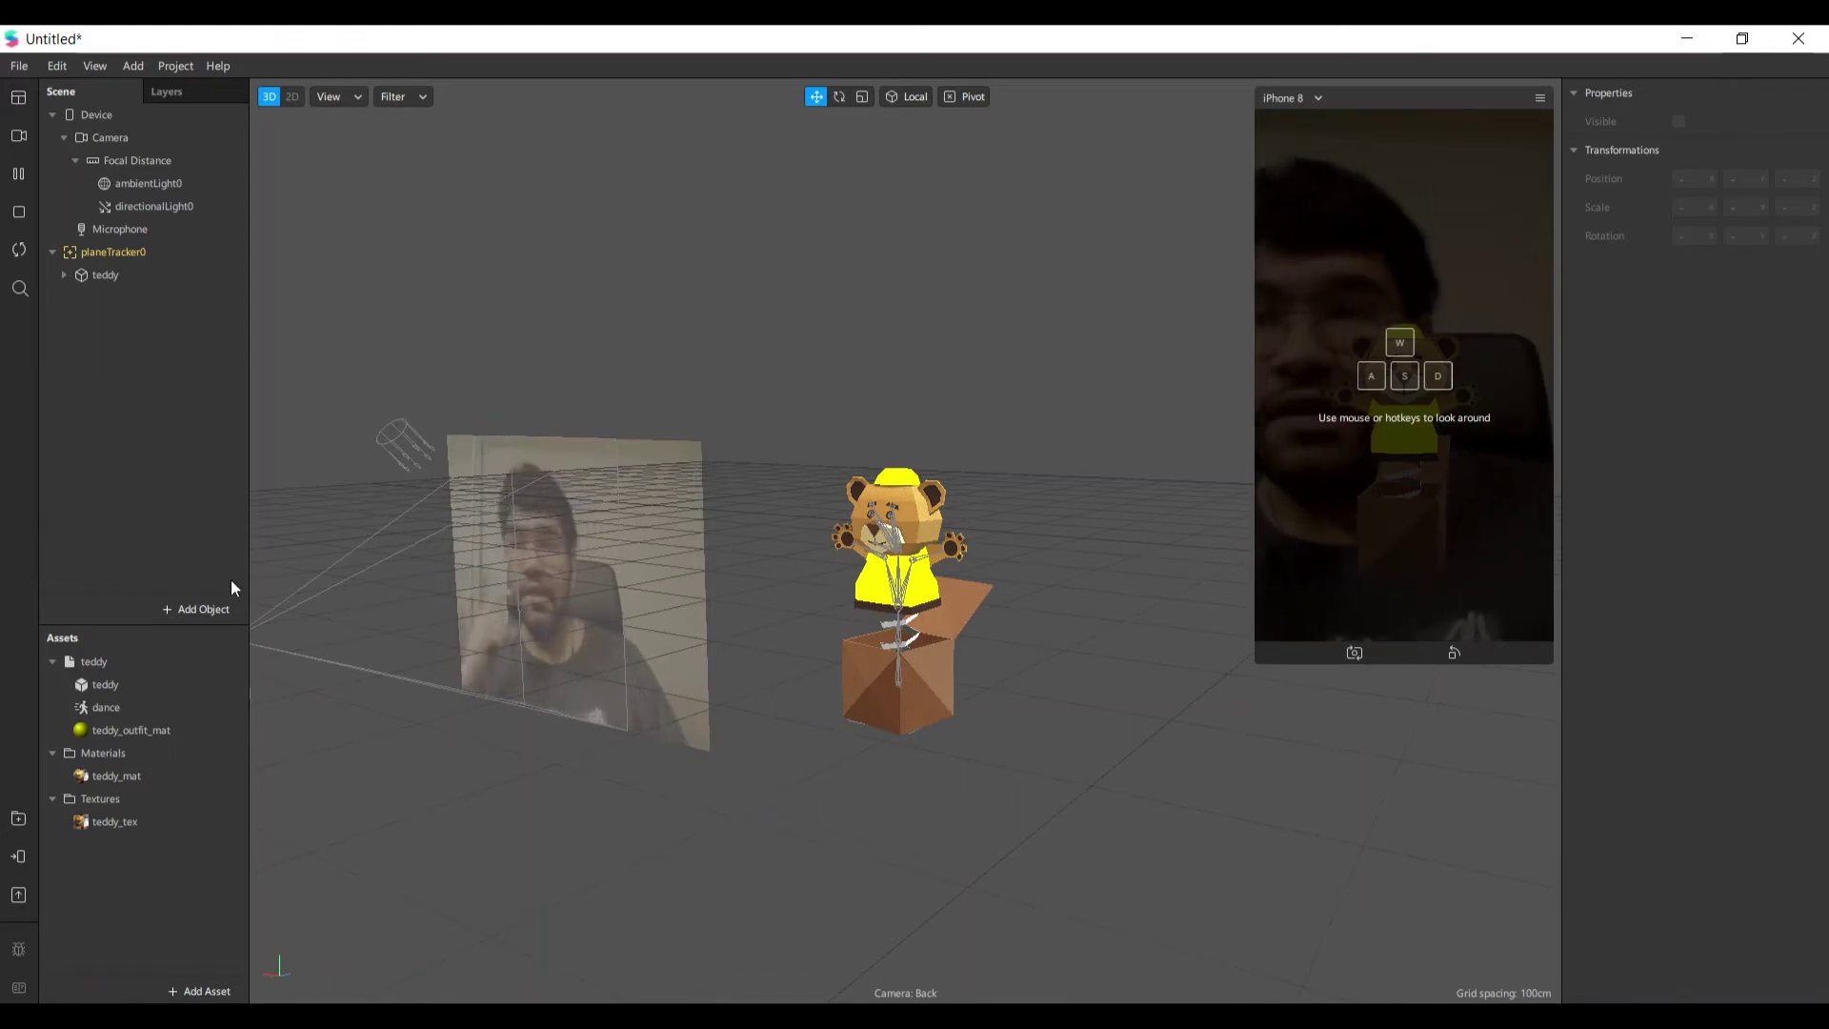
Show the Patch Editor and enlarge it to about half of the workspace height.
click(82, 72)
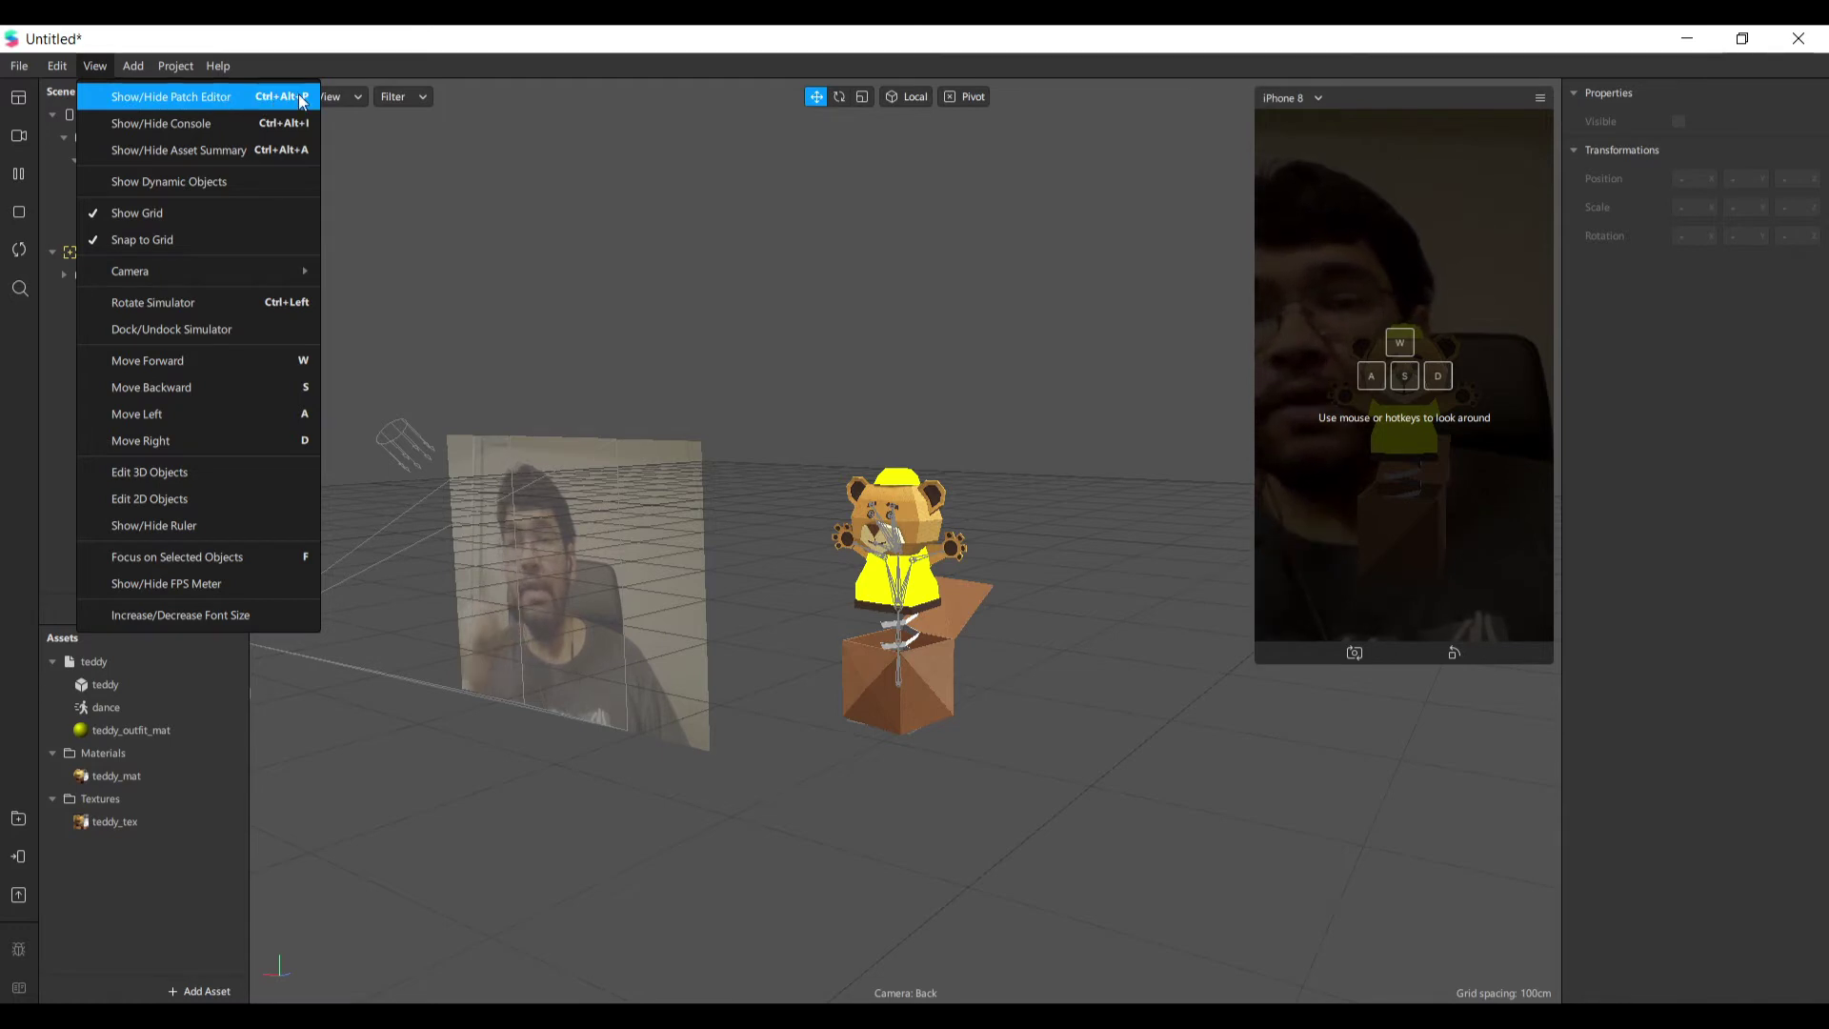
click(236, 105)
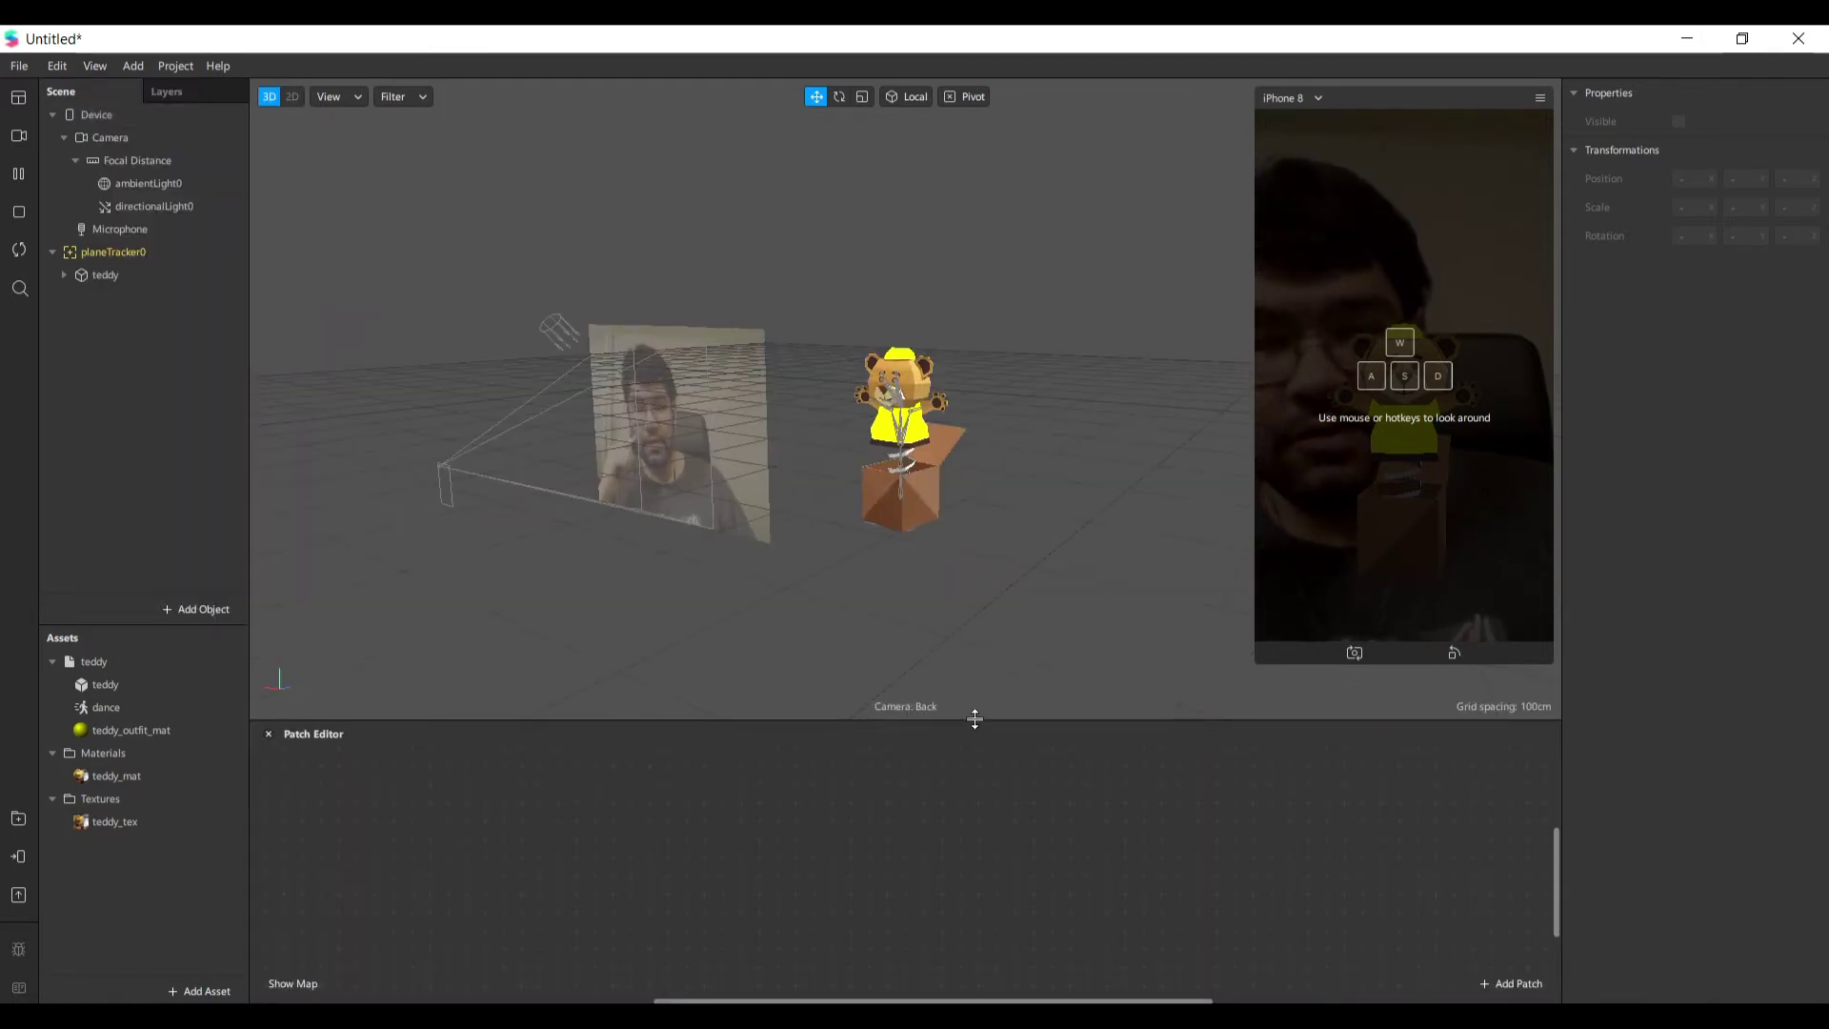
drag(975, 720, 919, 524)
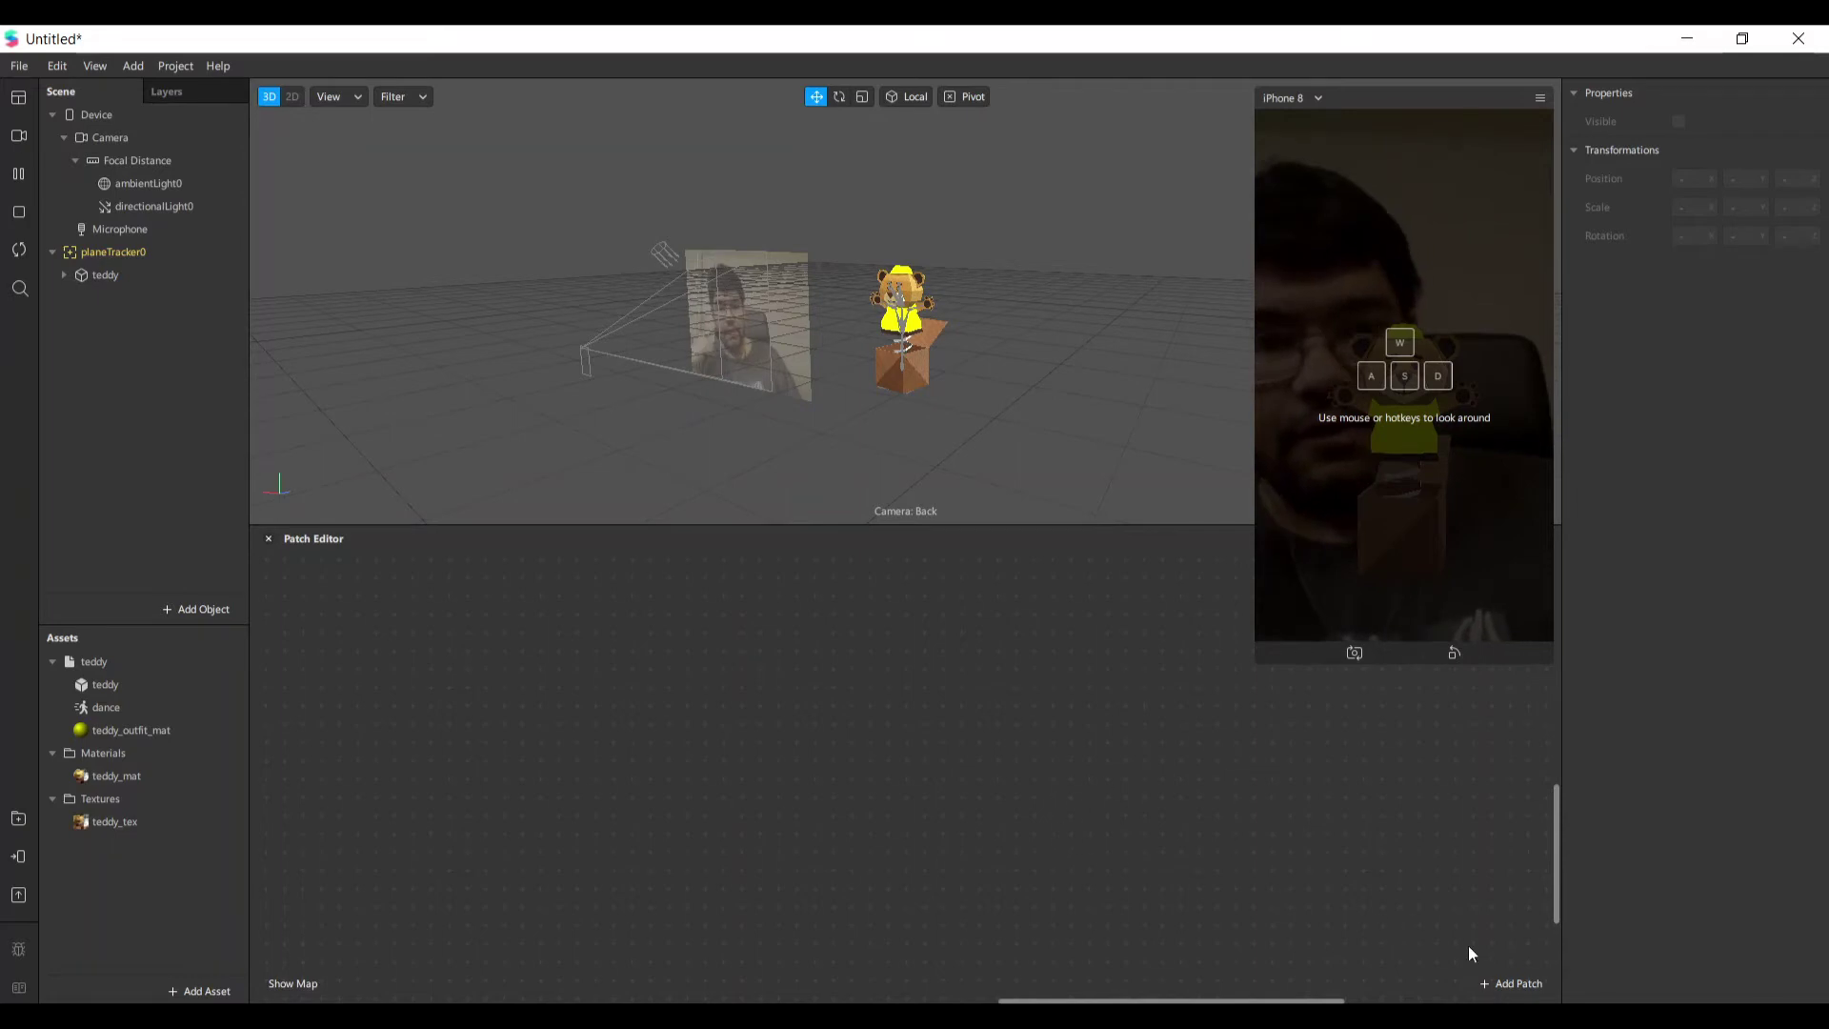
Add a Loop Animation patch and place it near the upper left of the patch graph.
click(1511, 983)
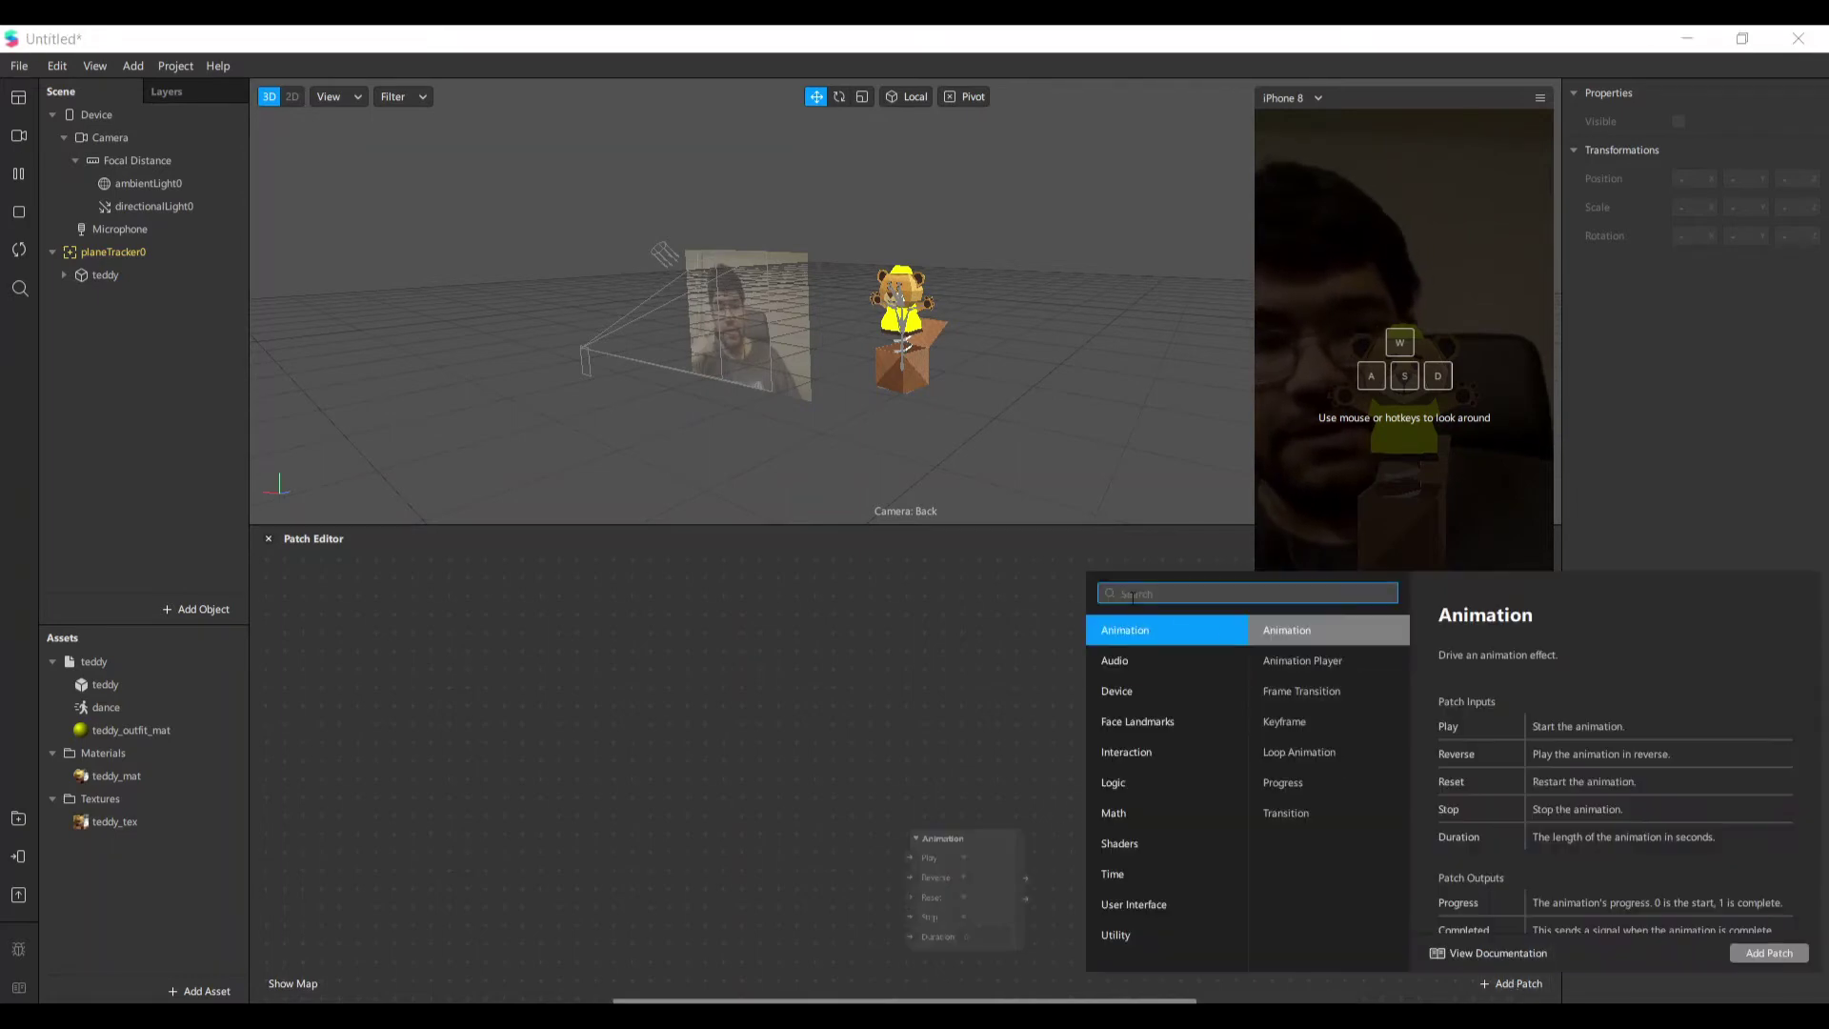
text(loop ani)
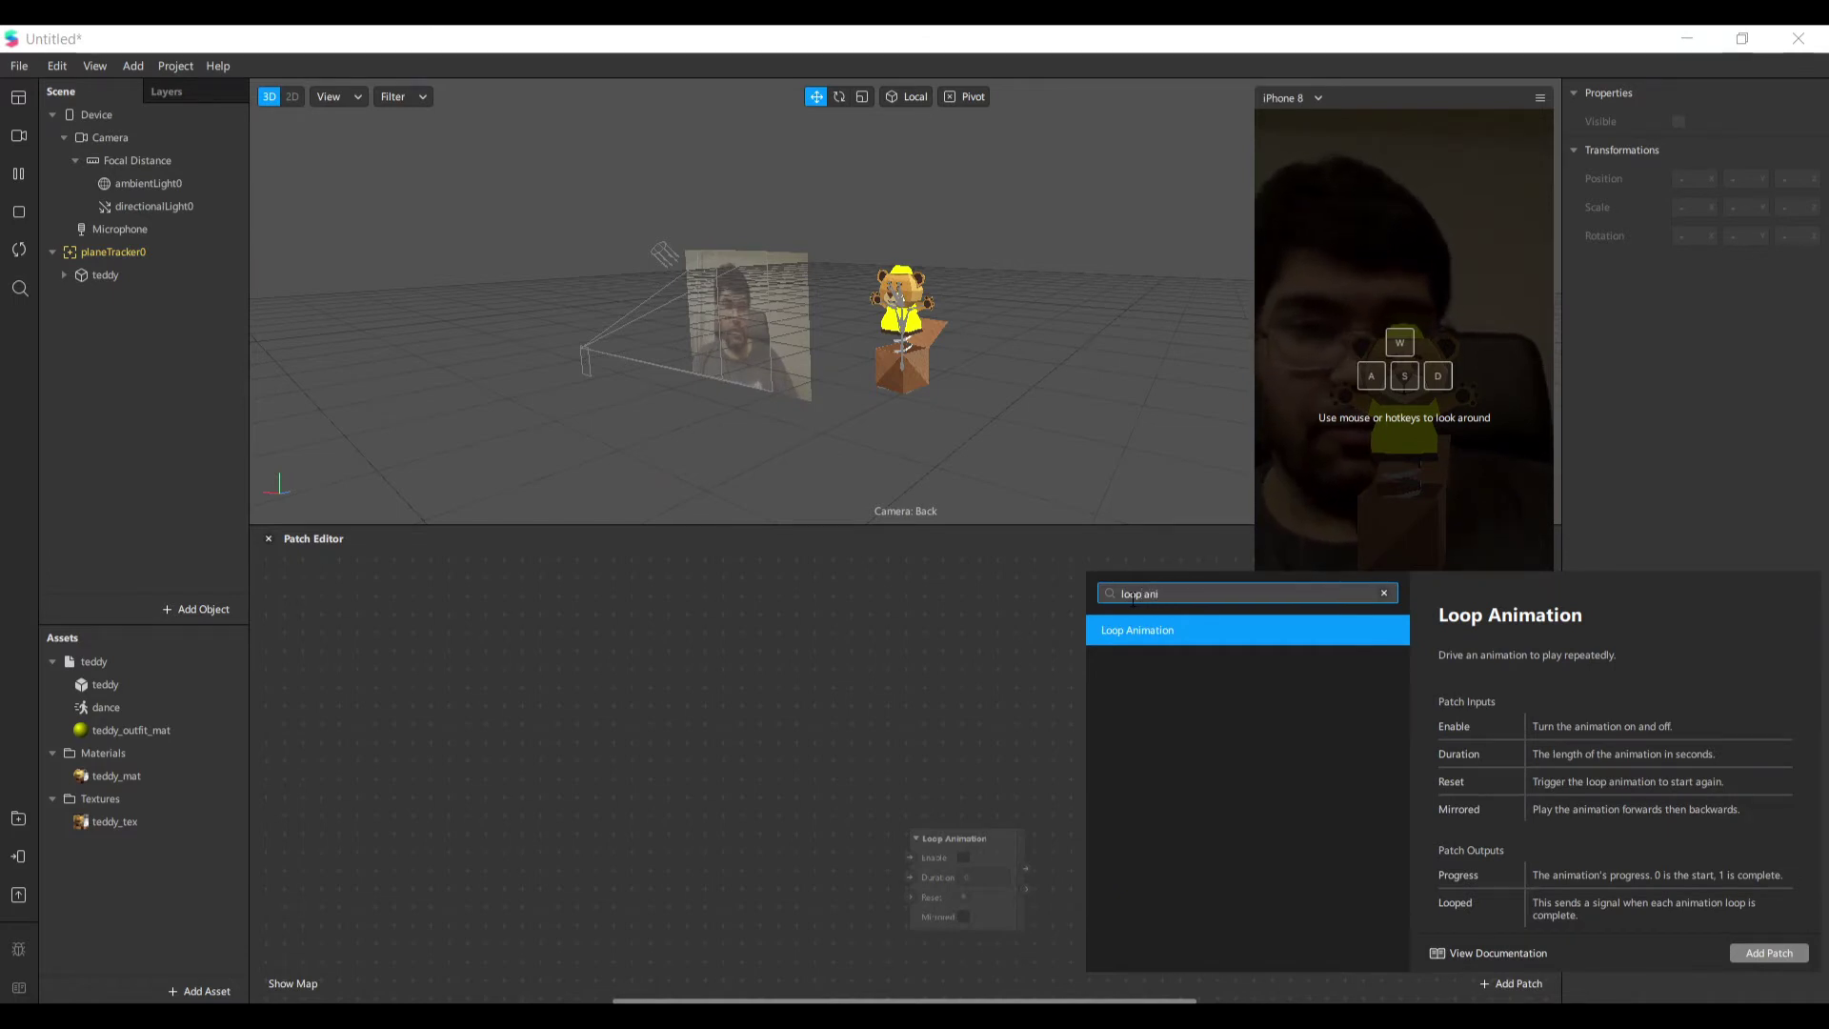
key(Return)
drag(995, 846, 597, 649)
Add a Transition patch driven by the Progress output of the Loop Animation patch.
scroll(616, 706, up, 3)
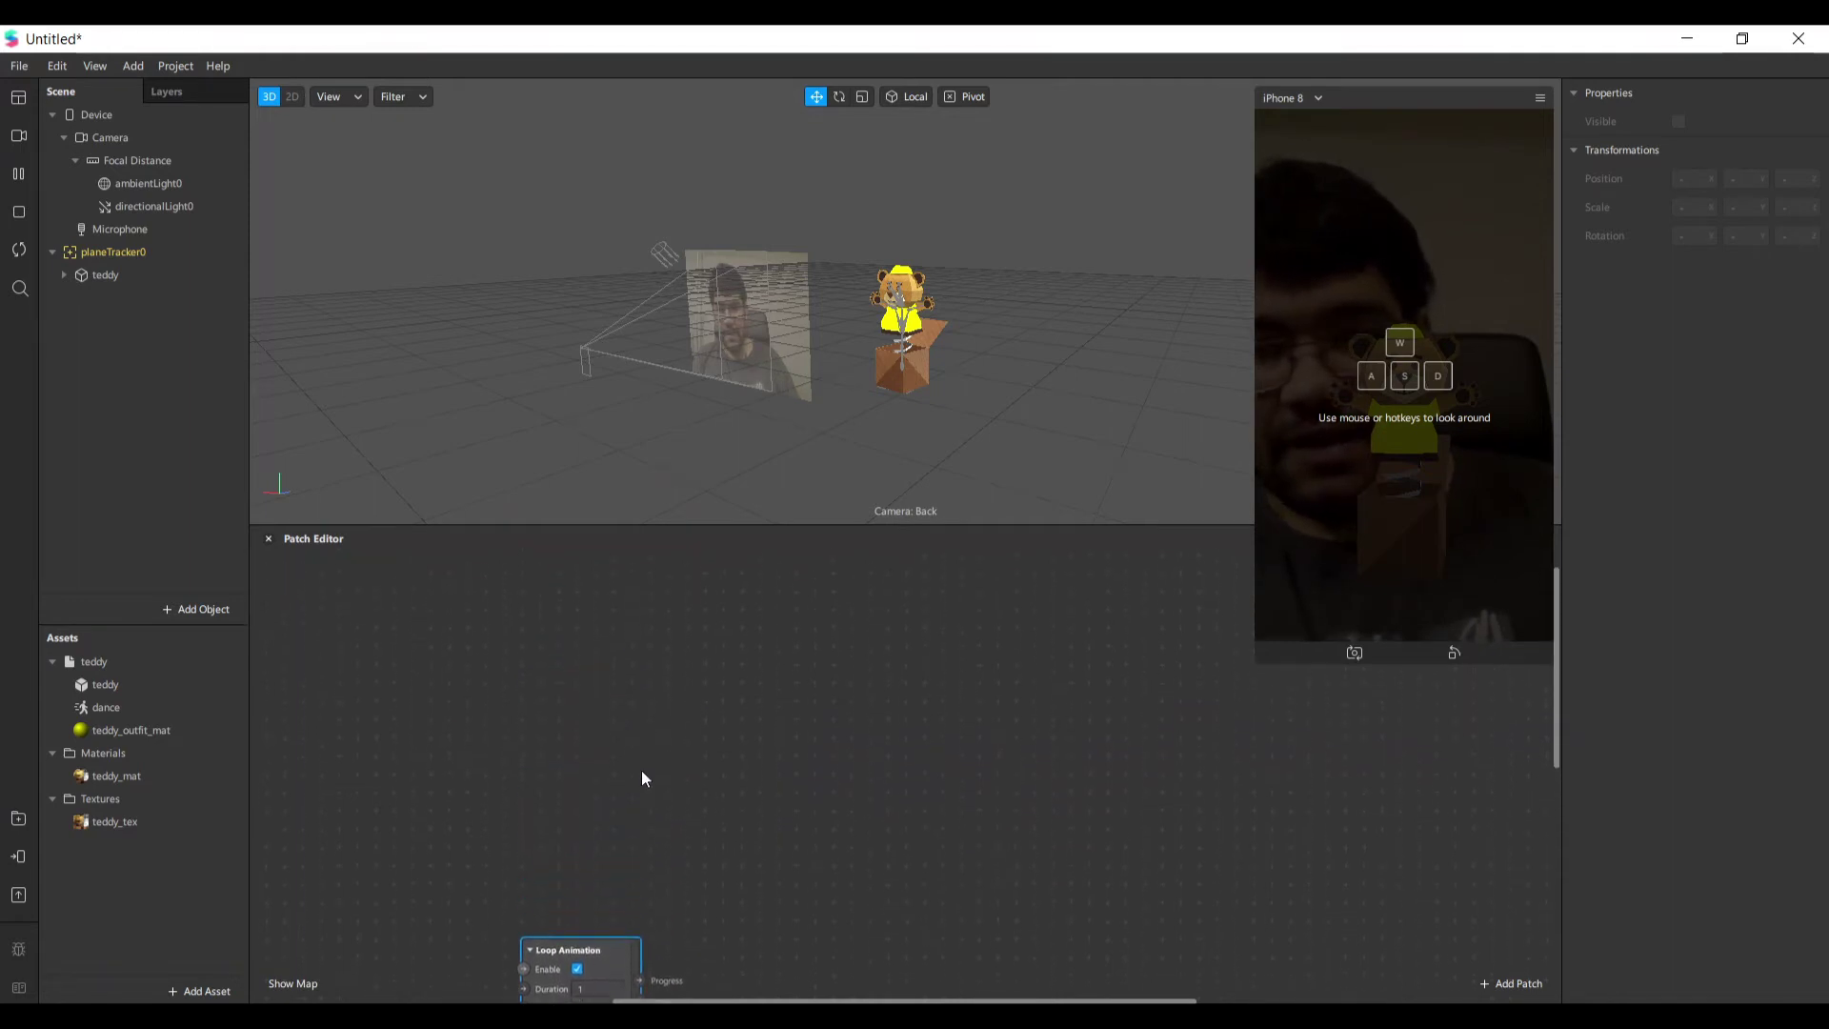
scroll(641, 776, down, 1)
scroll(642, 770, down, 3)
ctrl+scroll(724, 774, up, 2)
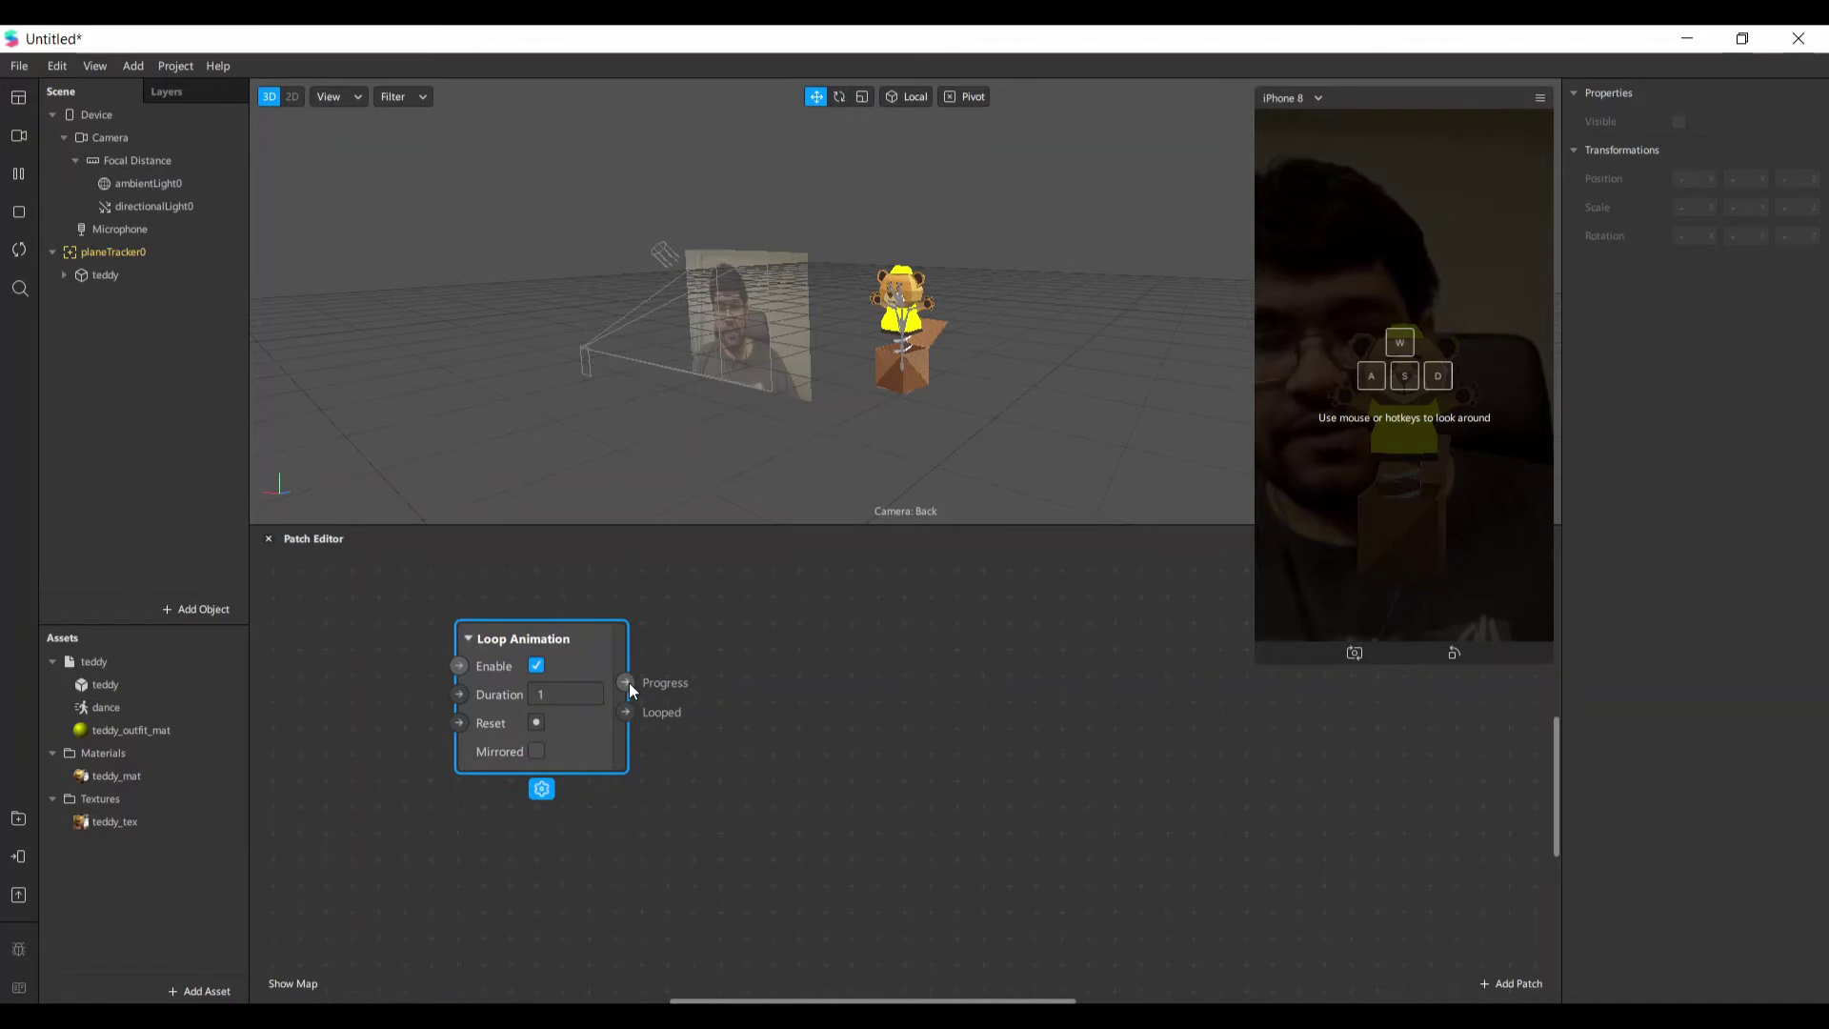
drag(629, 683, 798, 641)
text(transi)
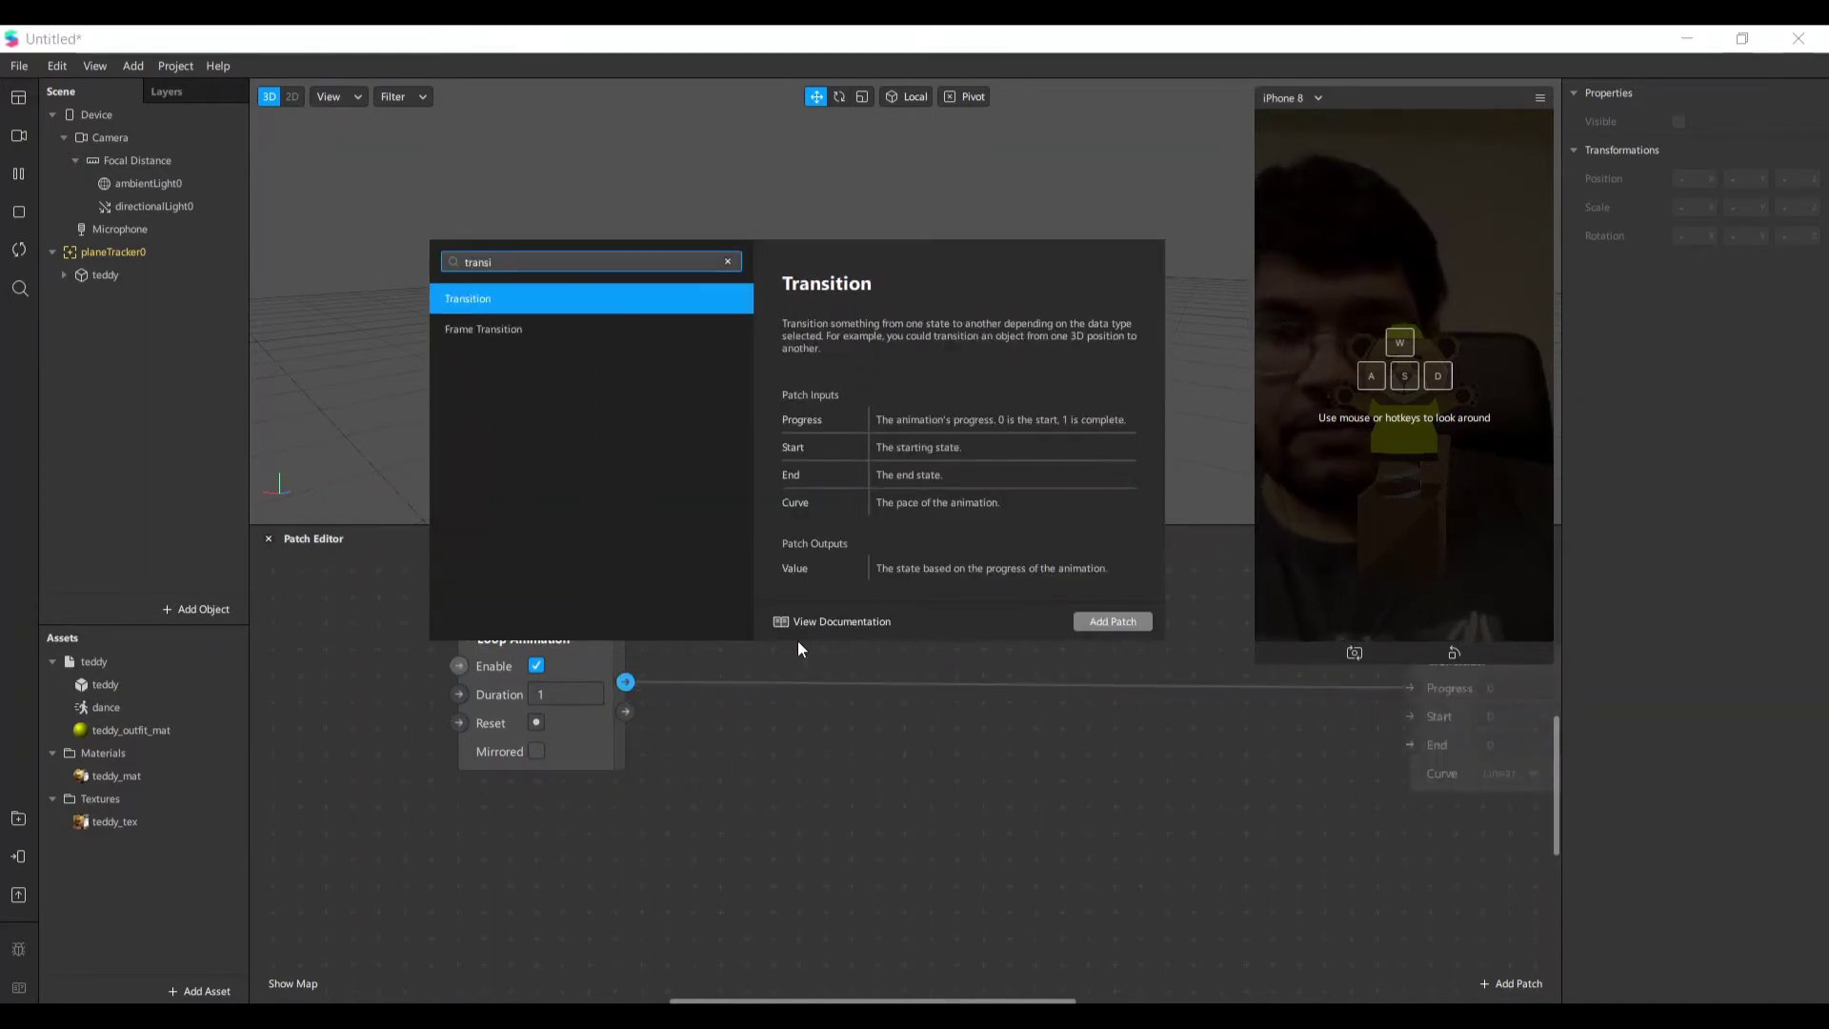
text(on)
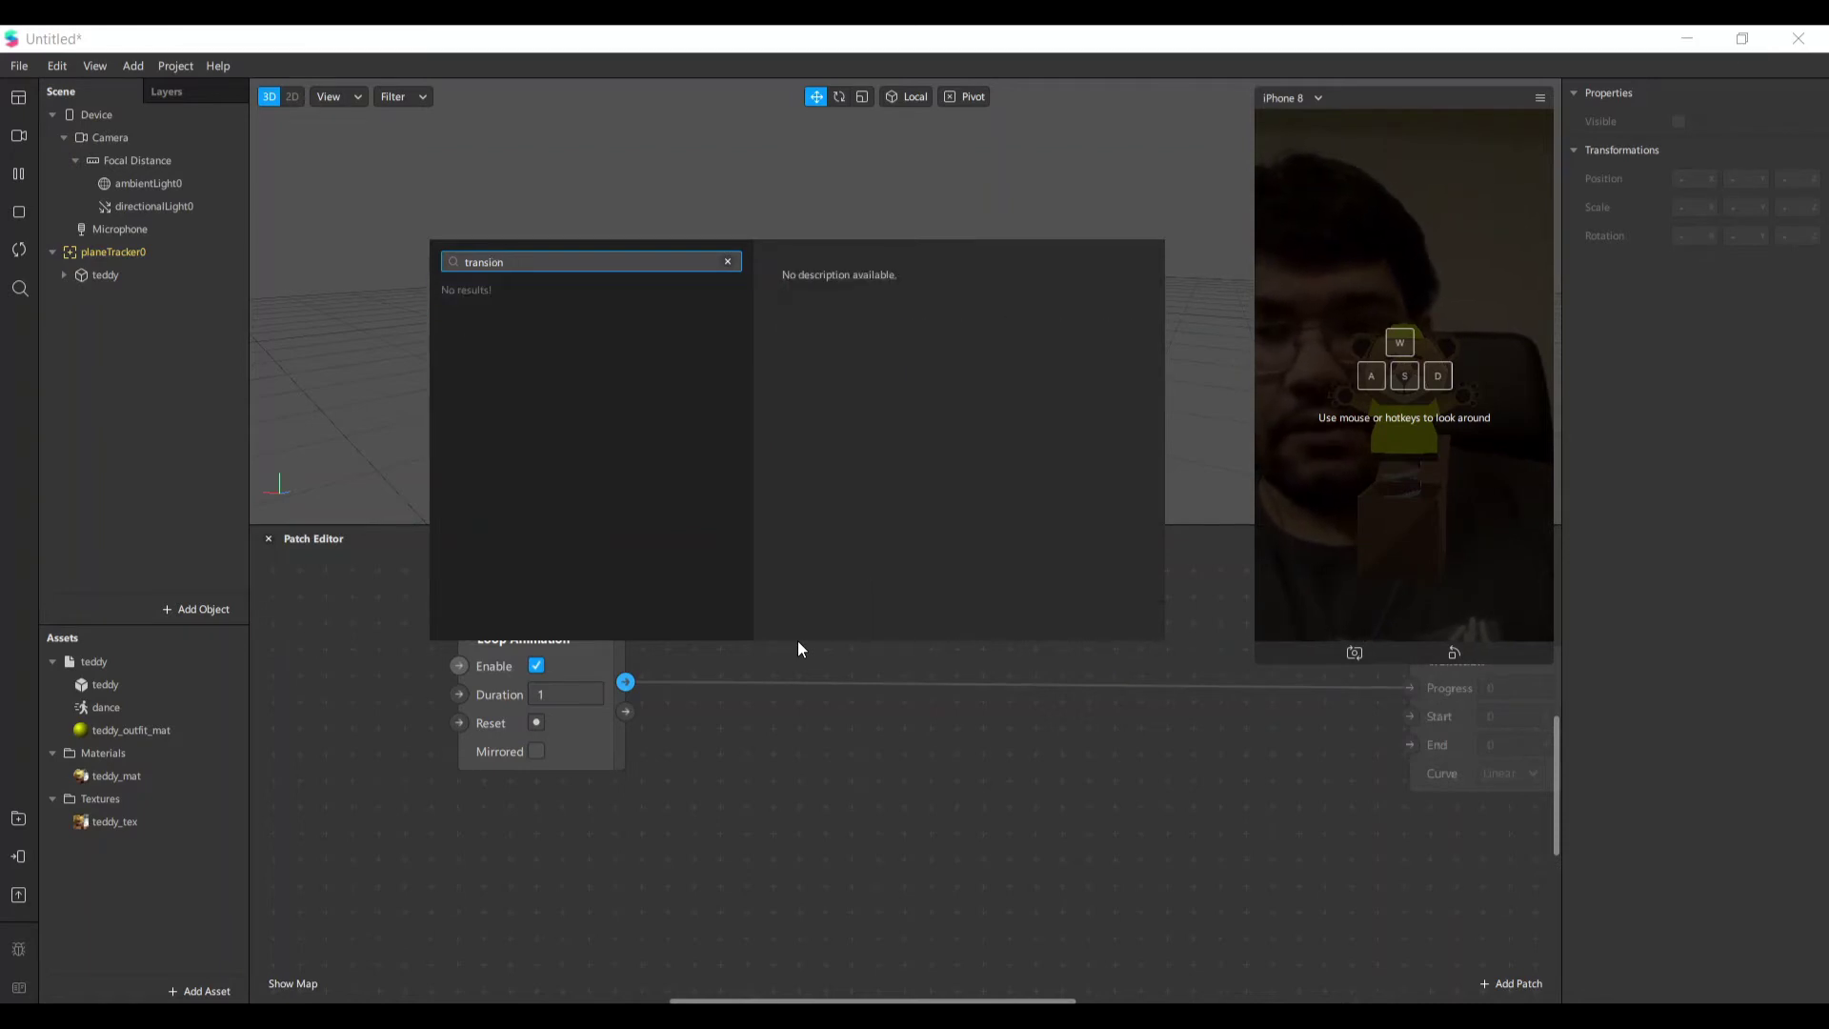
key(BackSpace)
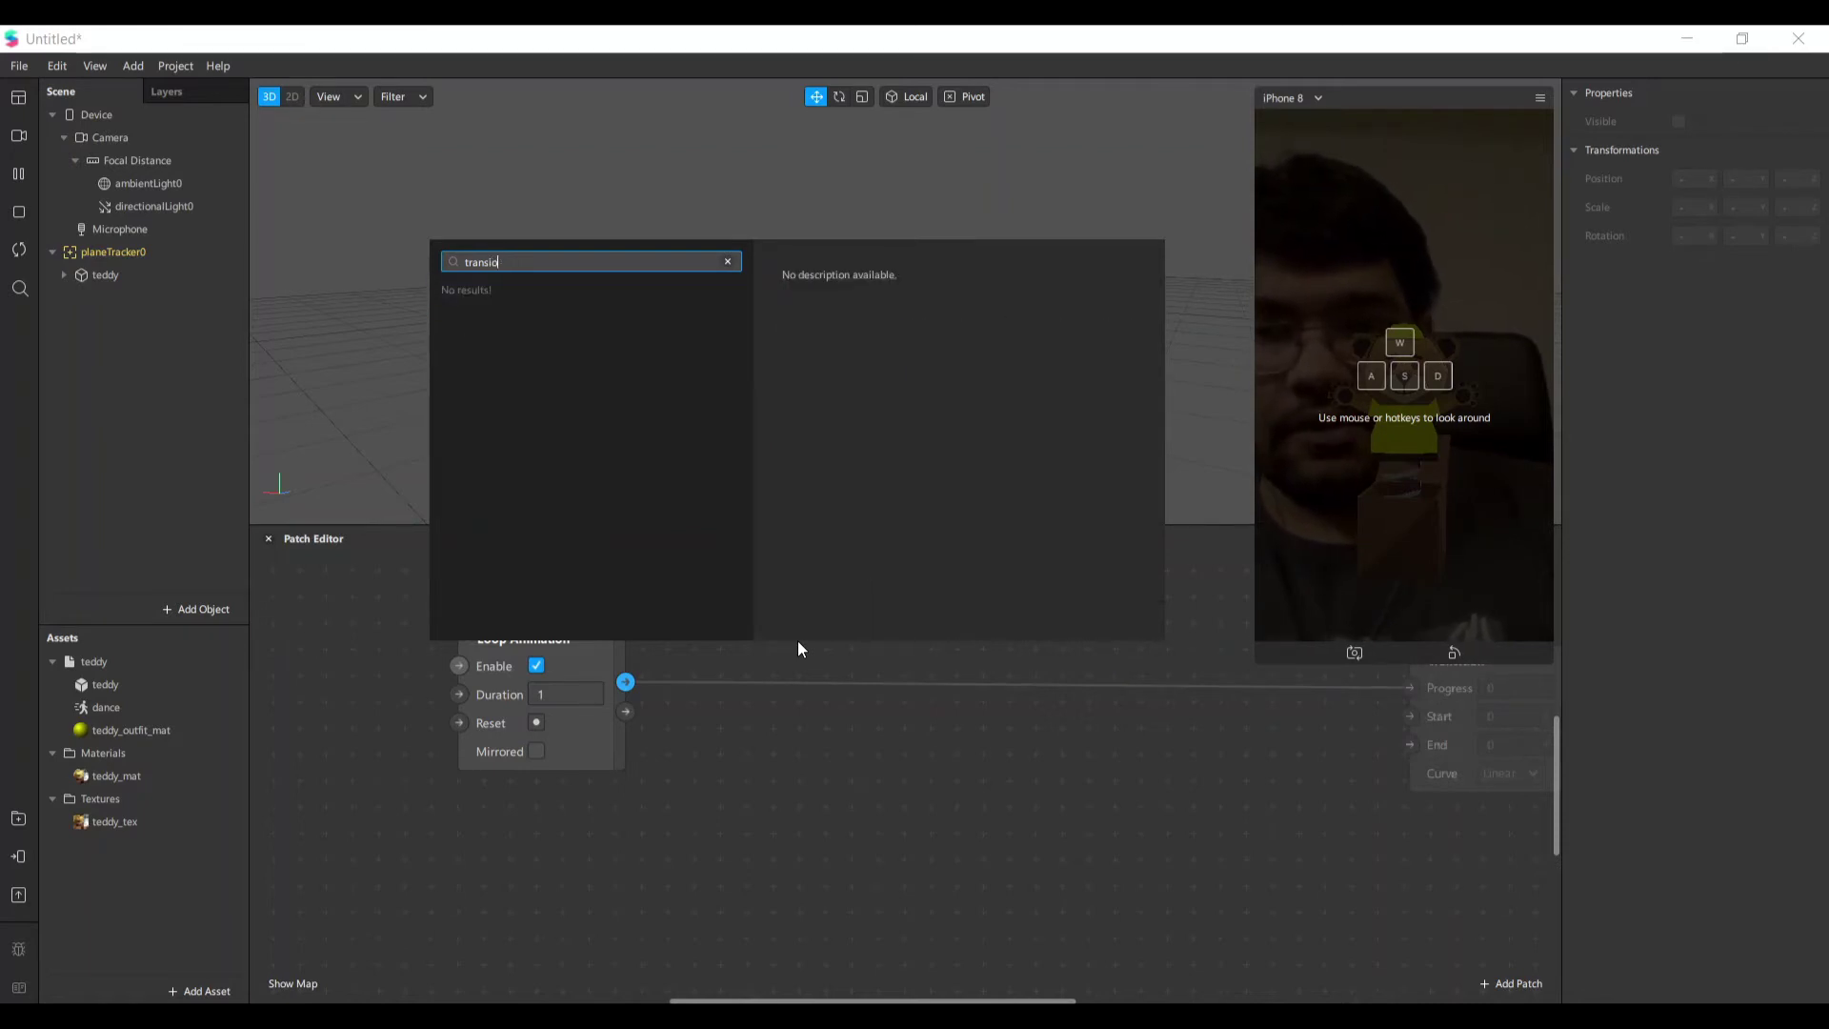
key(BackSpace)
key(BackSpace)
text(i)
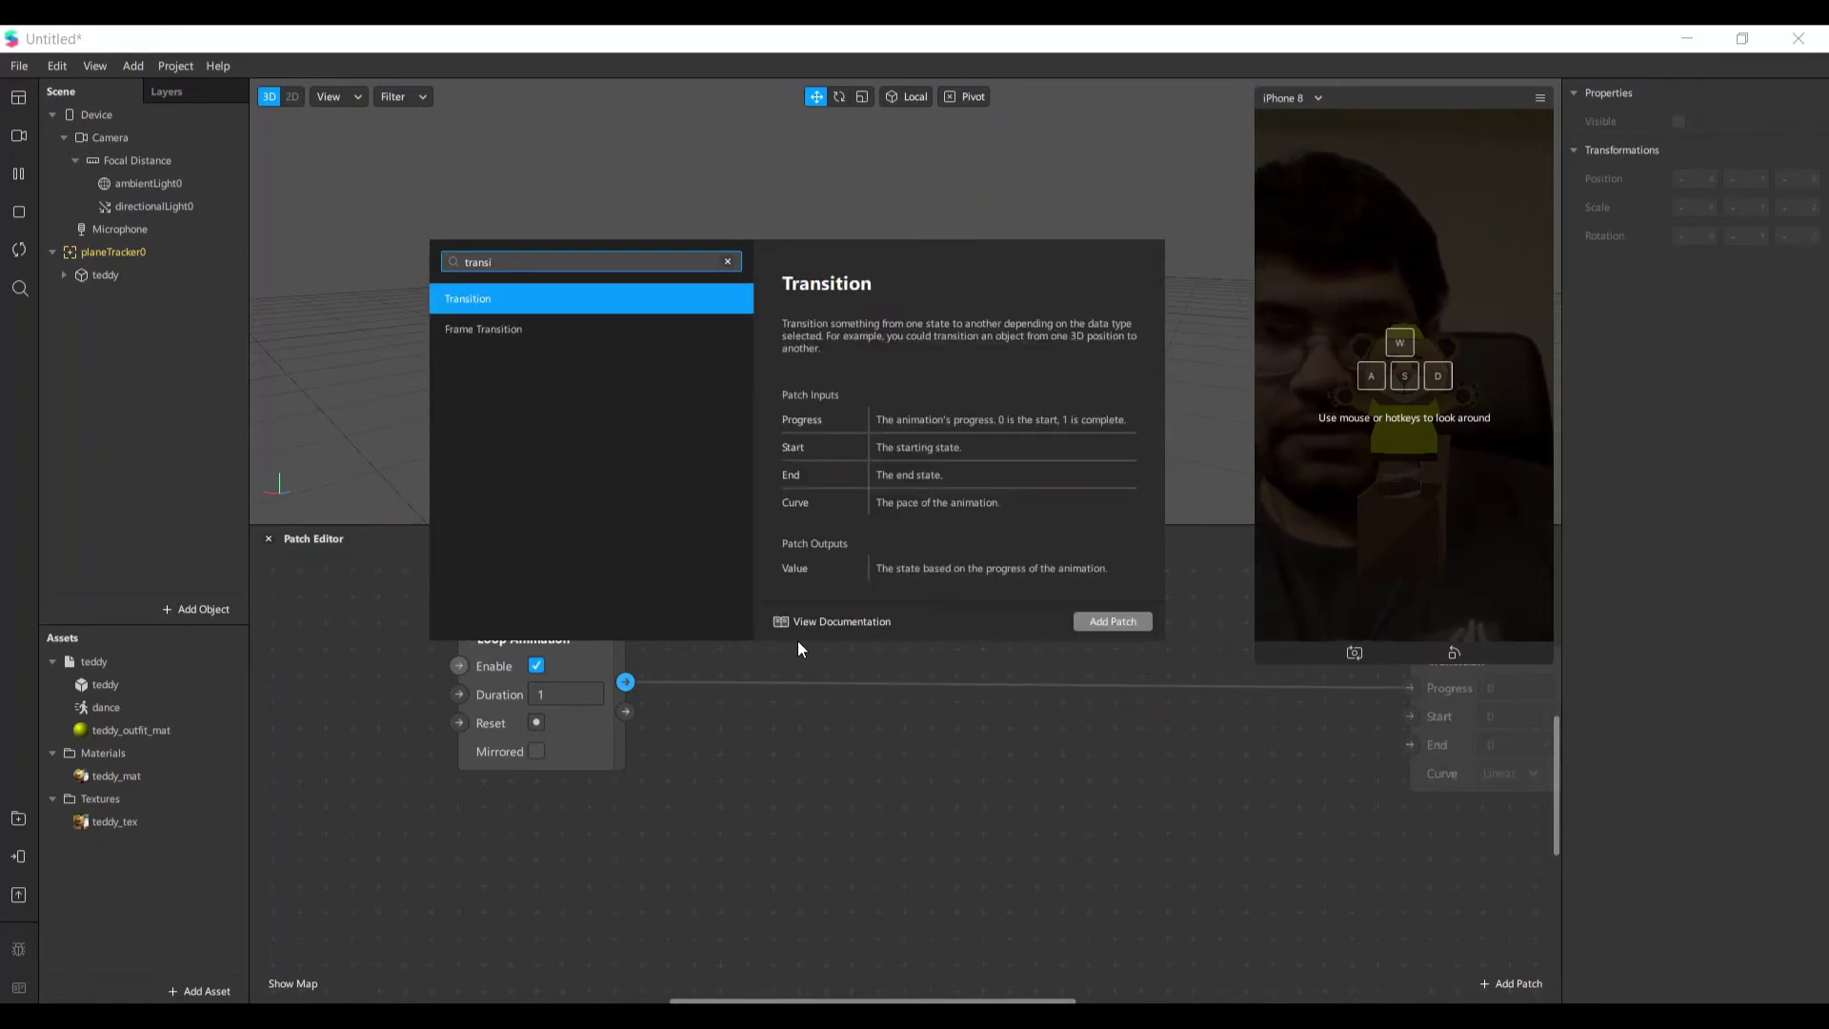
key(Return)
Arrange the Loop Animation and Transition patches close together, side by side.
scroll(1465, 710, up, 2)
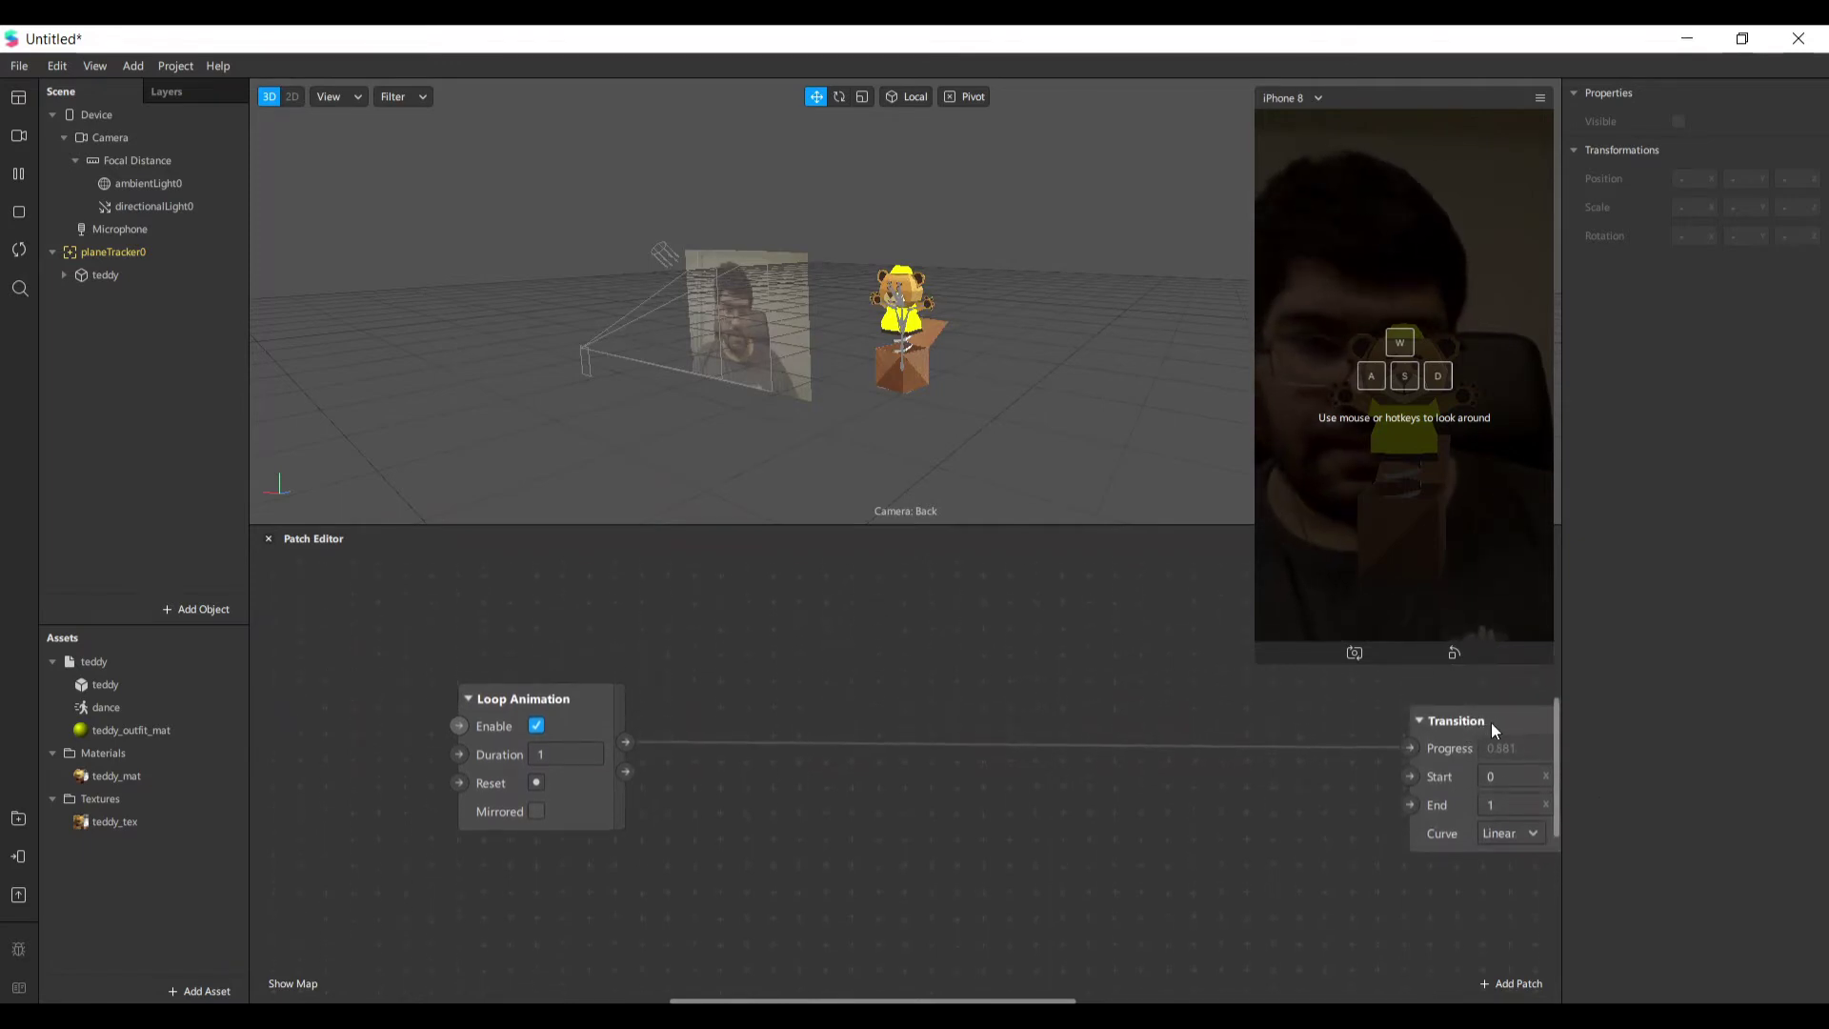
drag(1490, 723, 792, 700)
drag(581, 715, 470, 705)
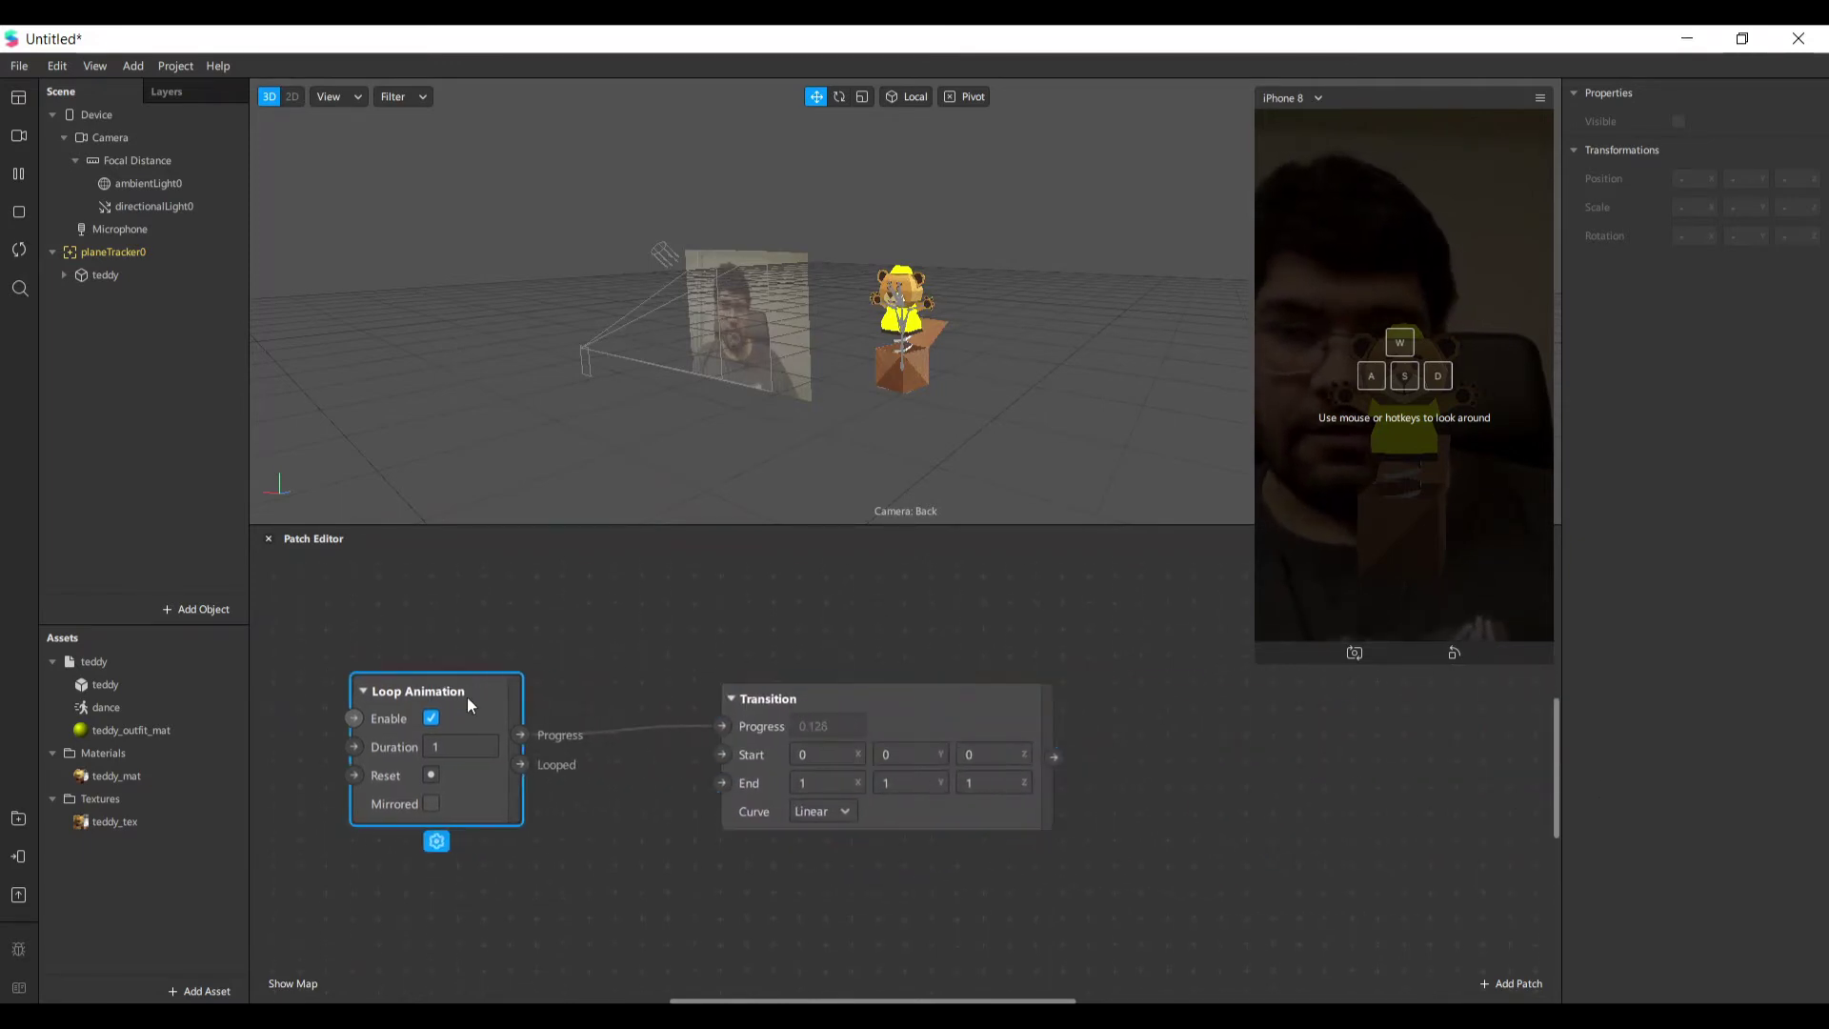
drag(928, 705, 821, 705)
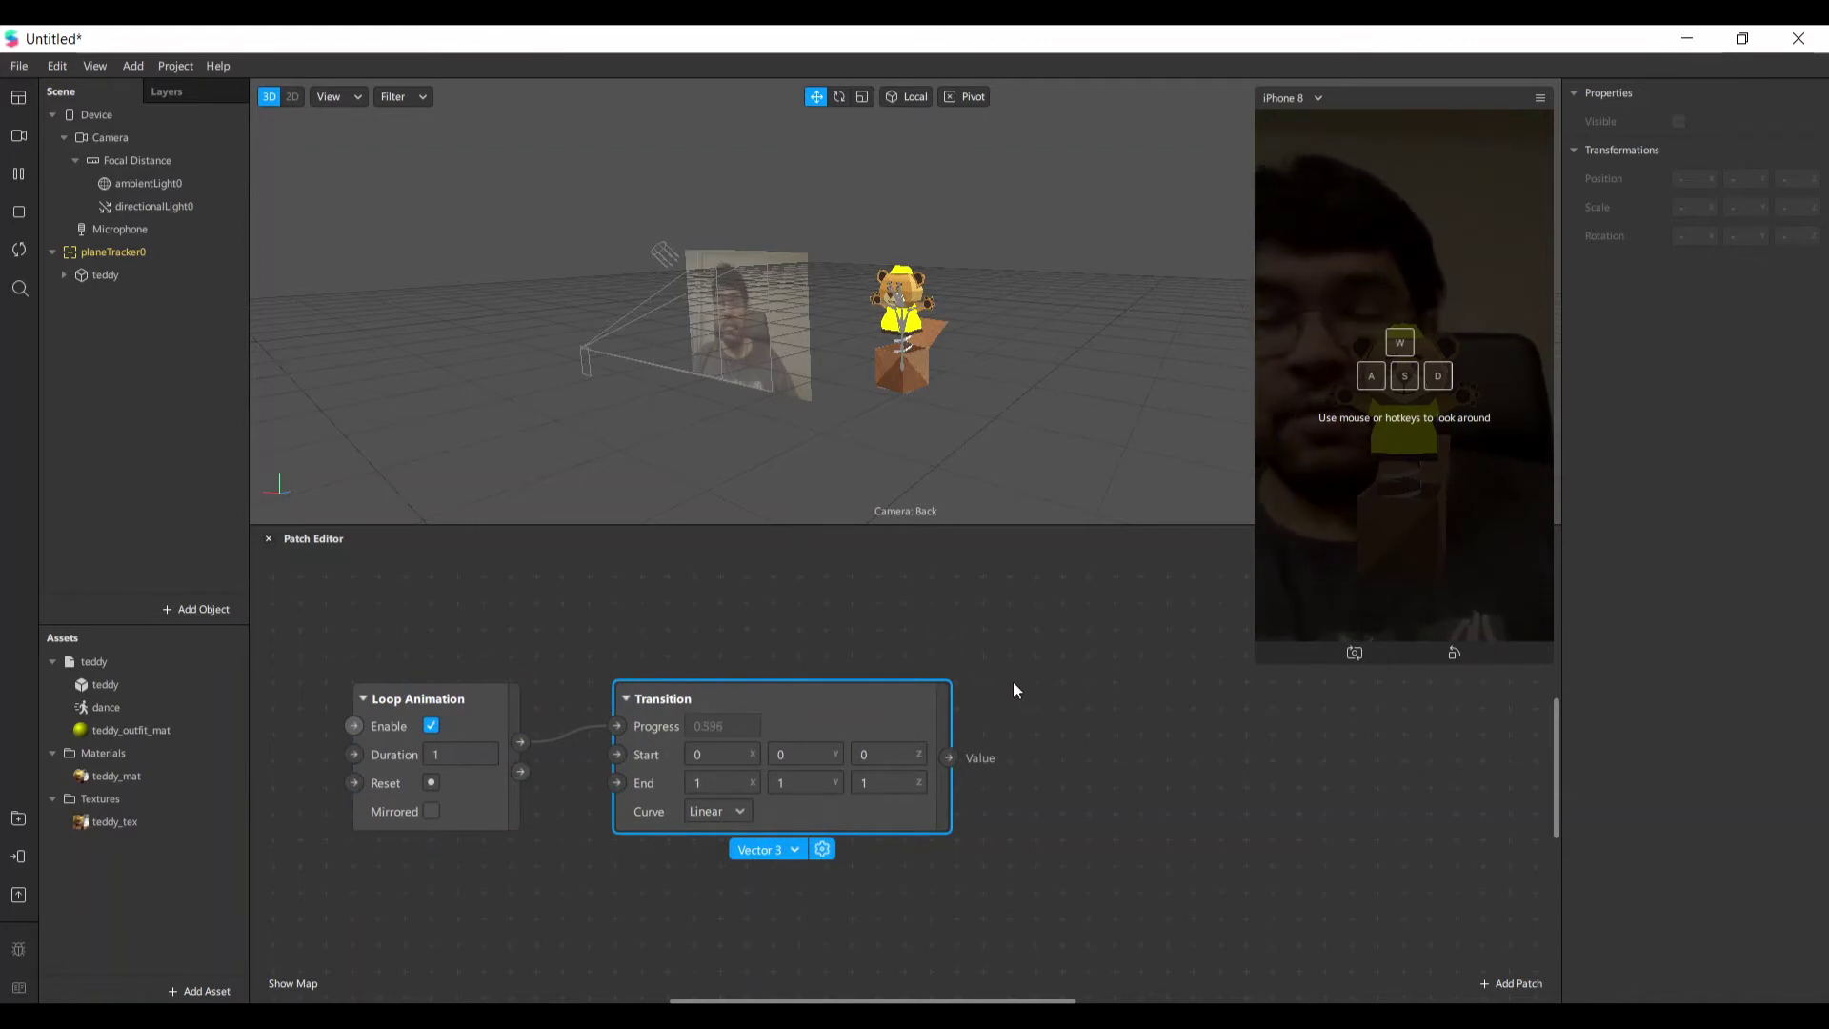
Expand the teddy's hierarchy through skeleton, skel_root and spring_mid to reveal the joints under jack_base.
scroll(958, 353, up, 3)
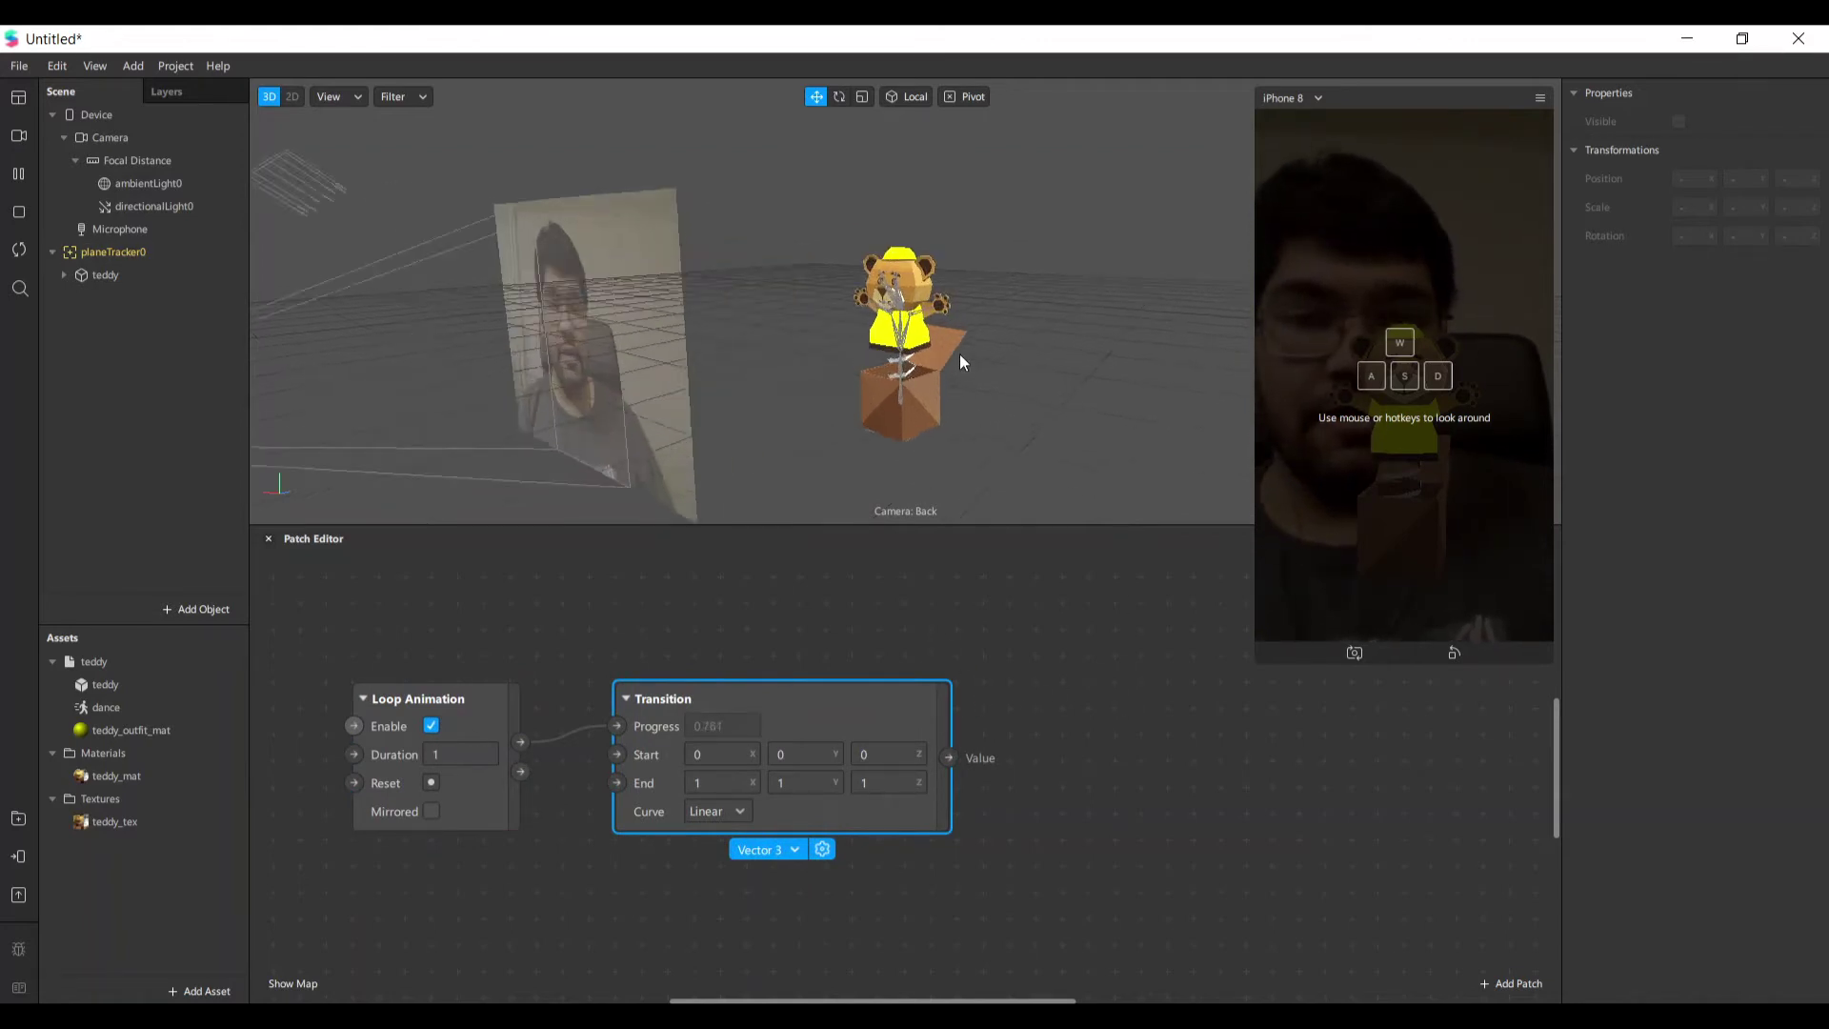
scroll(935, 376, up, 2)
scroll(322, 455, down, 3)
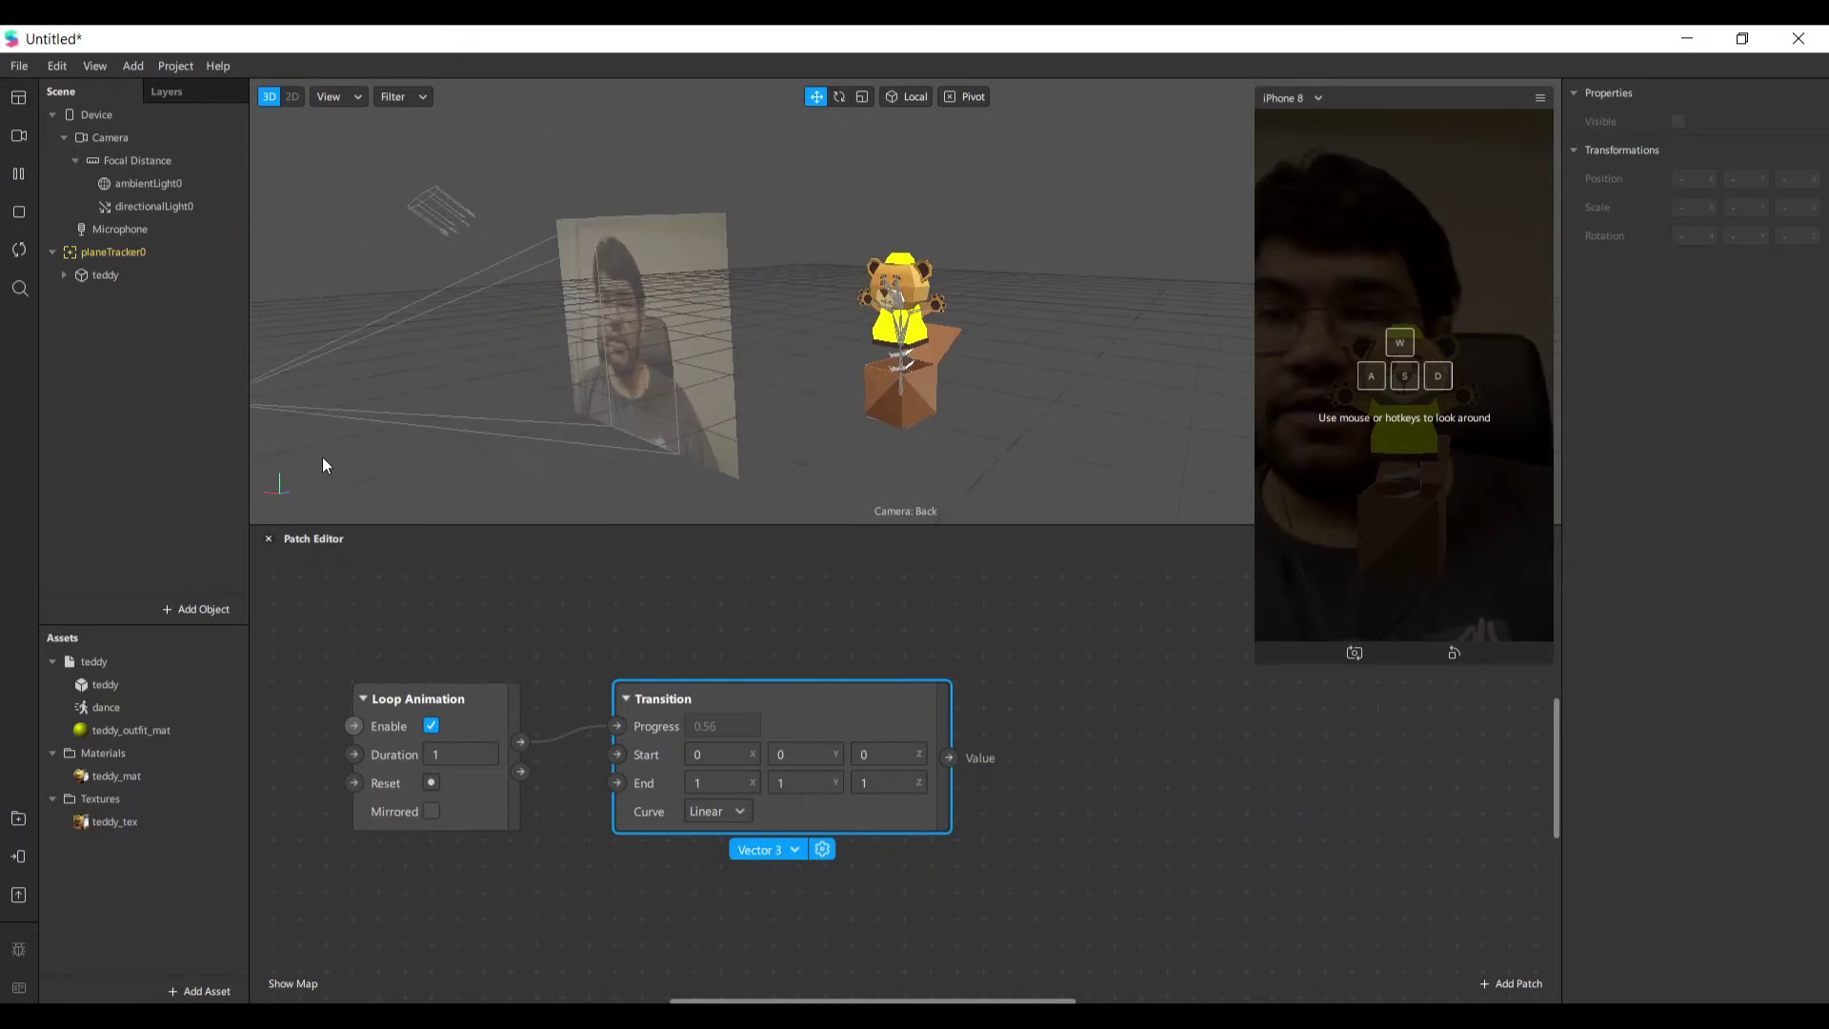
click(63, 276)
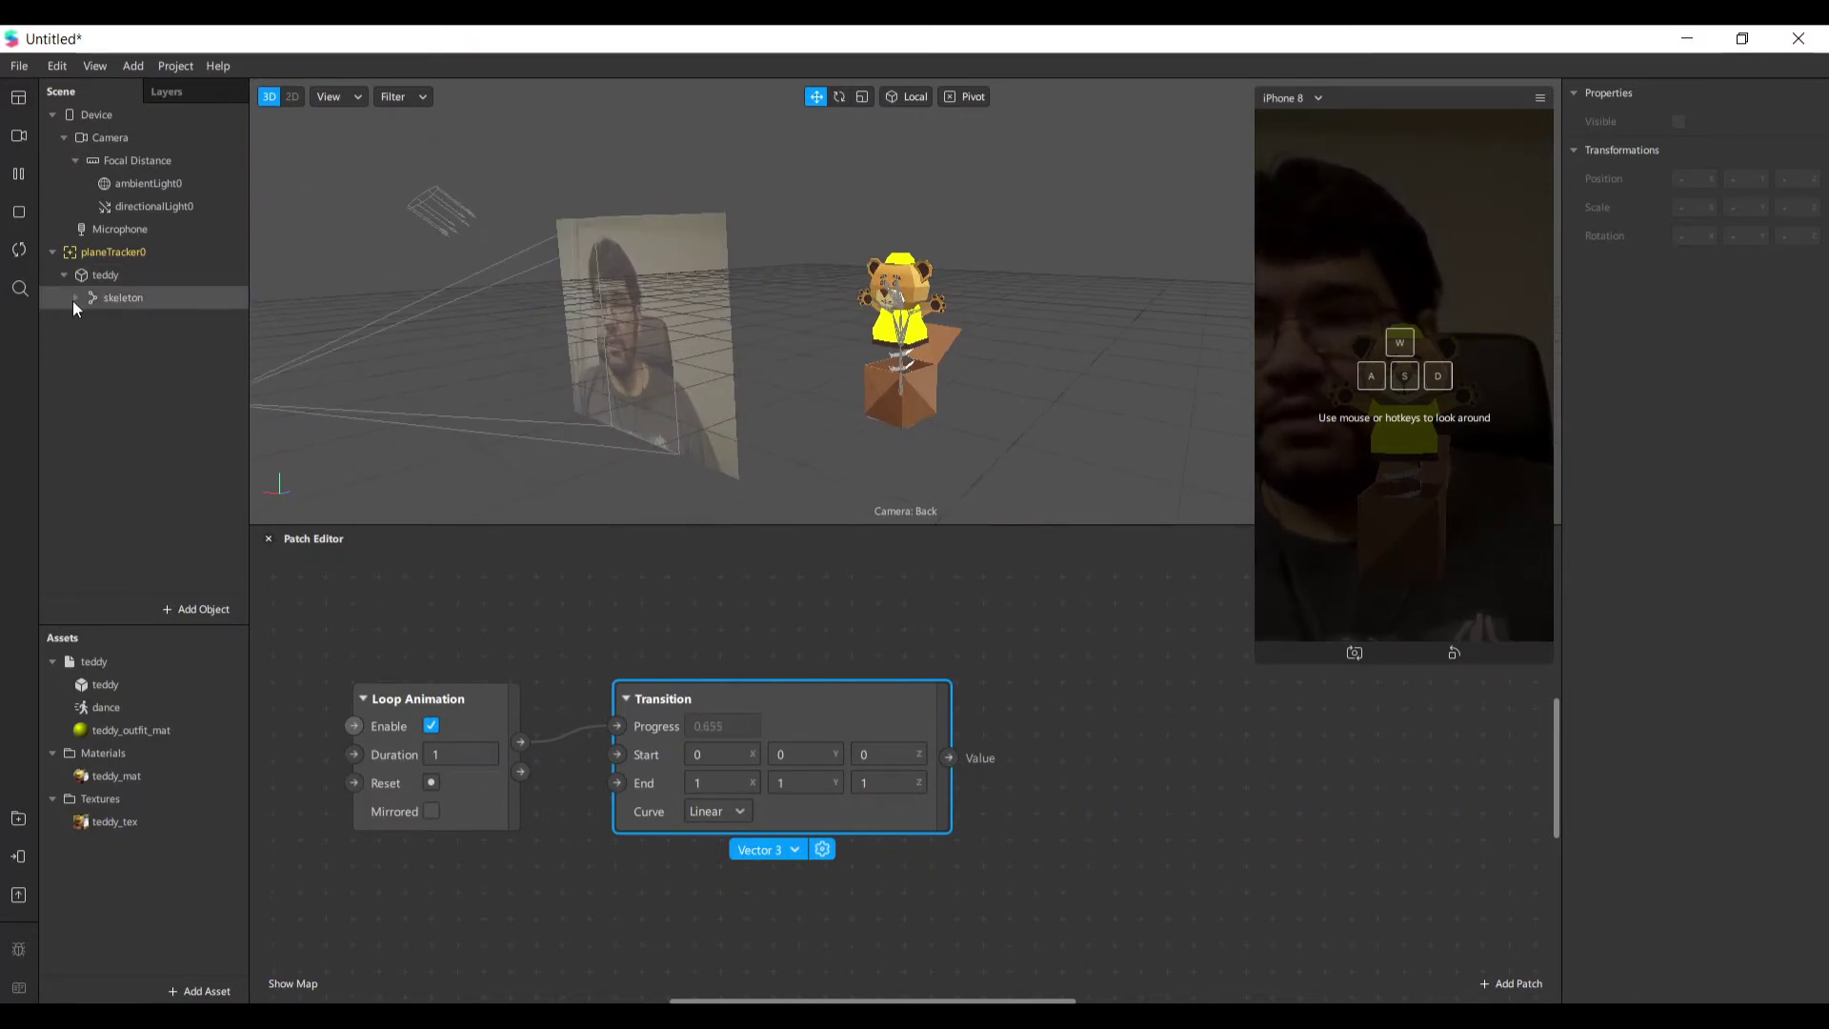
click(74, 299)
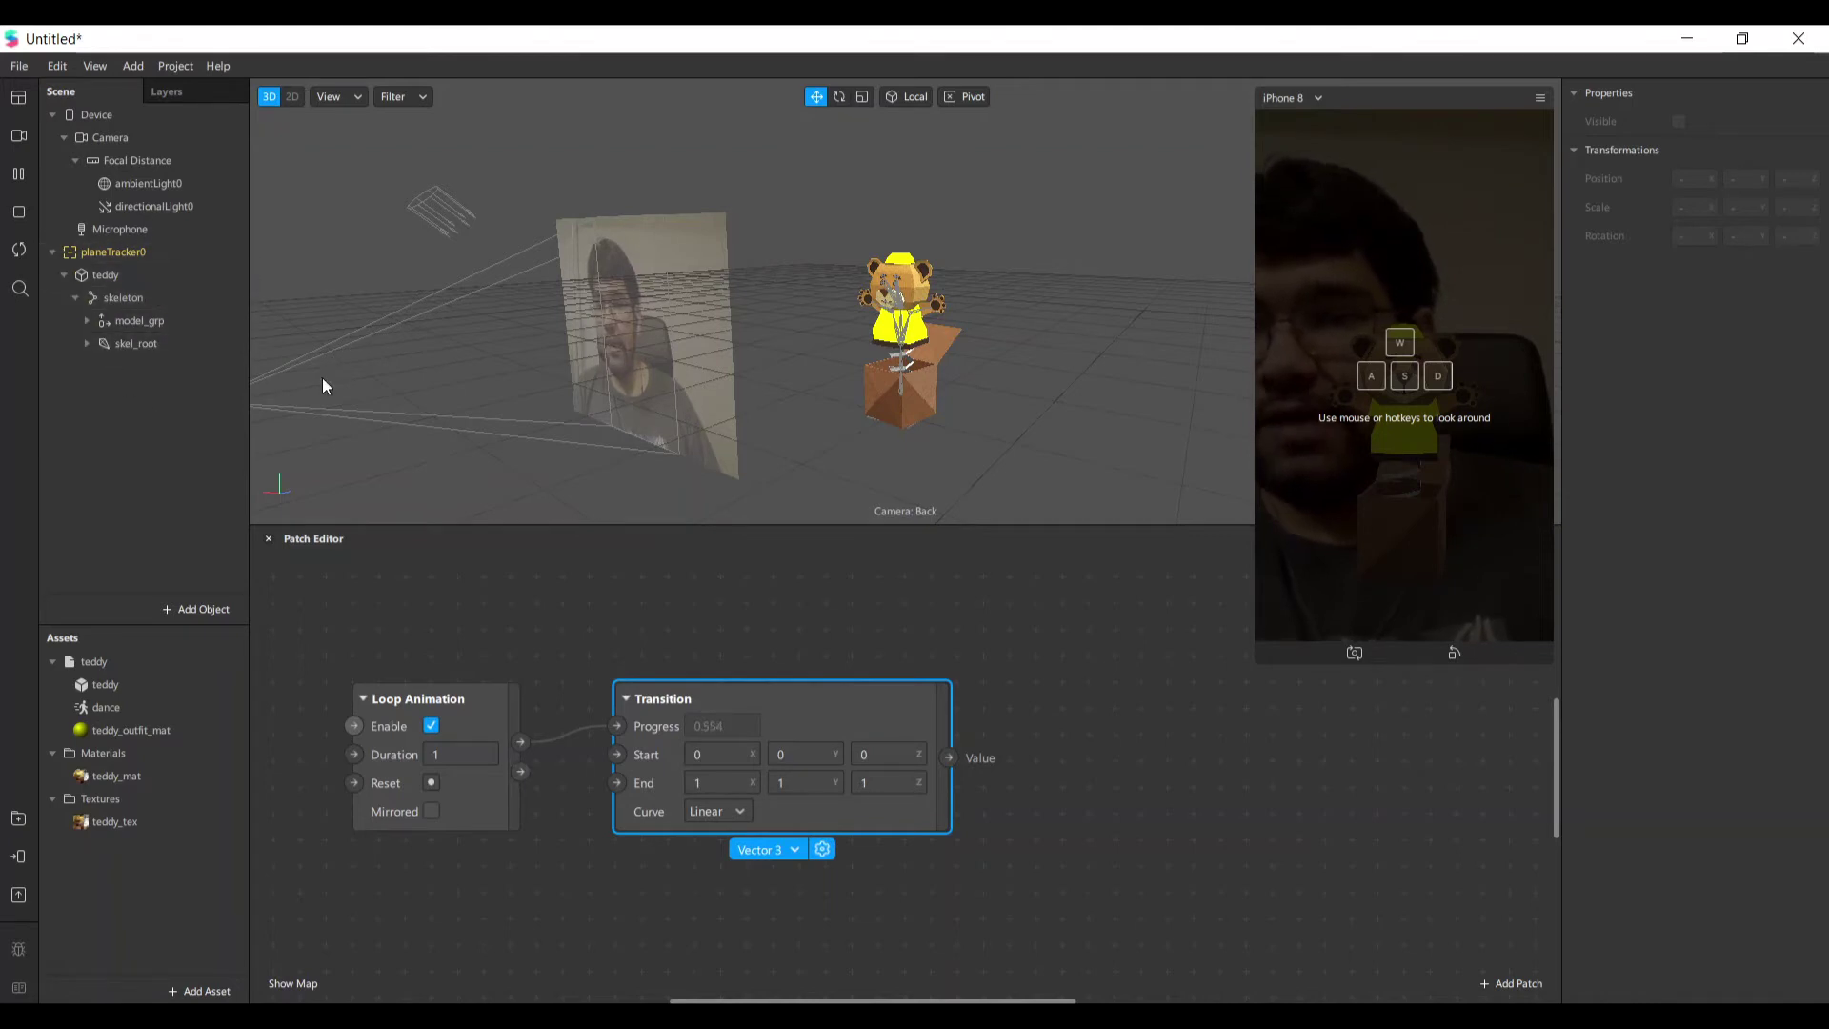
click(86, 343)
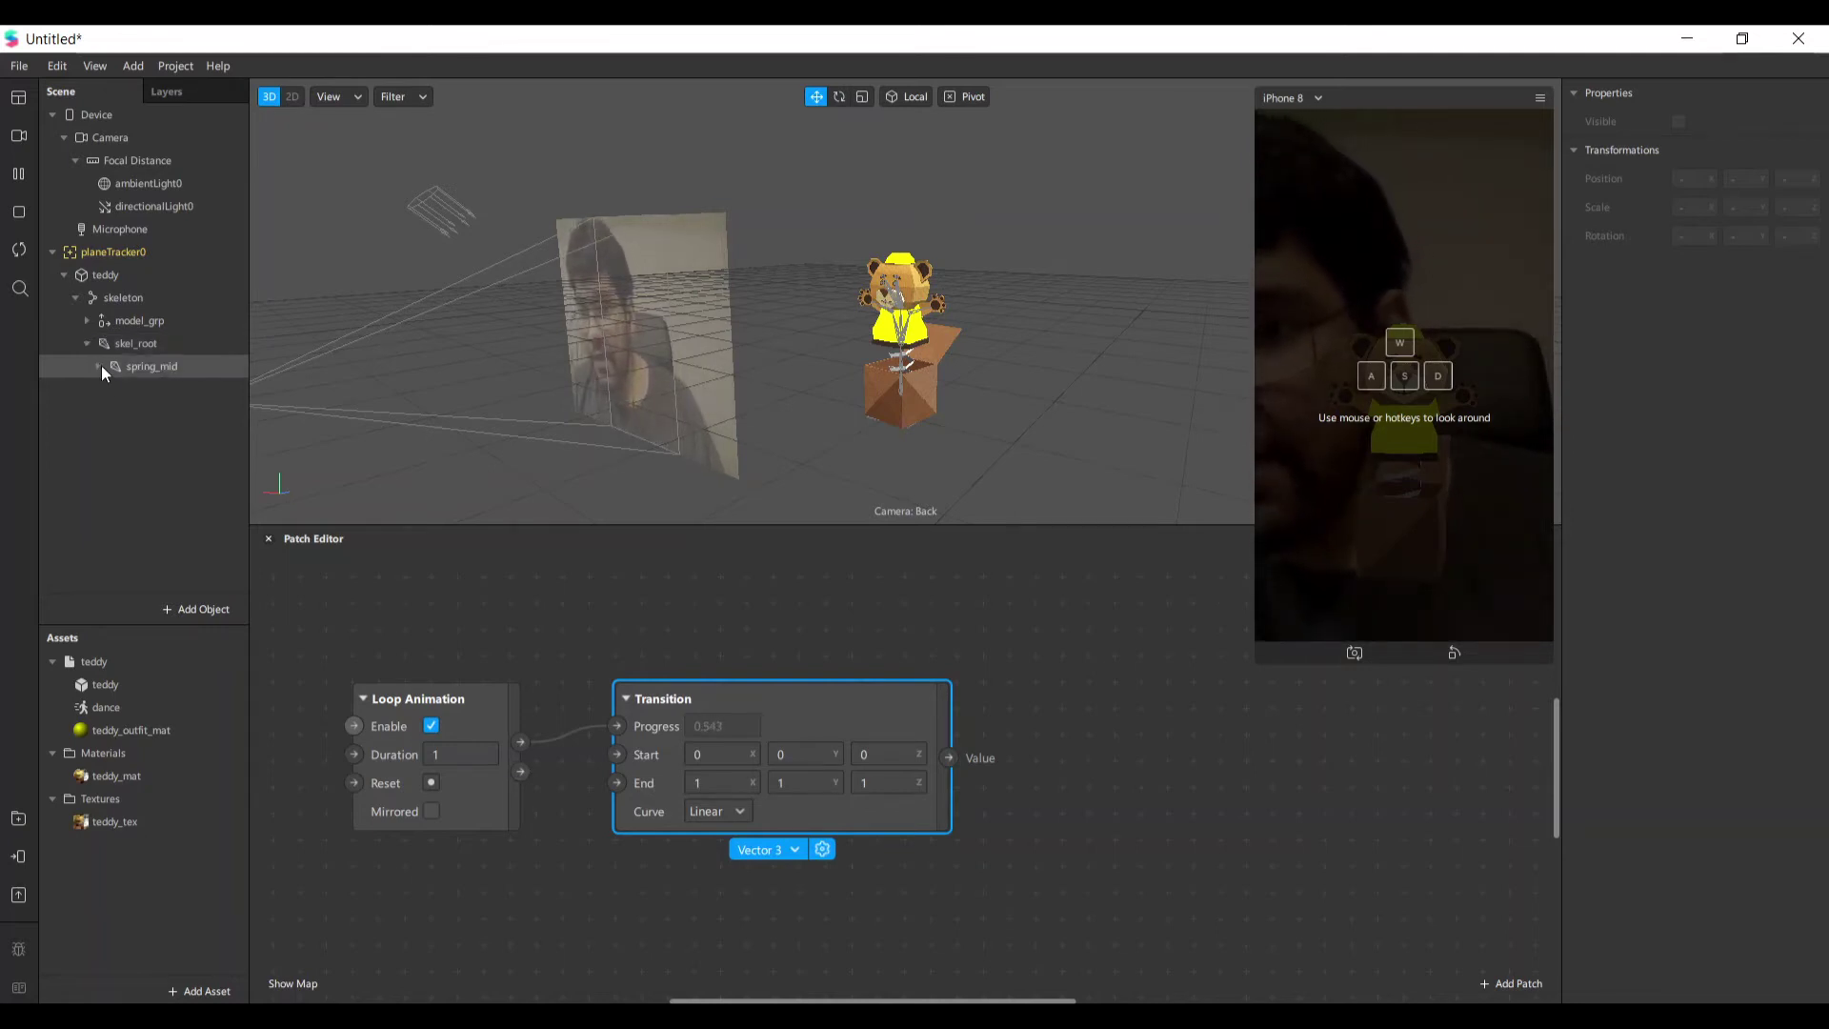
click(97, 366)
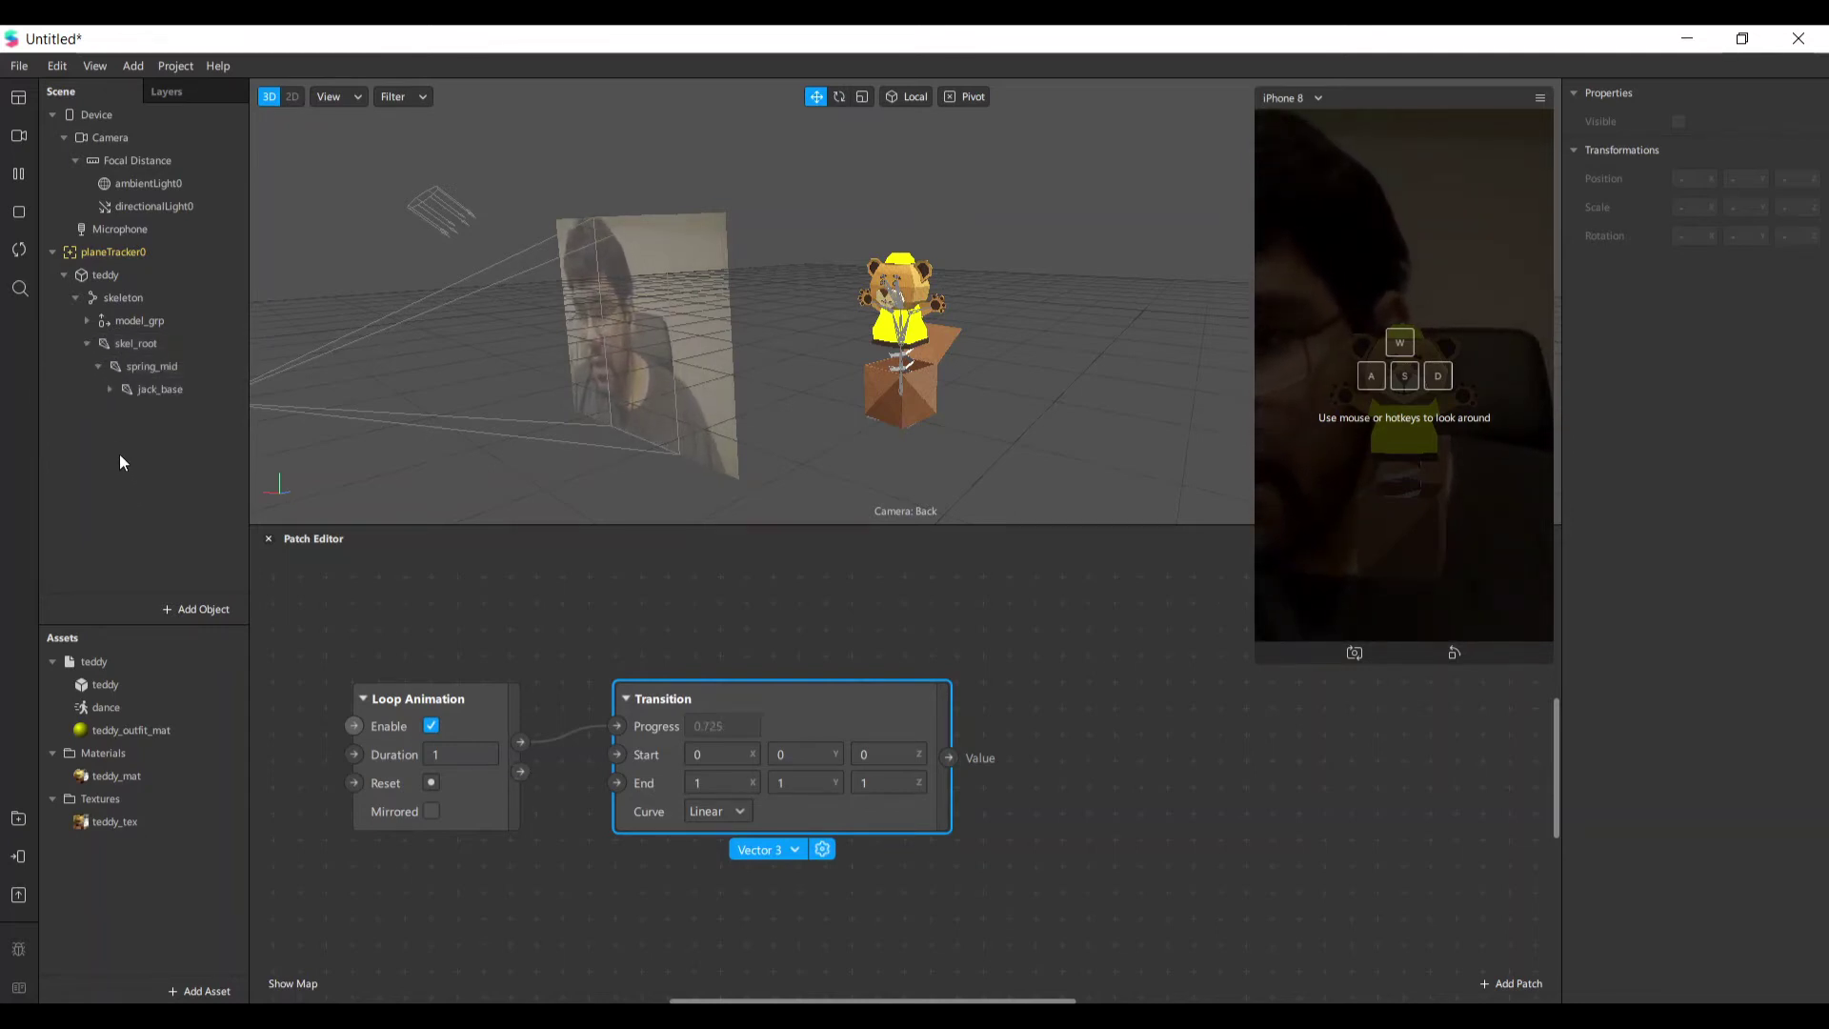
click(107, 389)
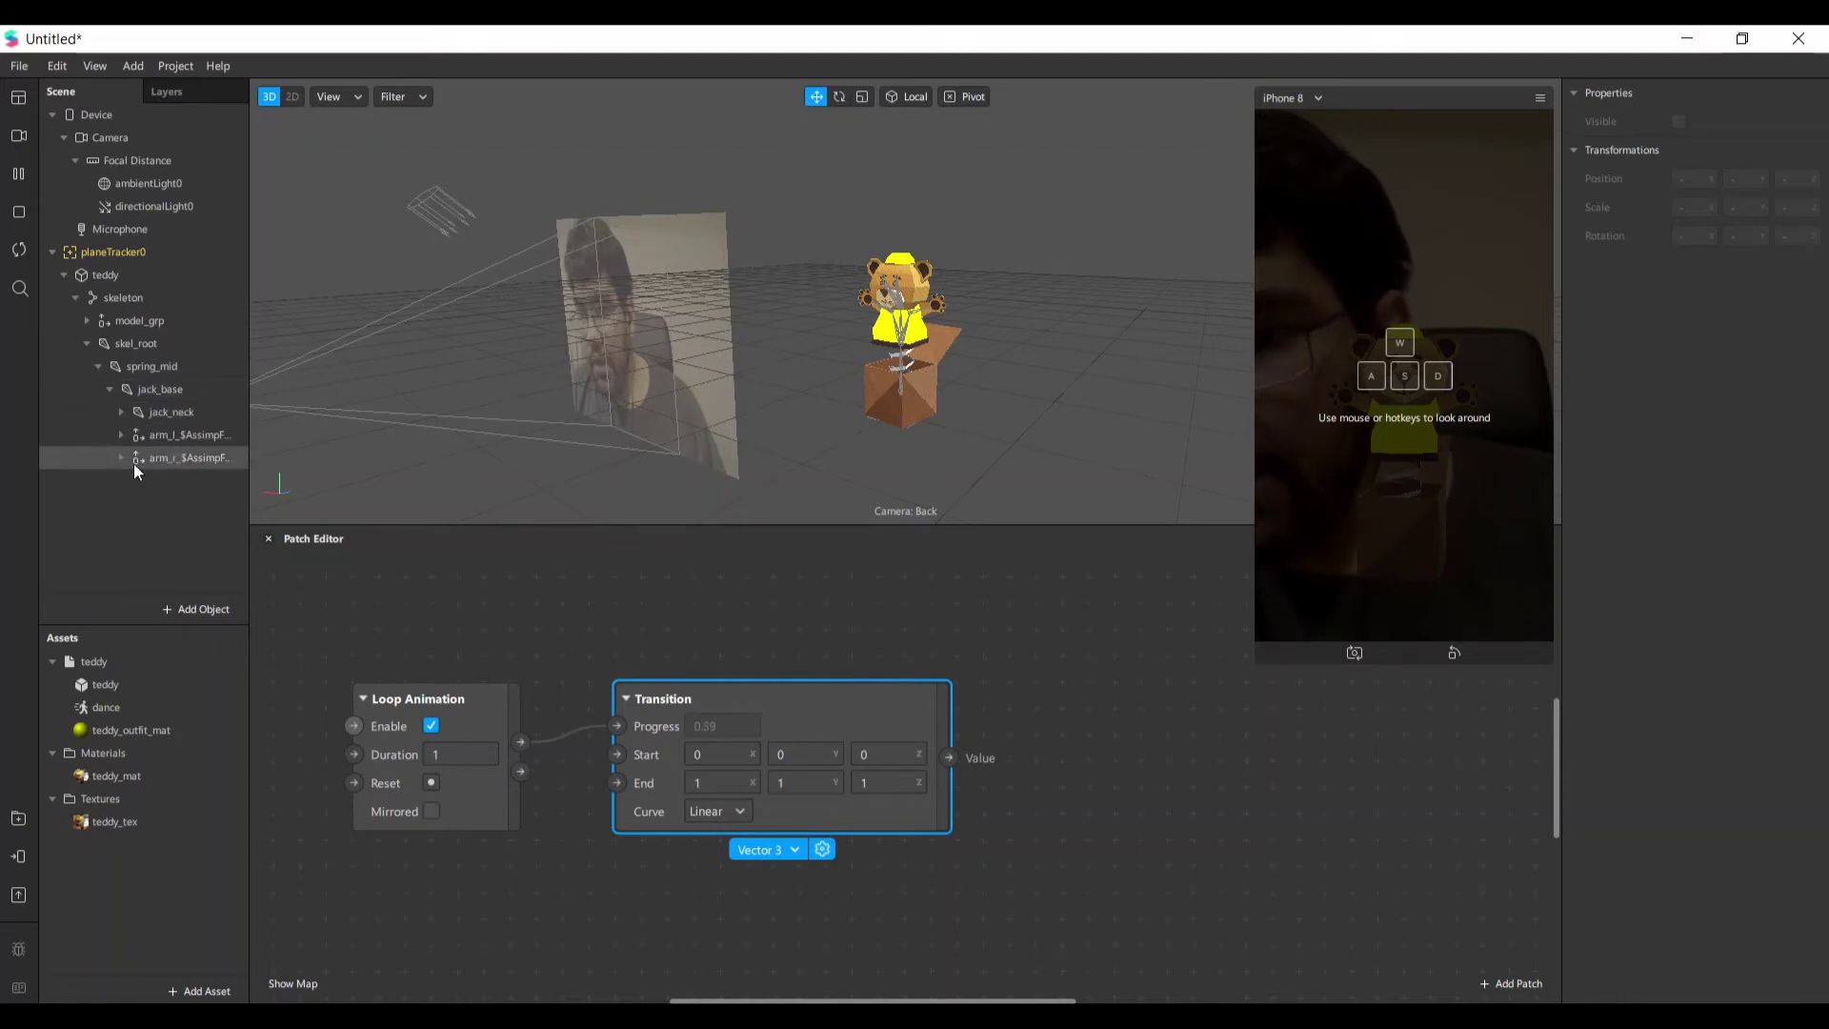
Examine which parts of the teddy the skel_root, spring_mid and jack_base joints control, along with the sleeve and shirt meshes.
click(105, 347)
click(124, 366)
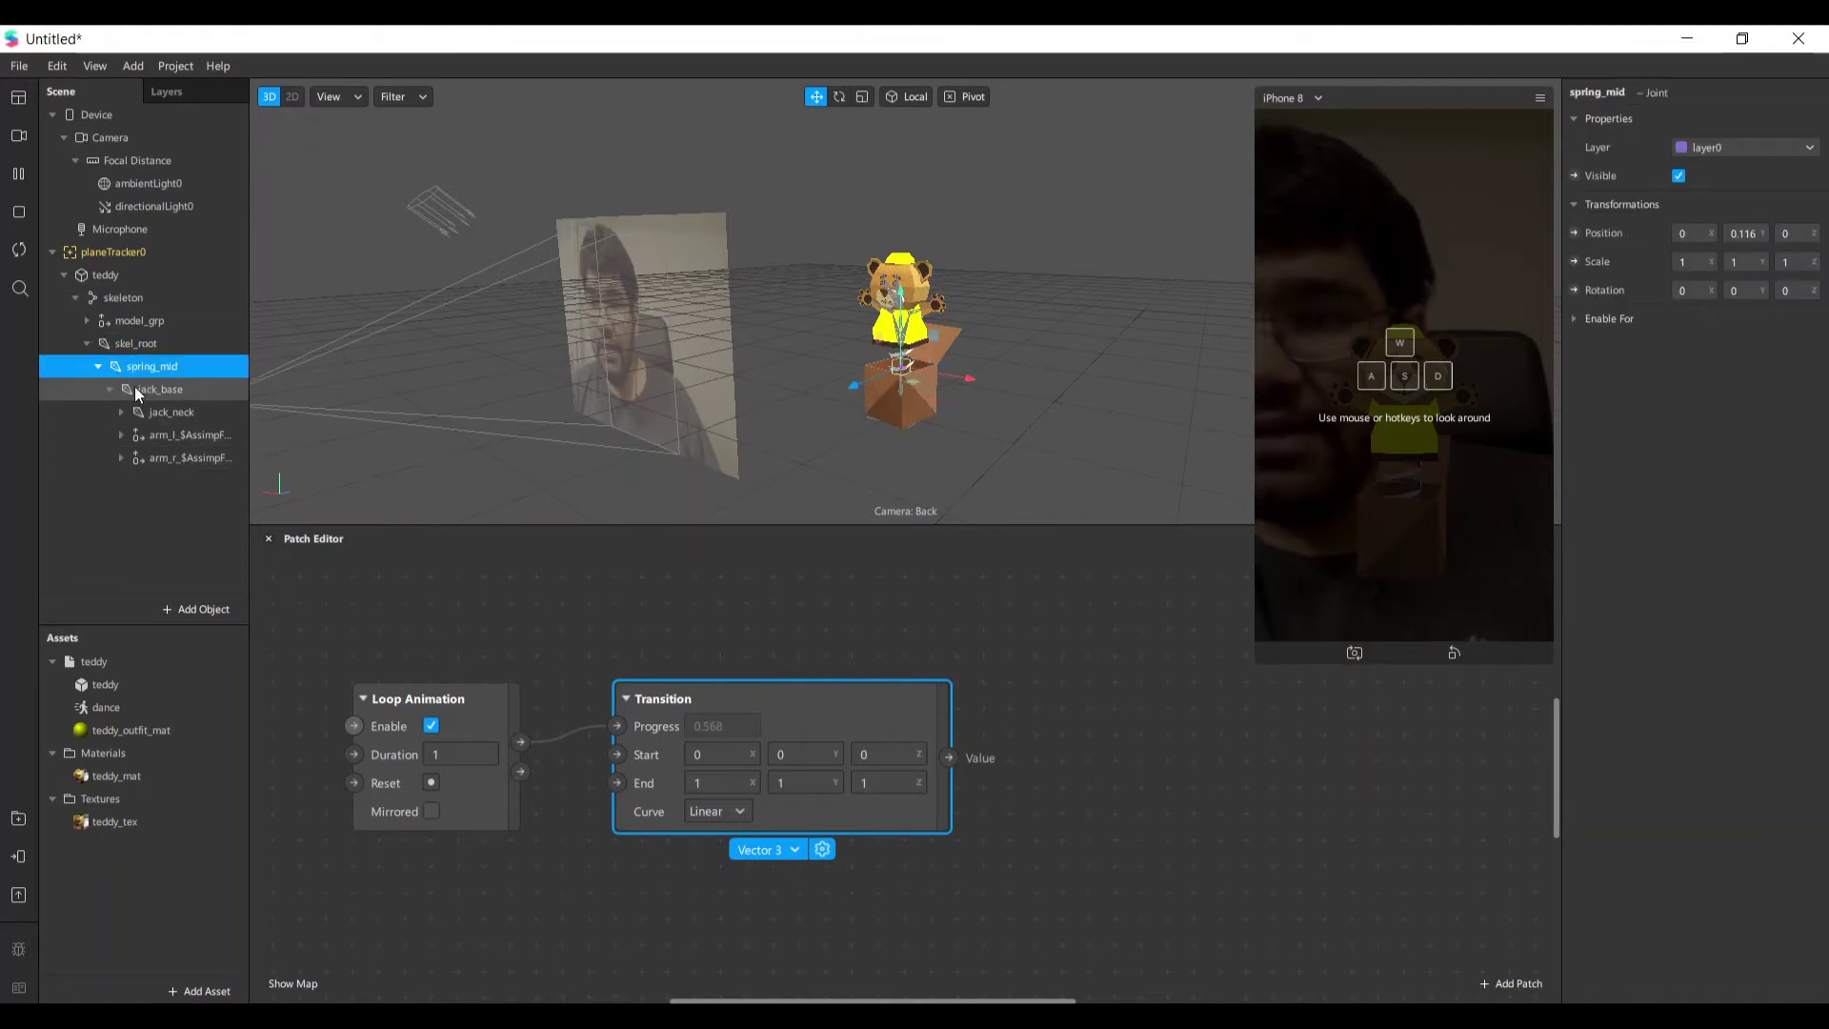
click(143, 391)
scroll(1094, 363, up, 5)
scroll(946, 432, up, 3)
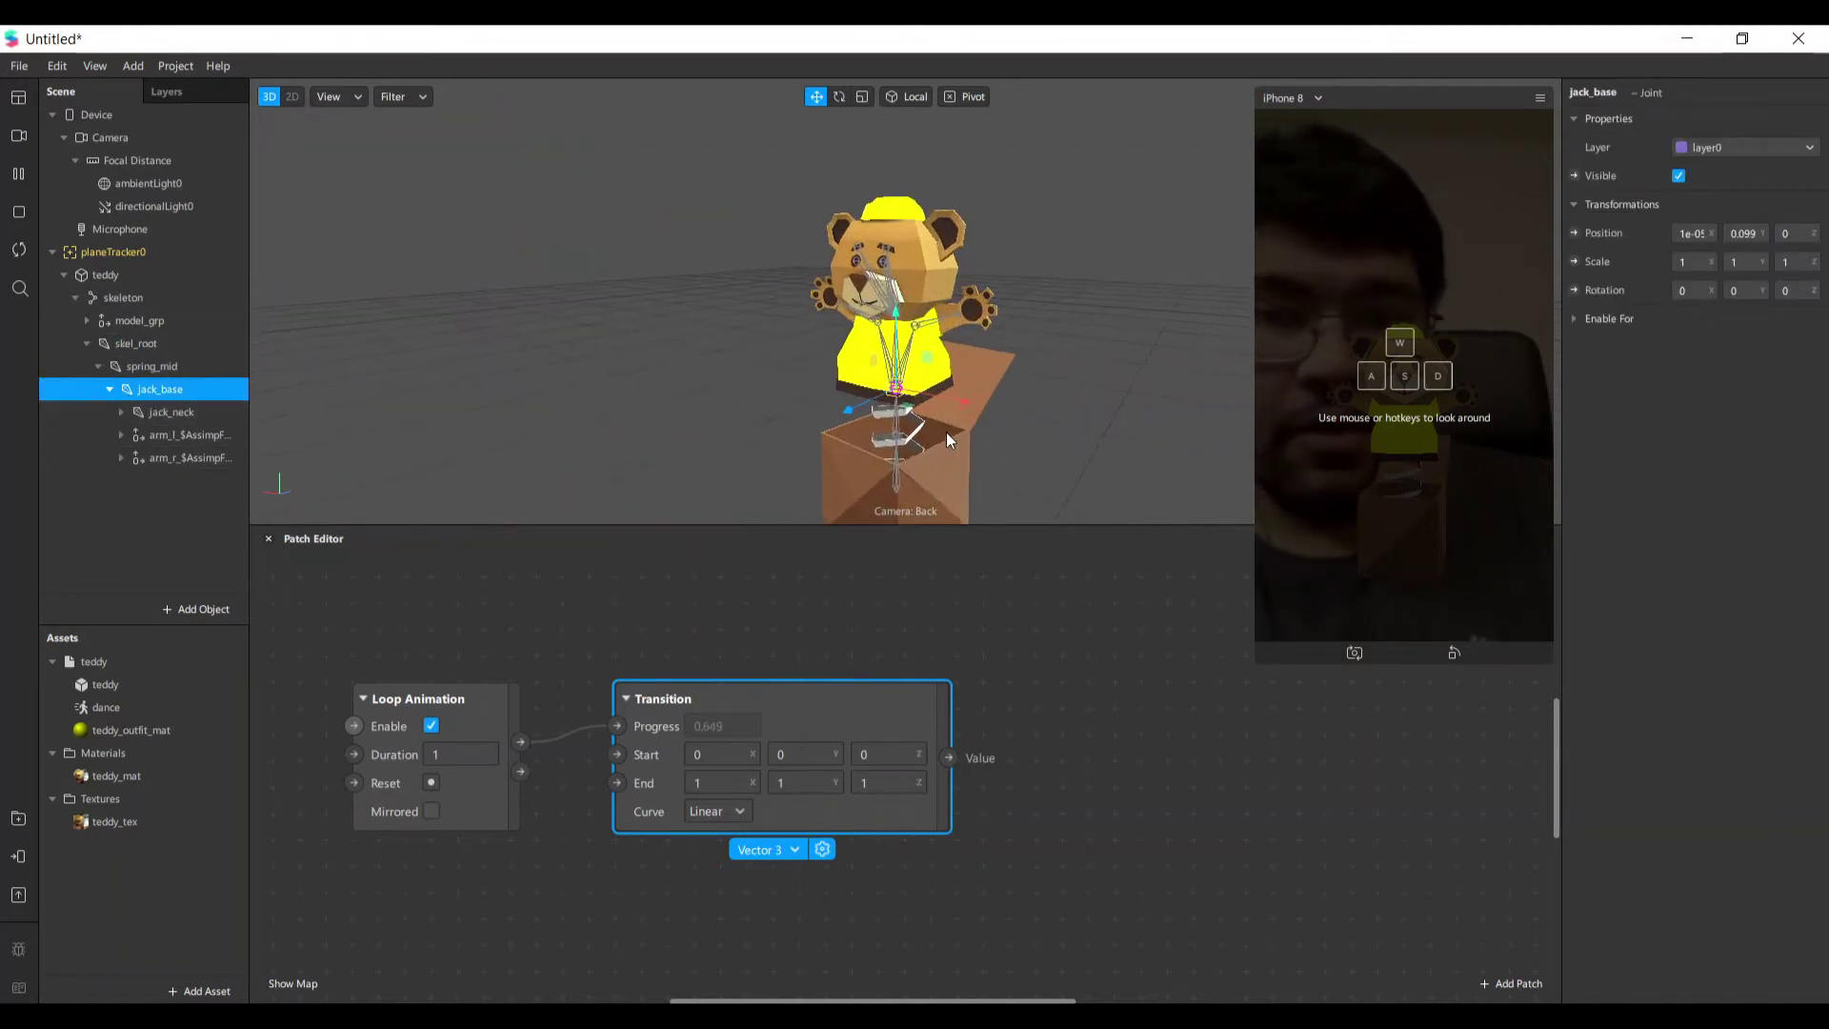
click(941, 328)
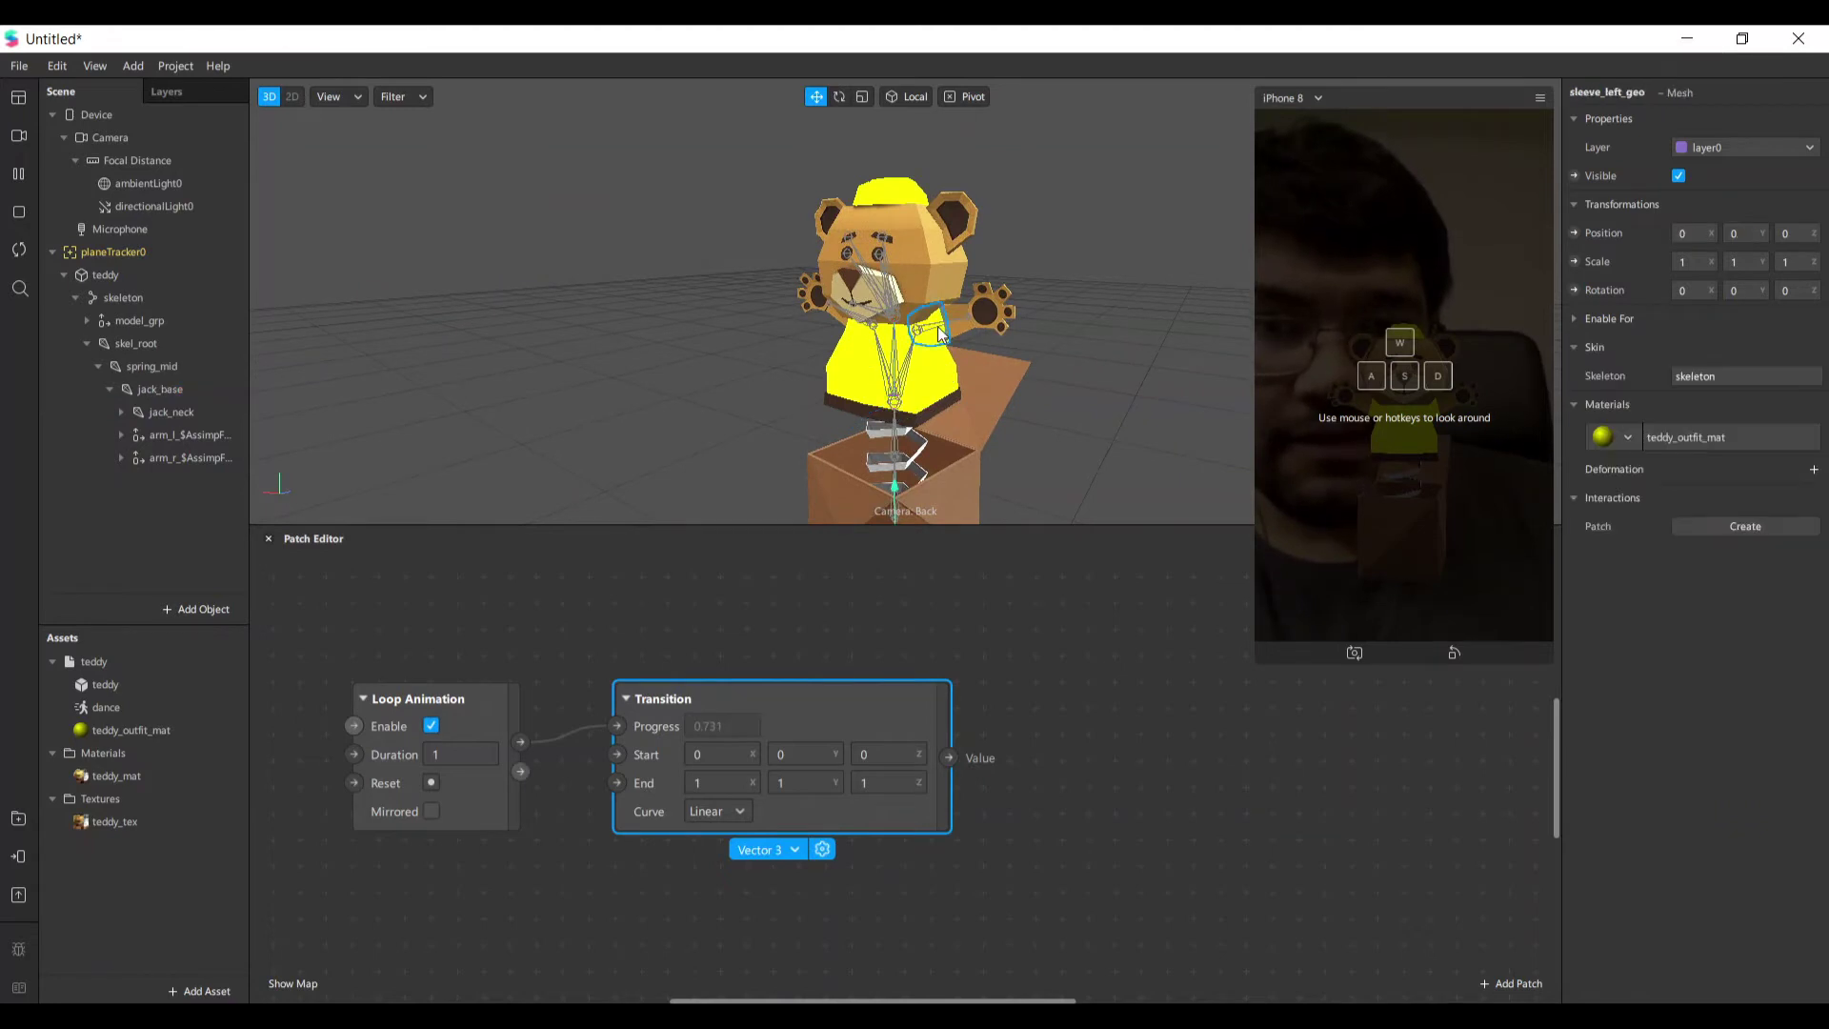
click(902, 379)
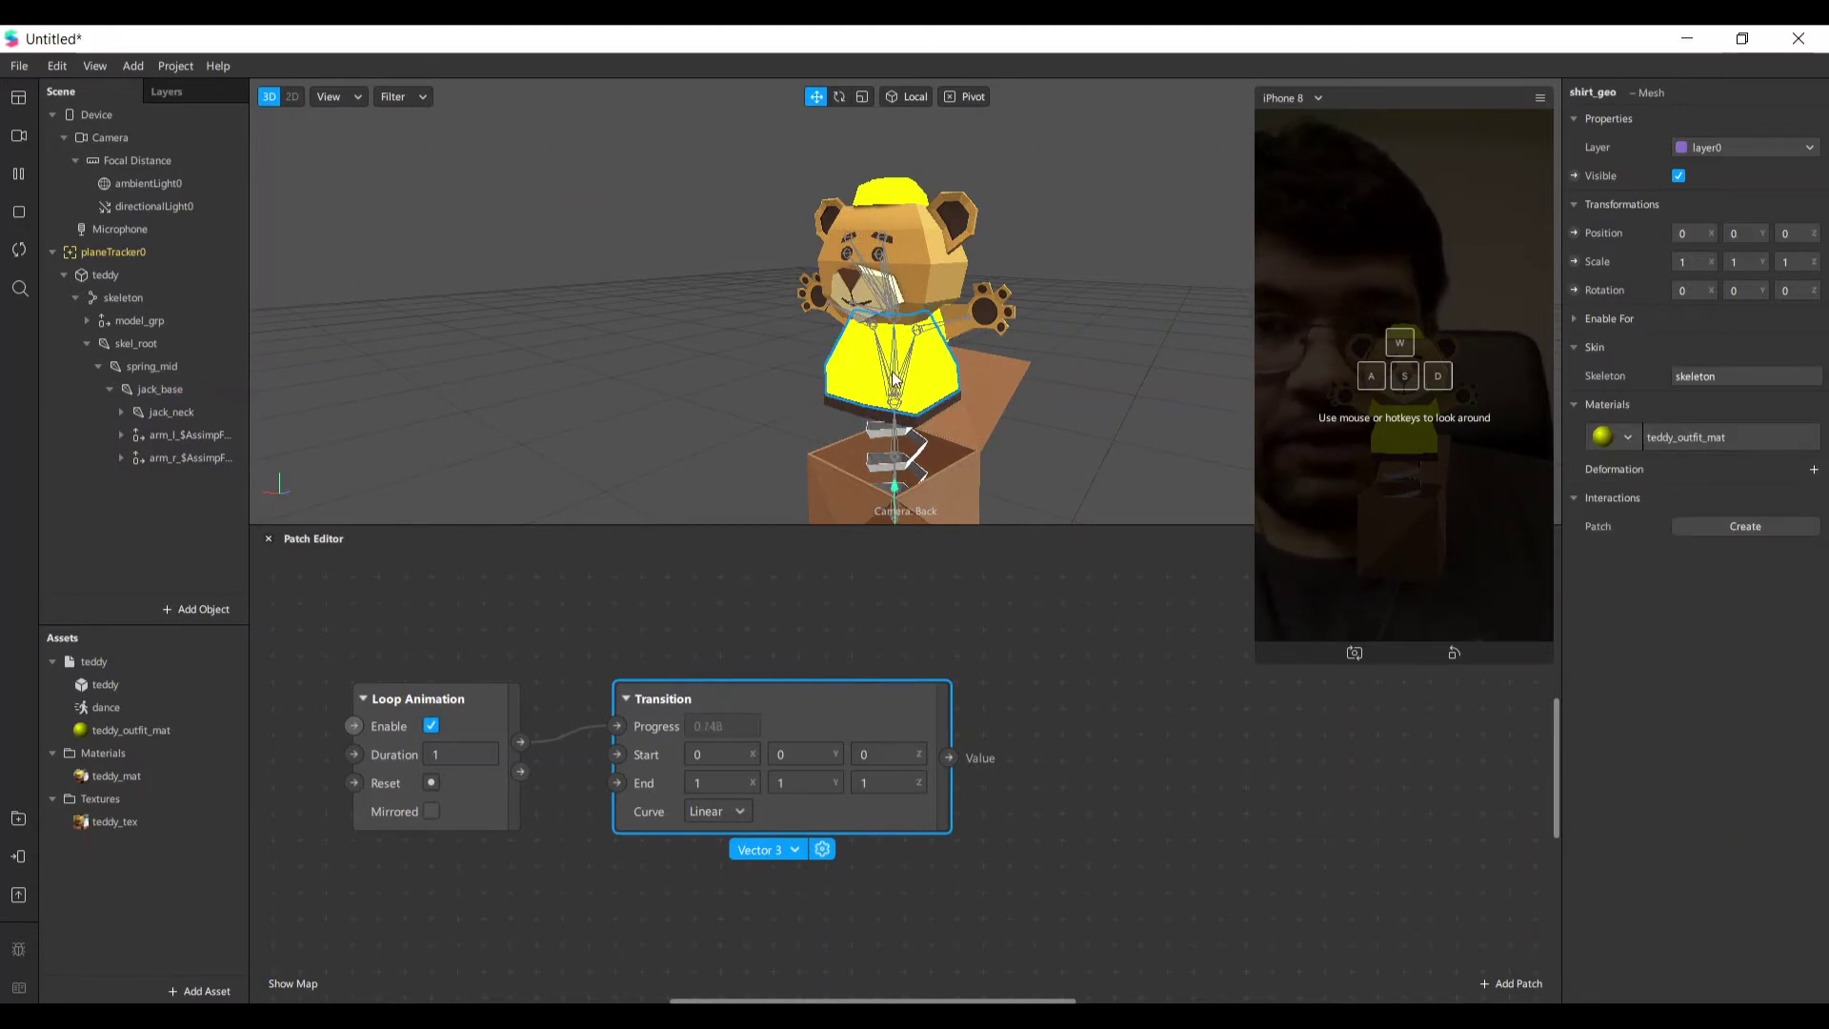
click(109, 345)
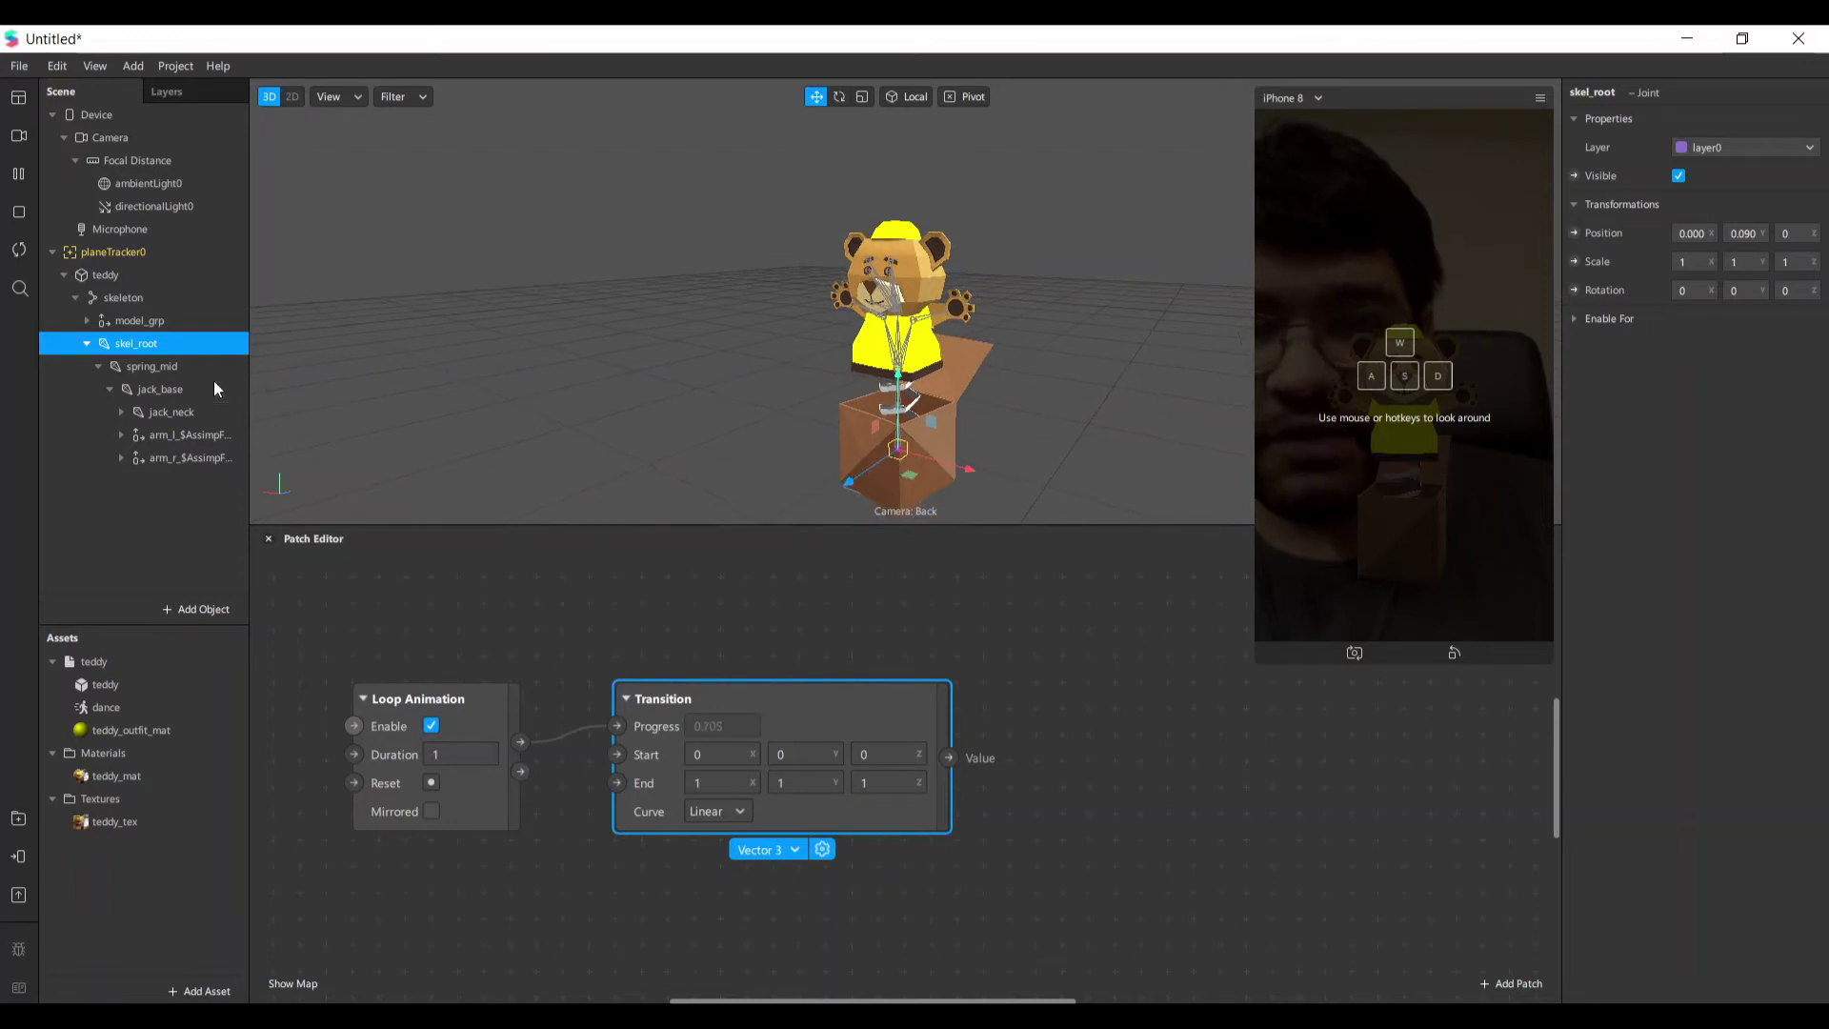
click(138, 374)
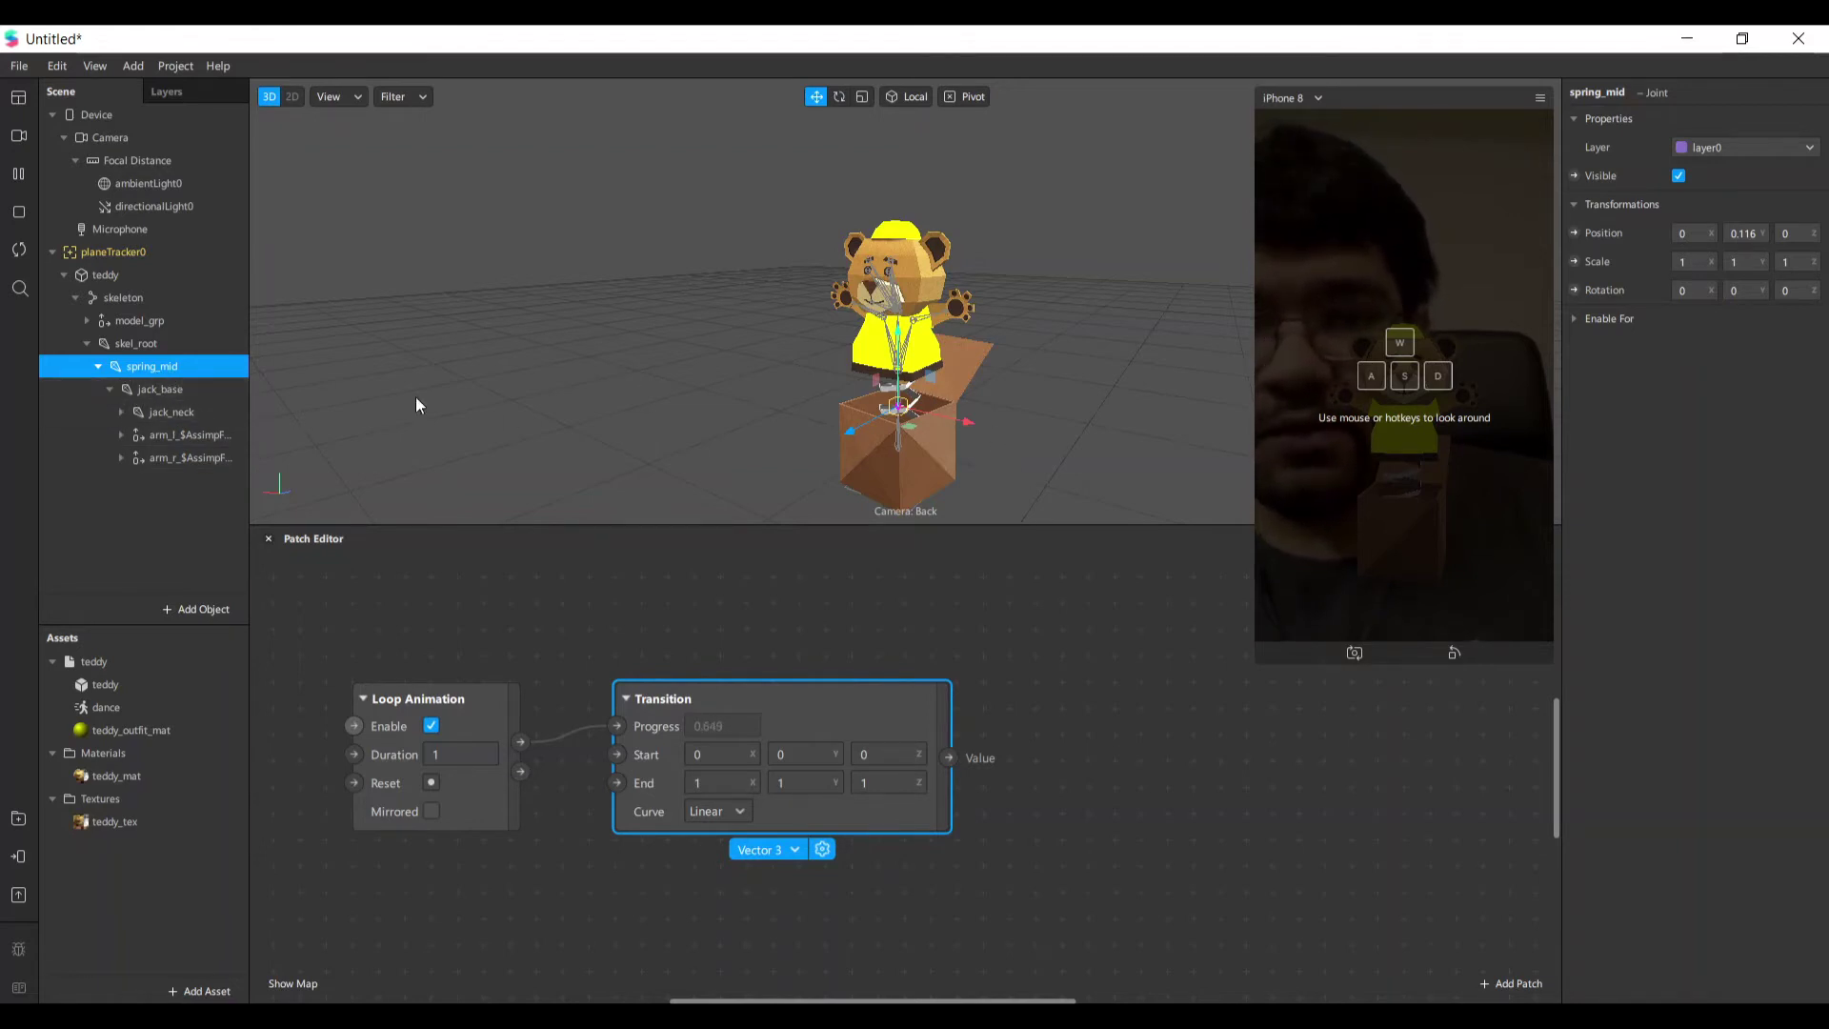
click(238, 388)
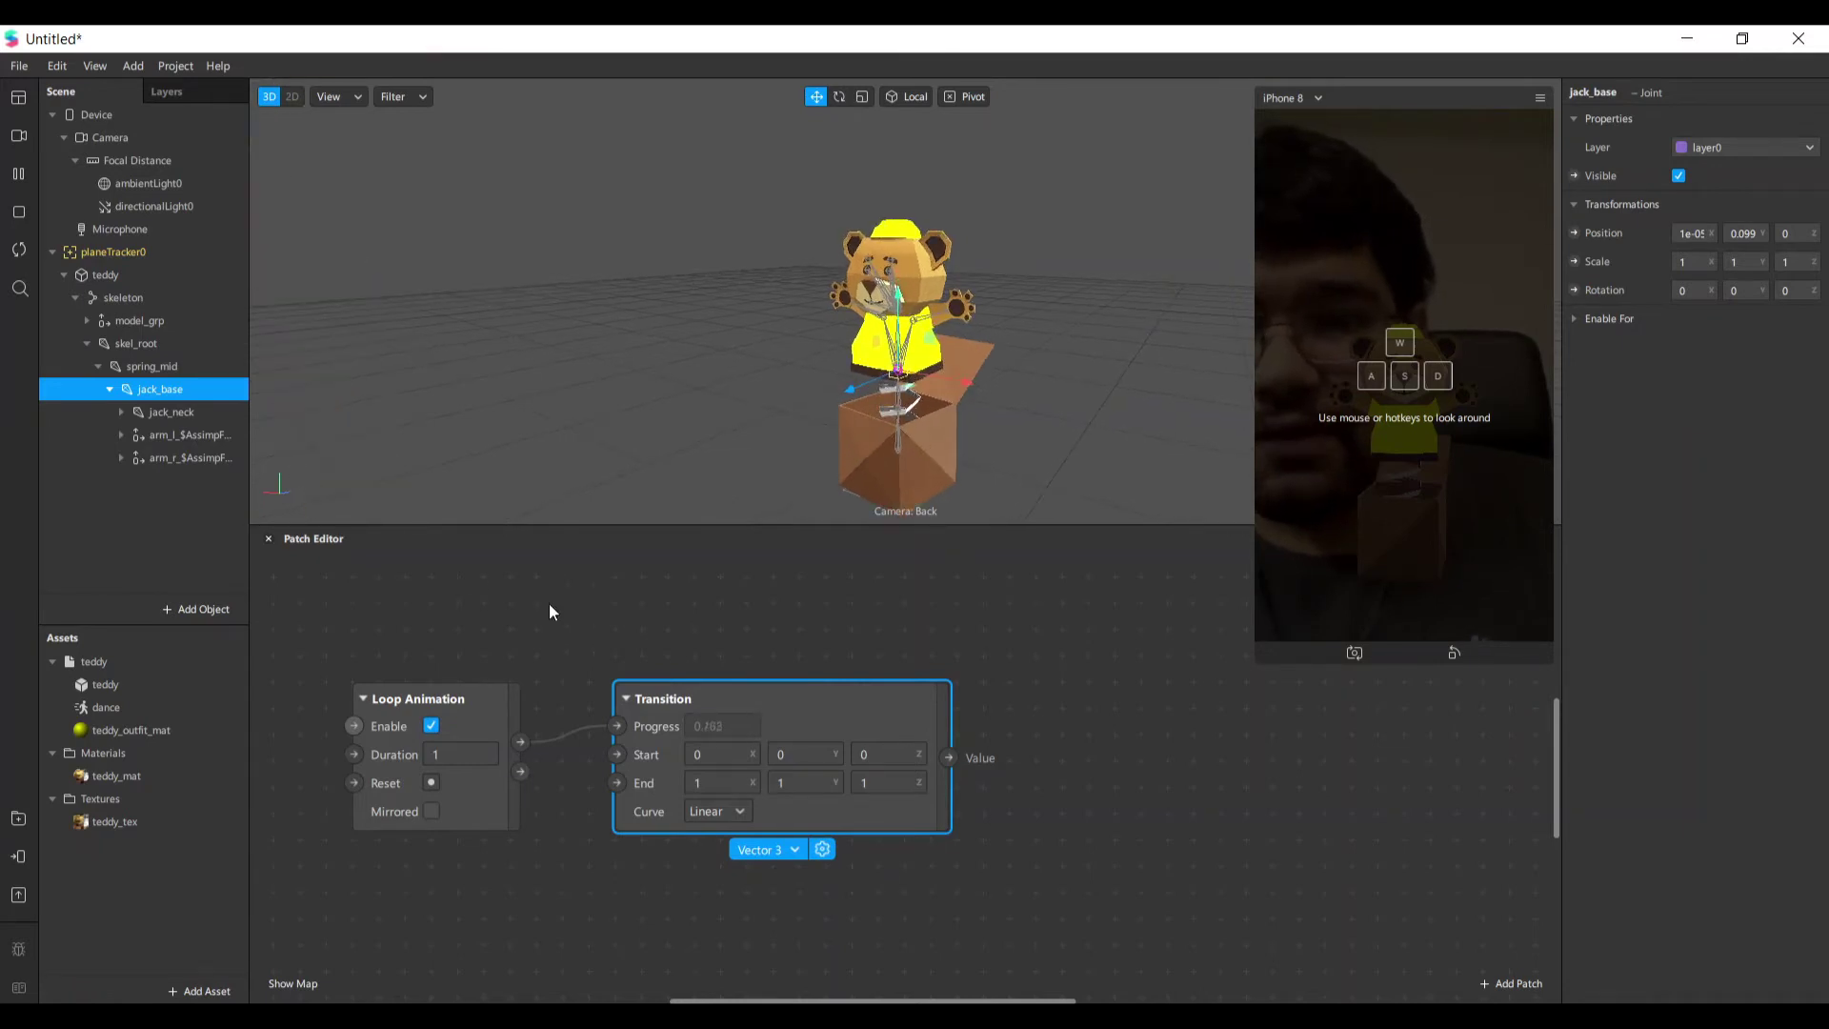
Add a 3D Position patch for the spring_mid joint and drive it with the Transition patch's Value output.
click(136, 369)
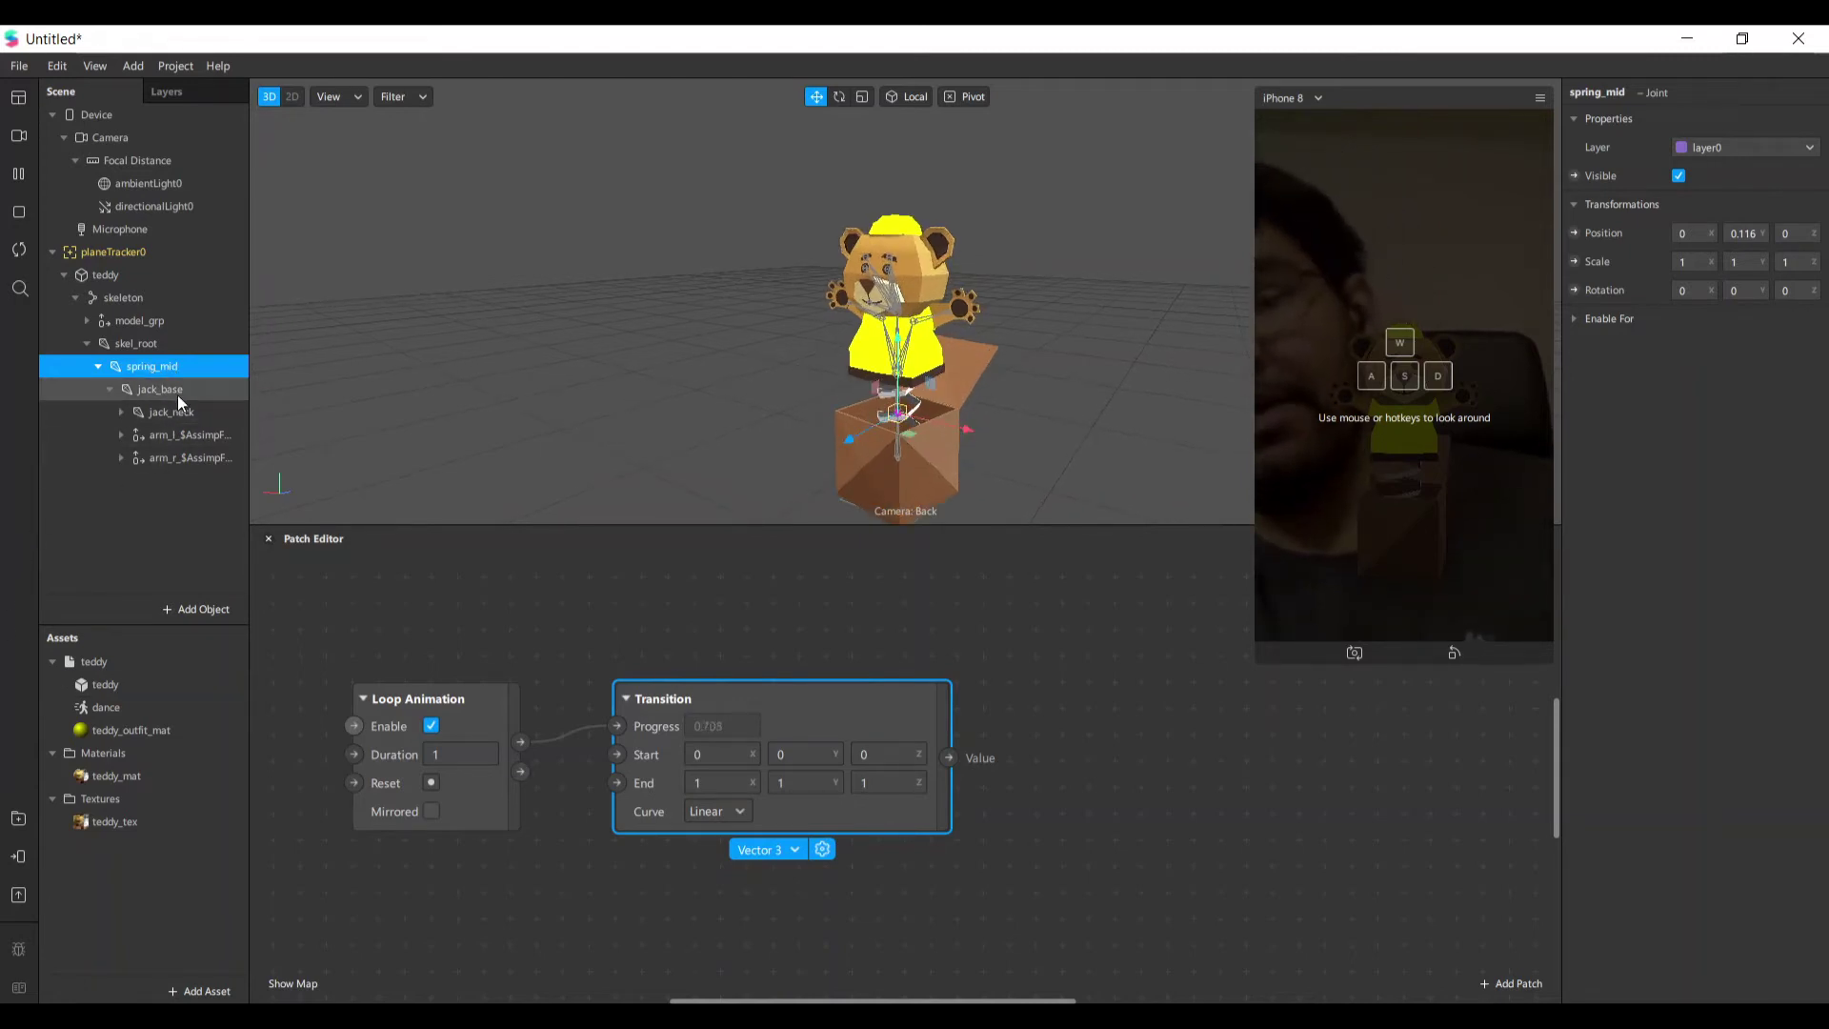
click(1575, 233)
drag(1042, 800, 1229, 682)
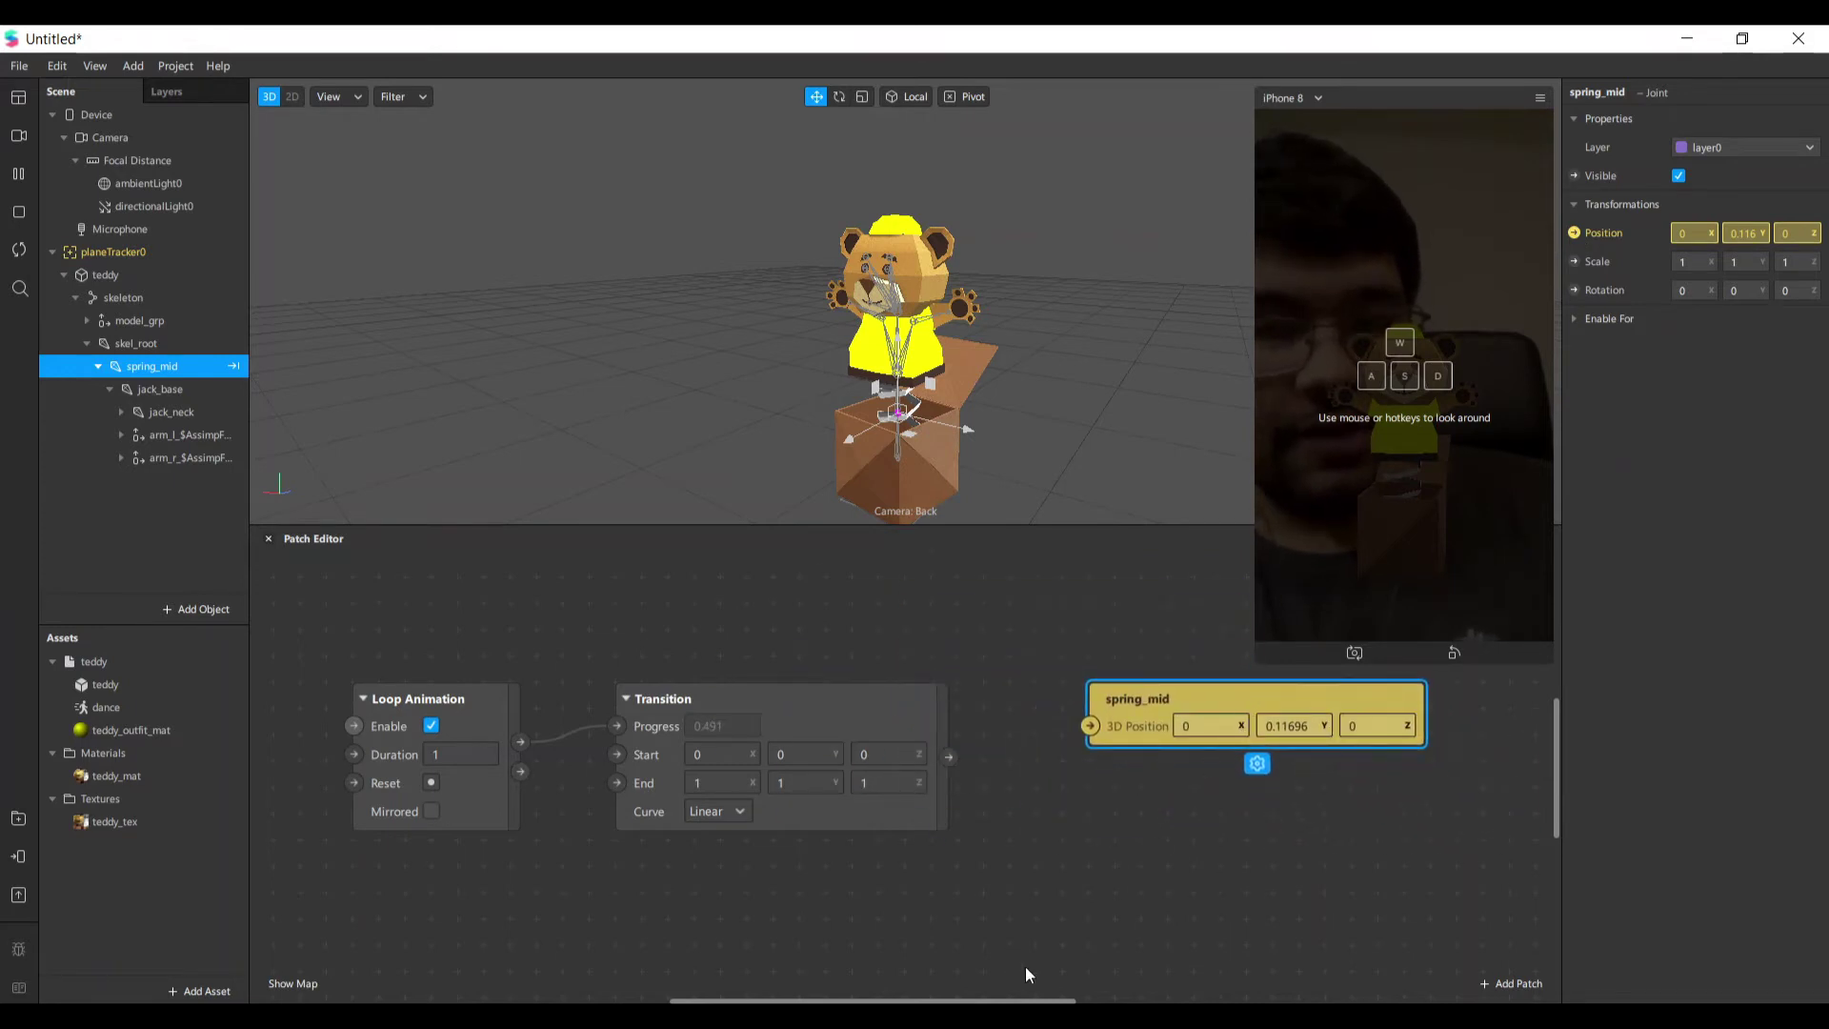
drag(1027, 1000, 1053, 1001)
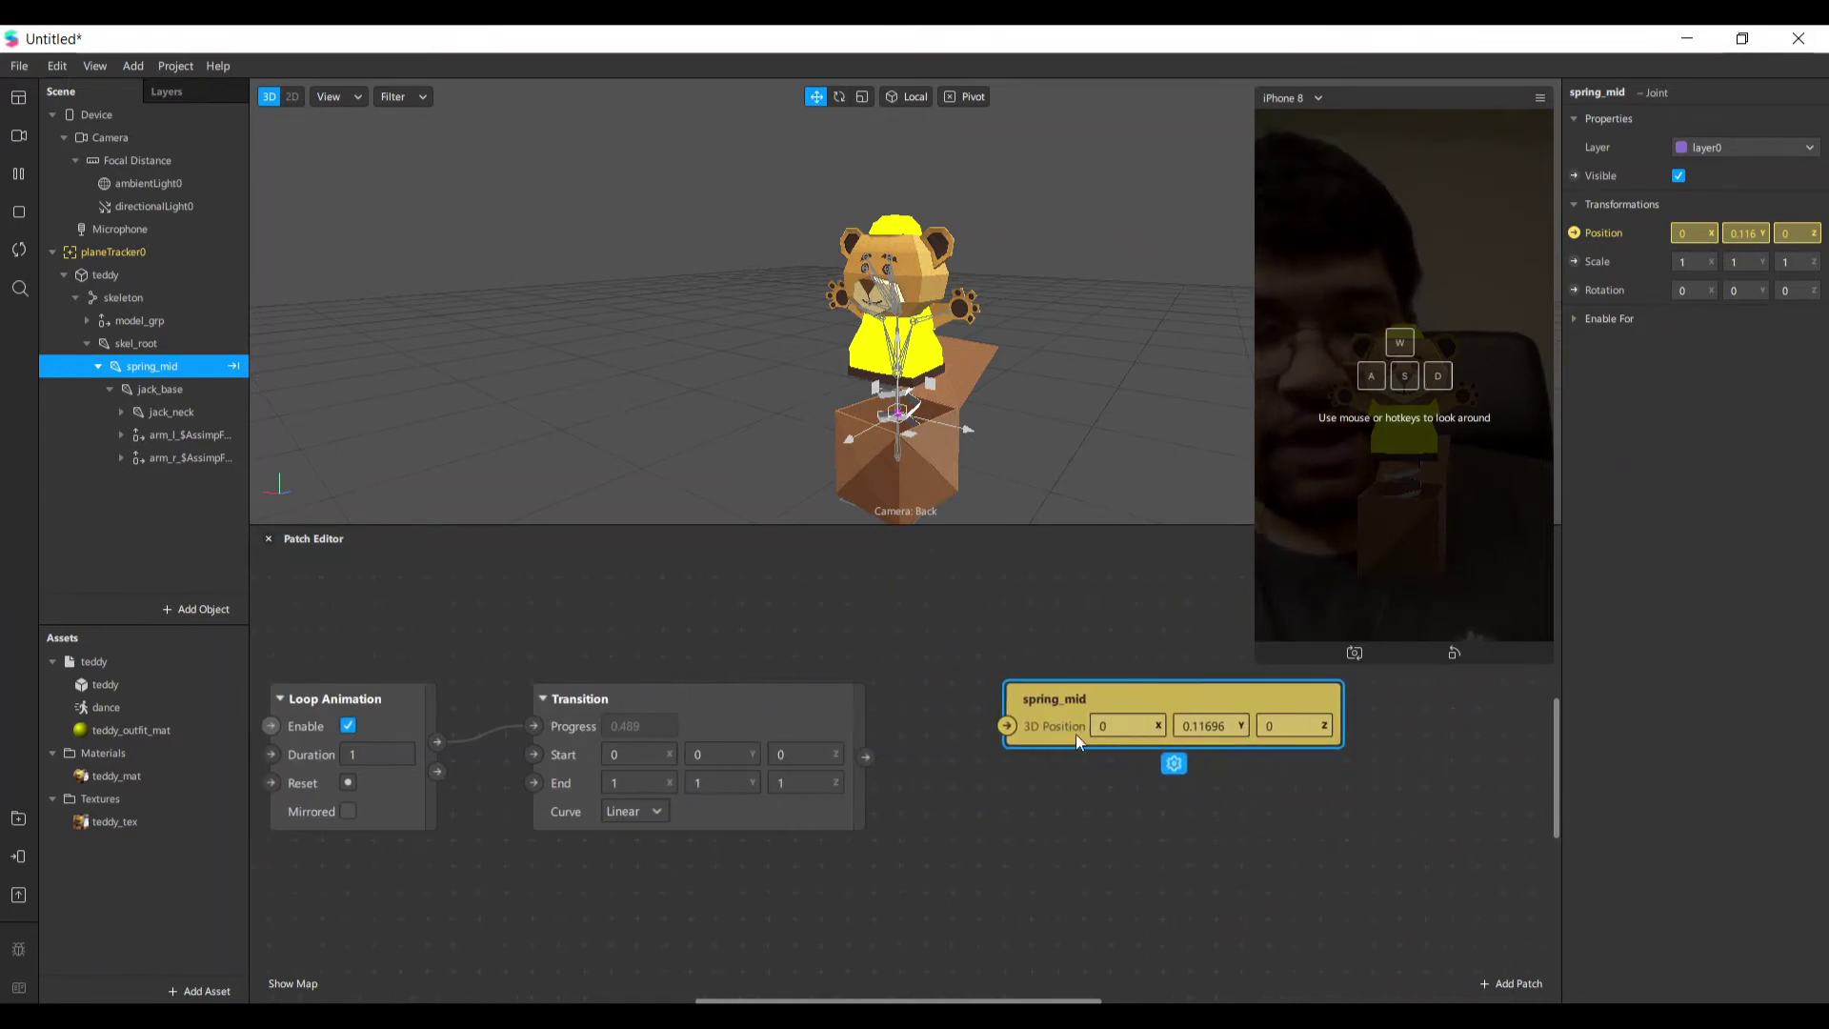
drag(1134, 667, 1144, 710)
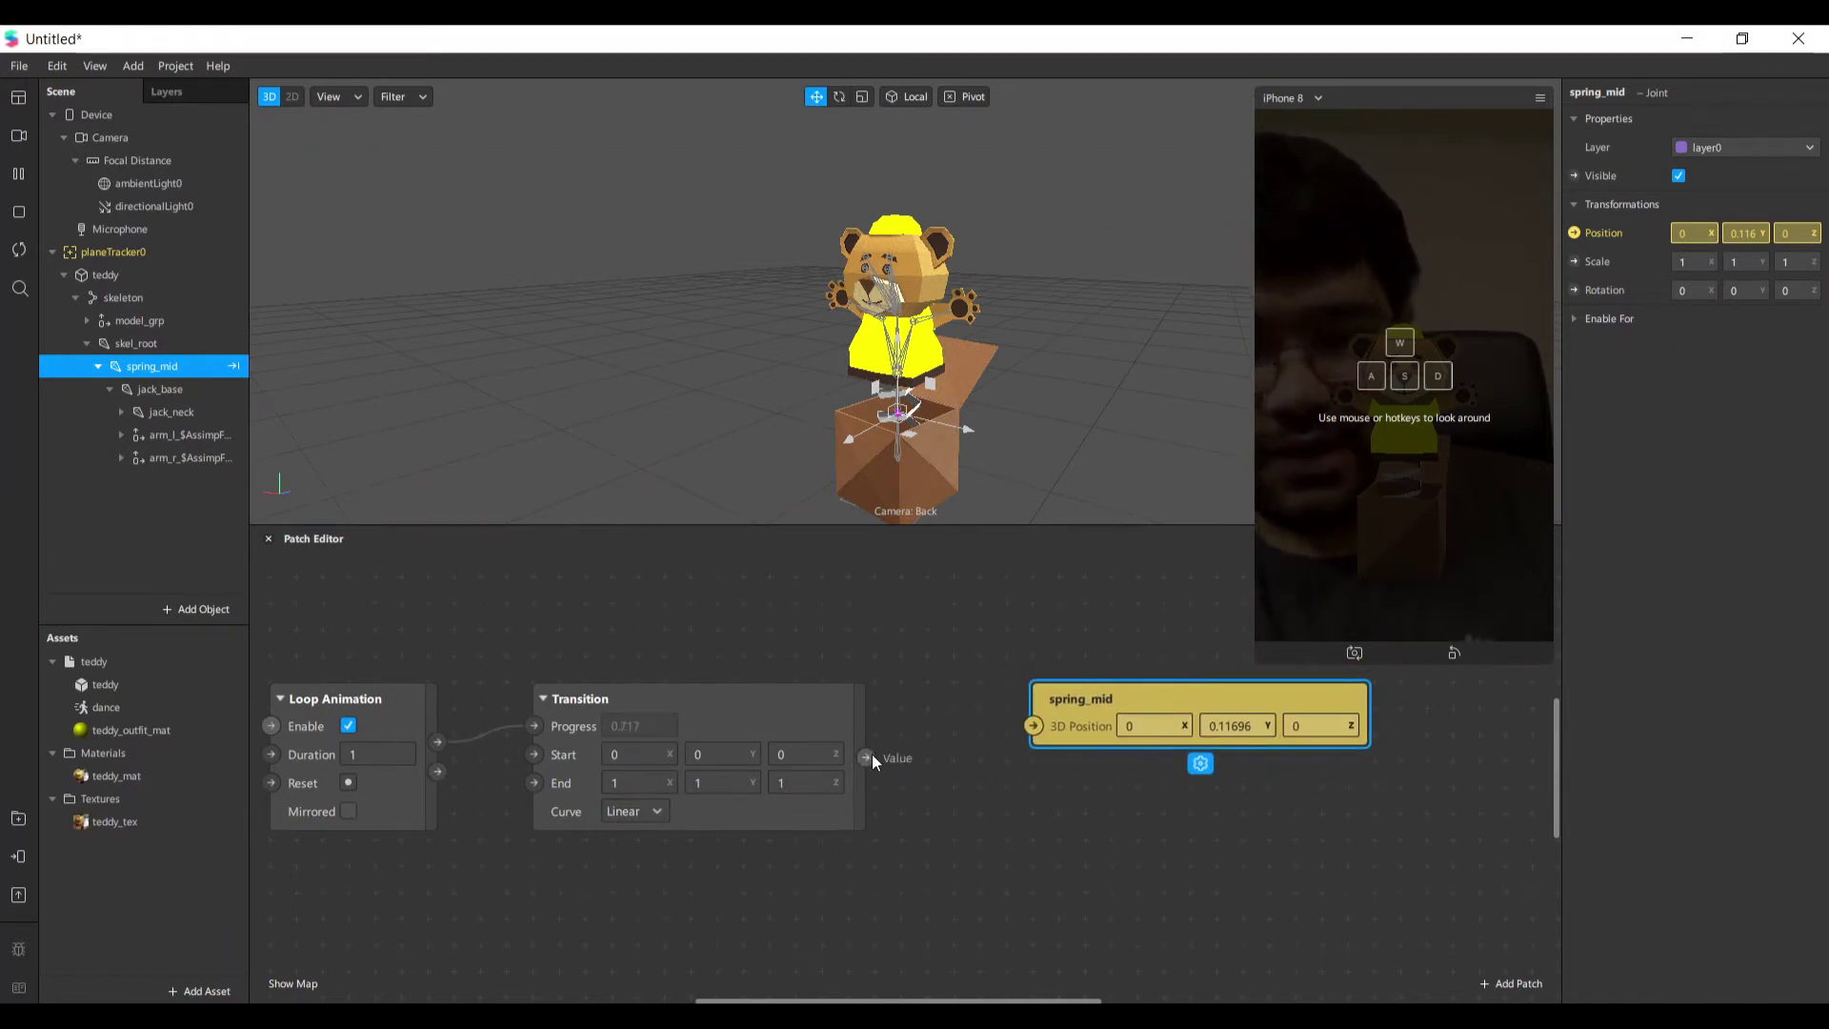
drag(866, 756, 1033, 725)
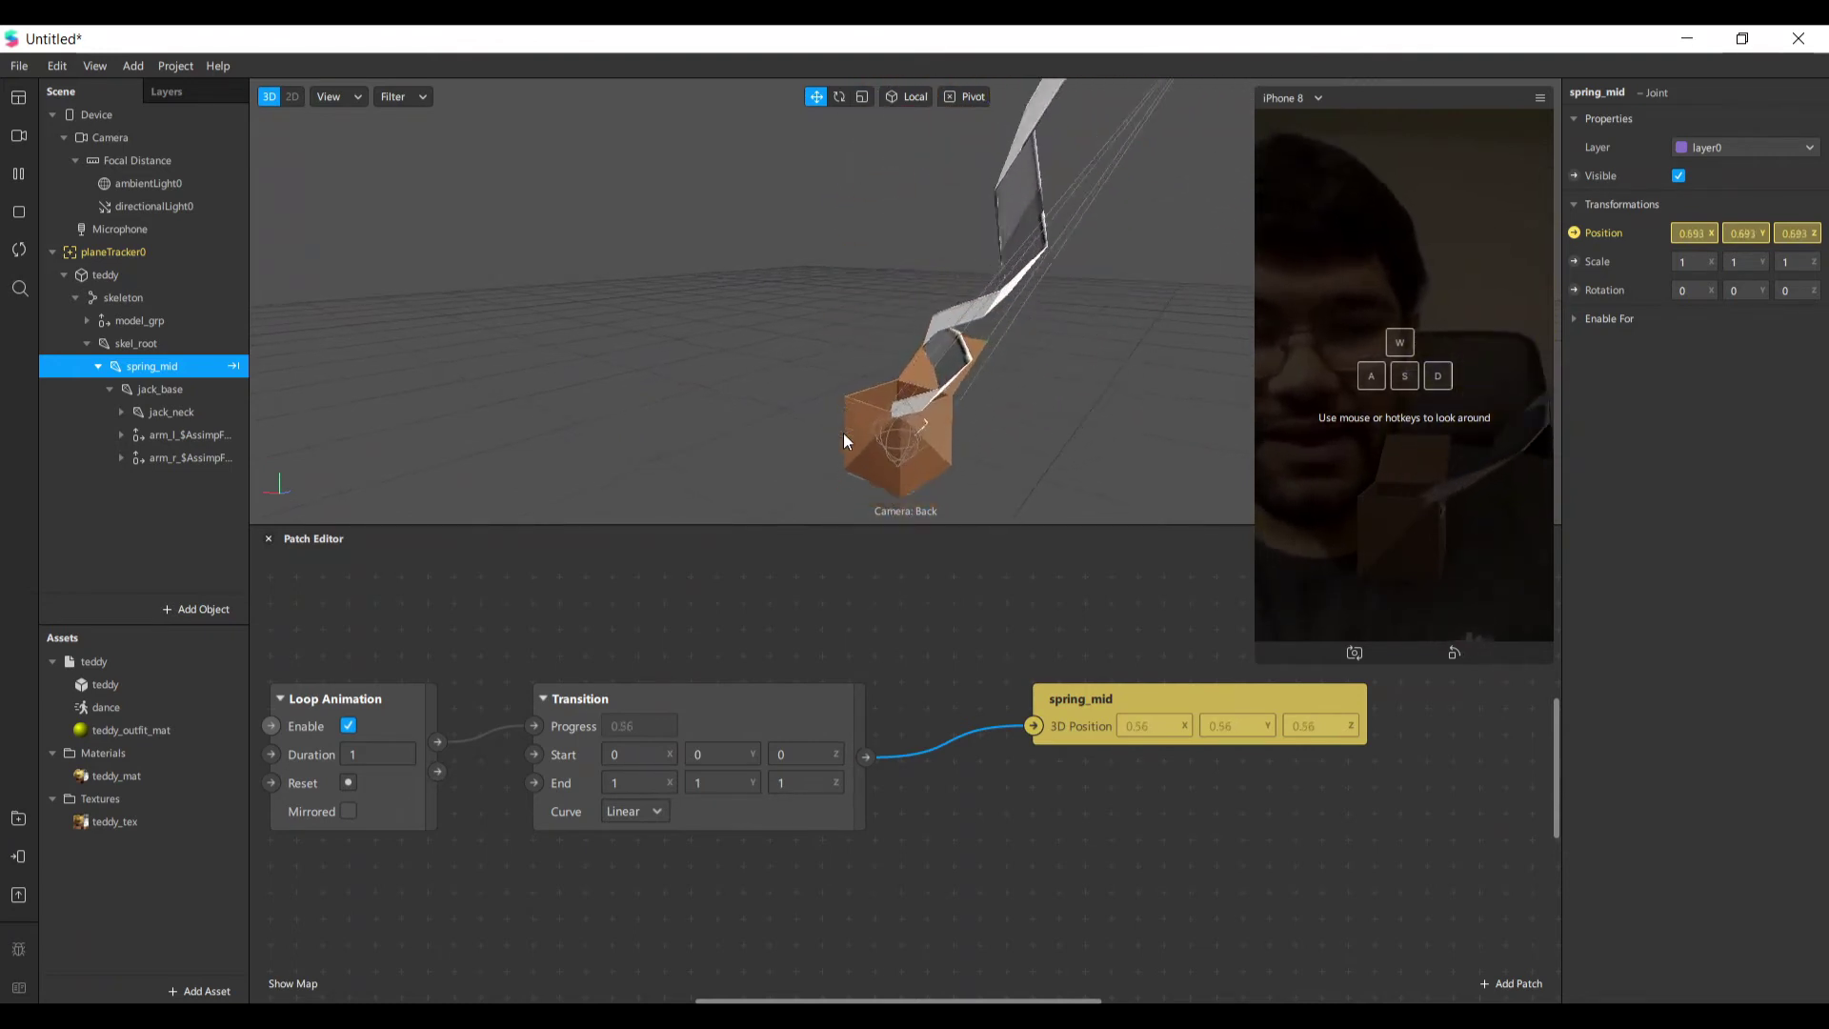
Set the Transition patch's End X and Z values to 0.
click(656, 781)
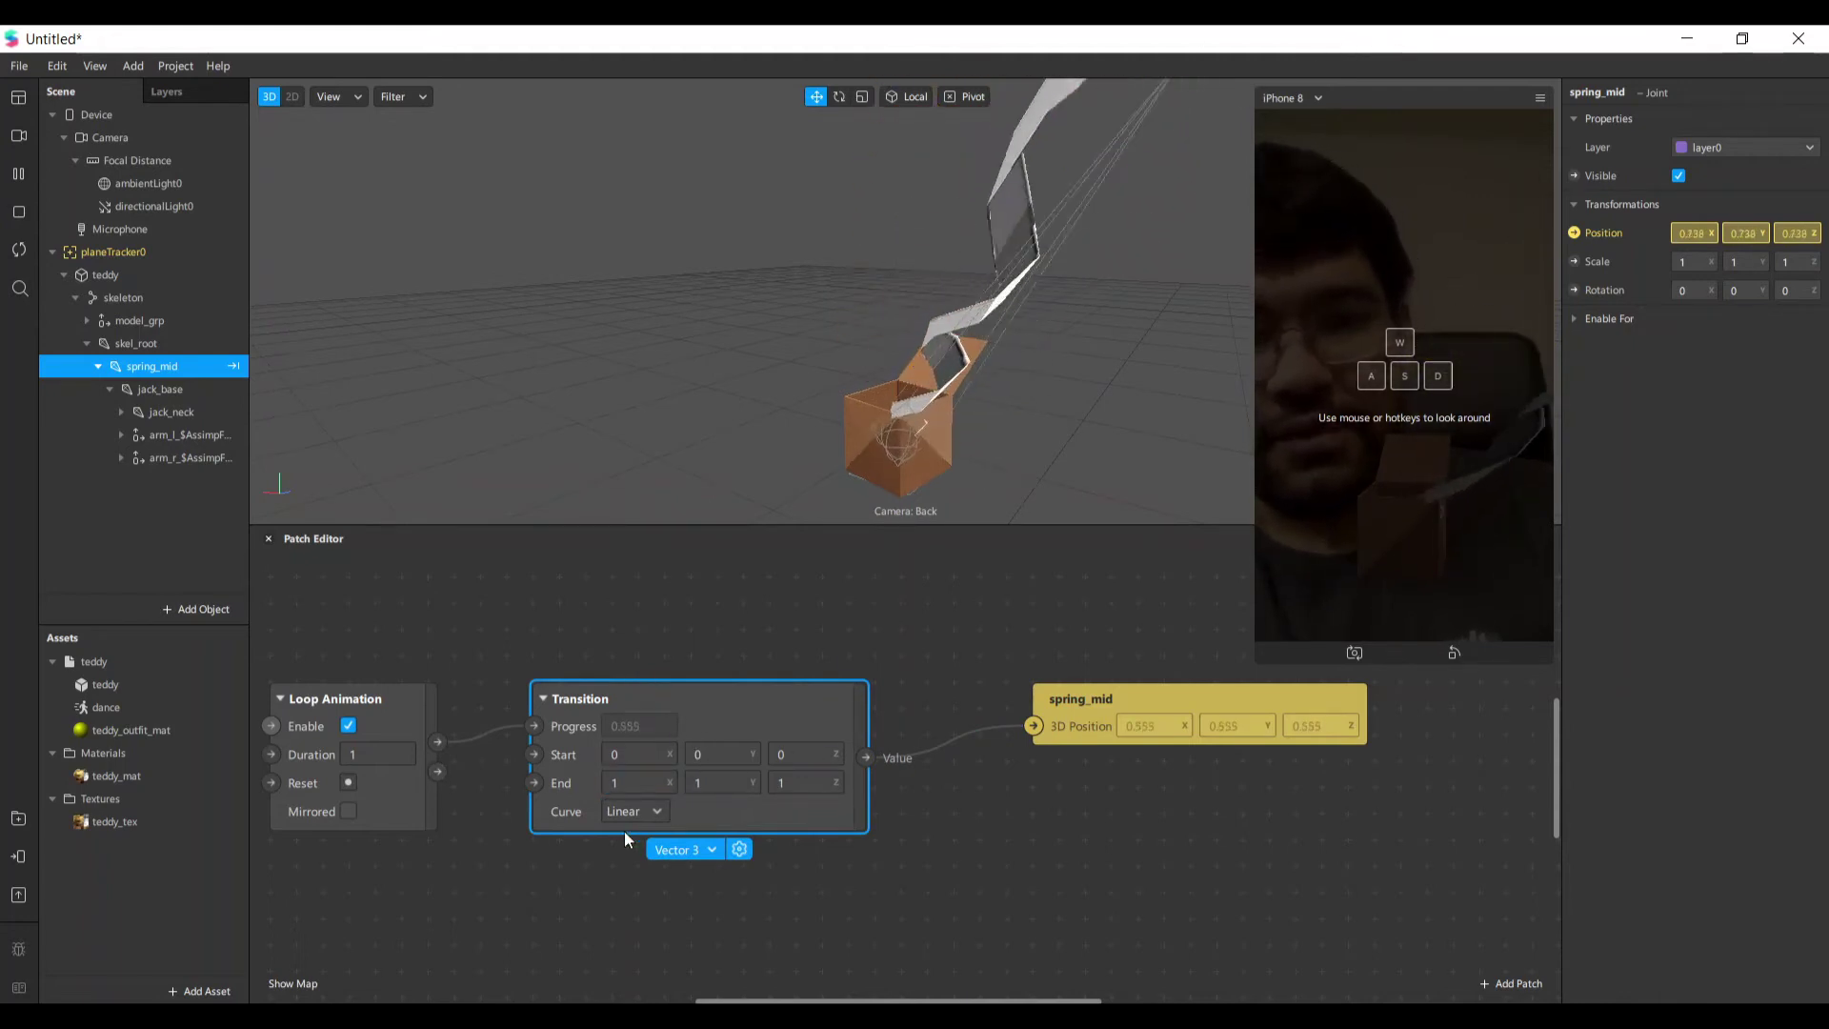
click(629, 779)
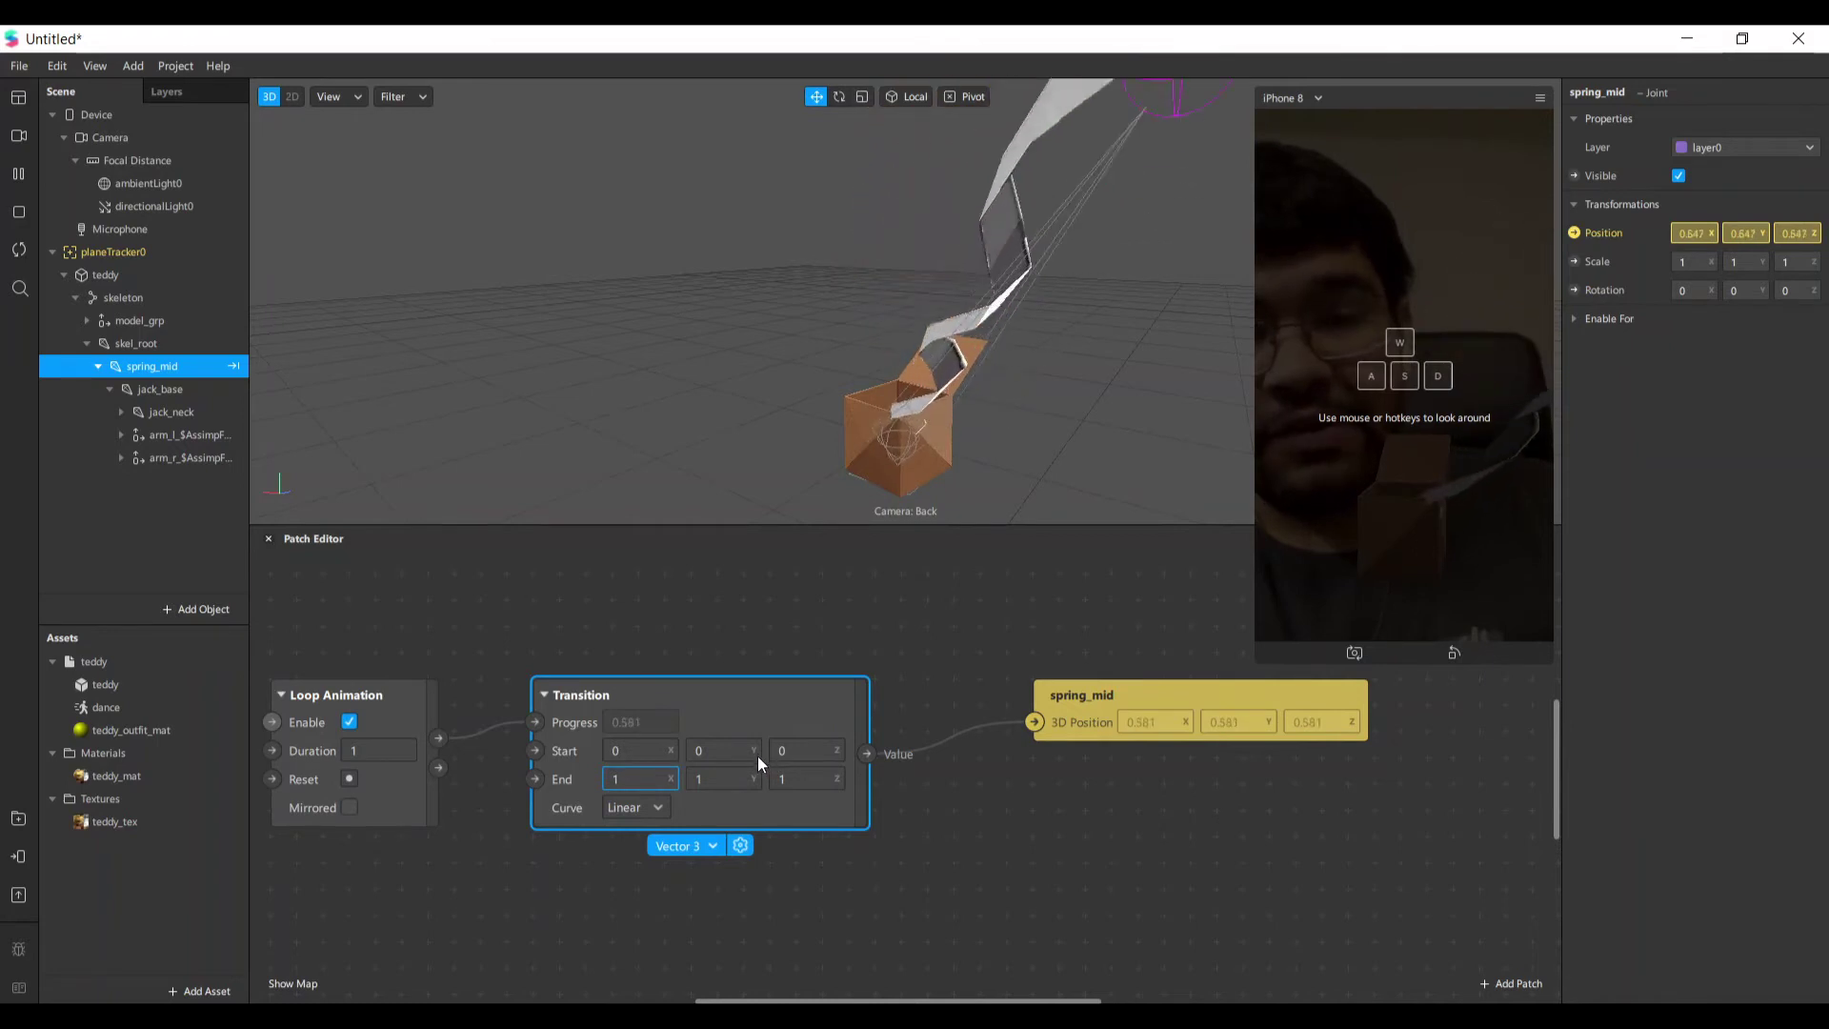
key(BackSpace)
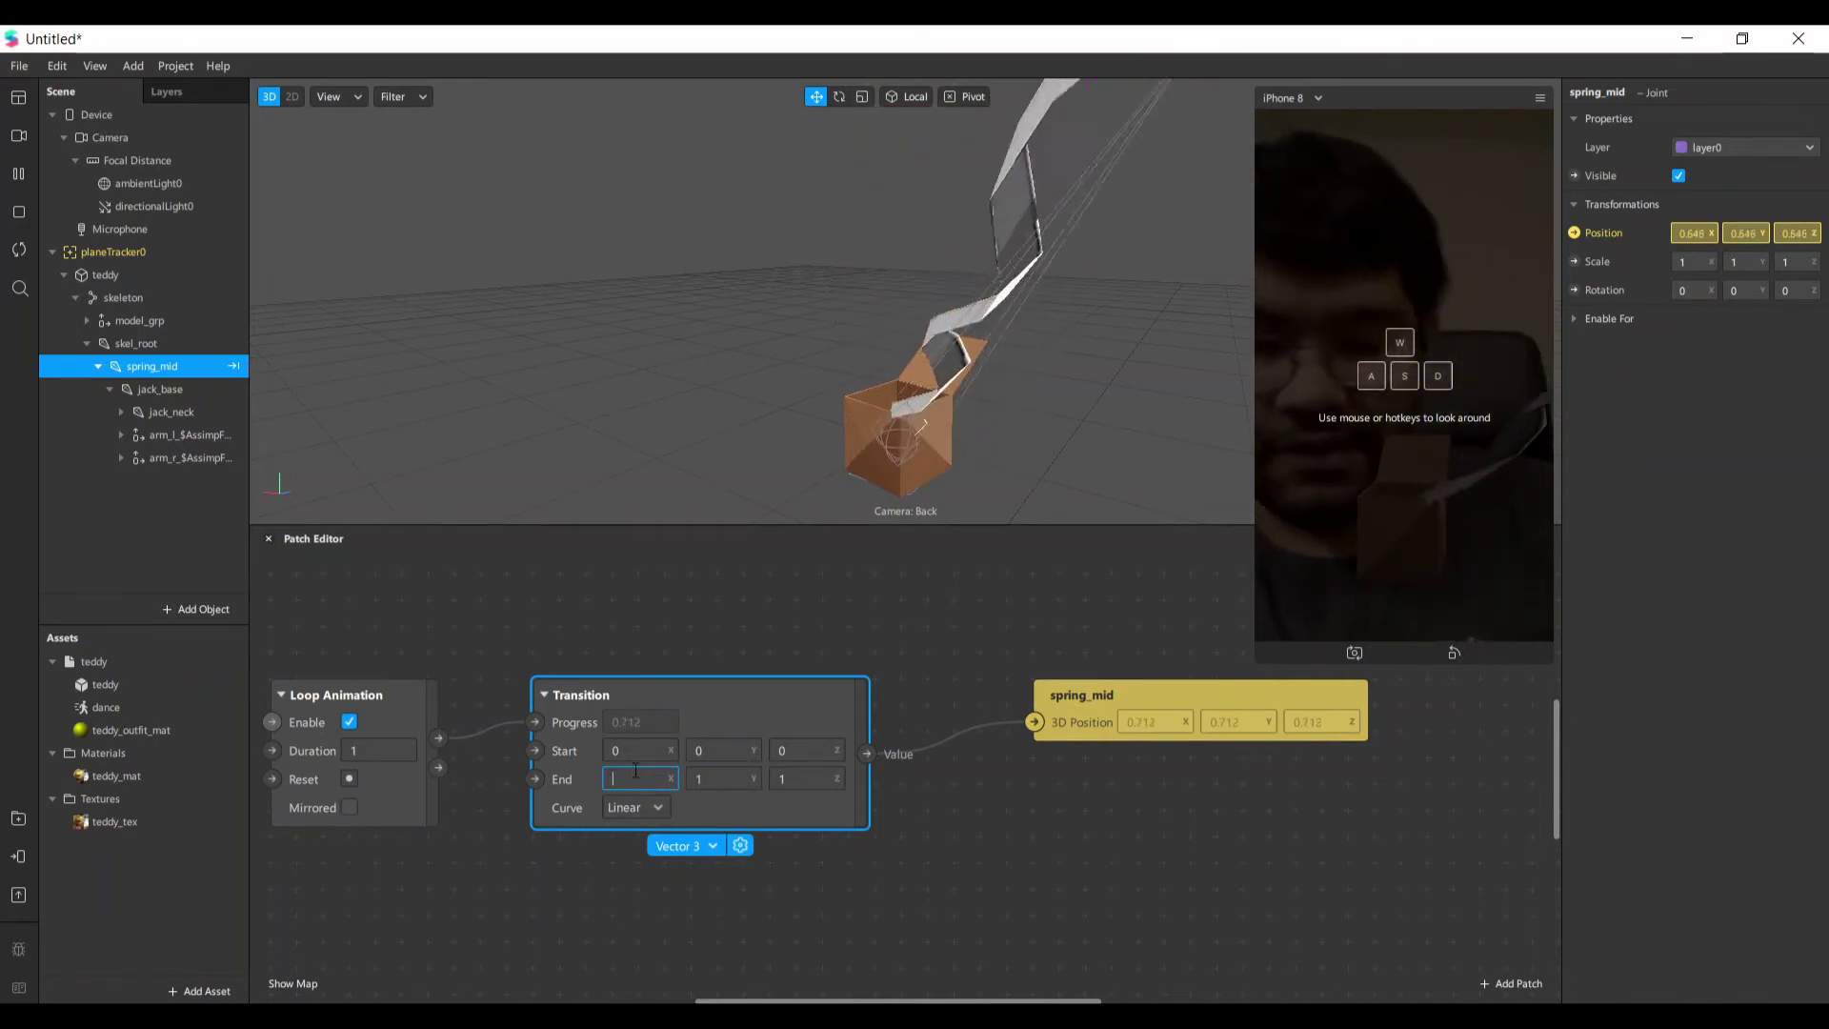
text(0)
key(Return)
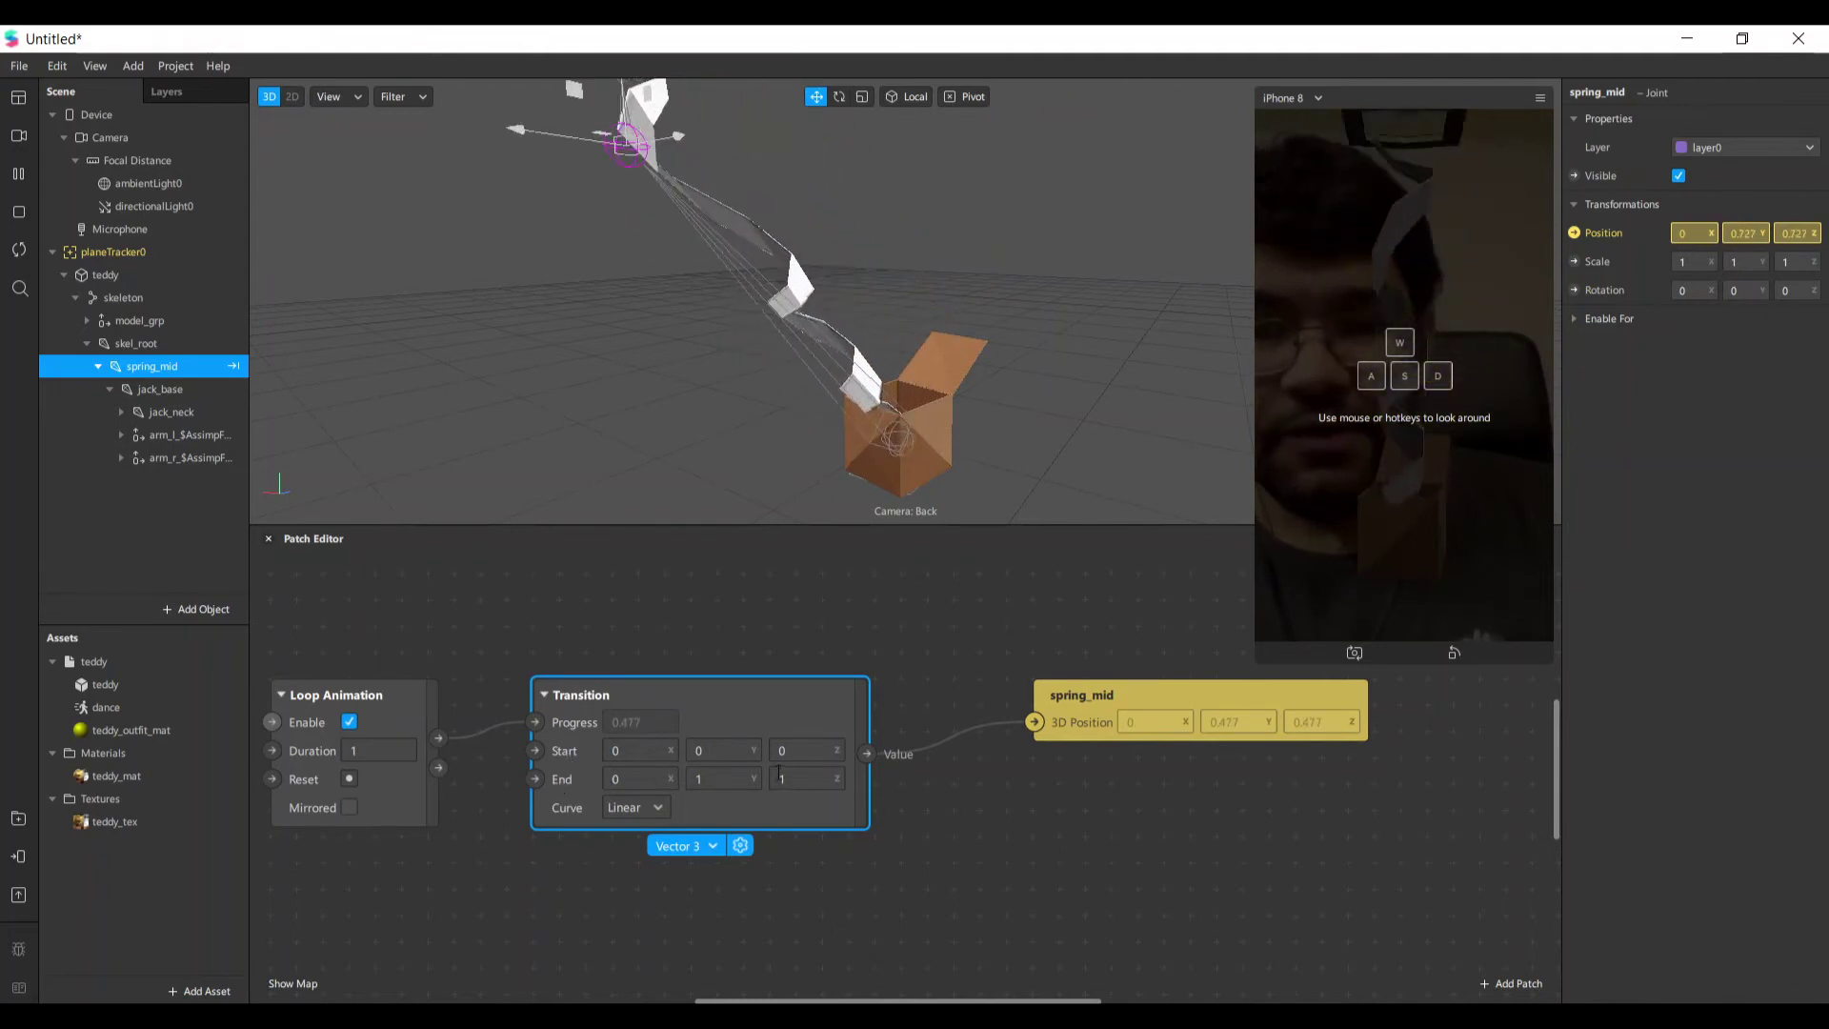
click(807, 751)
click(814, 779)
key(BackSpace)
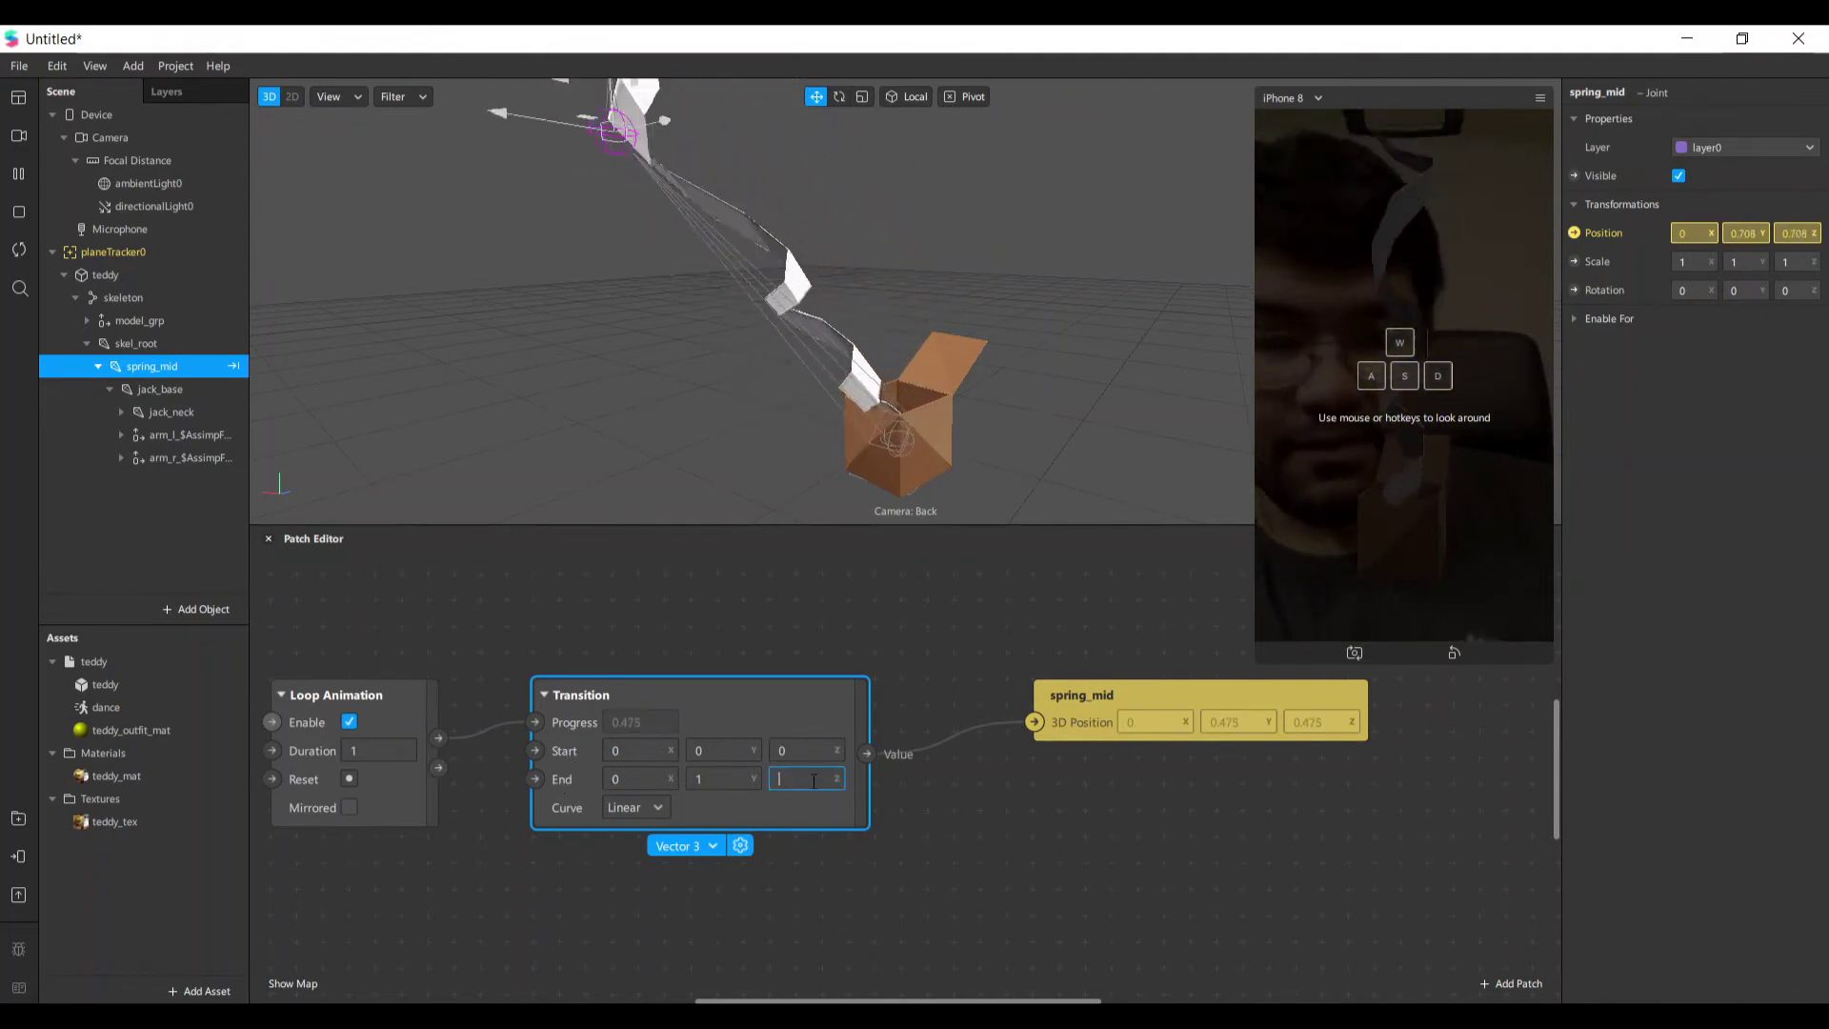
text(0)
key(Return)
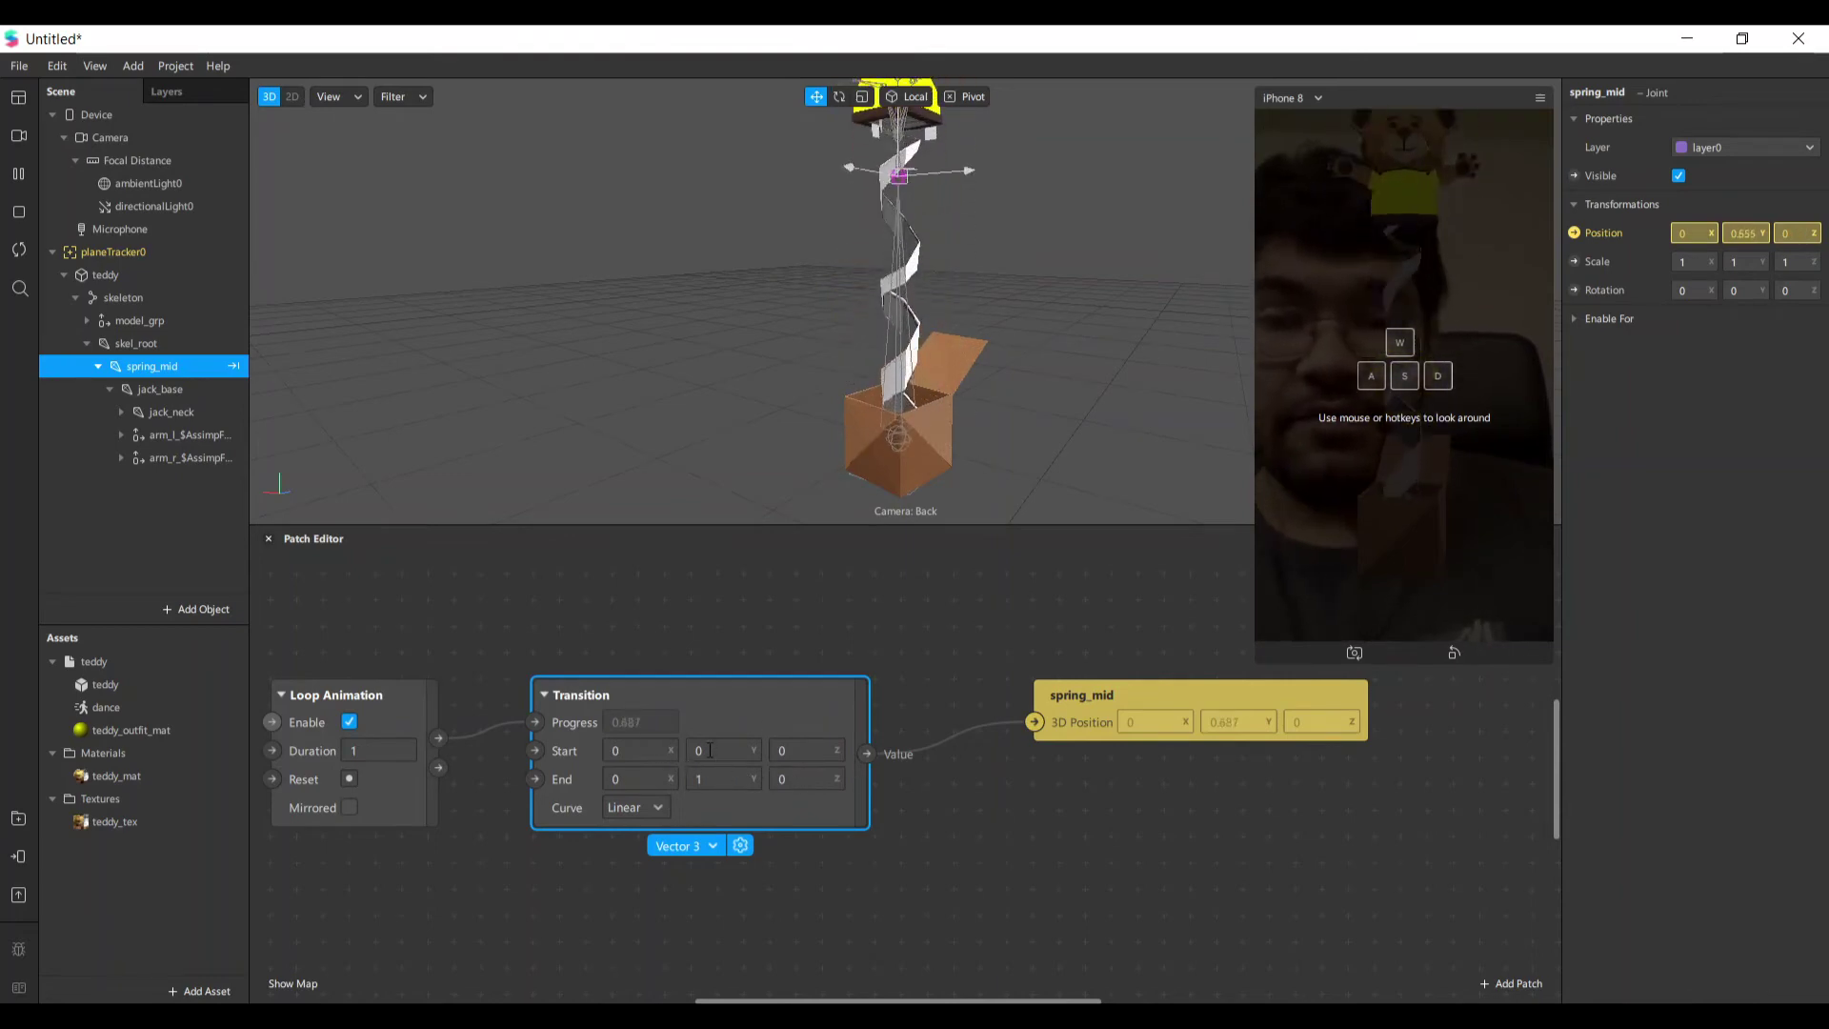
Set the Transition patch's End Y value to 0.1.
click(724, 779)
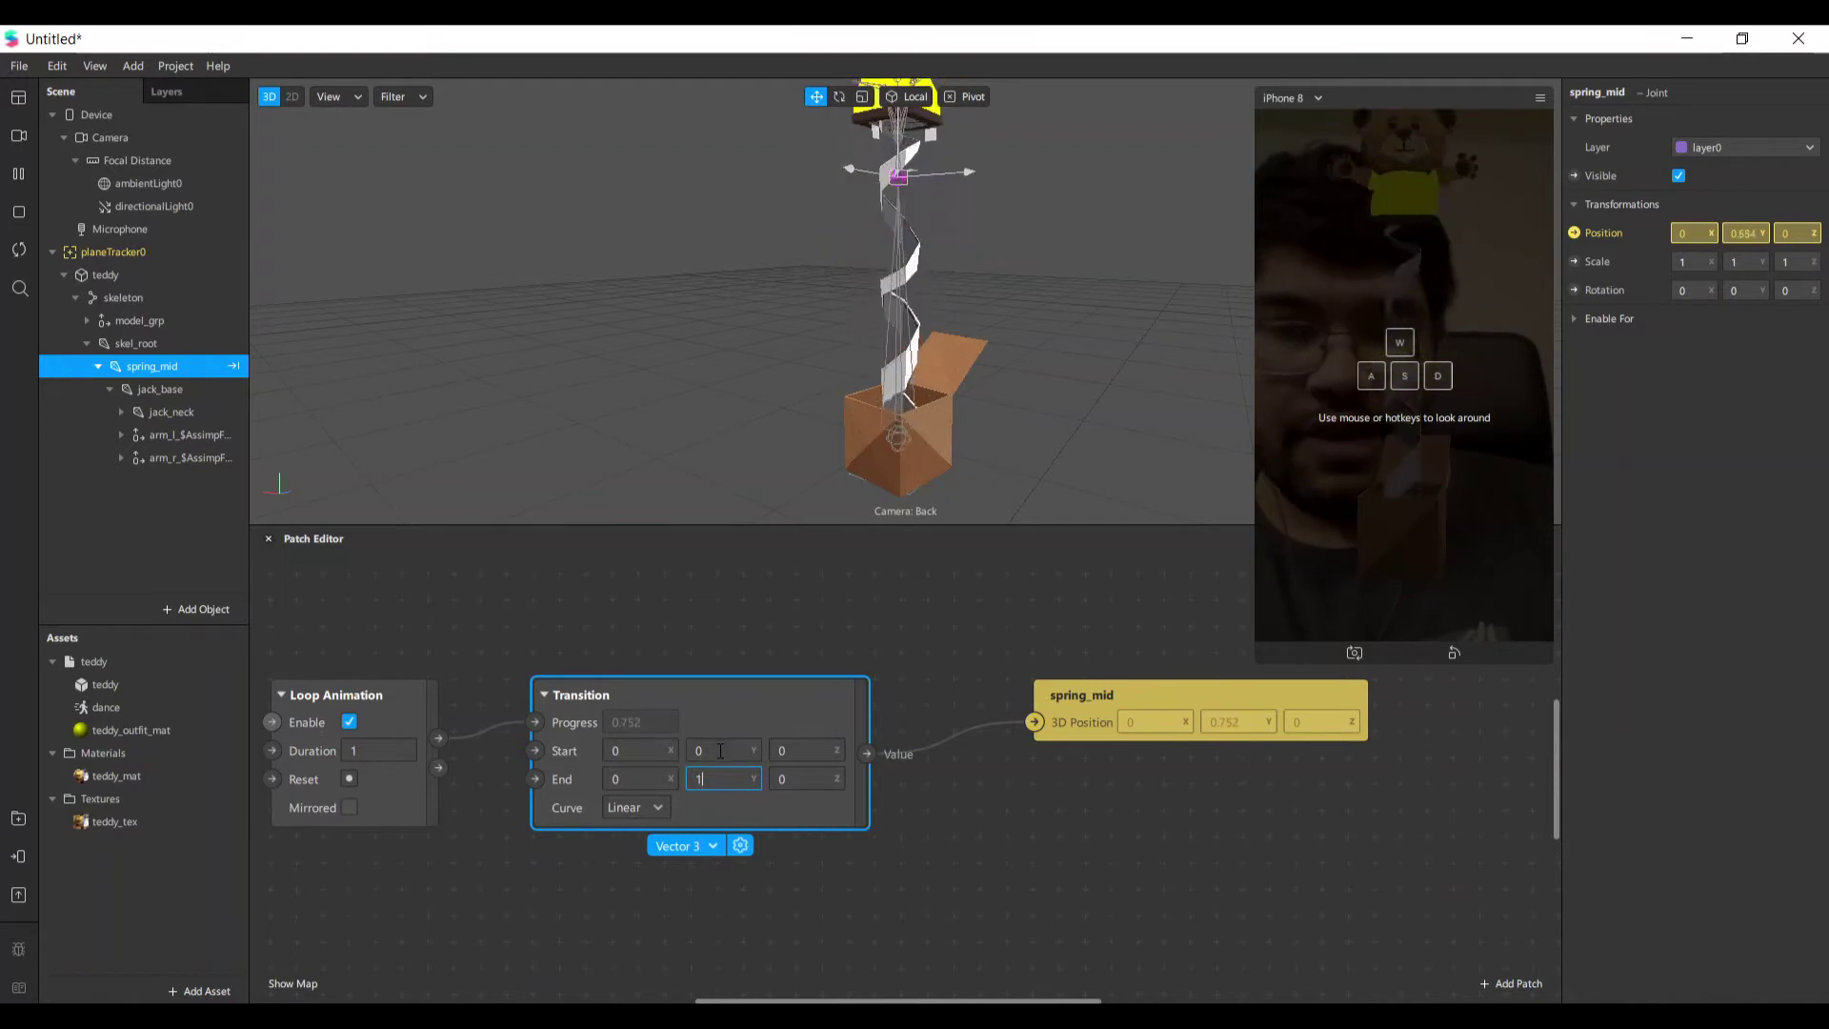
scroll(679, 774, right, 1)
text(0.1)
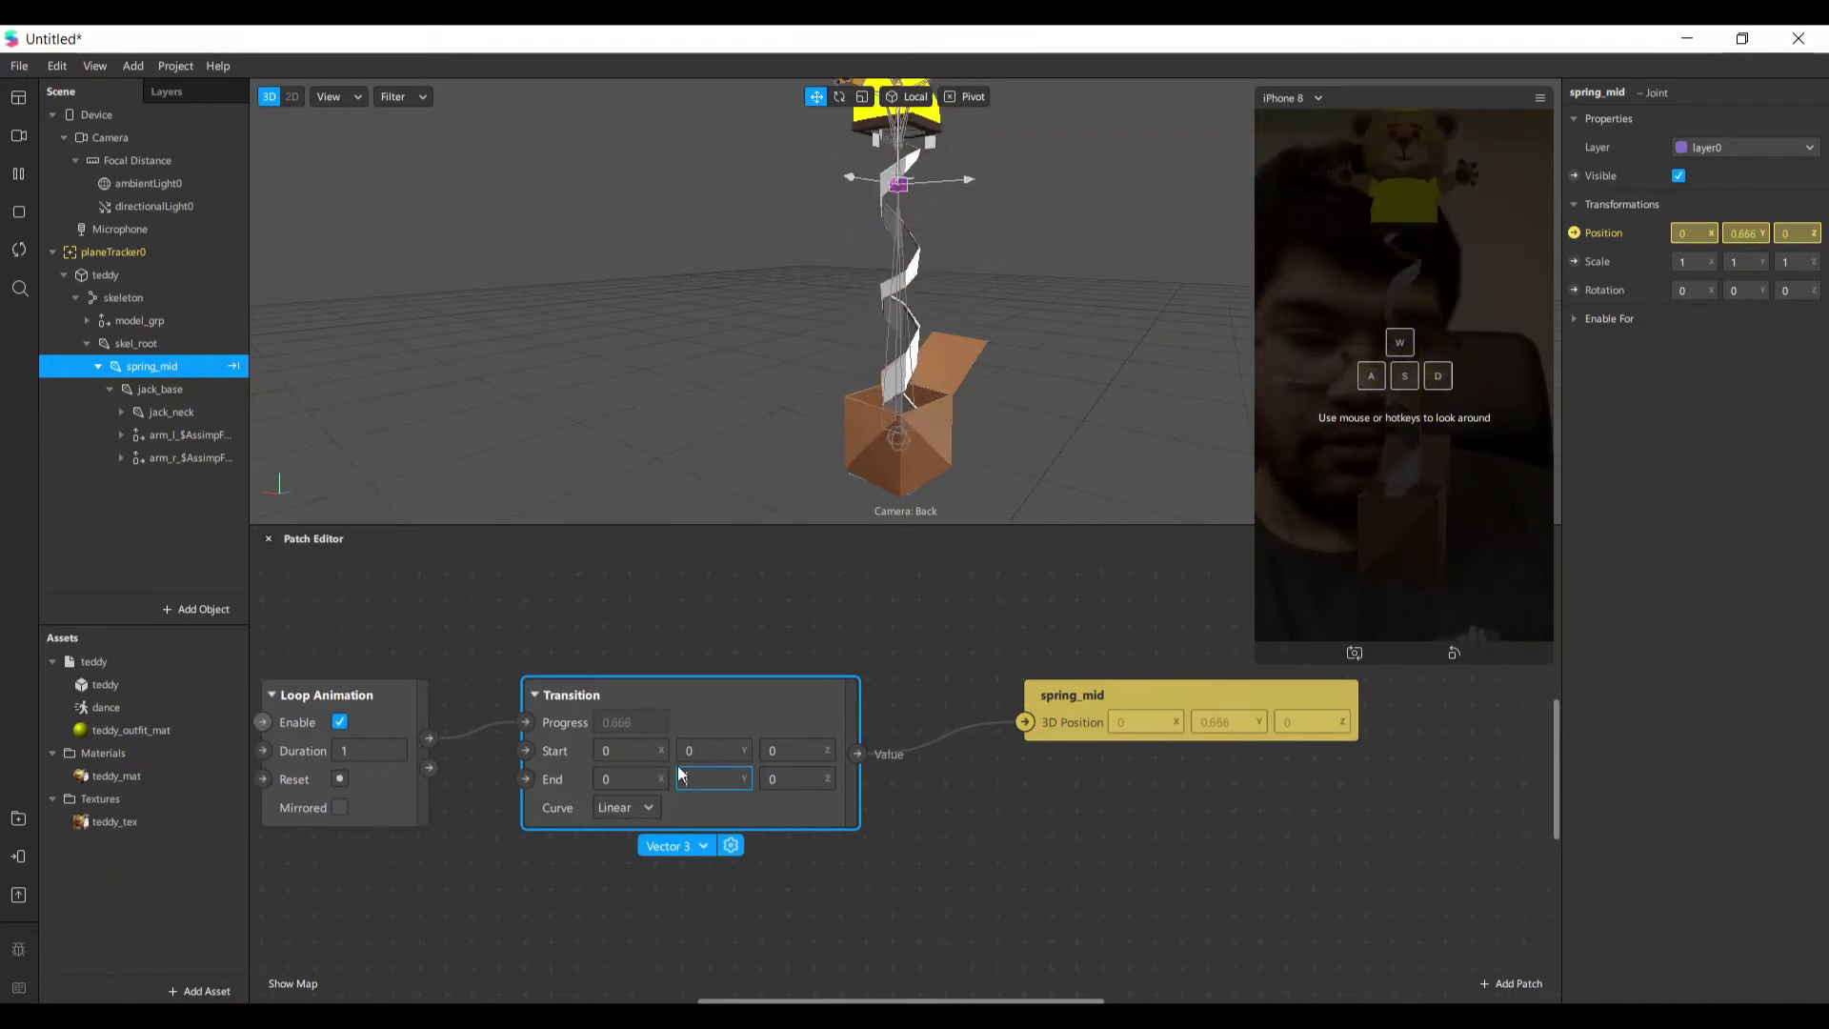
key(Return)
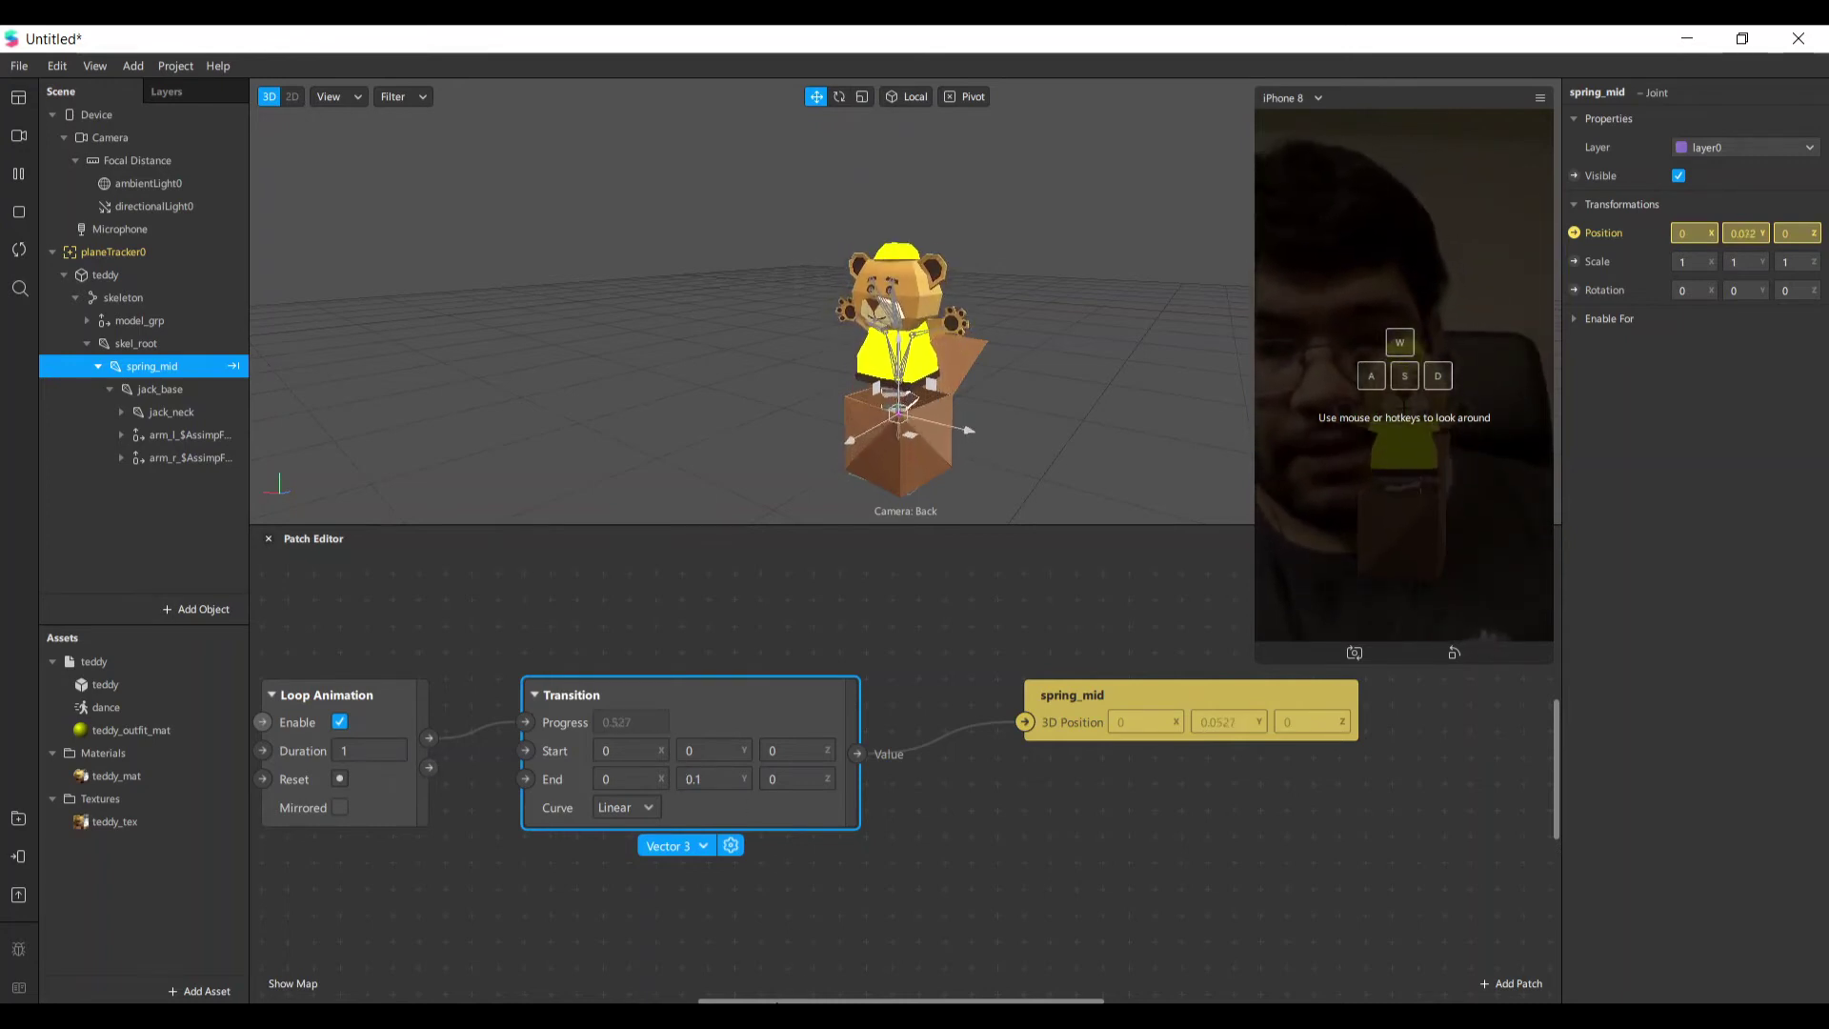
Move the Loop Animation patch slightly up and enable its Mirrored option.
scroll(721, 916, left, 4)
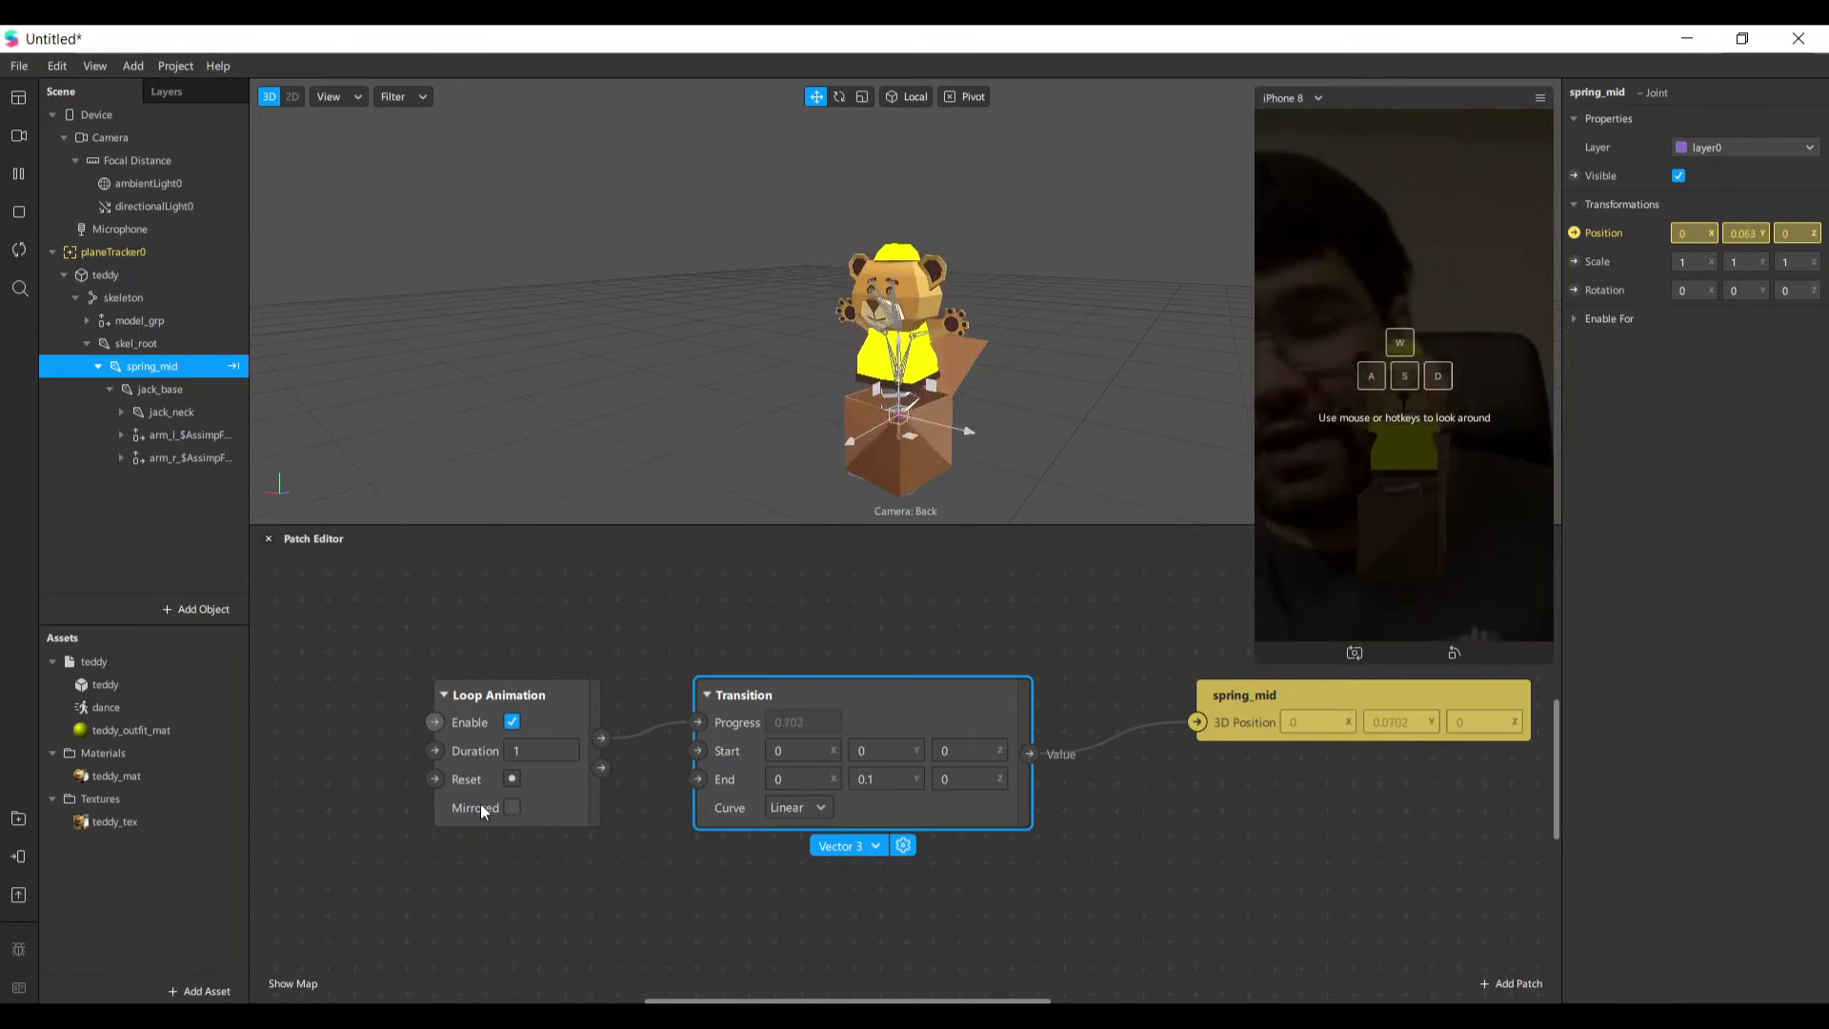
drag(511, 810, 509, 783)
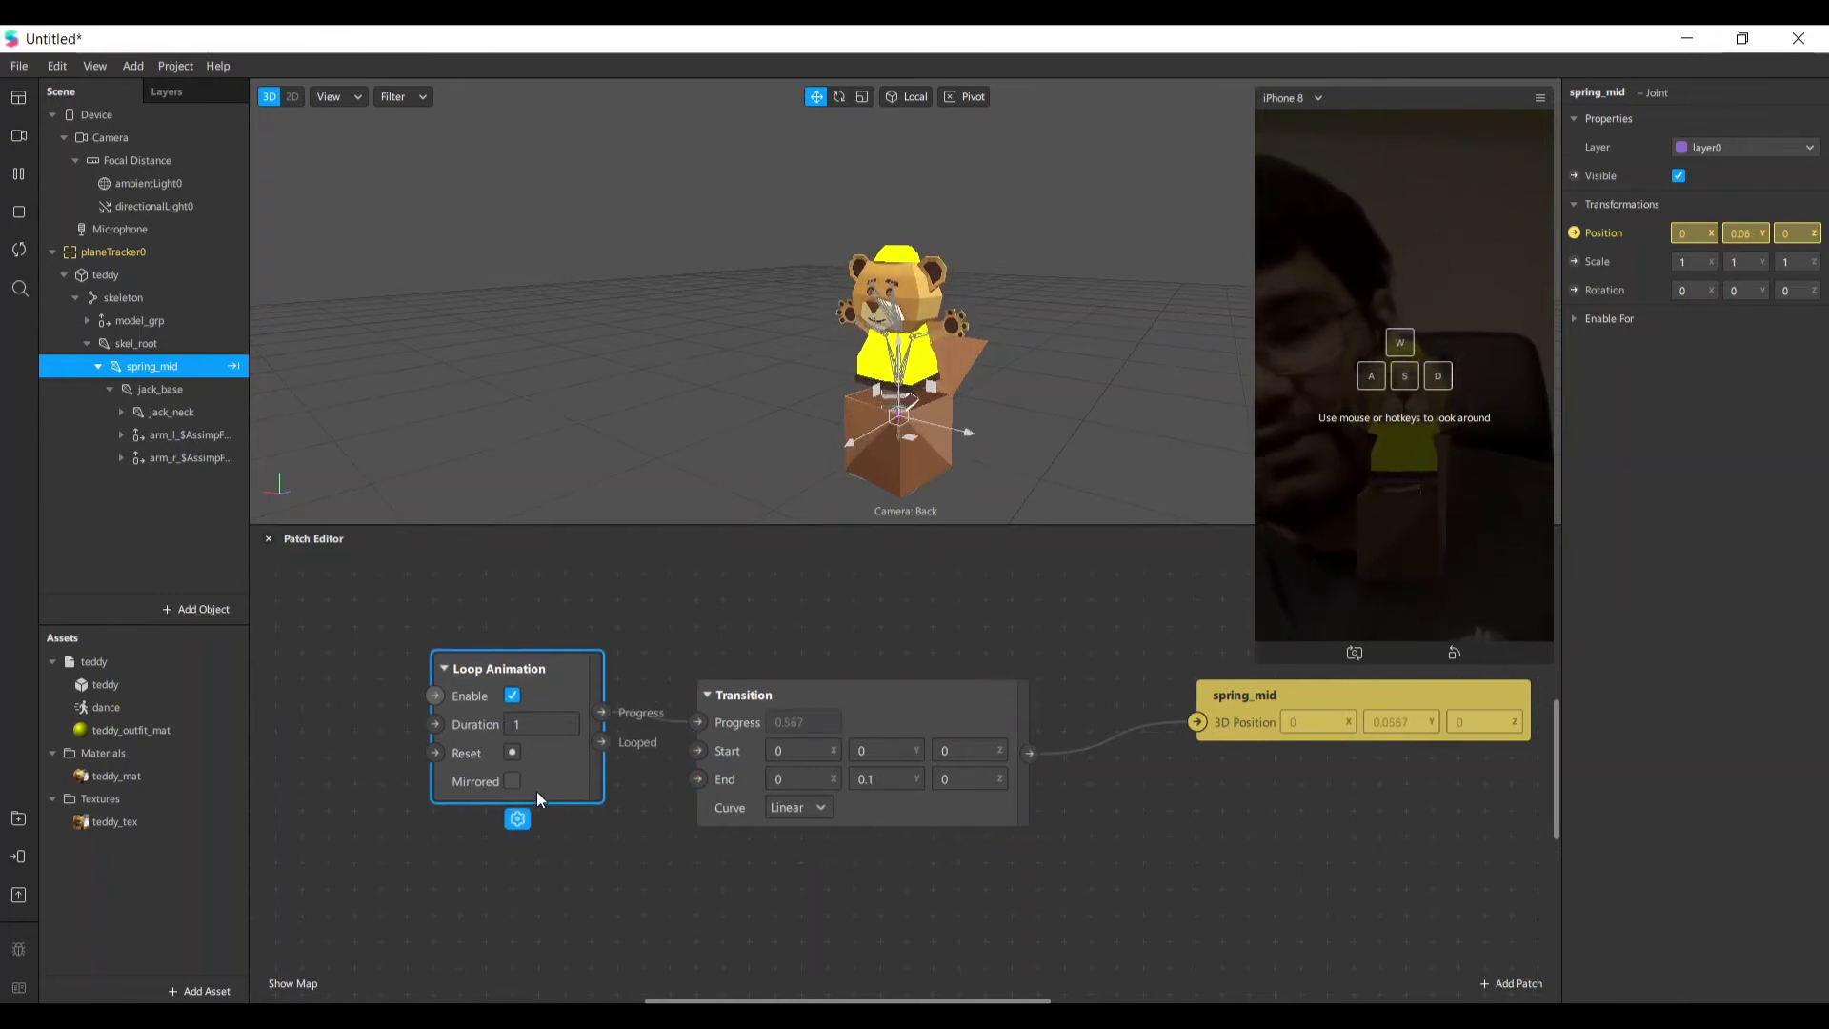
click(511, 783)
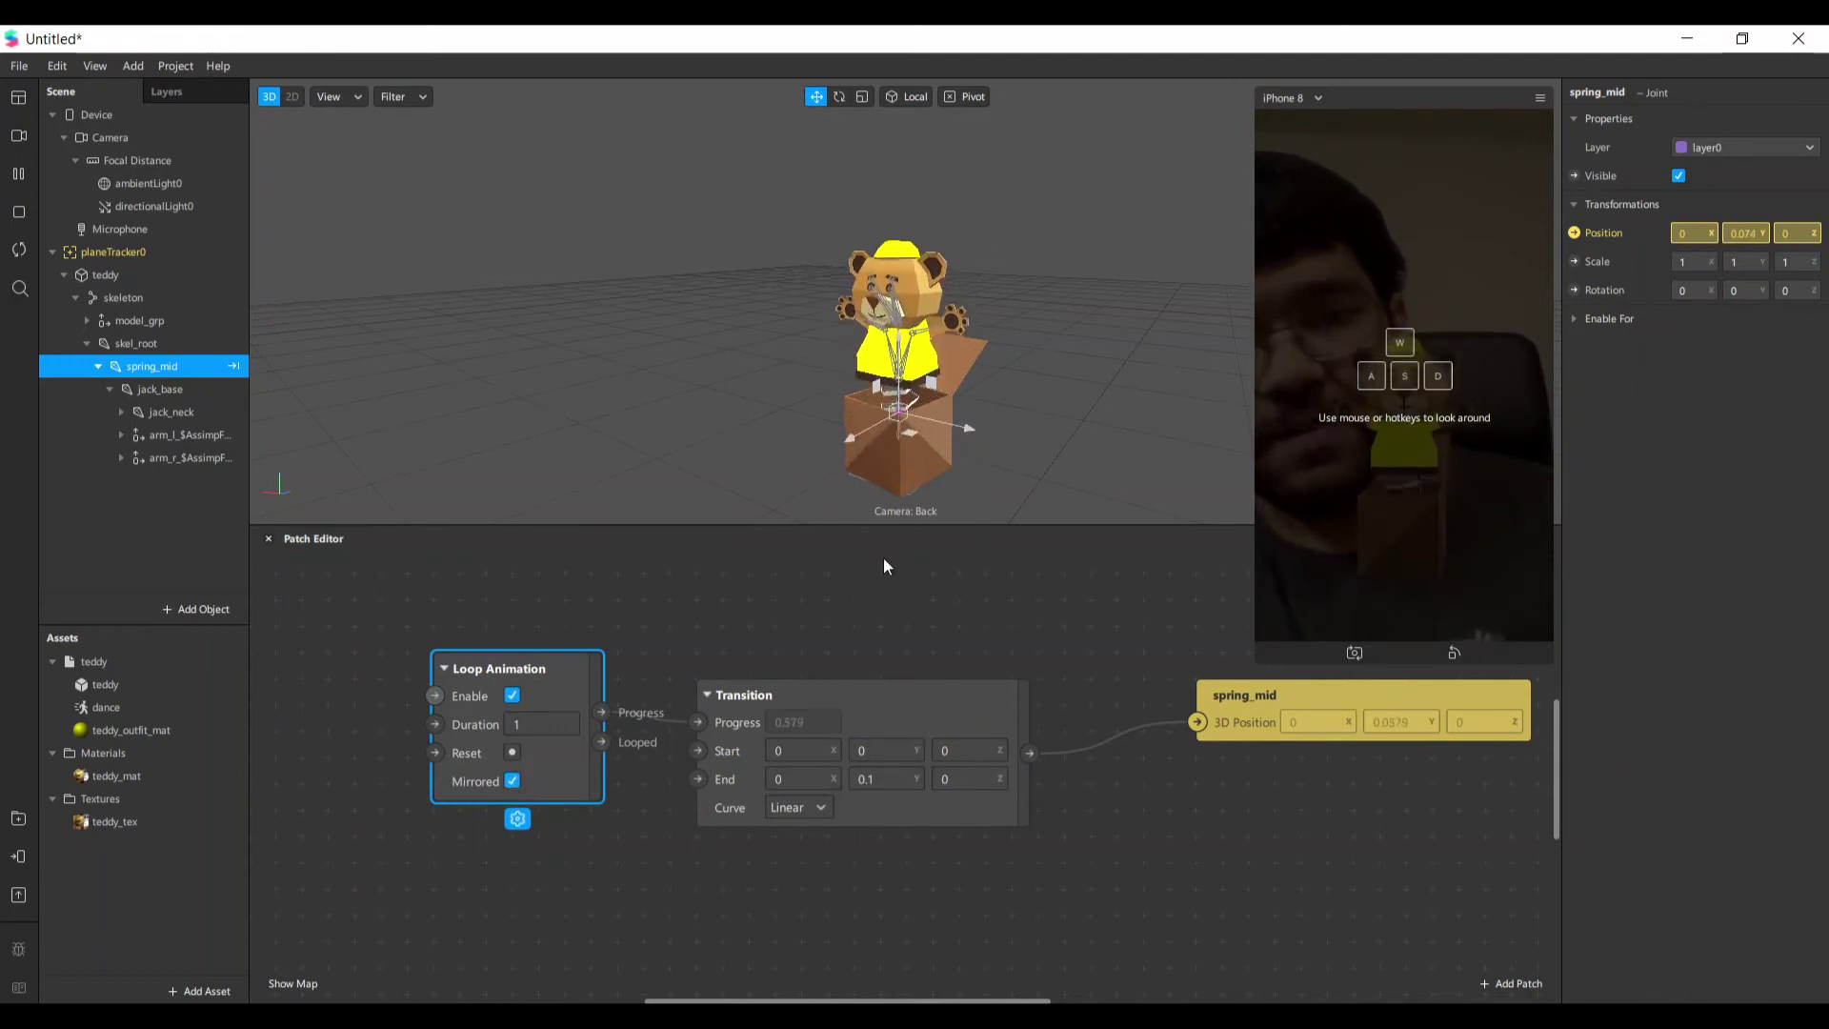
Add a 3D Position patch for the jack_base joint below the spring_mid patch and connect the Transition's Value output to it.
scroll(1151, 779, down, 3)
drag(986, 1000, 1032, 1002)
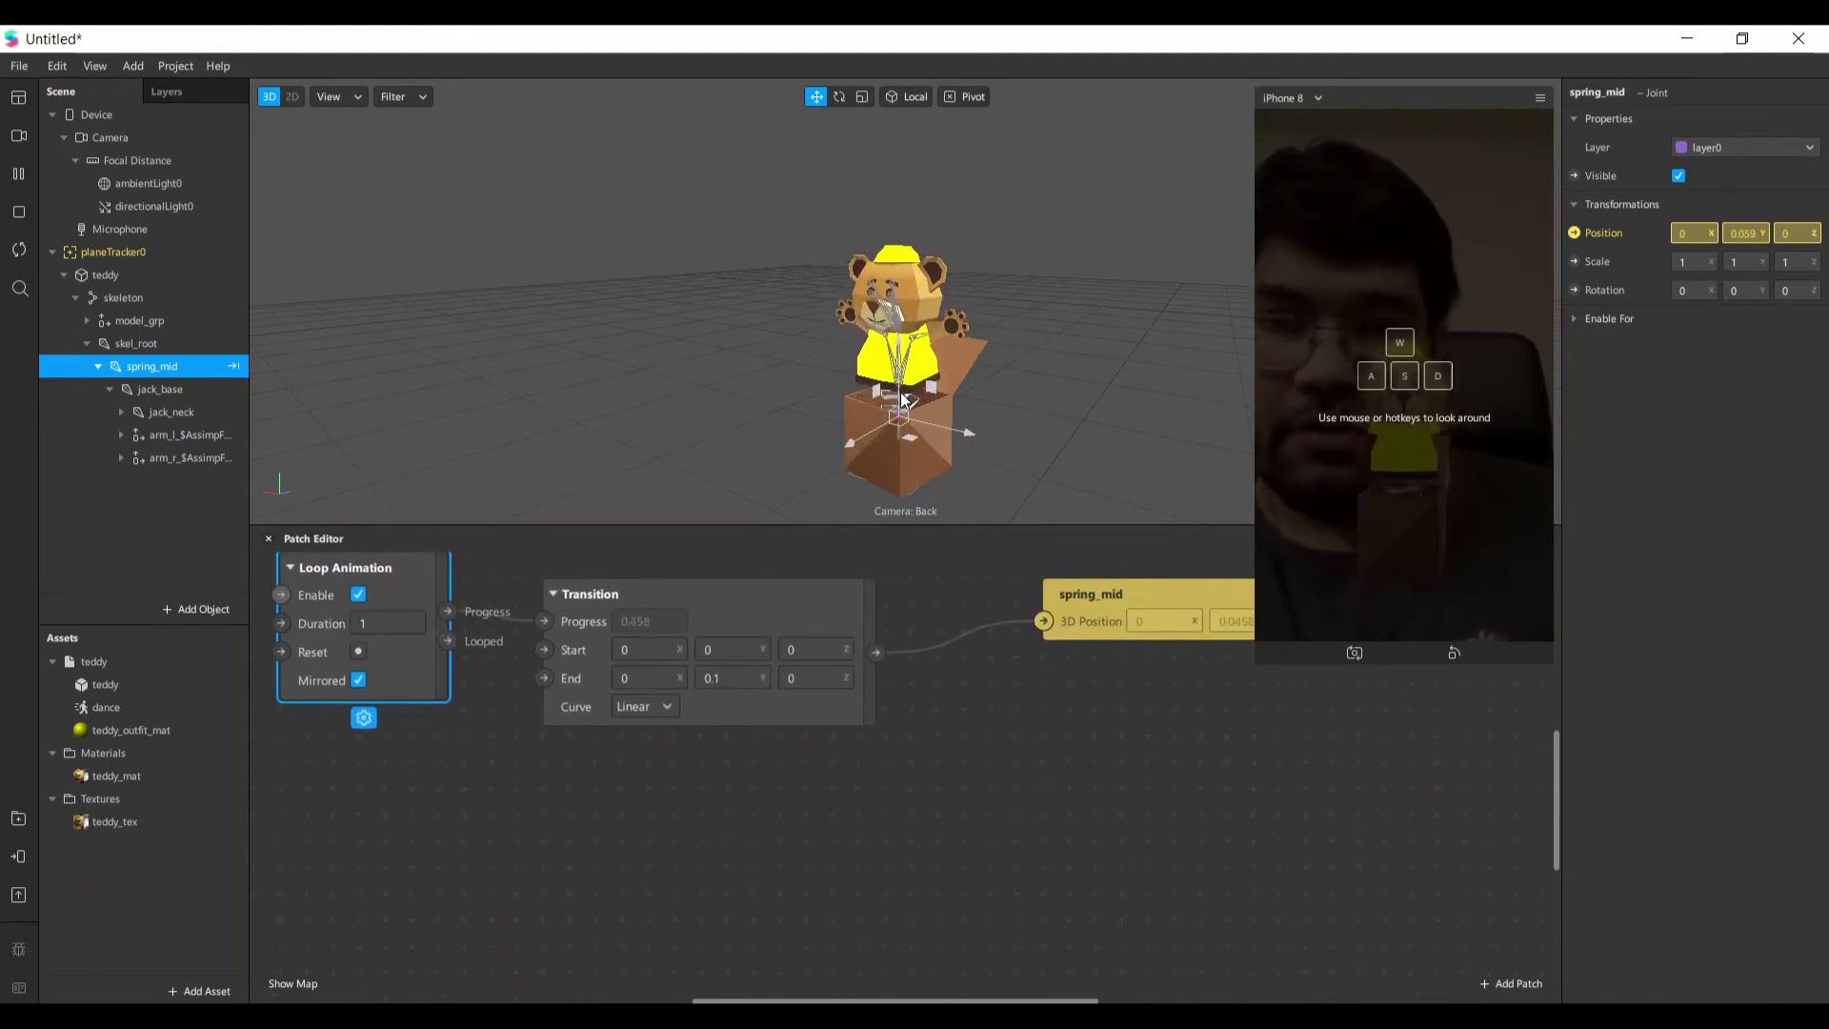
click(920, 441)
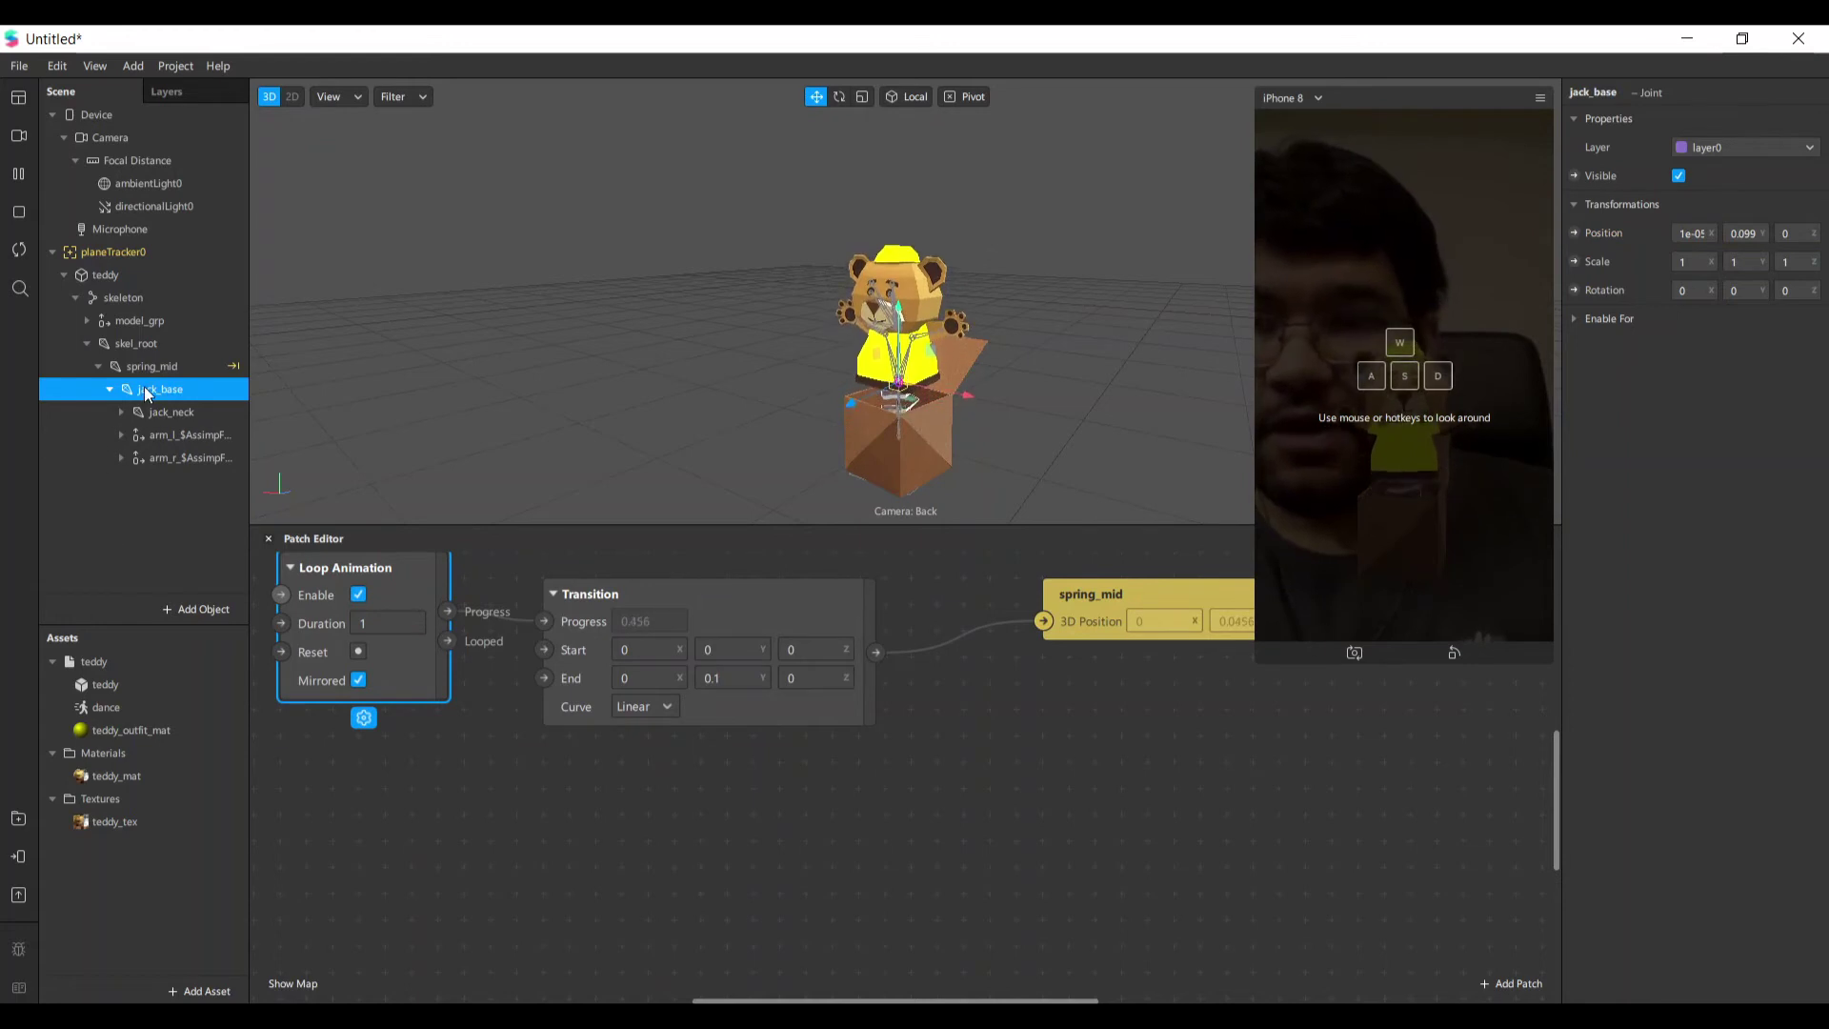
click(1575, 235)
drag(1117, 787, 1252, 738)
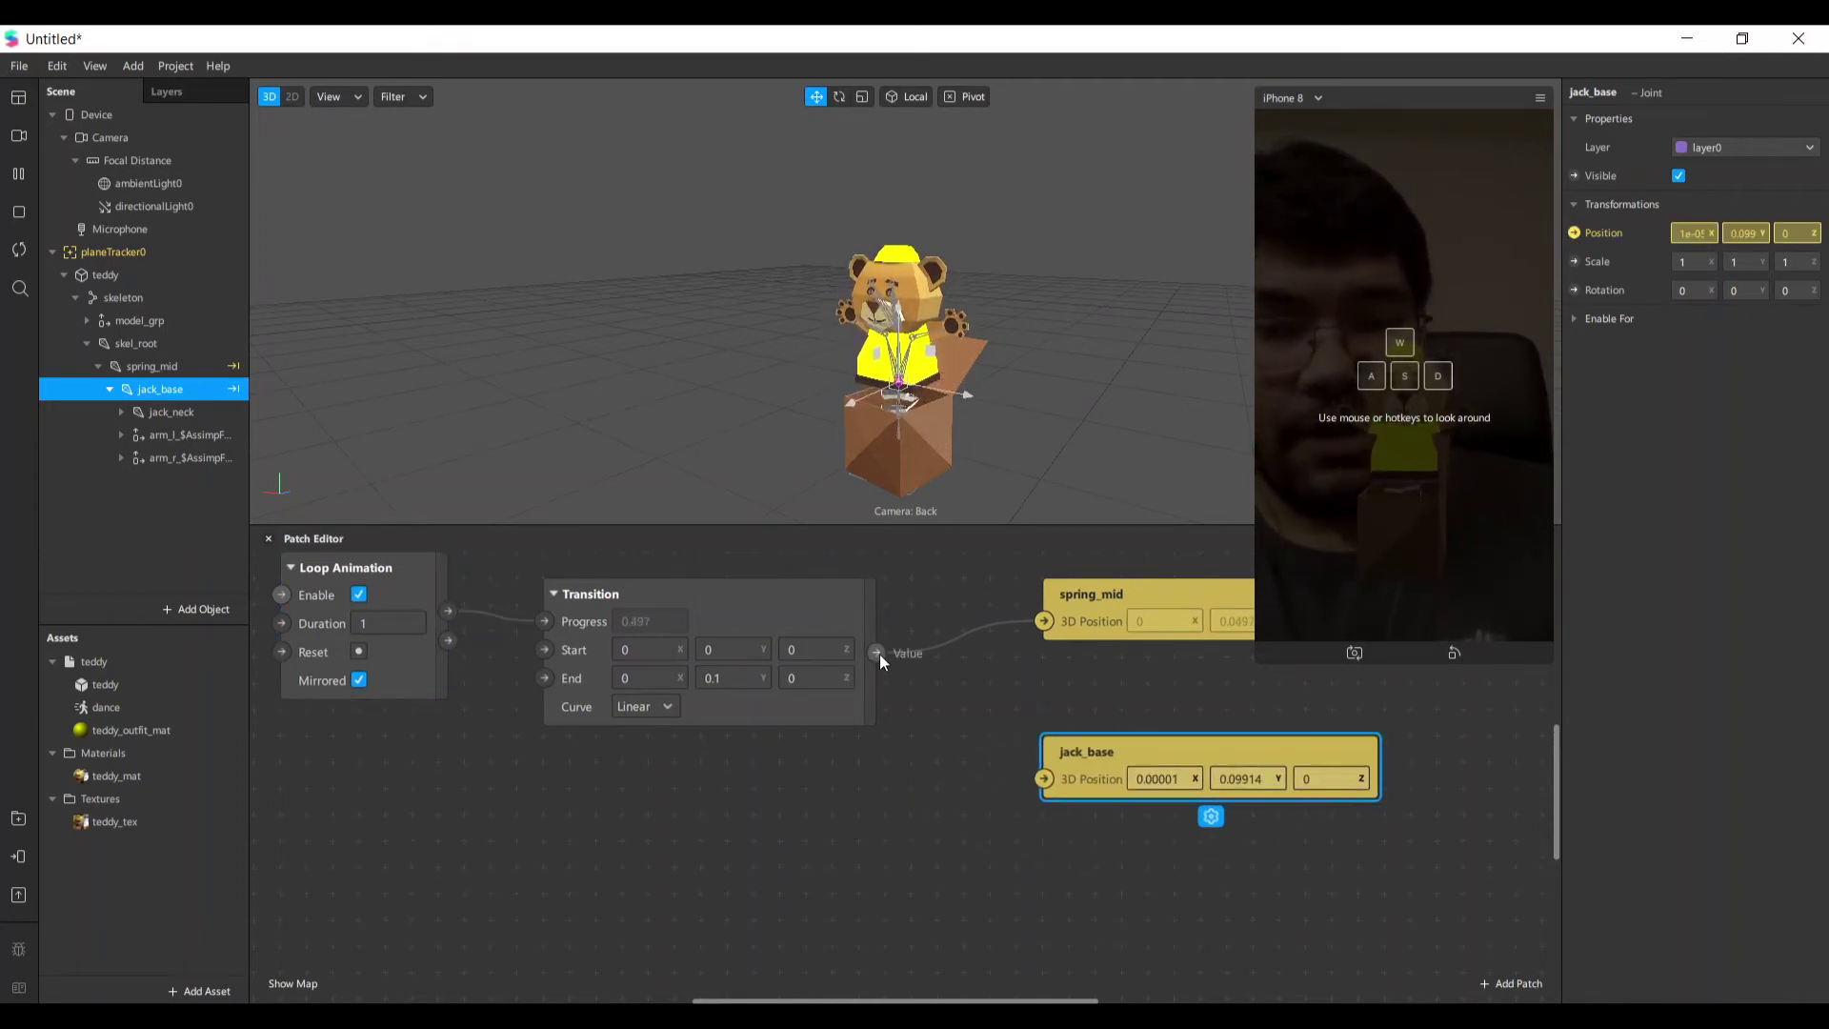
drag(878, 654, 1045, 779)
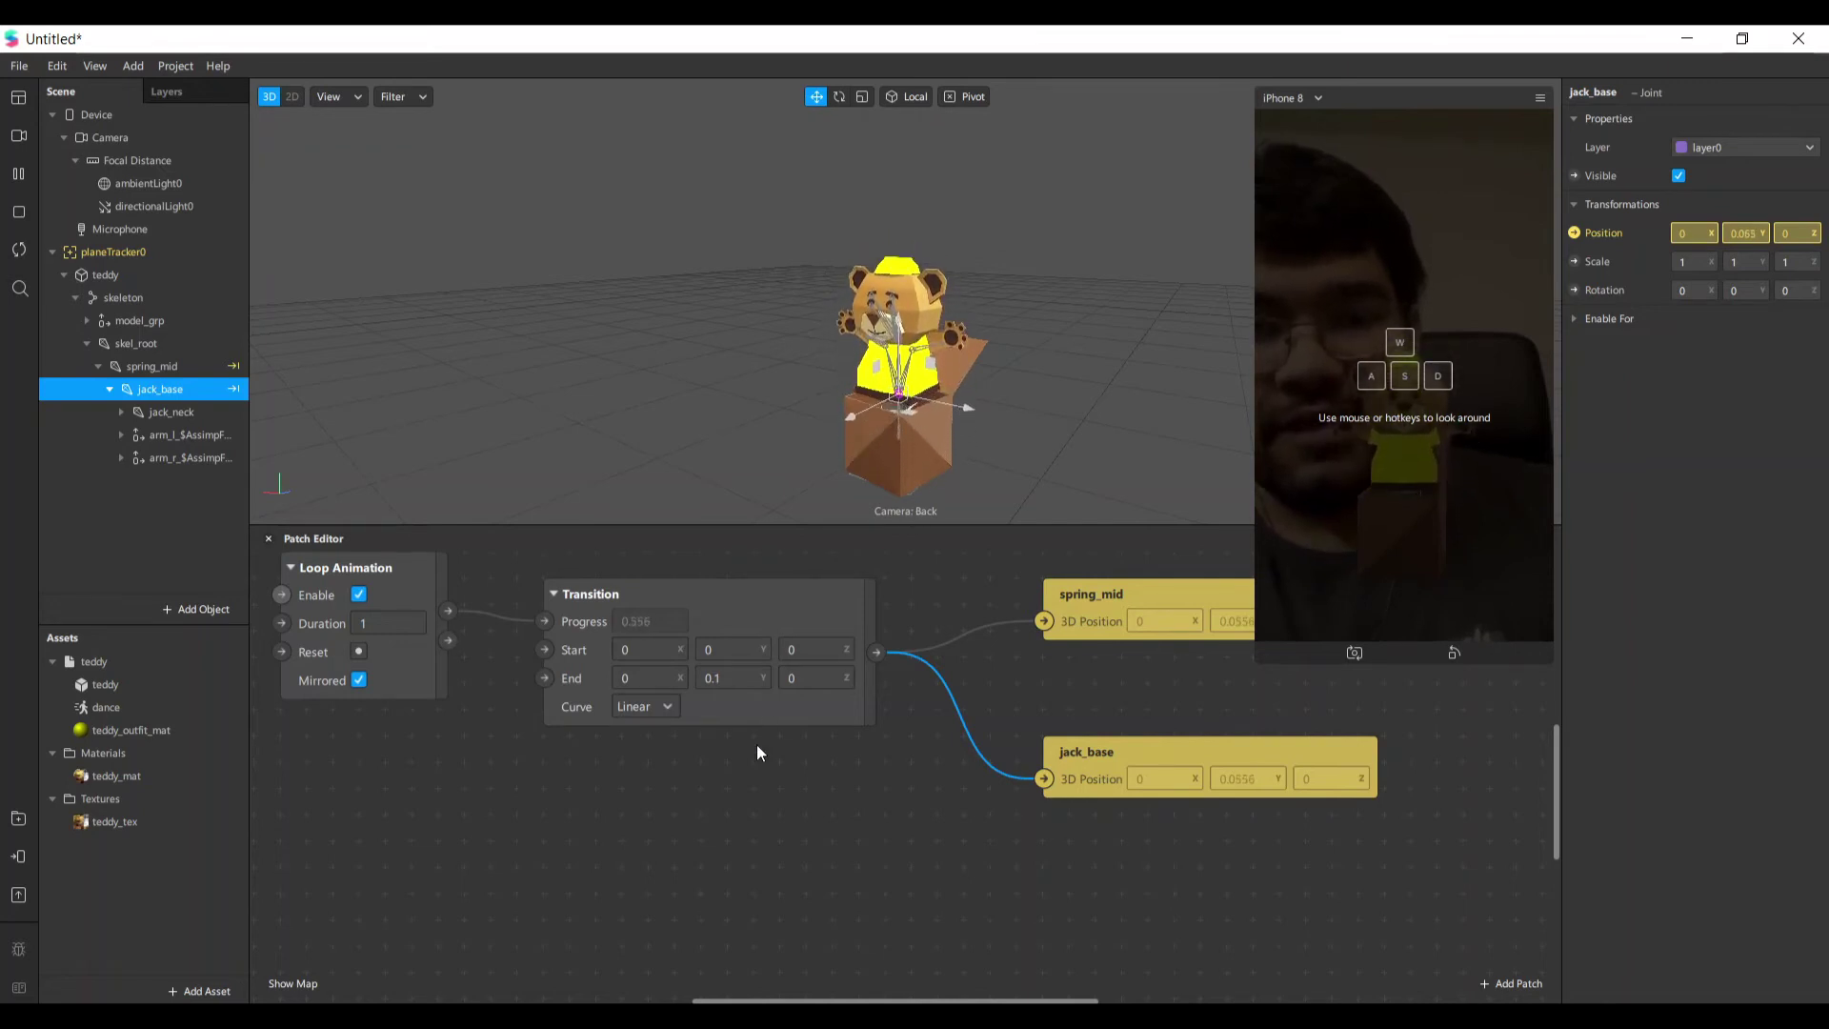
Move the Transition patch slightly up and to the right, closer to the spring_mid patch.
click(581, 665)
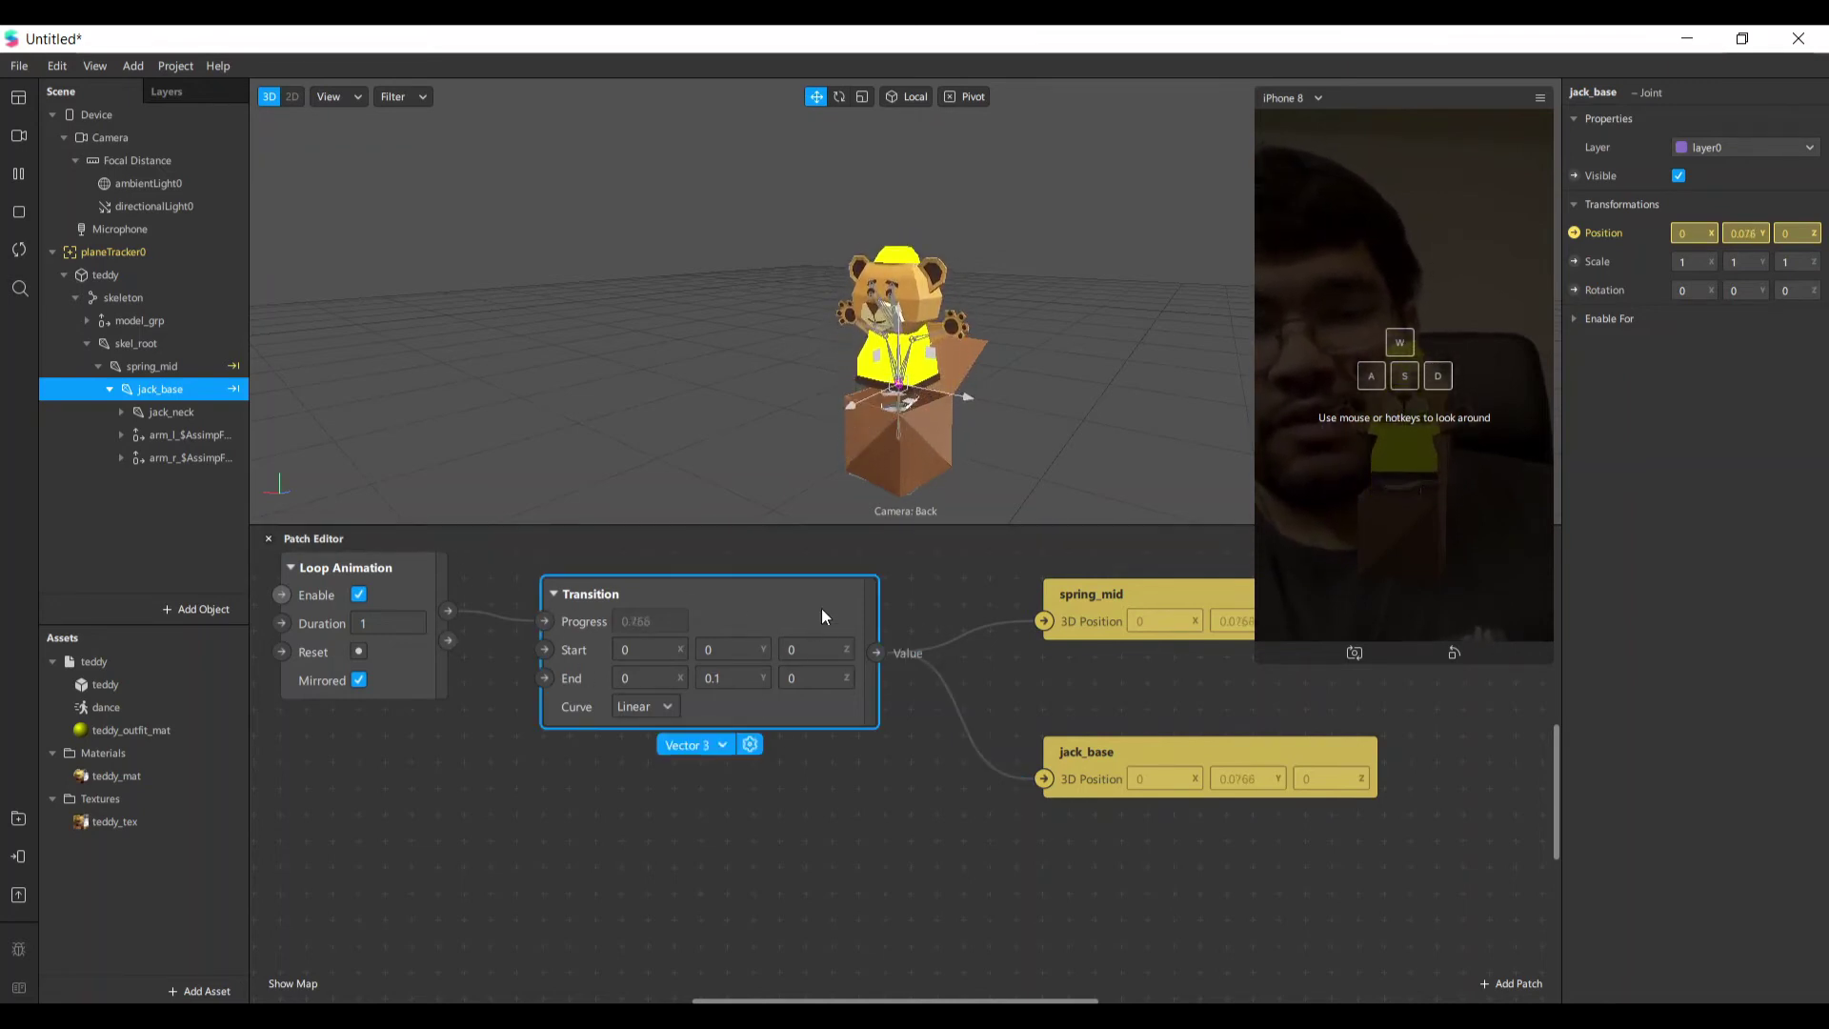
drag(704, 723, 730, 695)
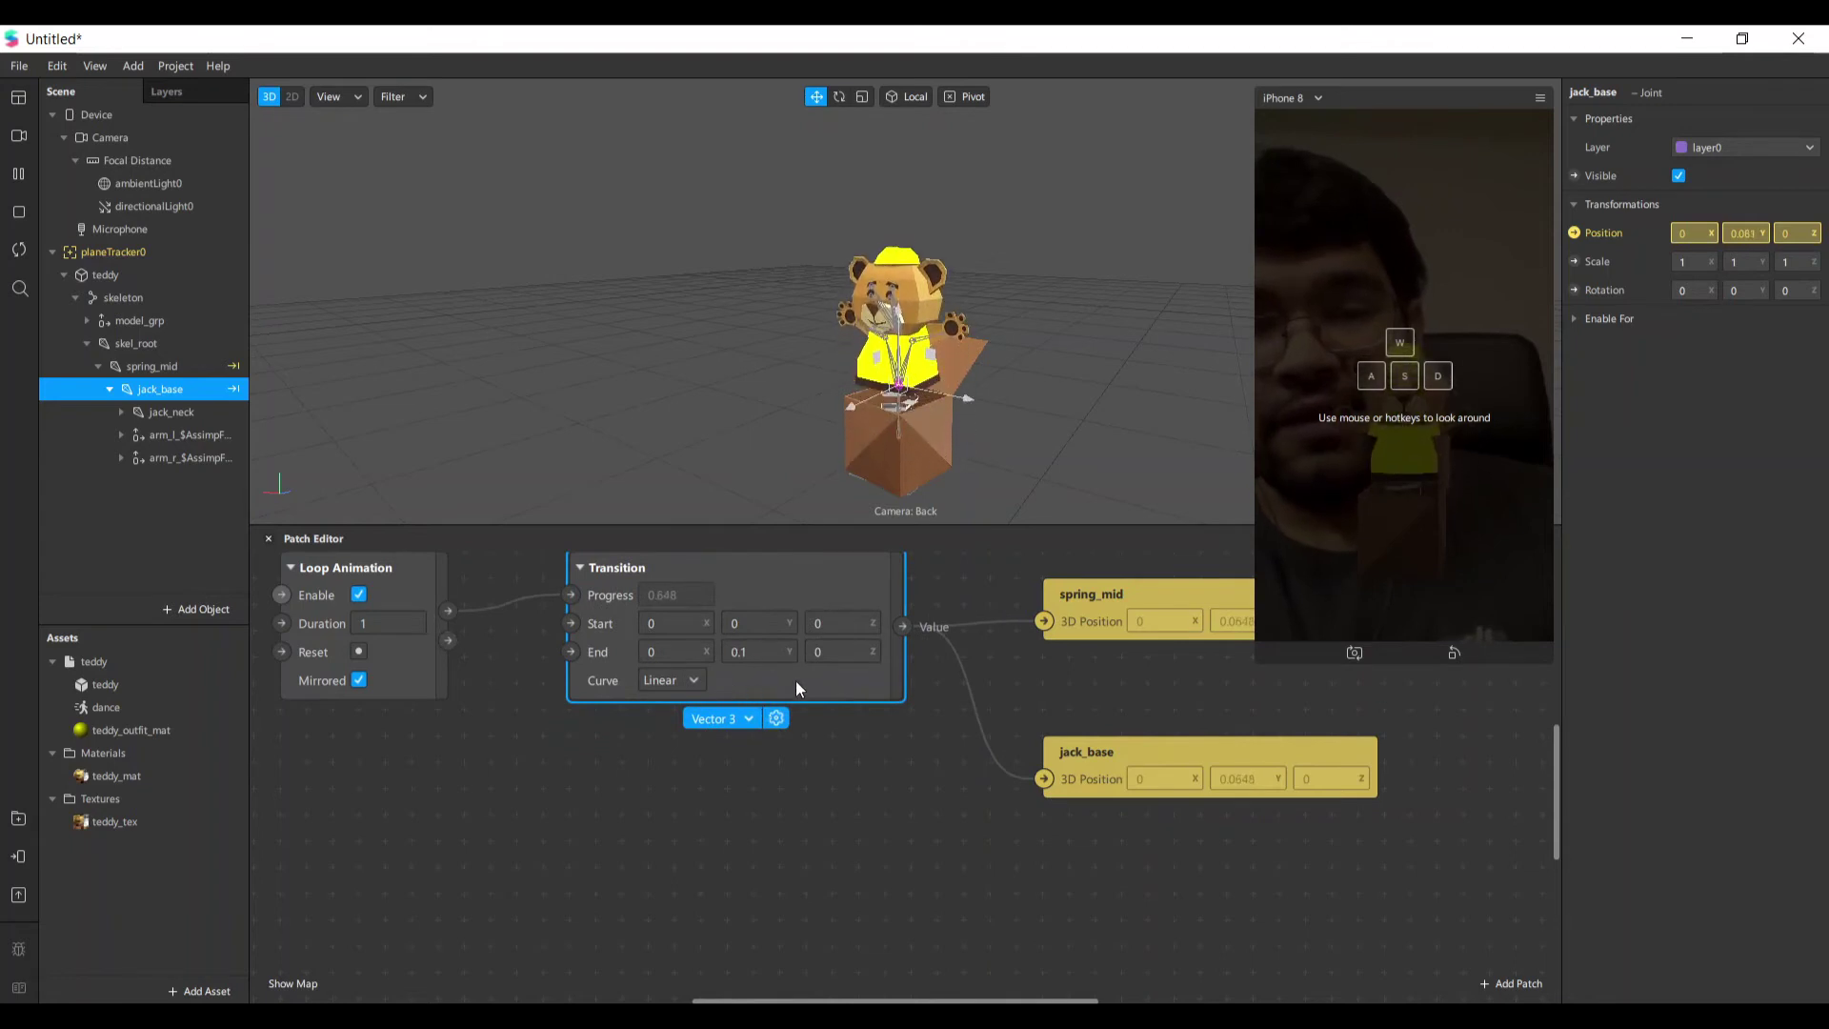
scroll(644, 770, up, 1)
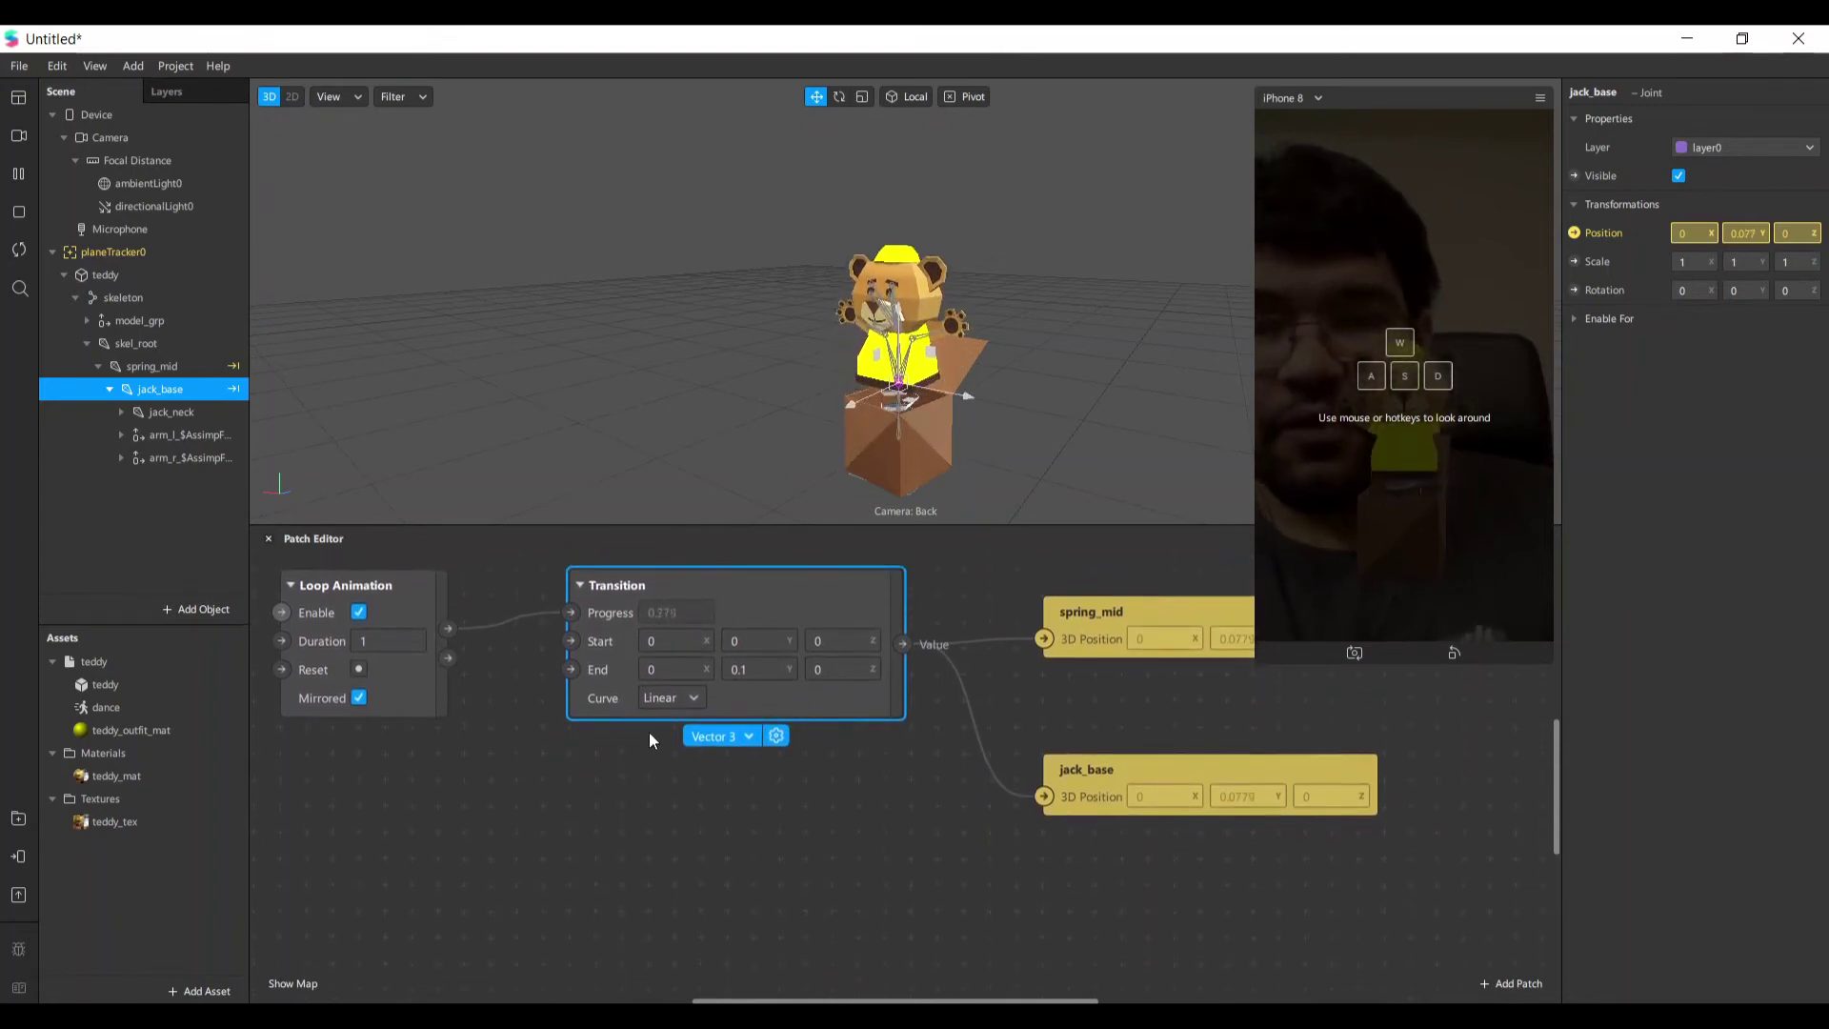
Add a second Transition patch below the first, fed by the Loop Animation's Progress output, and connect it to the jack_base 3D Position patch.
drag(448, 629, 625, 849)
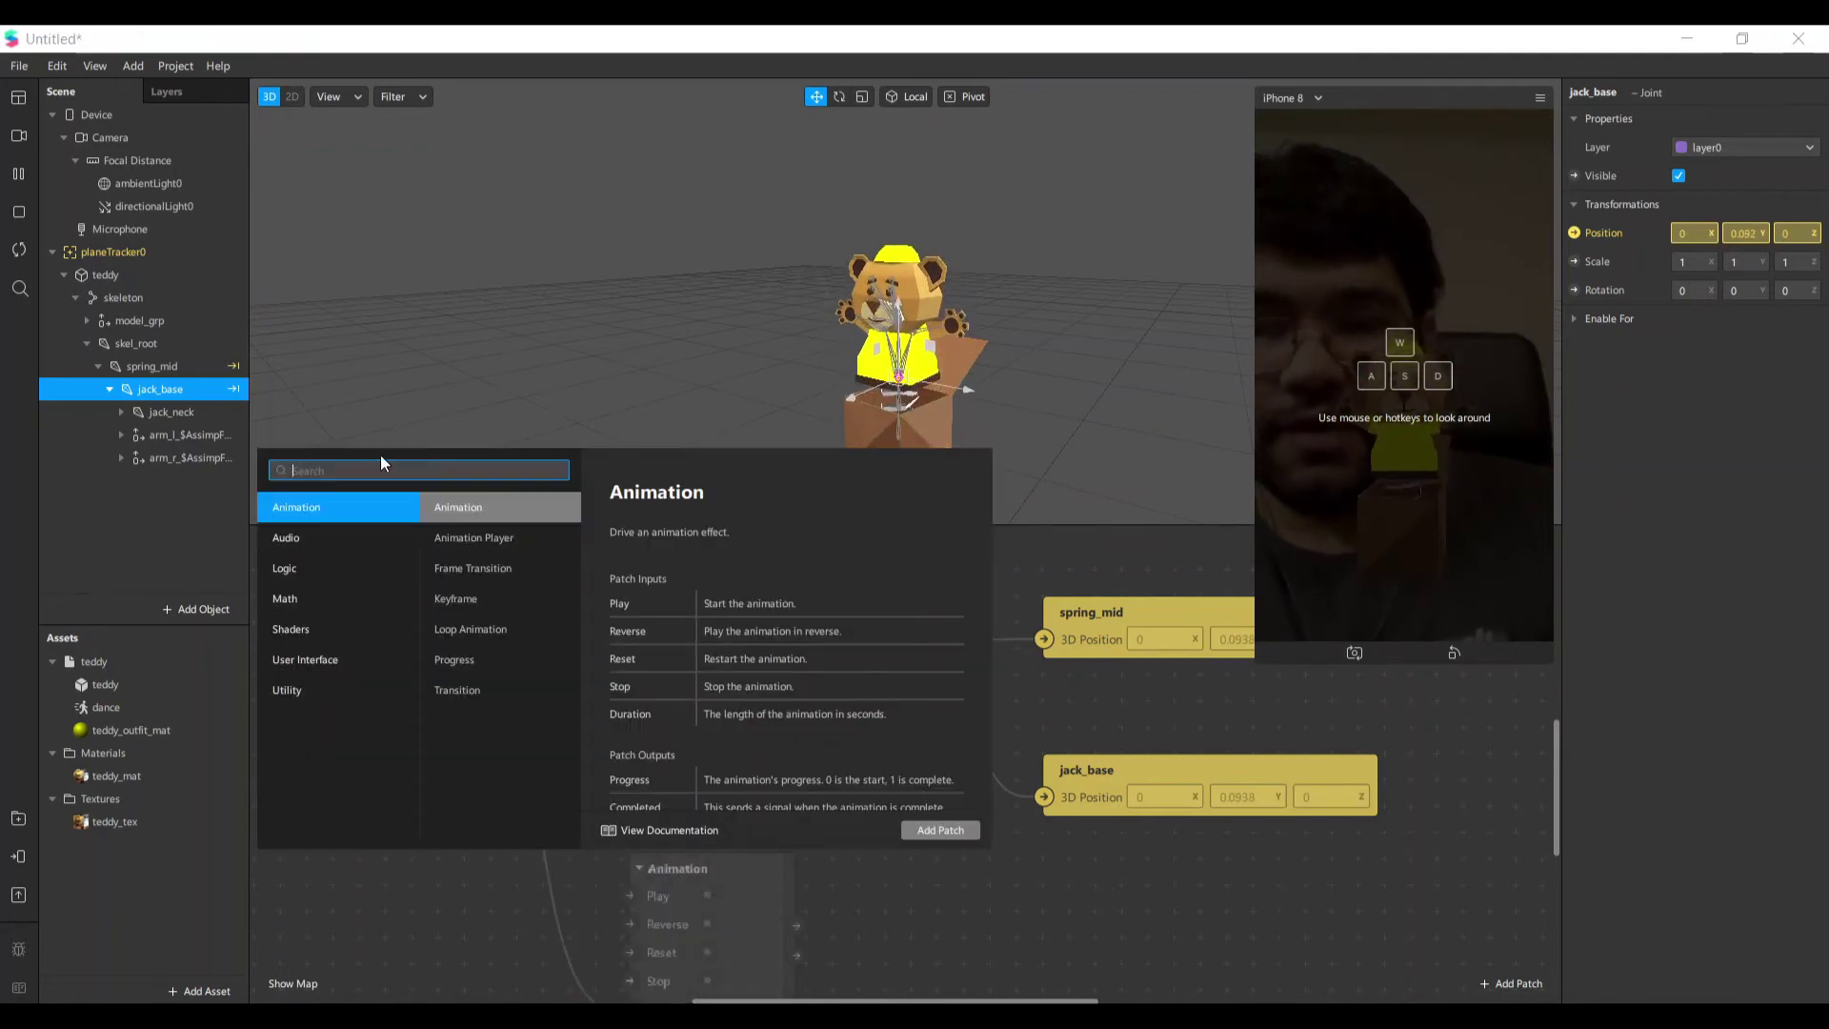
text(tran)
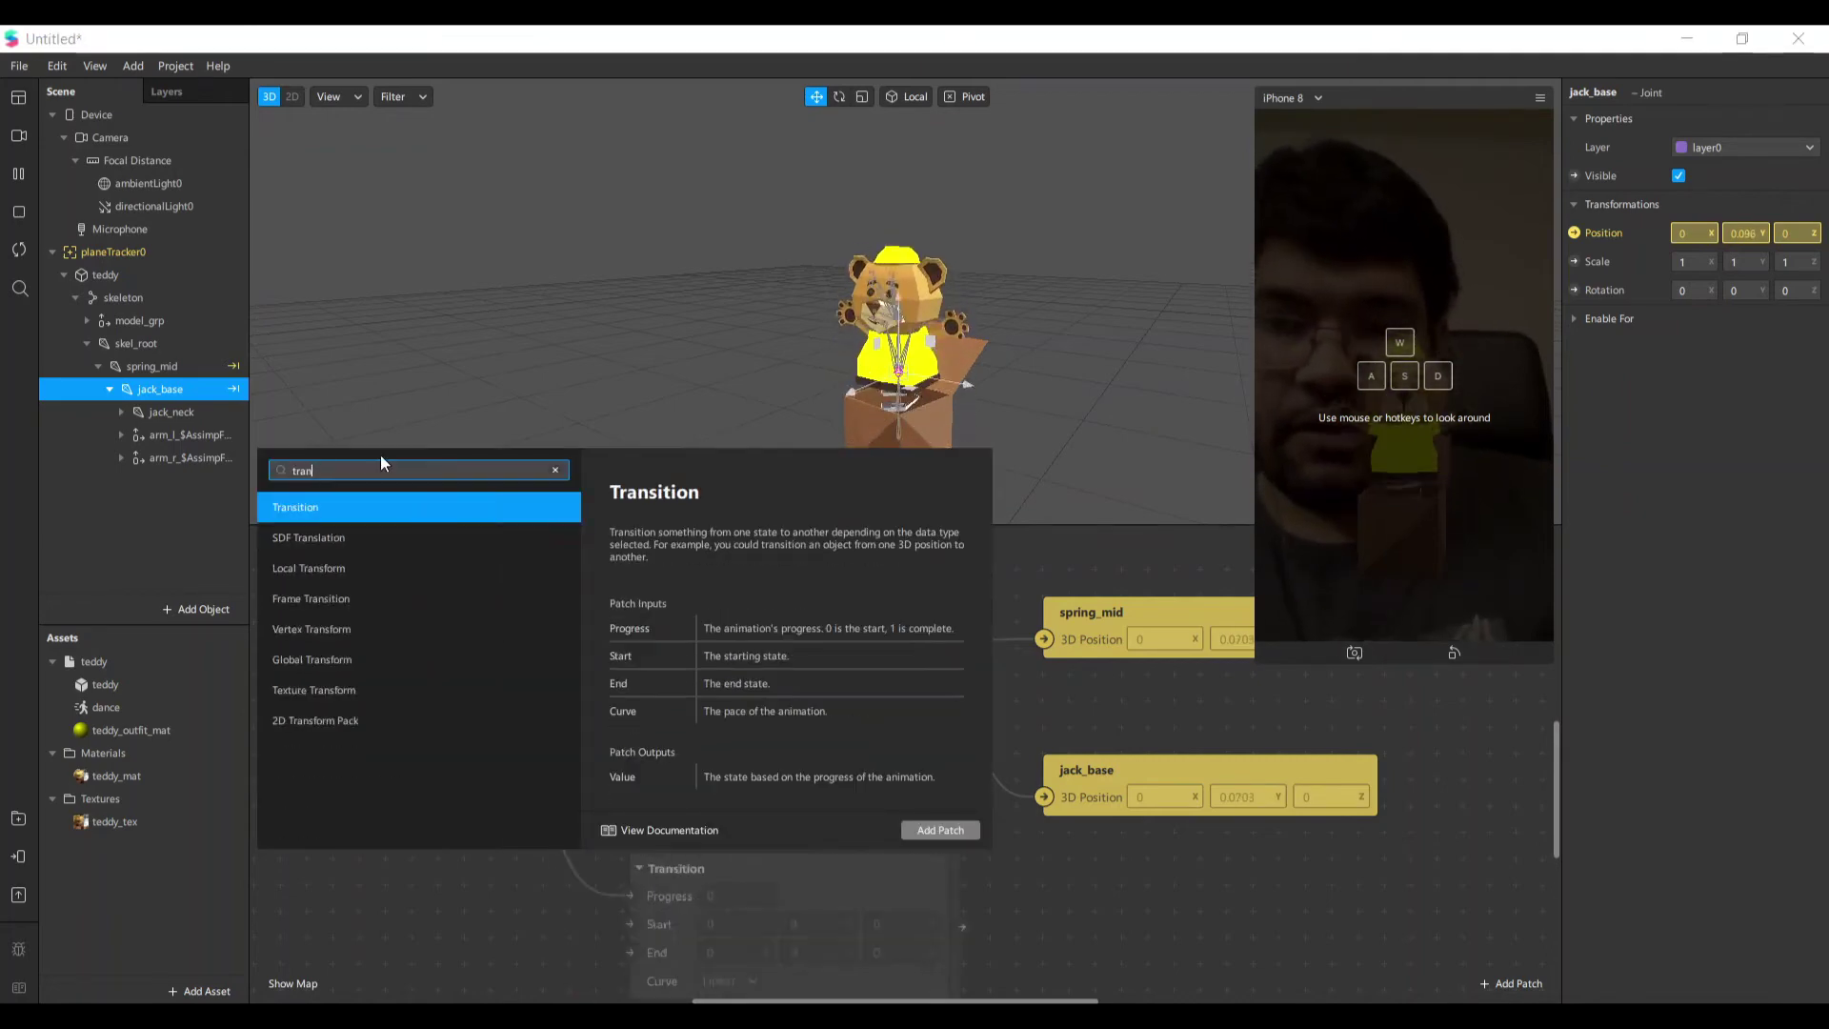
key(Return)
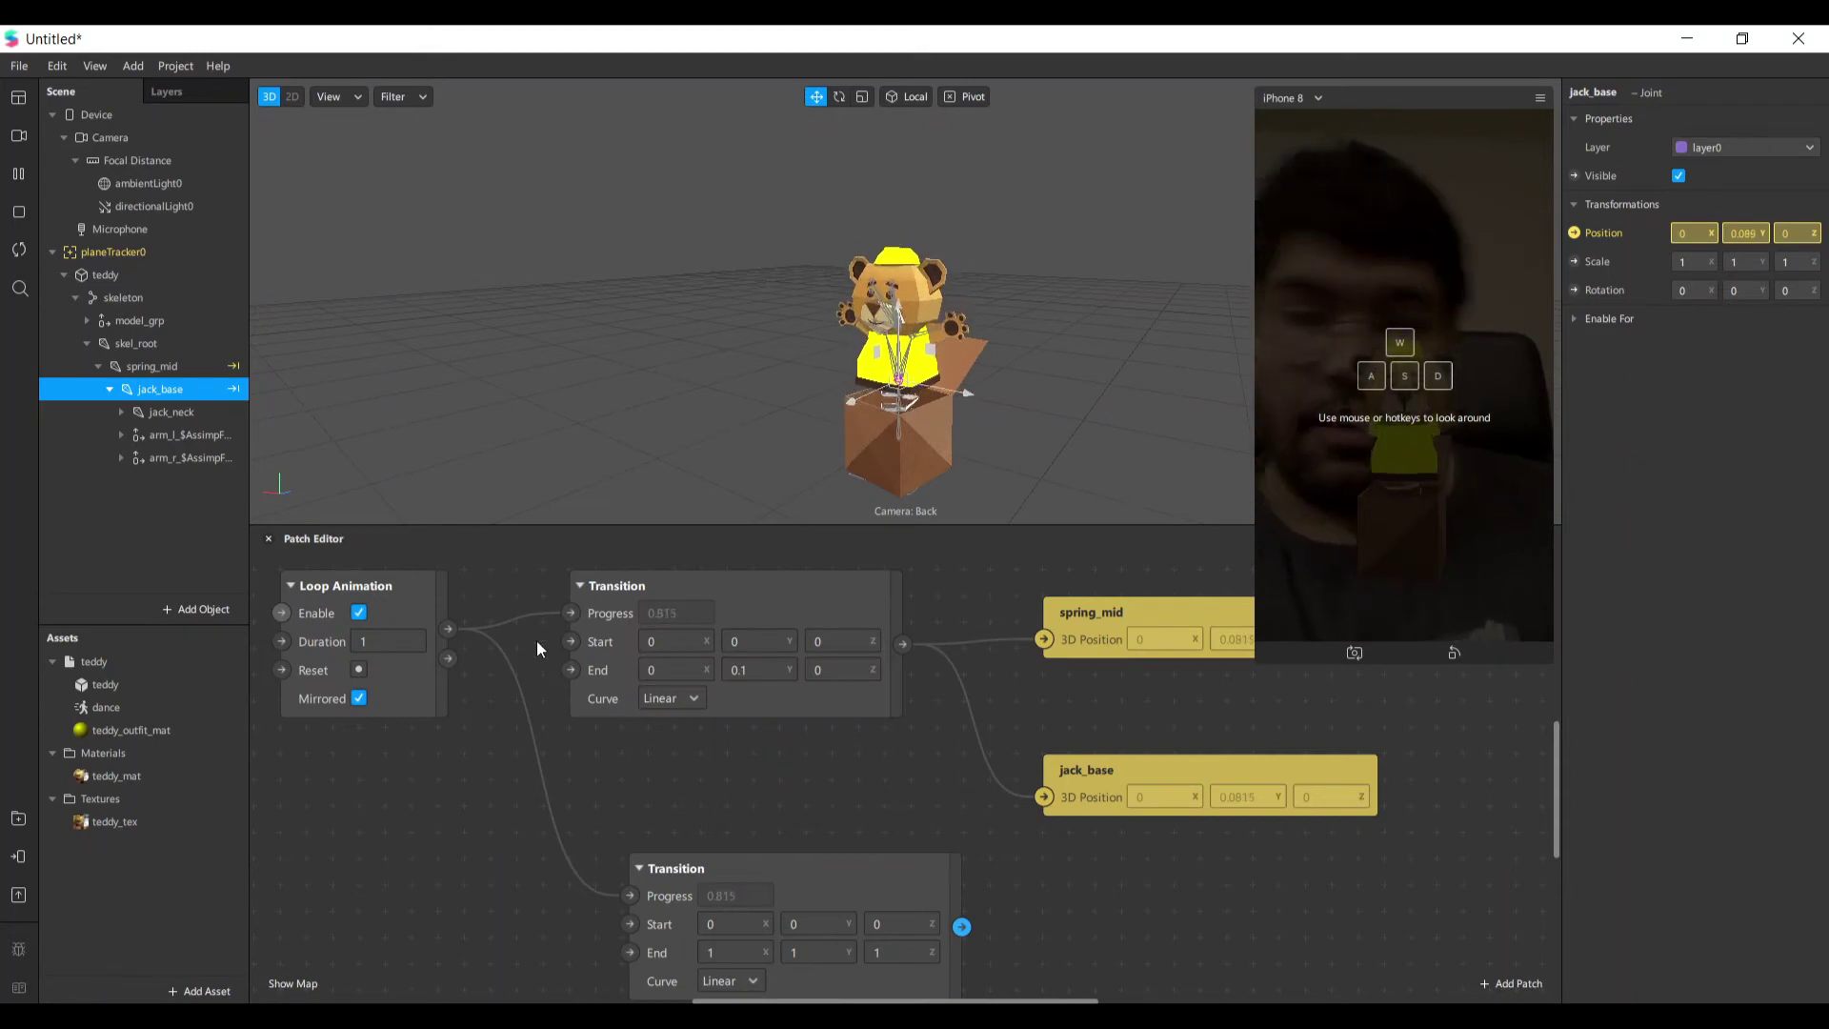
drag(865, 900, 812, 780)
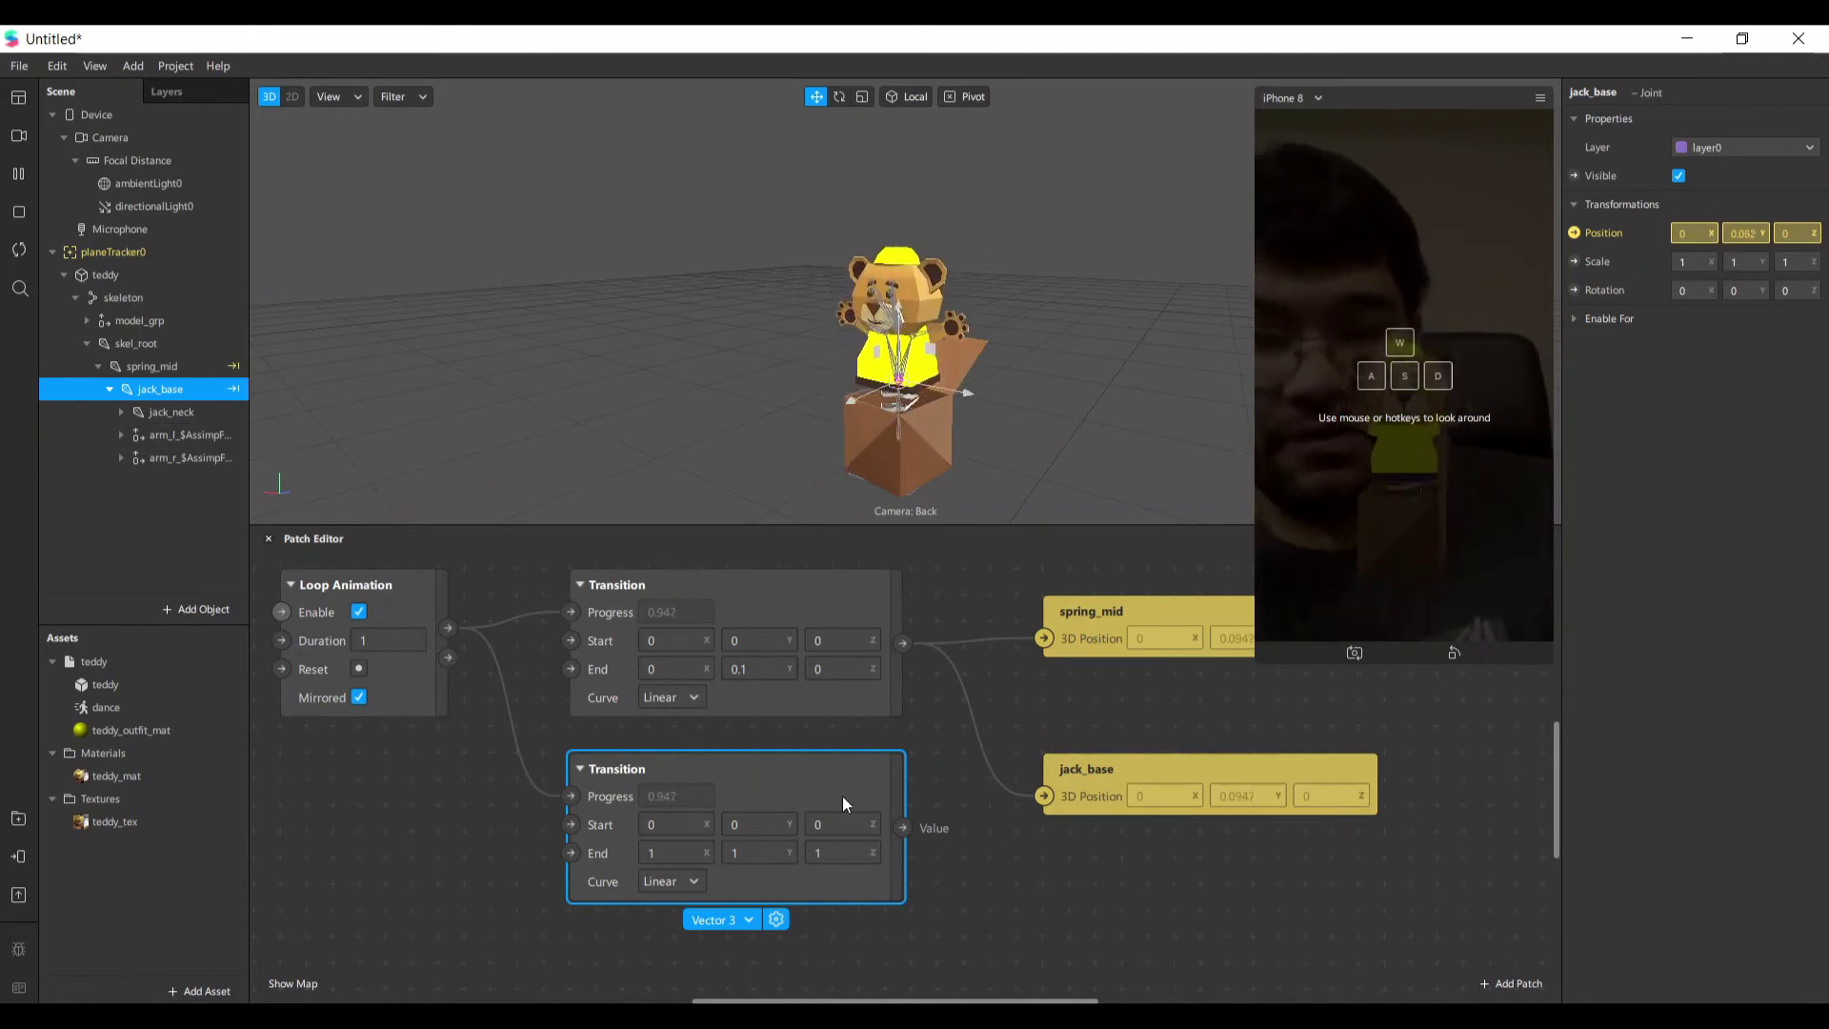
click(1076, 911)
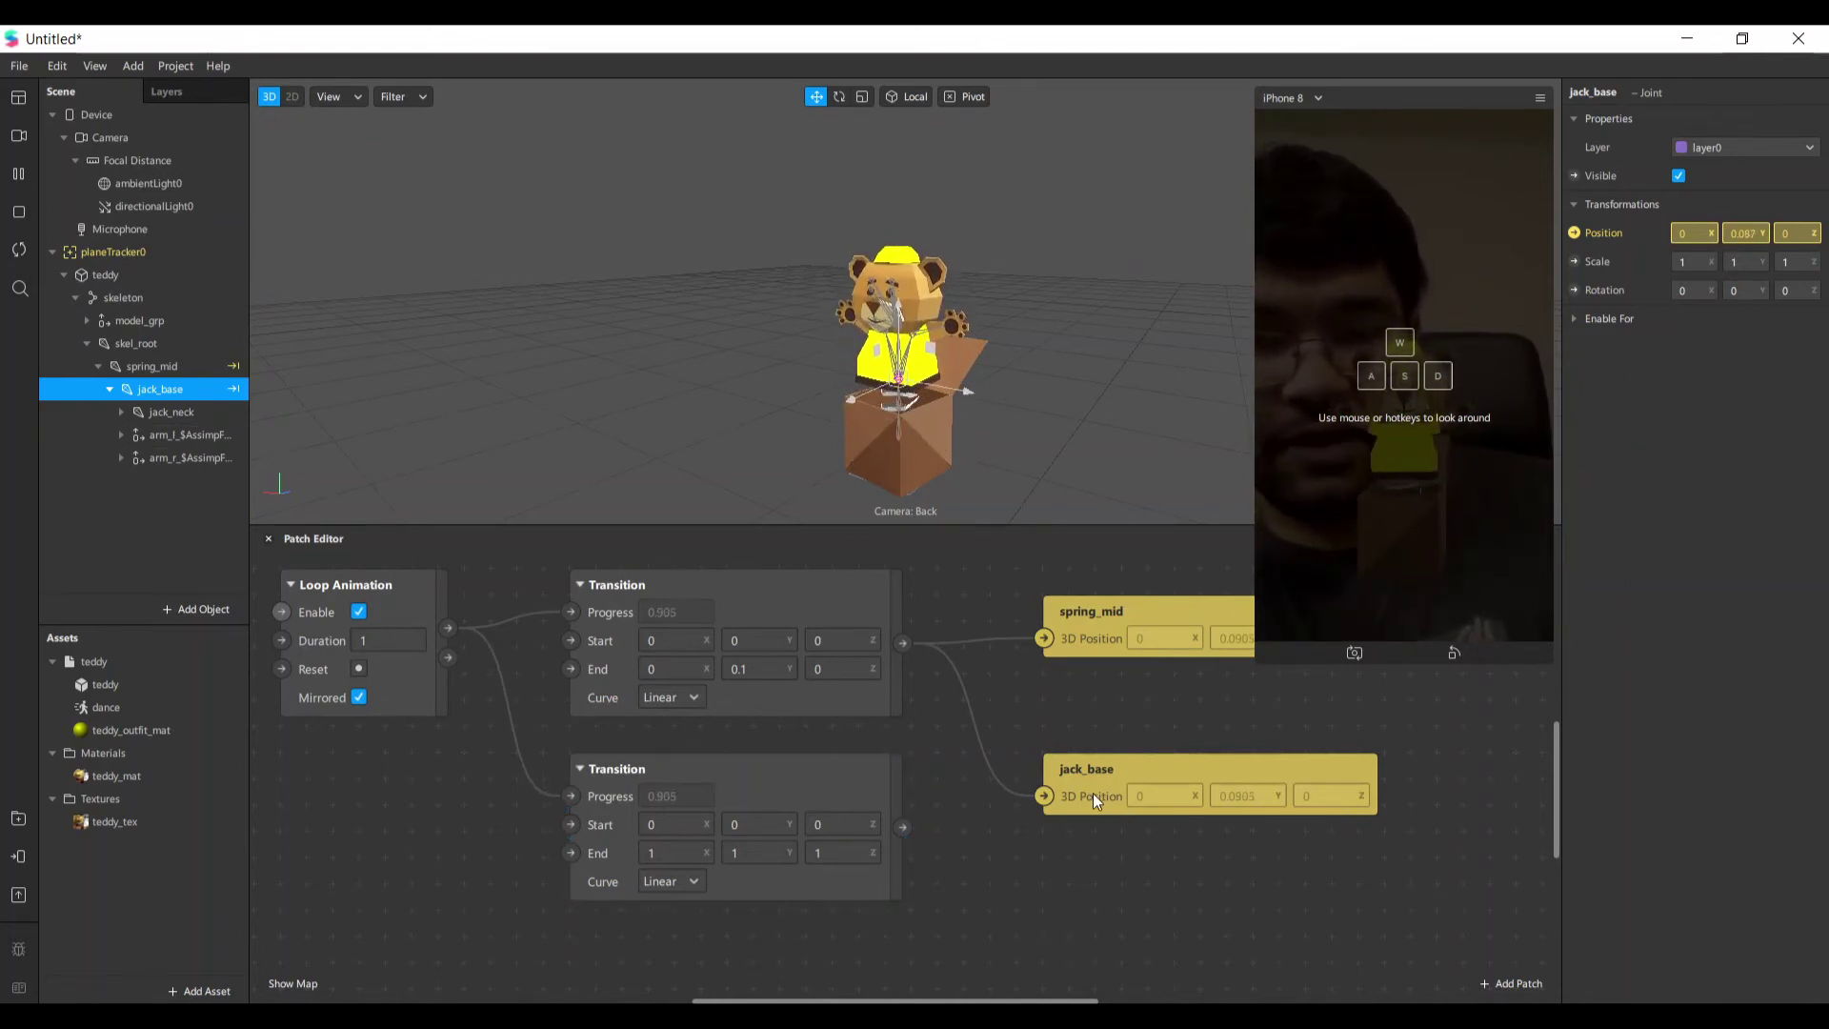
mouse_move(1094, 795)
mouse_down()
mouse_move(1166, 828)
mouse_move(1102, 840)
mouse_move(1078, 820)
mouse_up()
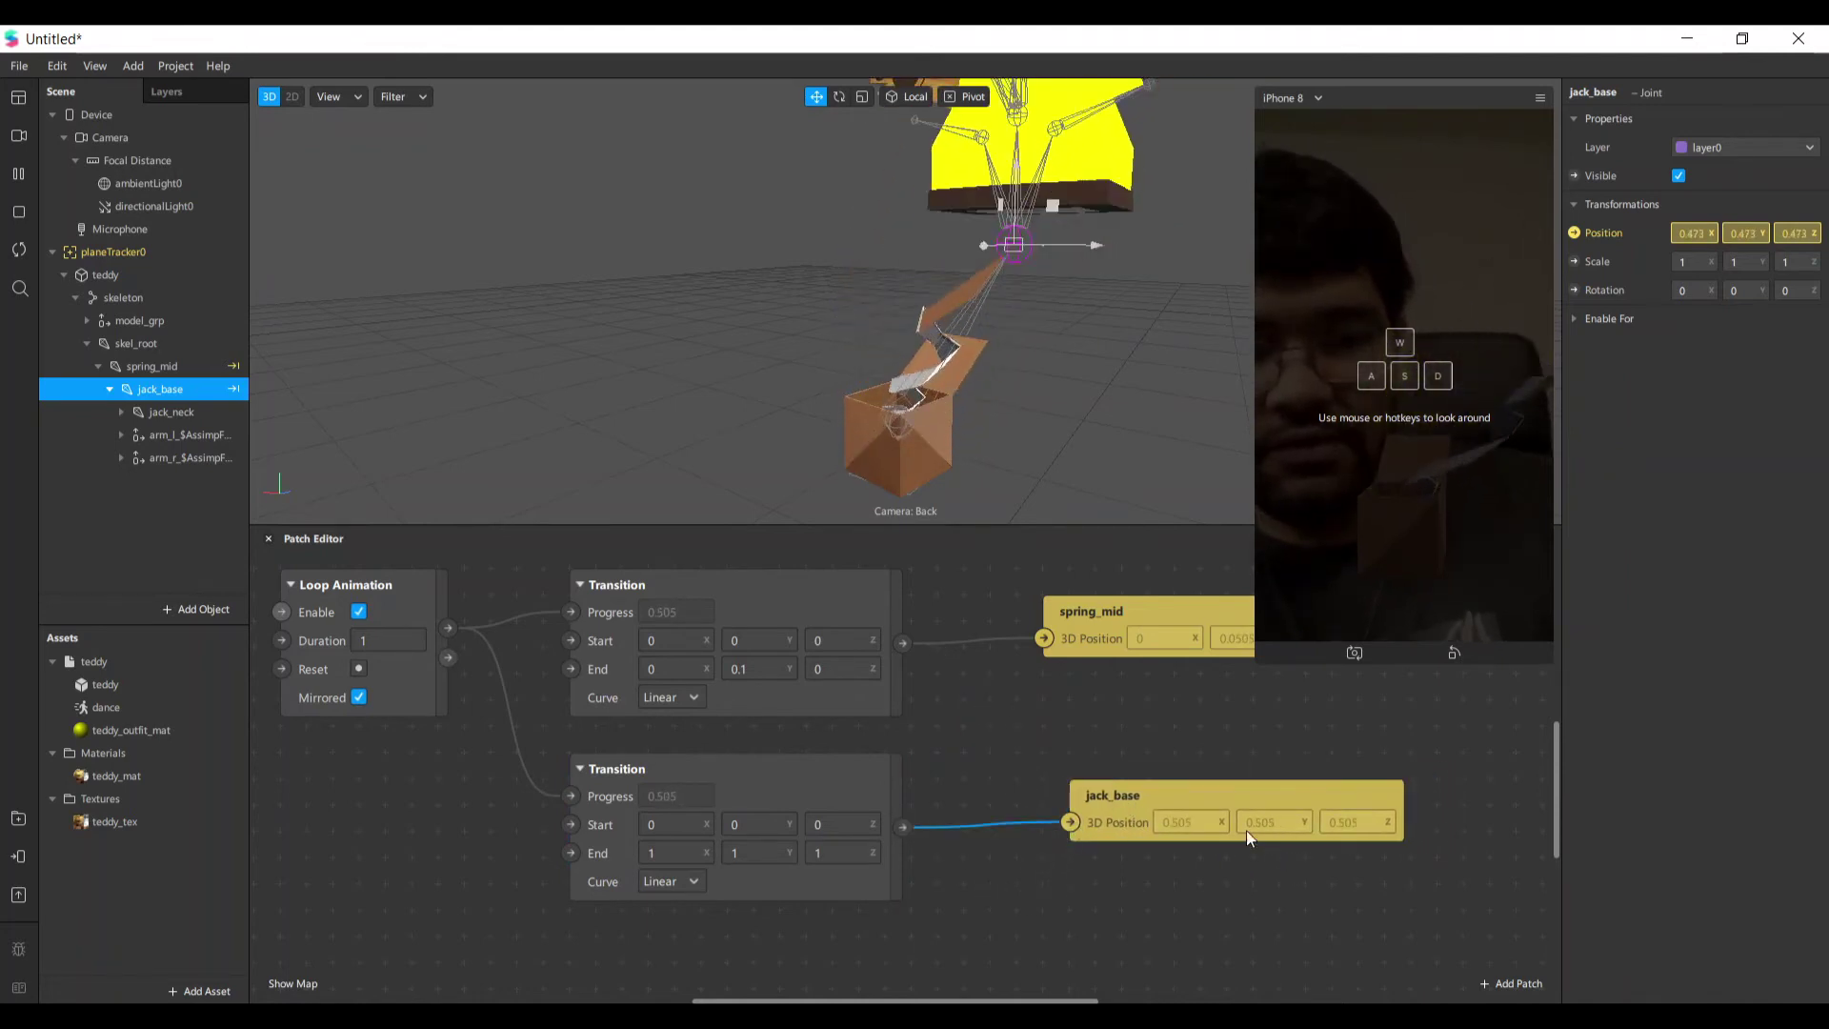
Set the second Transition patch's End values to X 0, Y 0.05 and Z 0.
click(658, 852)
text(0)
key(Return)
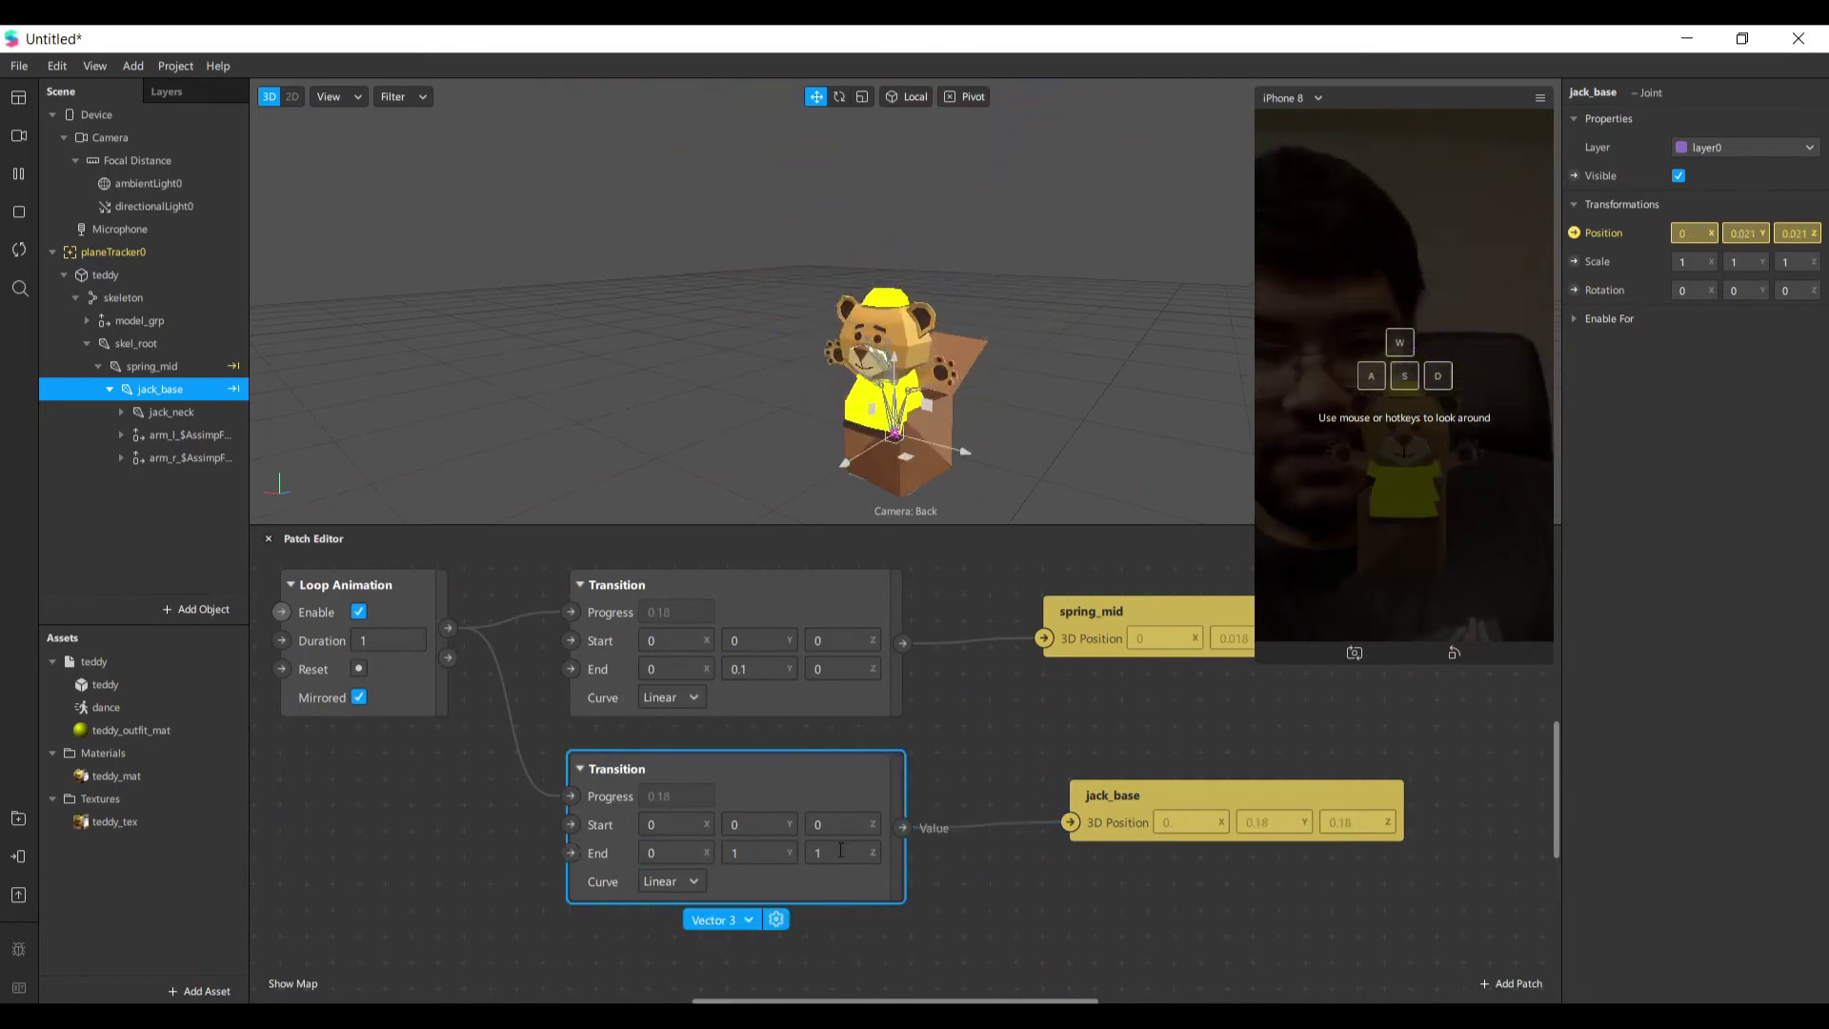
click(838, 853)
text(0)
key(Return)
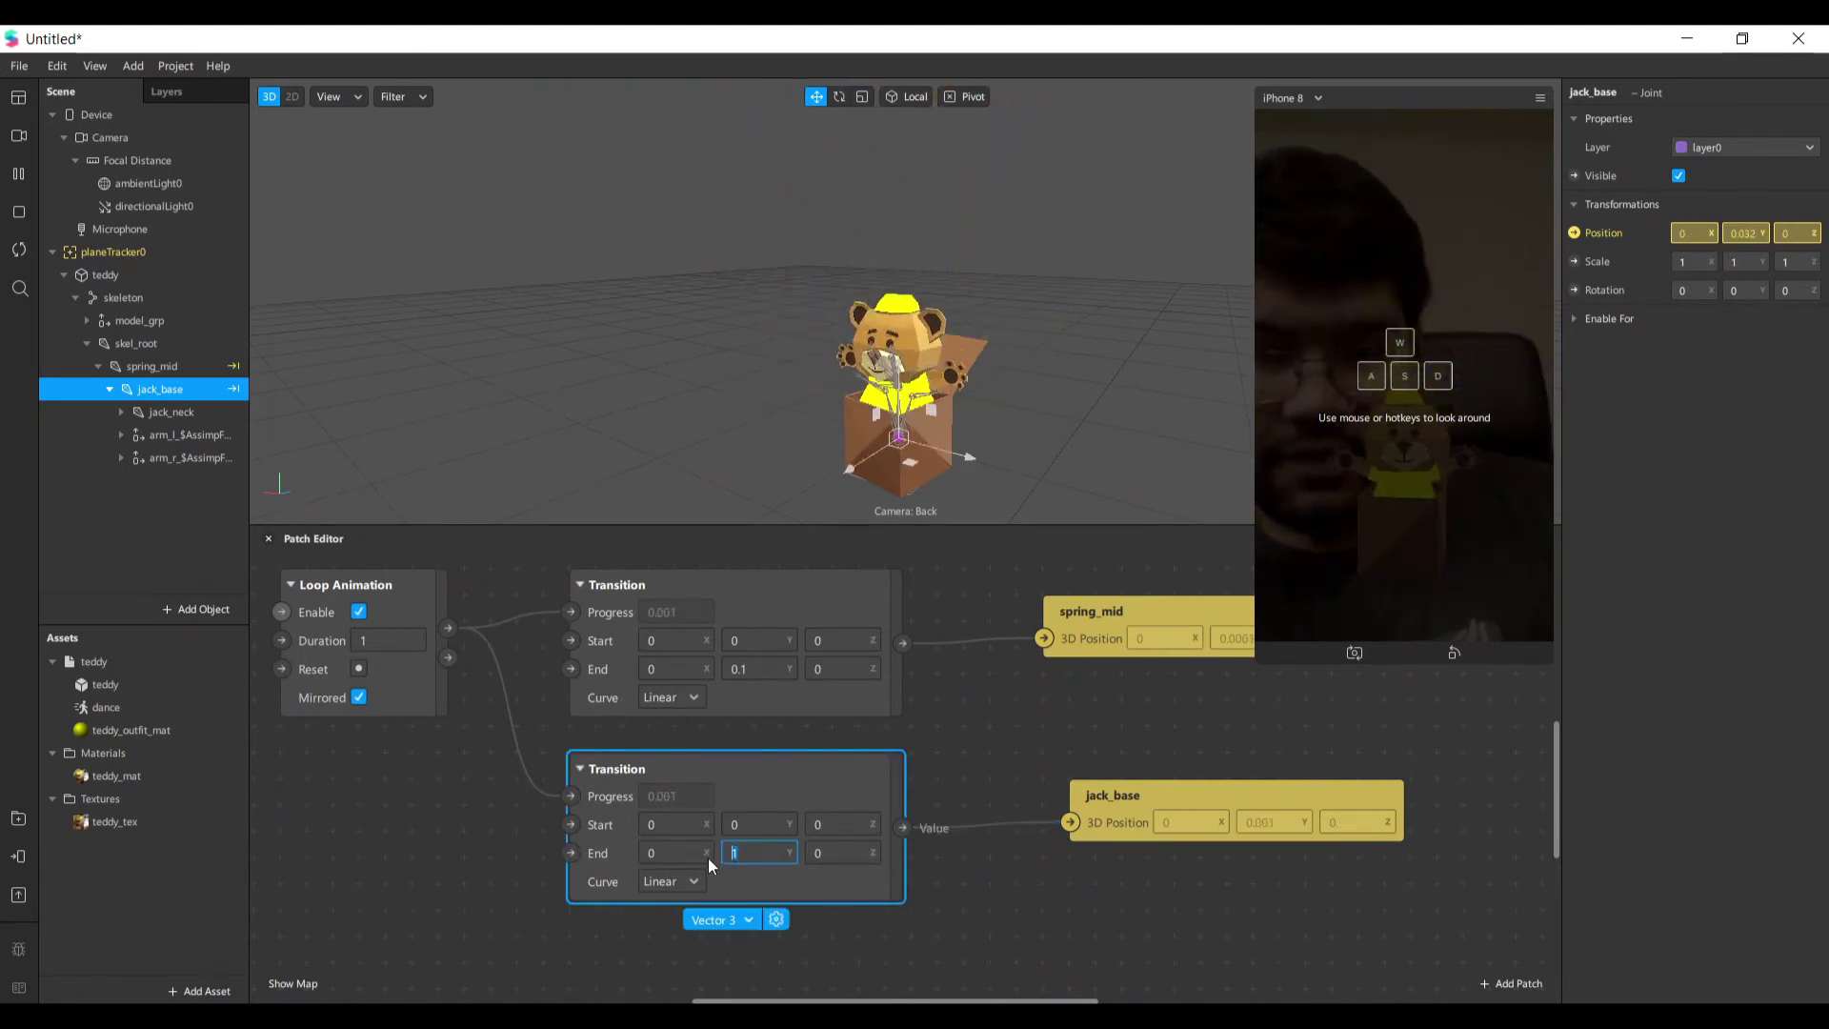
text(0.05)
key(Return)
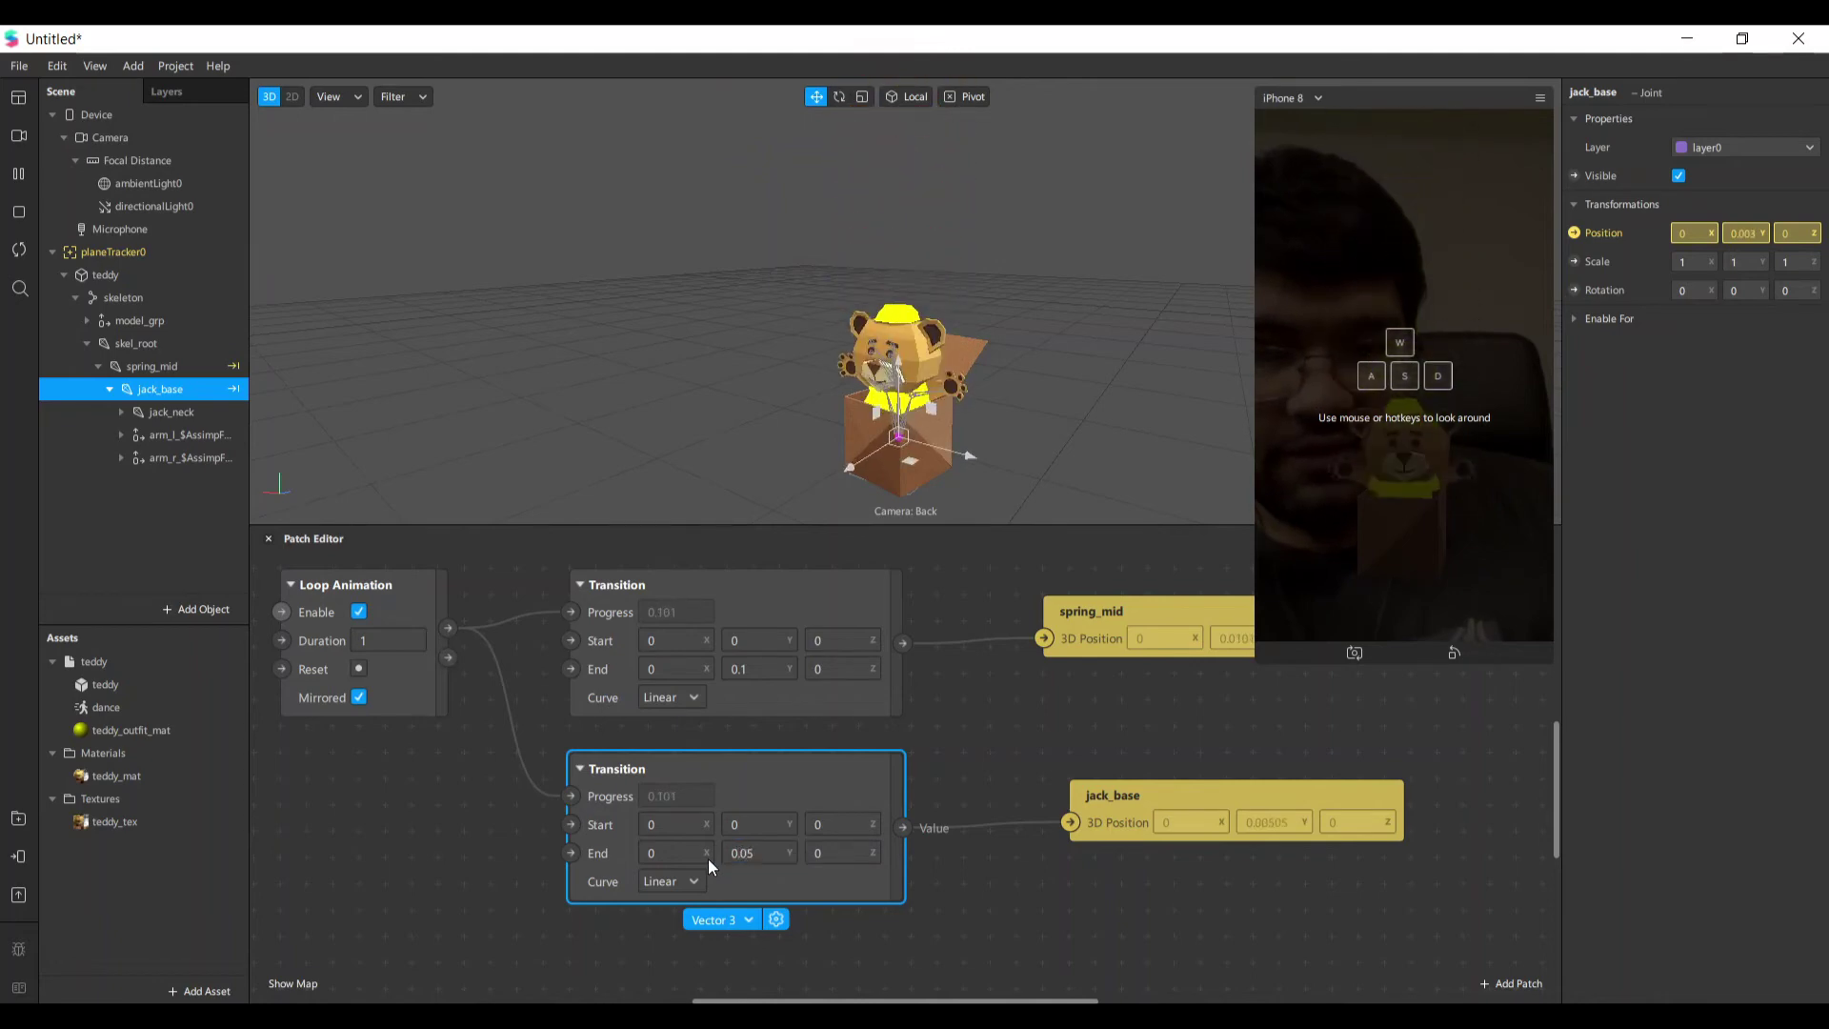
Reconnect jack_base to the first Transition patch and delete the second Transition patch.
scroll(869, 753, up, 1)
scroll(869, 753, left, 1)
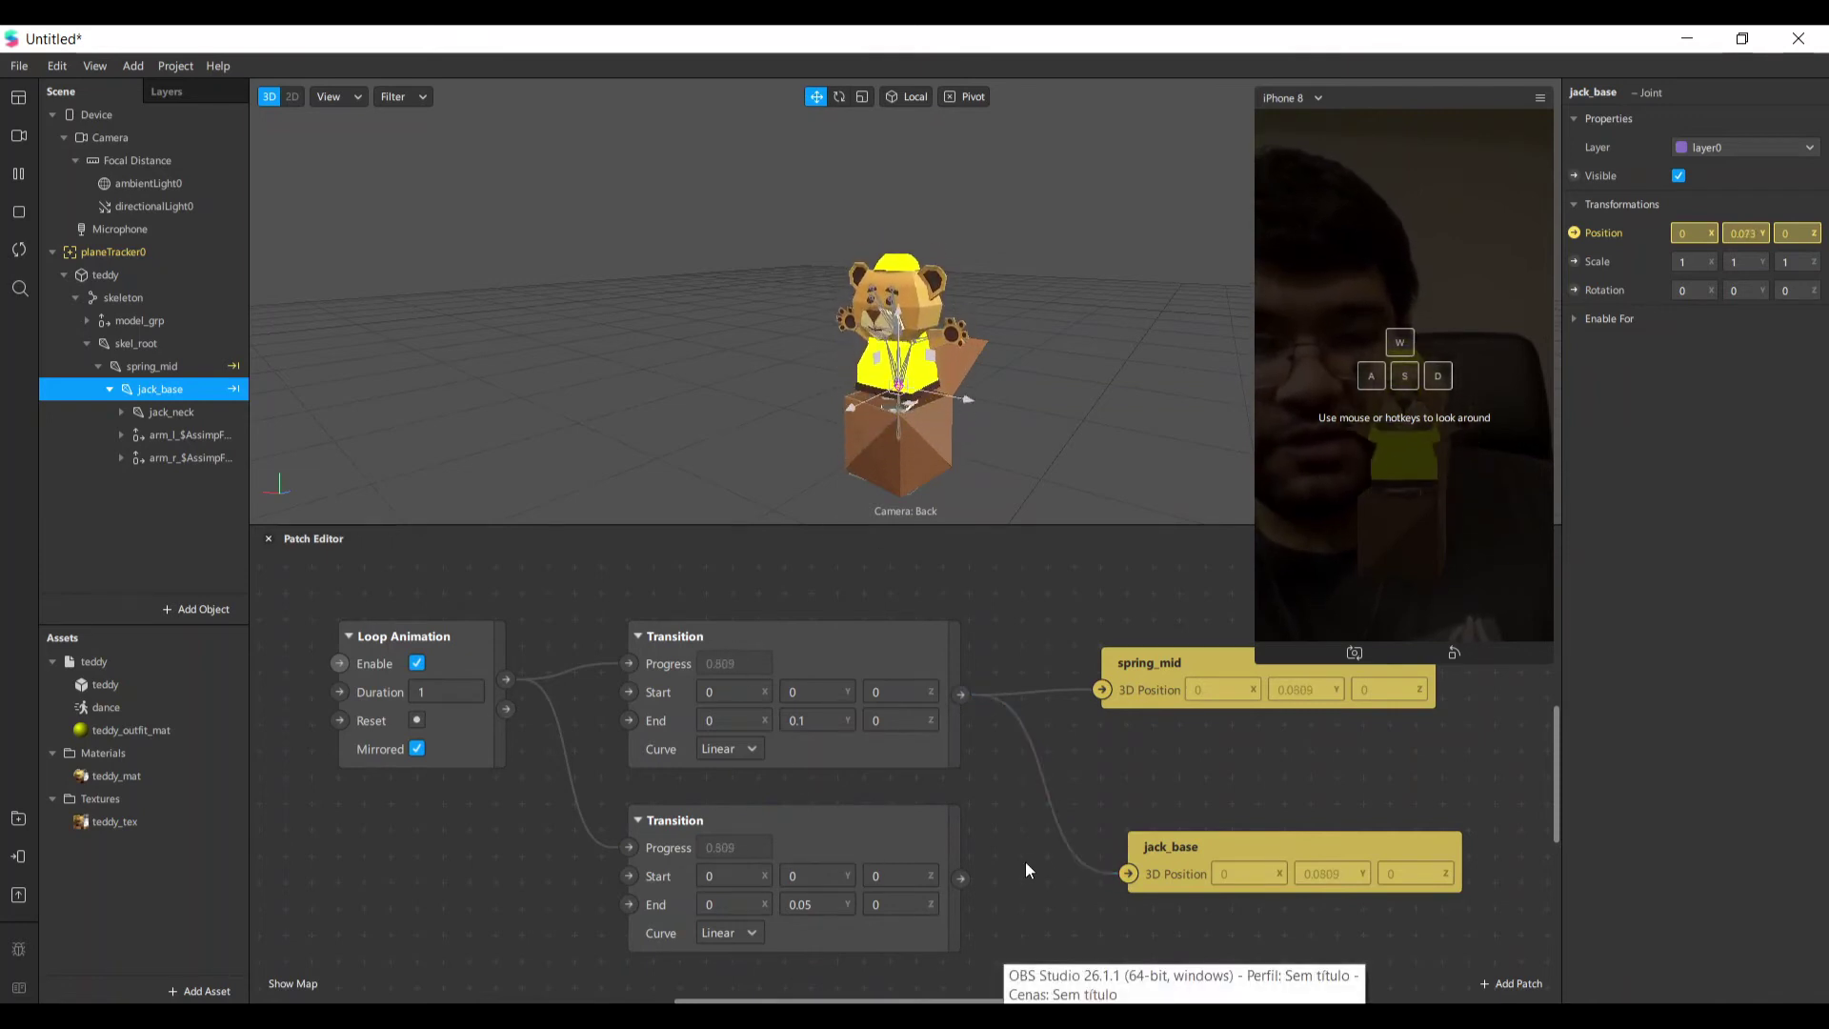
click(796, 821)
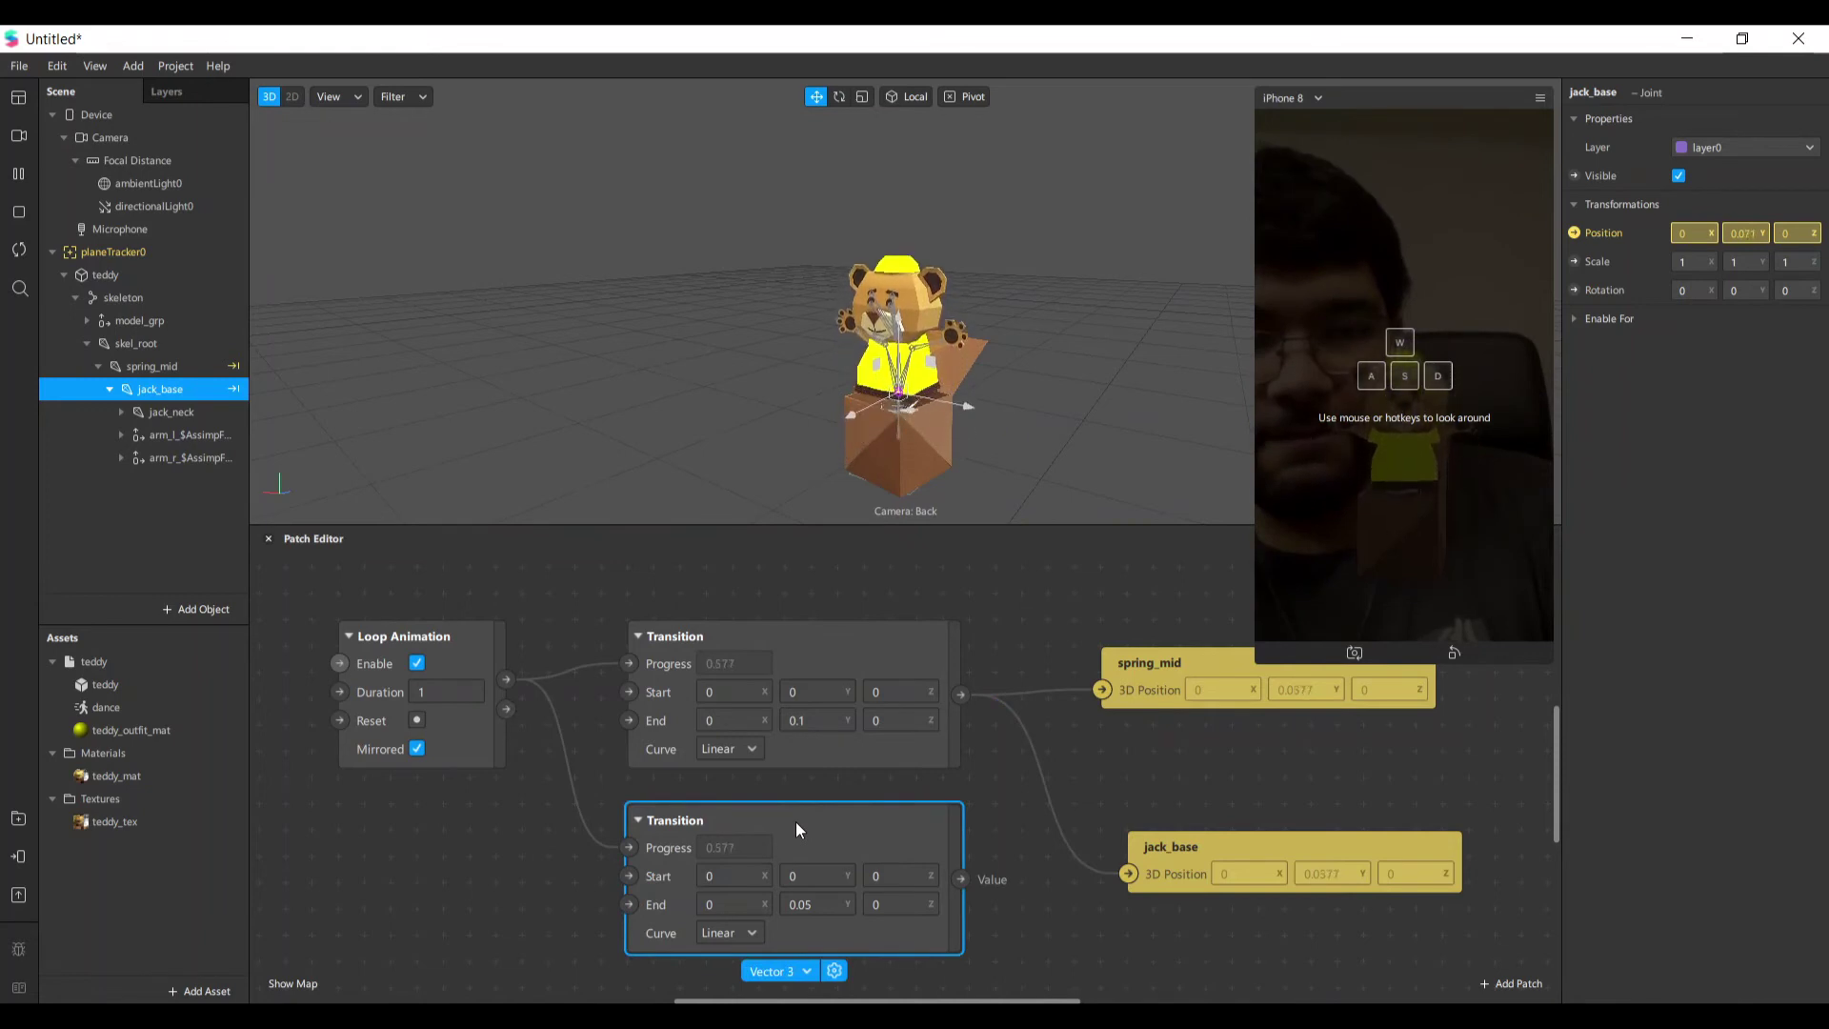
key(Delete)
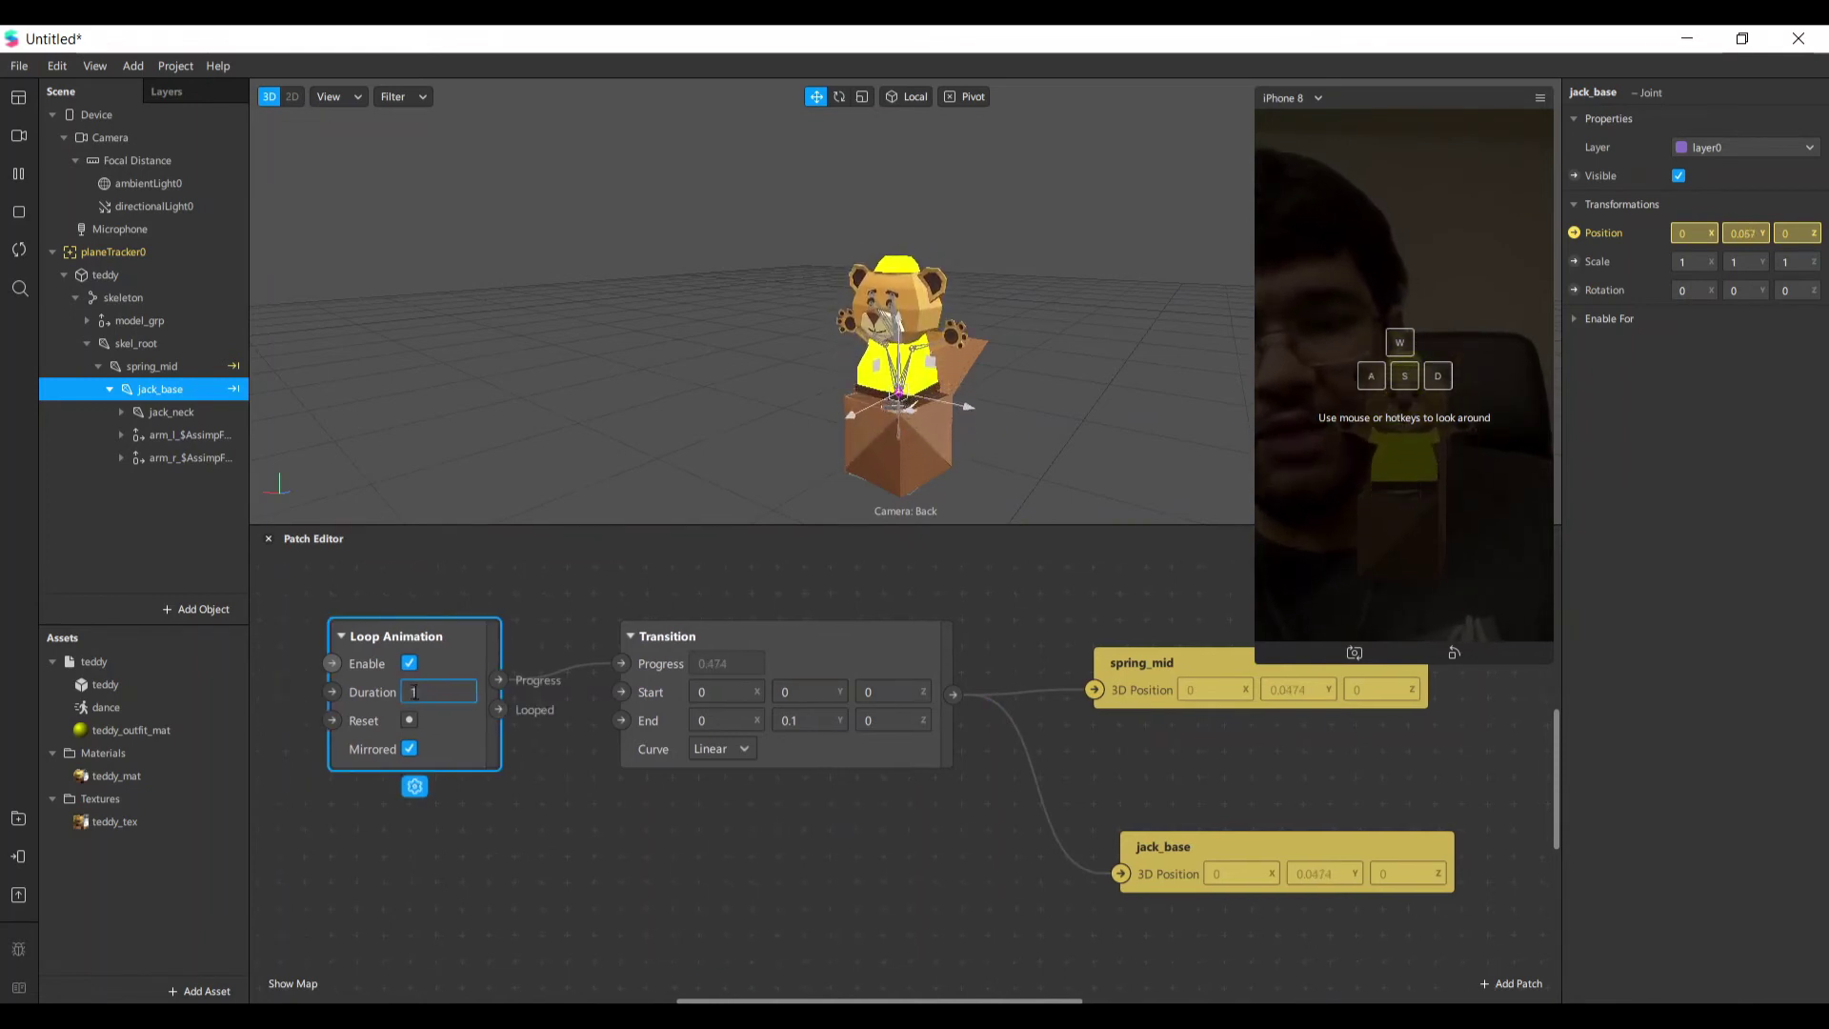
Set the Loop Animation's Duration to 0.5 and the Transition's Start Y value to 0.05.
middle_drag(422, 692, 513, 705)
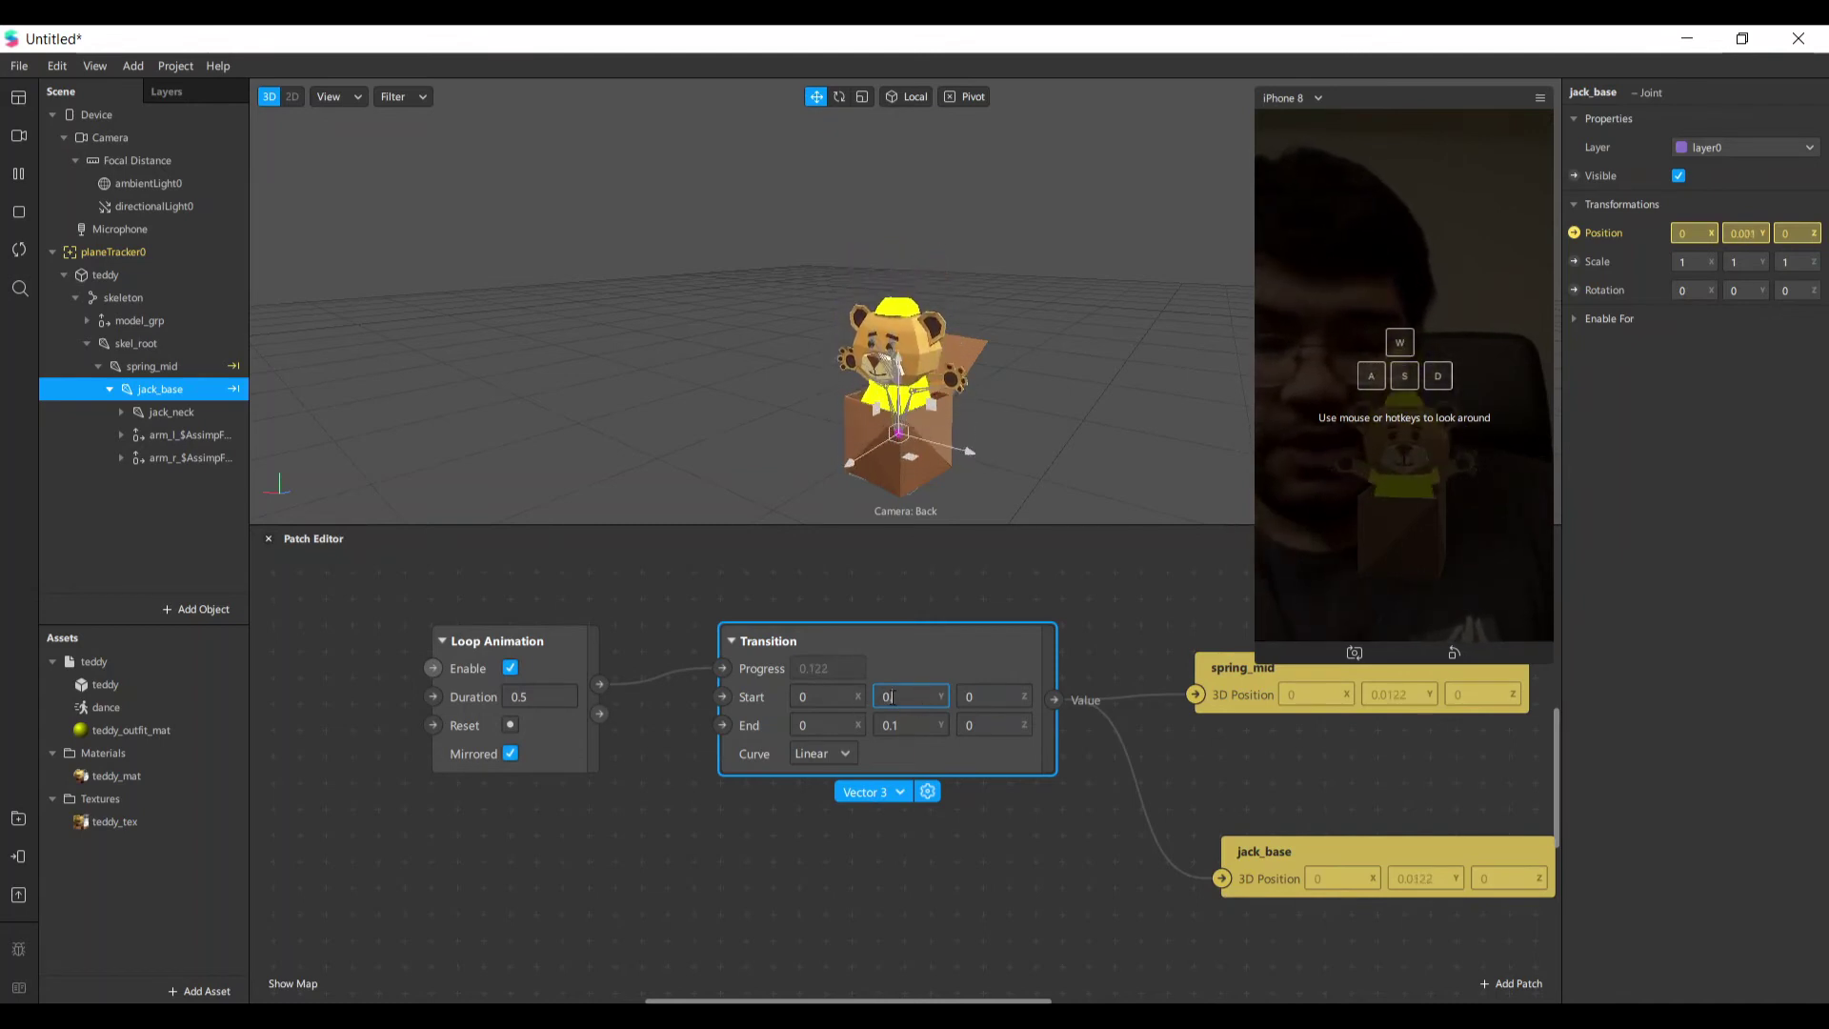
text(.1)
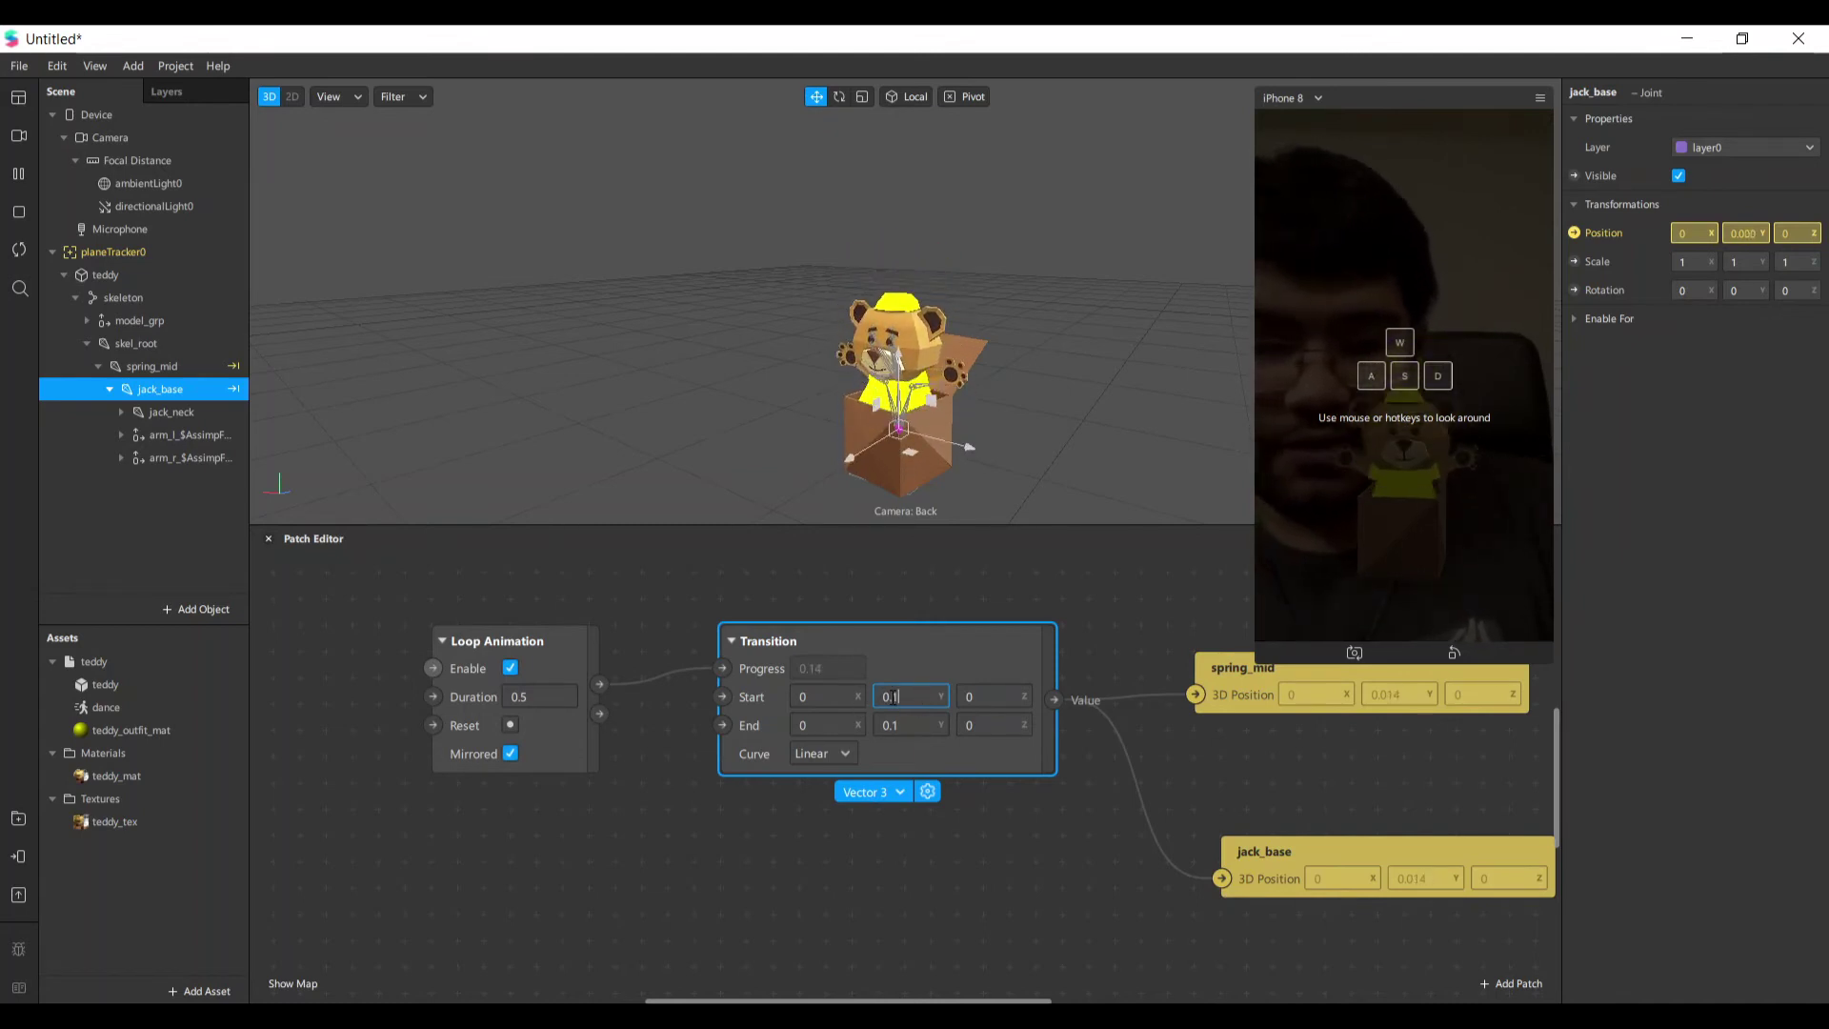
scroll(934, 726, left, 1)
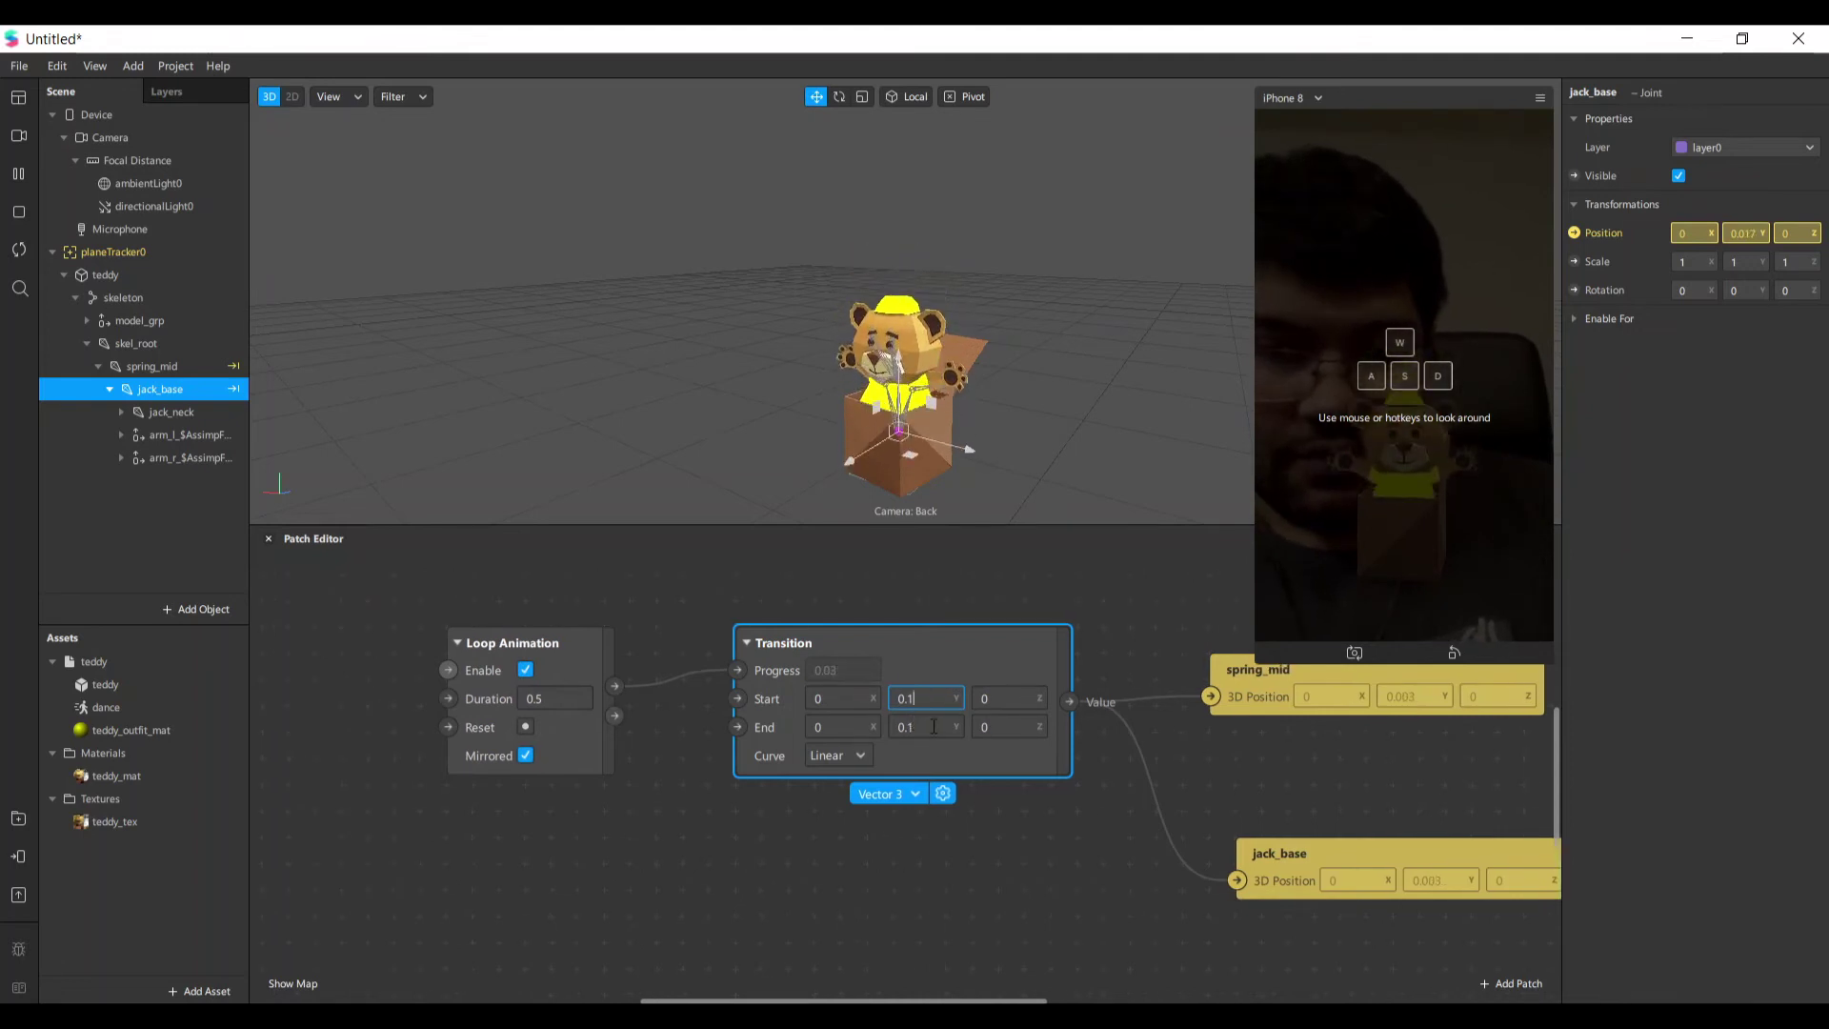
click(934, 726)
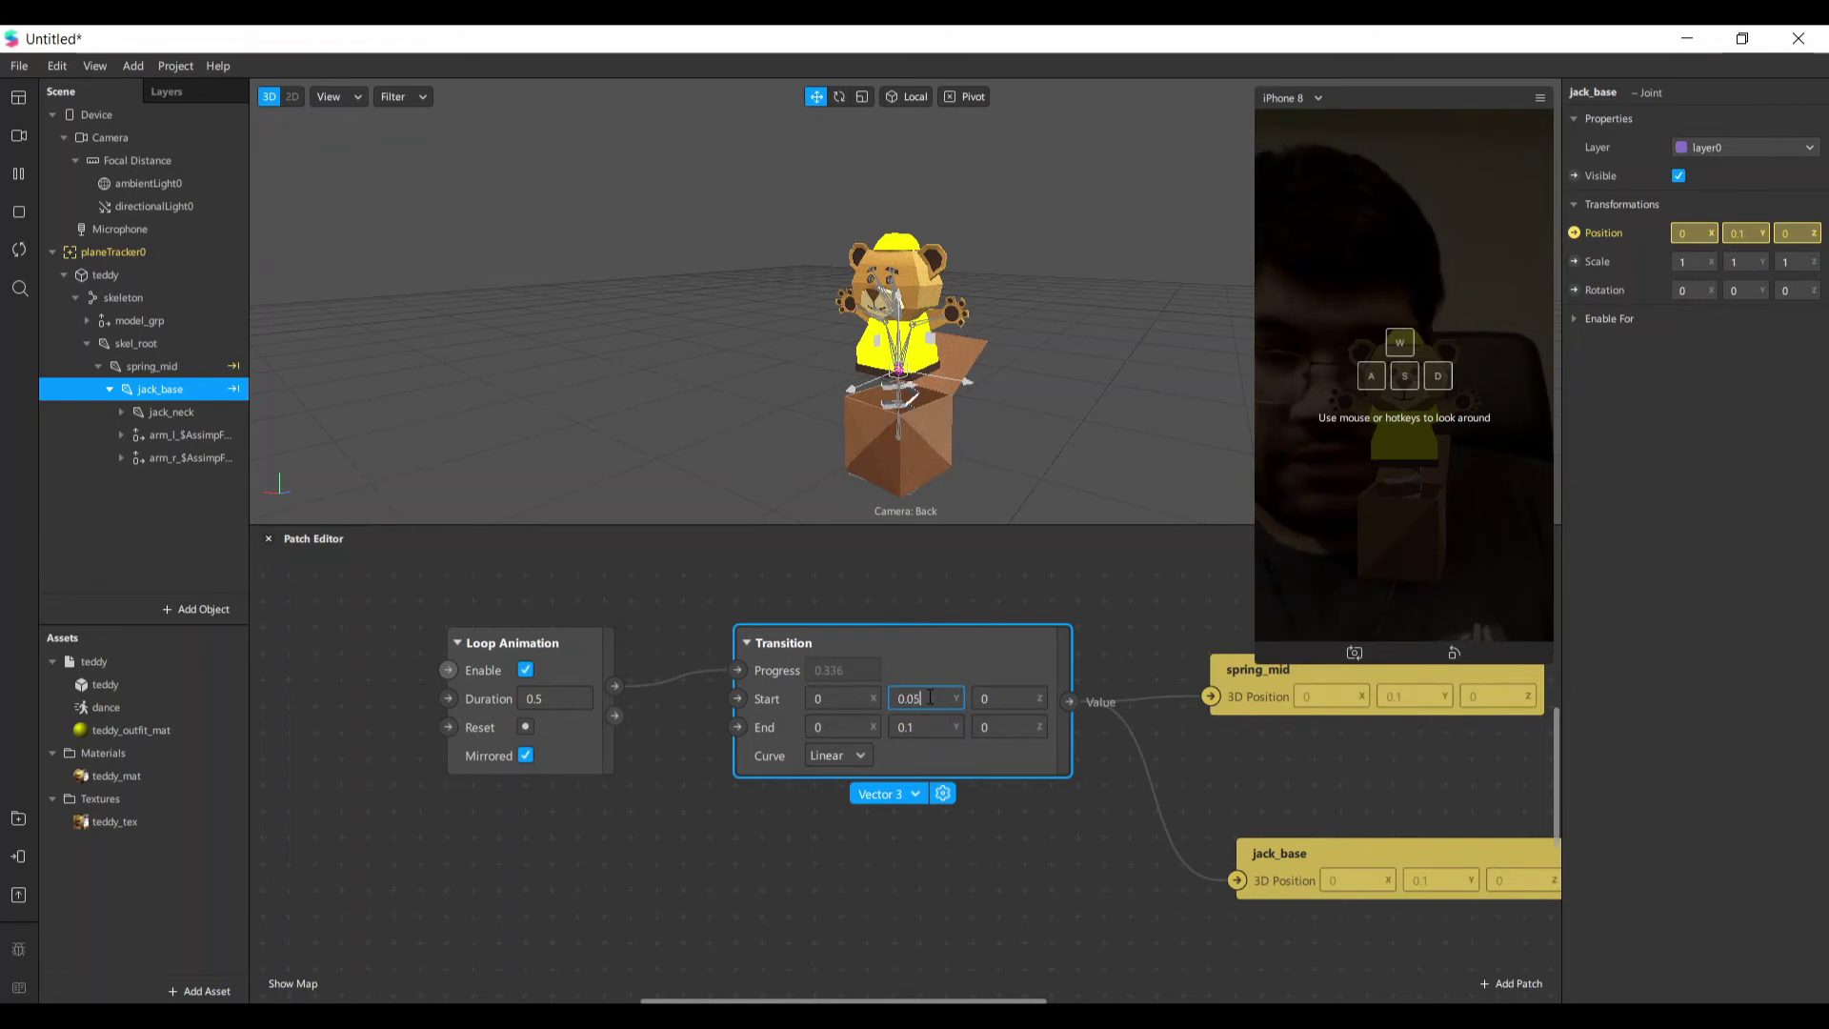
click(930, 724)
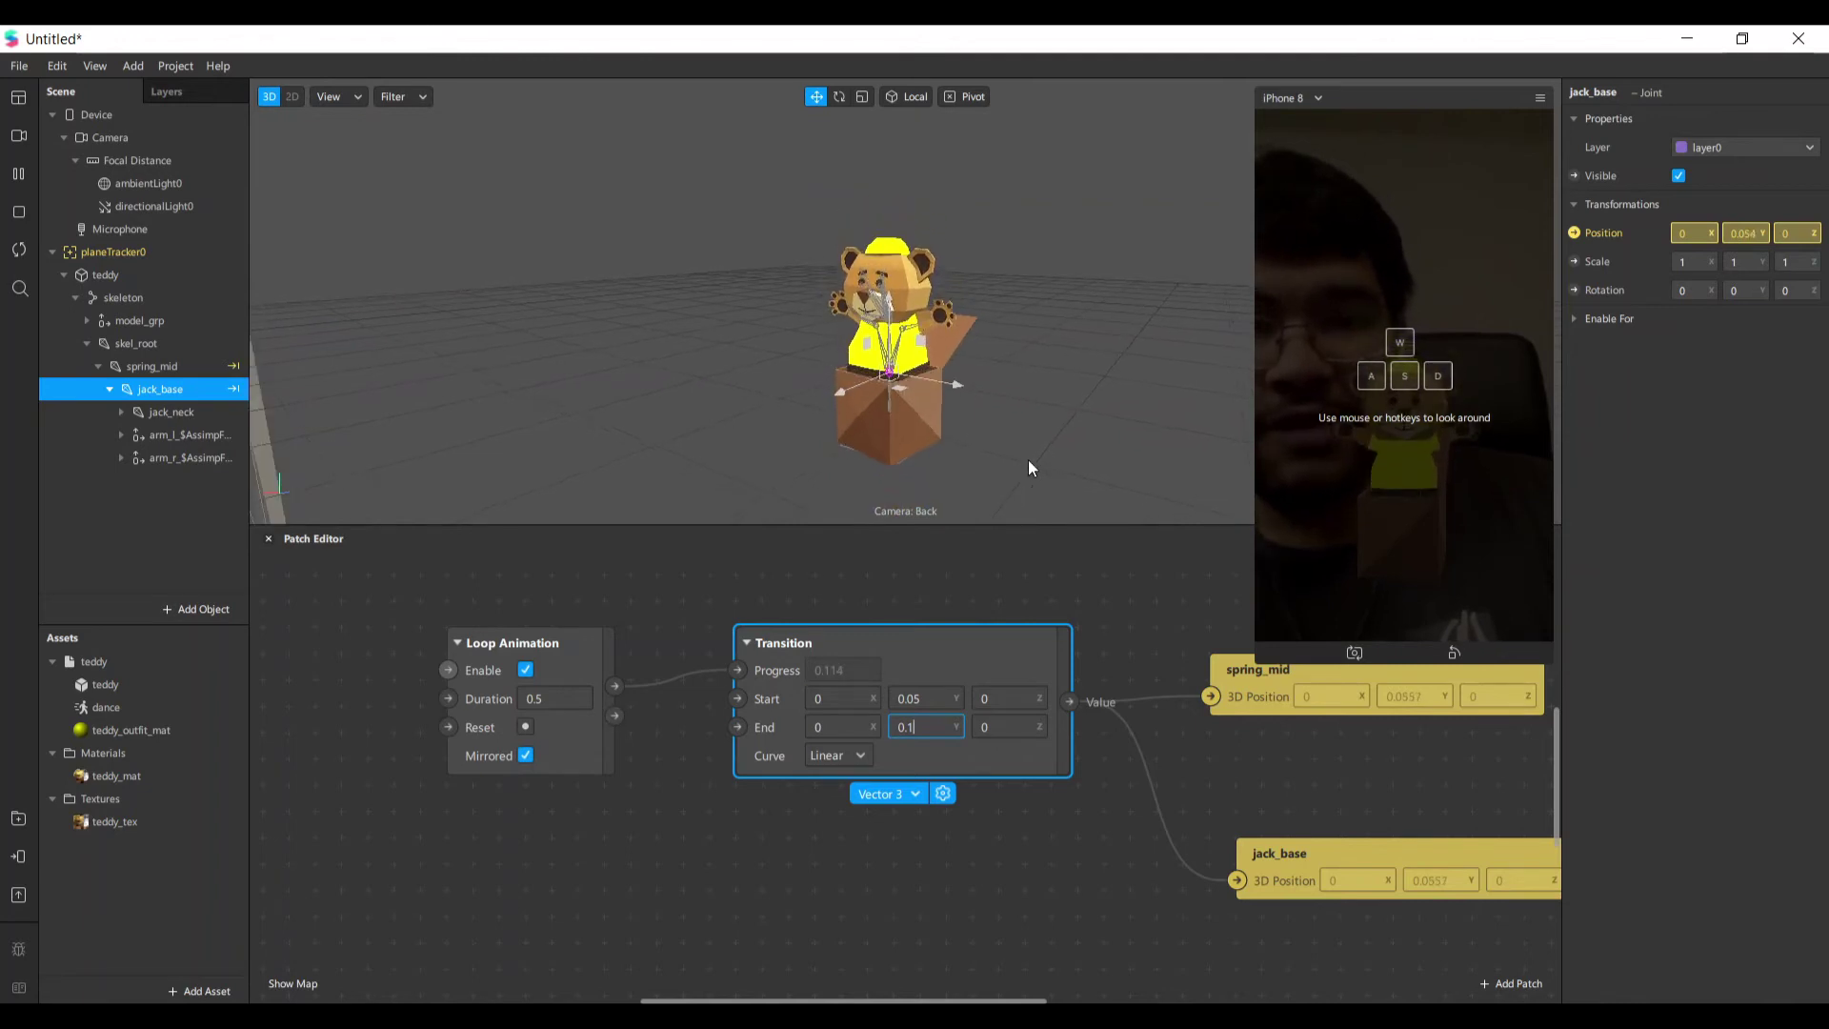
Expand the nested arm_r nodes under jack_base and select the arm_r joint.
click(906, 332)
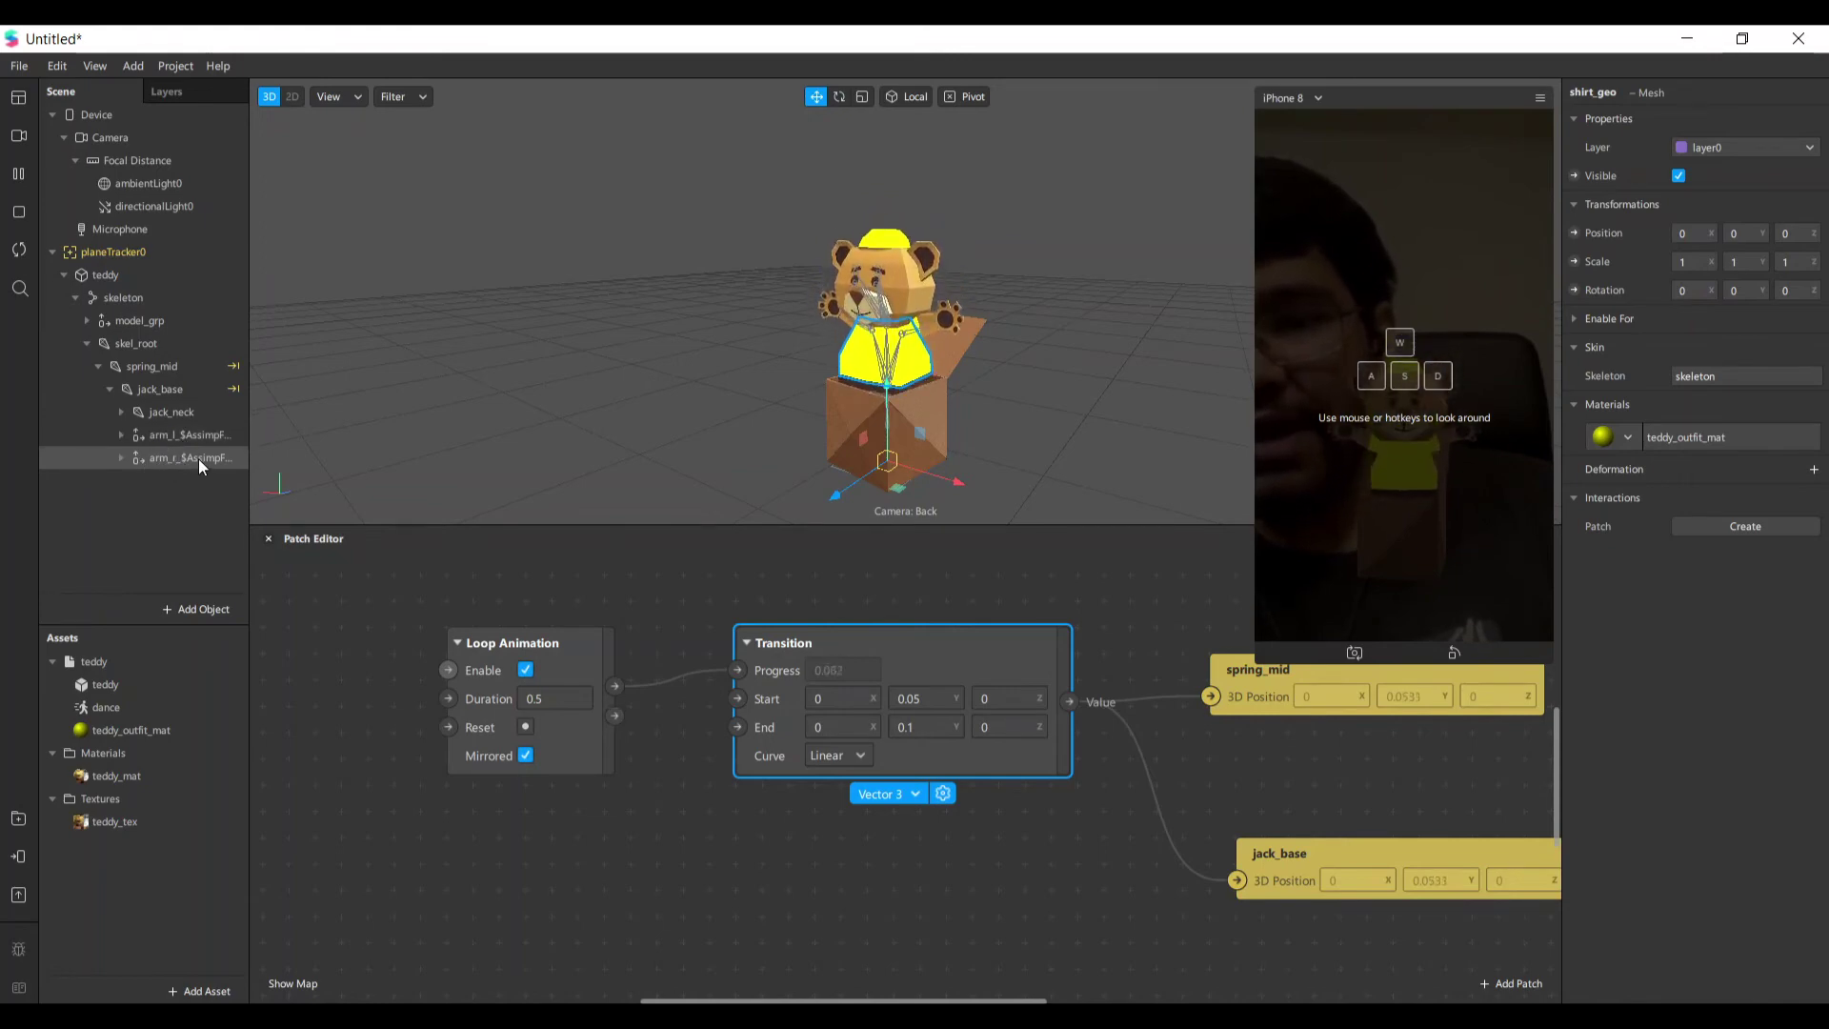
click(123, 459)
click(145, 497)
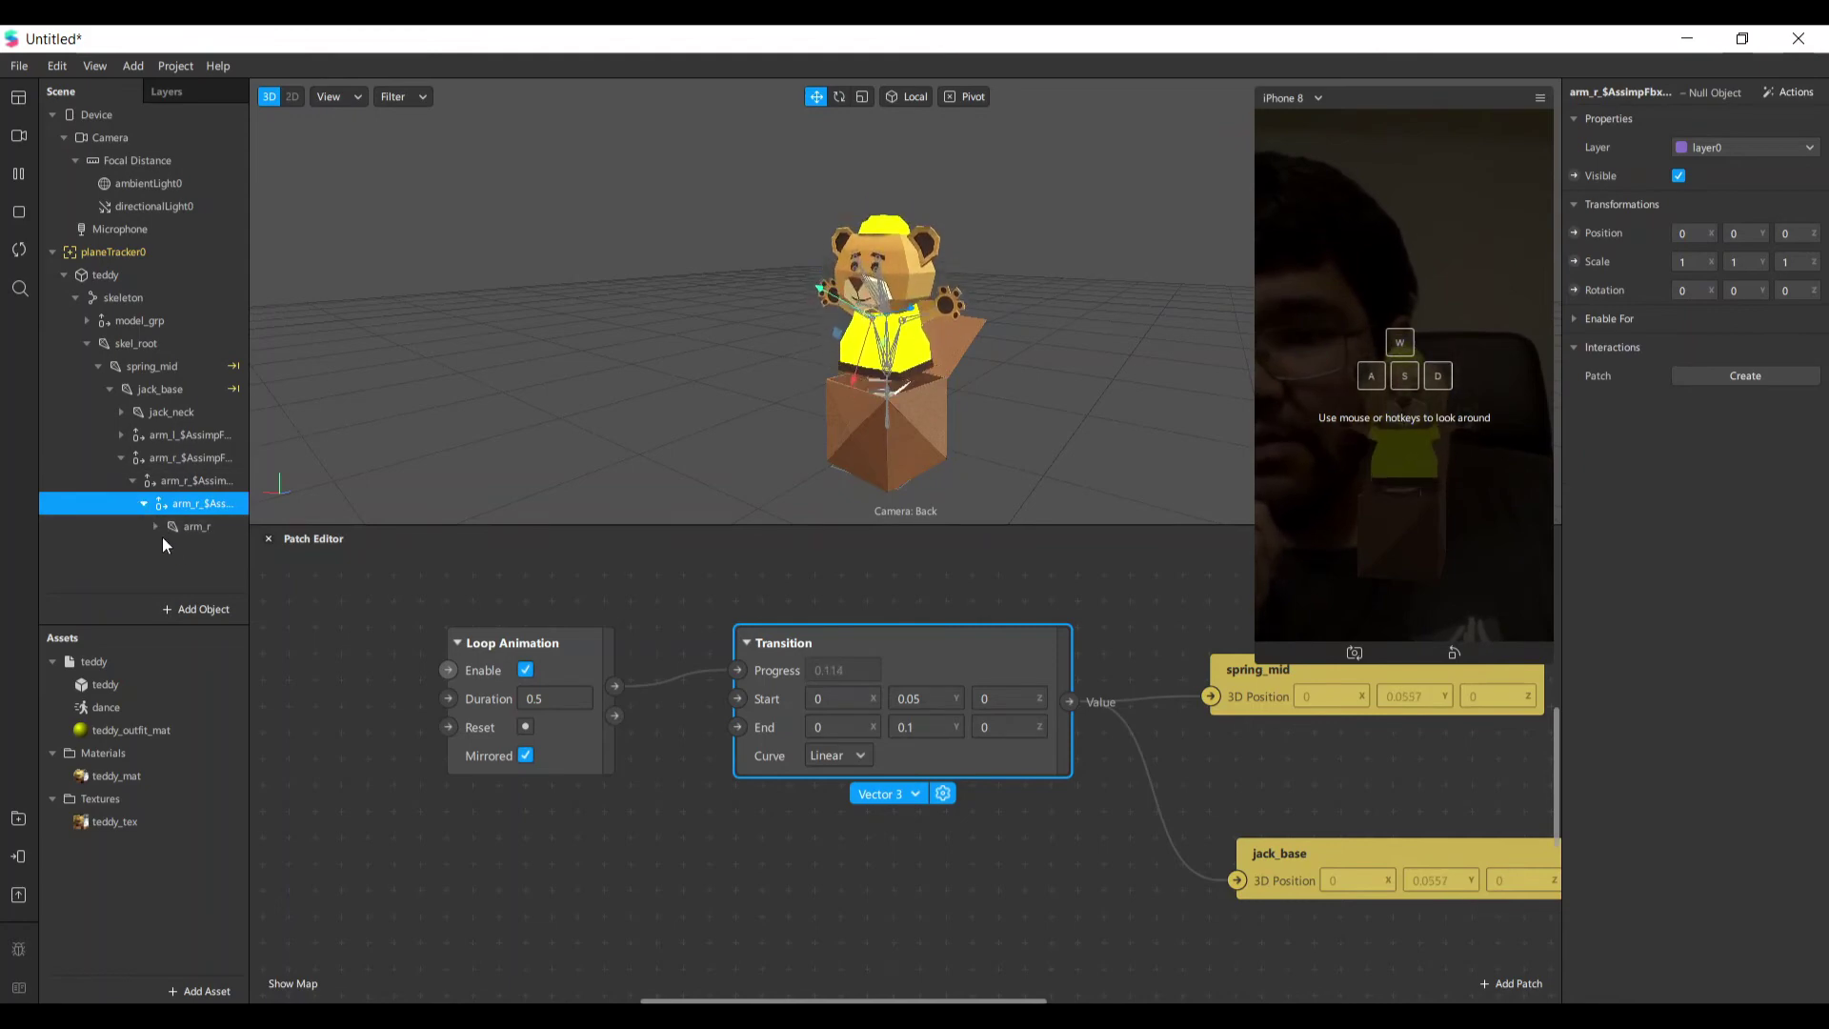
click(191, 533)
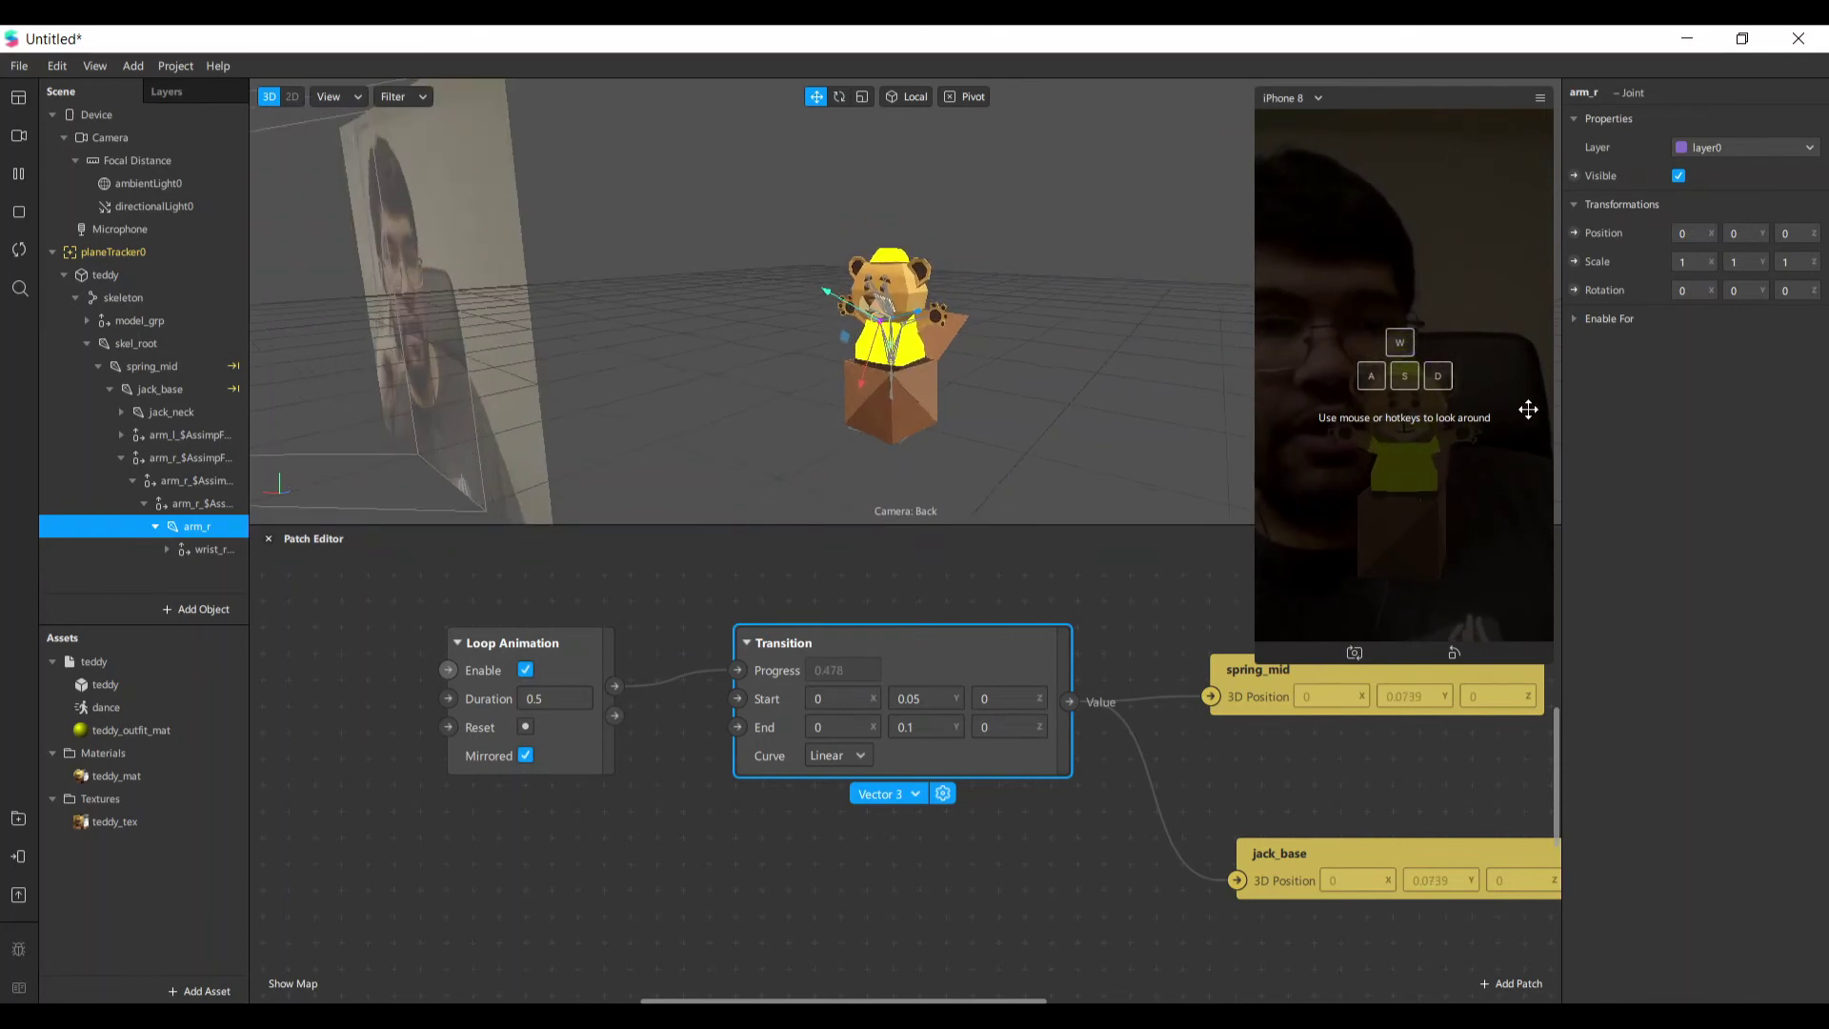
Add a 3D Rotation patch for the arm_r joint and place it below the jack_base patch.
scroll(1105, 569, up, 3)
scroll(1080, 779, down, 2)
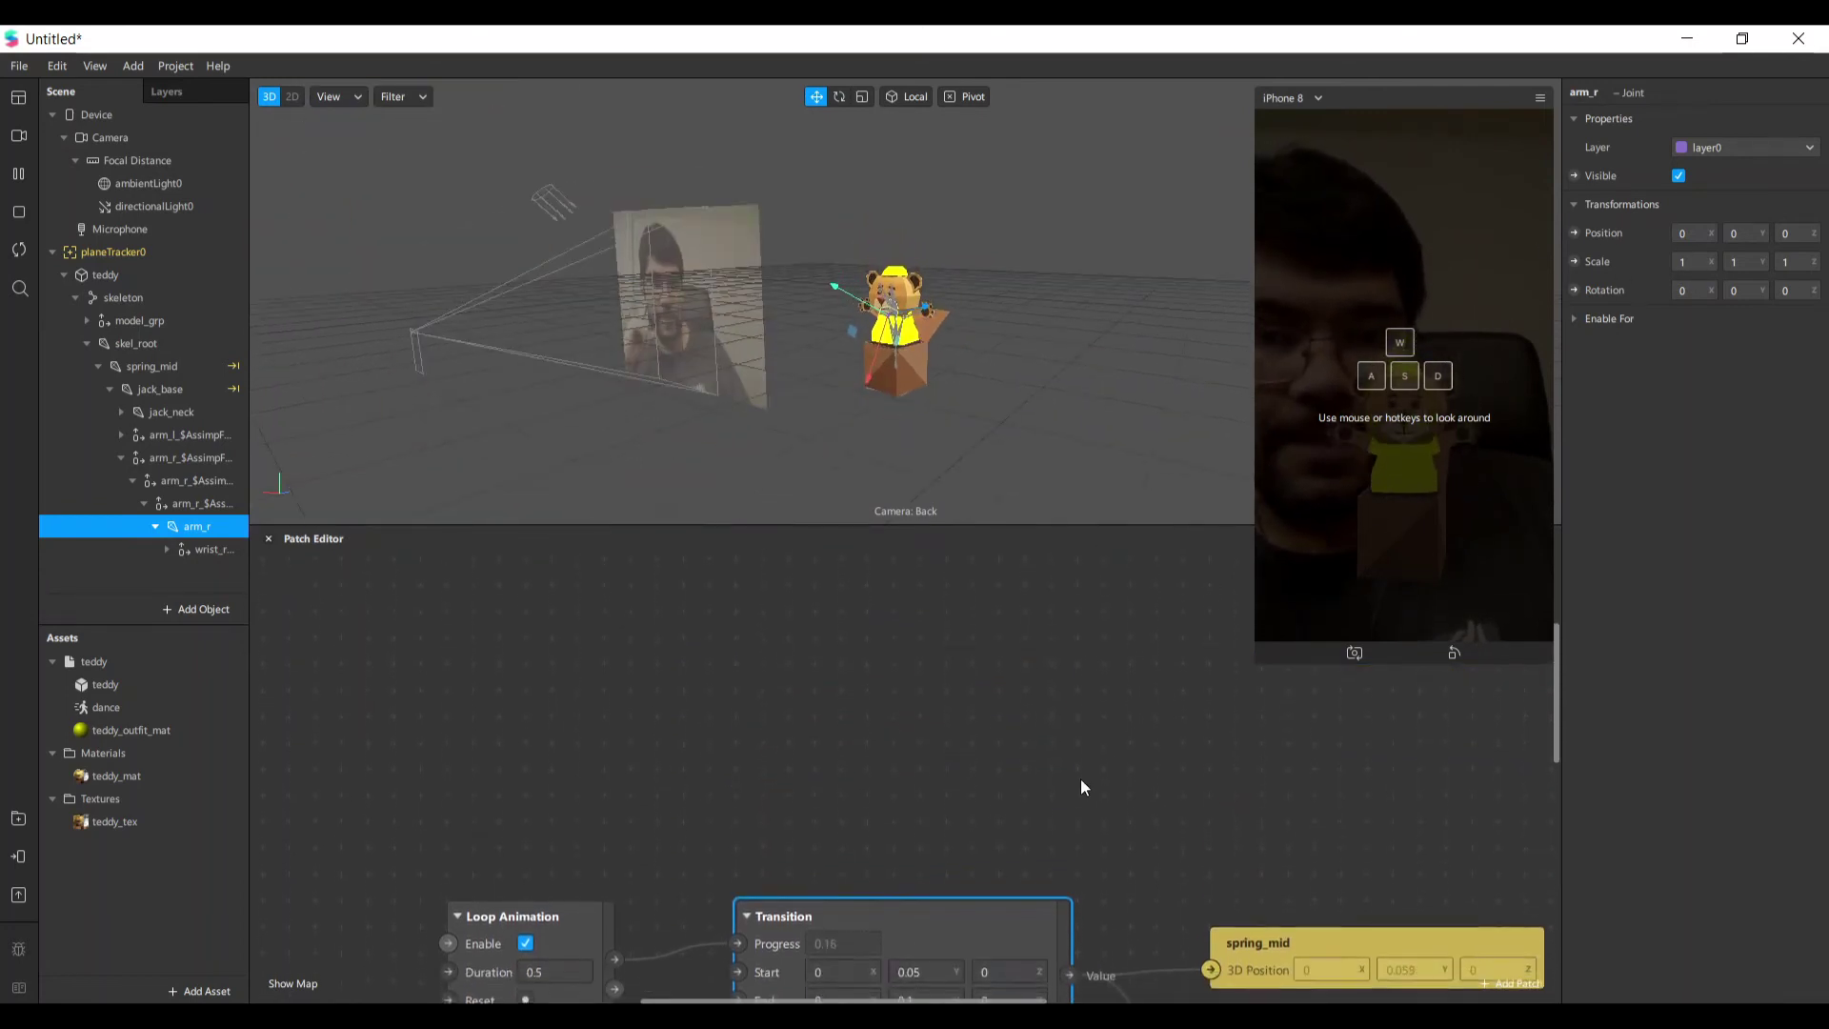
scroll(1079, 796, down, 1)
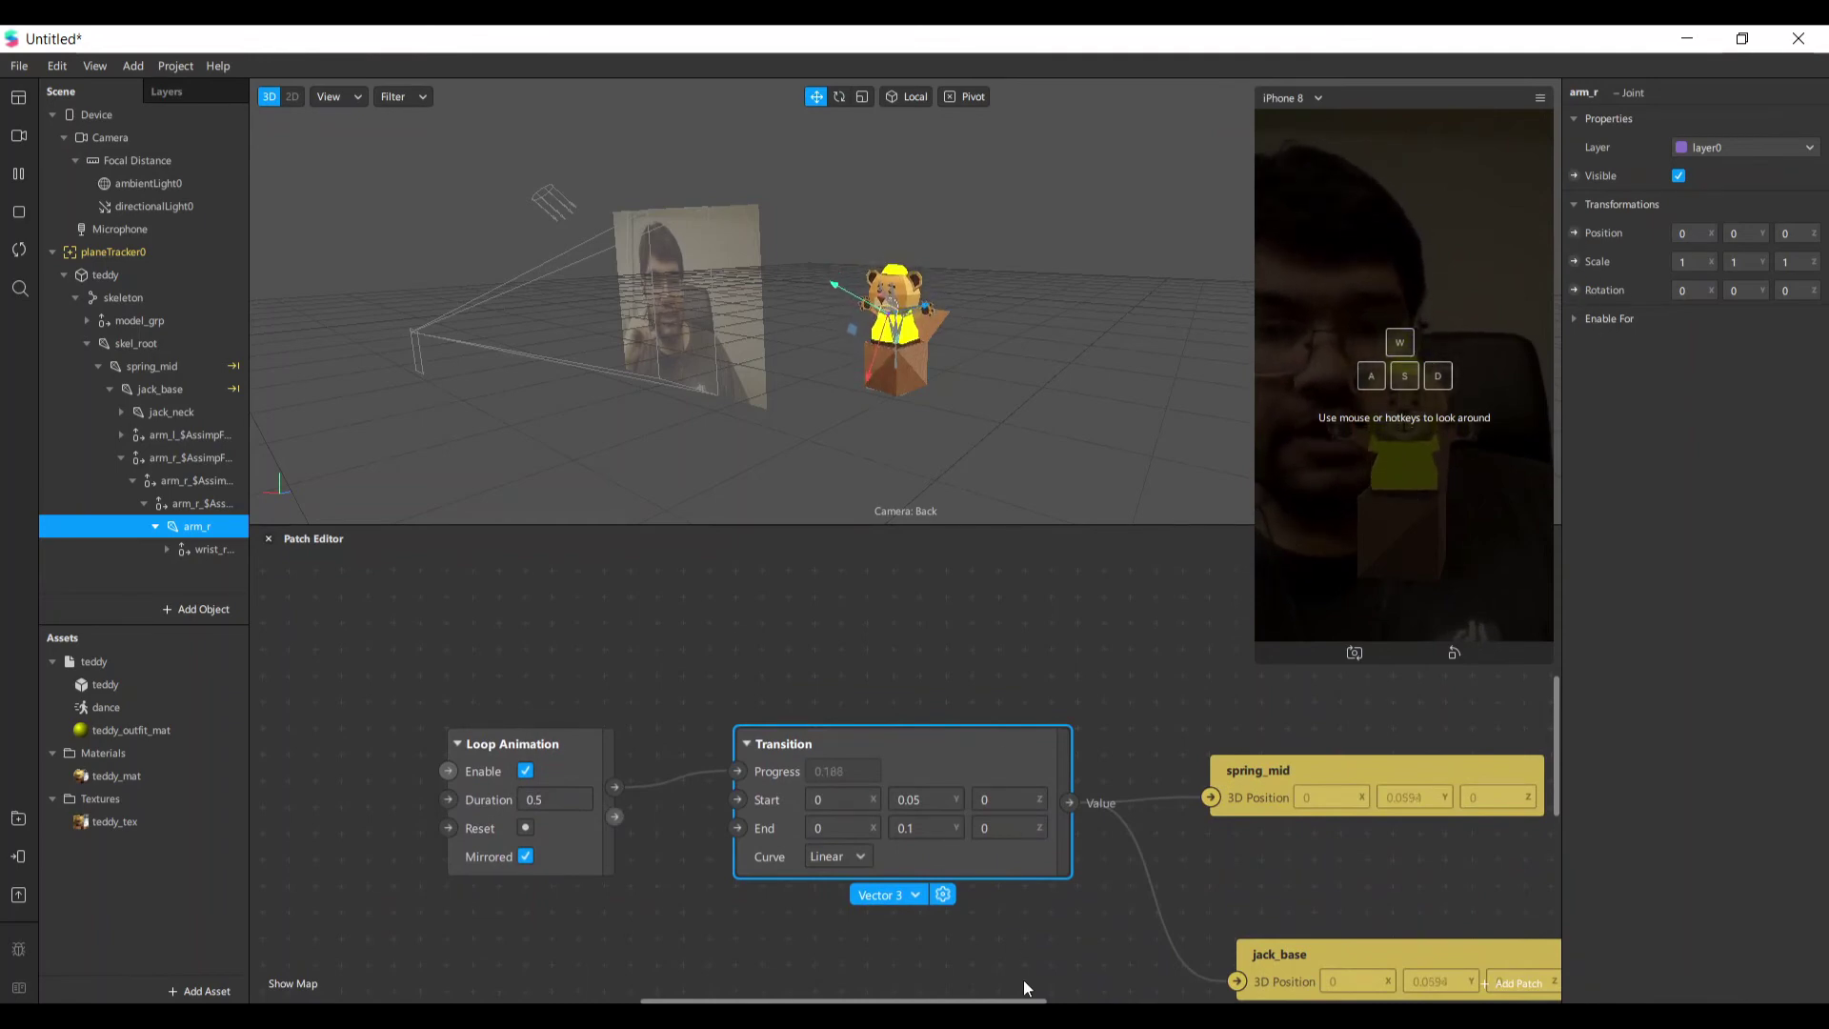
drag(1027, 1000, 1151, 1000)
scroll(928, 345, up, 3)
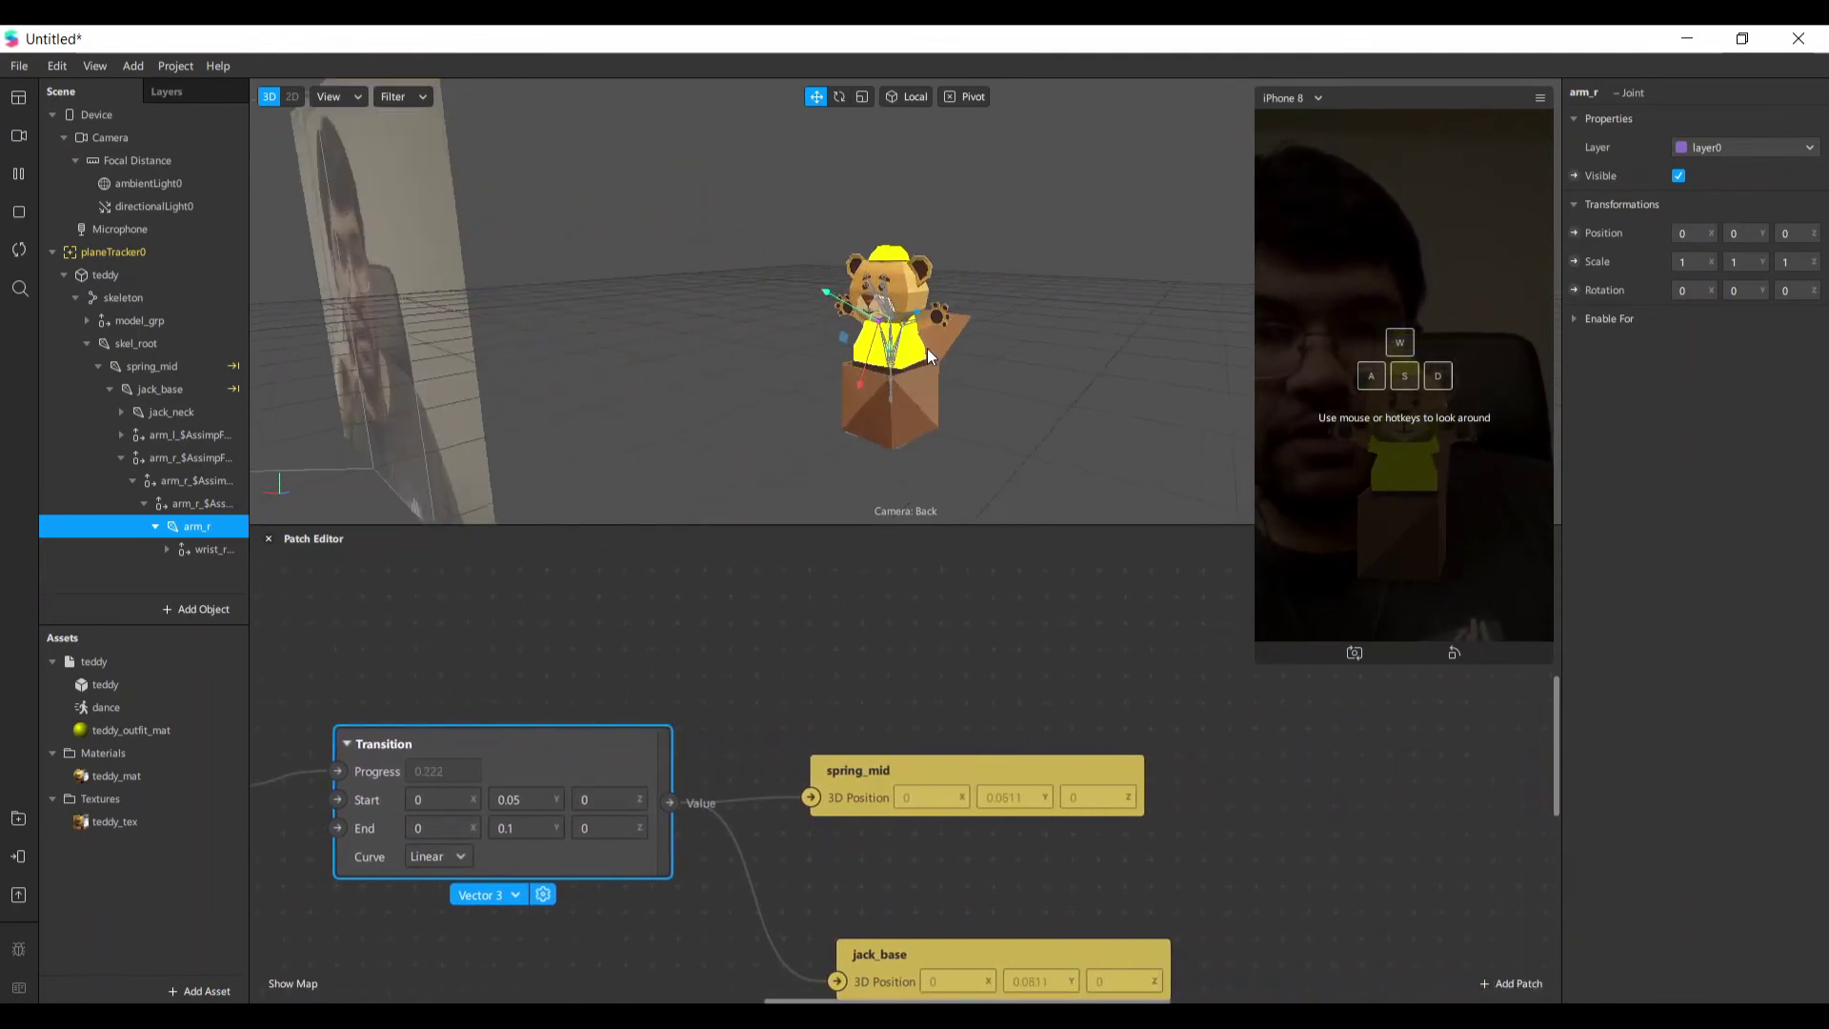
drag(928, 346, 1160, 410)
scroll(814, 976, down, 5)
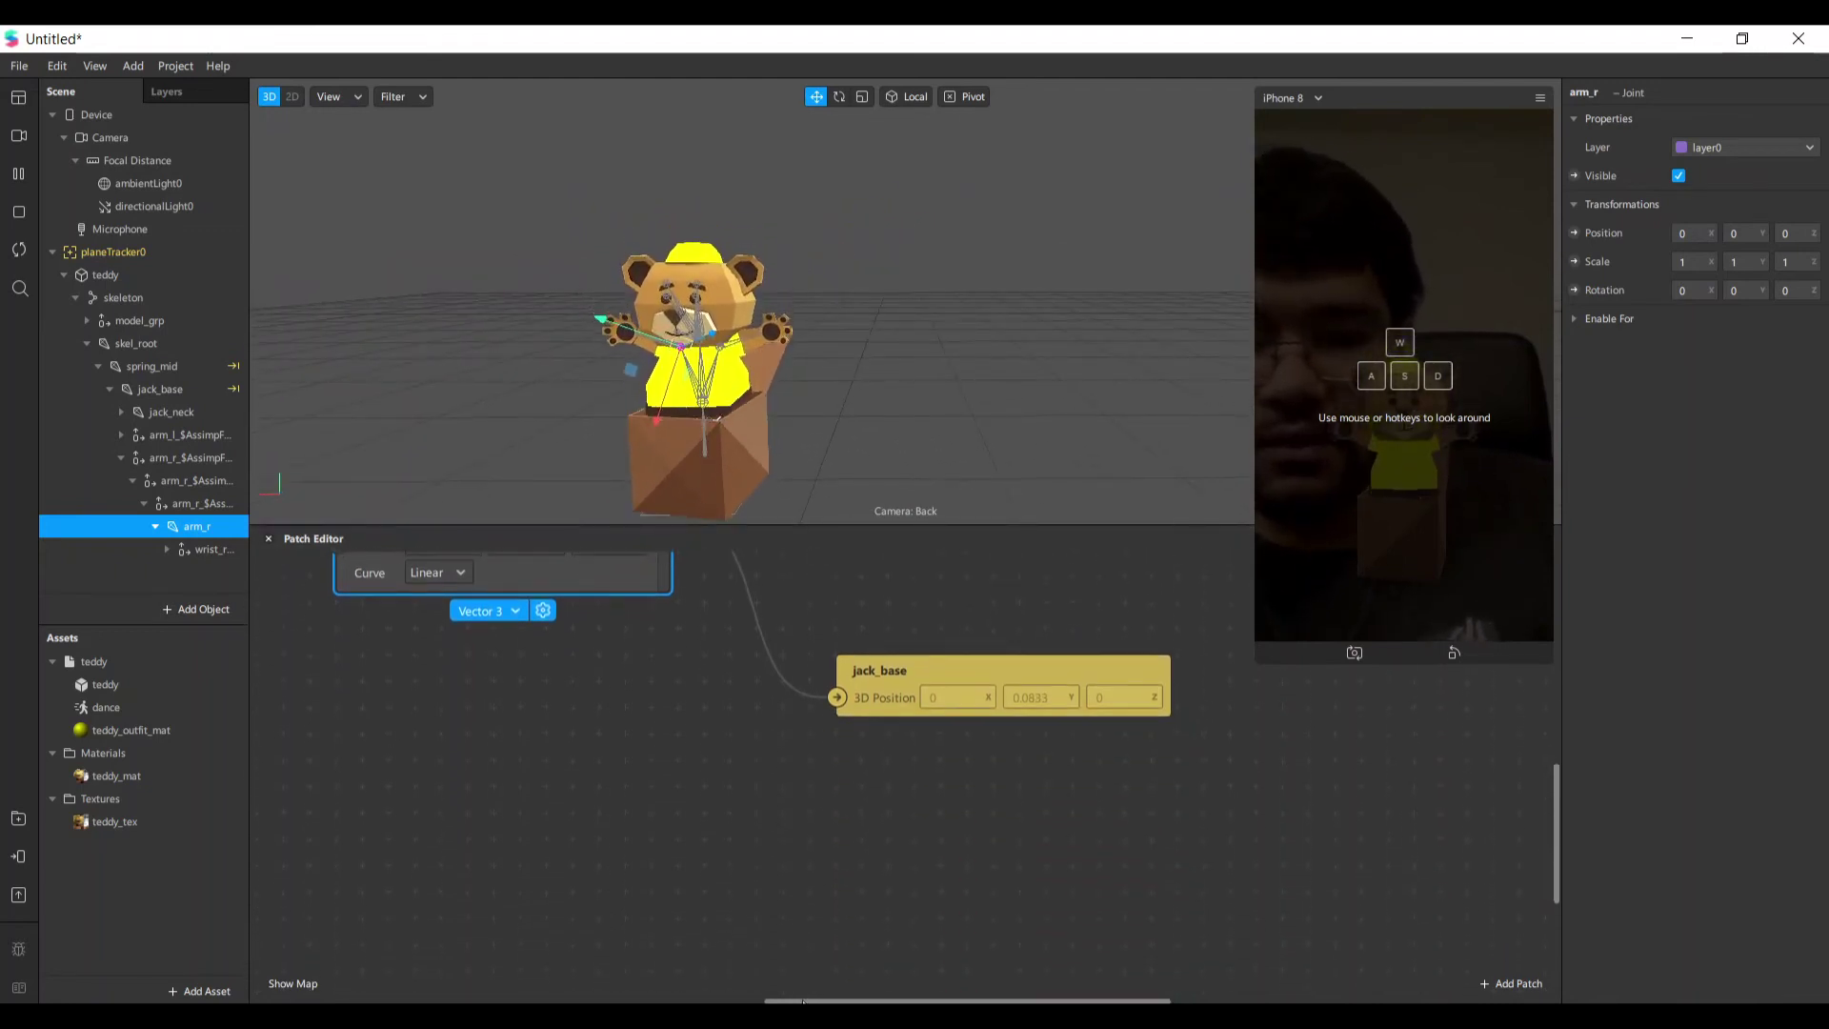
scroll(813, 975, left, 4)
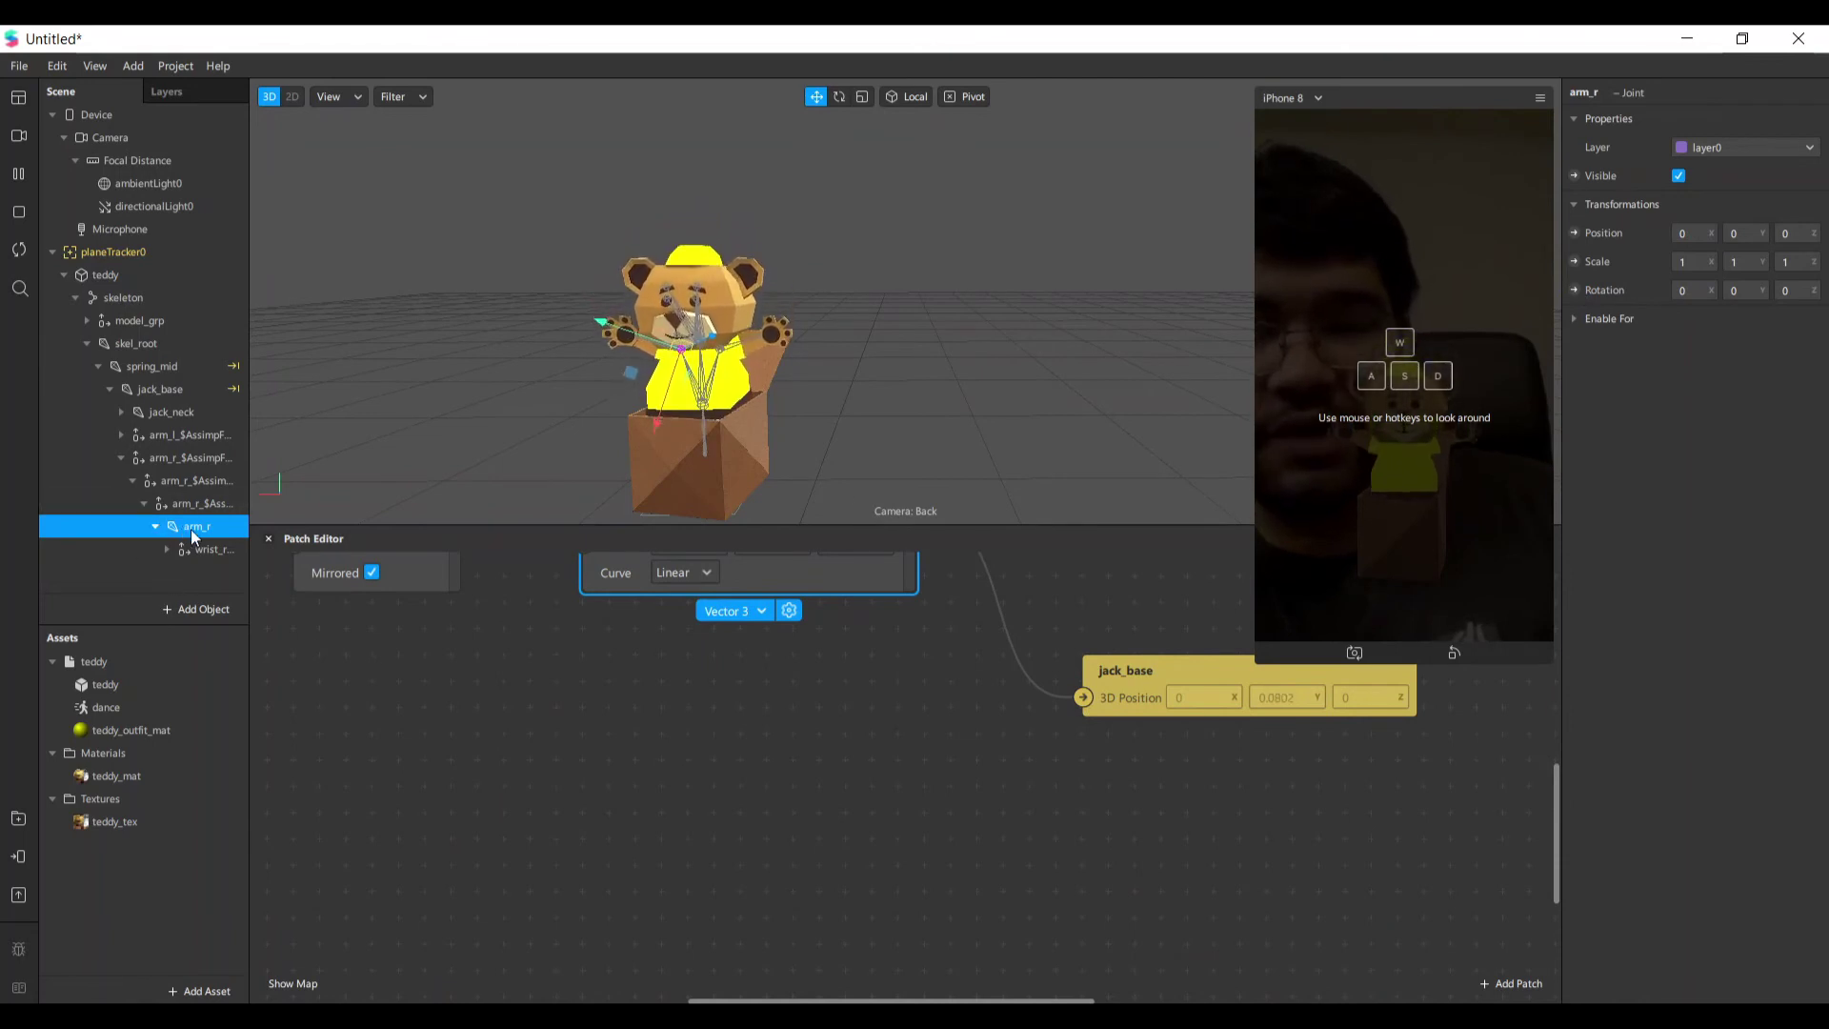
click(1575, 290)
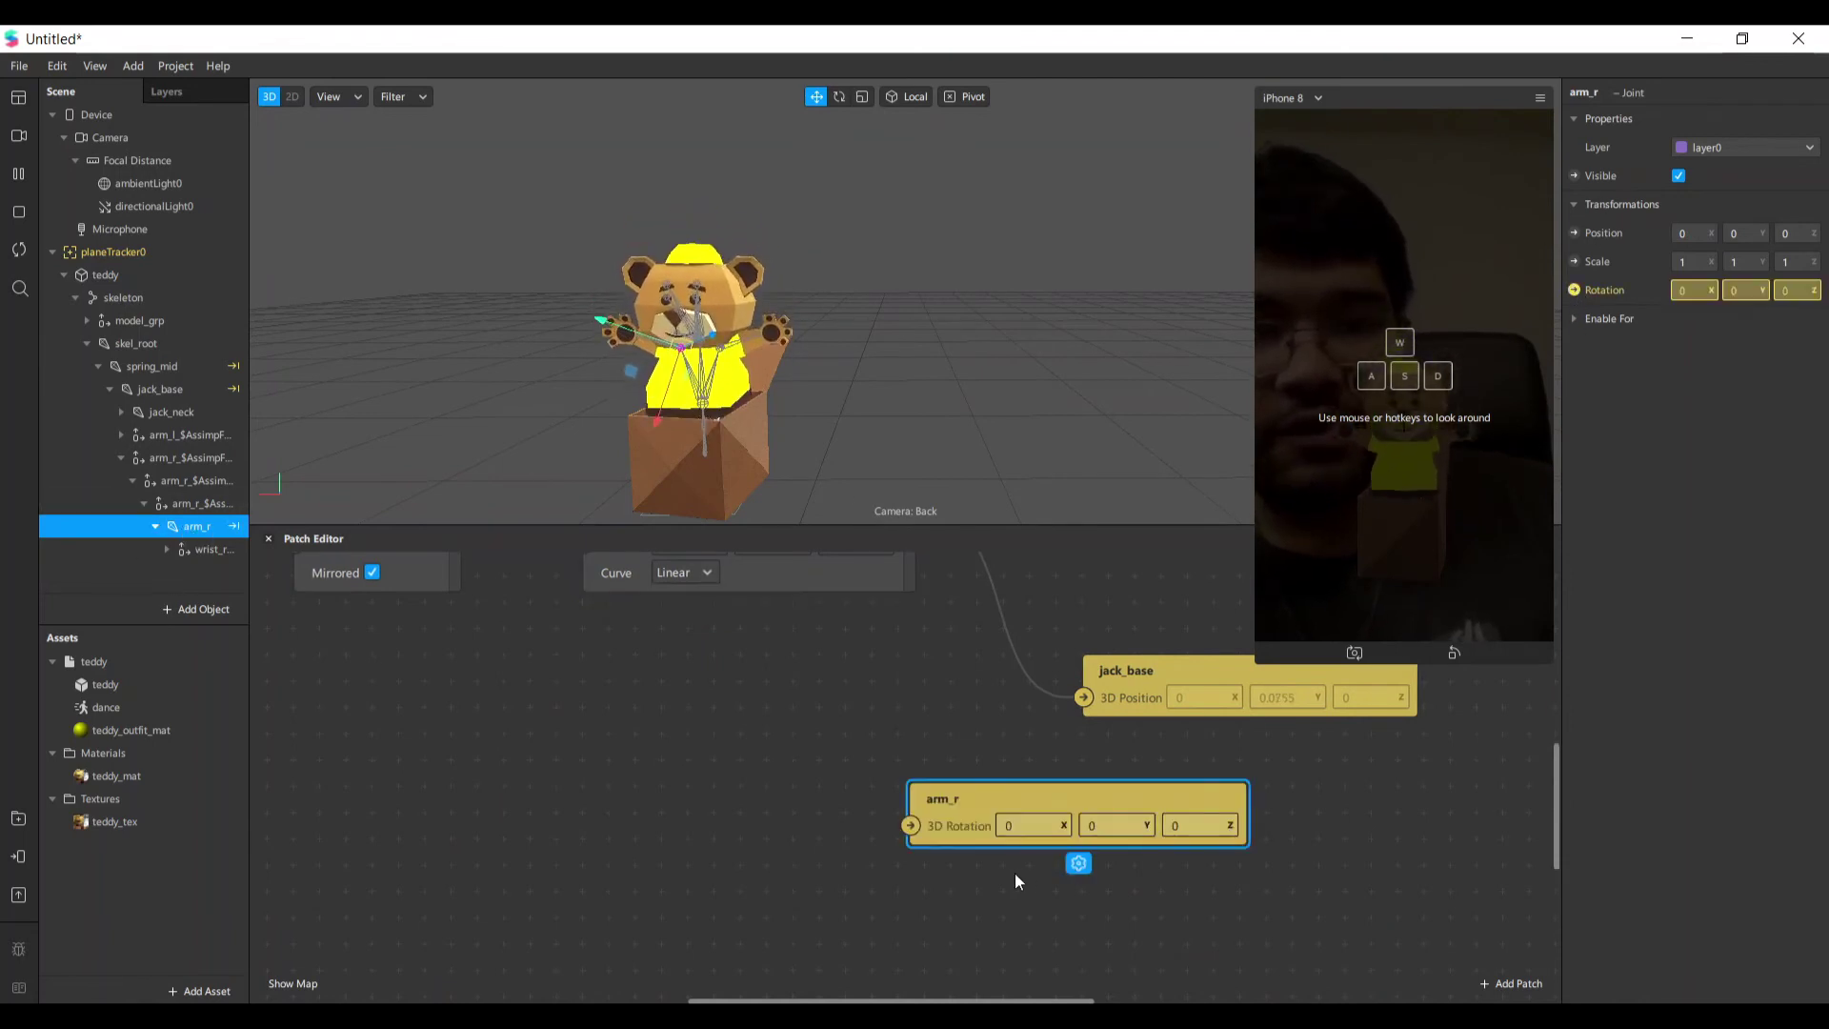
scroll(952, 848, up, 3)
scroll(918, 835, down, 4)
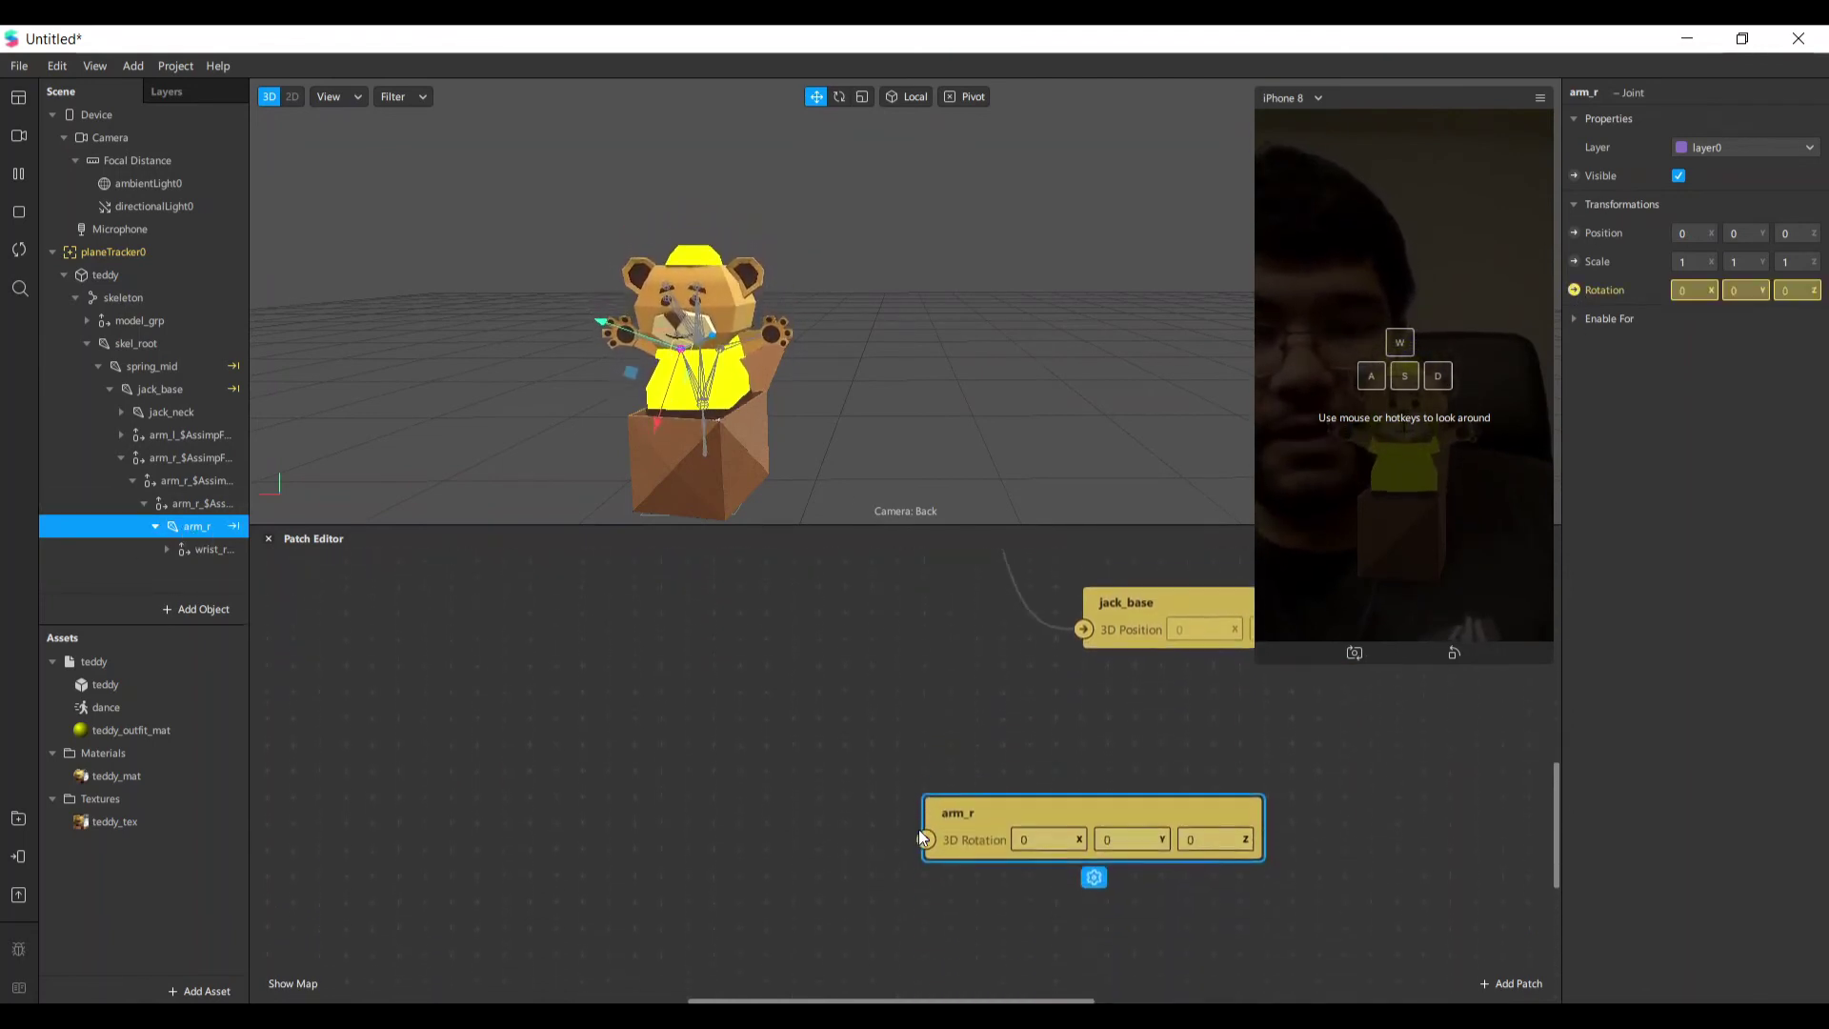
scroll(919, 835, up, 4)
scroll(918, 835, down, 1)
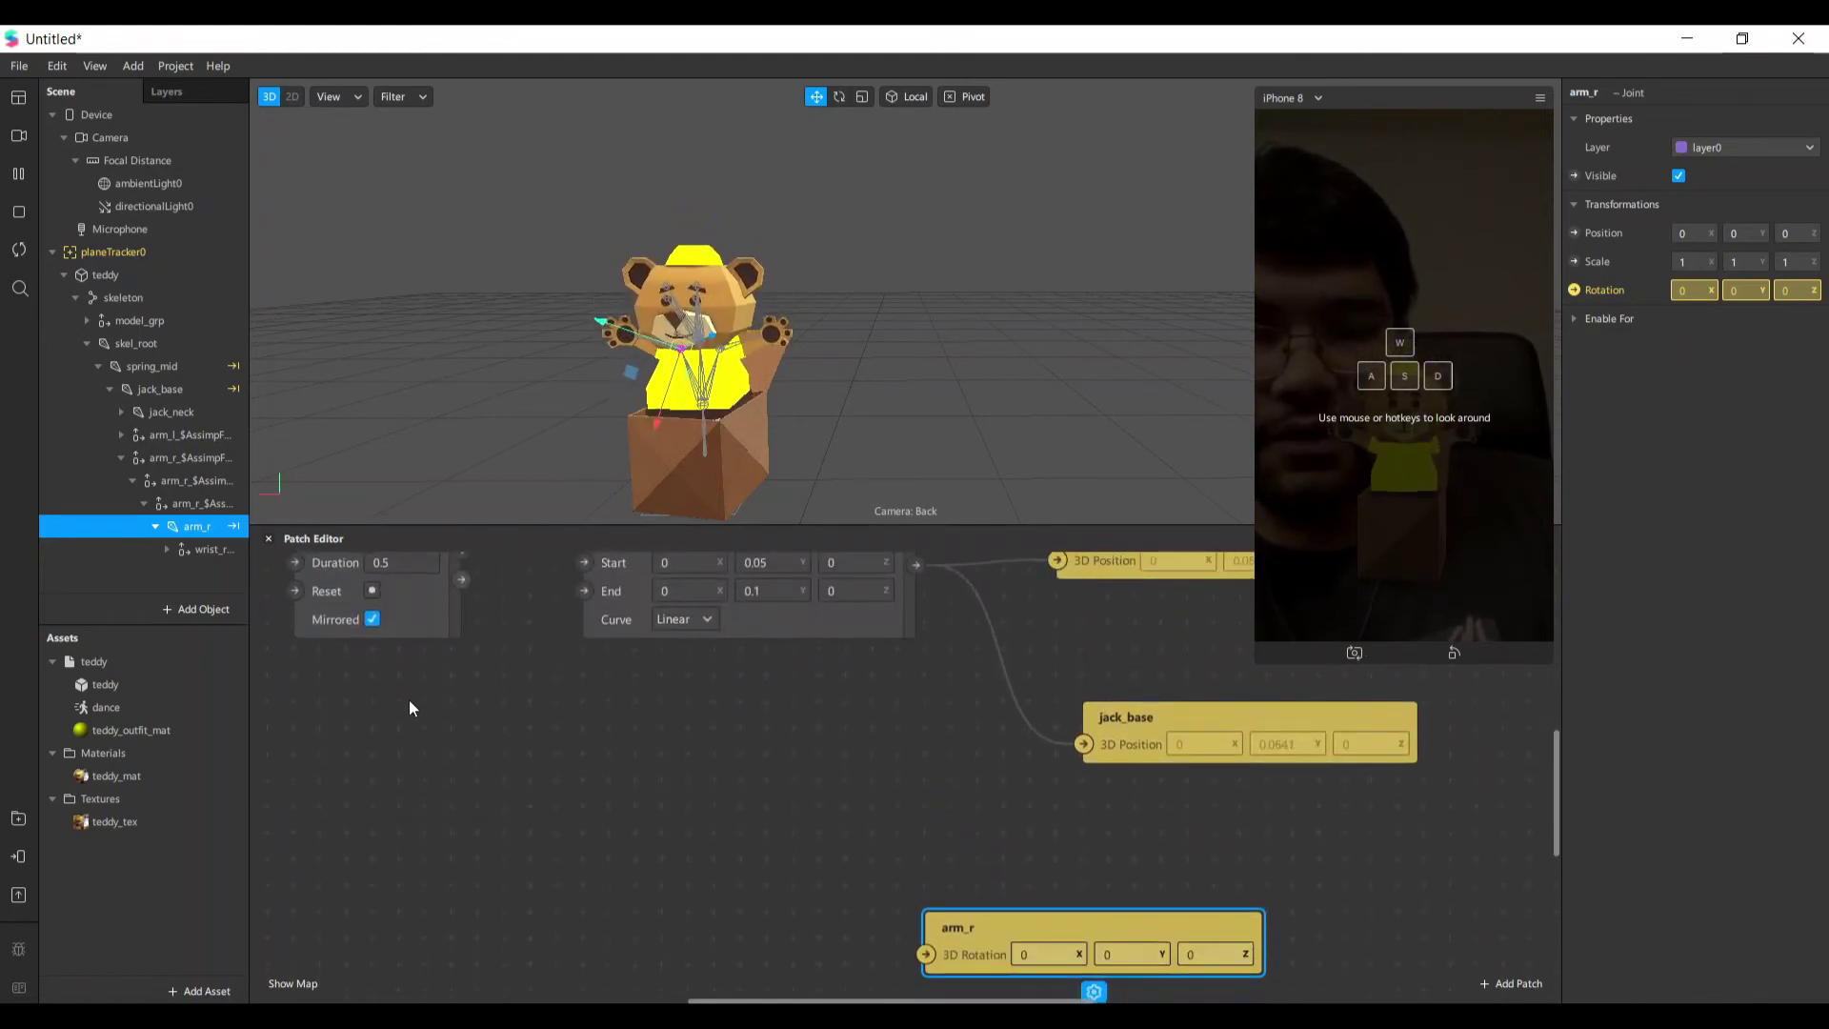
Add another Loop Animation patch and place it to the left of the arm_r rotation patch.
click(1513, 983)
text(loop)
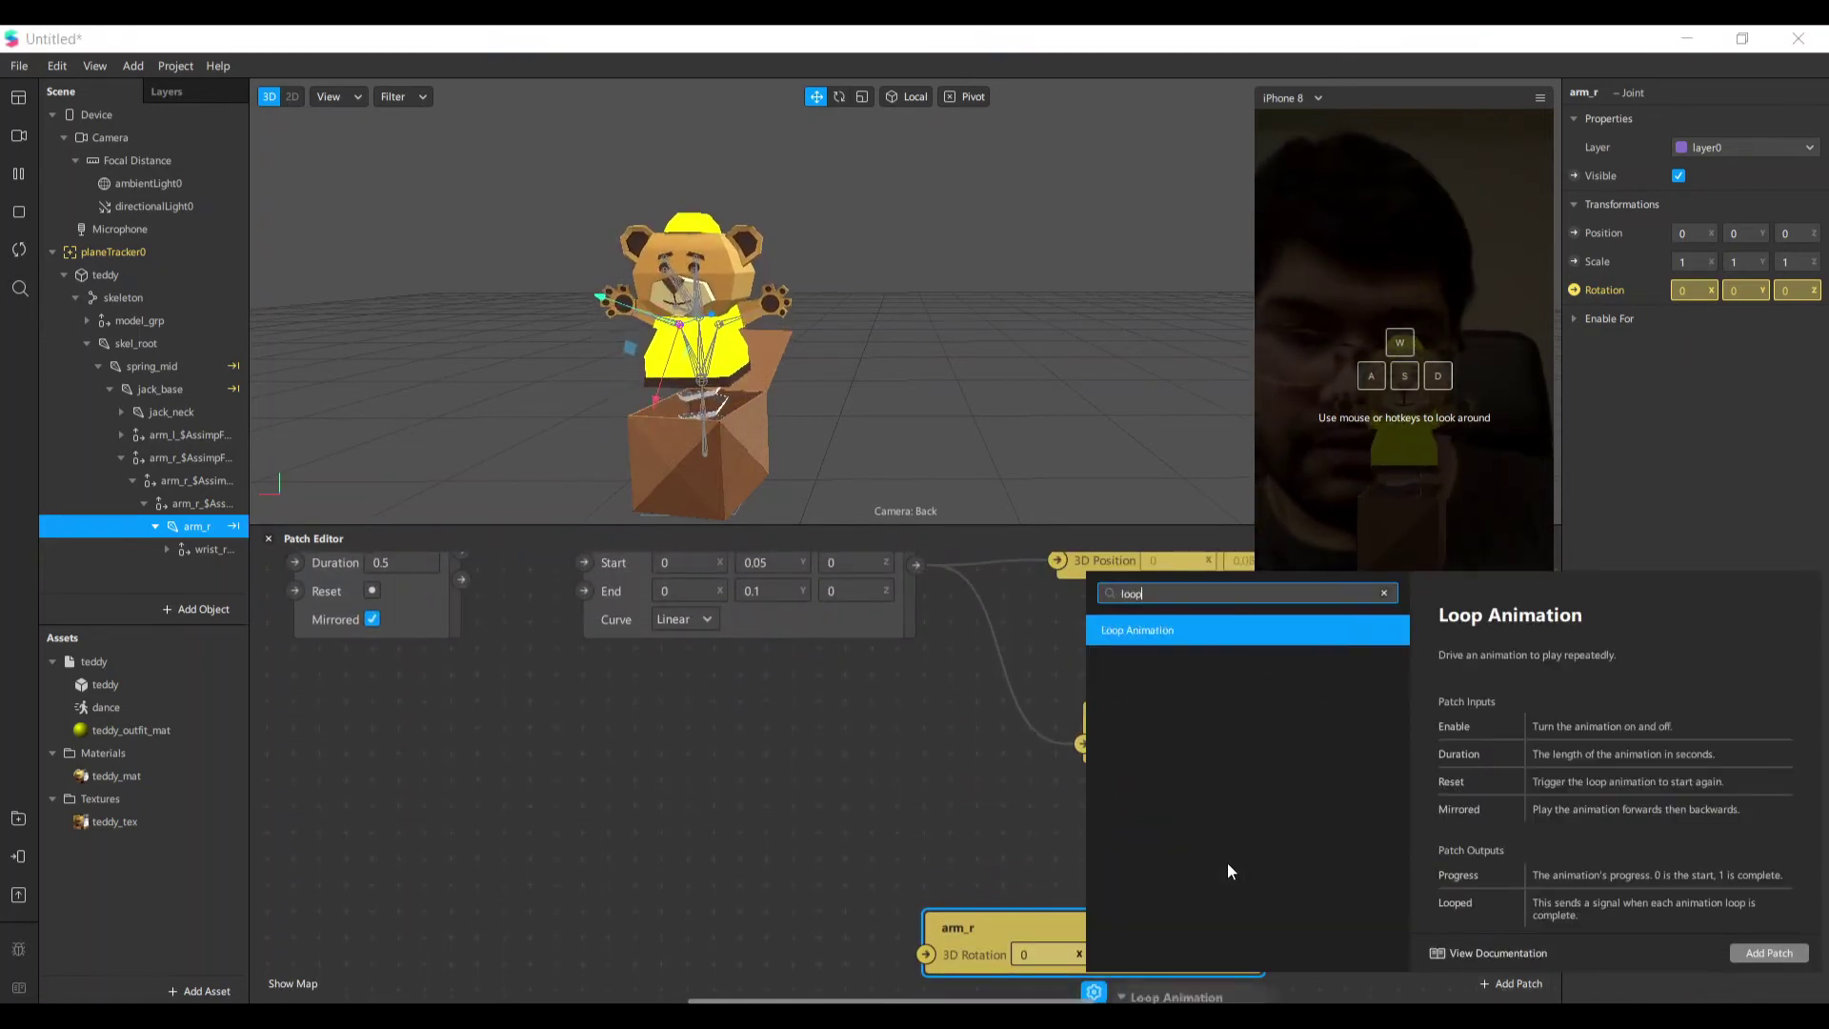
key(Return)
scroll(1370, 858, down, 3)
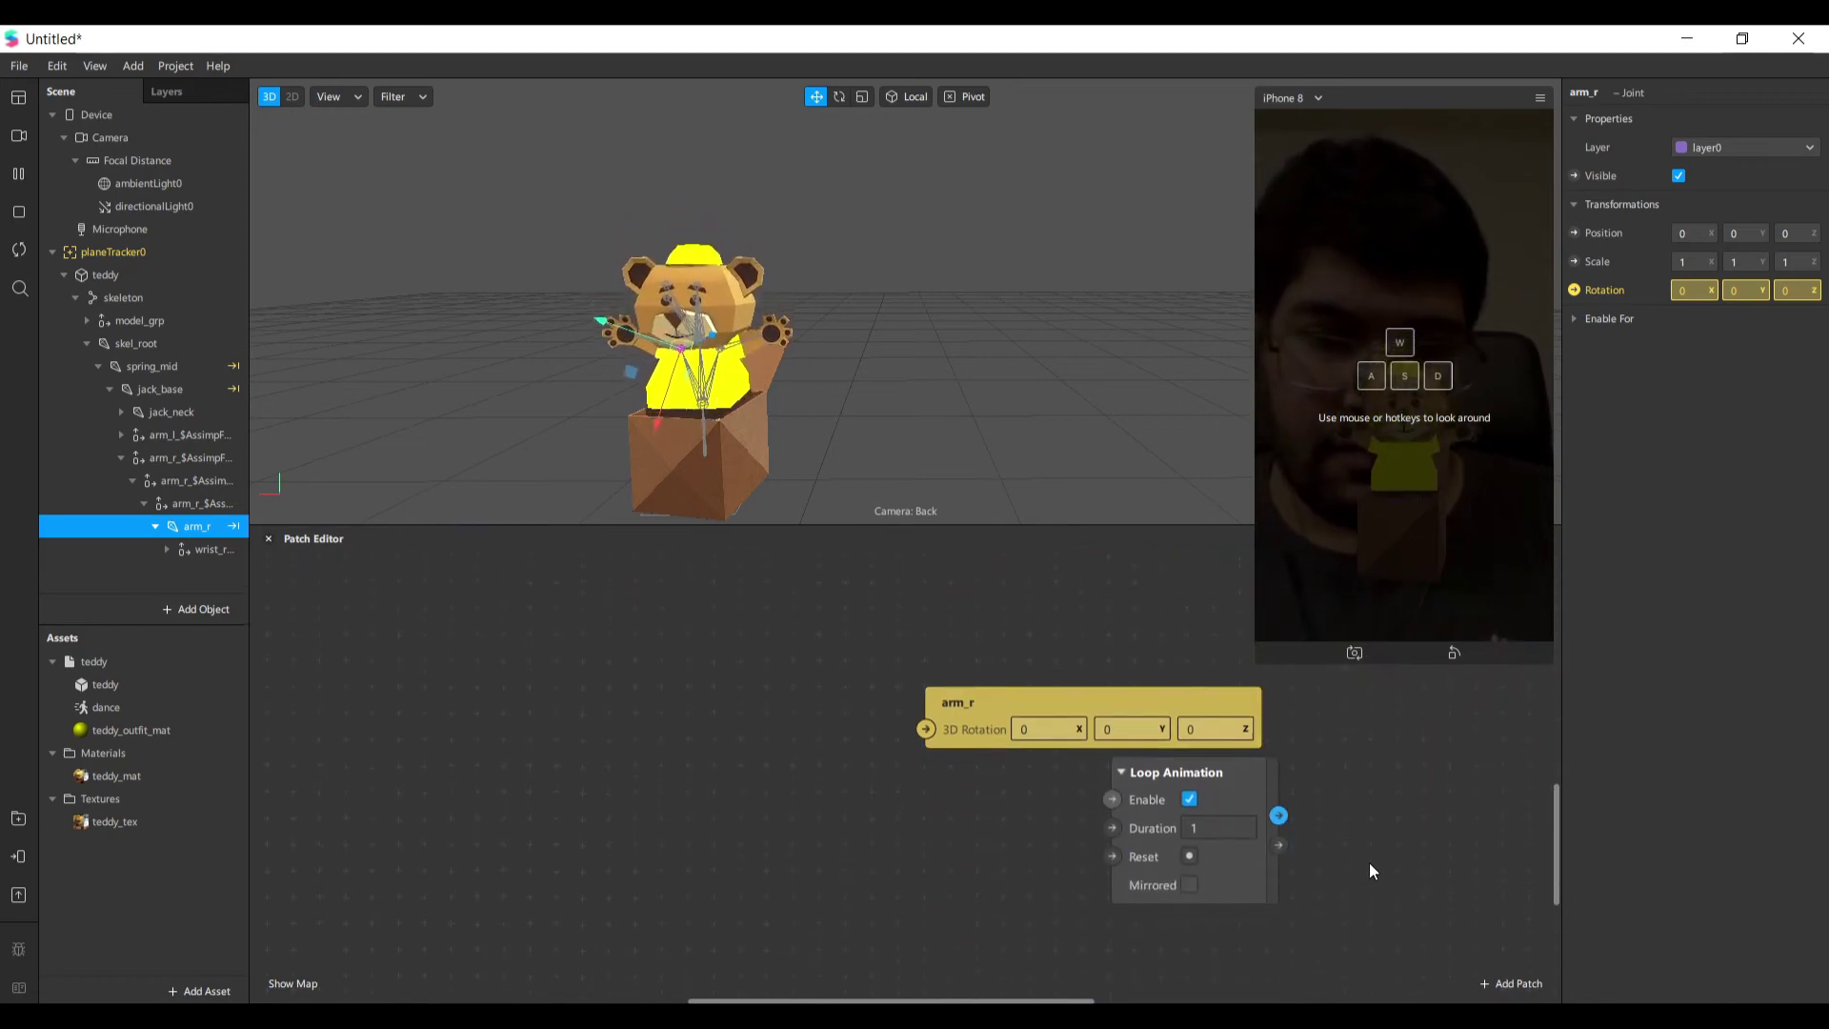
drag(1172, 688, 524, 650)
Add a Transition patch driven by the new Loop Animation's Progress output.
drag(607, 699, 827, 674)
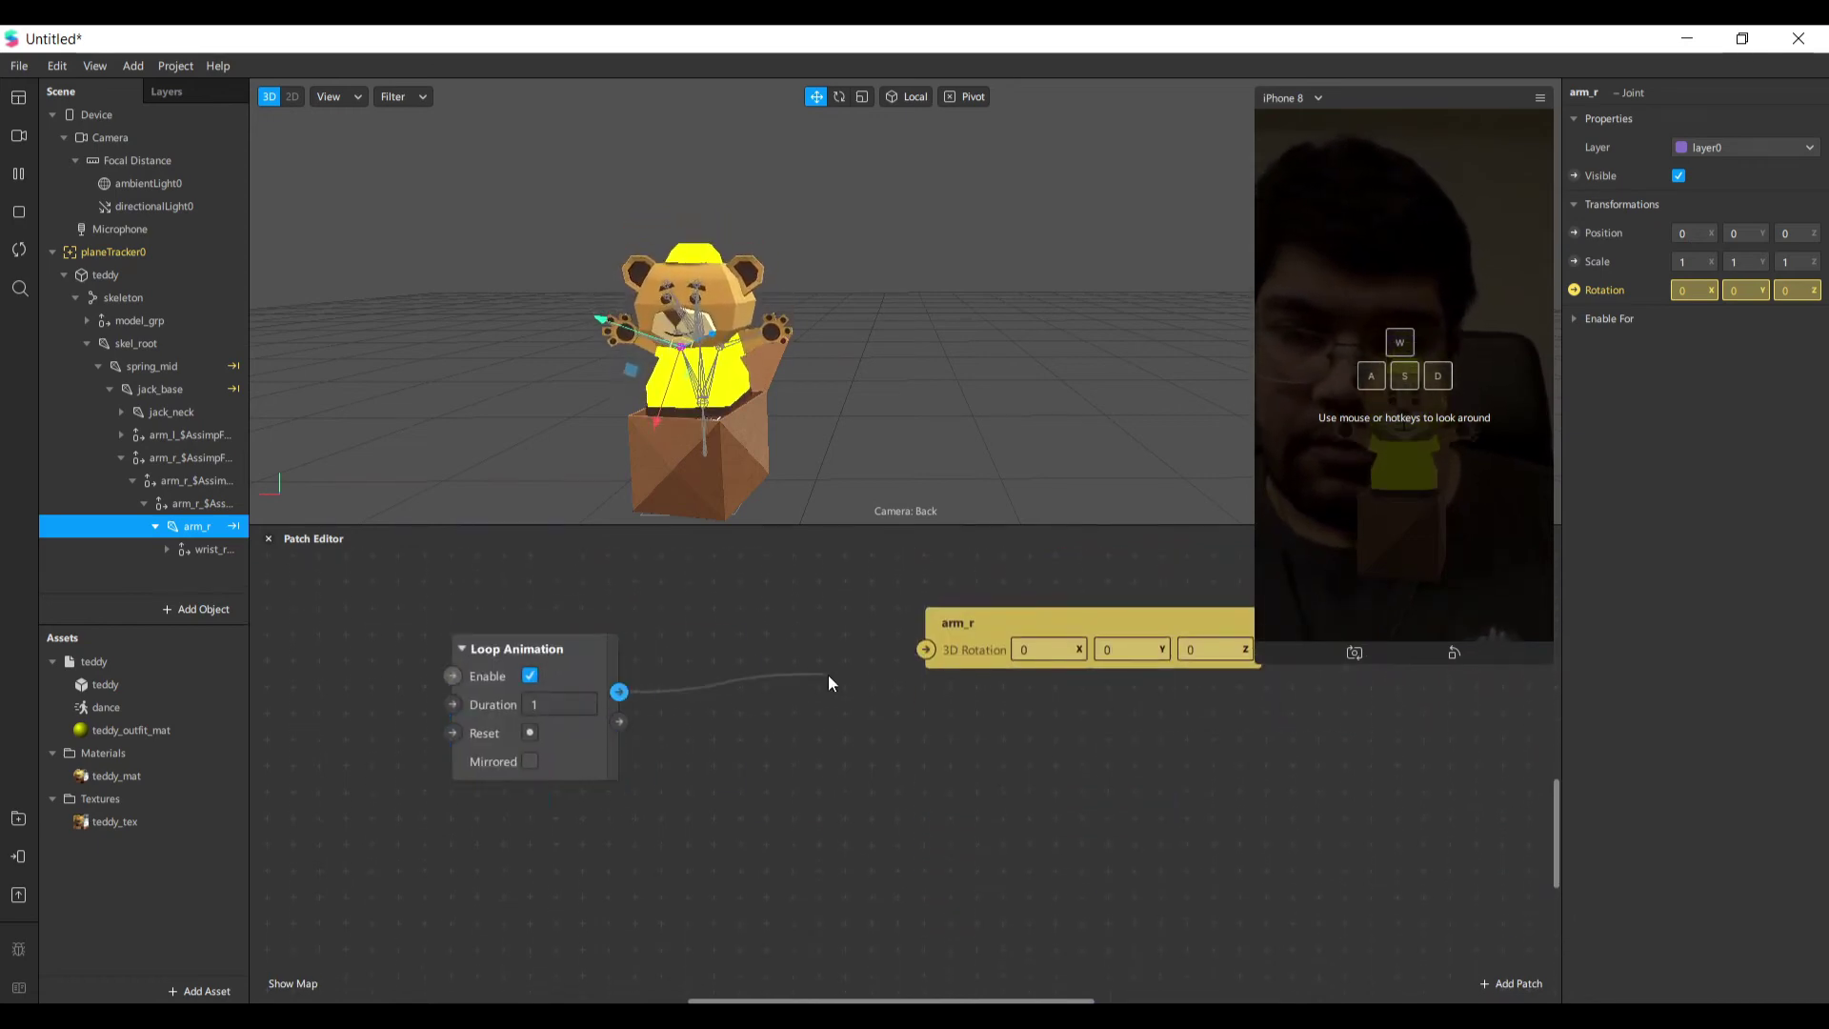
text(trans)
key(Return)
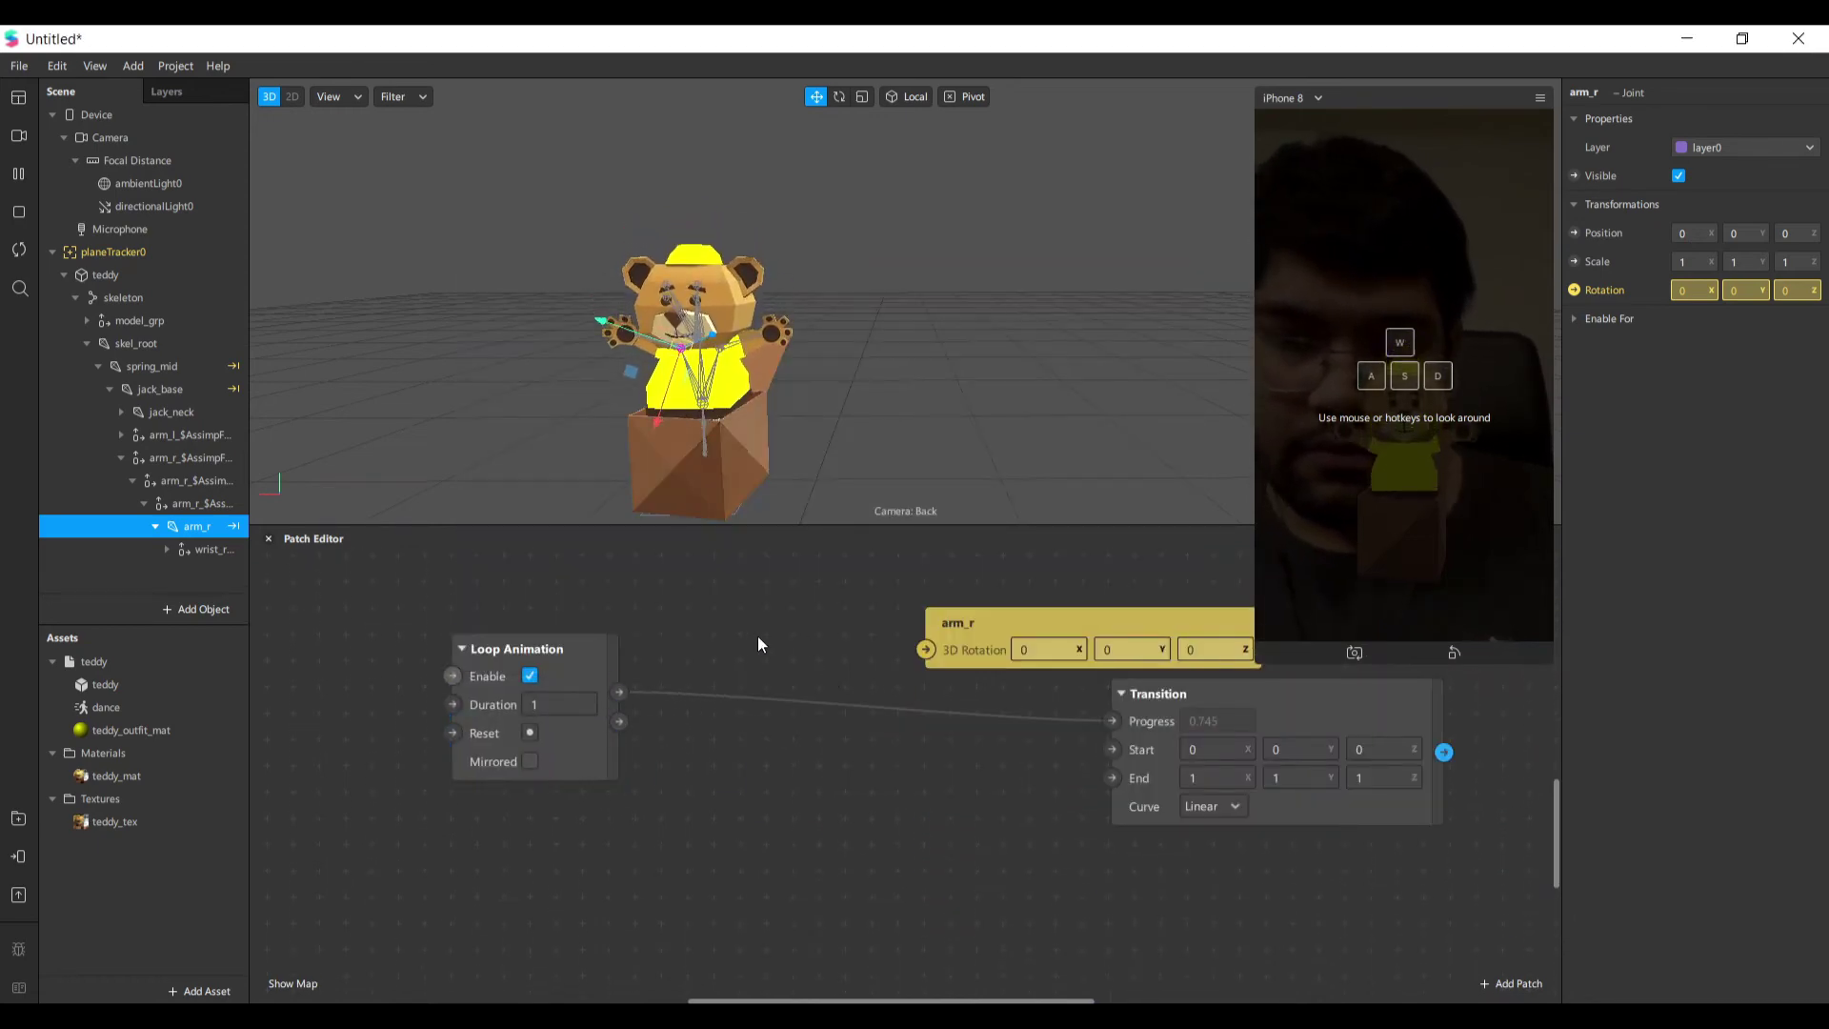
Arrange the Loop Animation and Transition patches before the arm_r patch and connect the Transition's Value to arm_r's 3D Rotation.
drag(505, 644, 321, 591)
drag(1244, 706, 732, 630)
drag(837, 655, 924, 650)
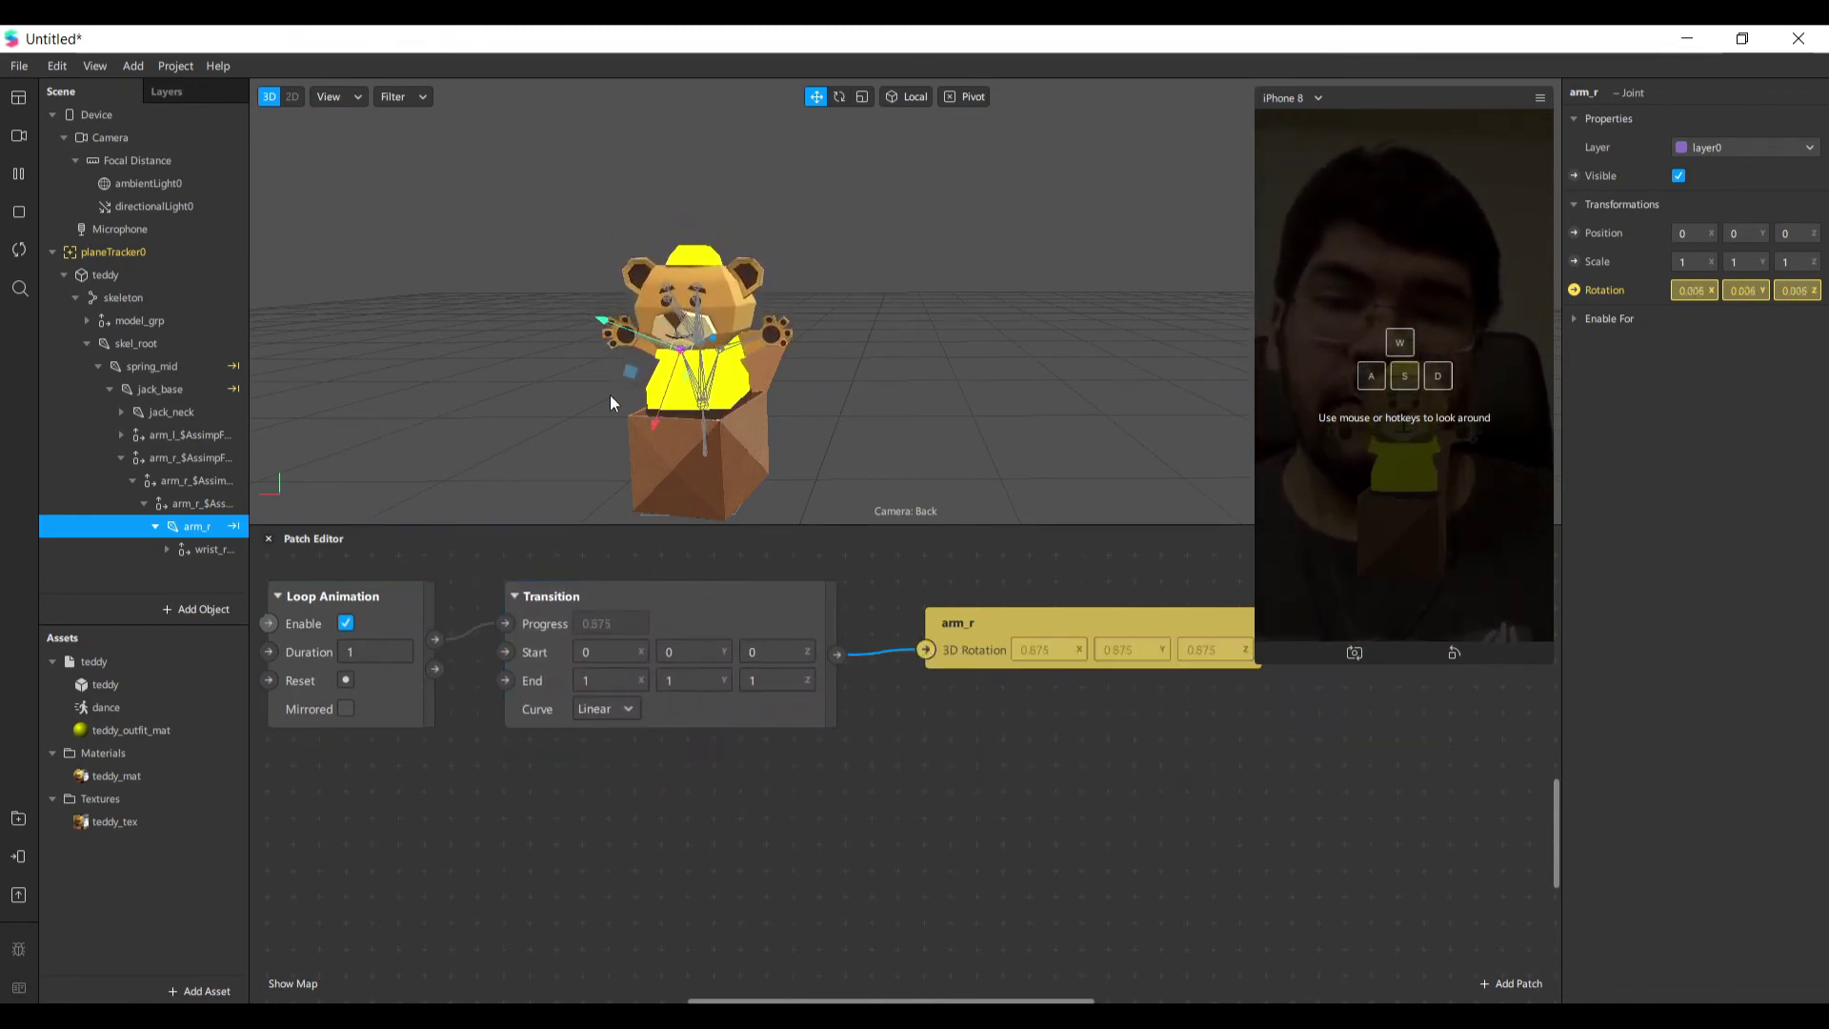
Set the End values of the arm_r Transition patch to X 0, Y 0 and Z 20.
drag(586, 415, 953, 448)
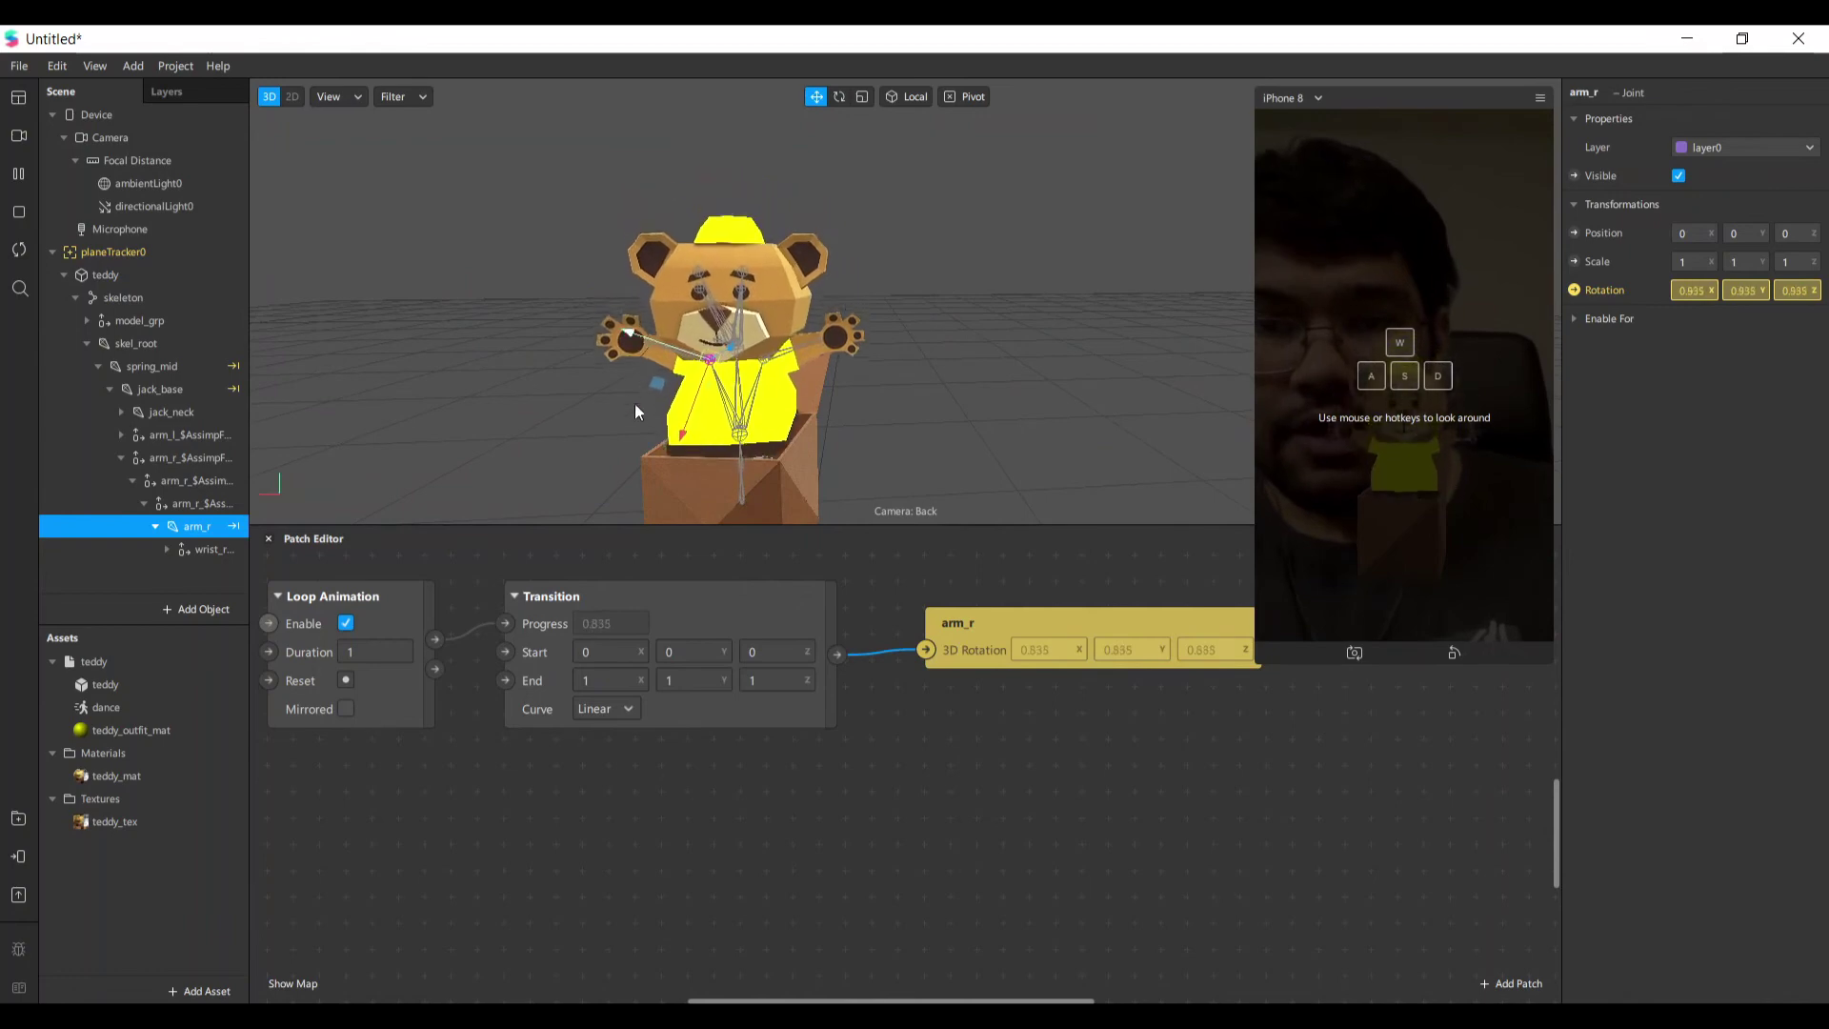
double_click(749, 680)
text(20)
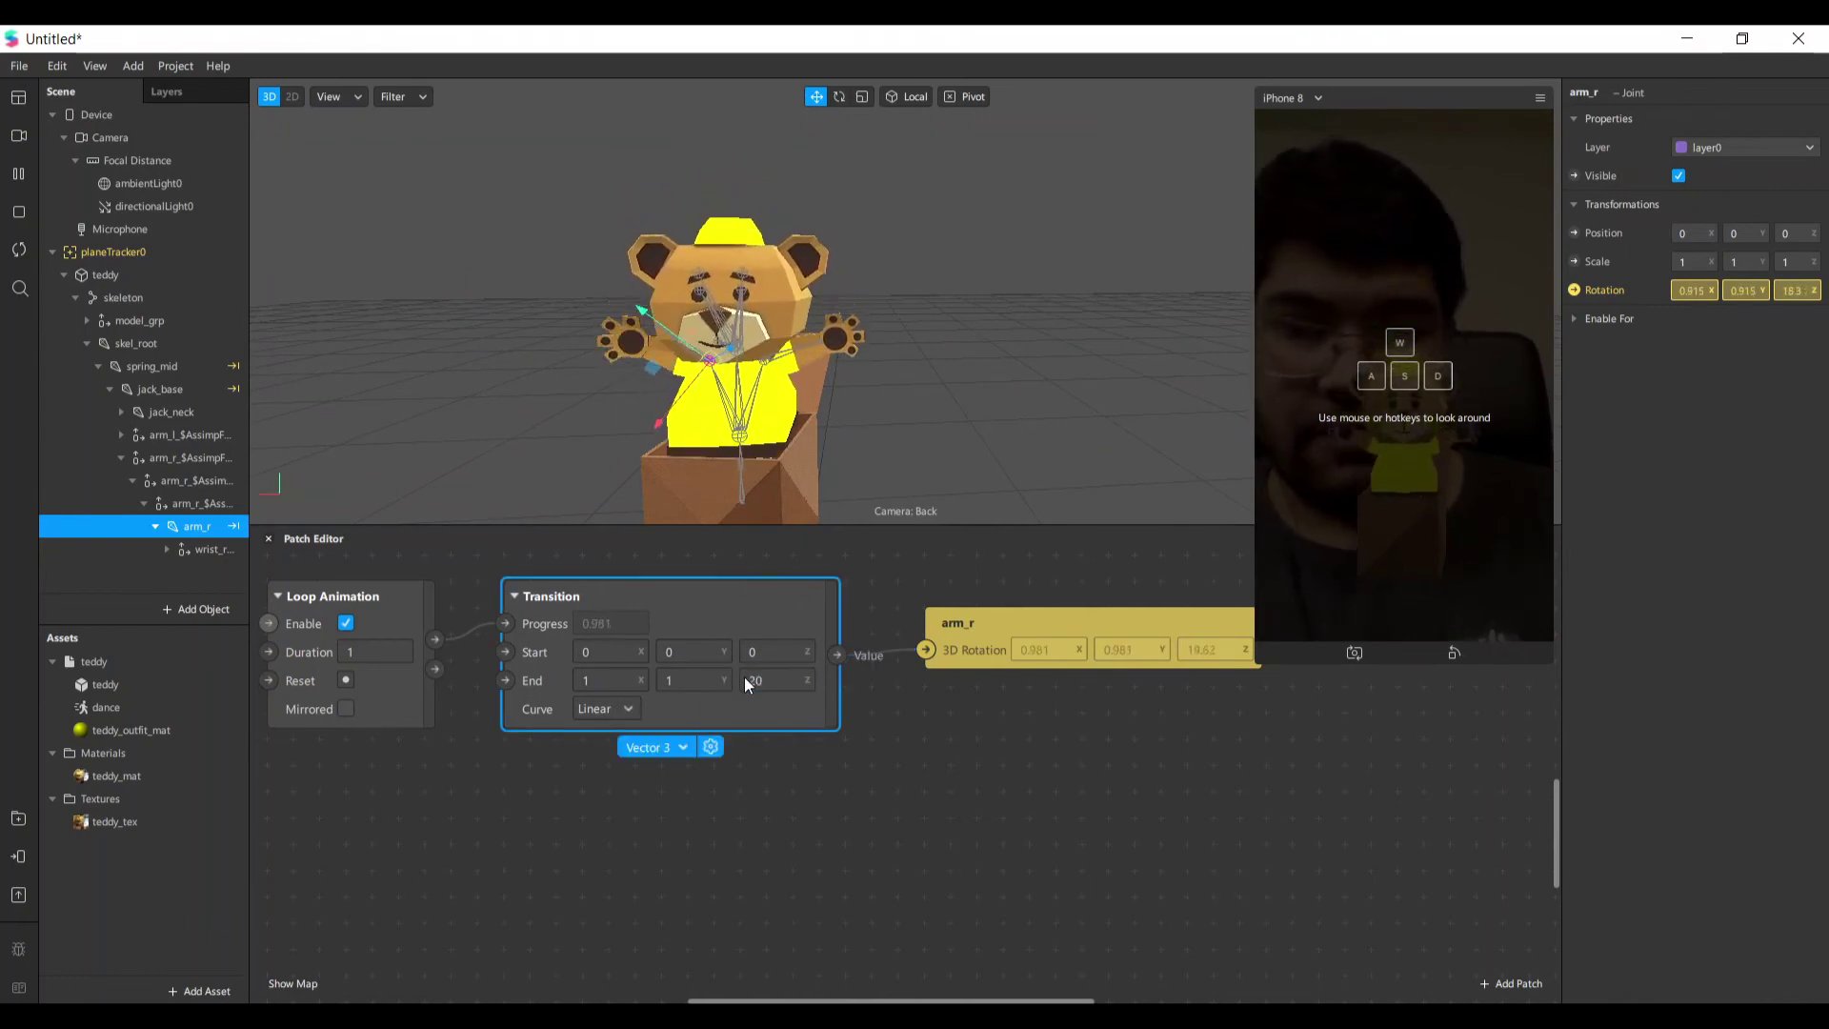
key(Return)
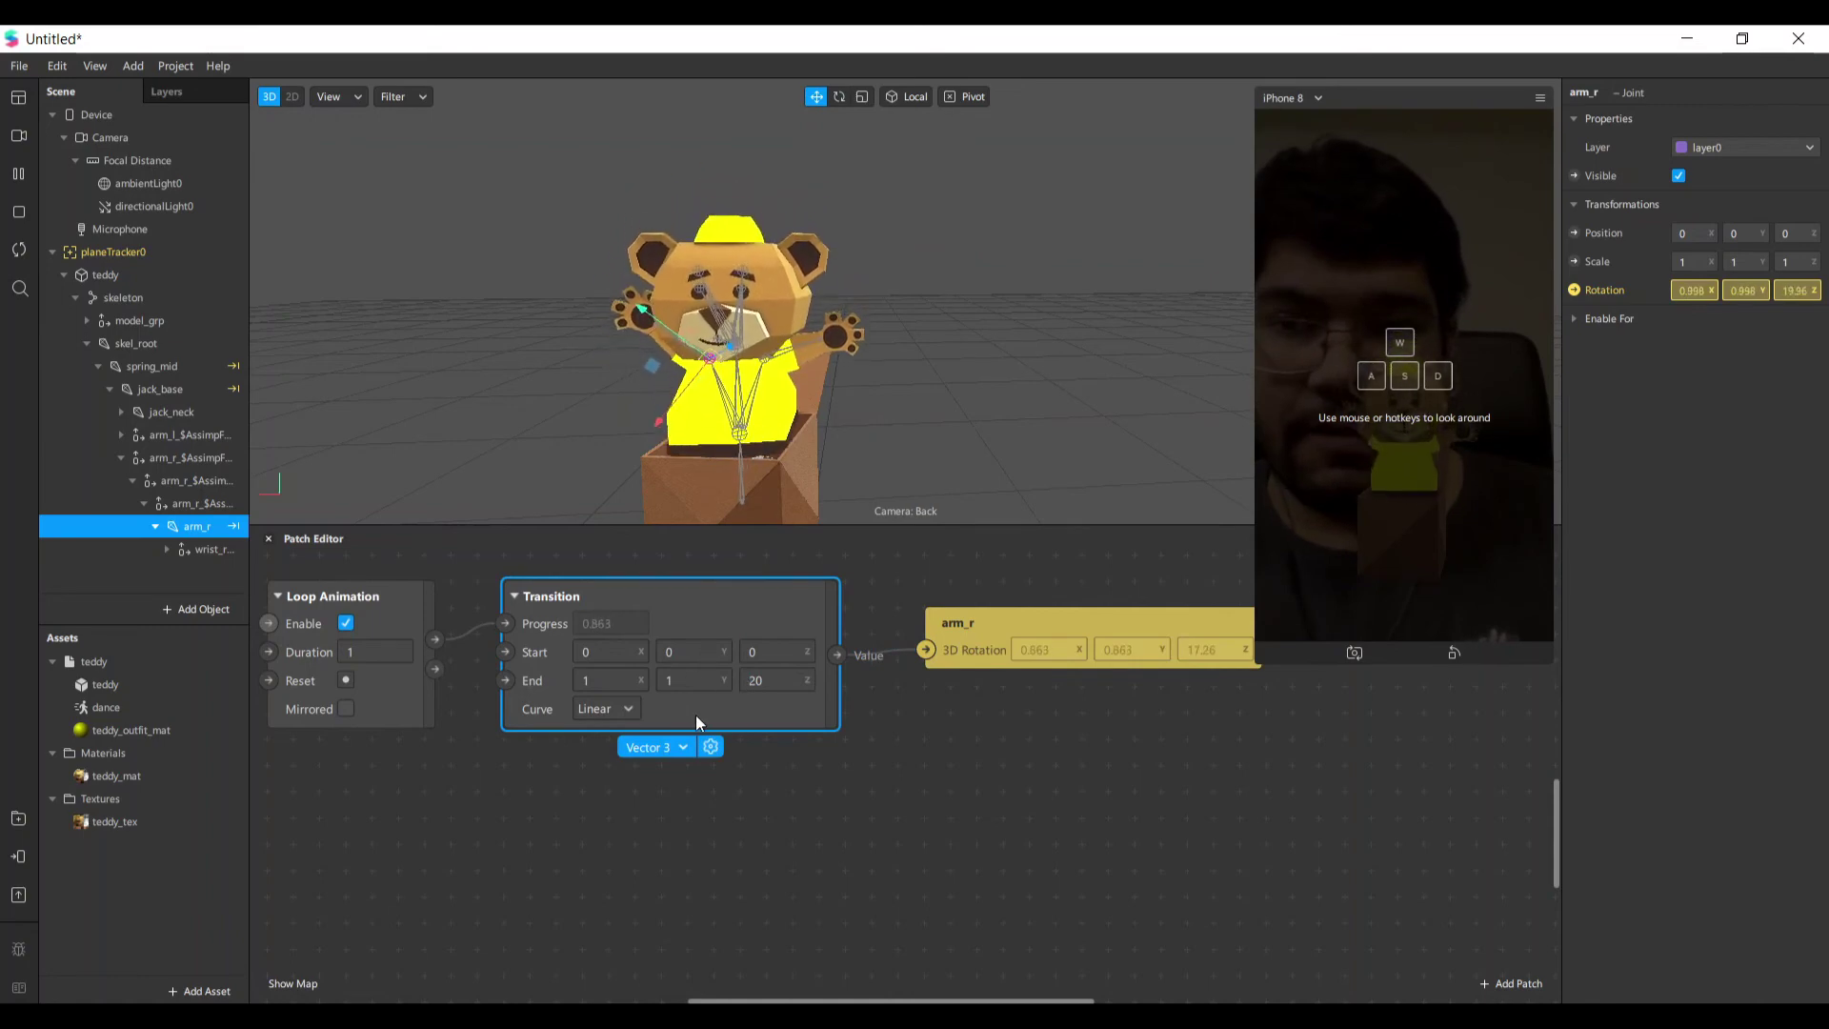
middle_drag(692, 678, 653, 660)
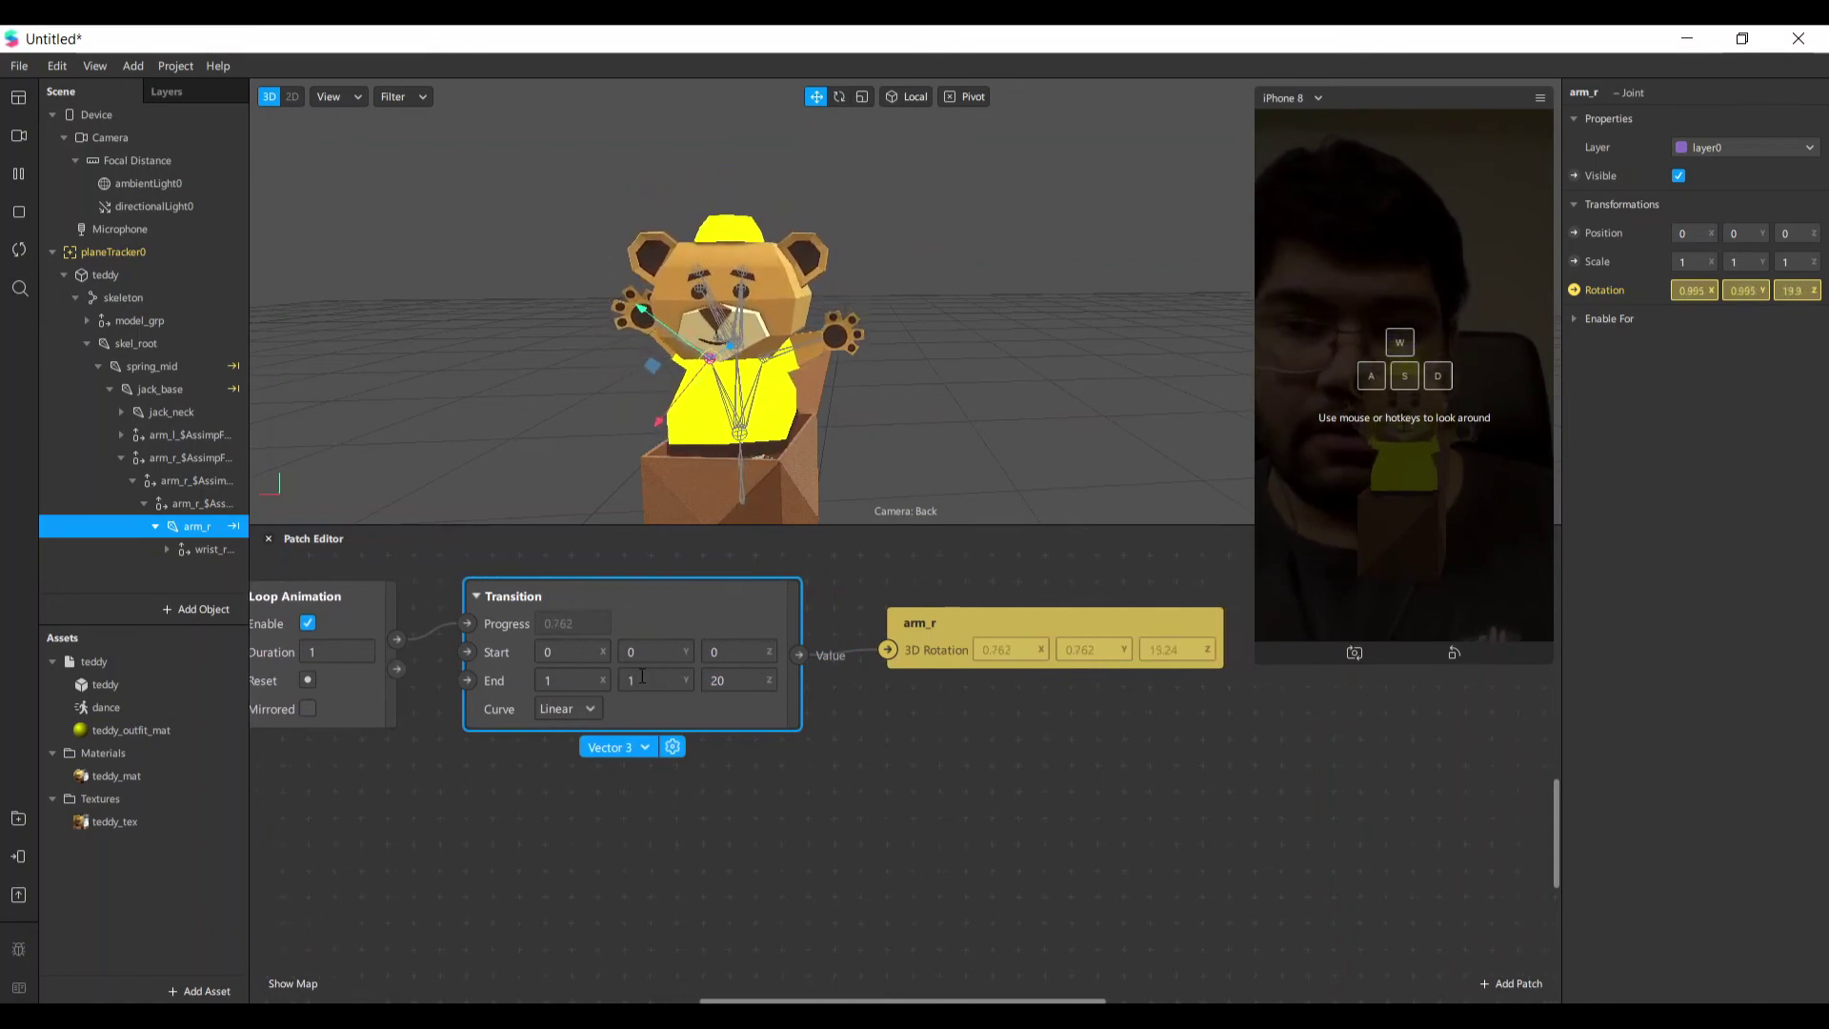
double_click(644, 661)
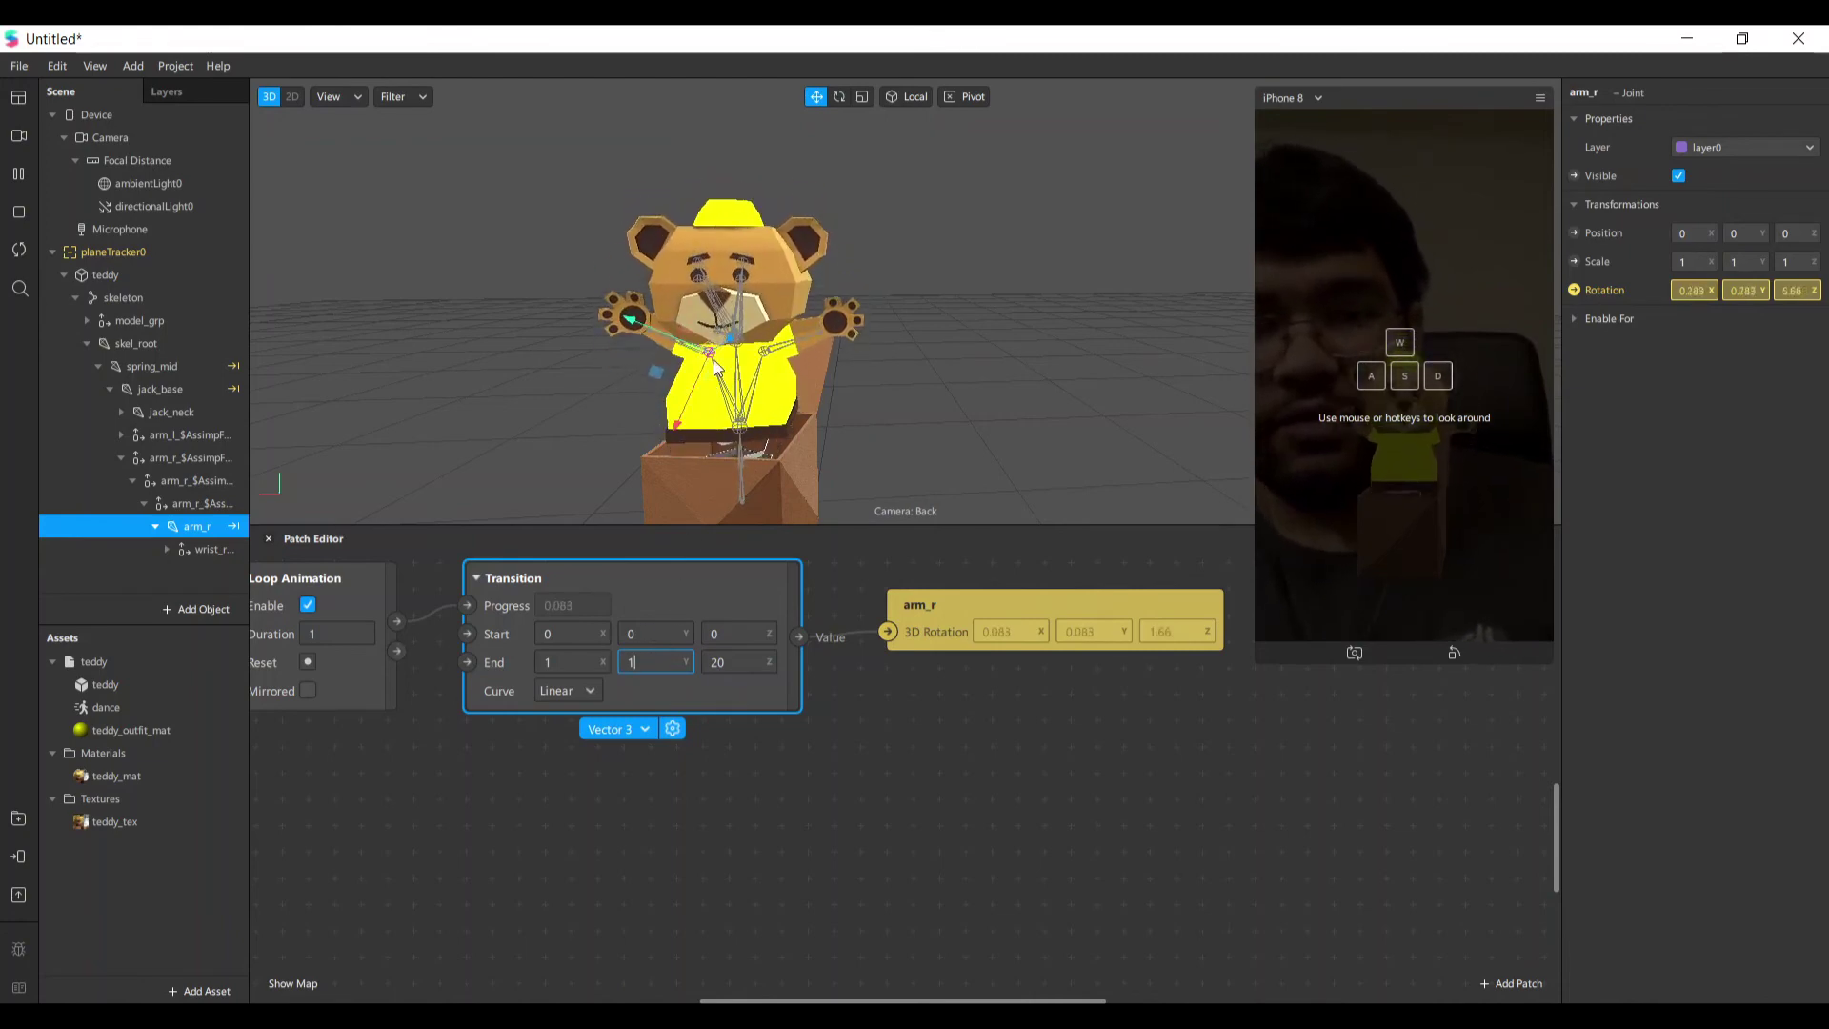
double_click(654, 658)
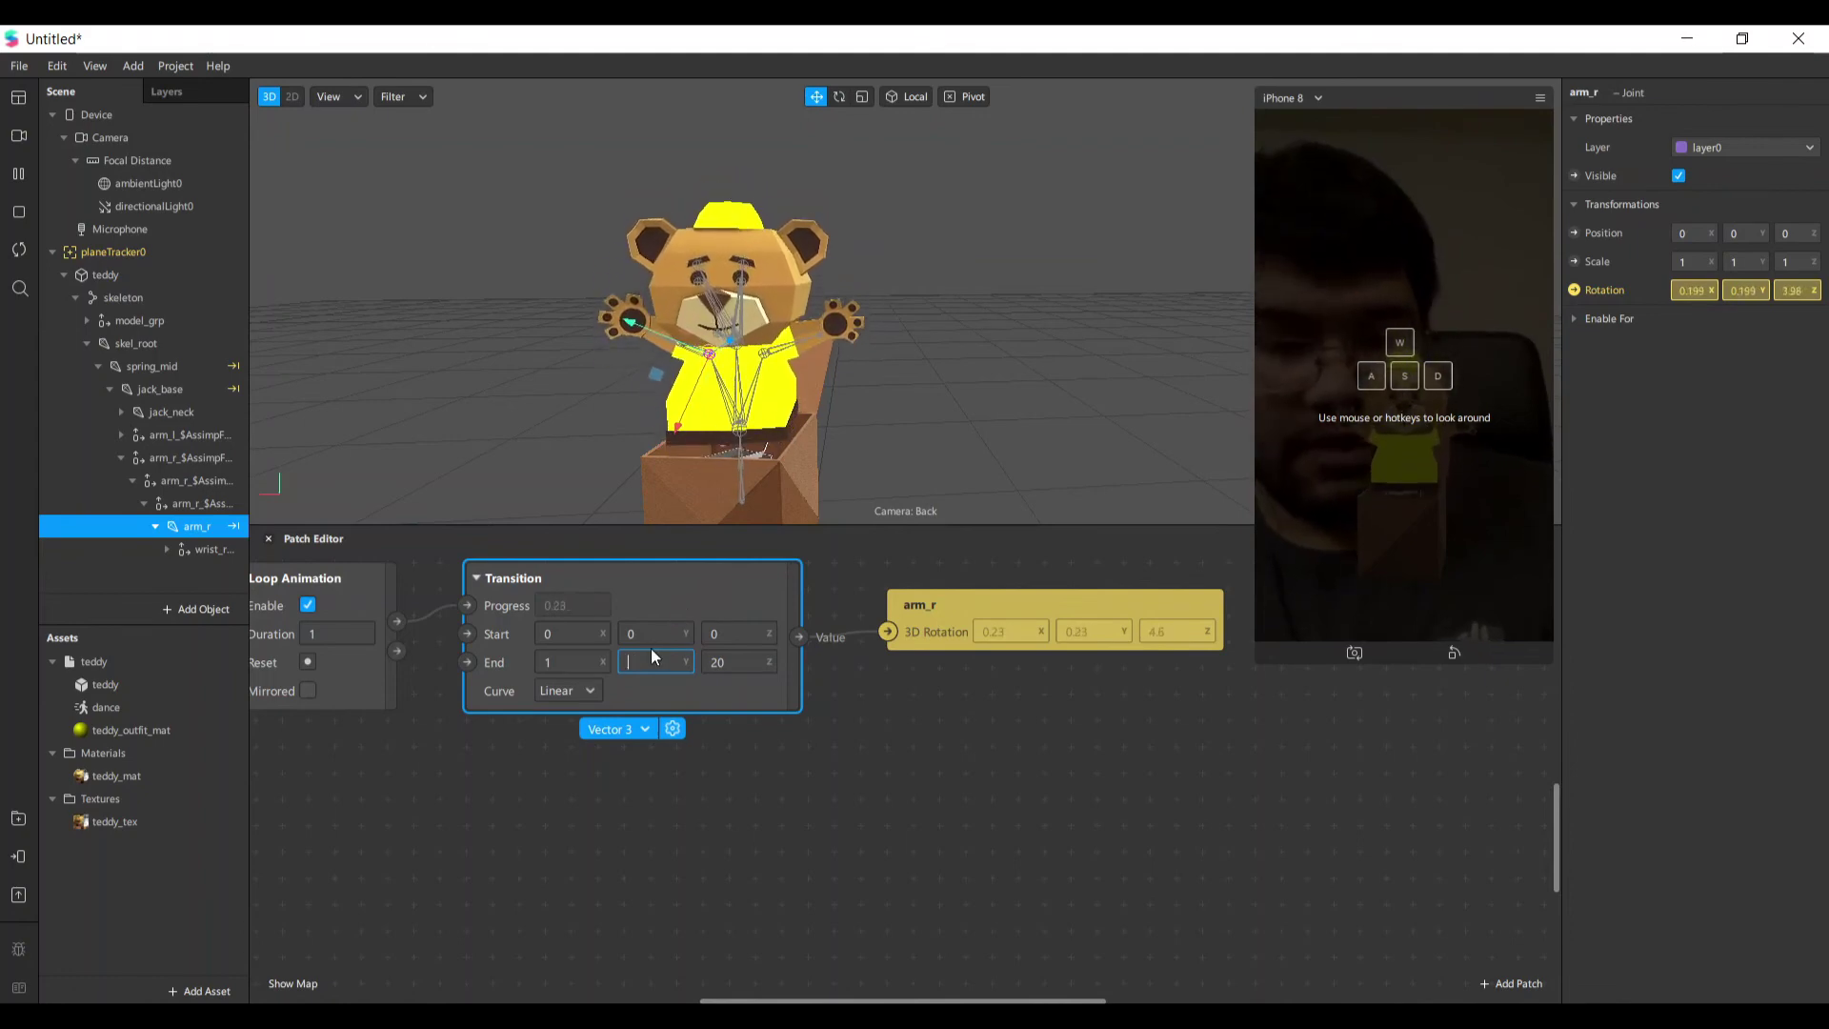
text(0)
double_click(551, 662)
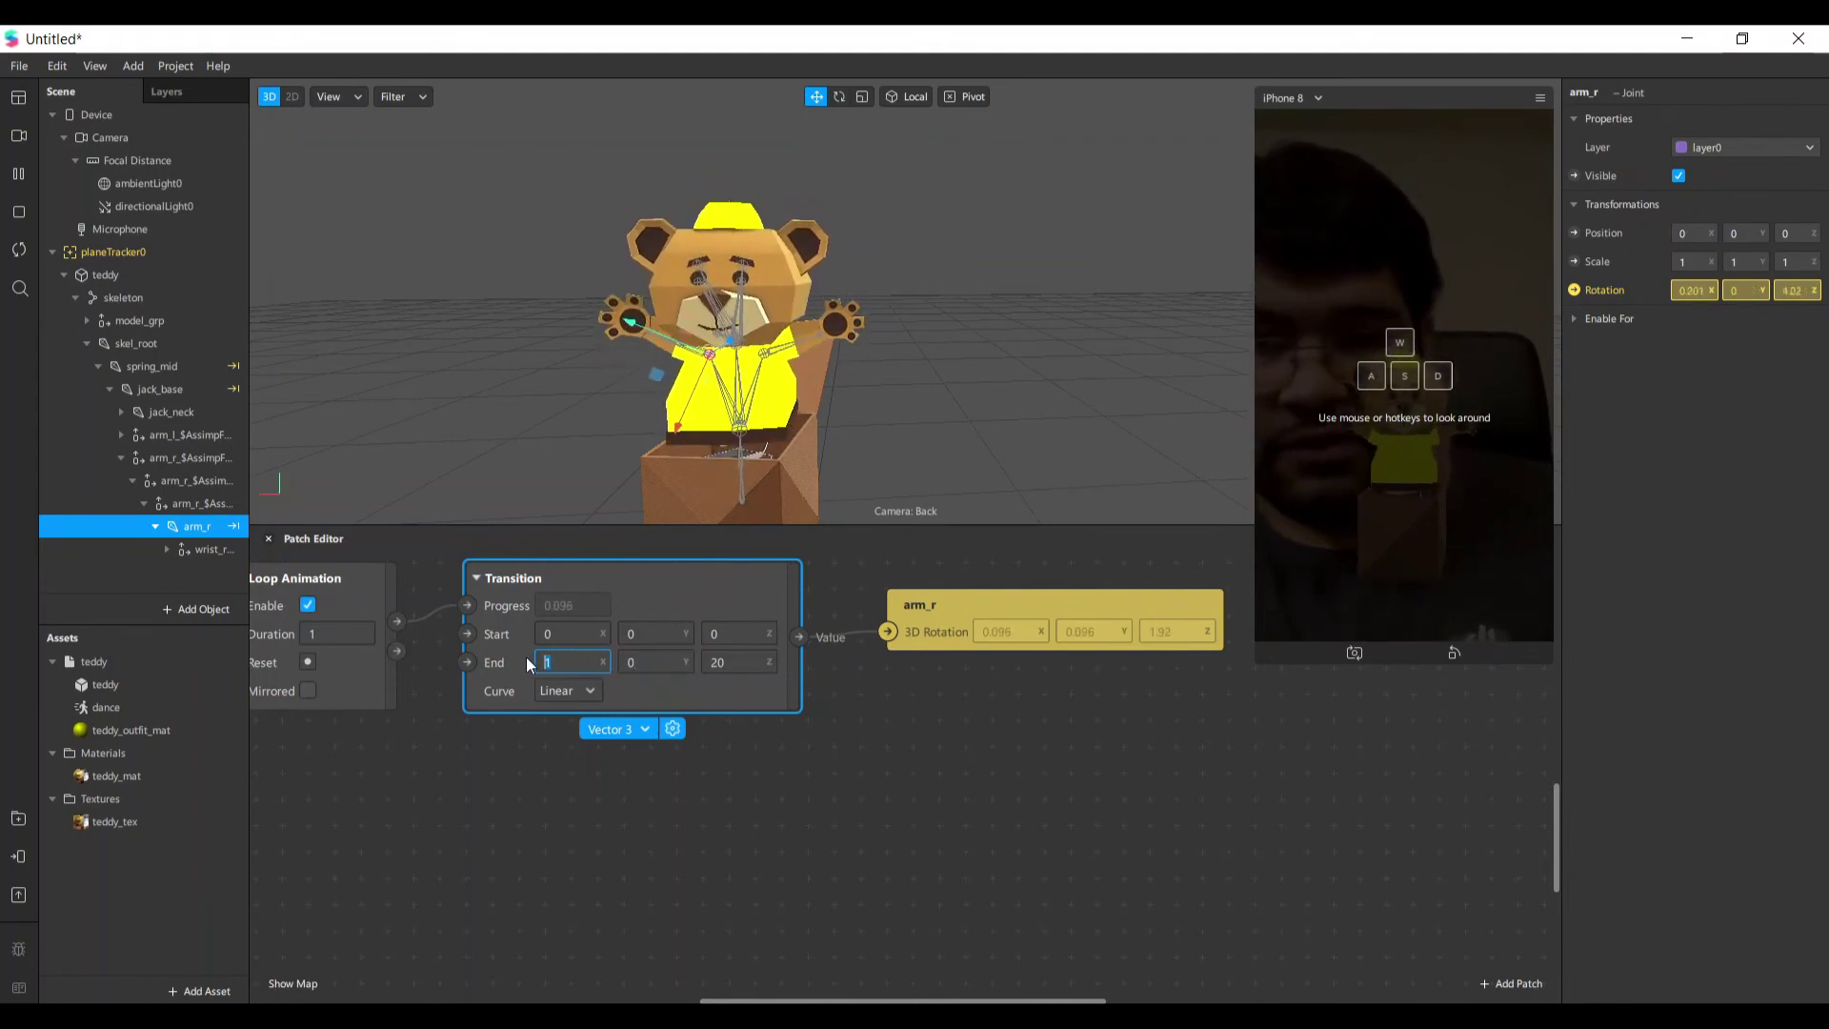
text(0)
key(Return)
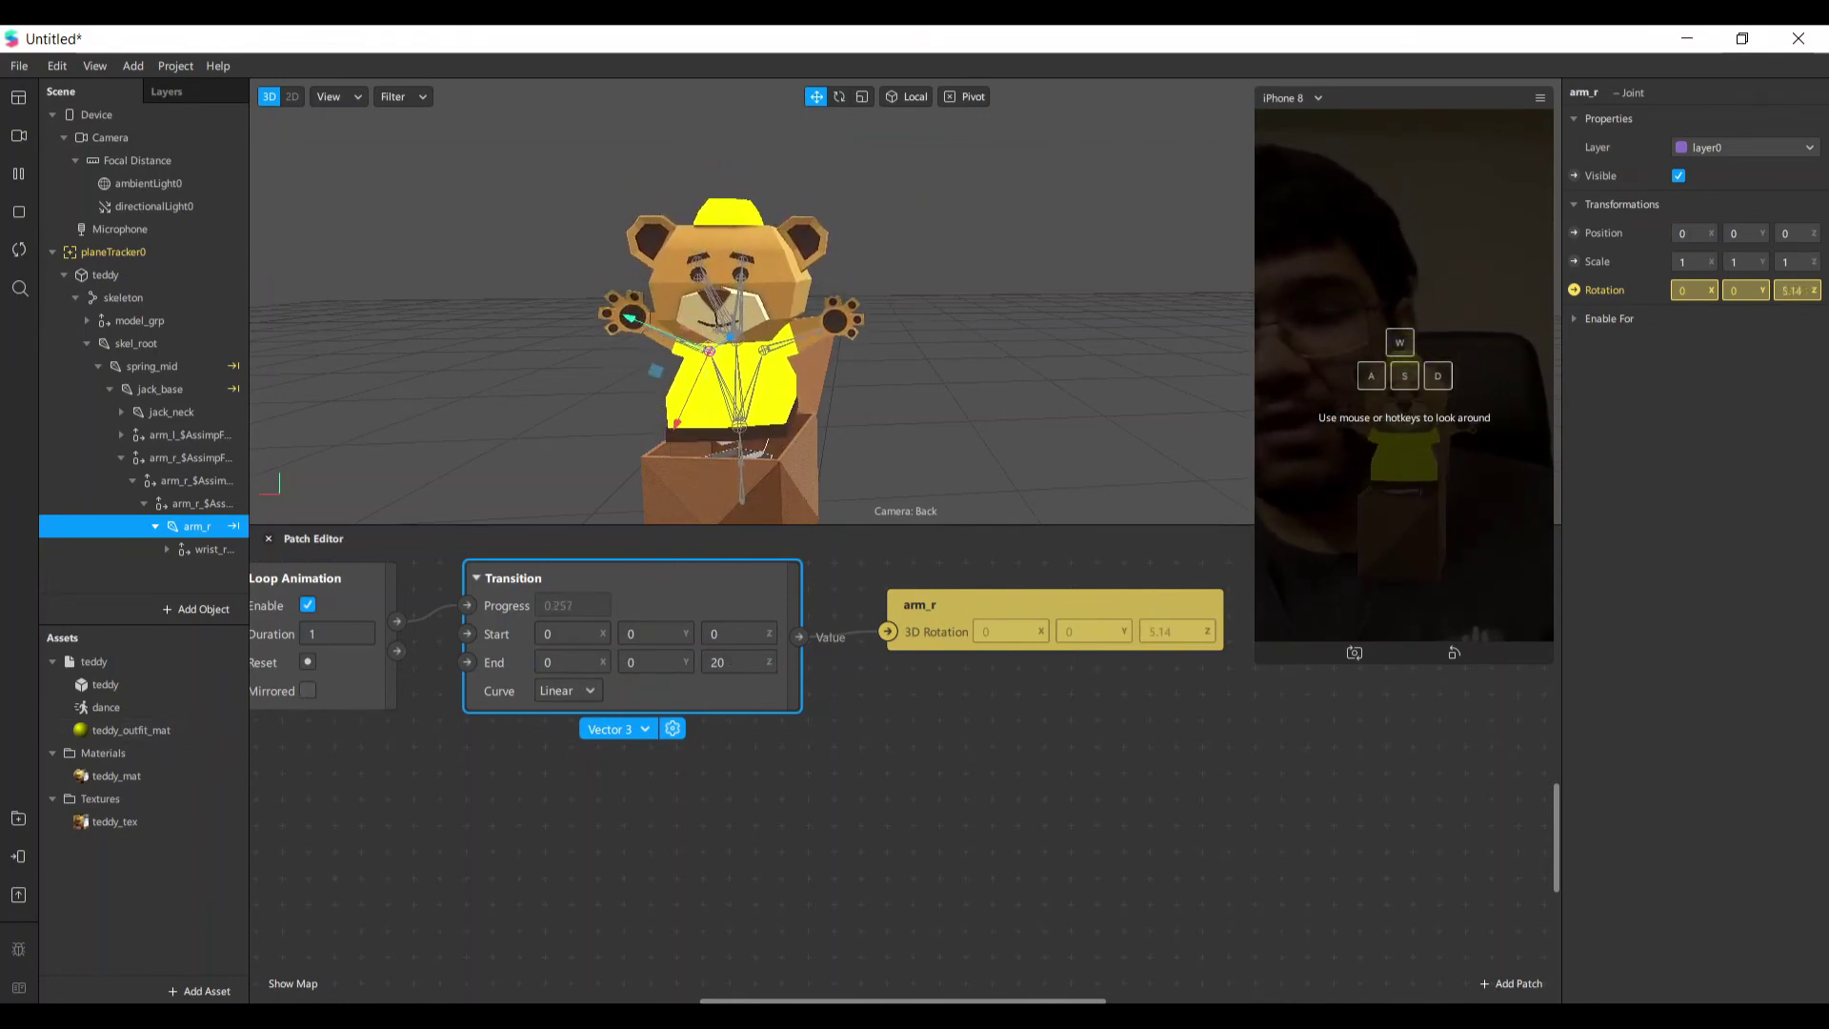
Make the arm_r Loop Animation mirrored and set its duration to 0.5.
middle_drag(305, 694, 503, 694)
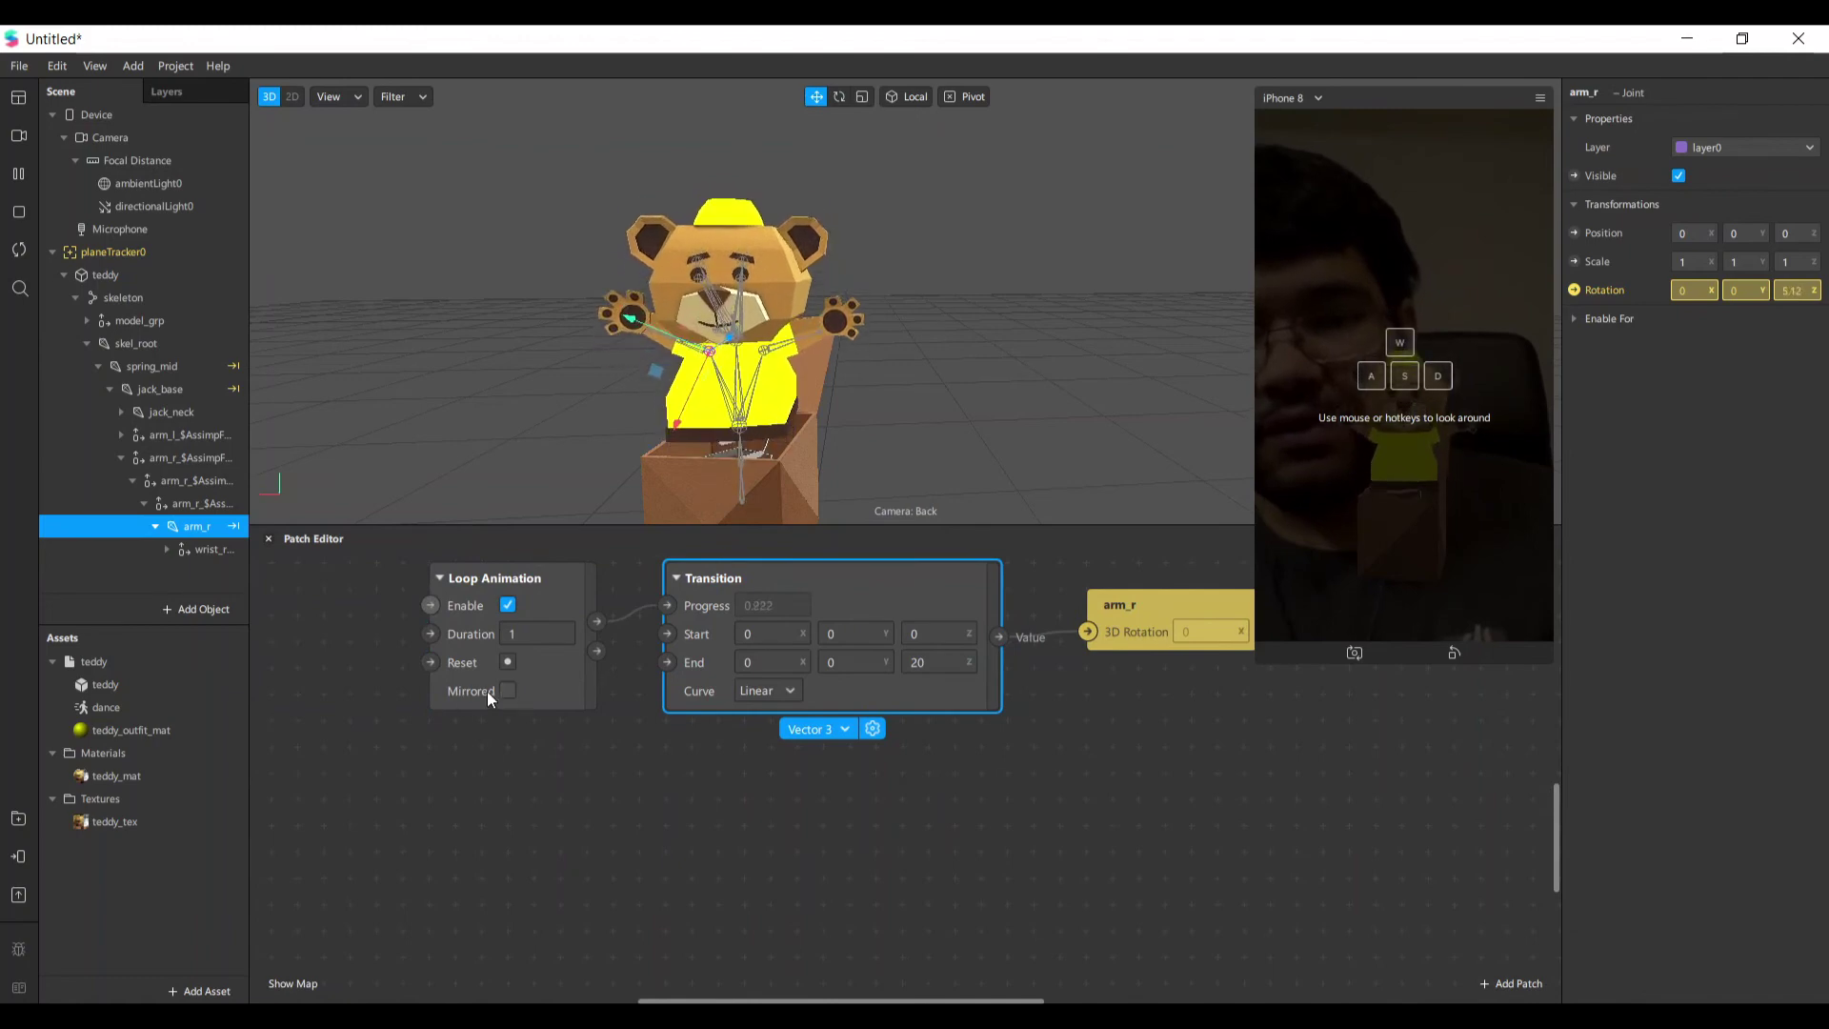
click(508, 690)
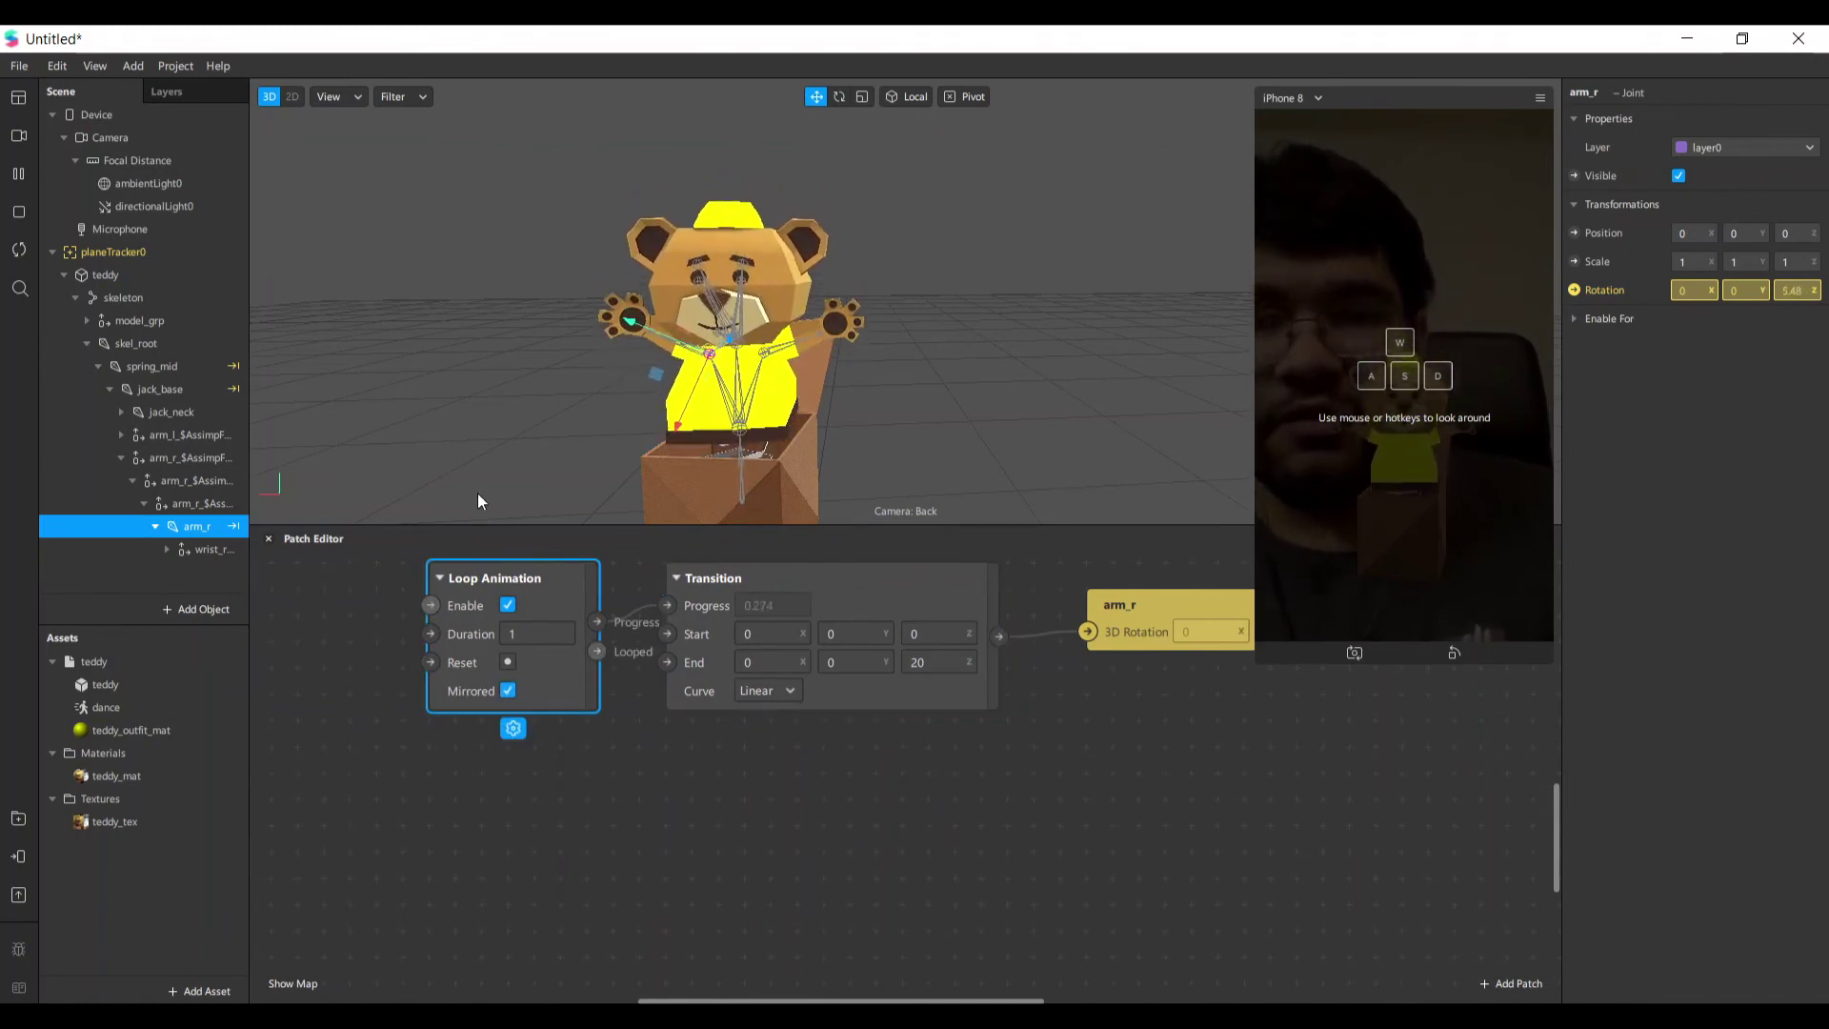
click(523, 636)
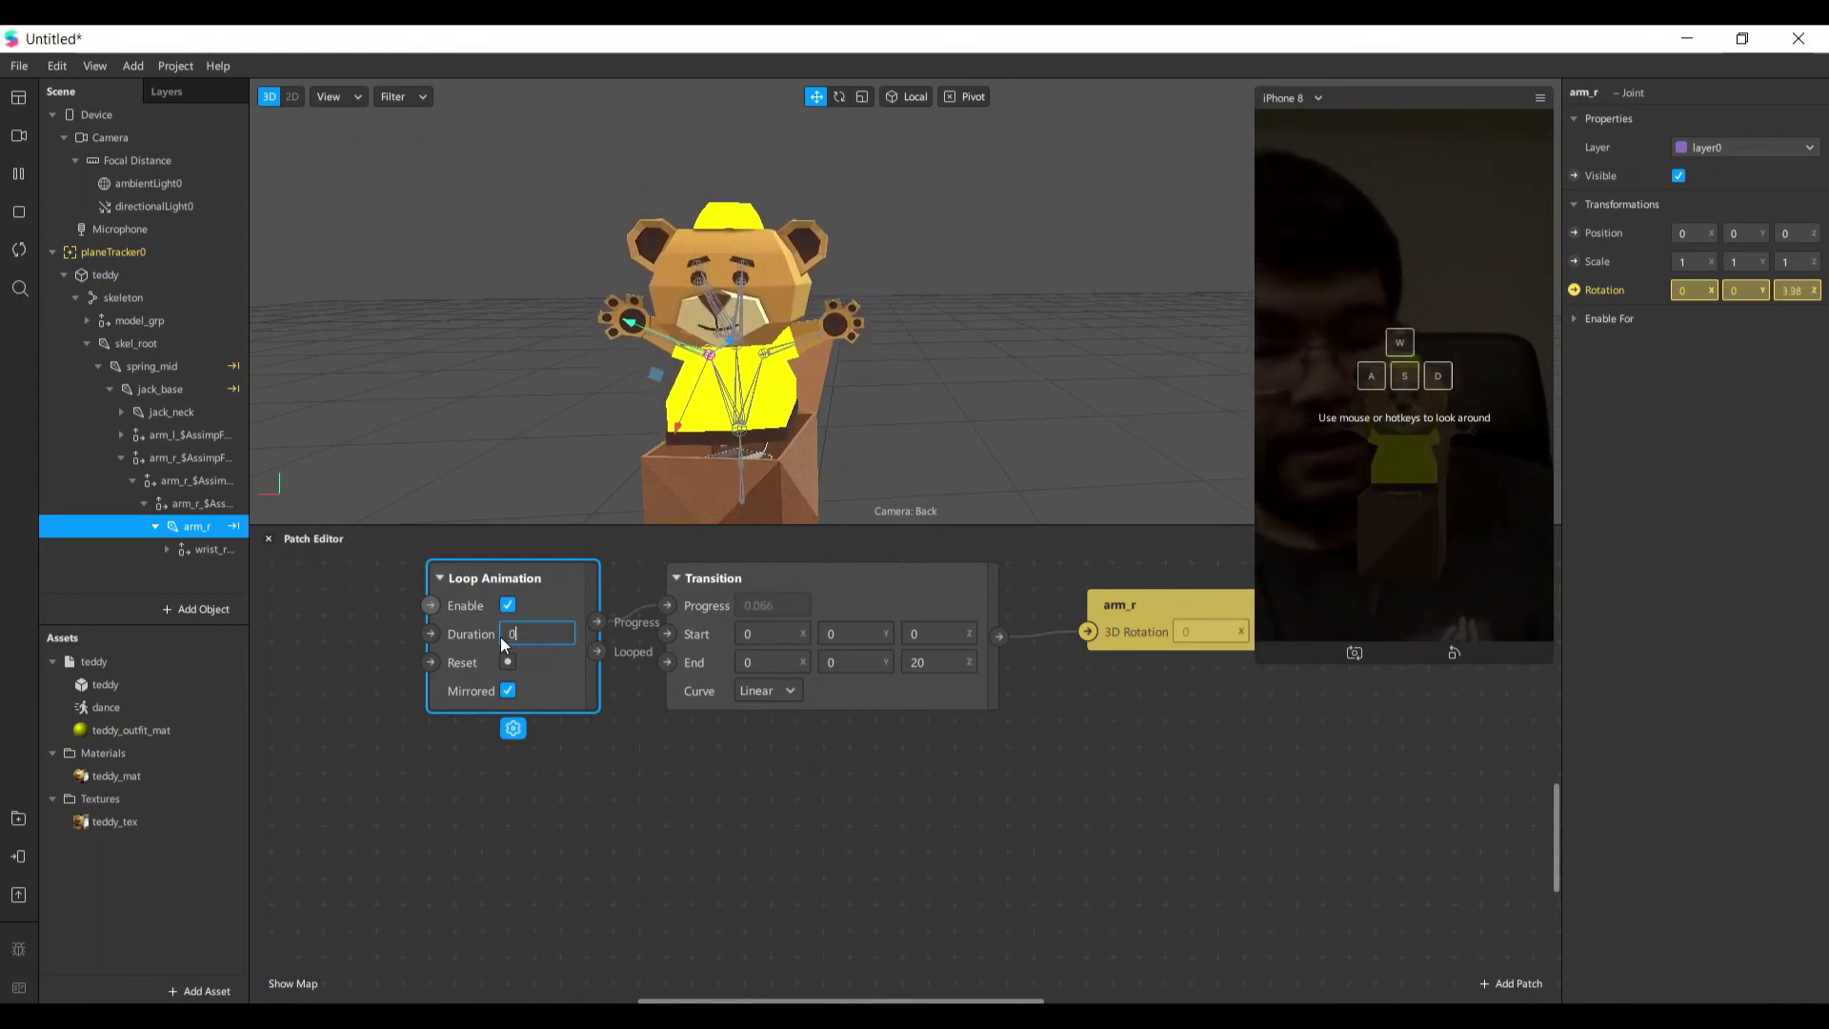
text(0.5)
key(Return)
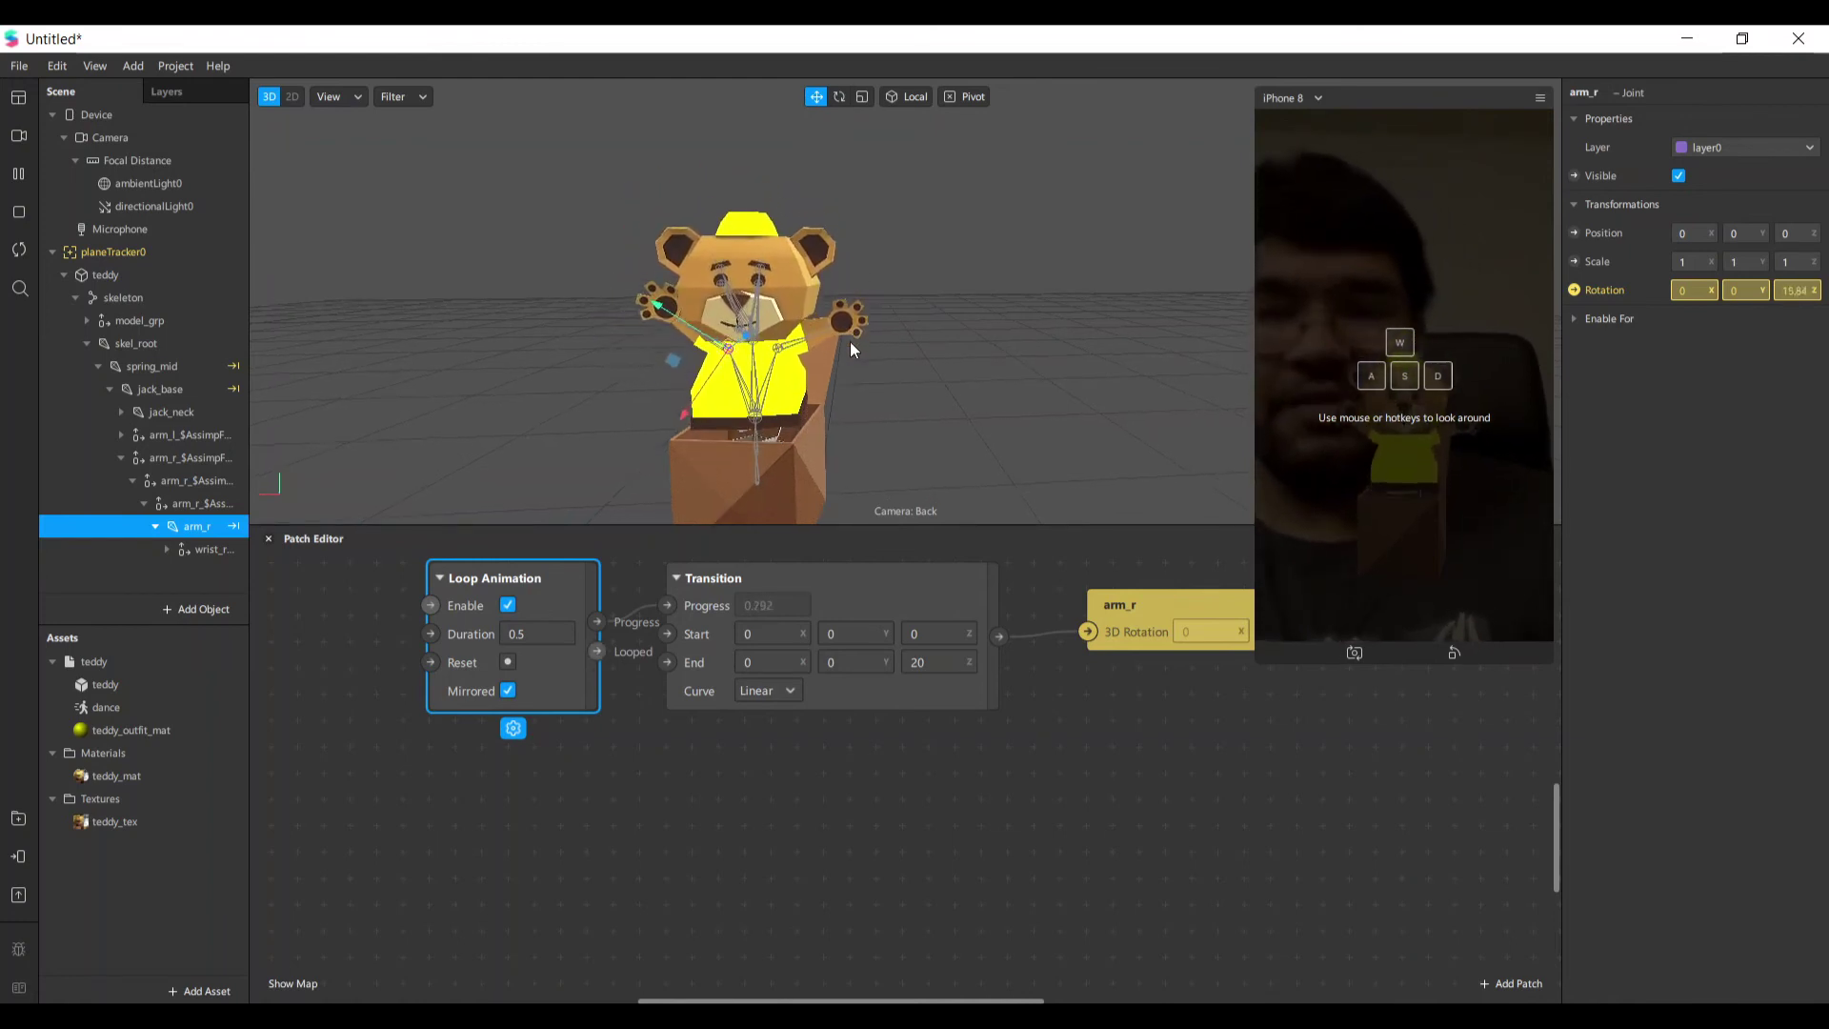
Select the jack_neck joint and add its 3D Rotation patch, placing it below the arm_r patch.
double_click(877, 273)
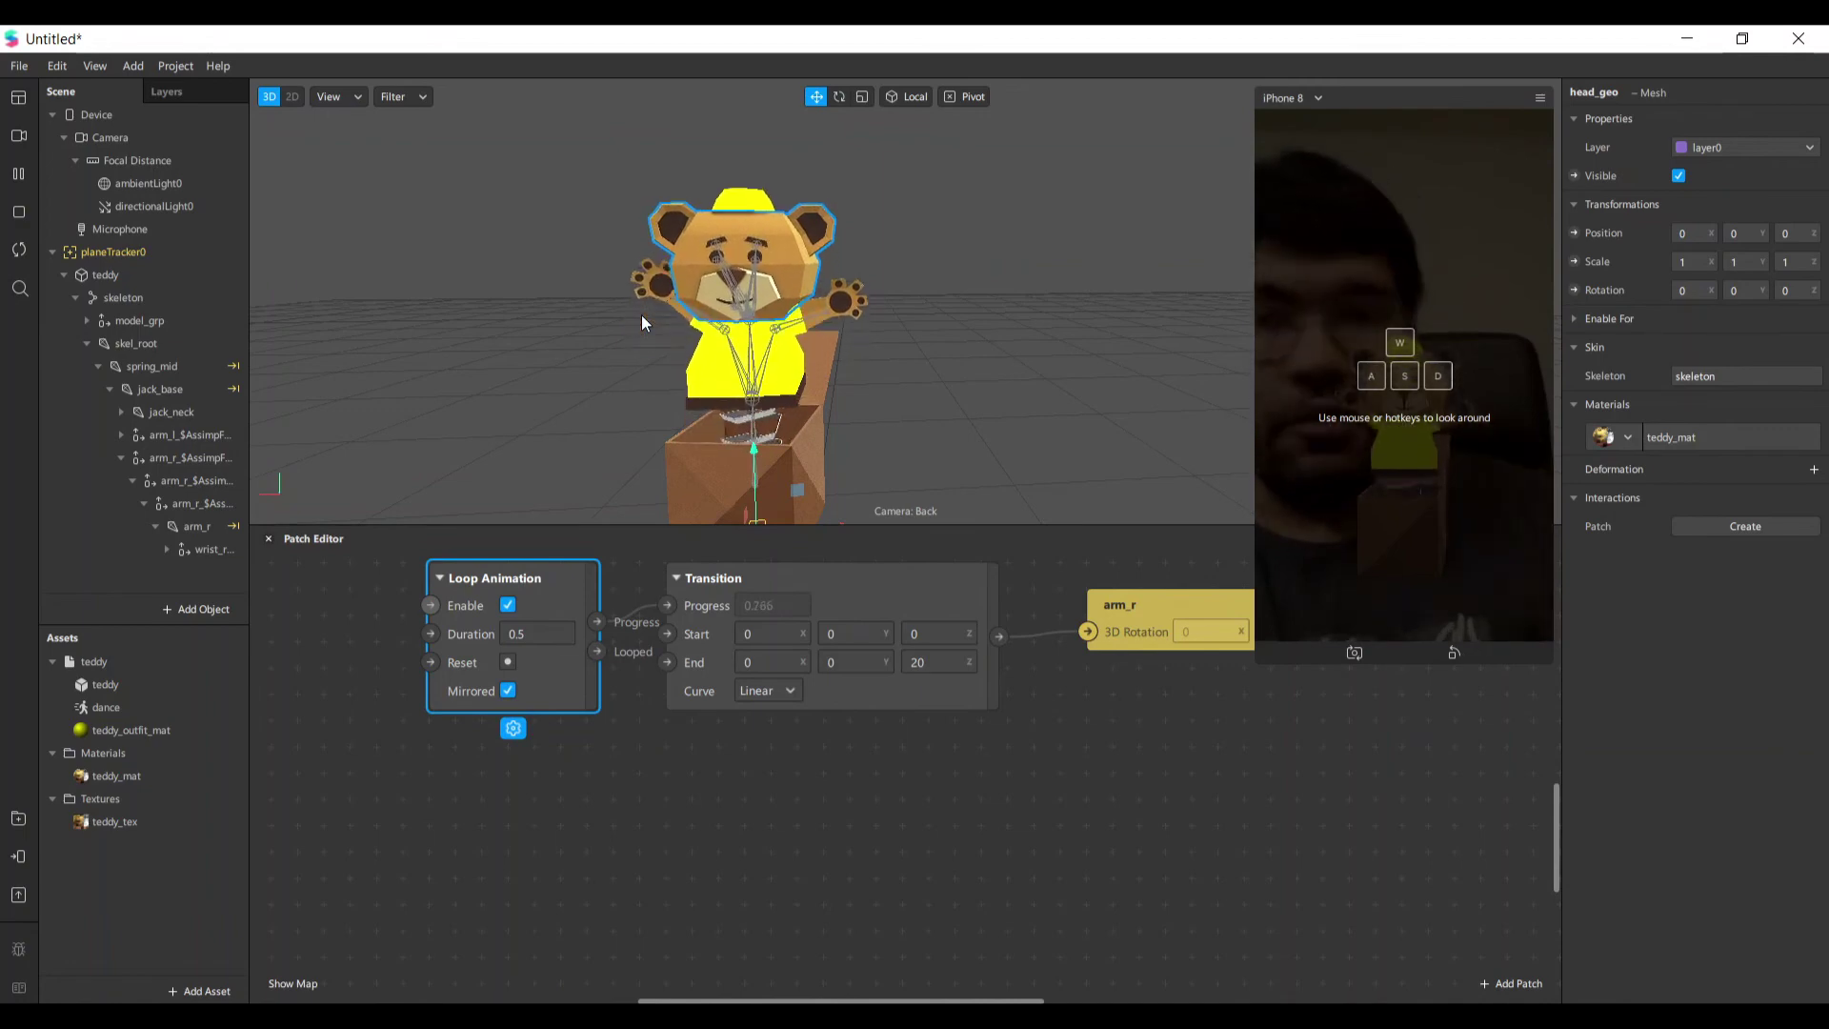
click(758, 347)
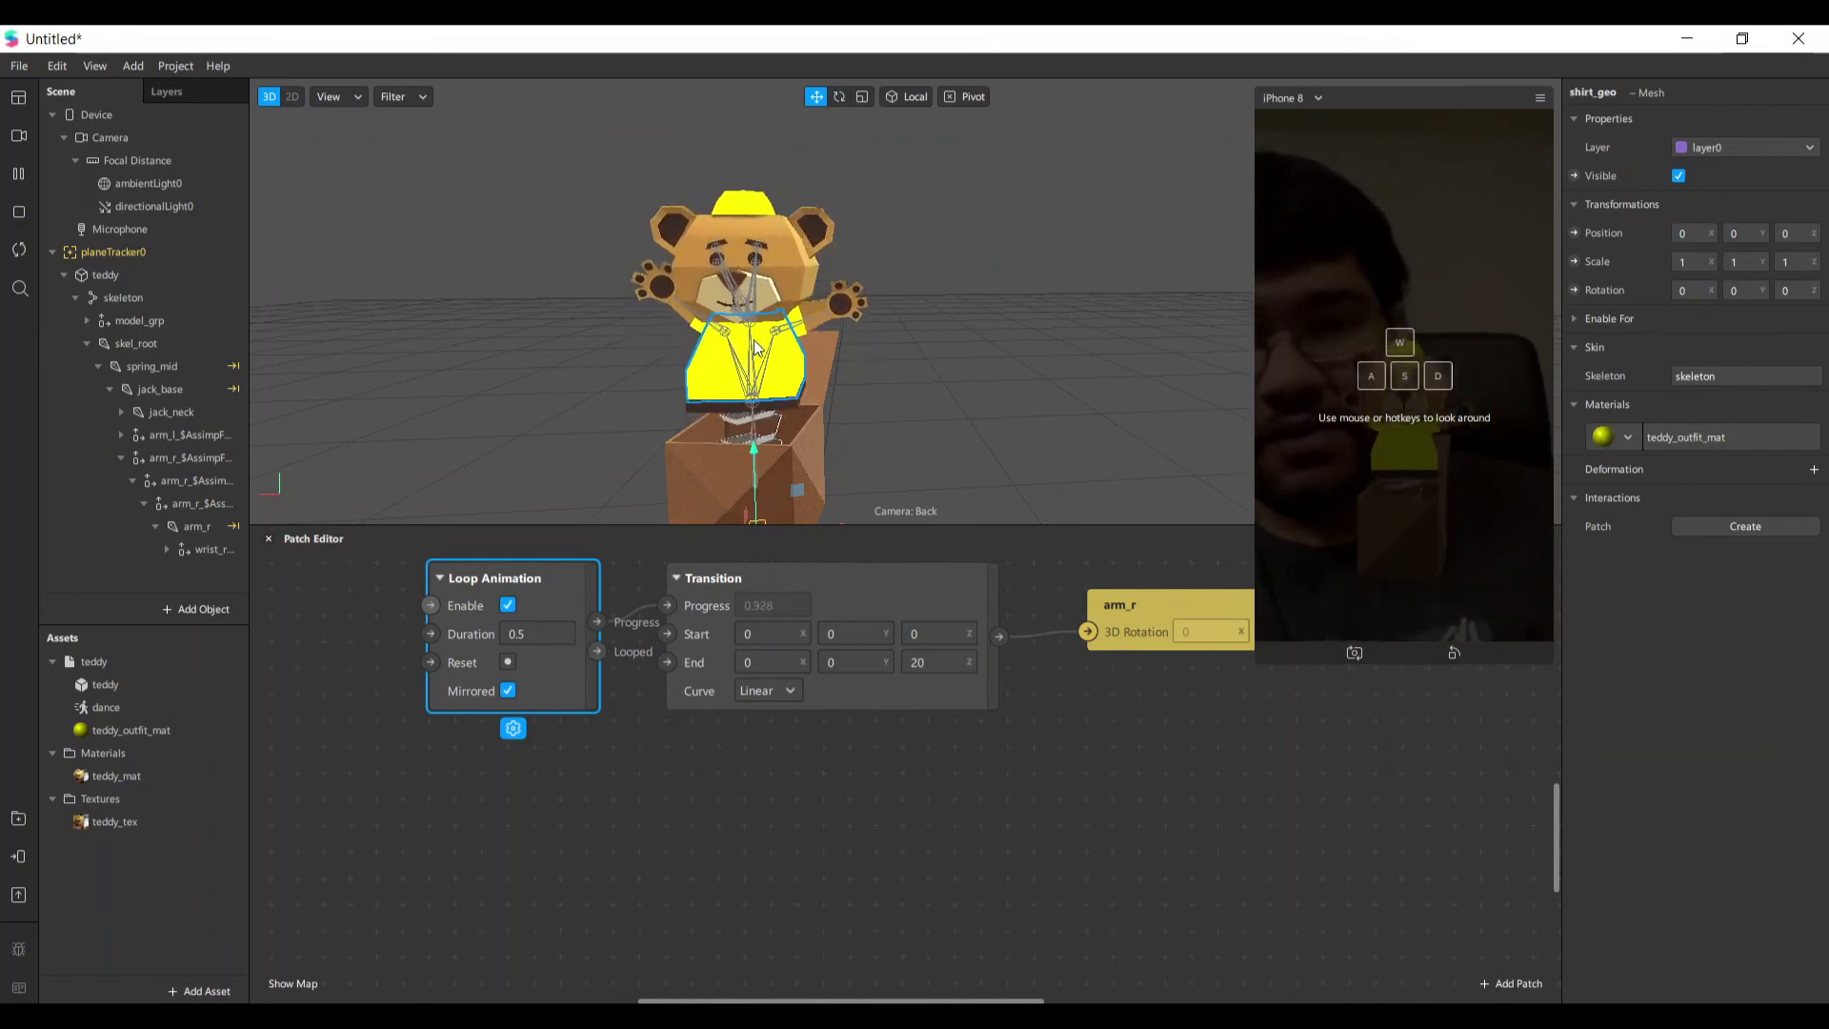
click(171, 411)
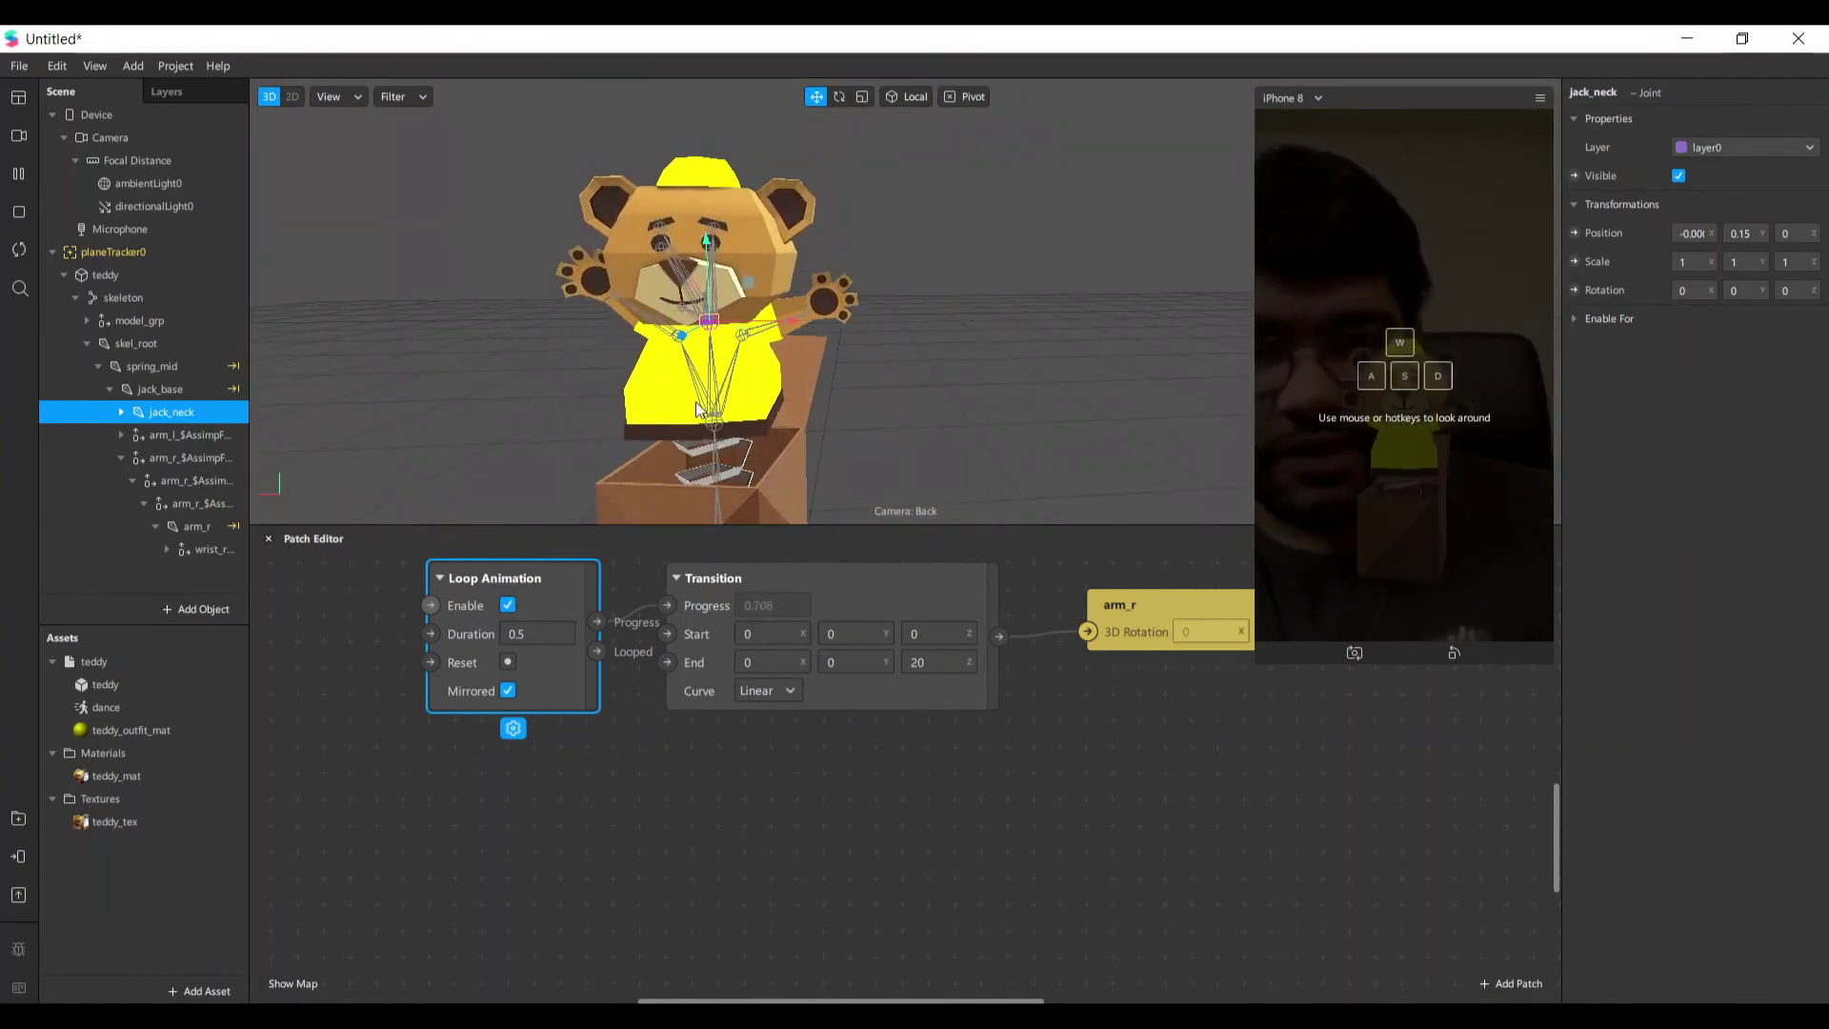
click(164, 368)
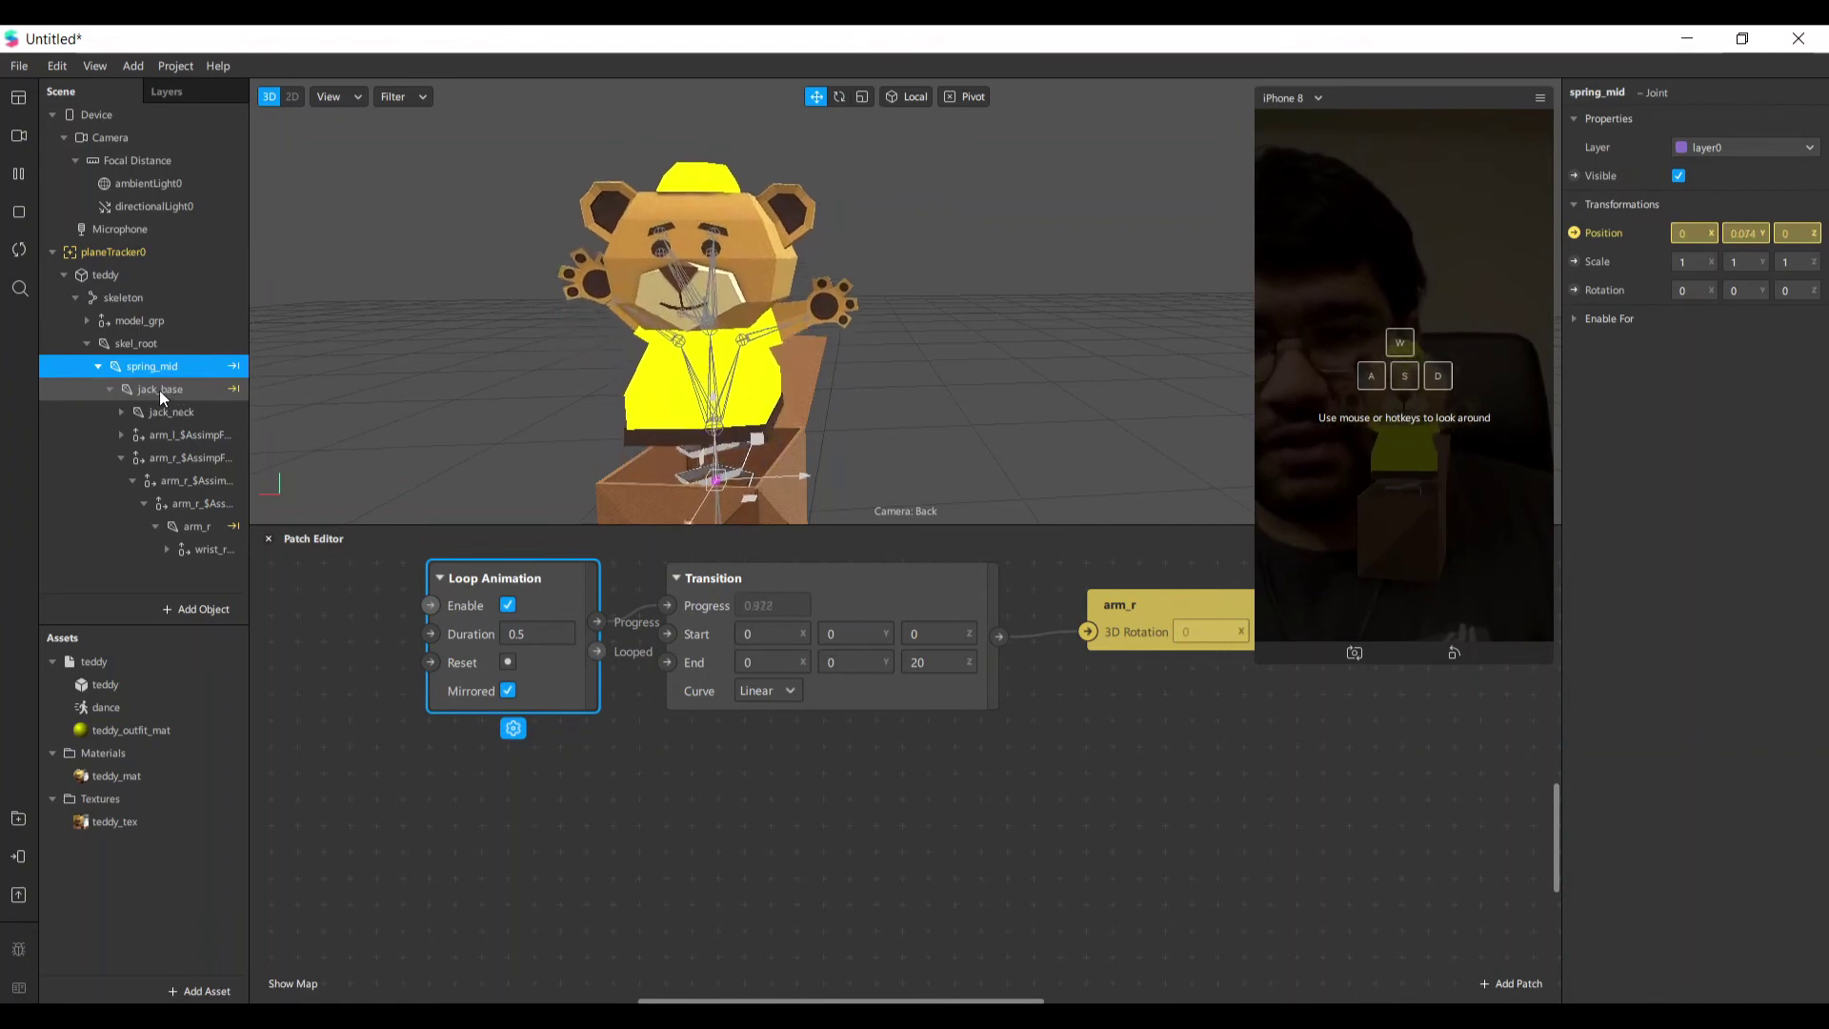
click(158, 390)
click(173, 417)
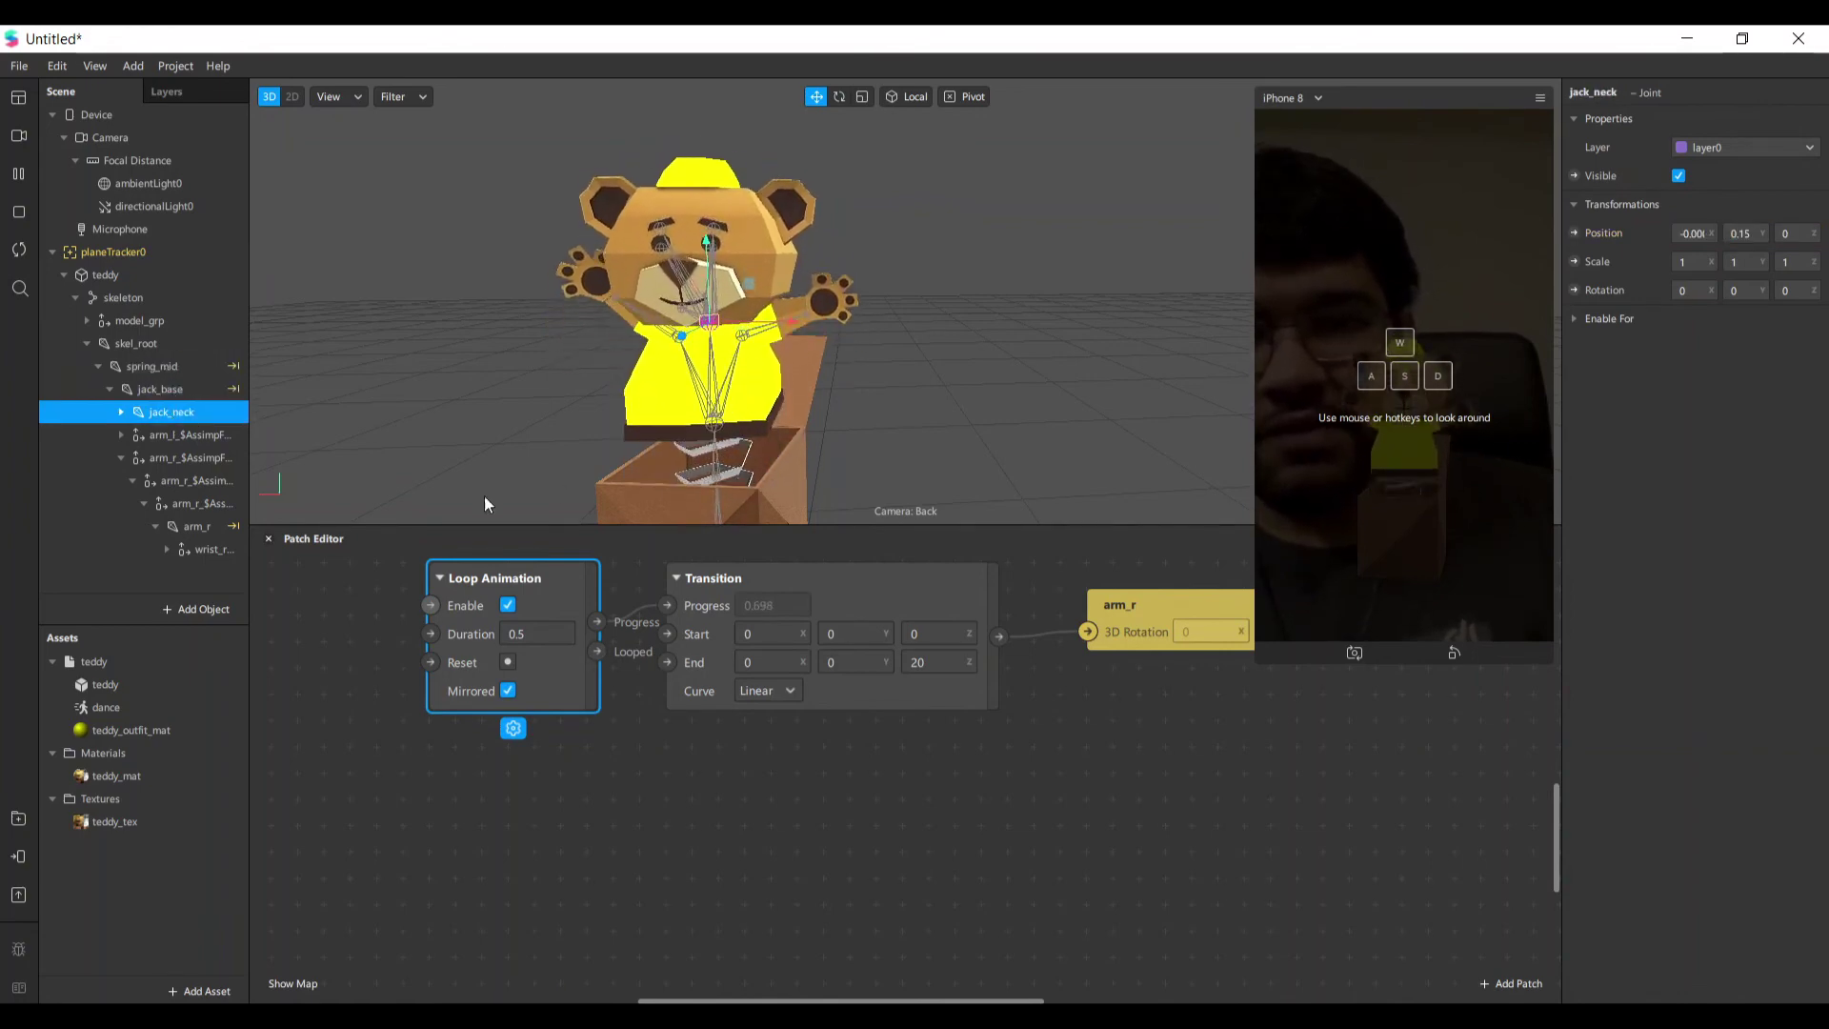
double_click(162, 411)
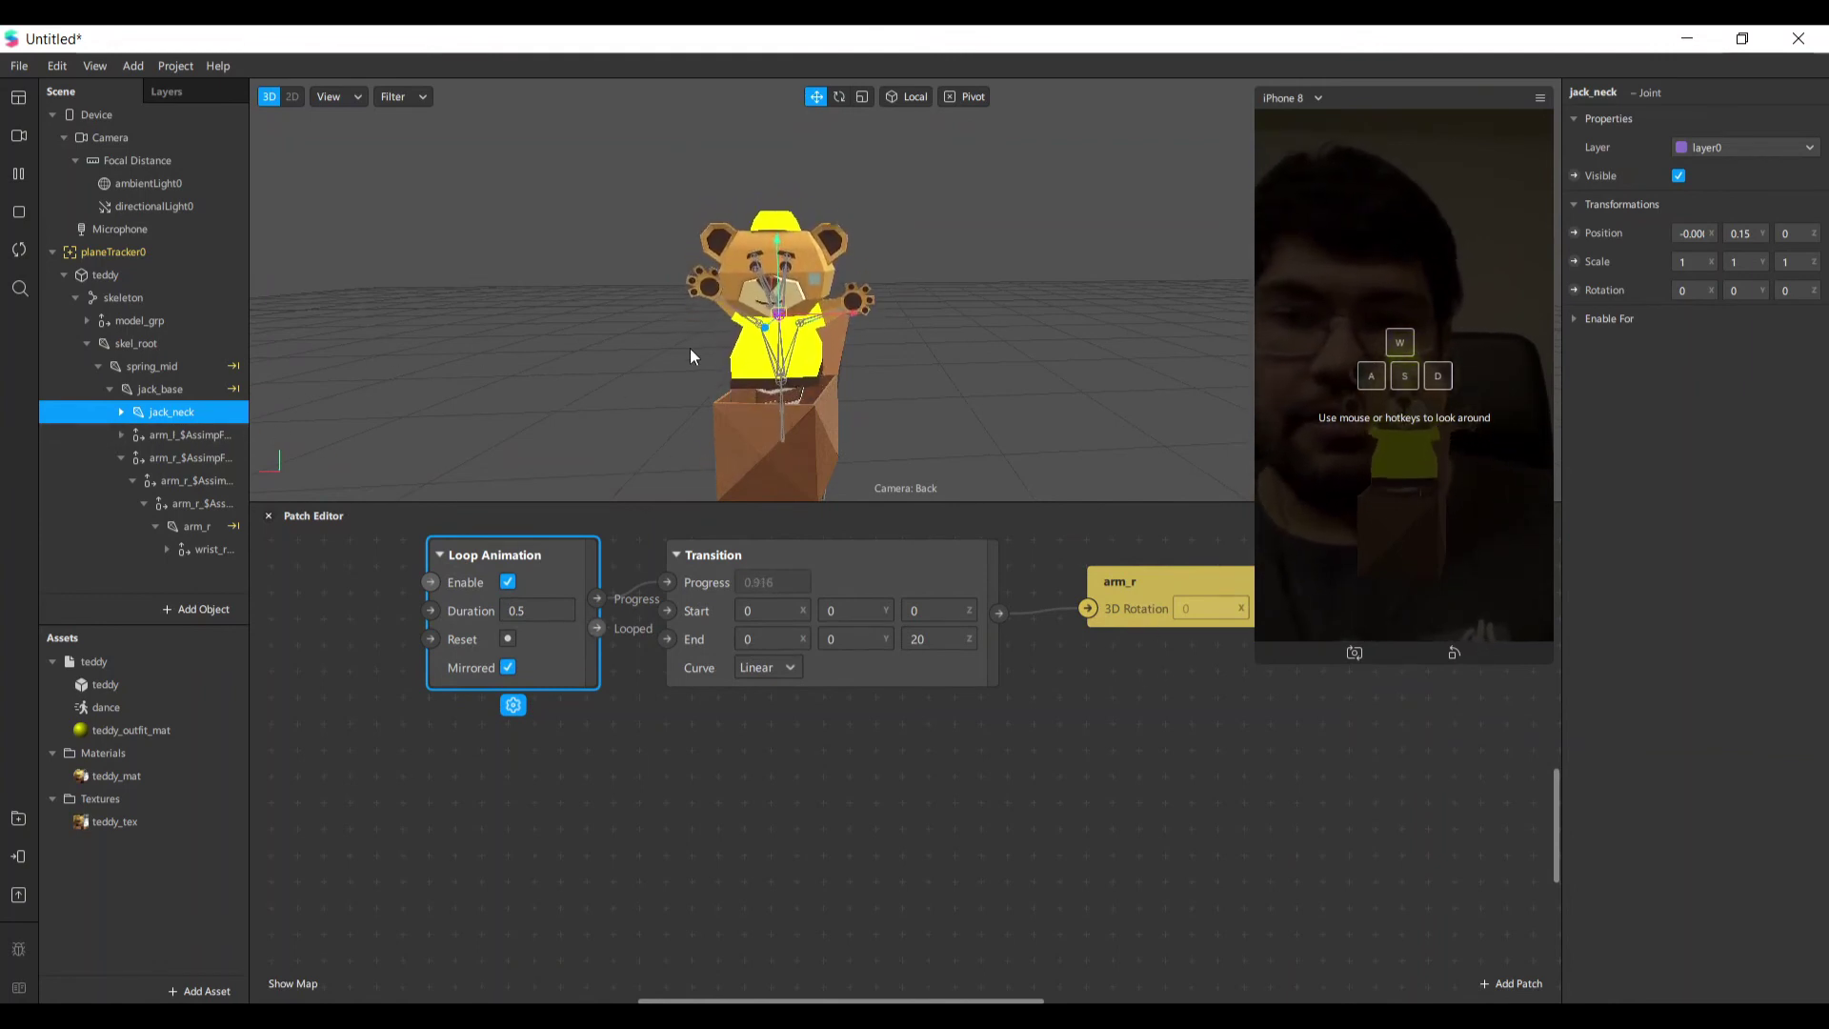
click(1575, 290)
drag(1043, 791, 1251, 839)
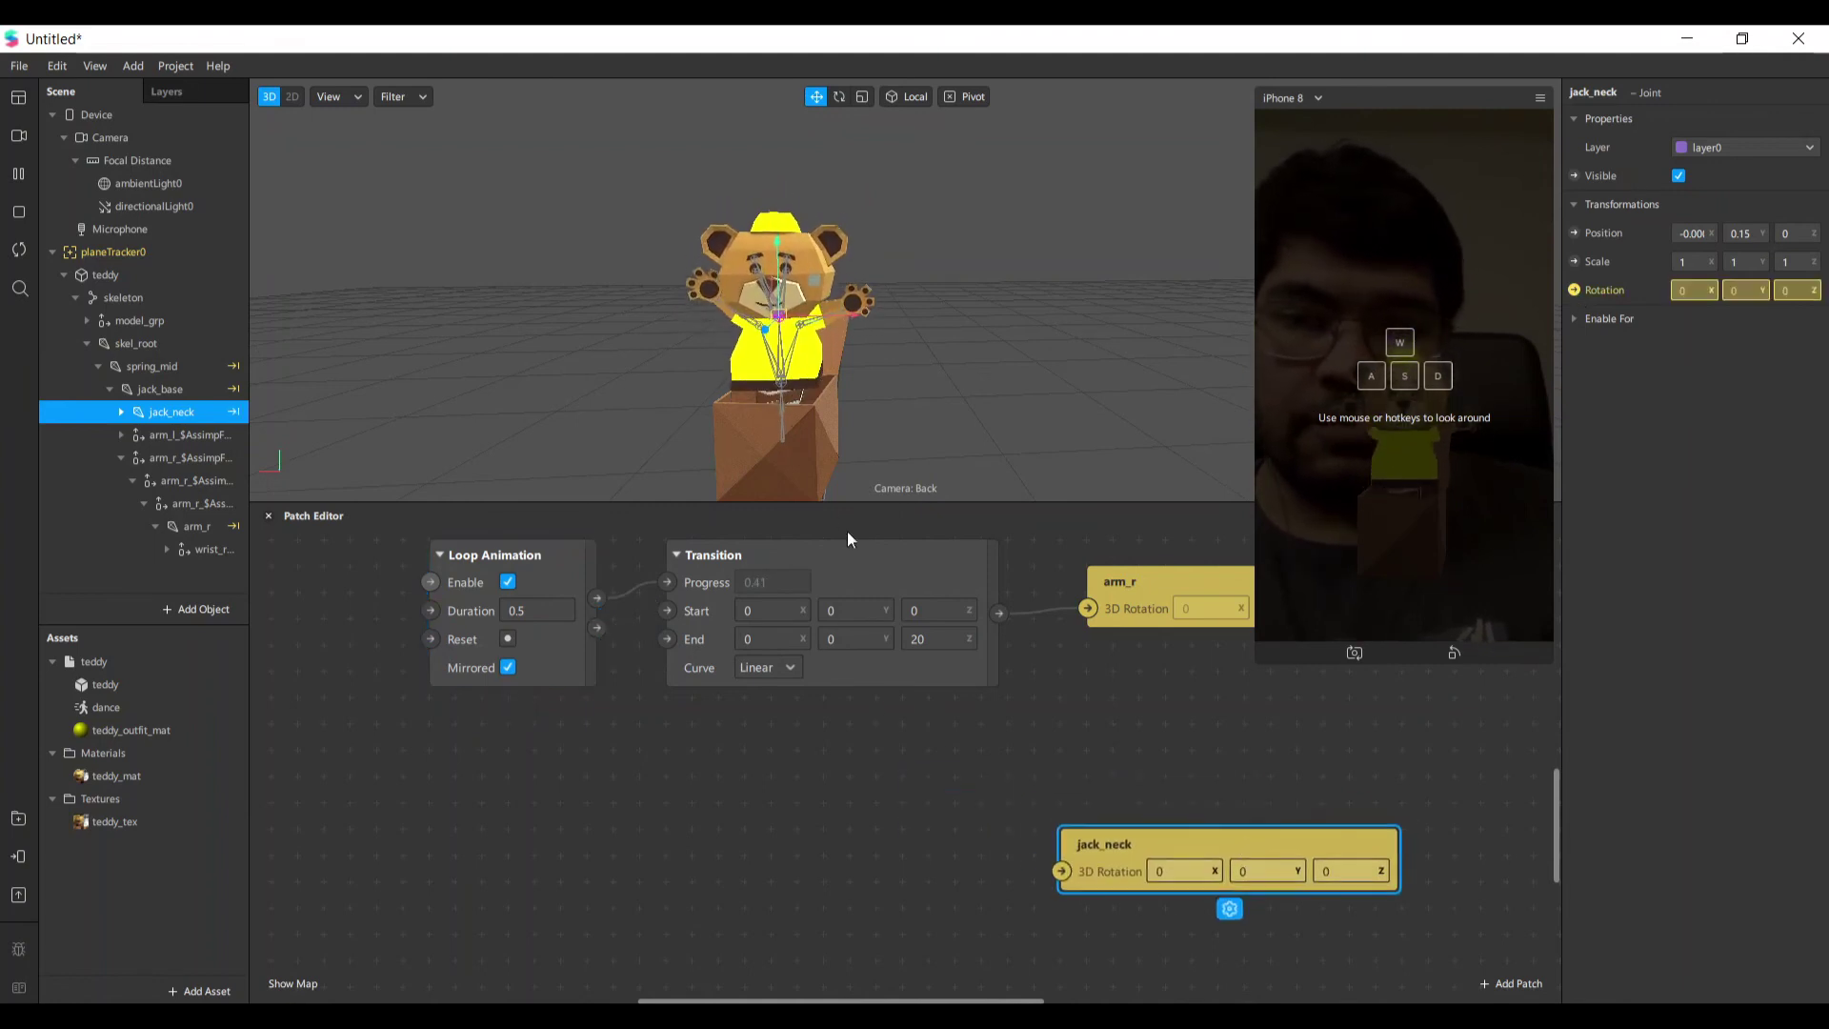
Add a Loop Animation patch and place it to the left of the jack_neck rotation patch.
scroll(844, 557, down, 3)
scroll(843, 568, up, 3)
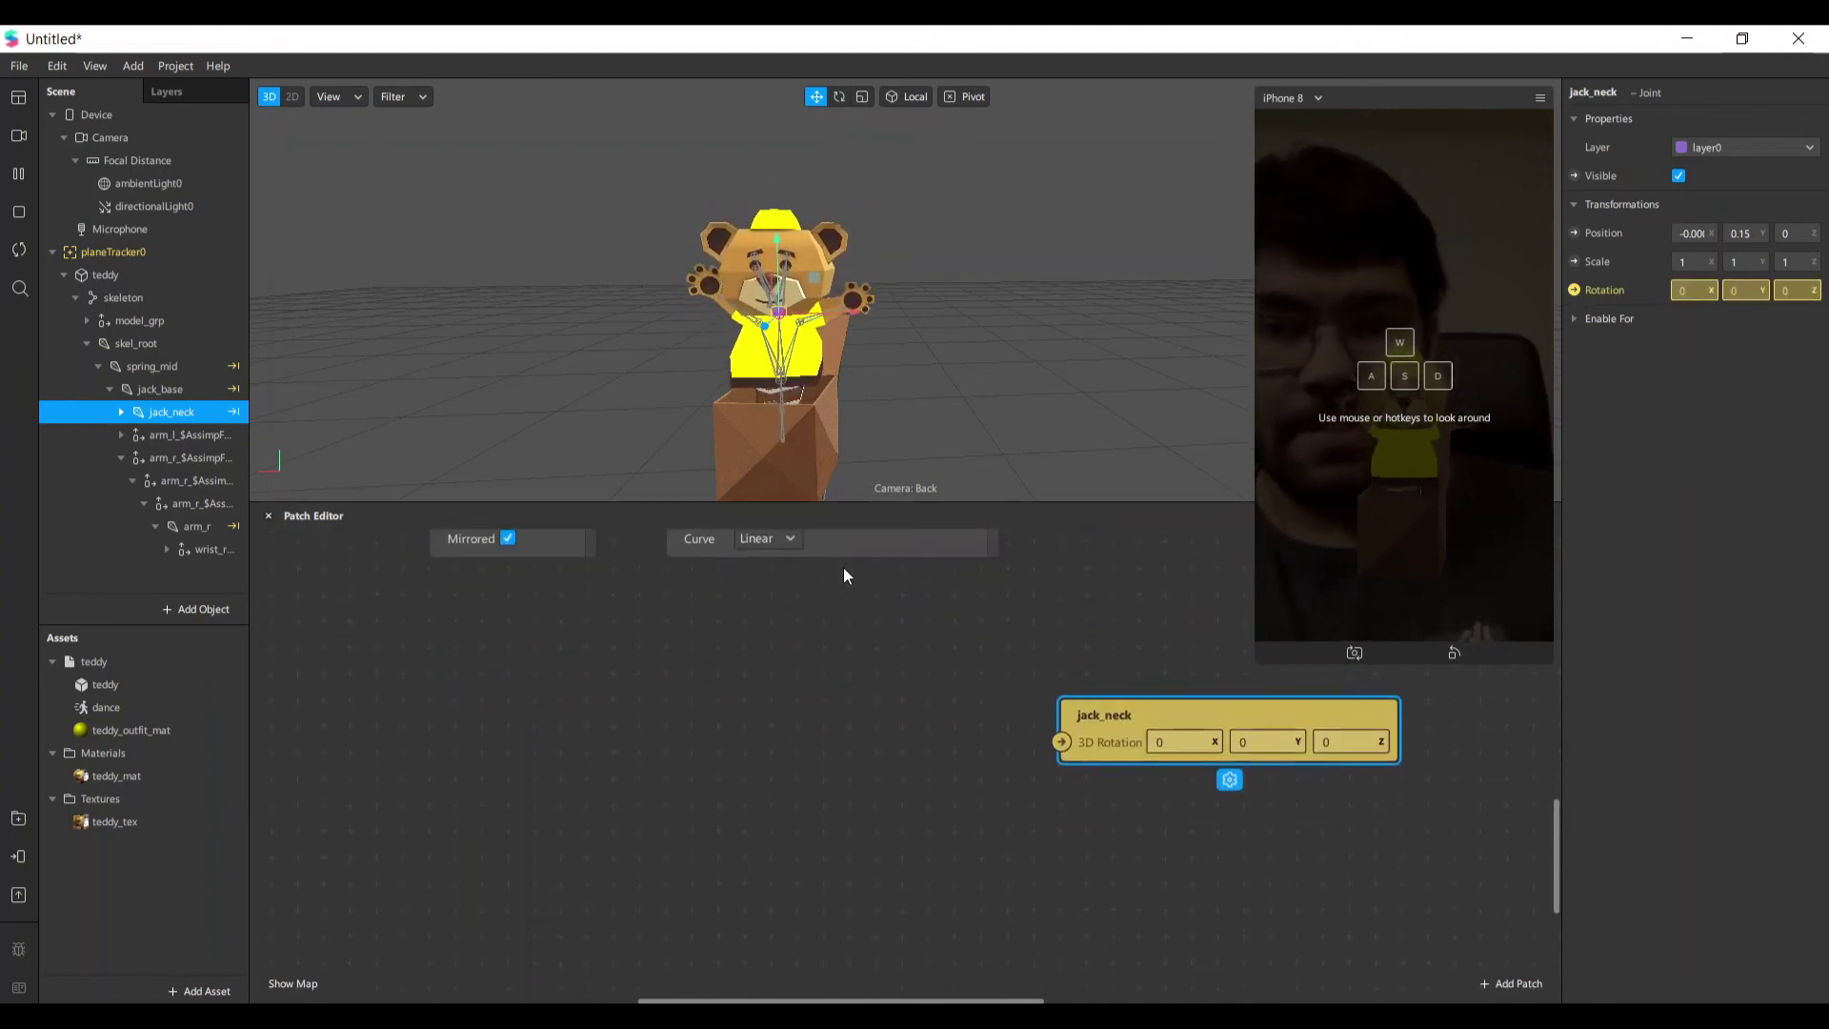
click(1495, 981)
text(lopp)
key(BackSpace)
key(BackSpace)
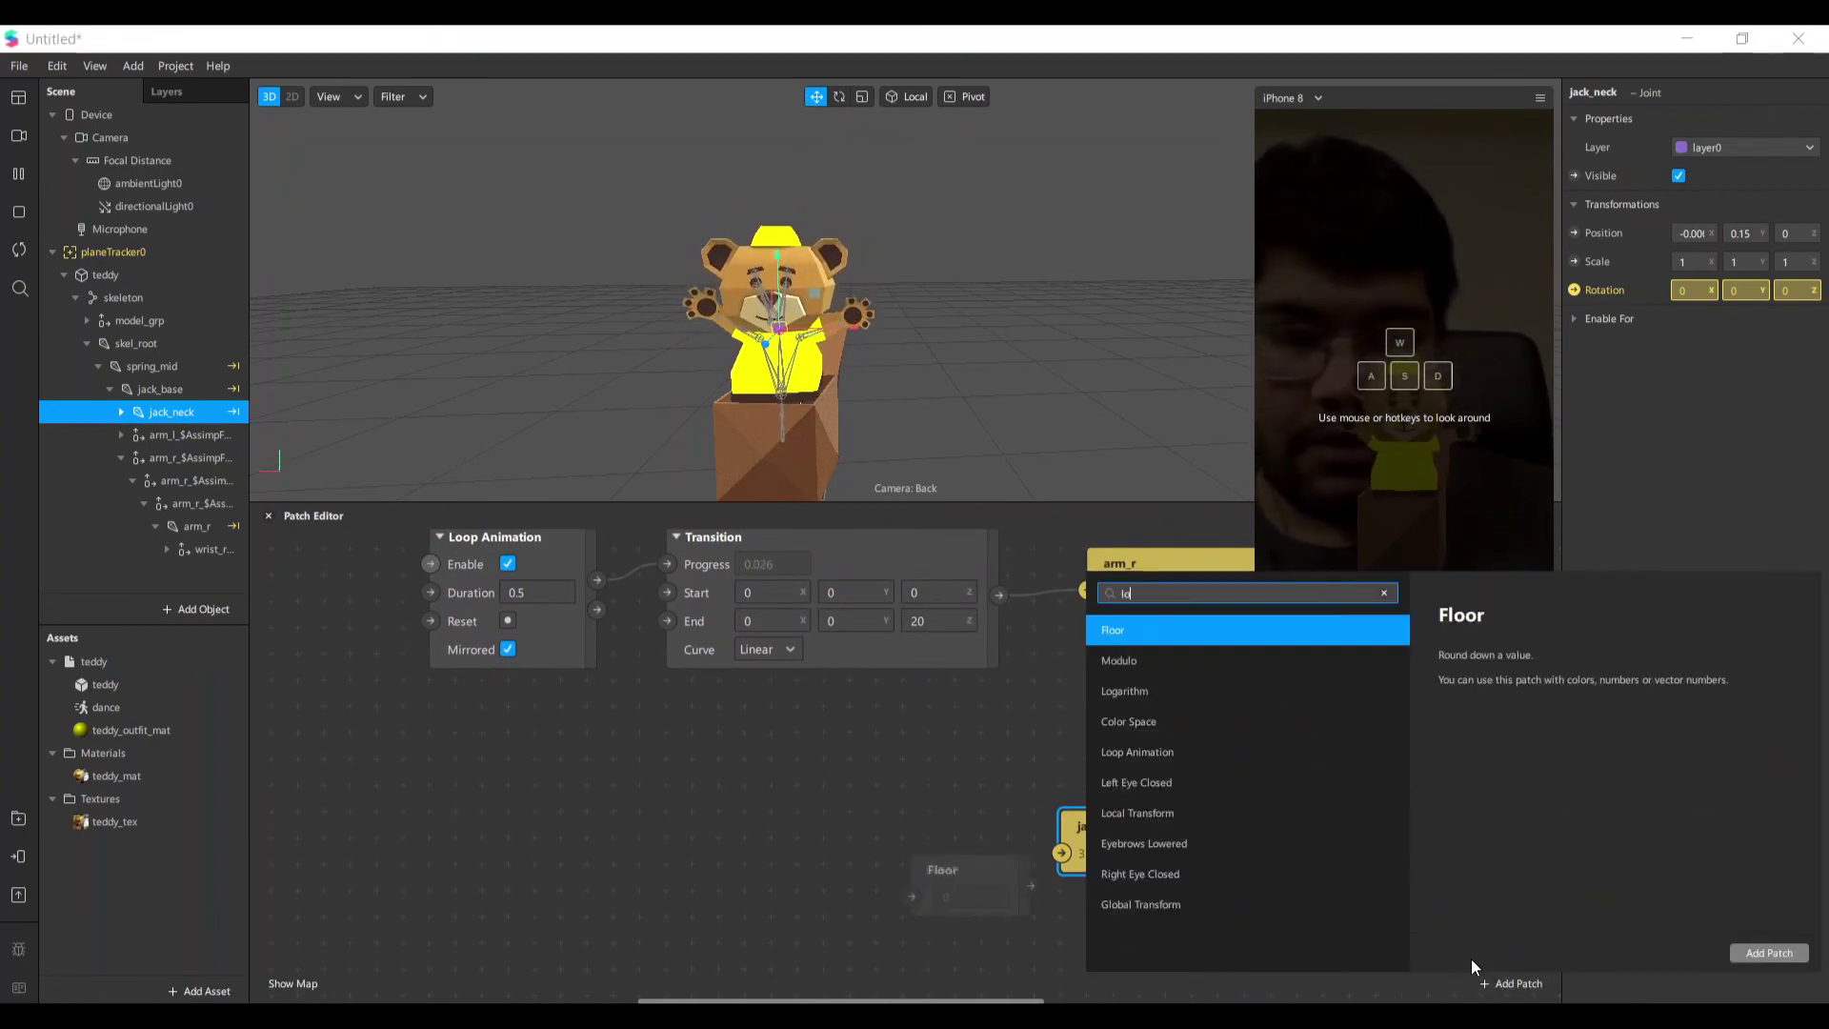
text(op)
key(Return)
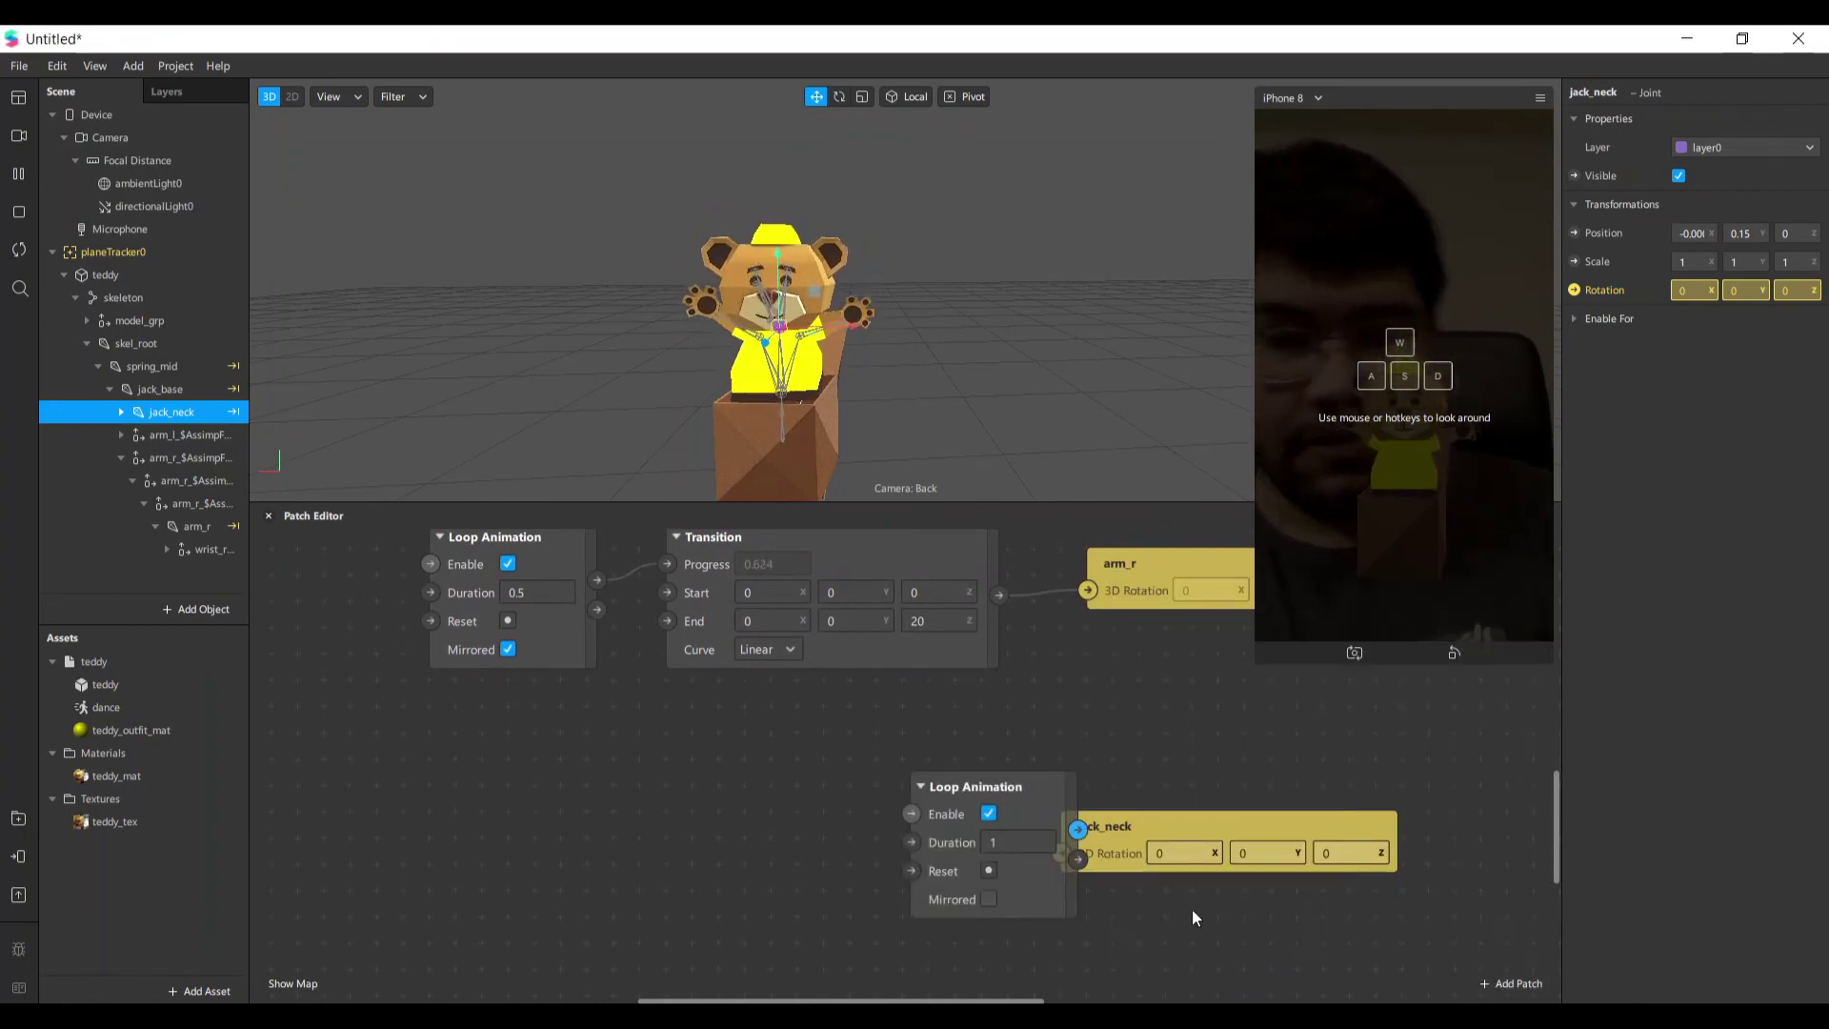
drag(1040, 813, 787, 795)
Add a Transition patch driven by the new Loop Animation's Progress and line it up between that patch and jack_neck.
text(transi)
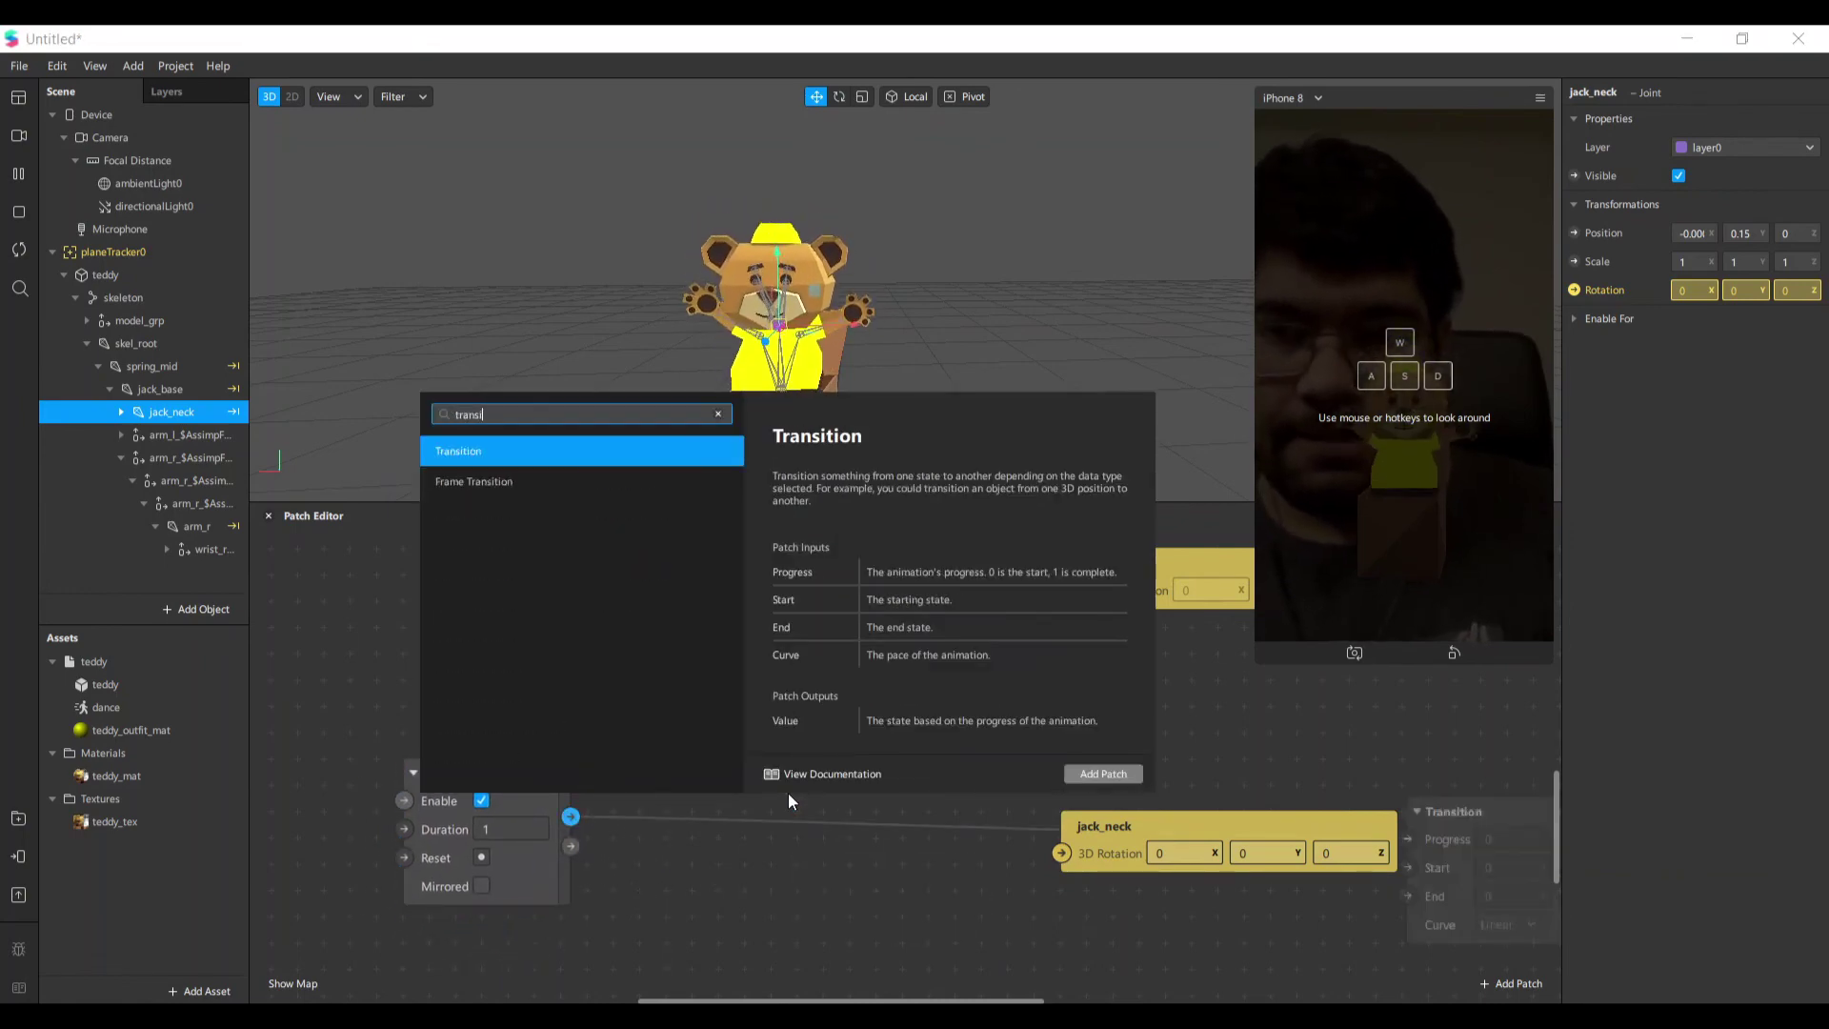
key(Return)
drag(1500, 814, 762, 760)
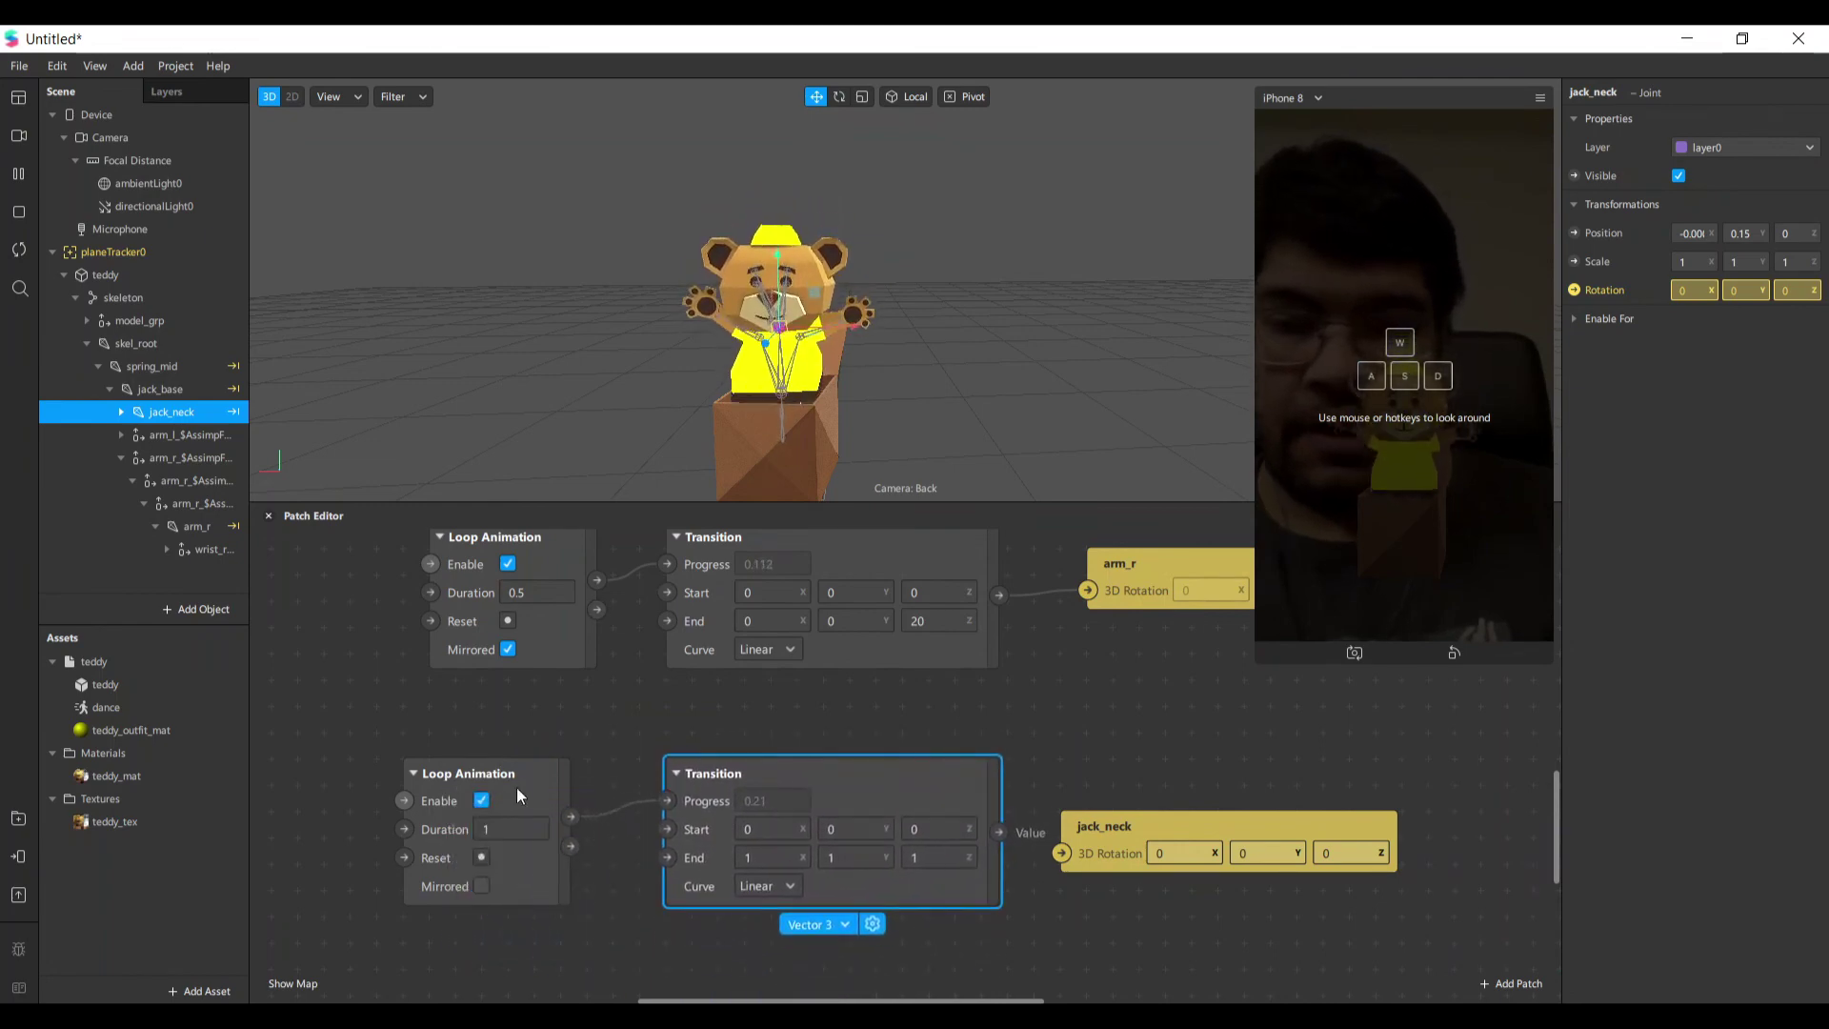
click(522, 768)
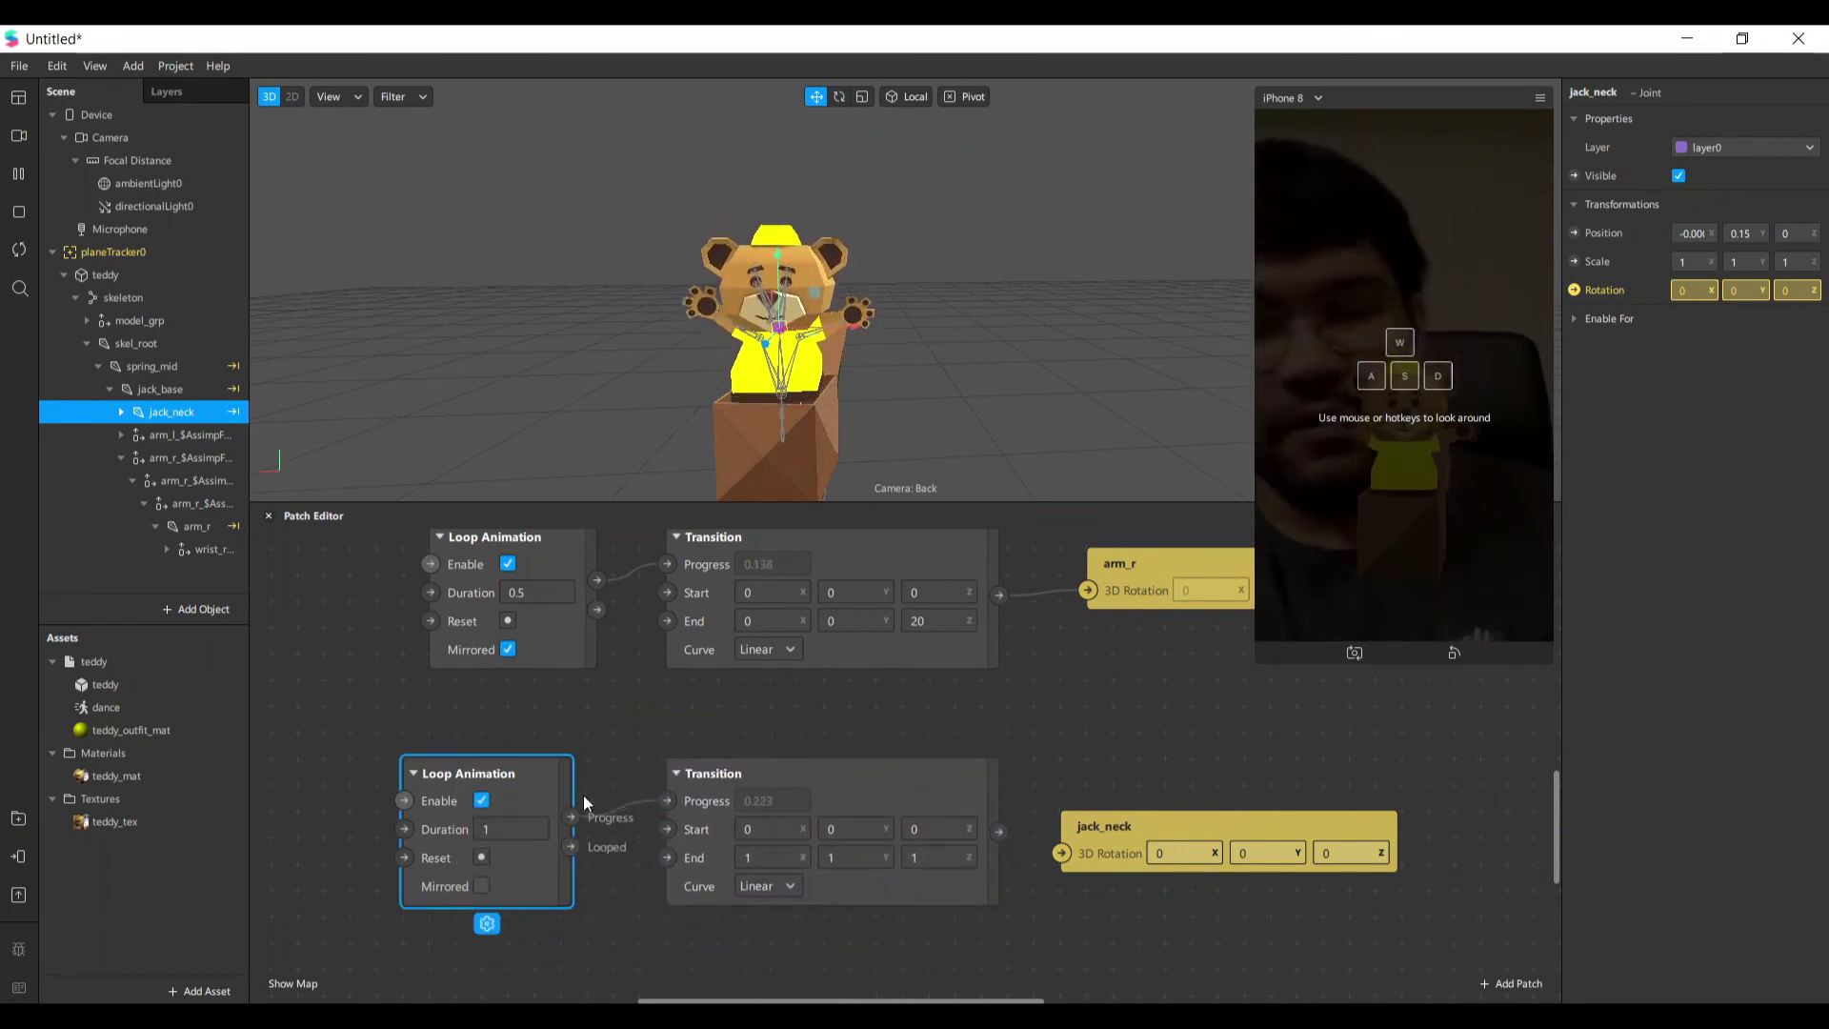
drag(869, 803, 838, 803)
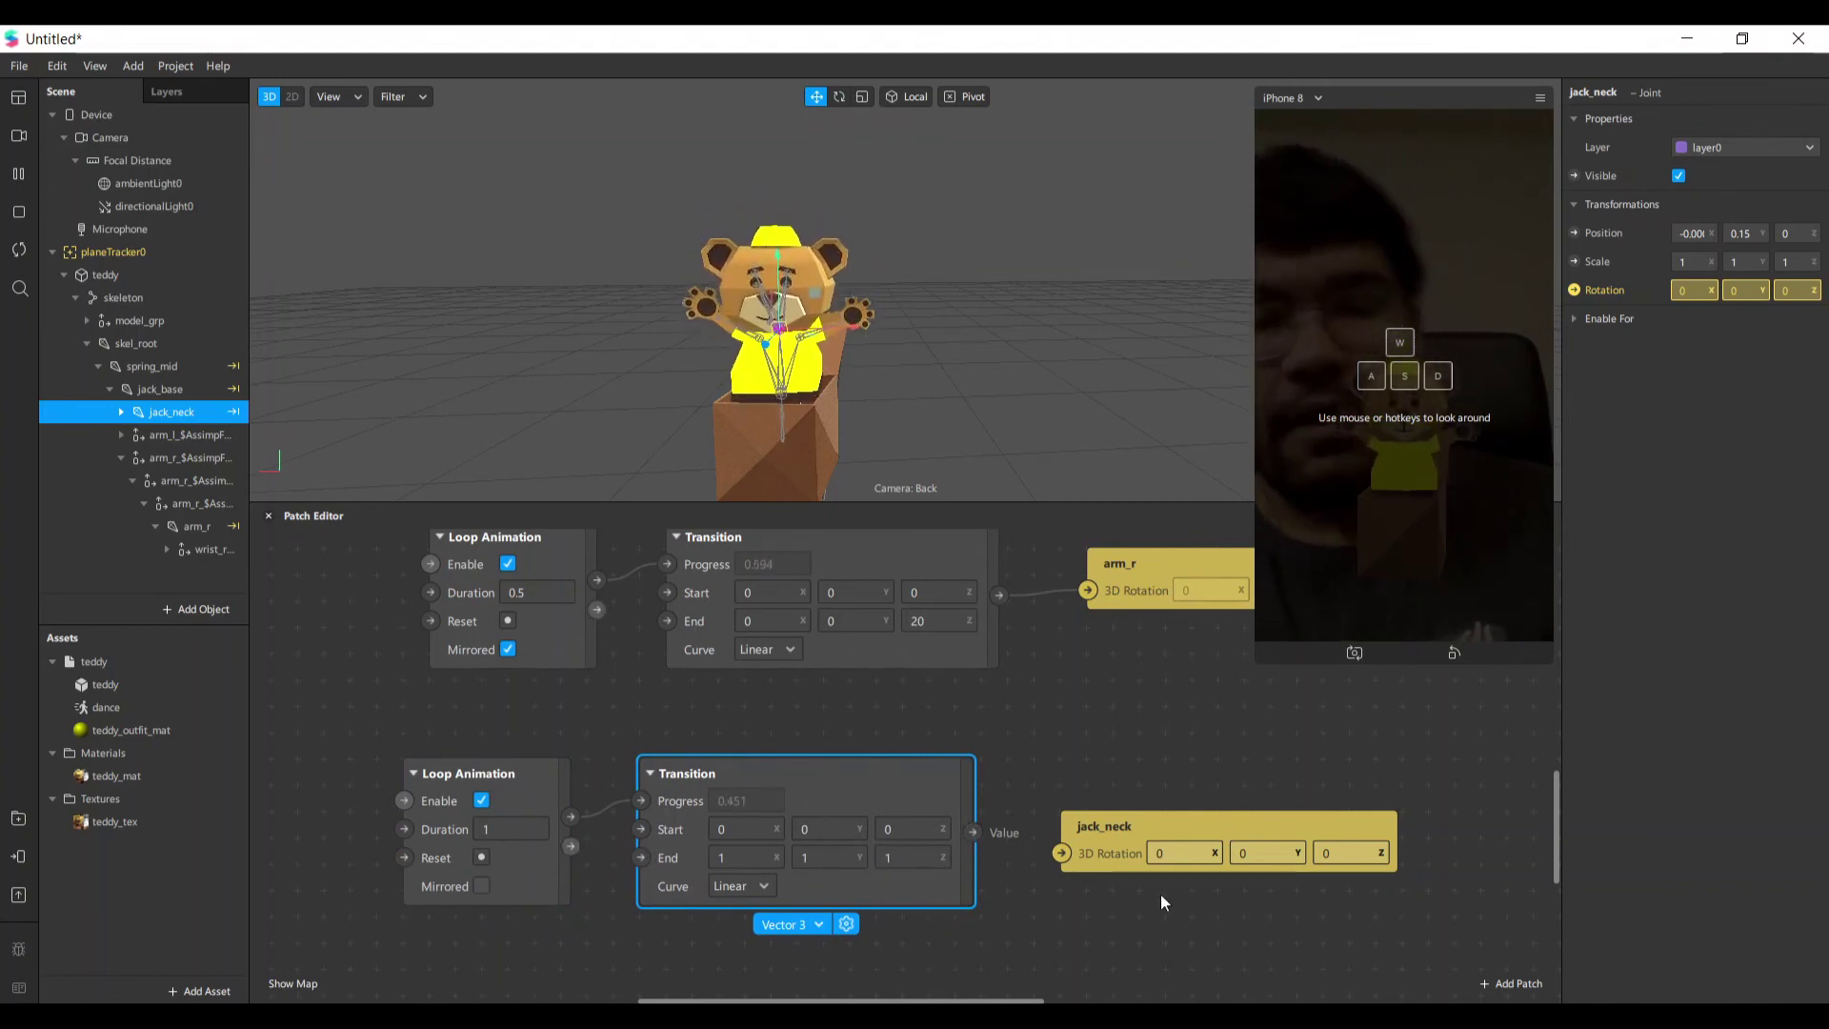
mouse_move(1134, 839)
mouse_down()
mouse_move(1146, 757)
mouse_move(1136, 815)
mouse_up()
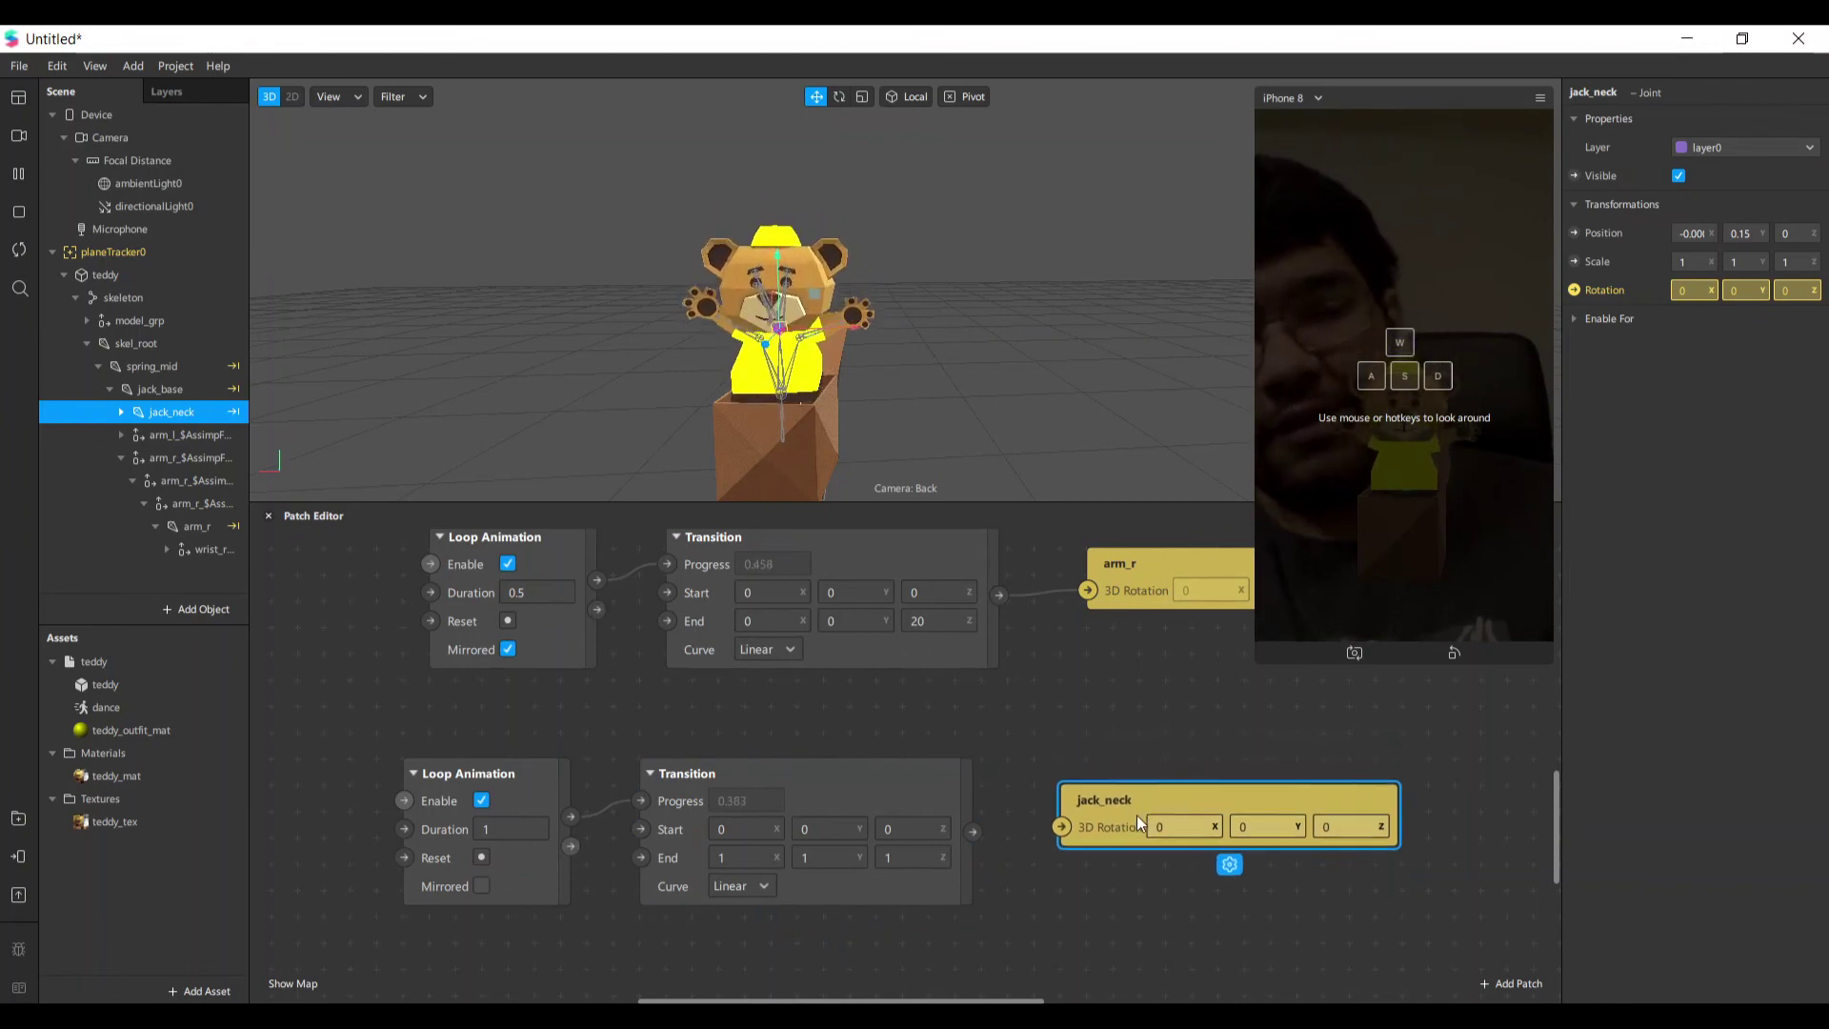
Connect the new Transition's Value output to the jack_neck patch's 3D Rotation input.
scroll(877, 780, up, 4)
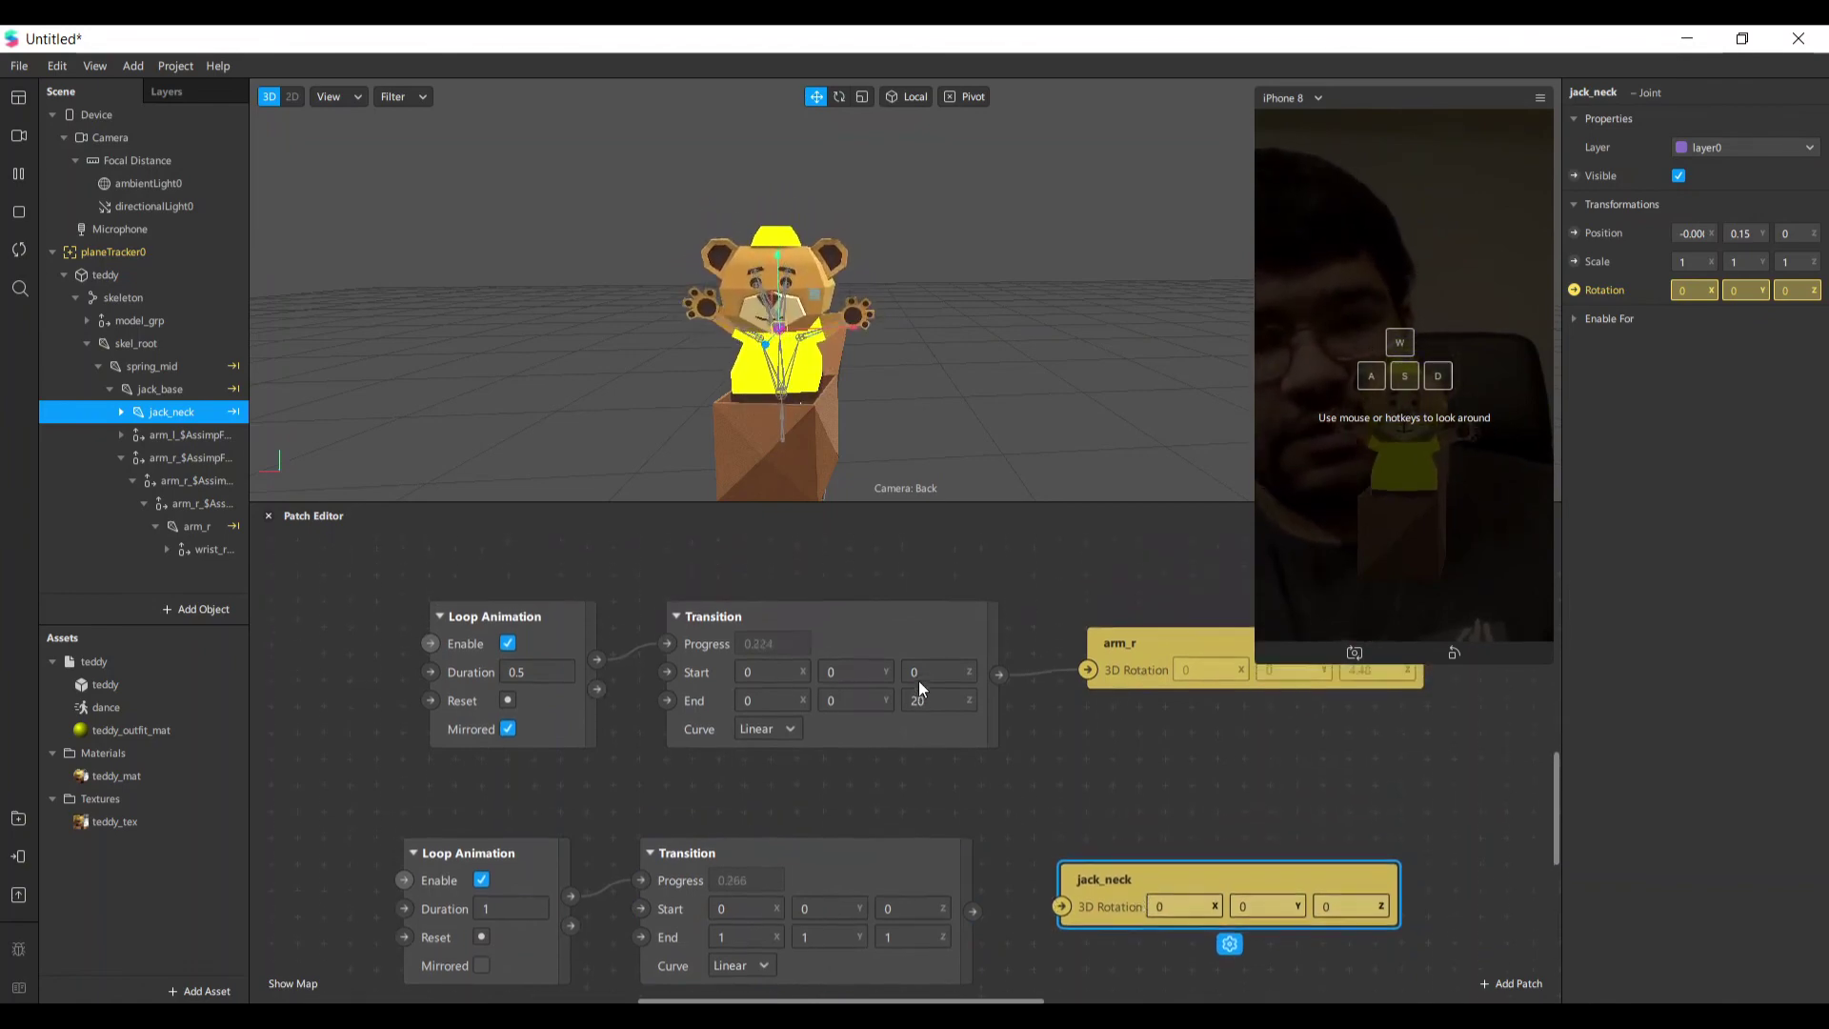
scroll(1003, 785, down, 1)
scroll(999, 796, down, 5)
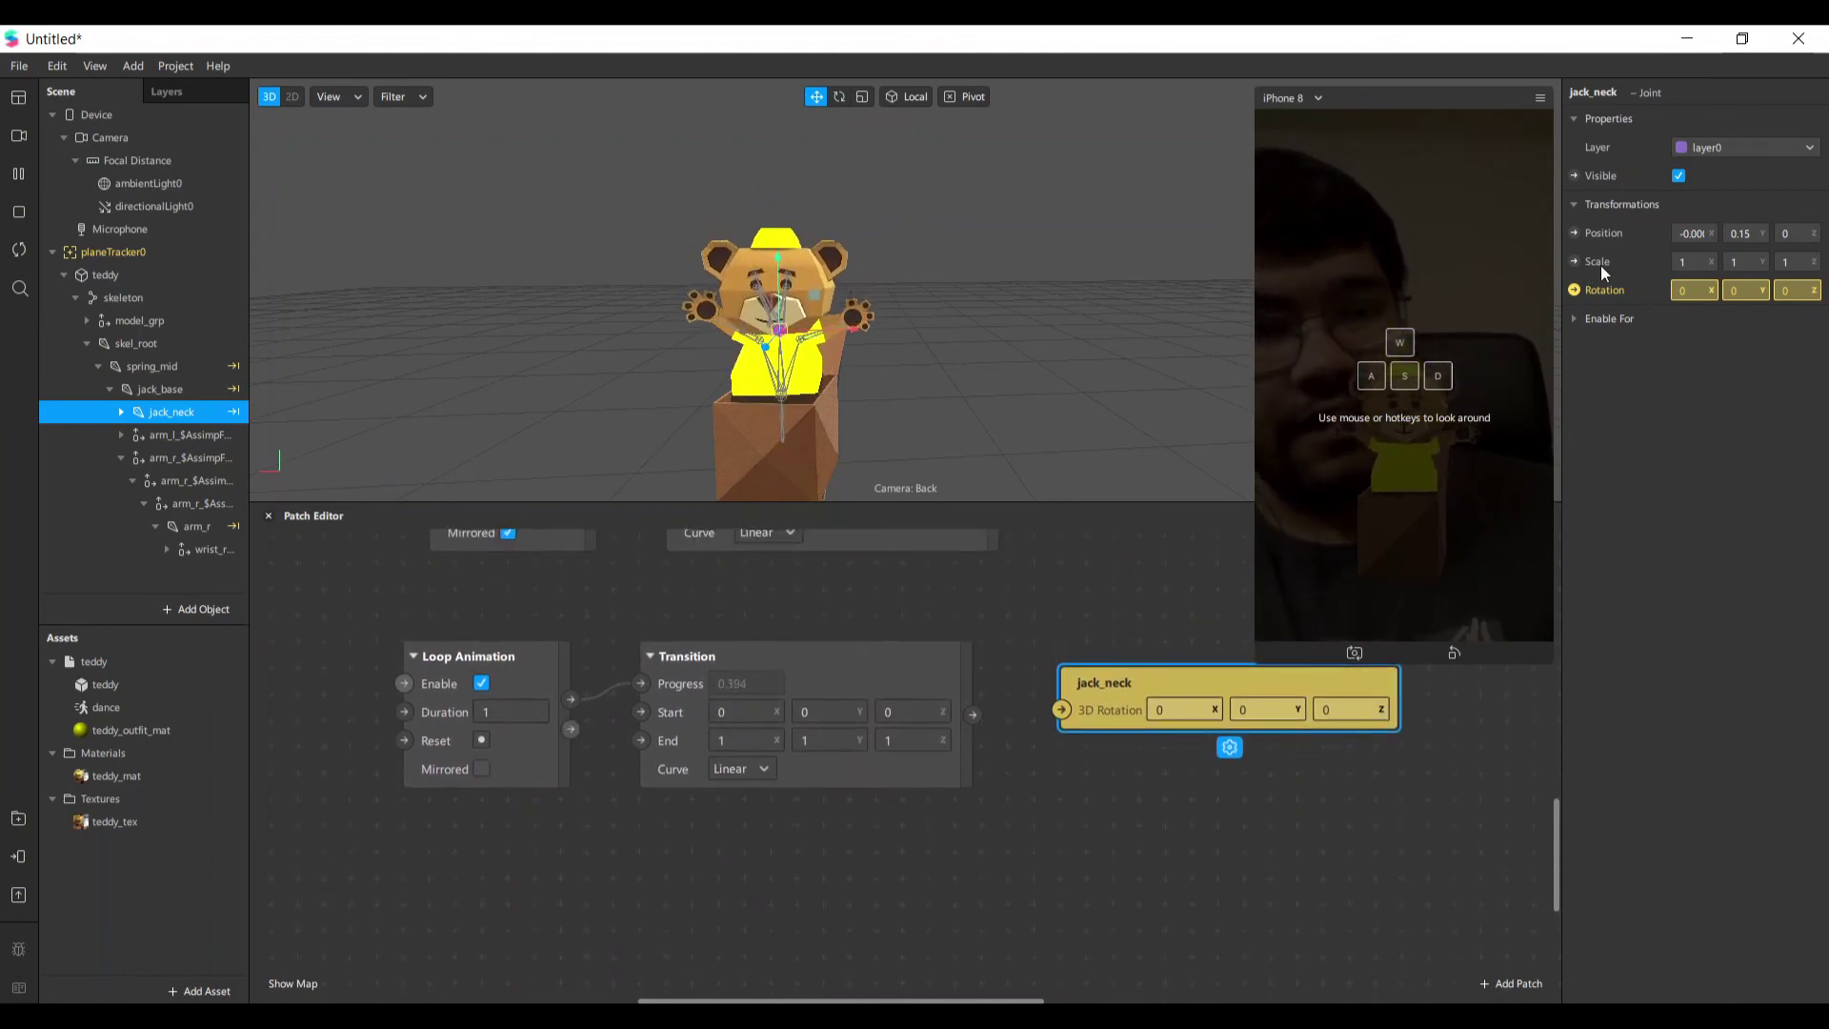
scroll(1225, 842, up, 1)
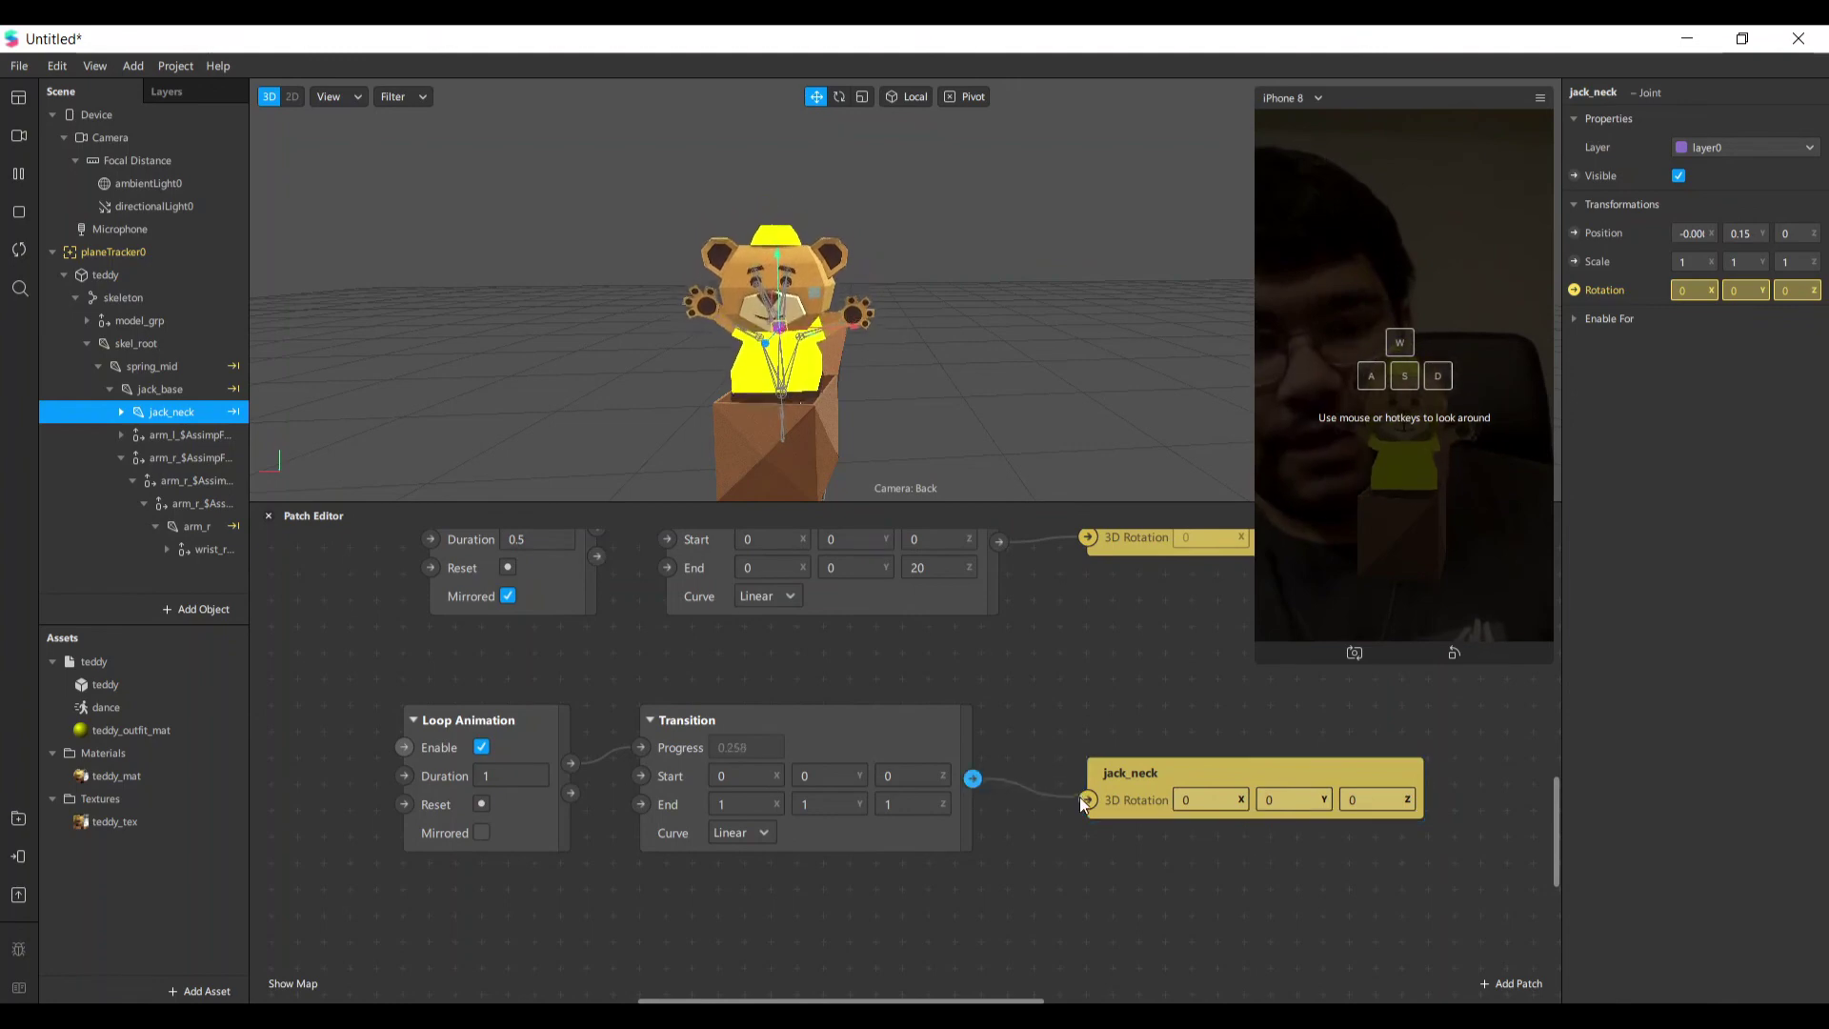
drag(1081, 797, 1086, 799)
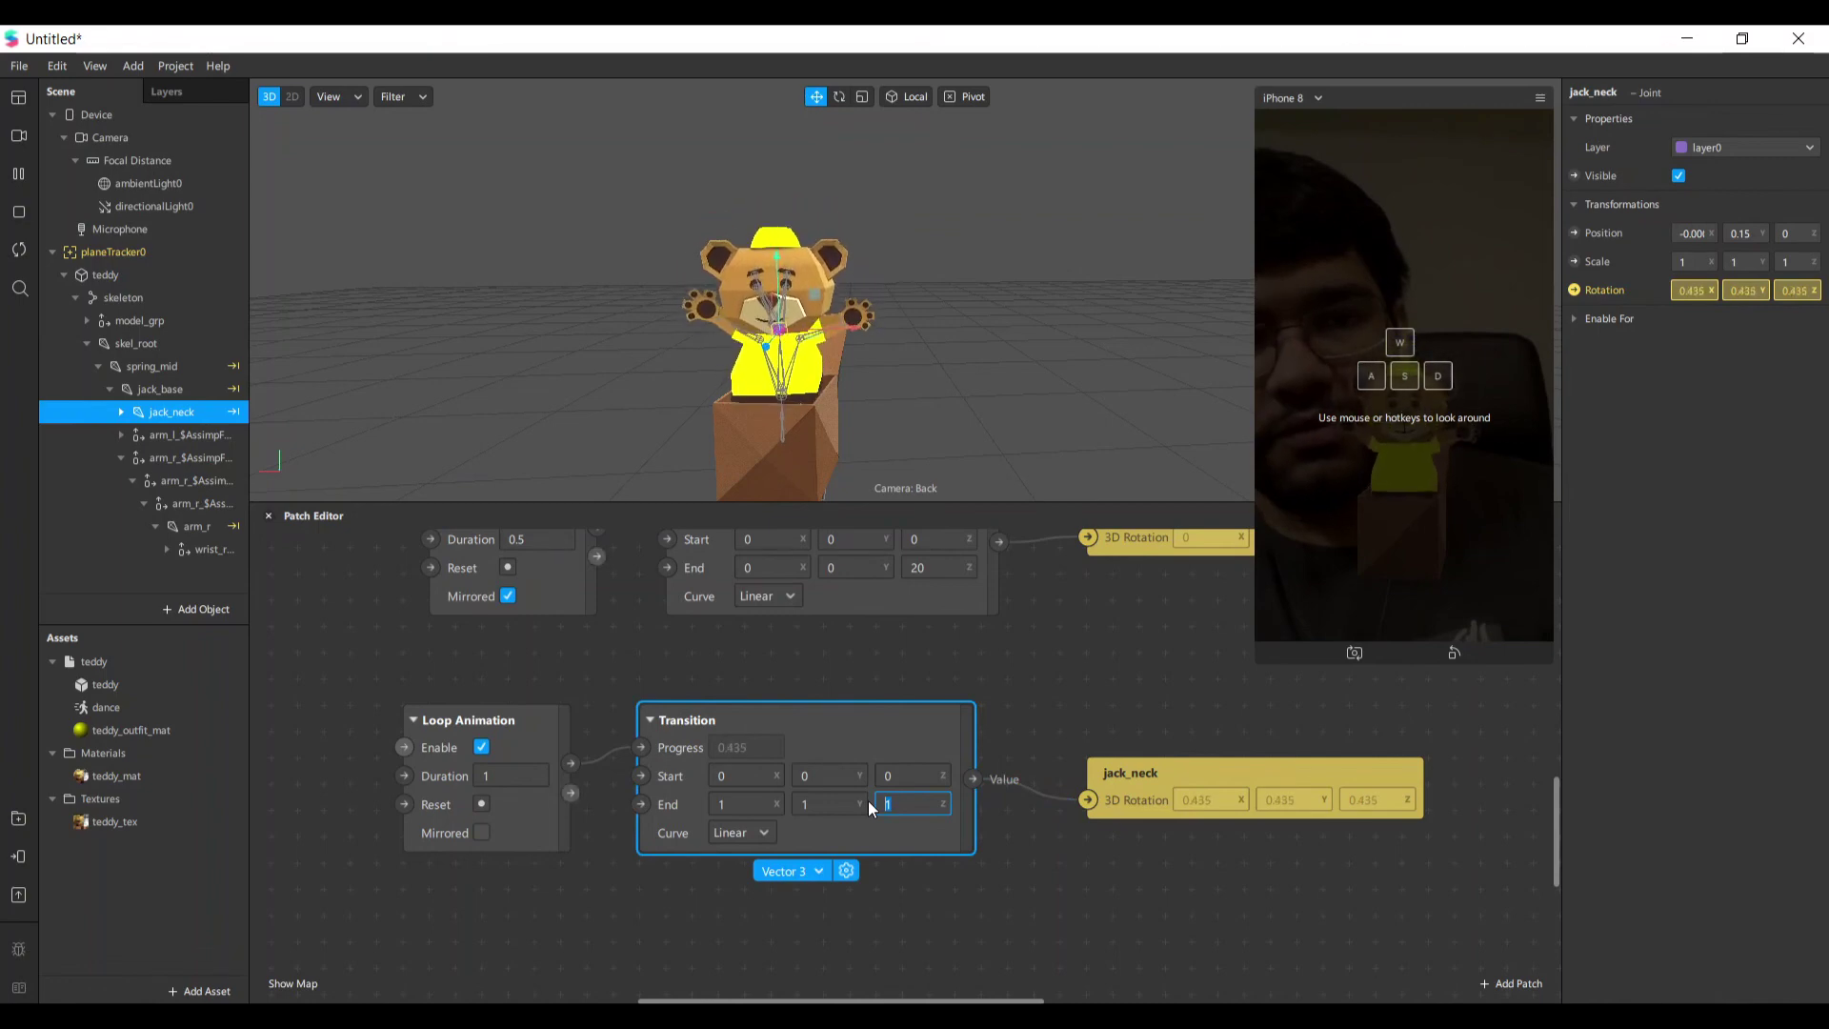
Set the jack_neck Transition's End to 0, 20, 0 and its Start Y value to -20.
click(817, 808)
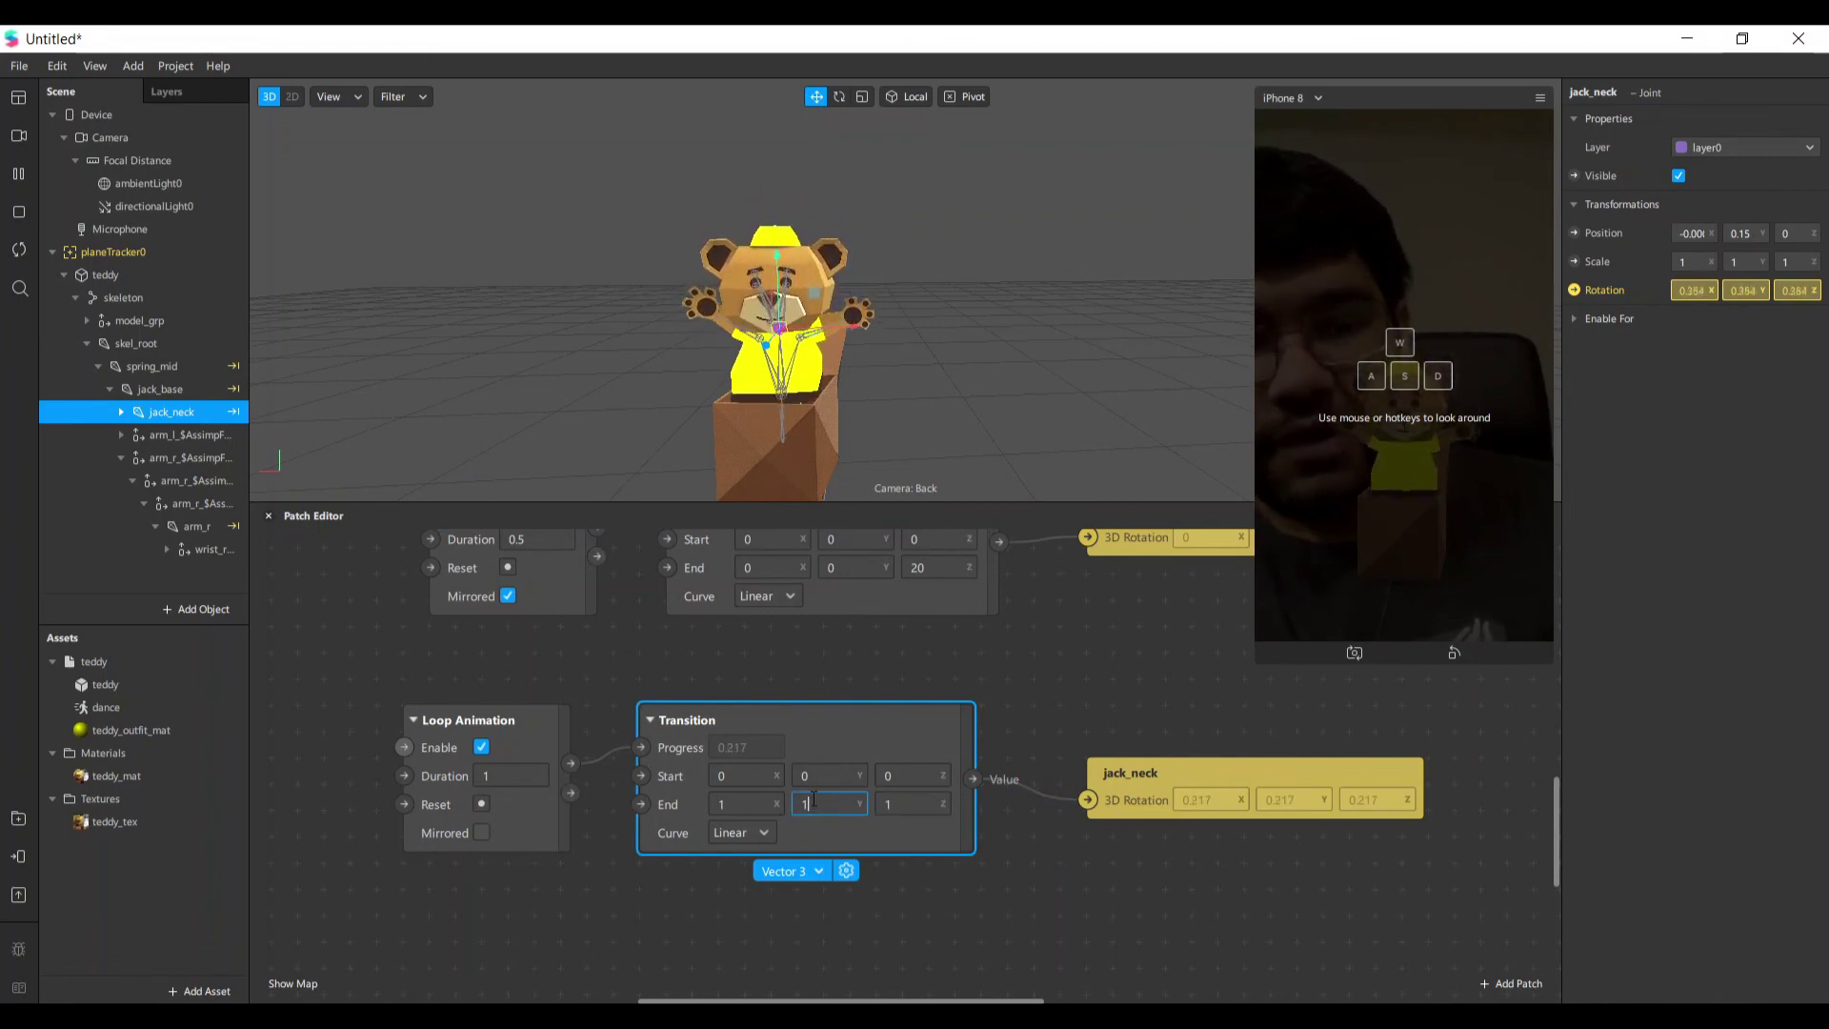
scroll(812, 800, right, 2)
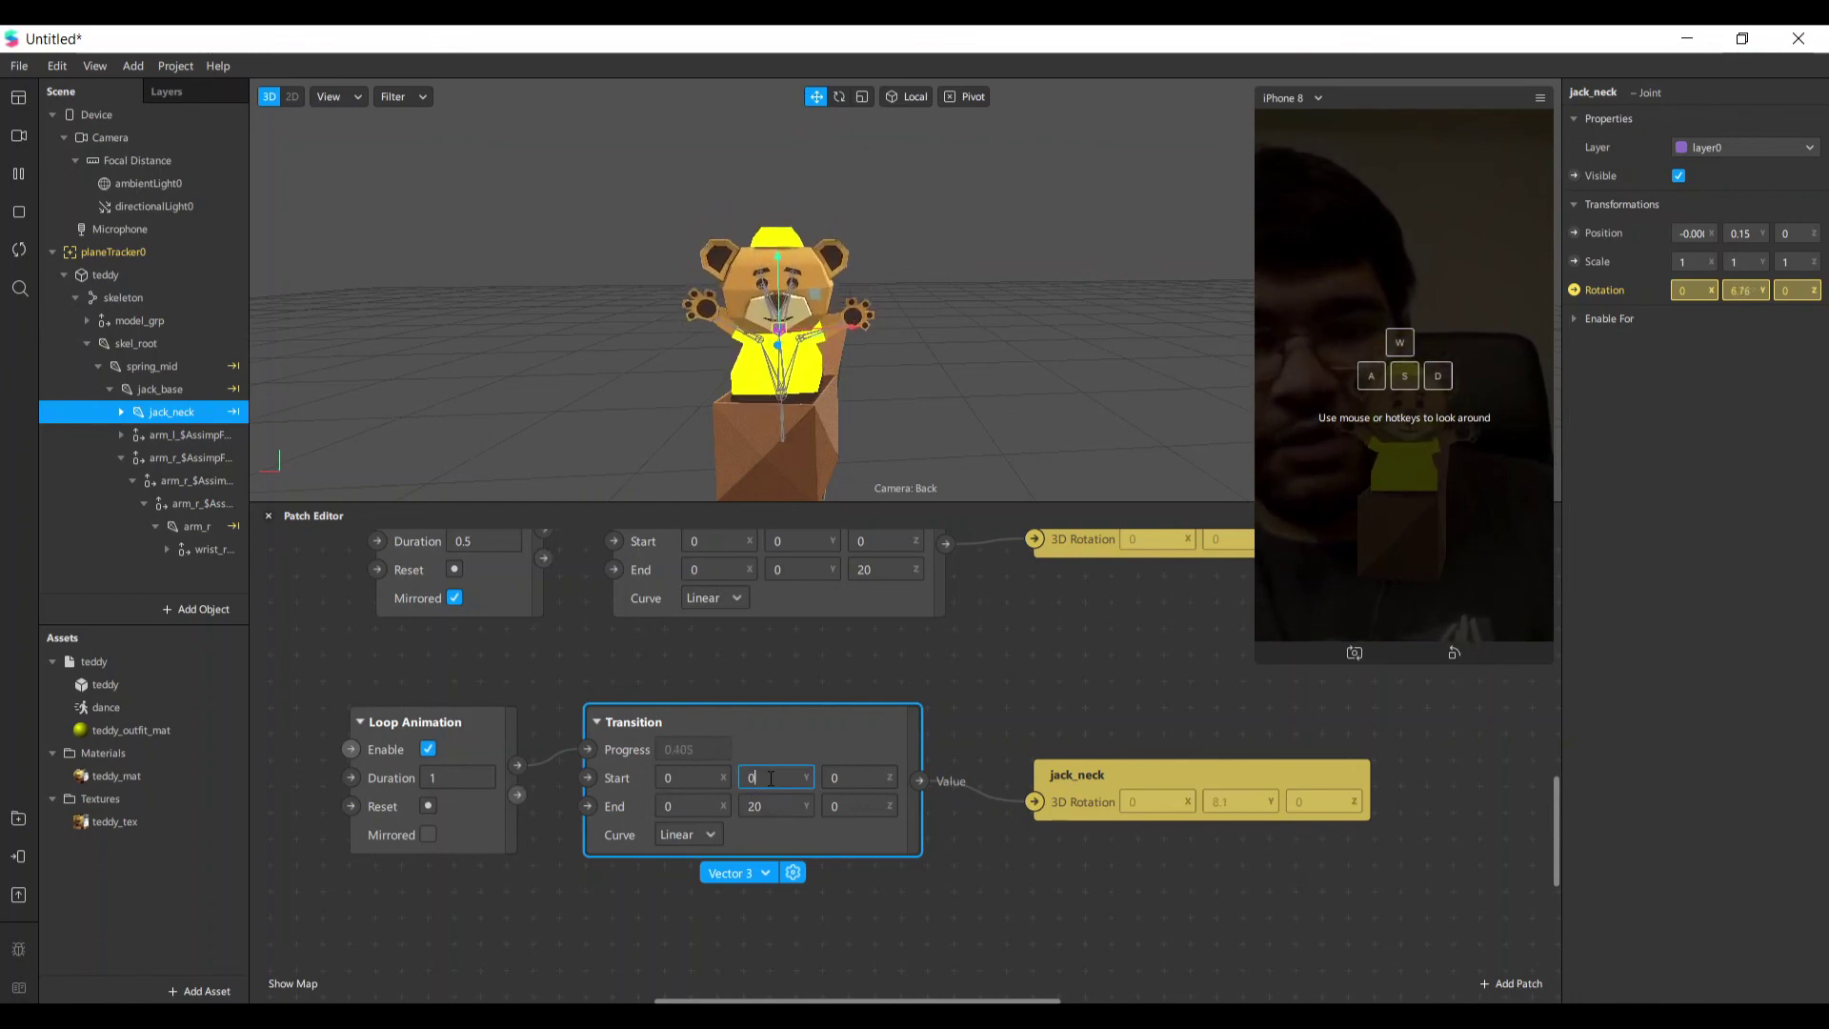
text(-20)
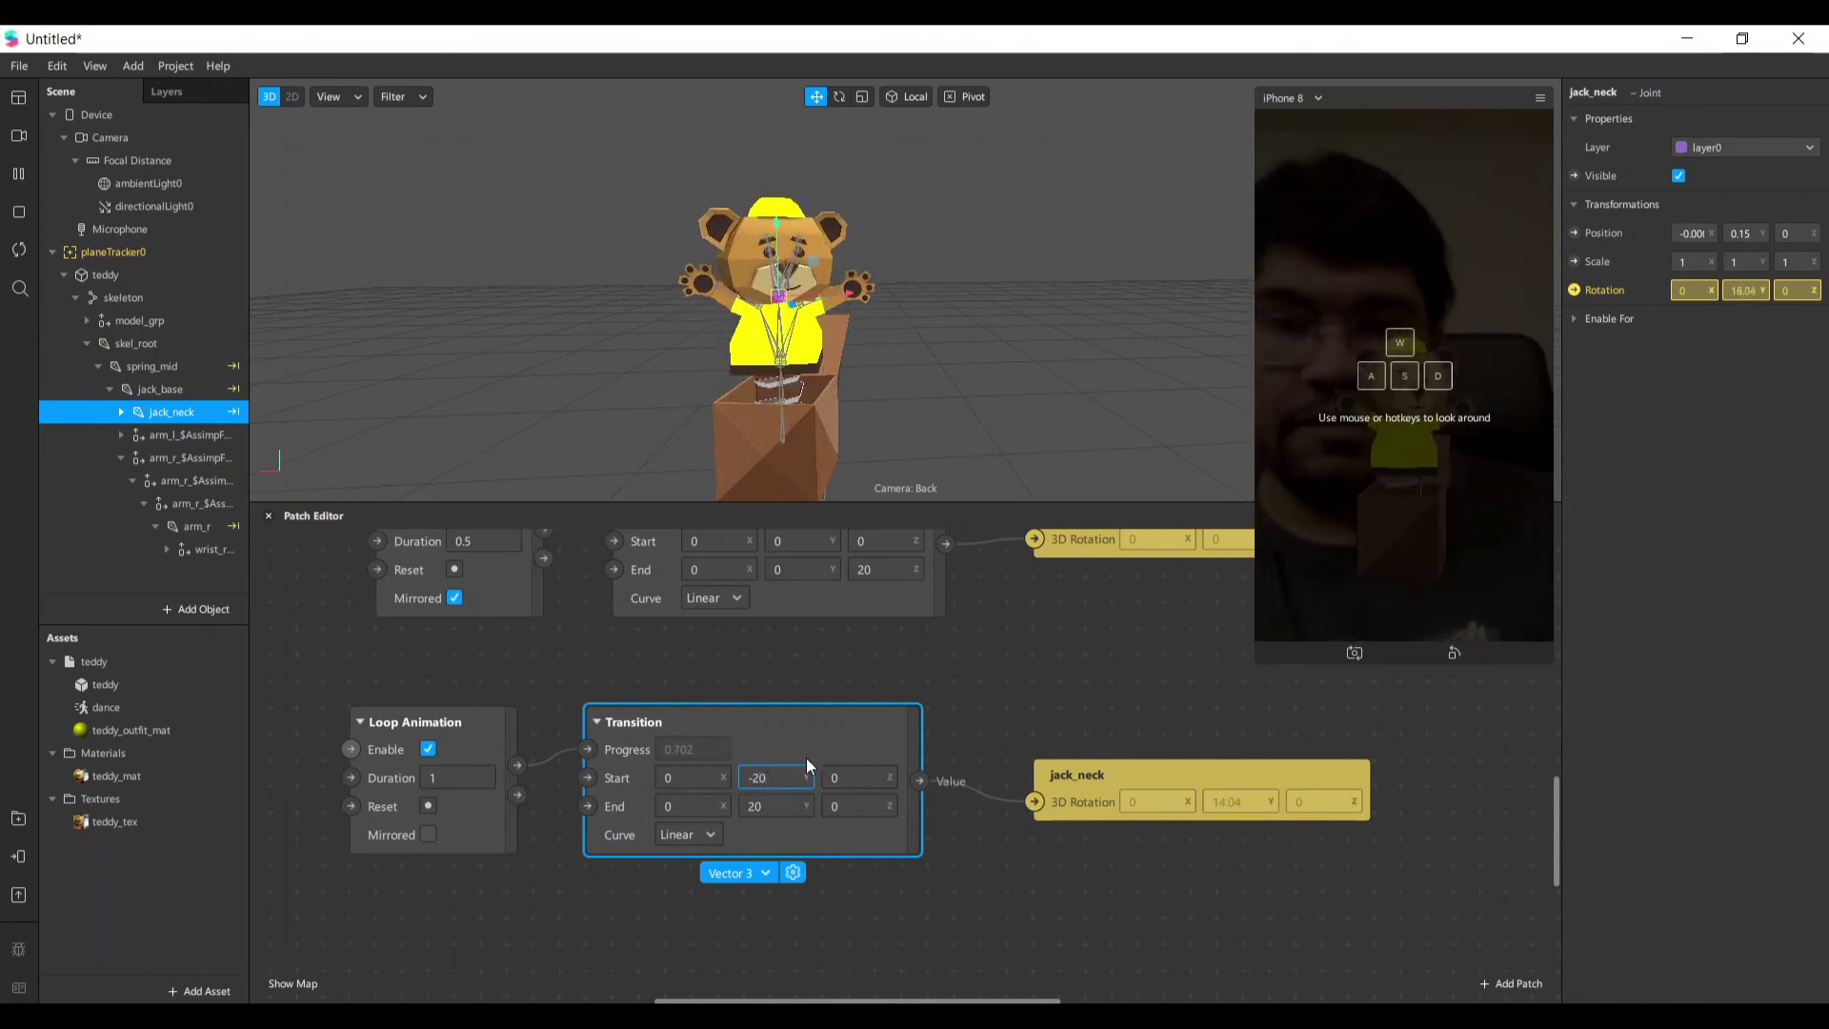
key(Return)
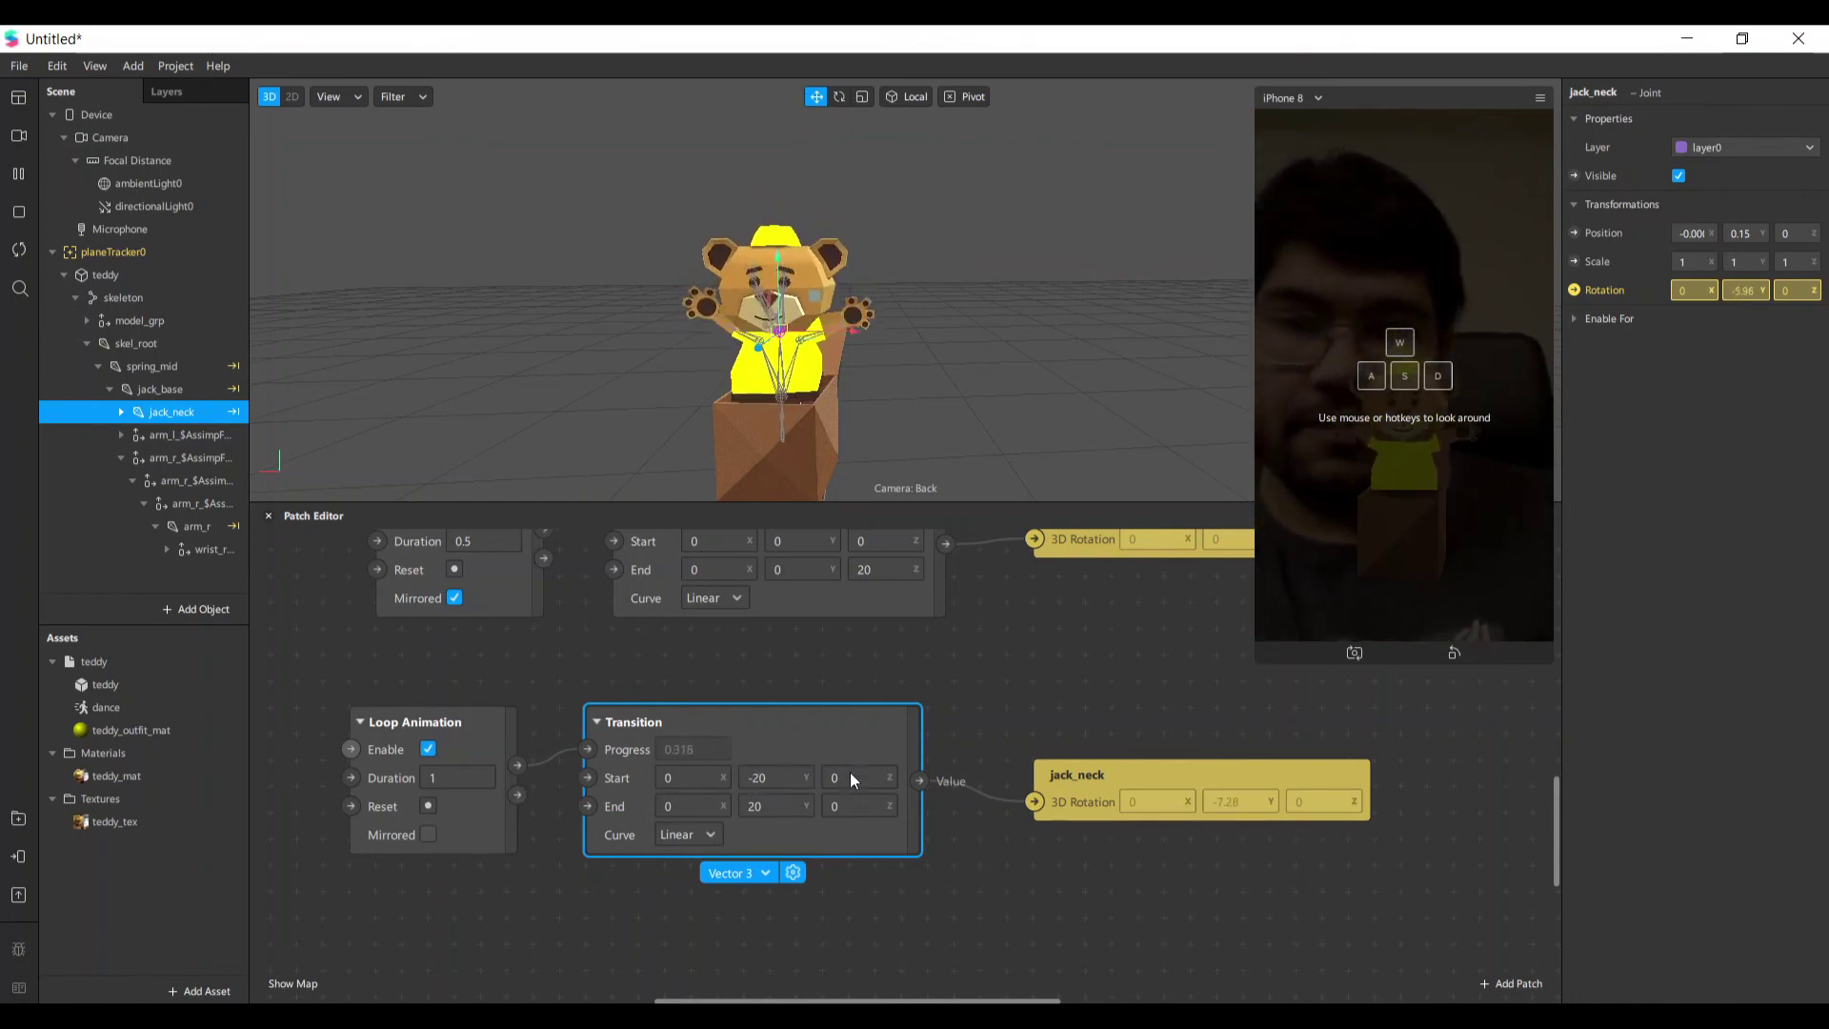
Make the jack_neck Loop Animation mirrored and set its duration to 0.5.
click(429, 835)
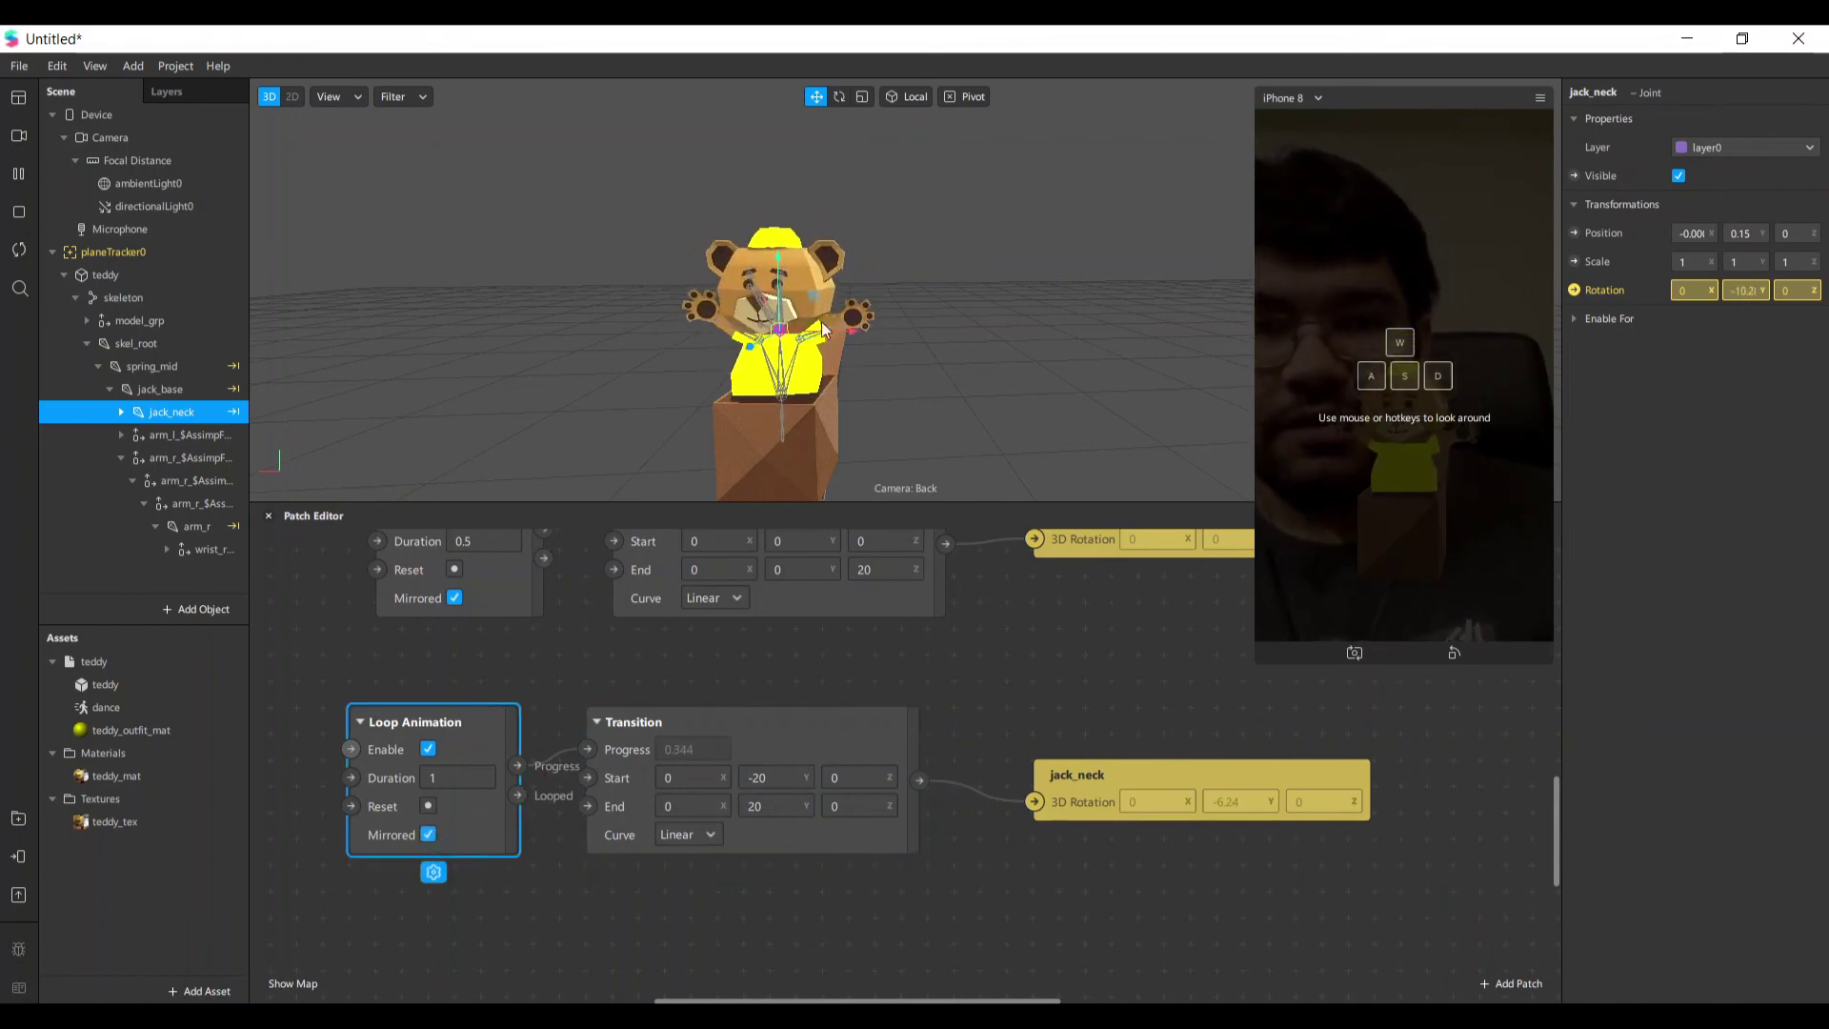
scroll(417, 778, right, 1)
scroll(417, 778, right, 1)
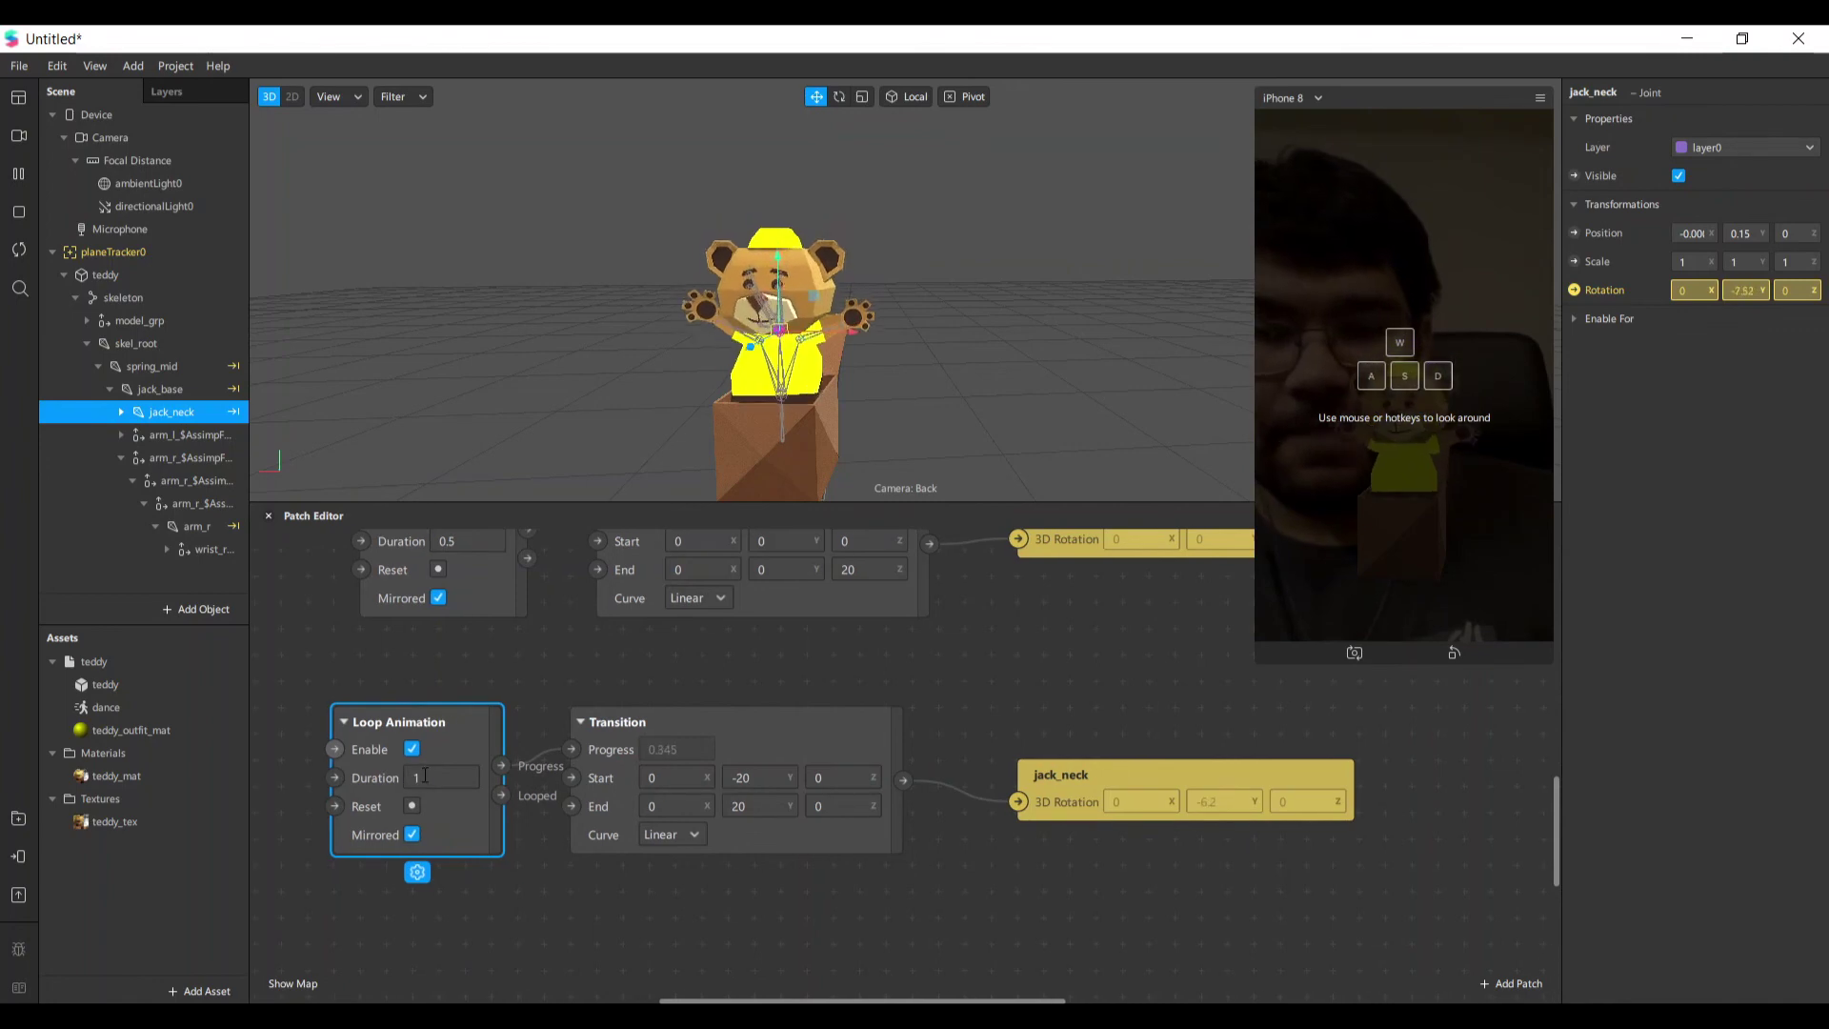
click(424, 774)
key(BackSpace)
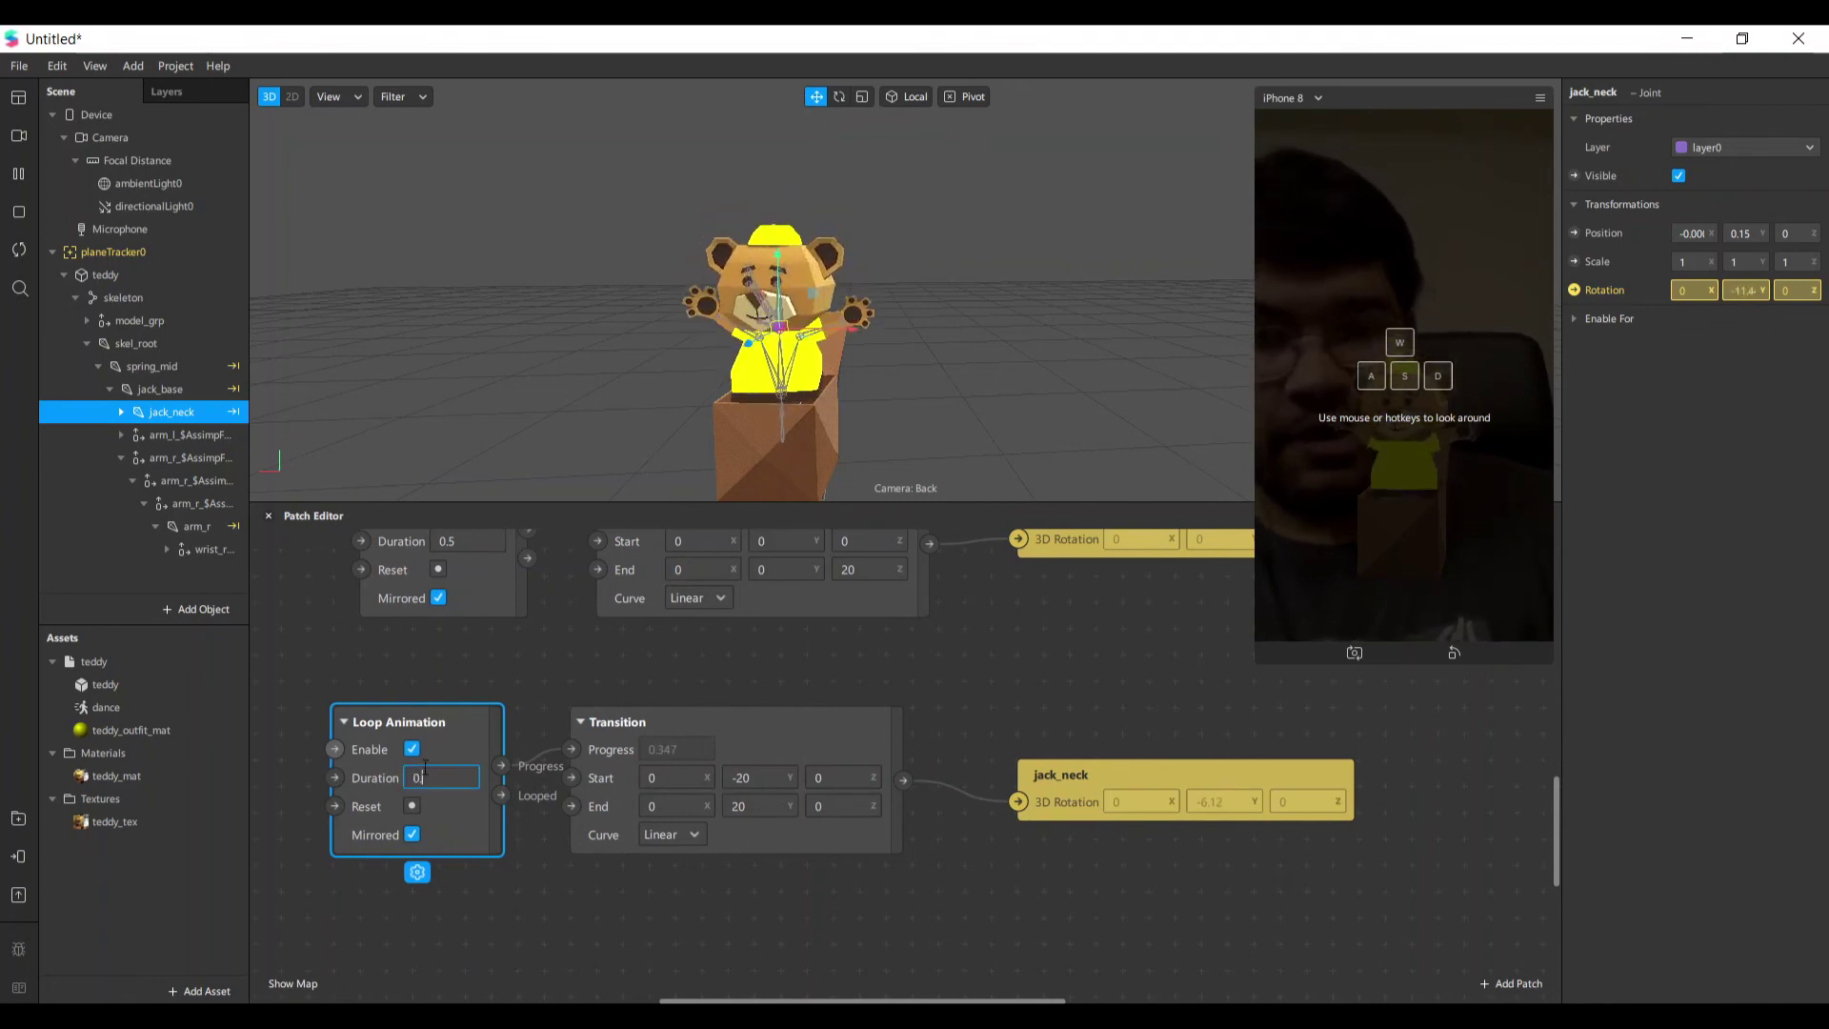
key(Return)
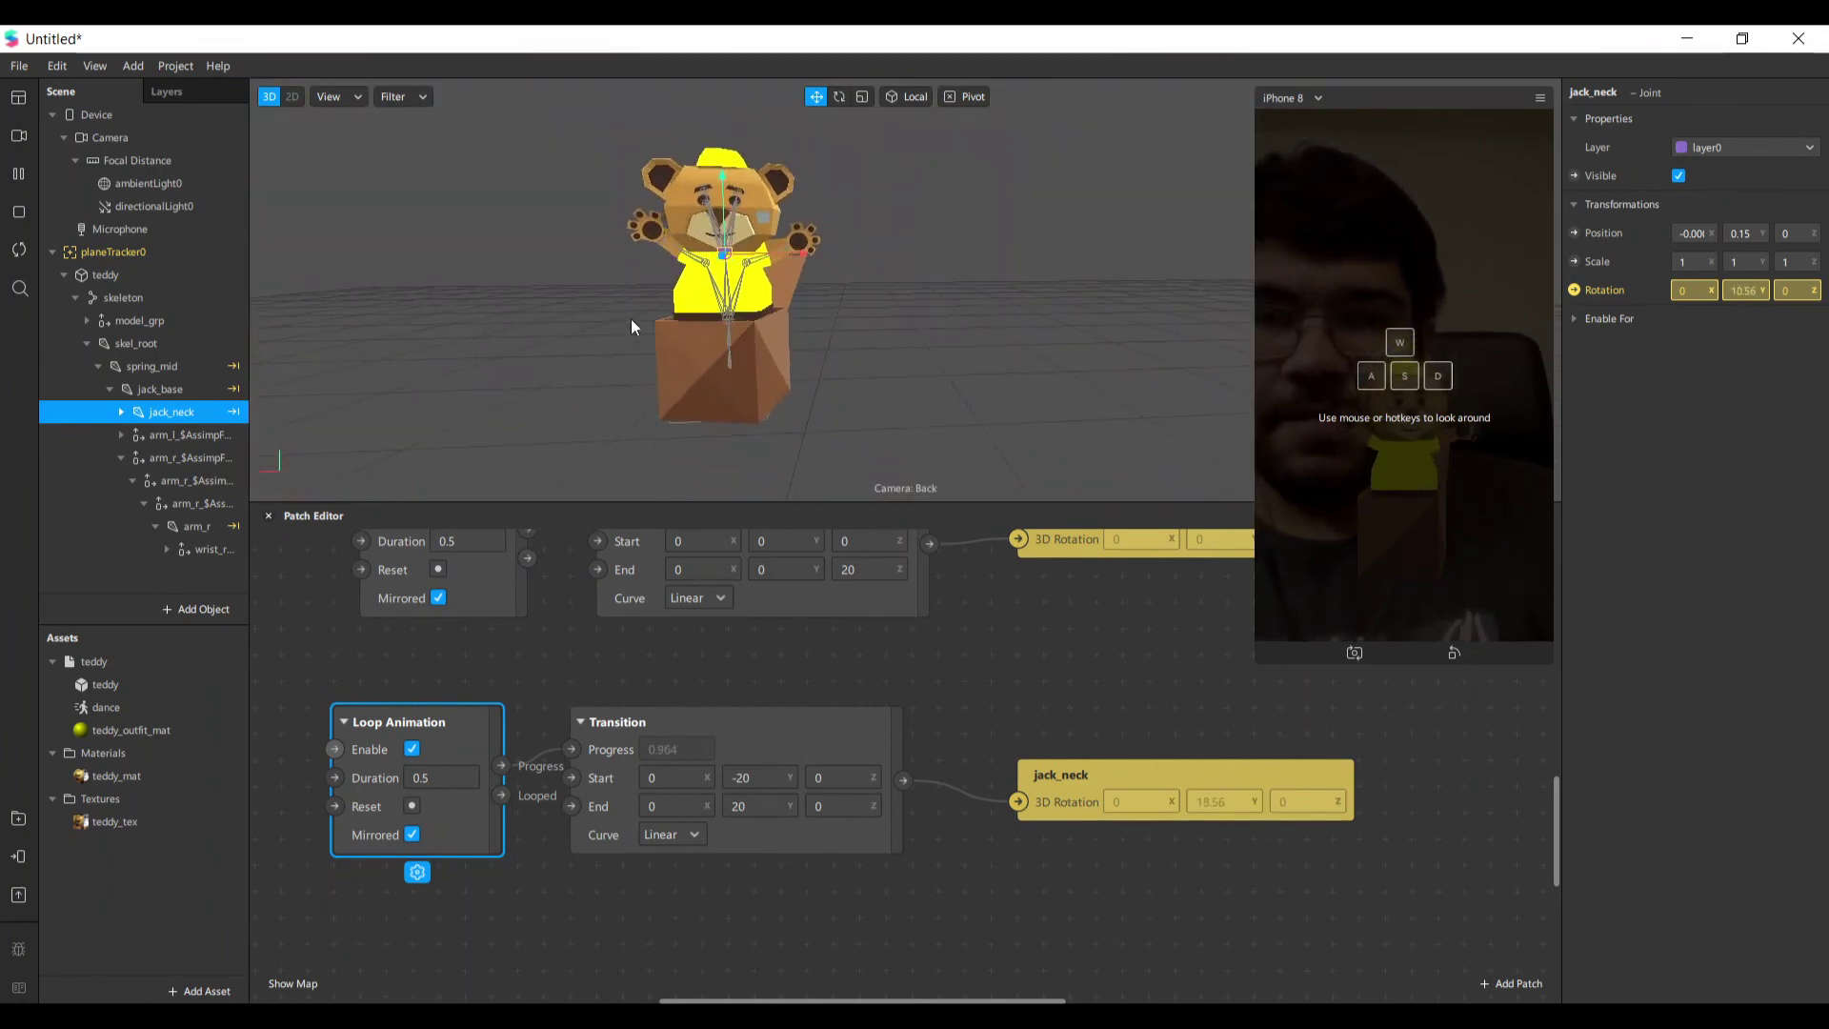
Examine the animated teddy and its placement relative to the camera from several angles and distances in the 3D scene.
drag(631, 318, 804, 258)
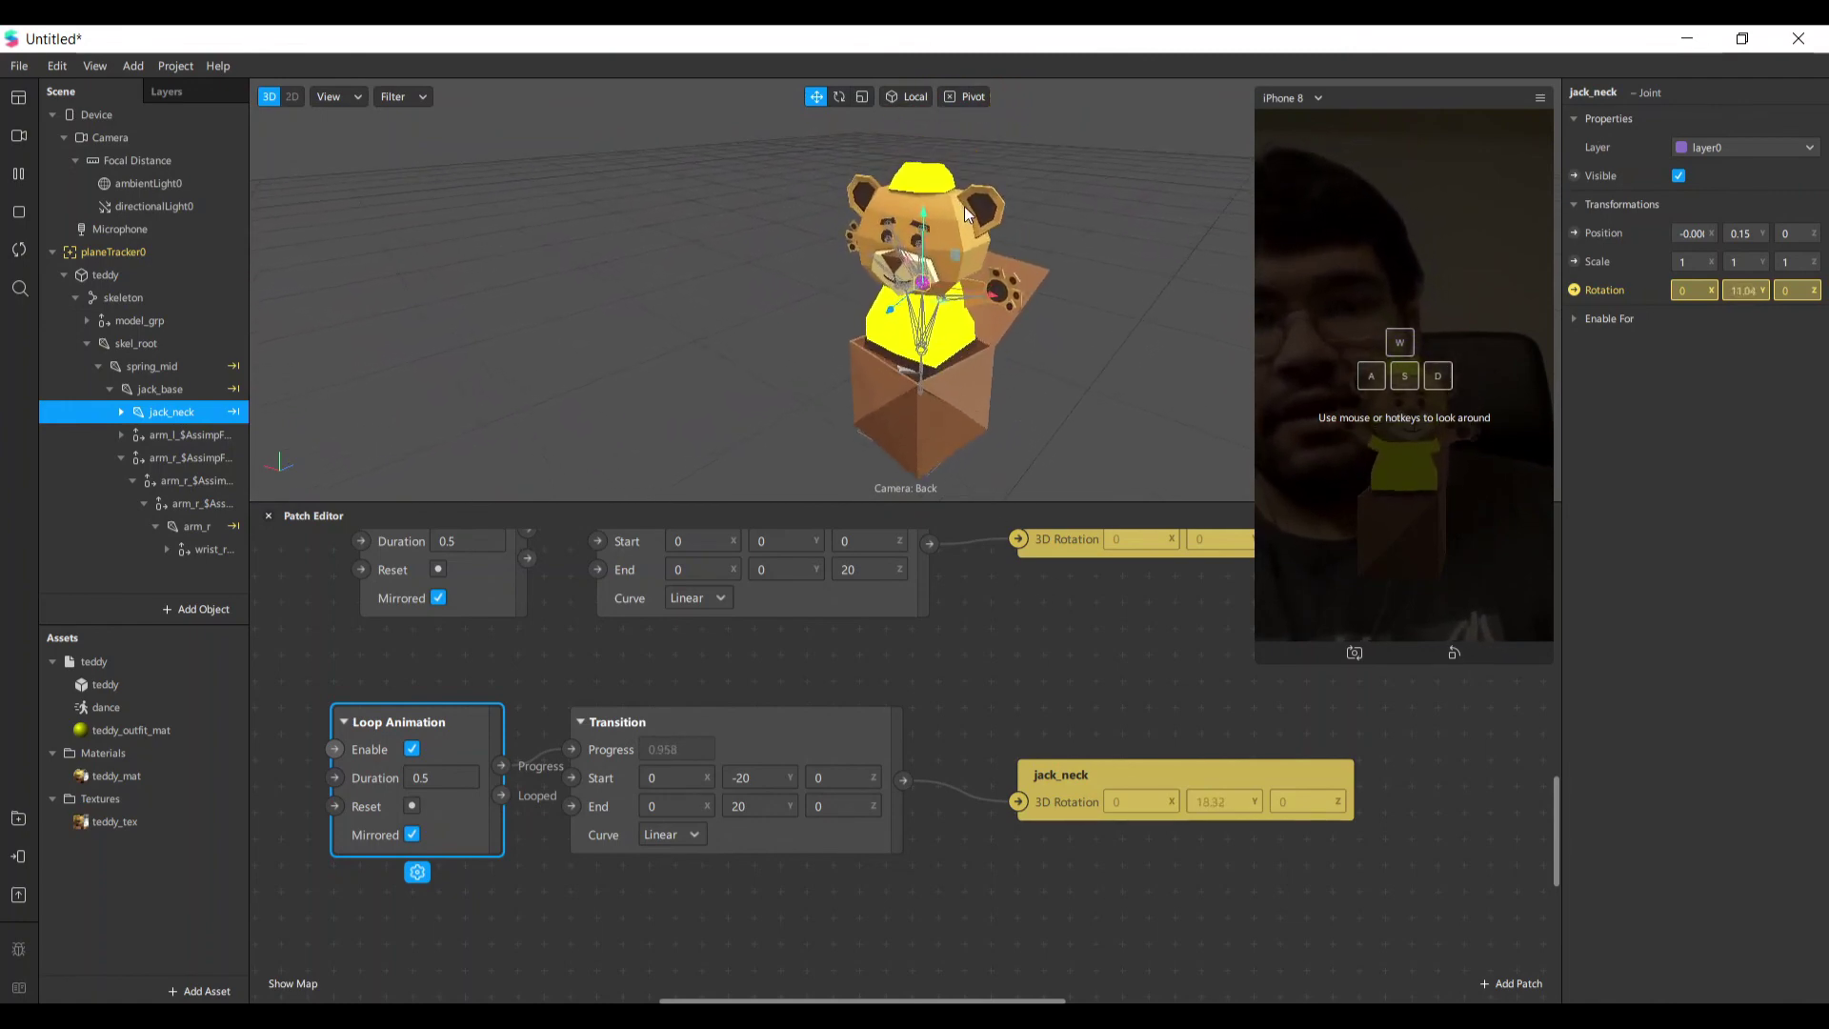
scroll(903, 357, down, 3)
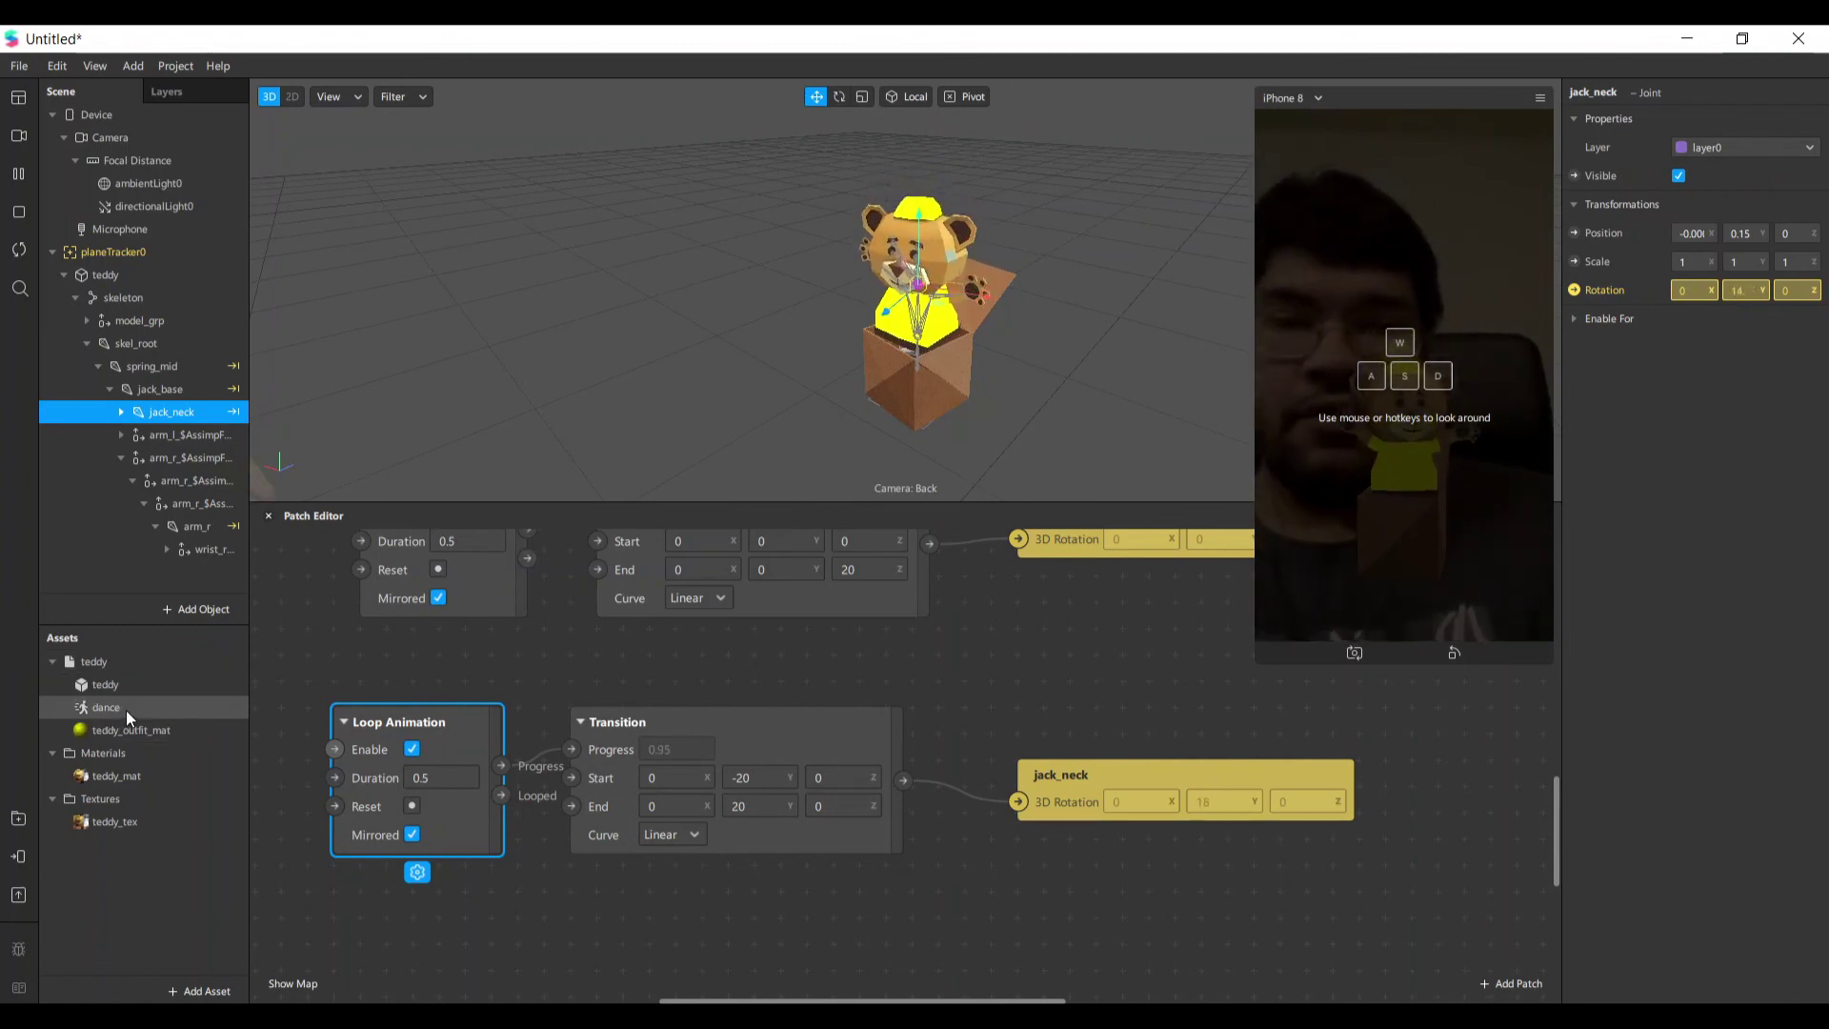
scroll(883, 284, down, 5)
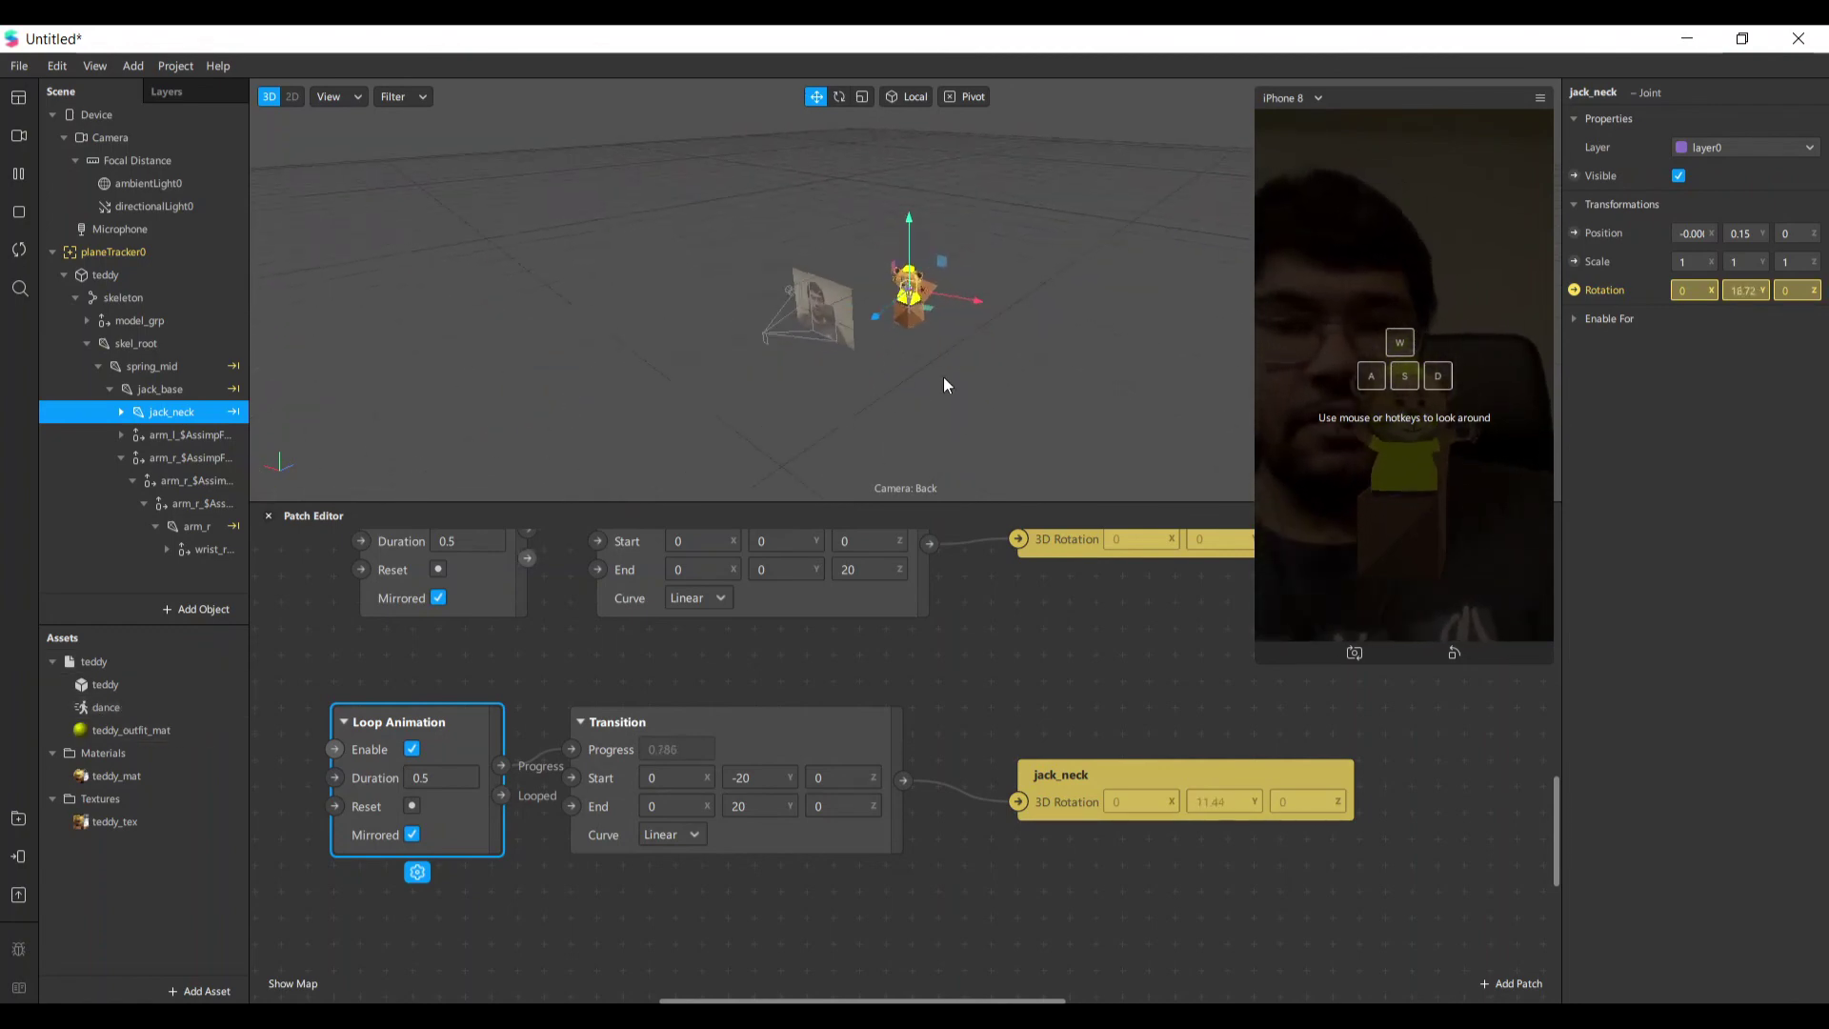
scroll(1084, 374, up, 2)
scroll(1085, 373, up, 2)
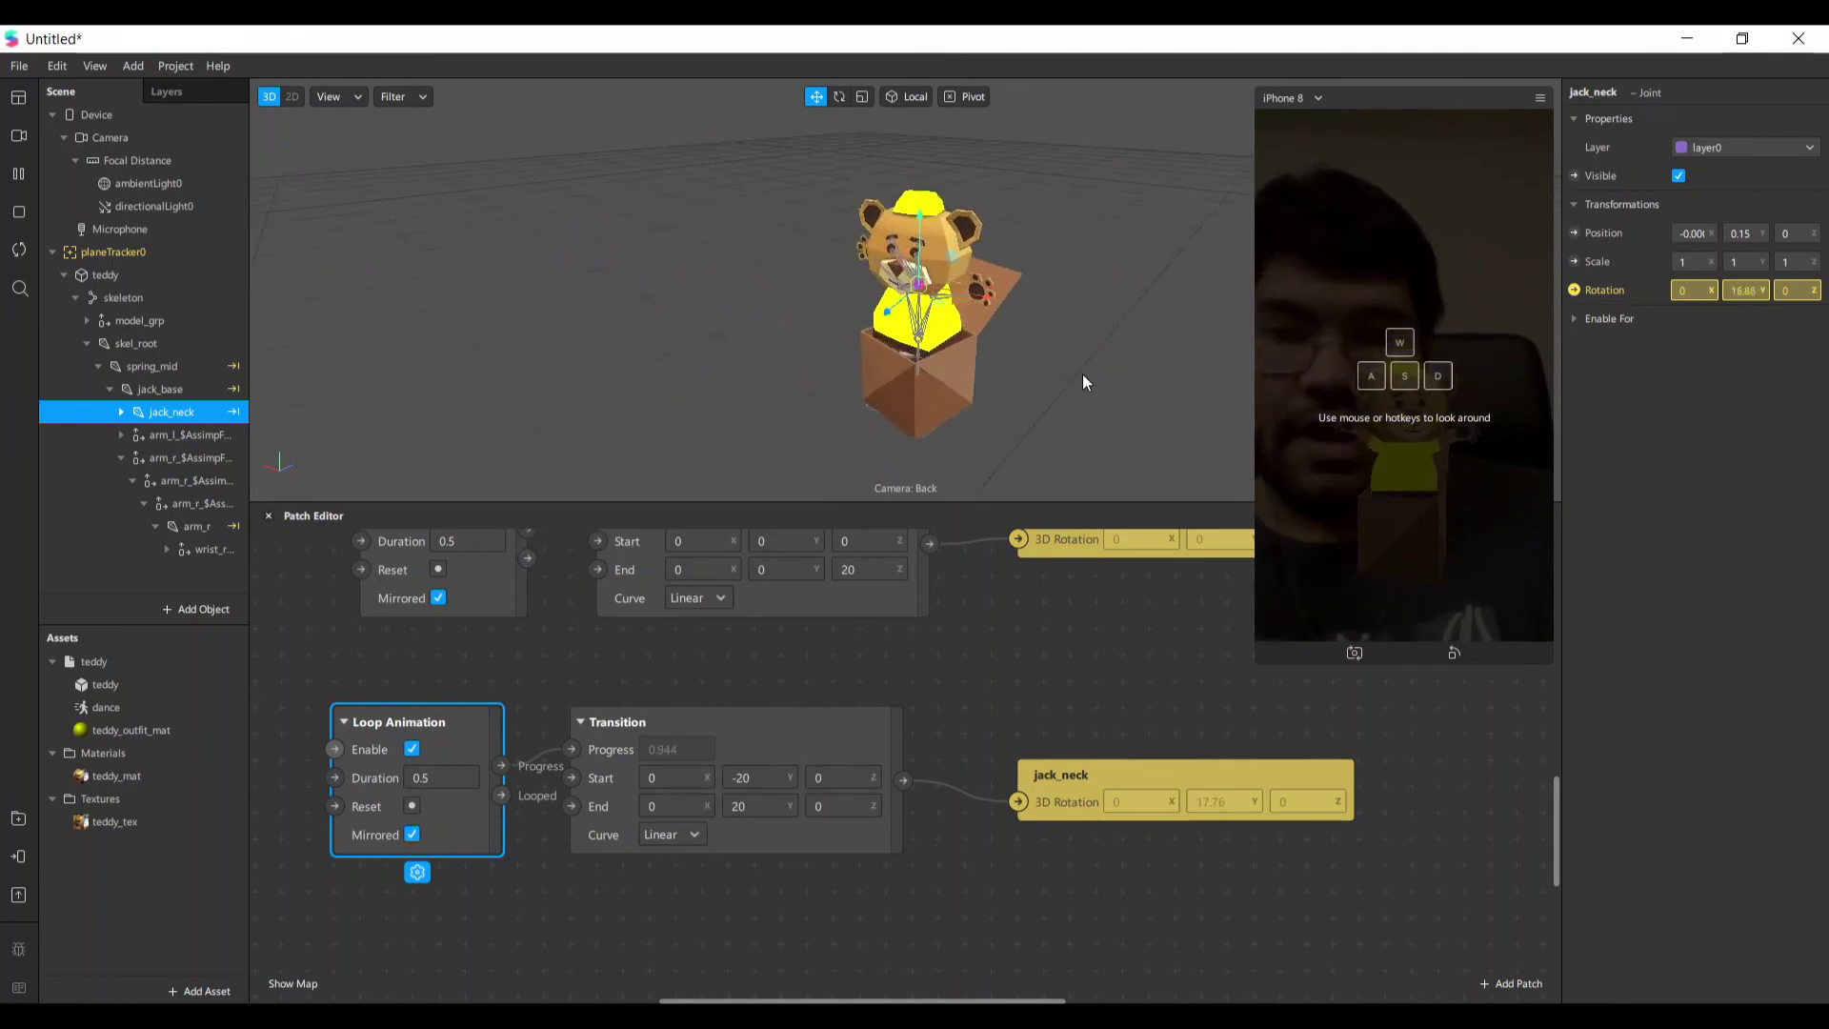
scroll(966, 421, down, 1)
scroll(968, 430, down, 2)
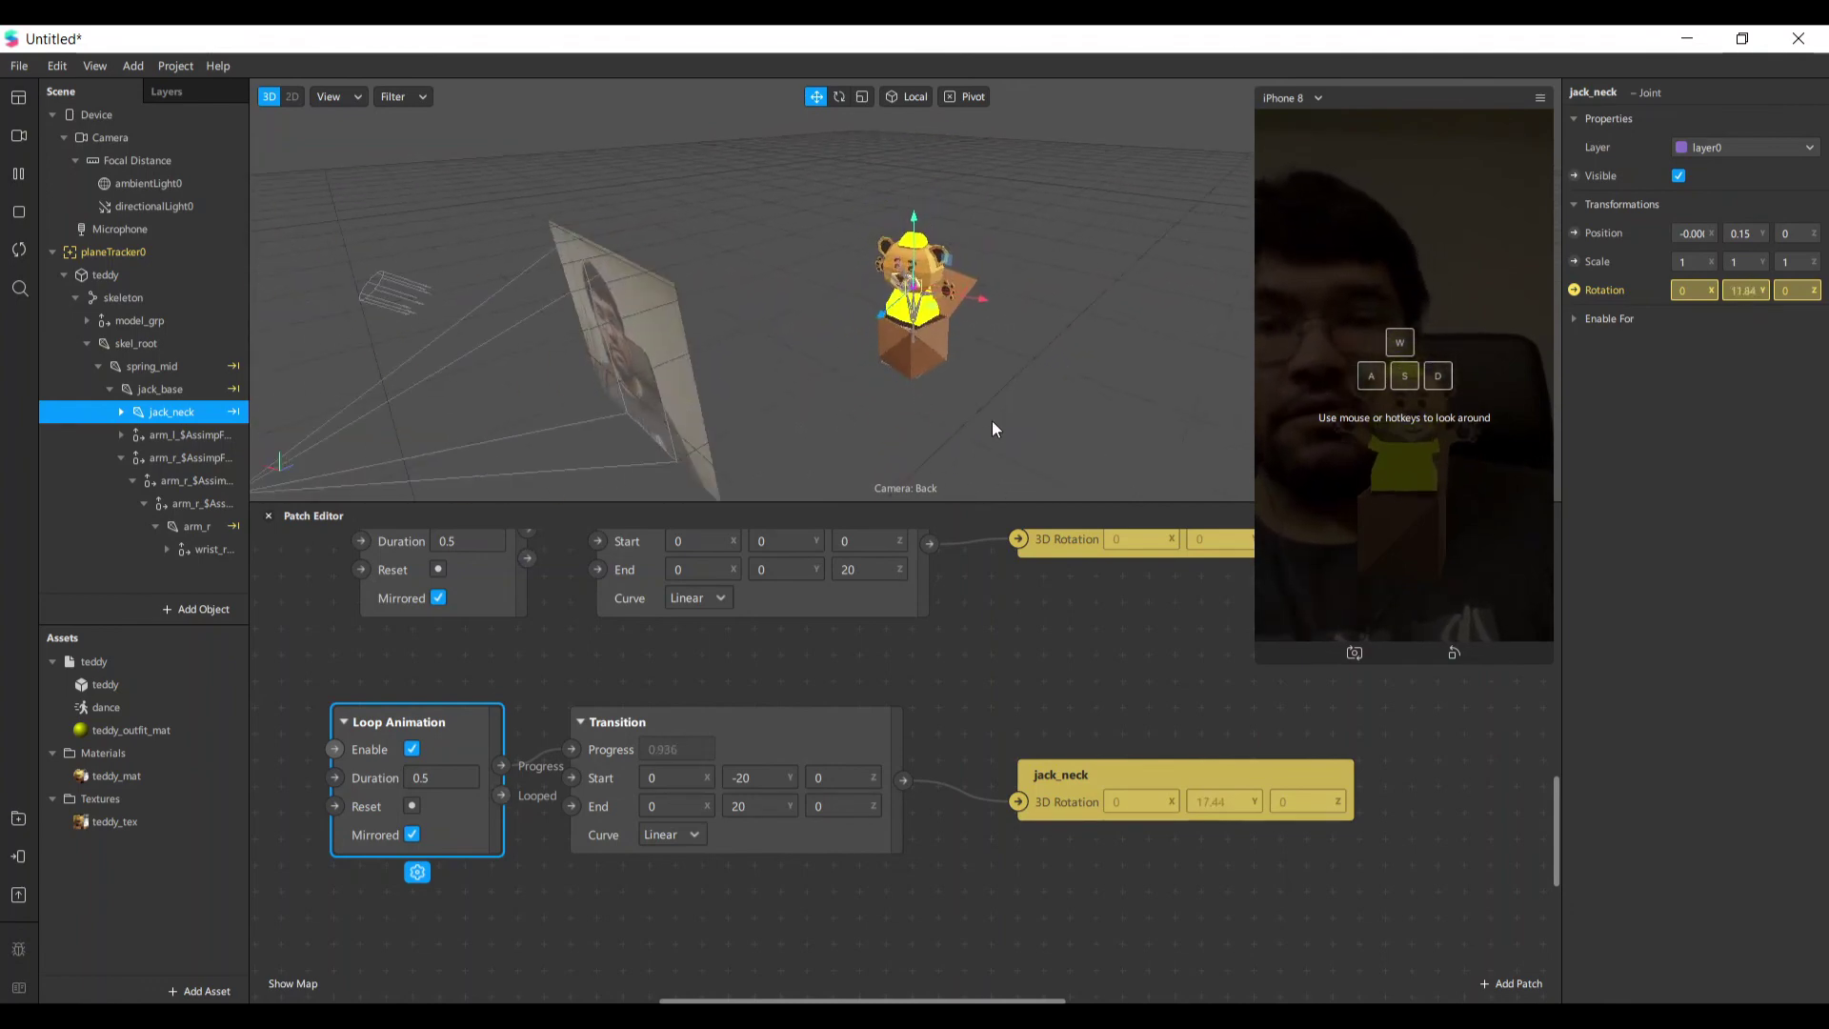
scroll(754, 425, down, 2)
scroll(755, 431, up, 1)
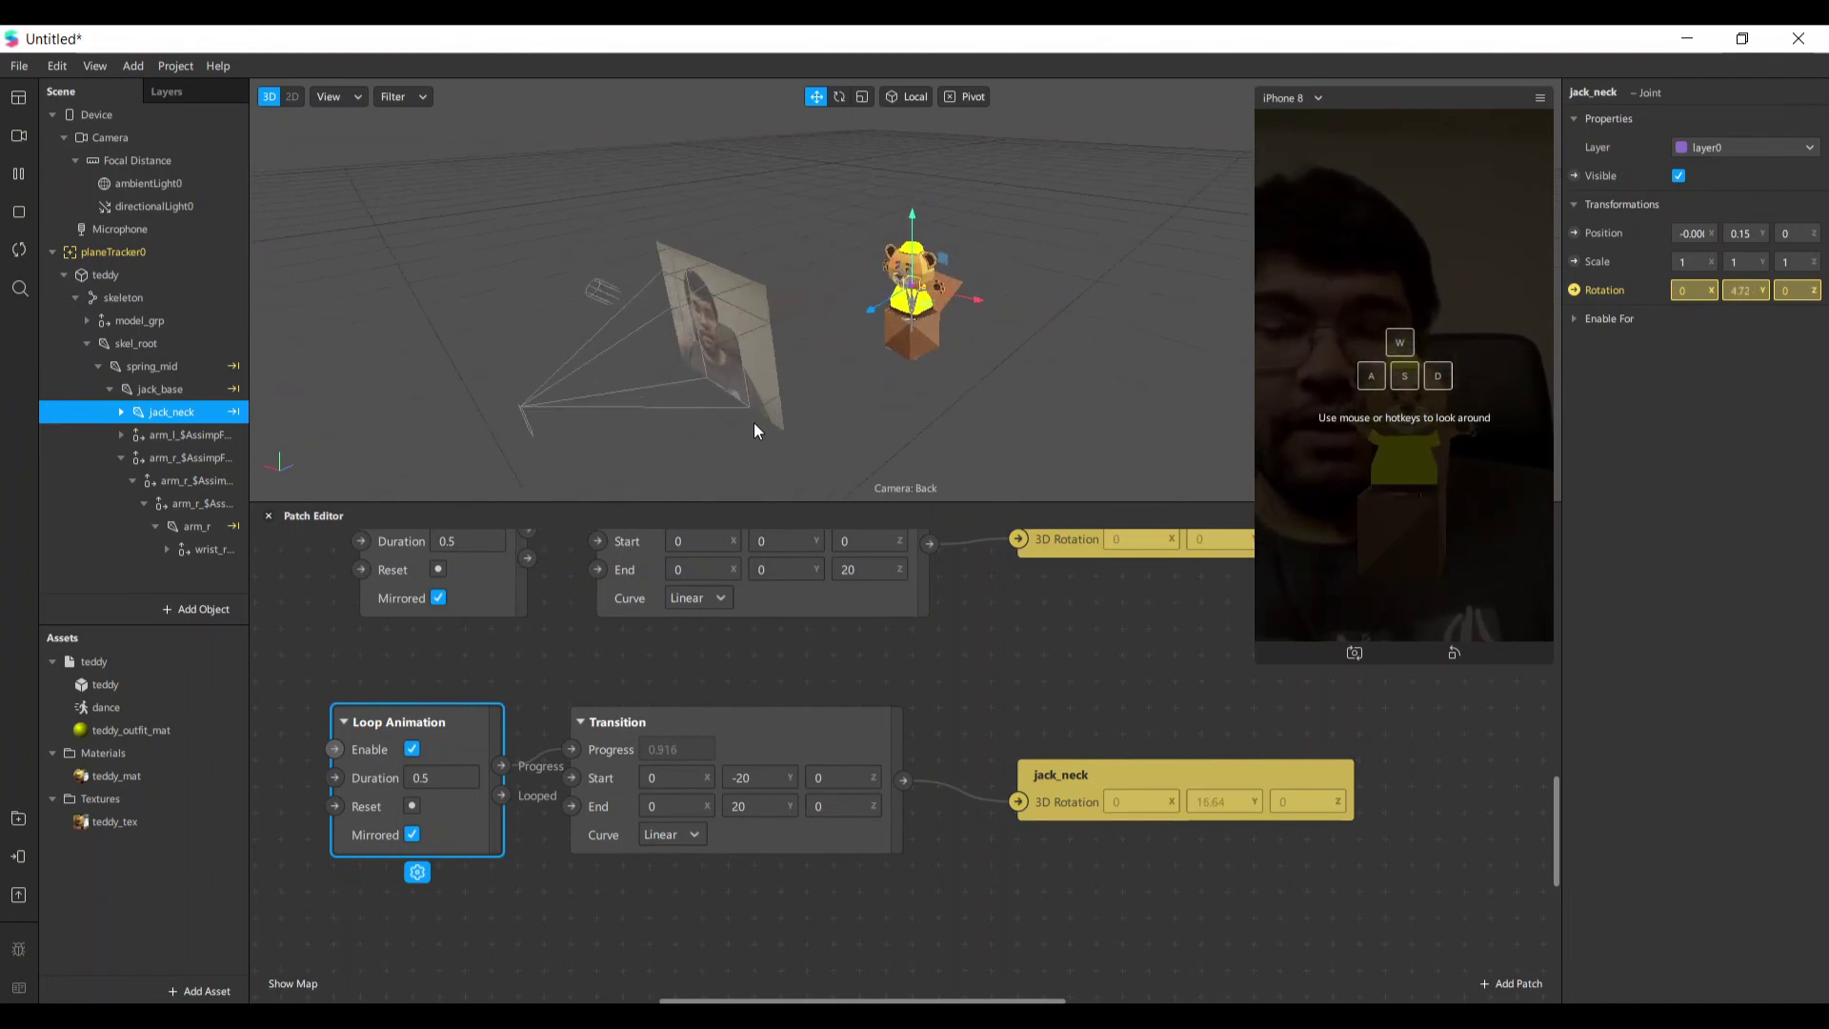
scroll(755, 430, down, 2)
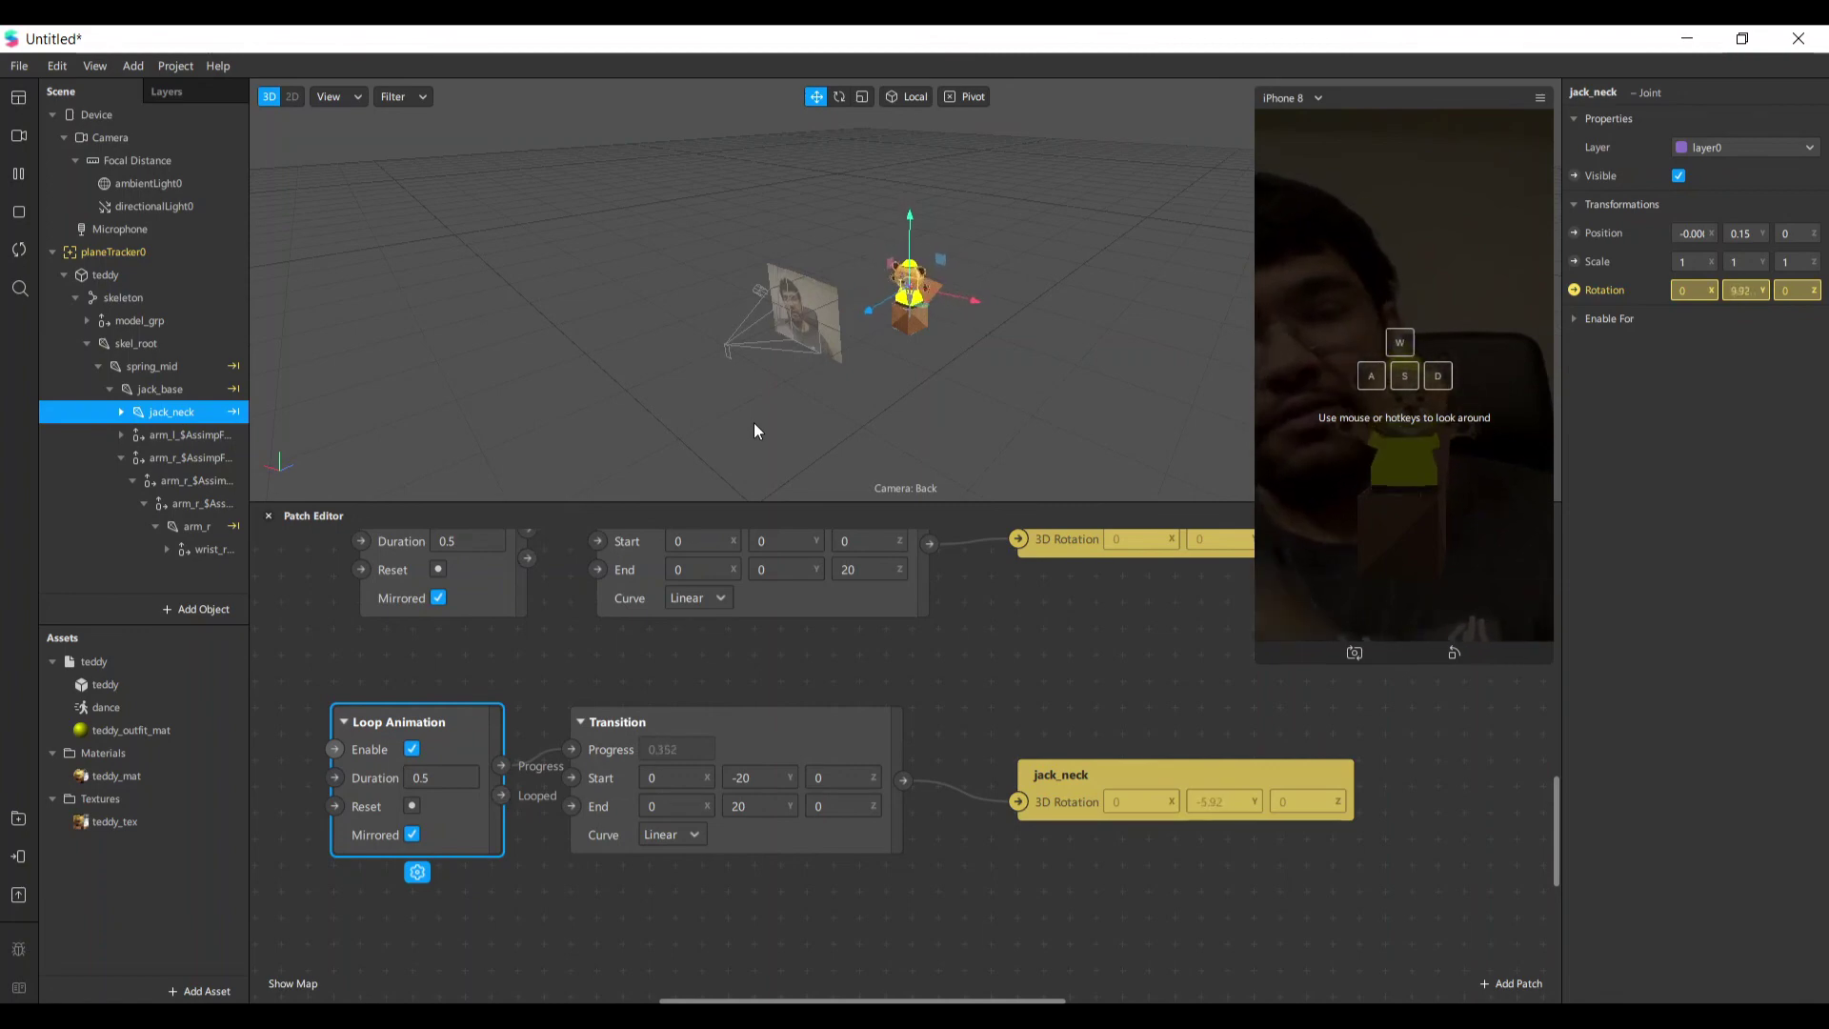
click(212, 996)
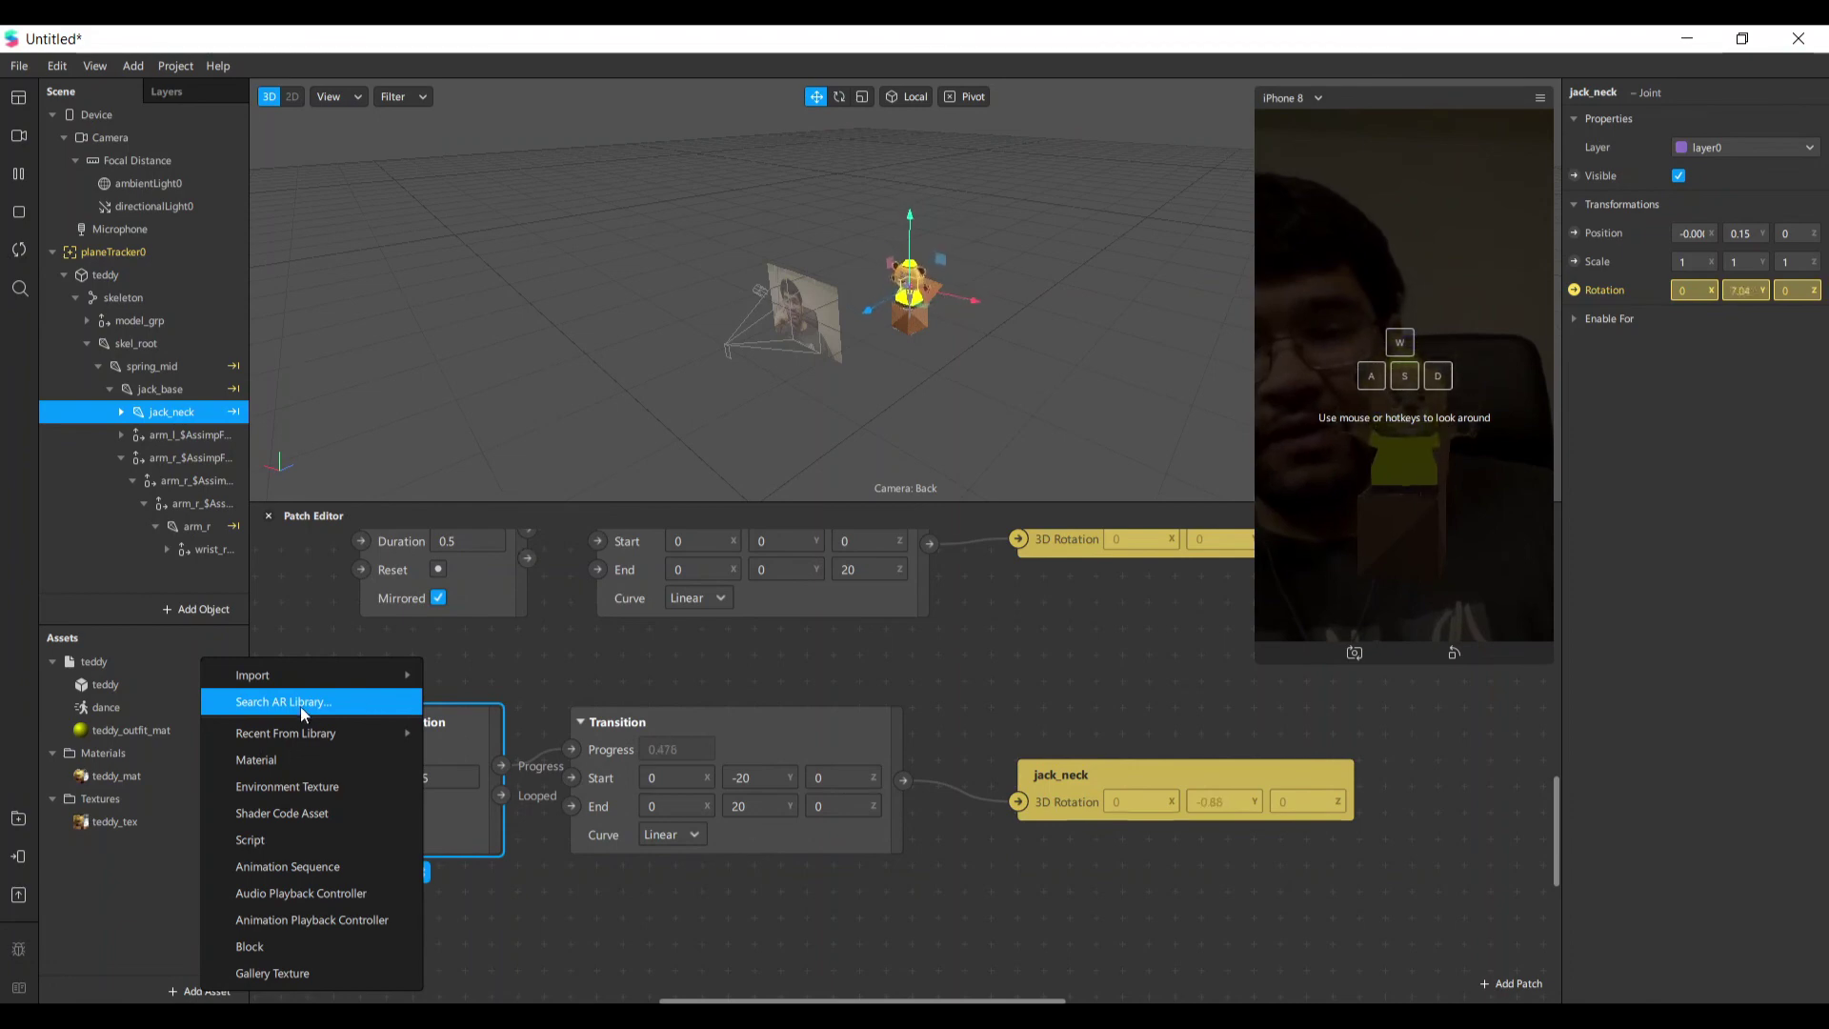
click(600, 661)
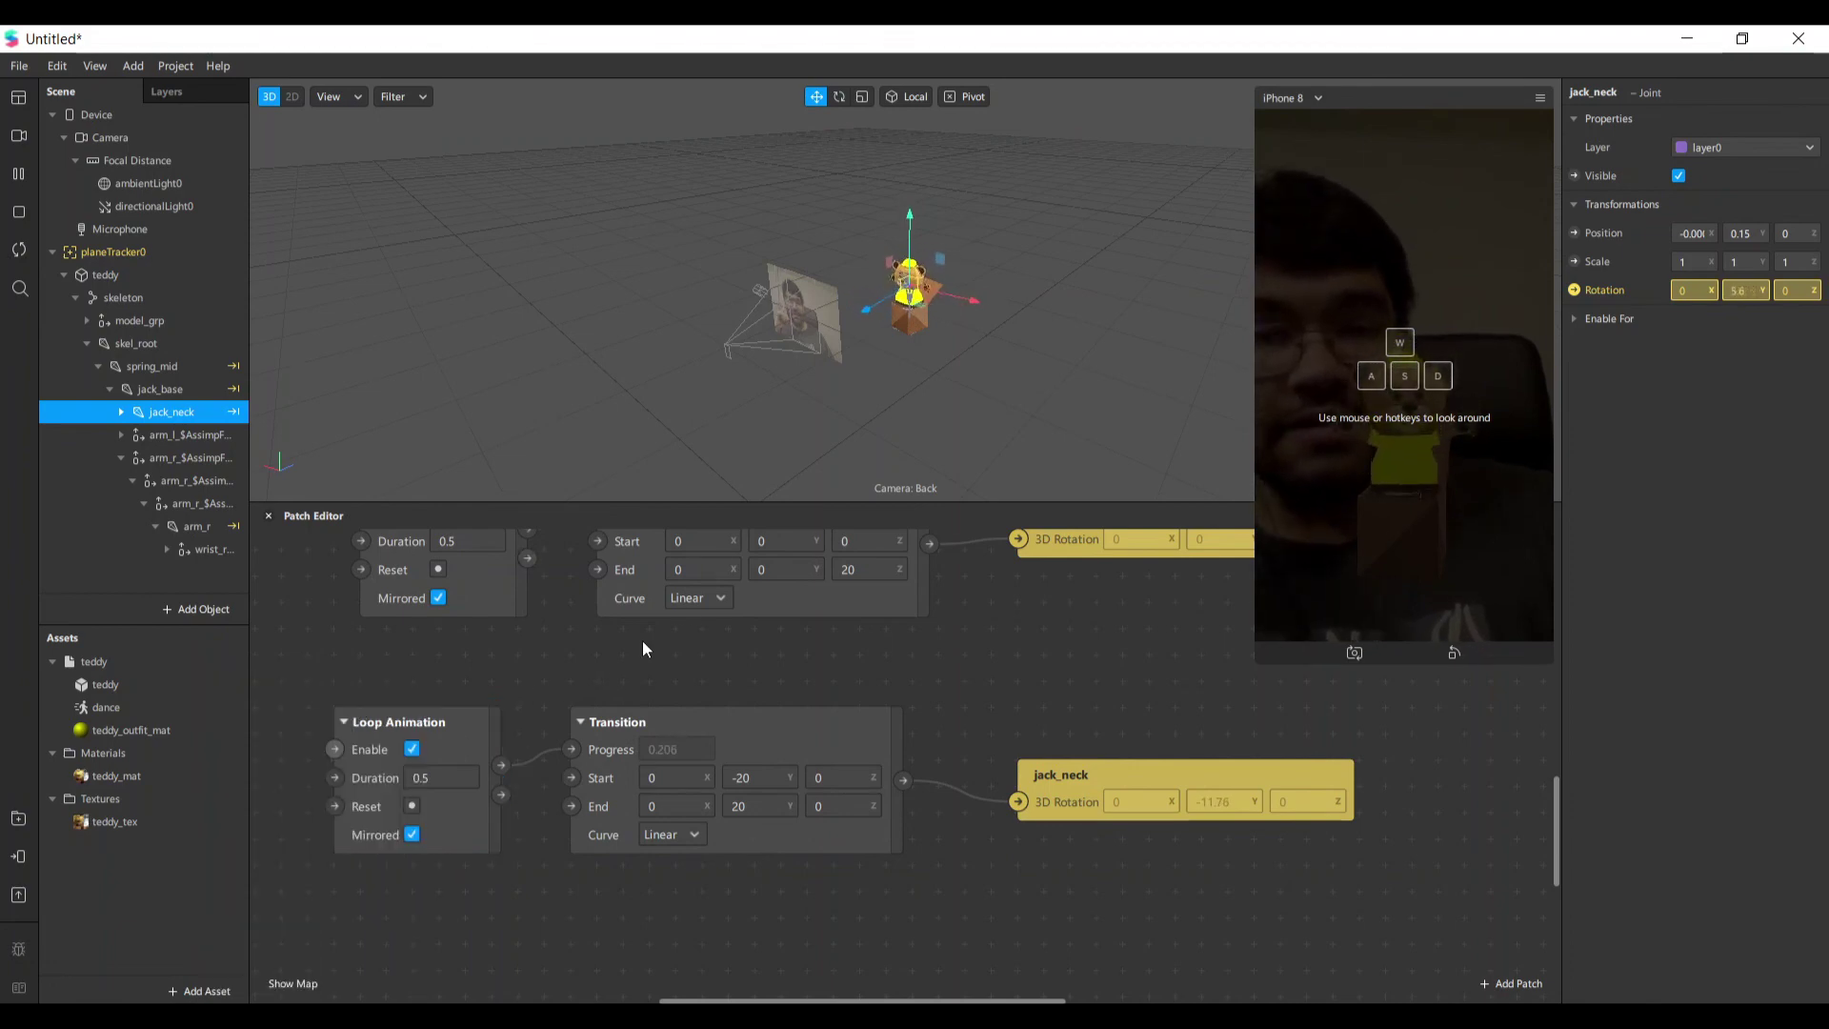
scroll(877, 544, up, 2)
scroll(929, 571, up, 2)
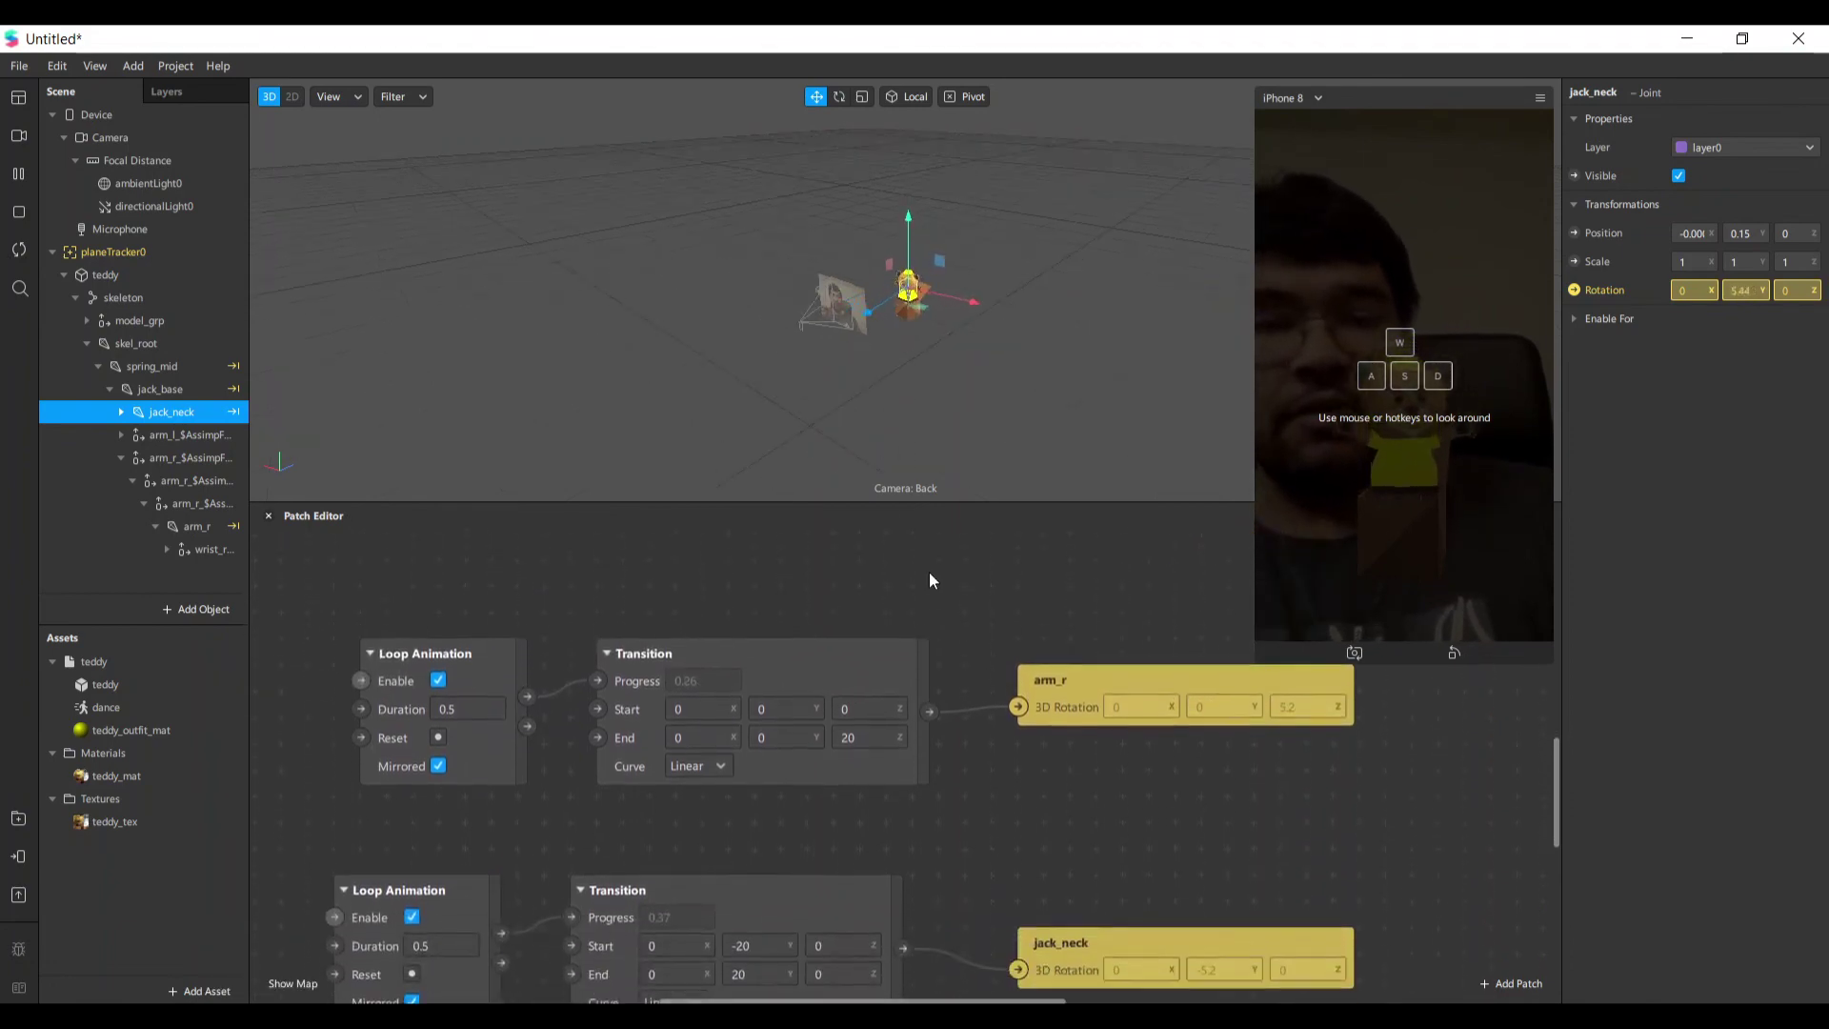
scroll(1001, 386, up, 5)
scroll(928, 448, down, 2)
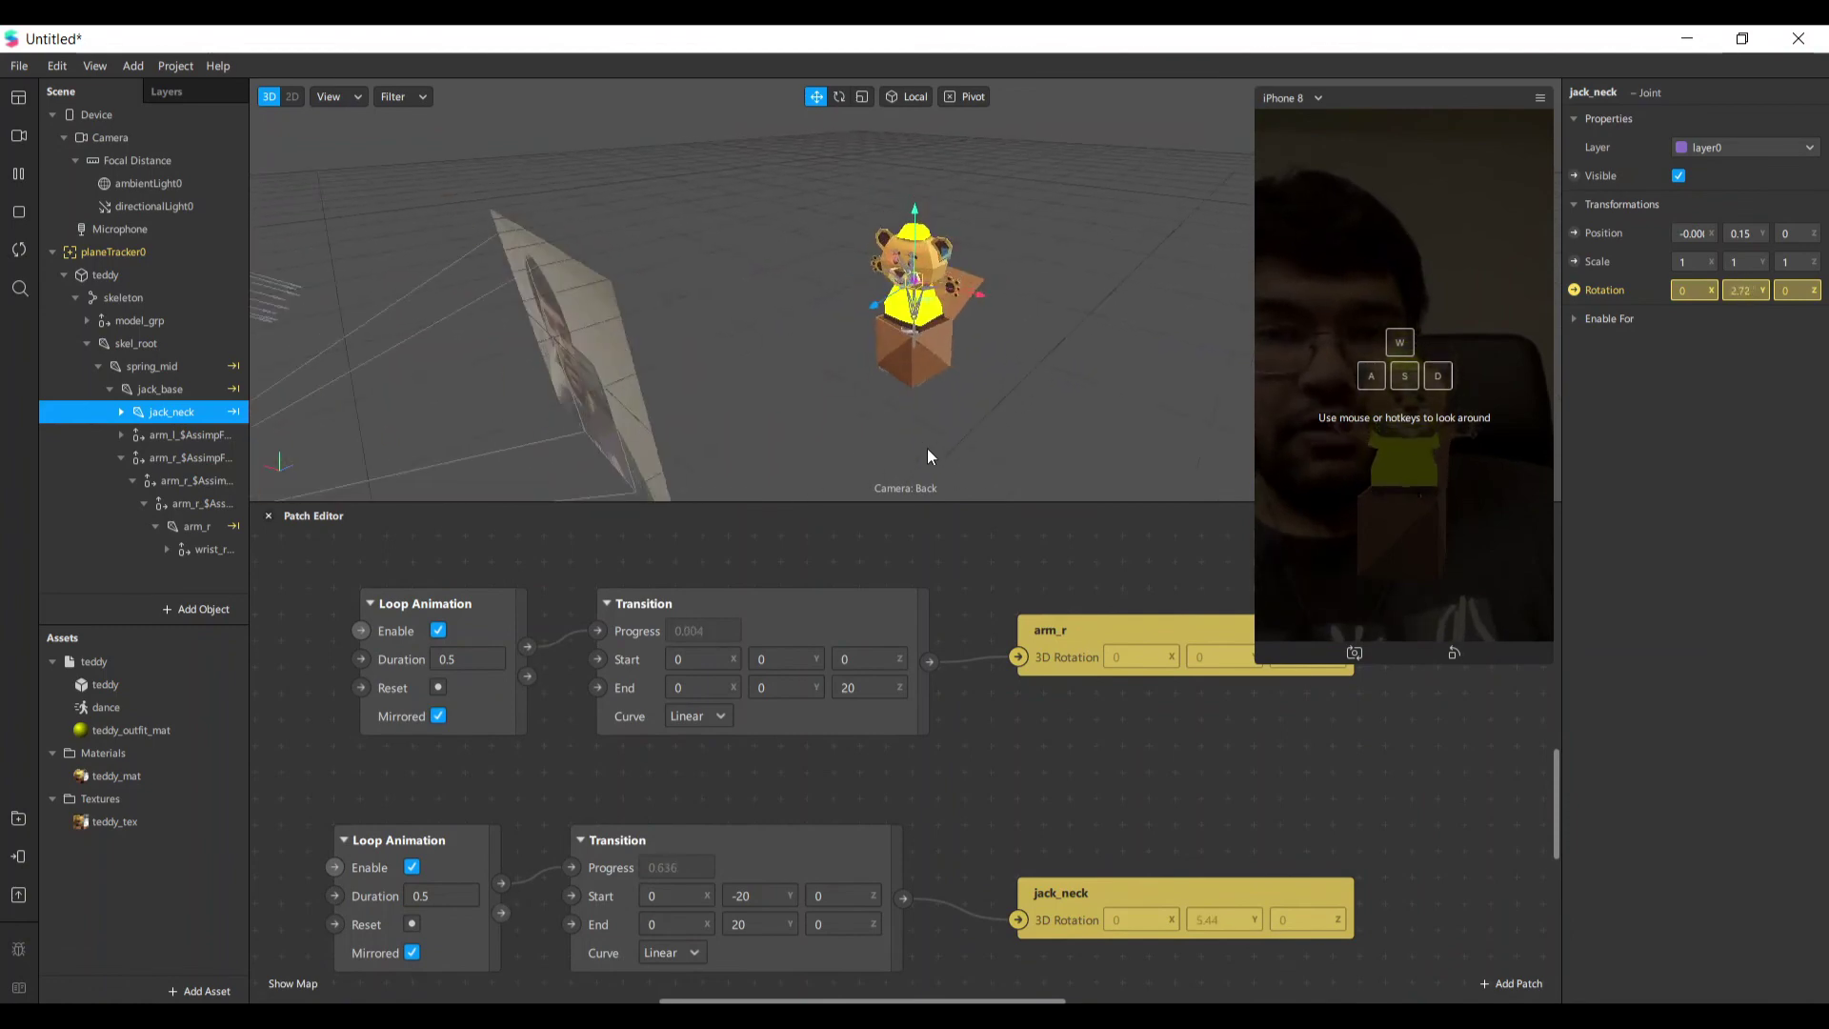
scroll(929, 429, down, 1)
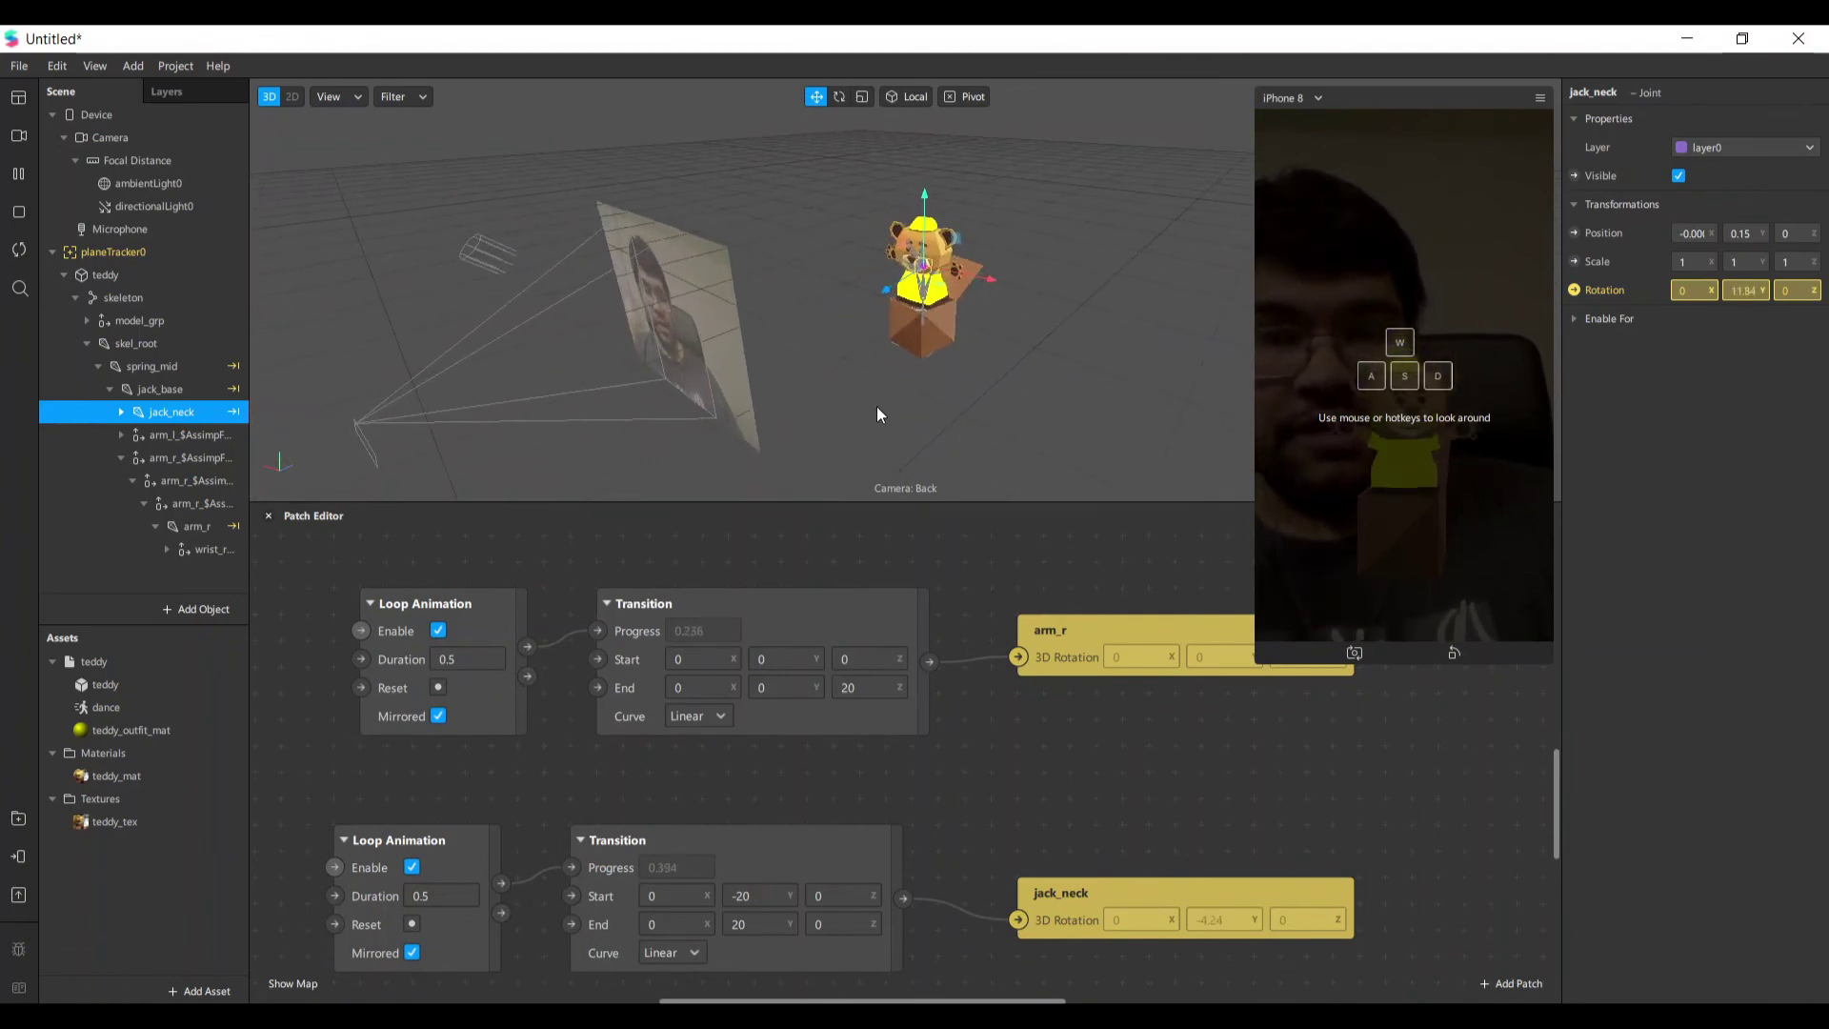
scroll(887, 411, down, 2)
drag(896, 426, 1067, 421)
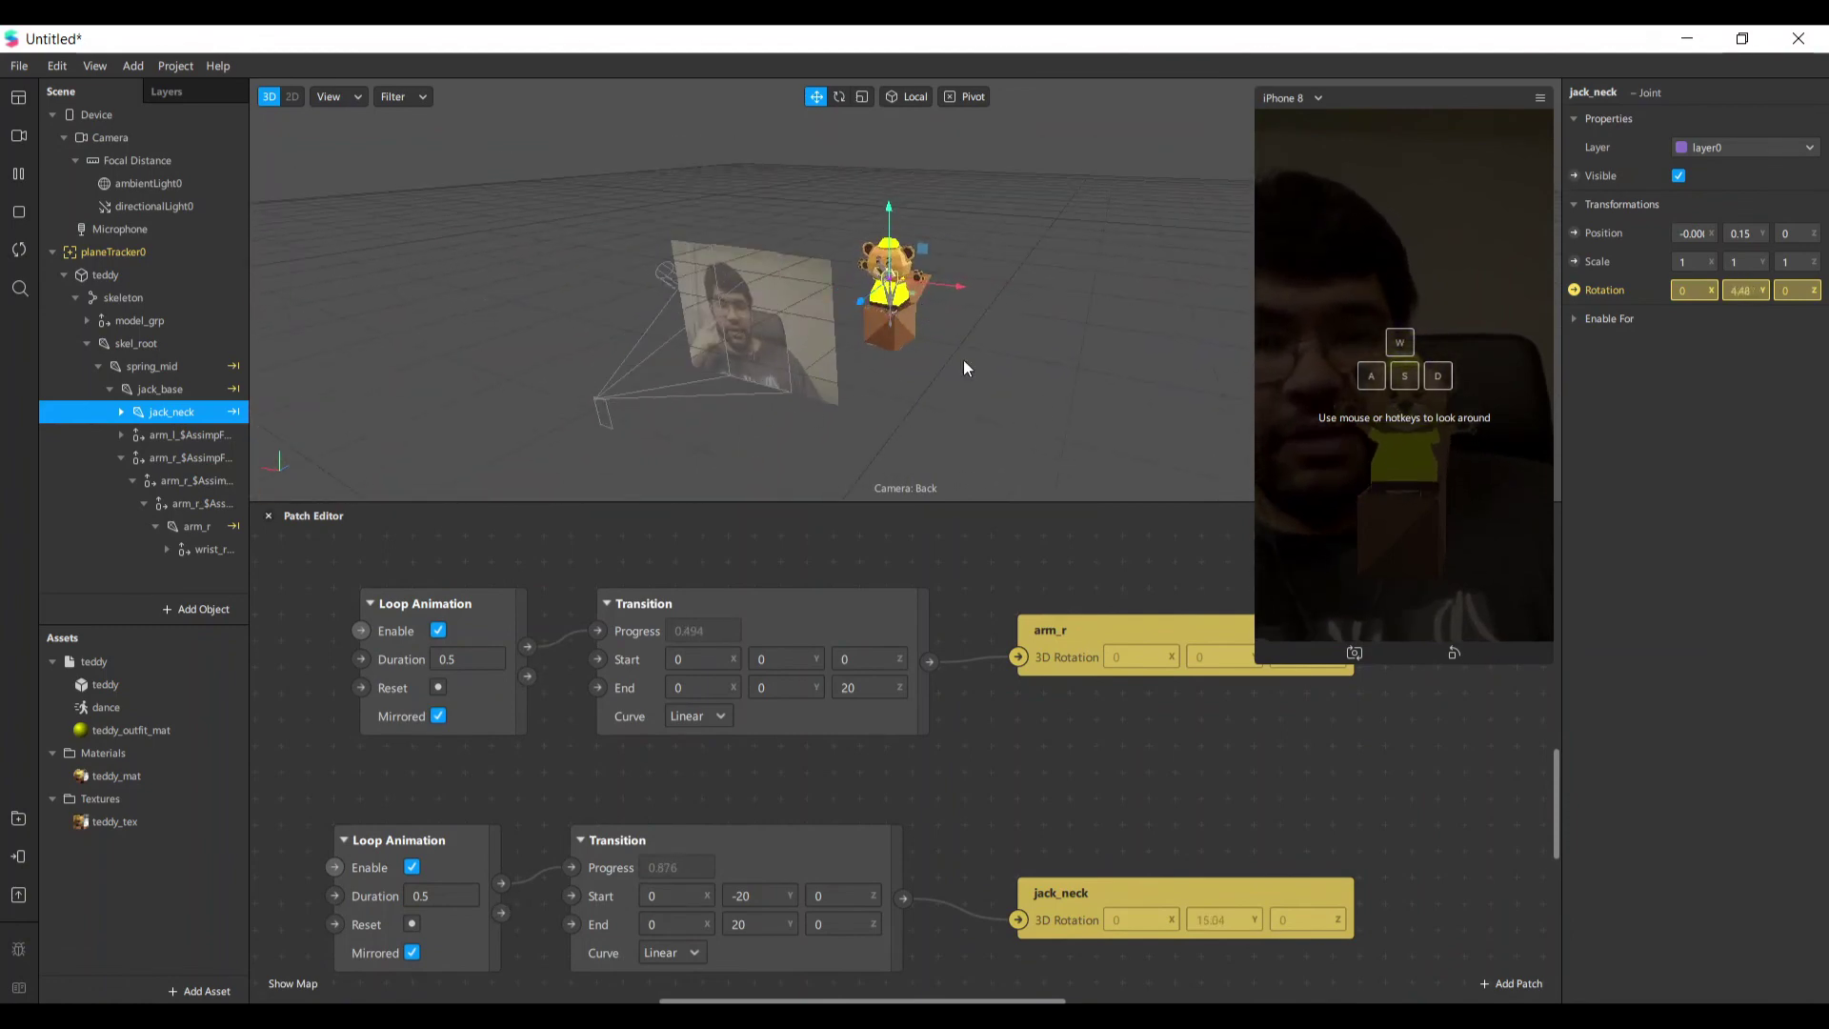
scroll(960, 420, up, 3)
scroll(718, 449, down, 3)
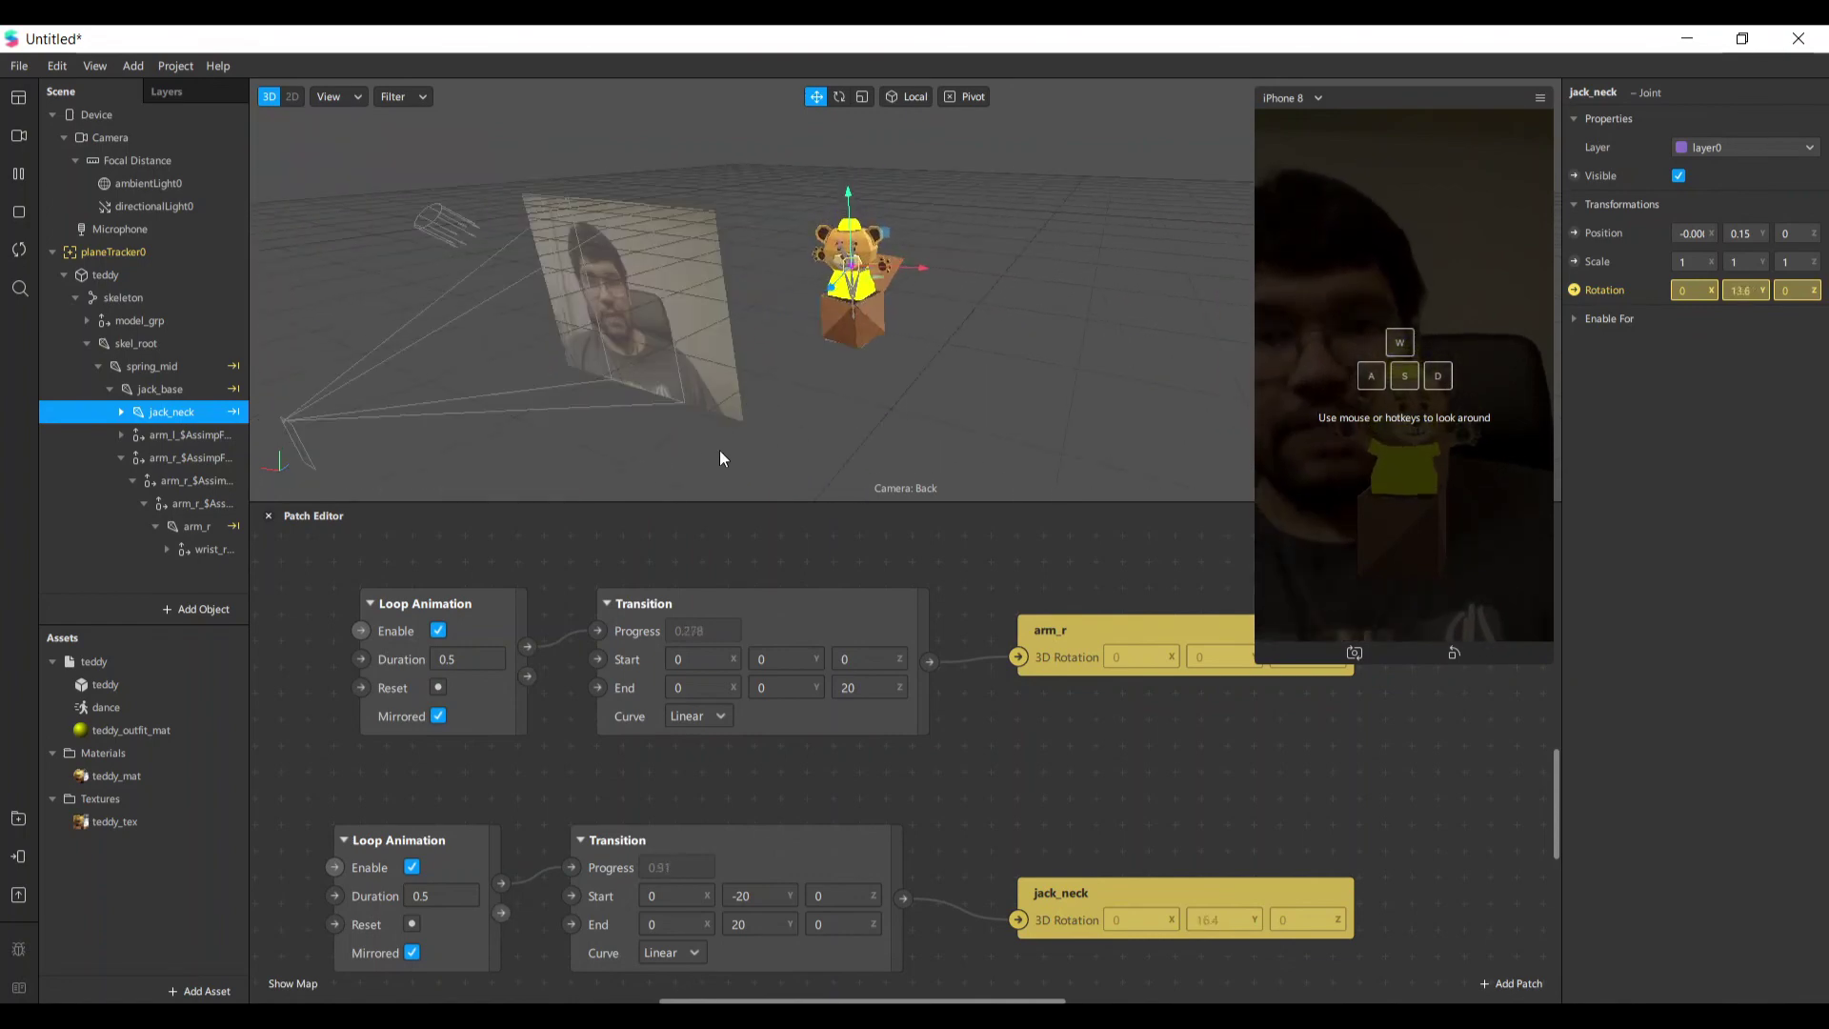
scroll(712, 443, down, 3)
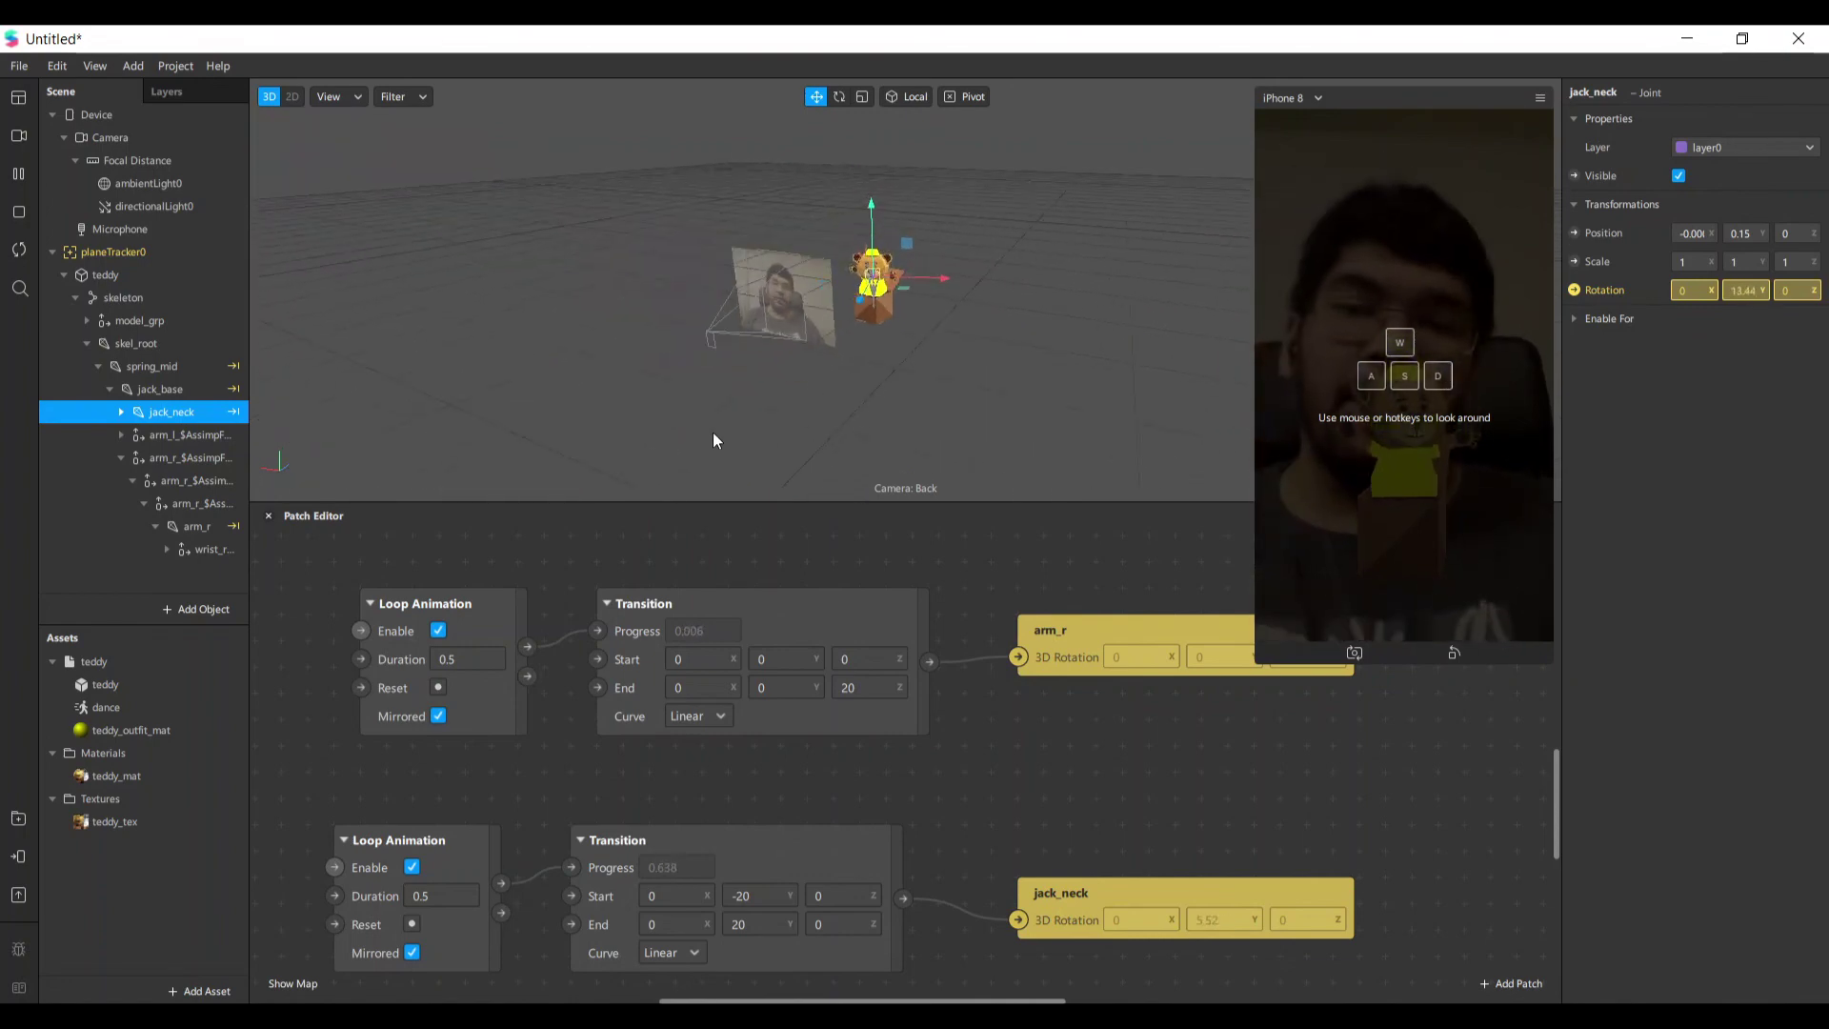
drag(713, 432, 934, 356)
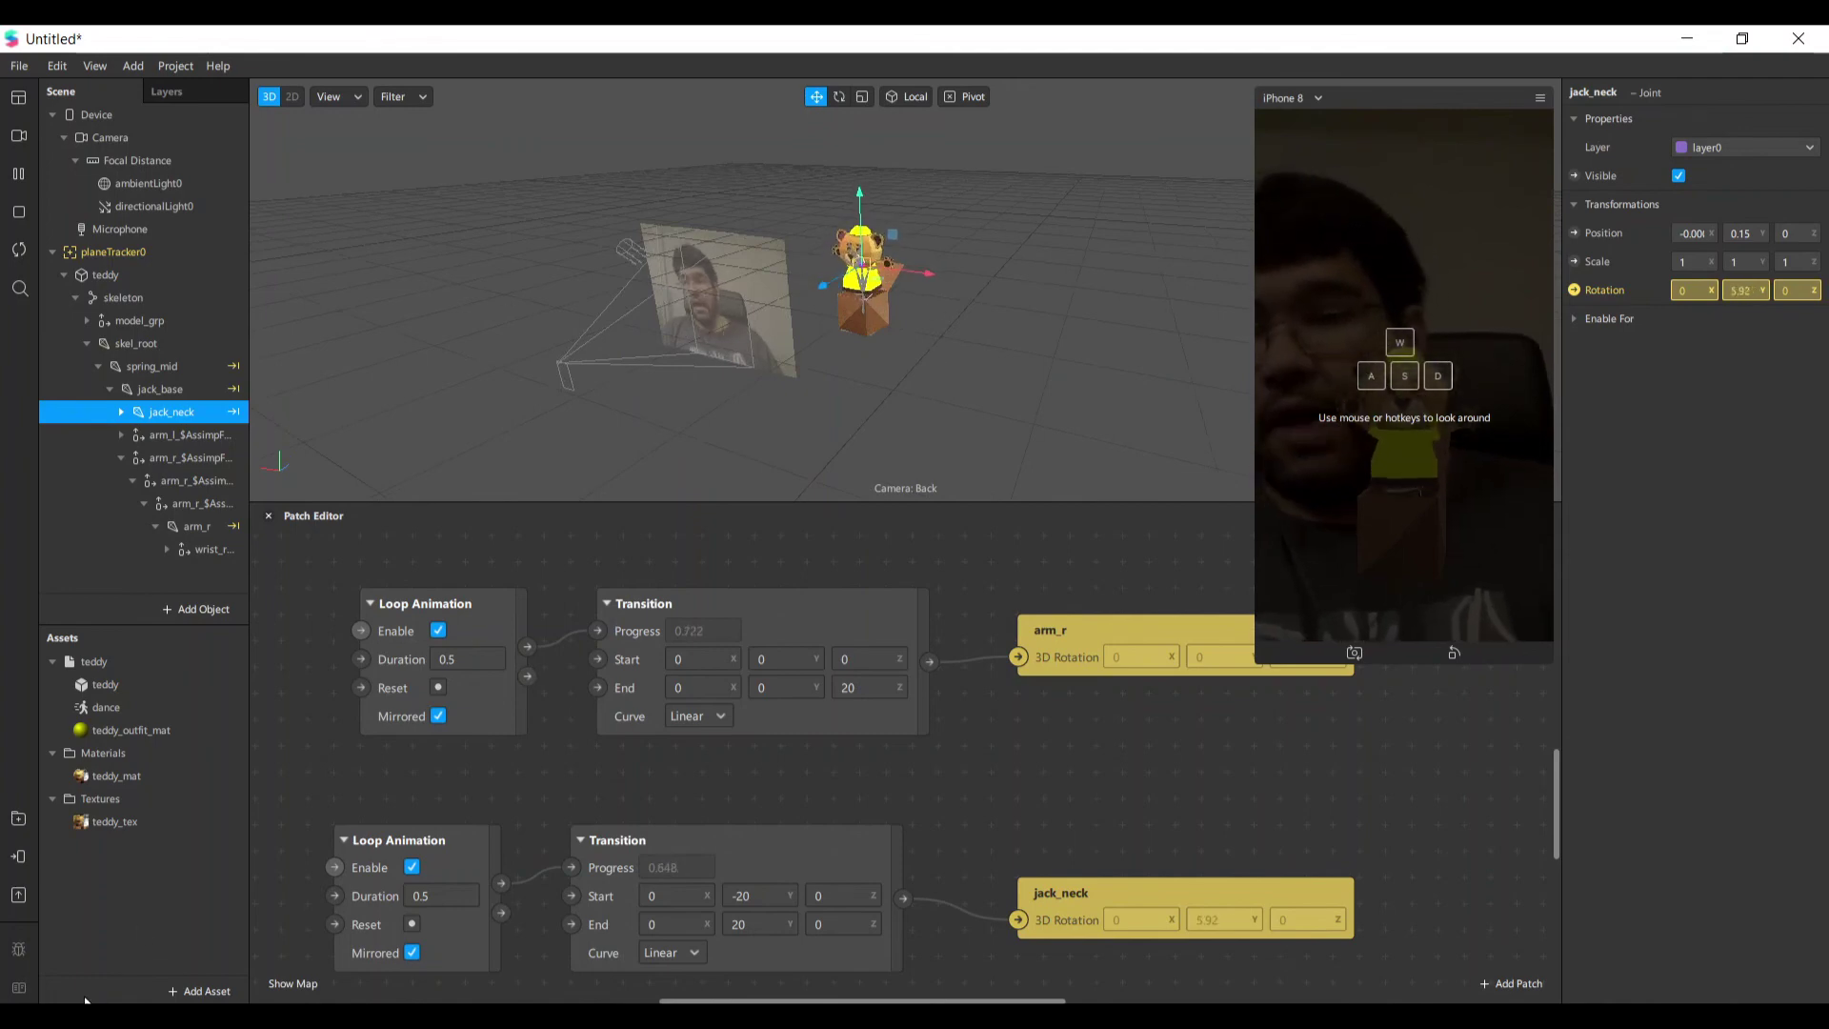
Send the effect to the Instagram Camera app for testing on a device.
click(21, 858)
click(103, 845)
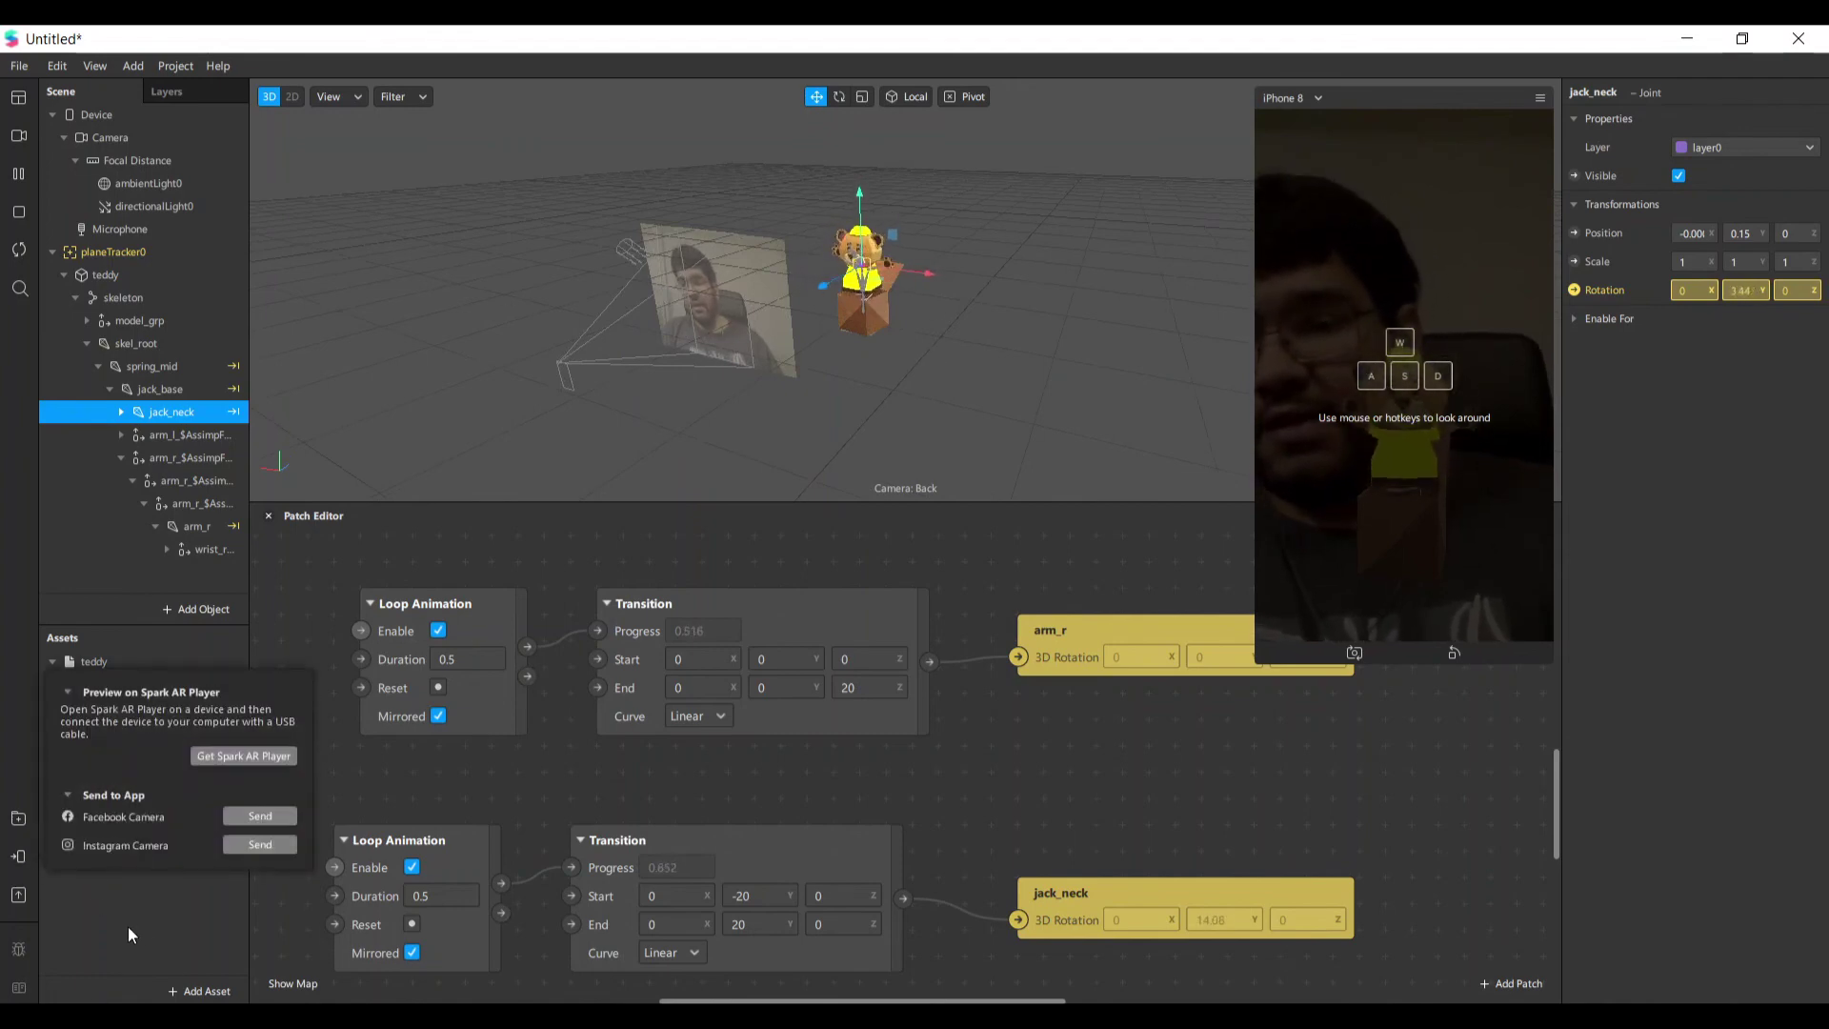
click(281, 845)
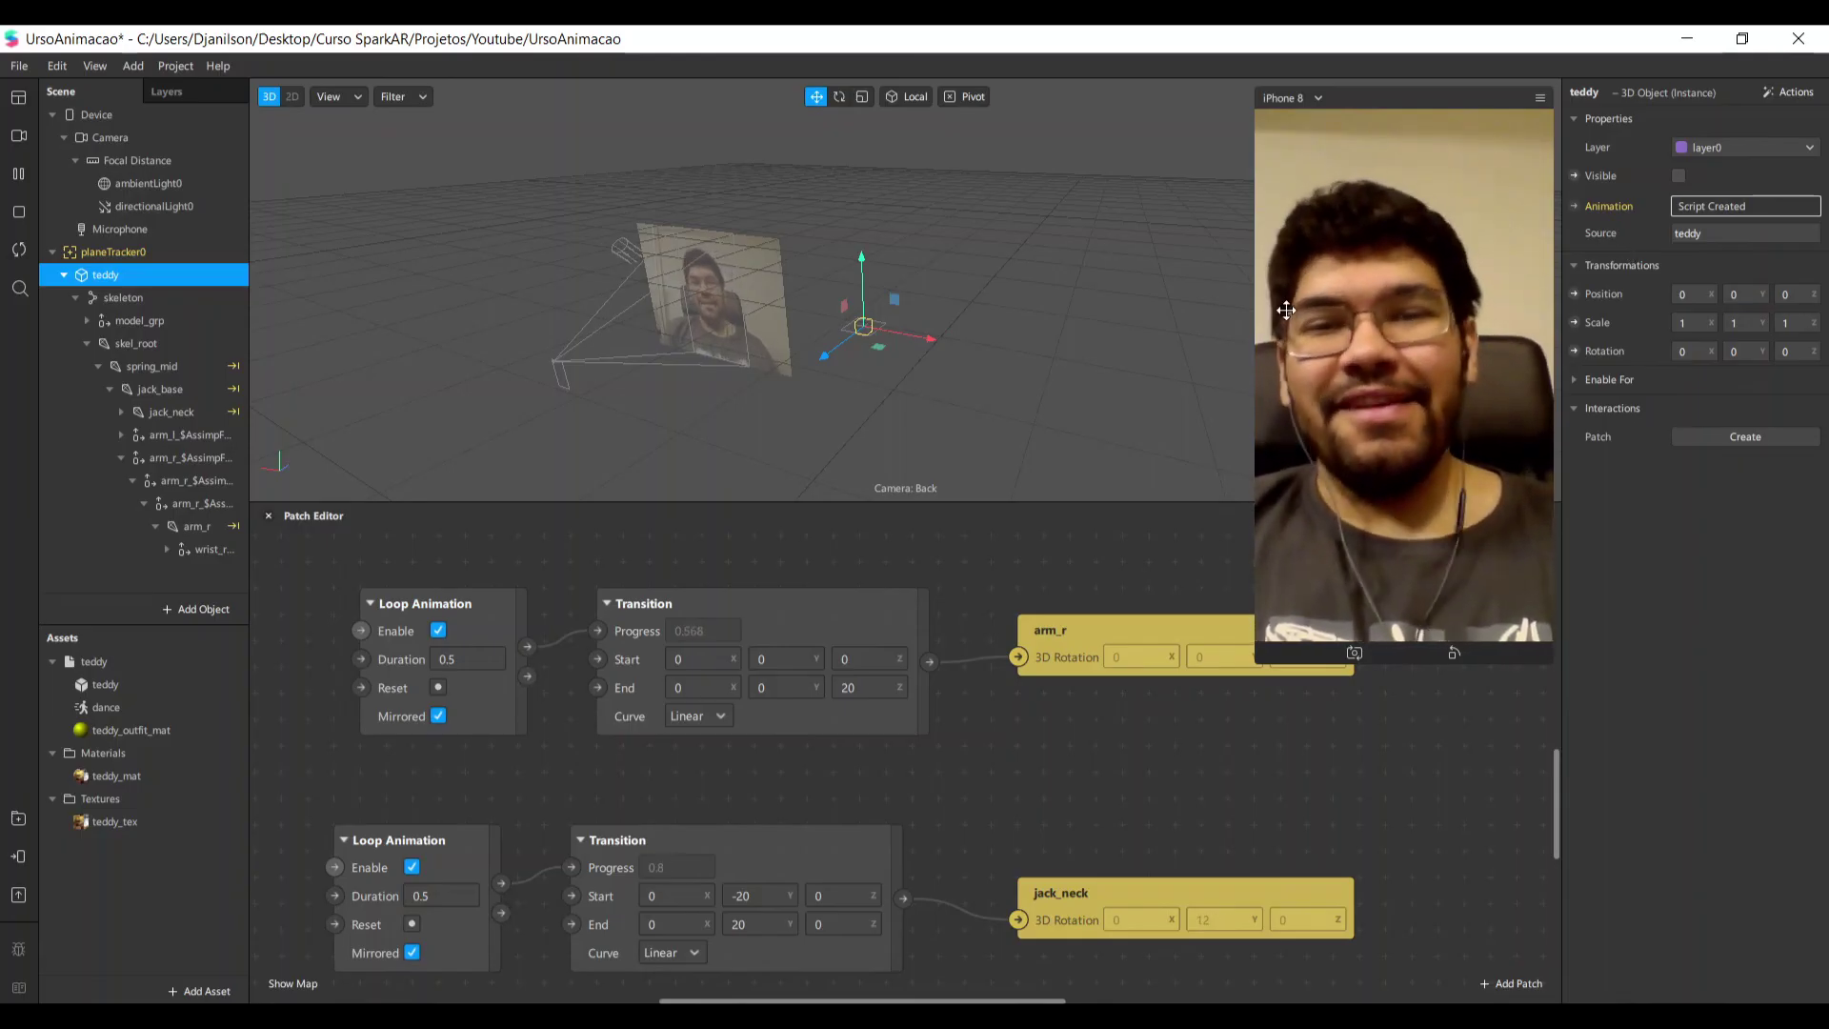
Shrink the Patch Editor's height to give the 3D viewport more room.
drag(990, 505, 974, 724)
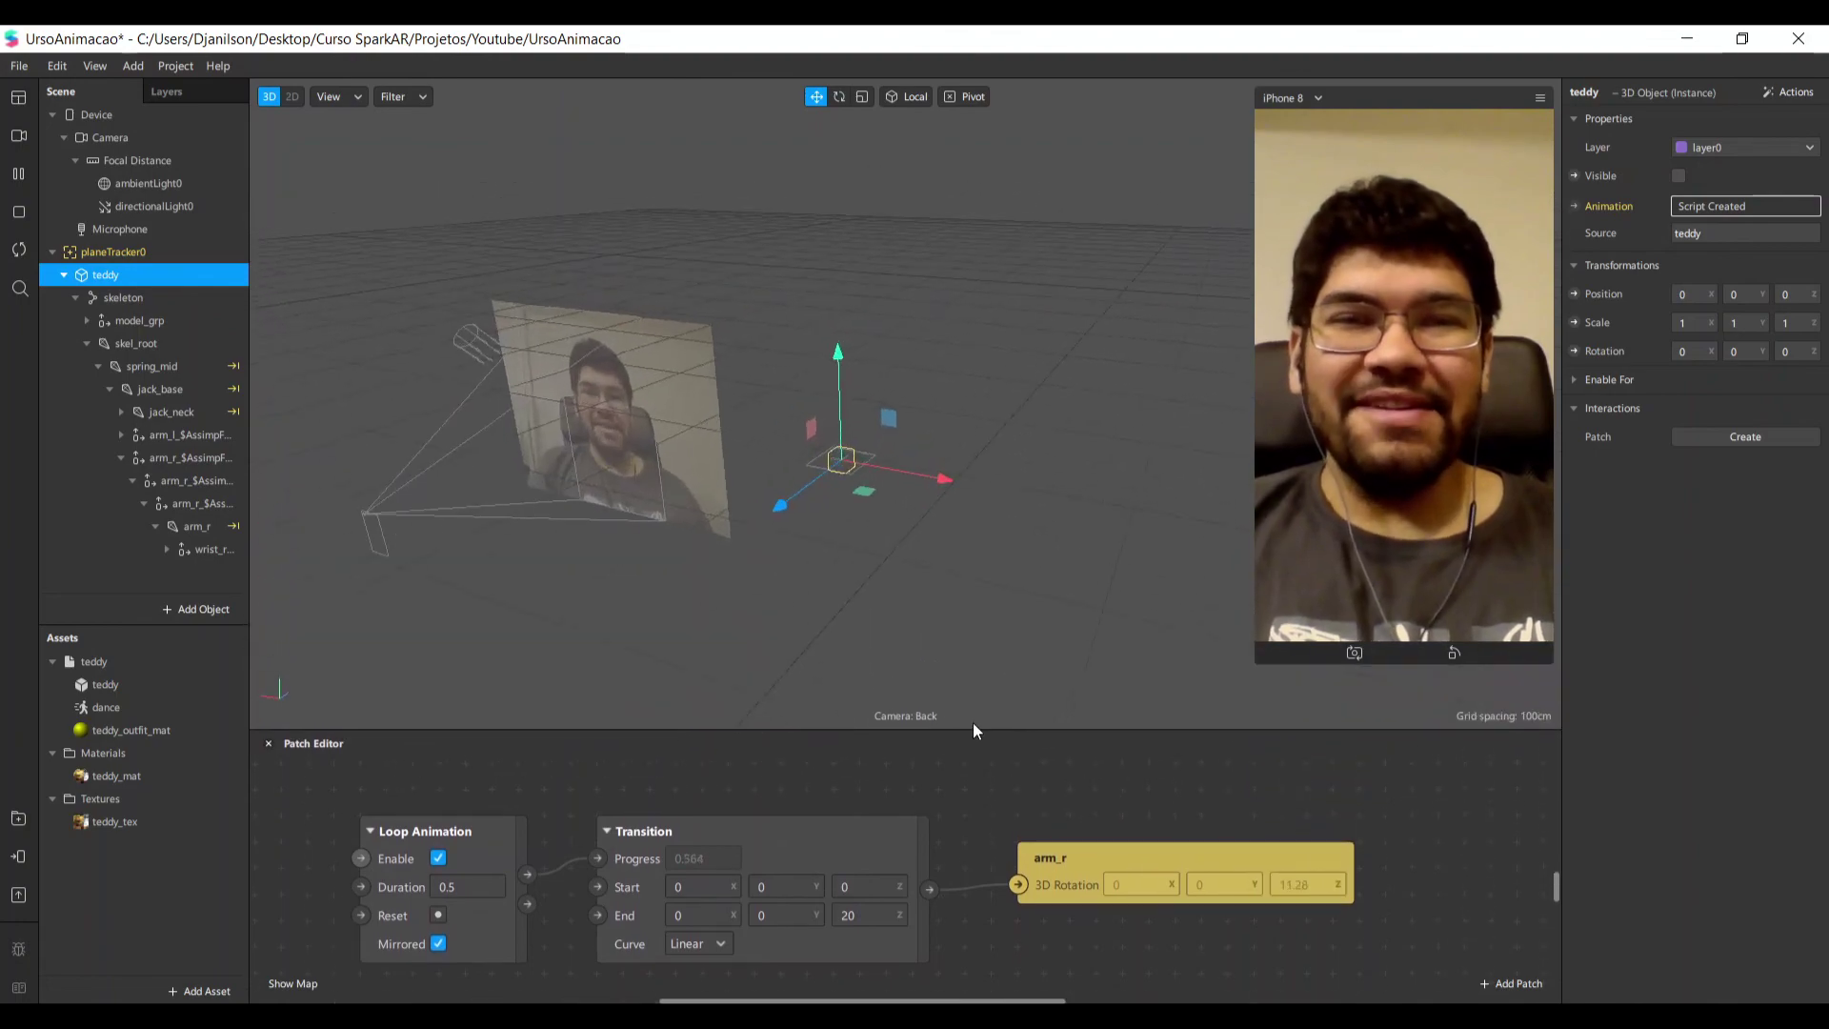